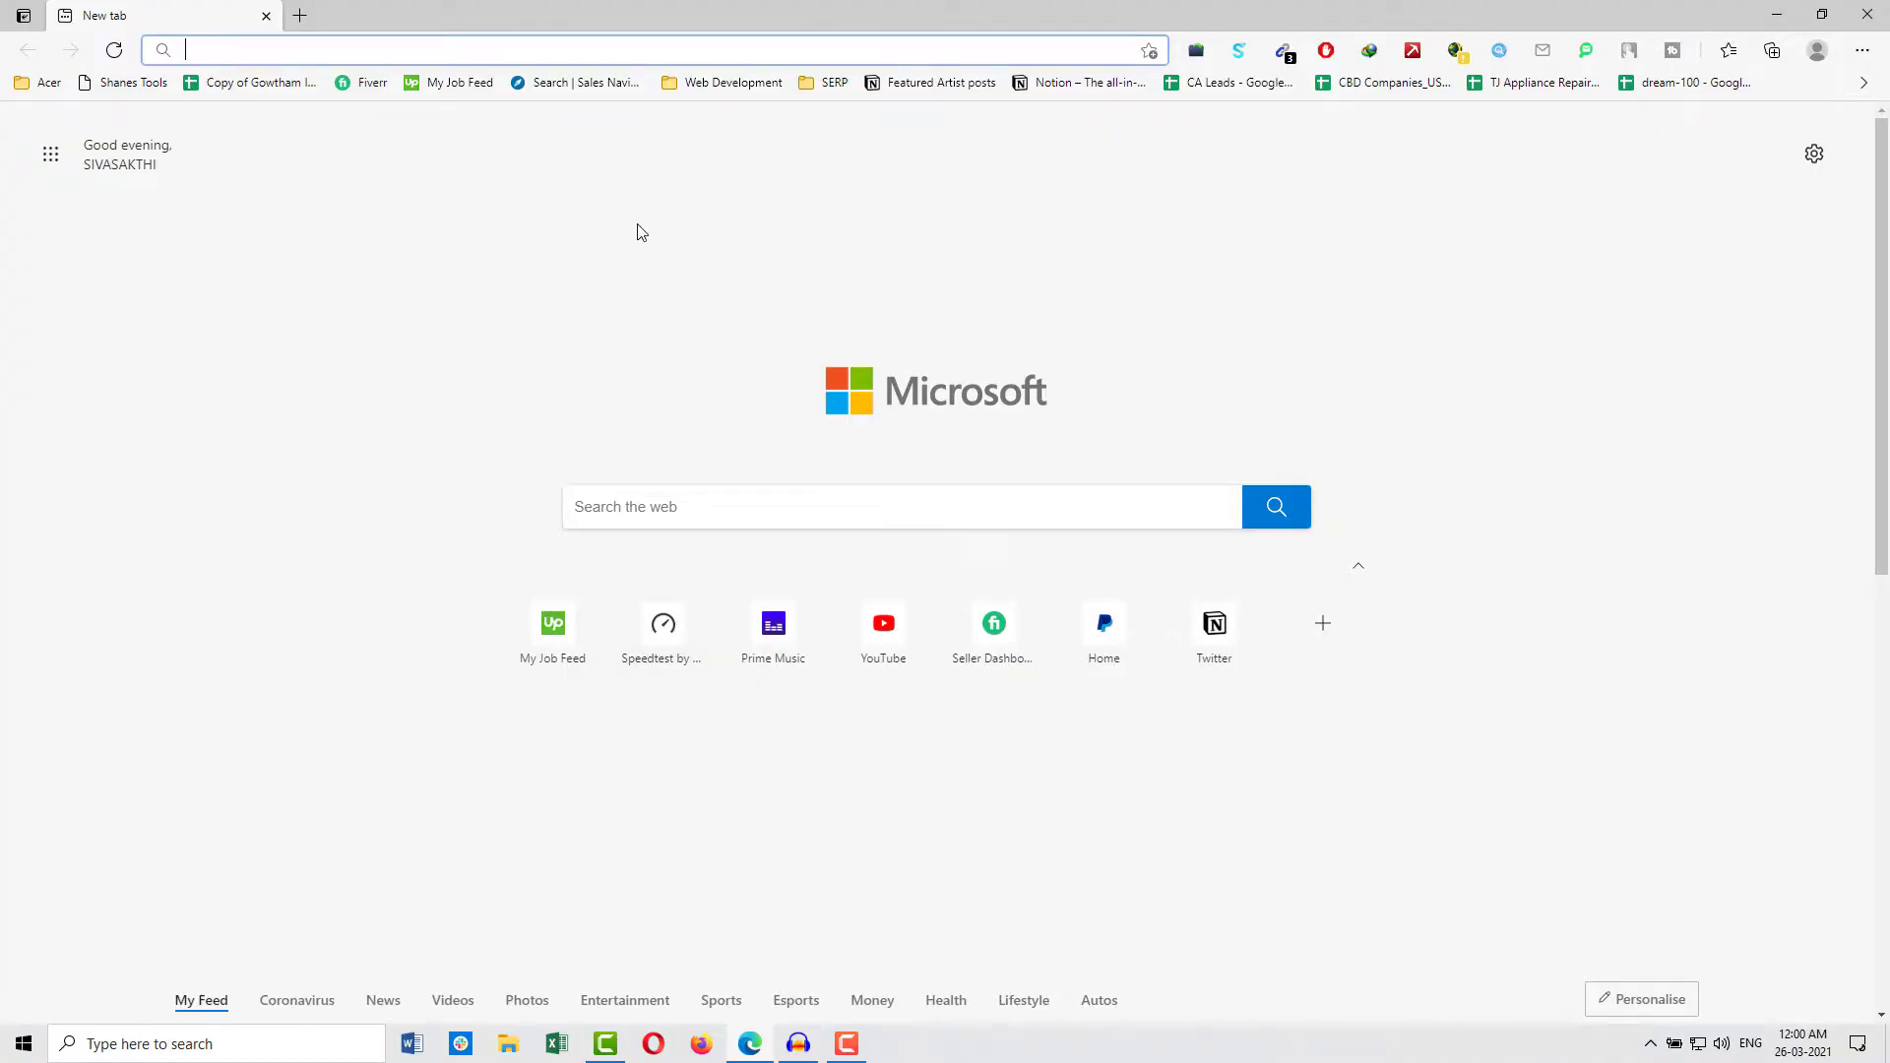
Open yellowpages.com and search for restaurant listings in New York, NY.
text(yello)
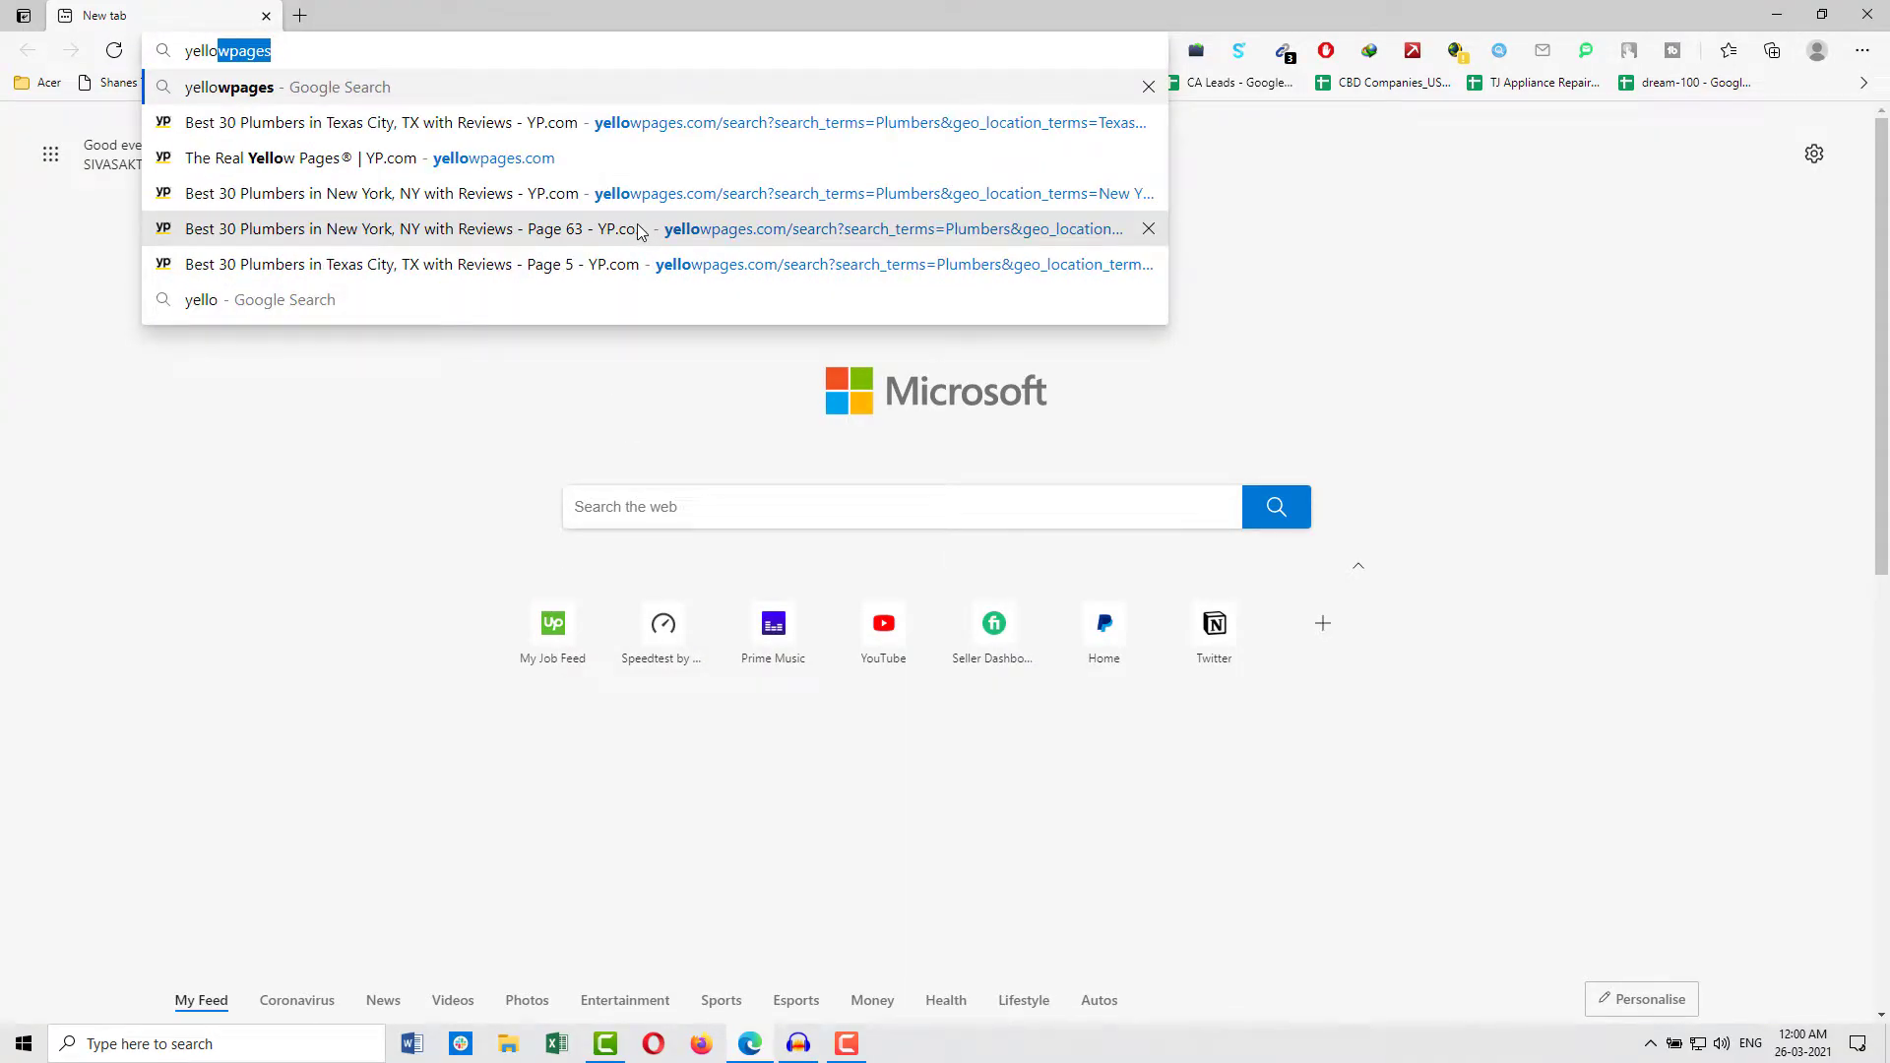
key(Return)
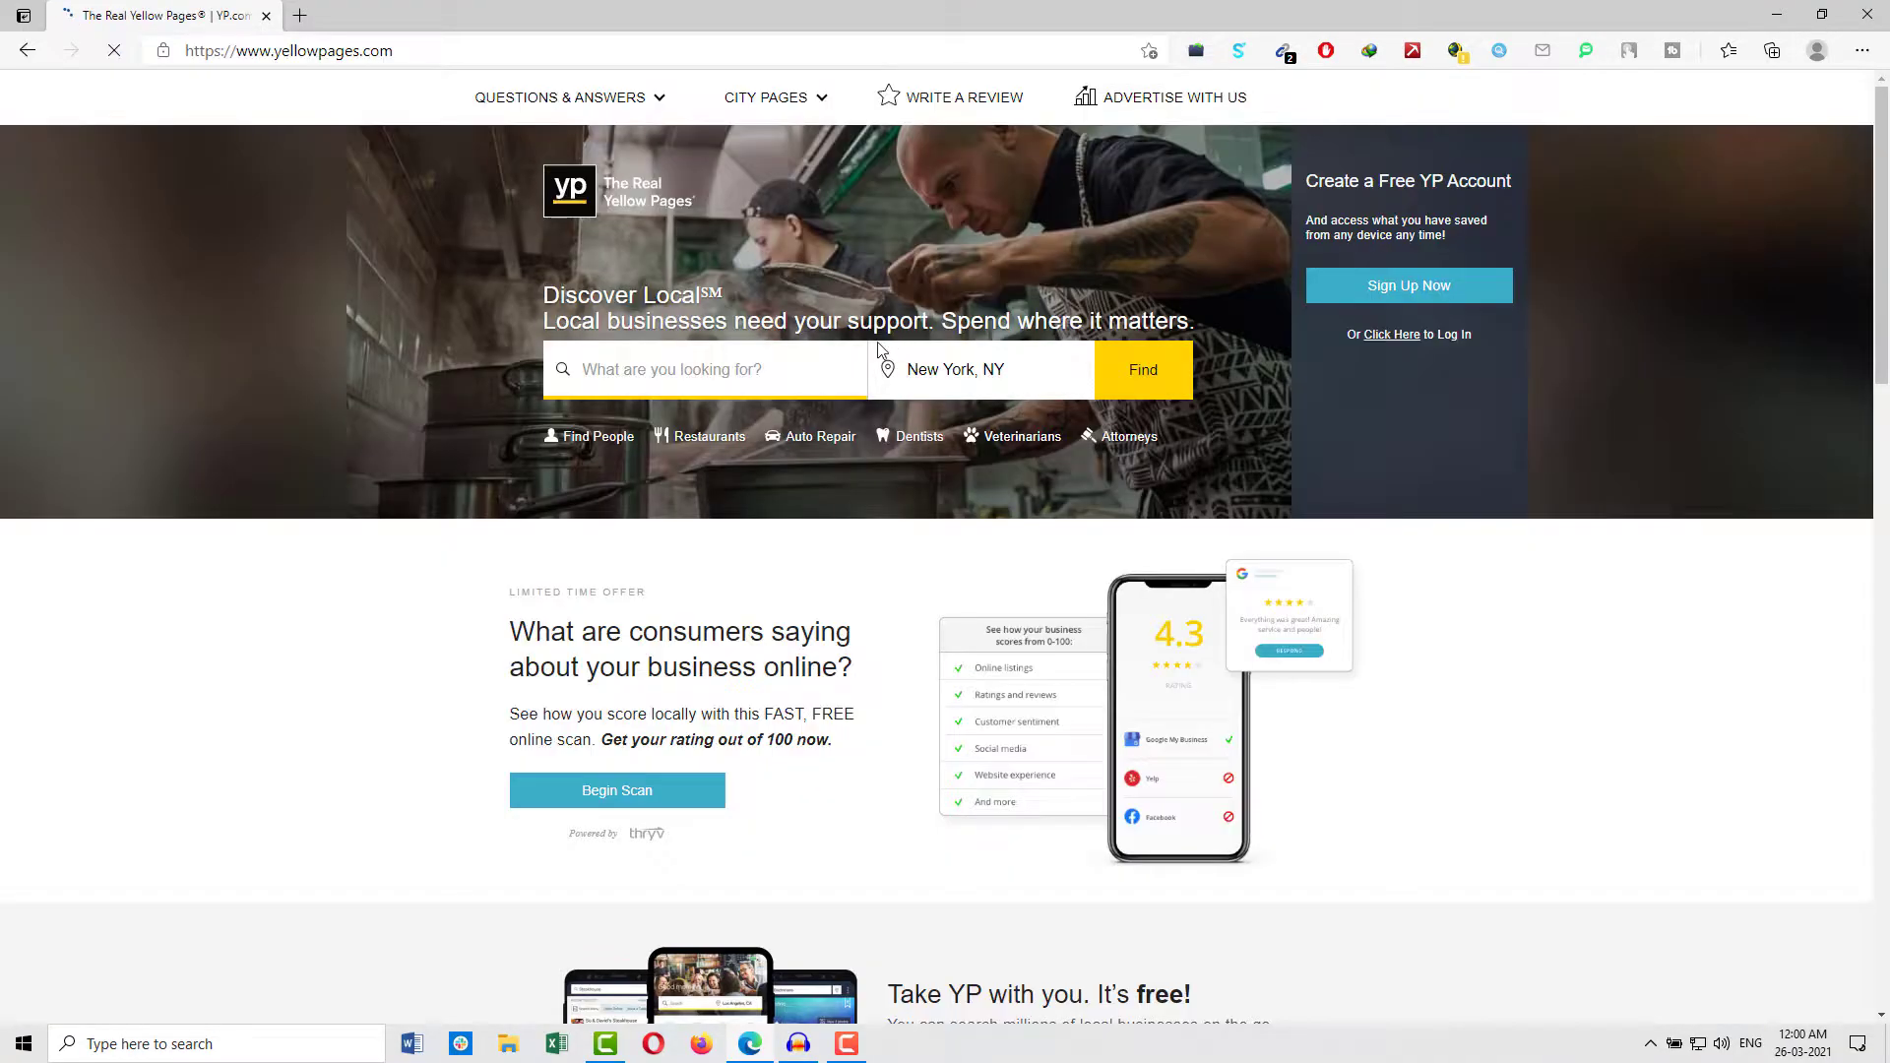
click(724, 368)
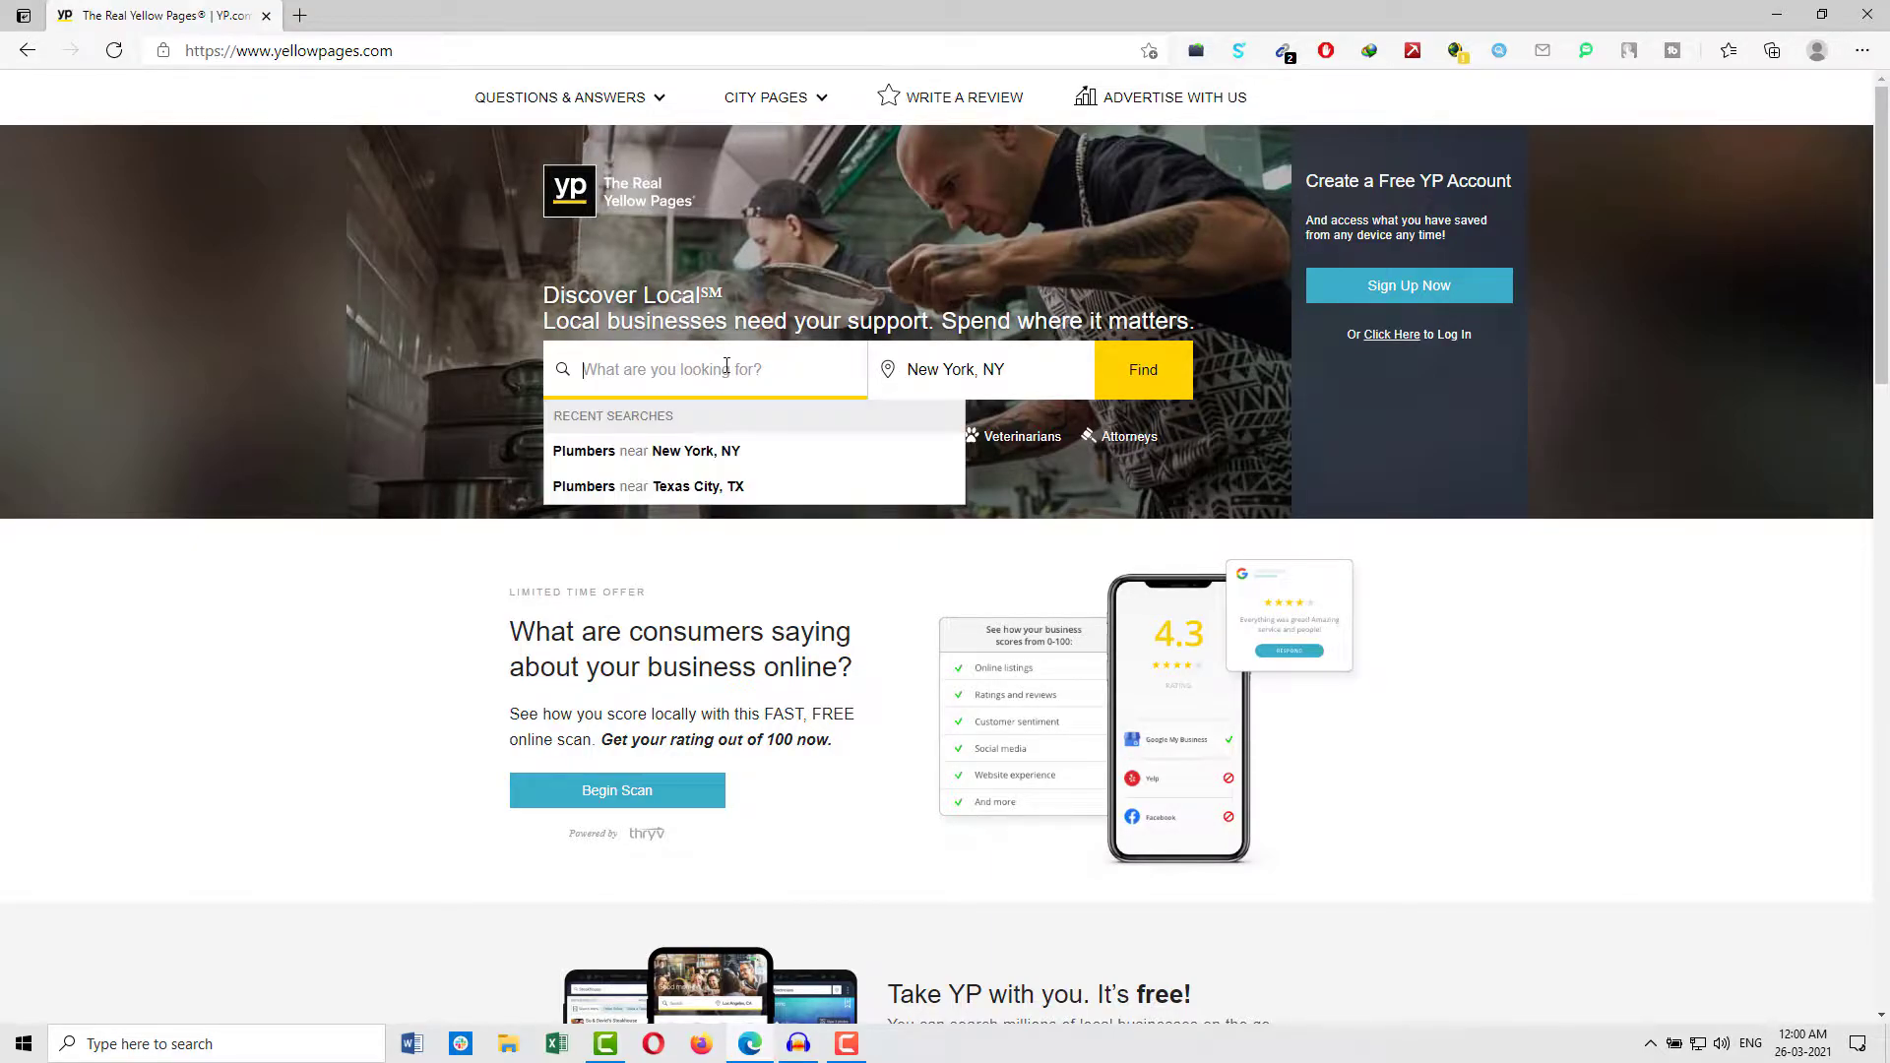
text(Restaura)
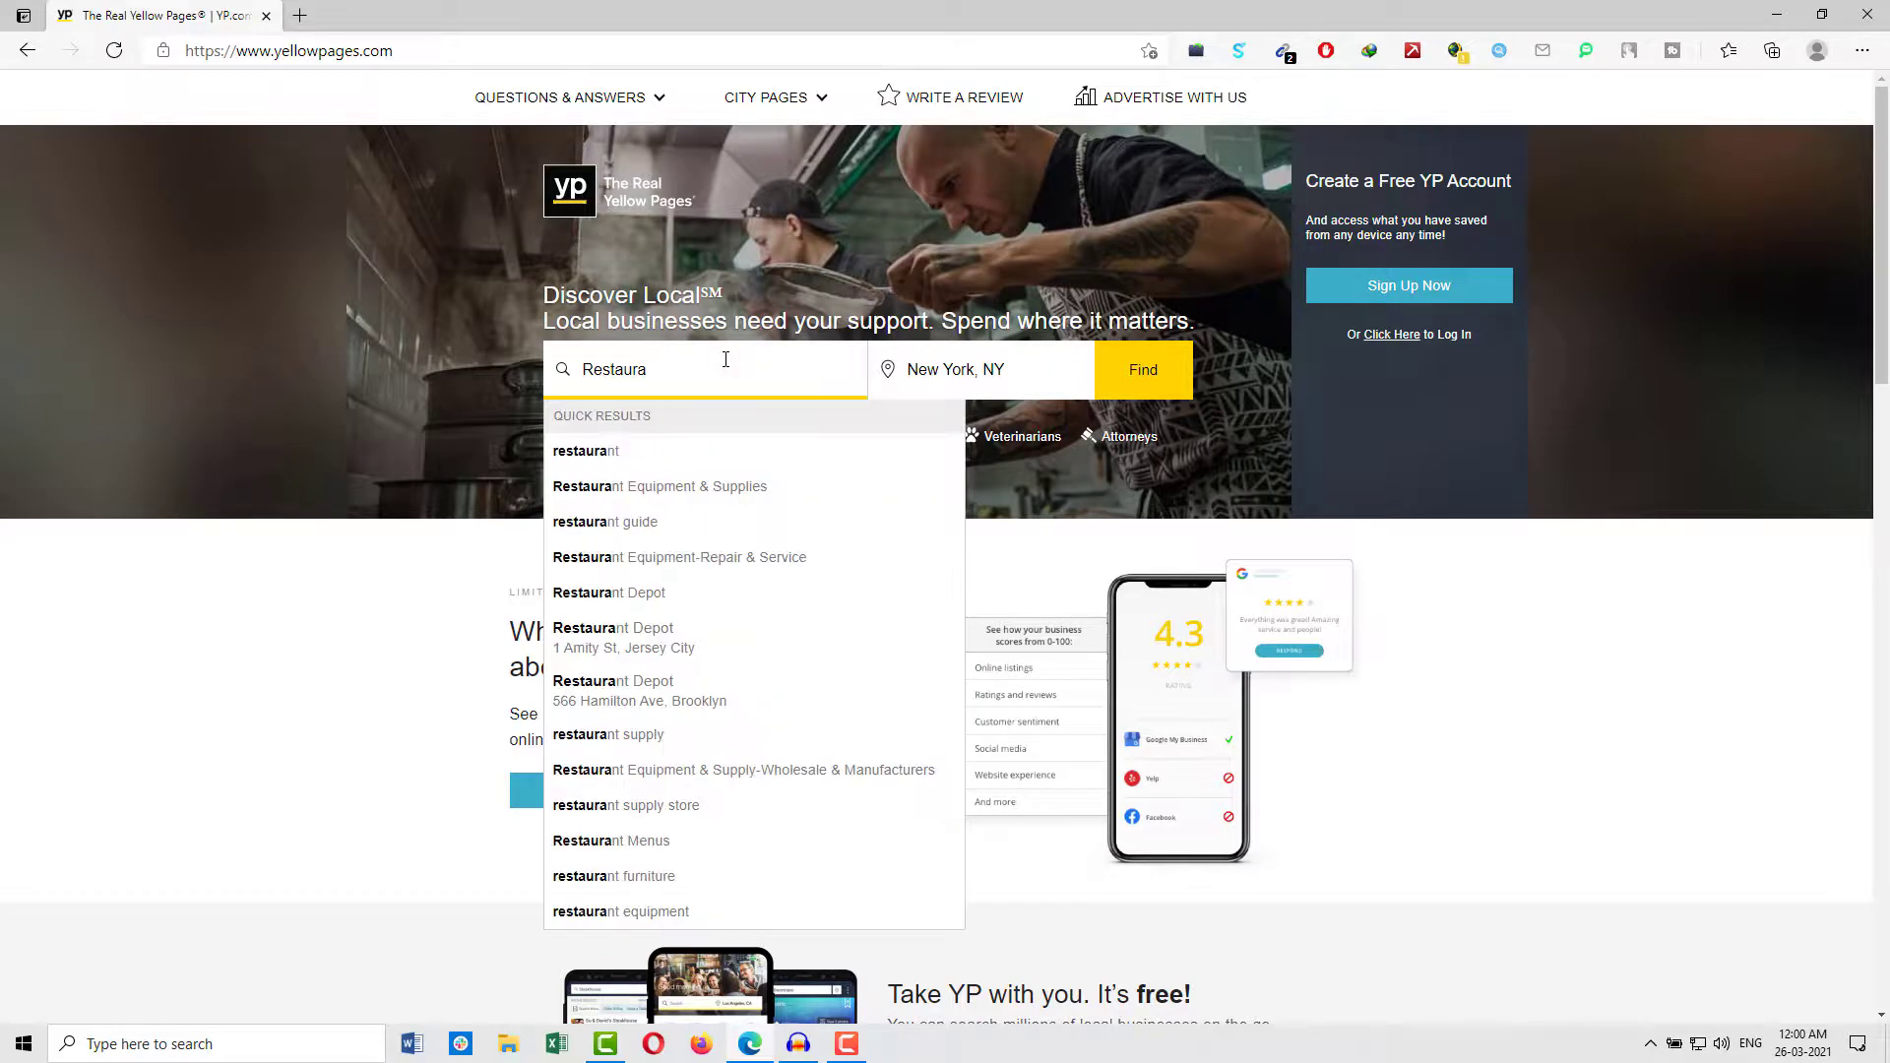
click(666, 451)
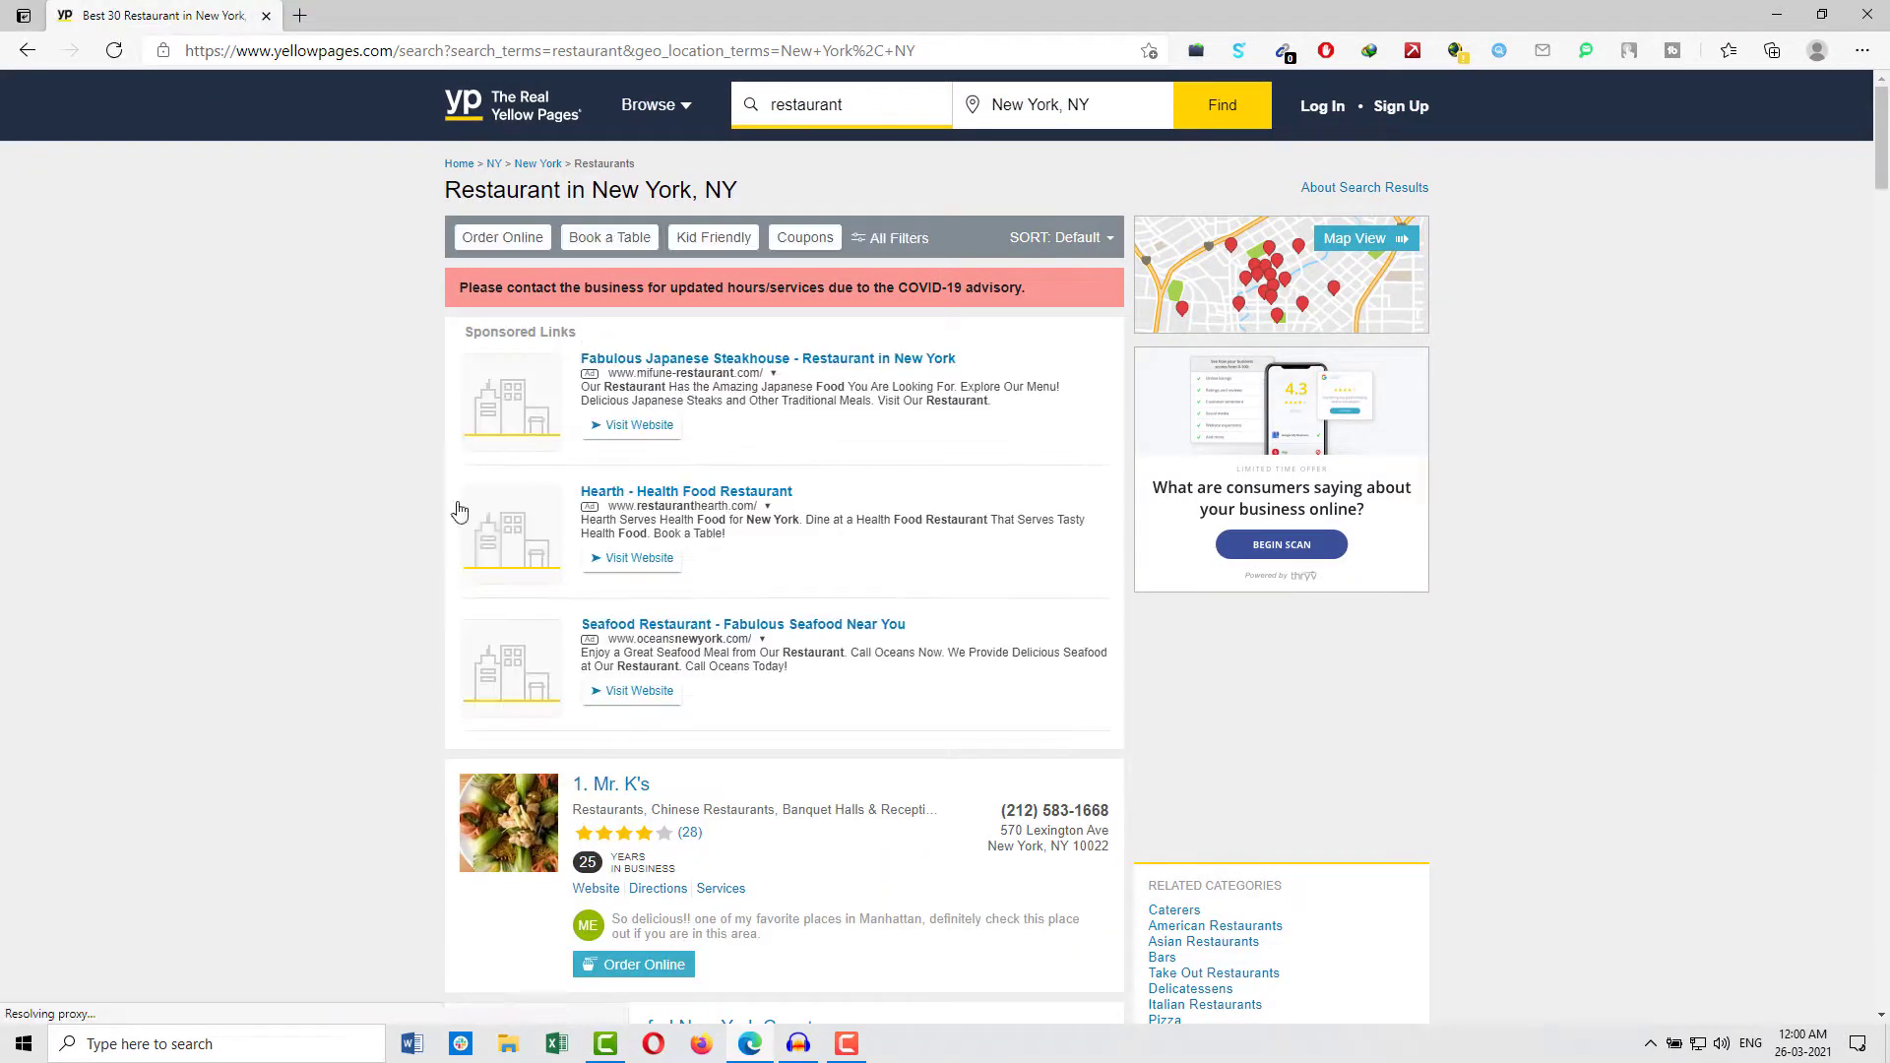
scroll(387, 439, down, 1)
scroll(394, 423, down, 1)
scroll(359, 443, up, 2)
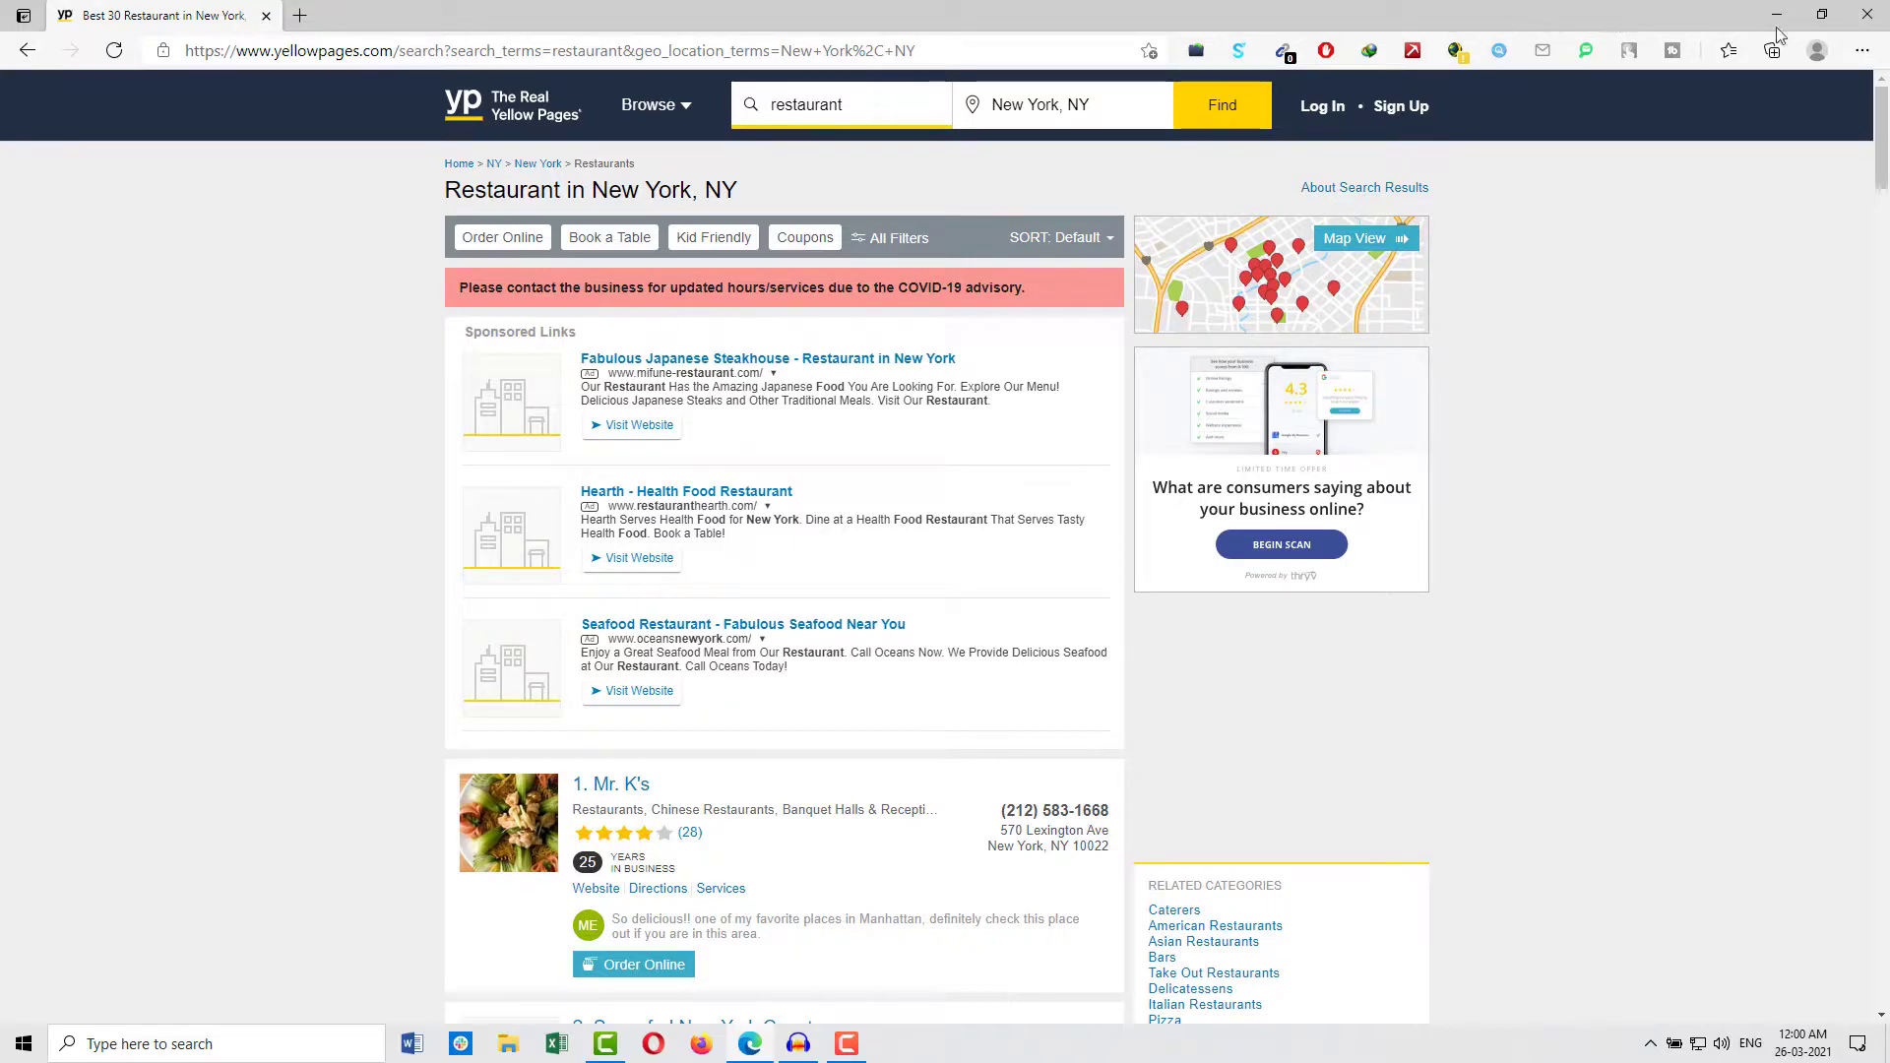
click(1862, 50)
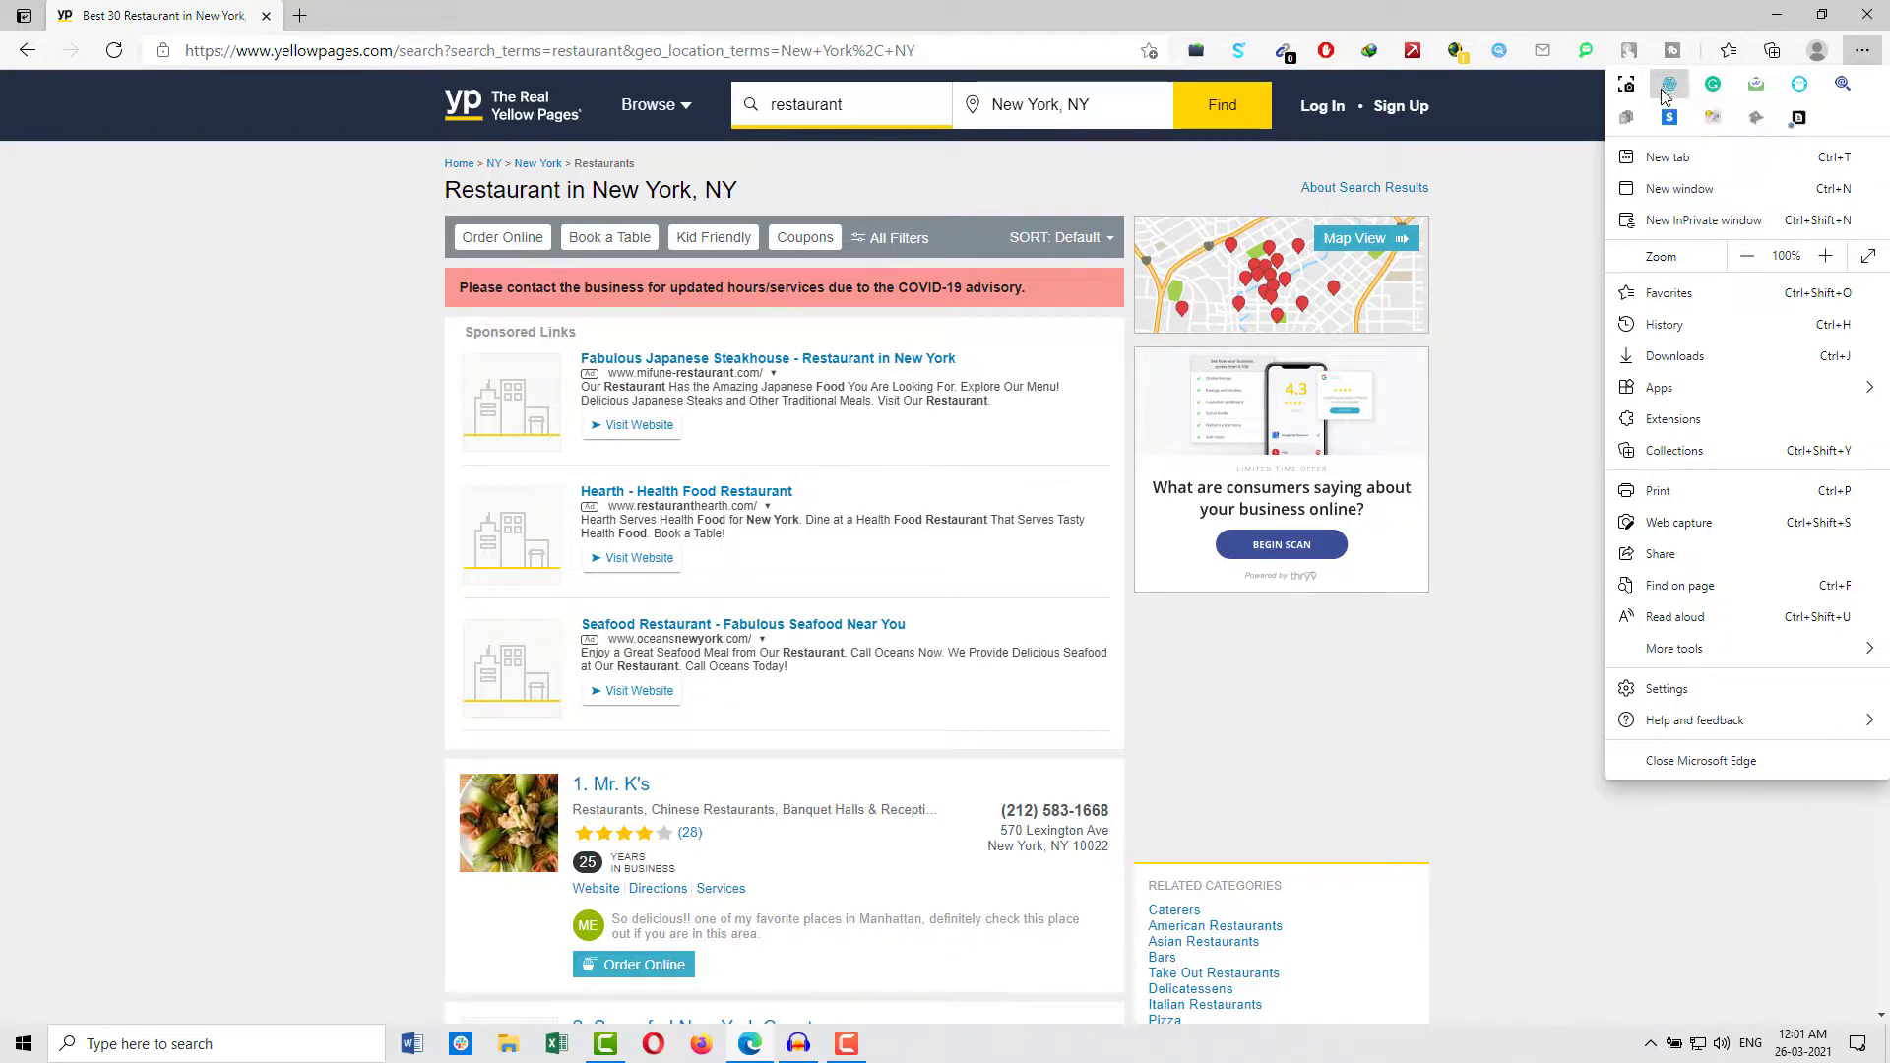
click(1488, 522)
right_click(1490, 523)
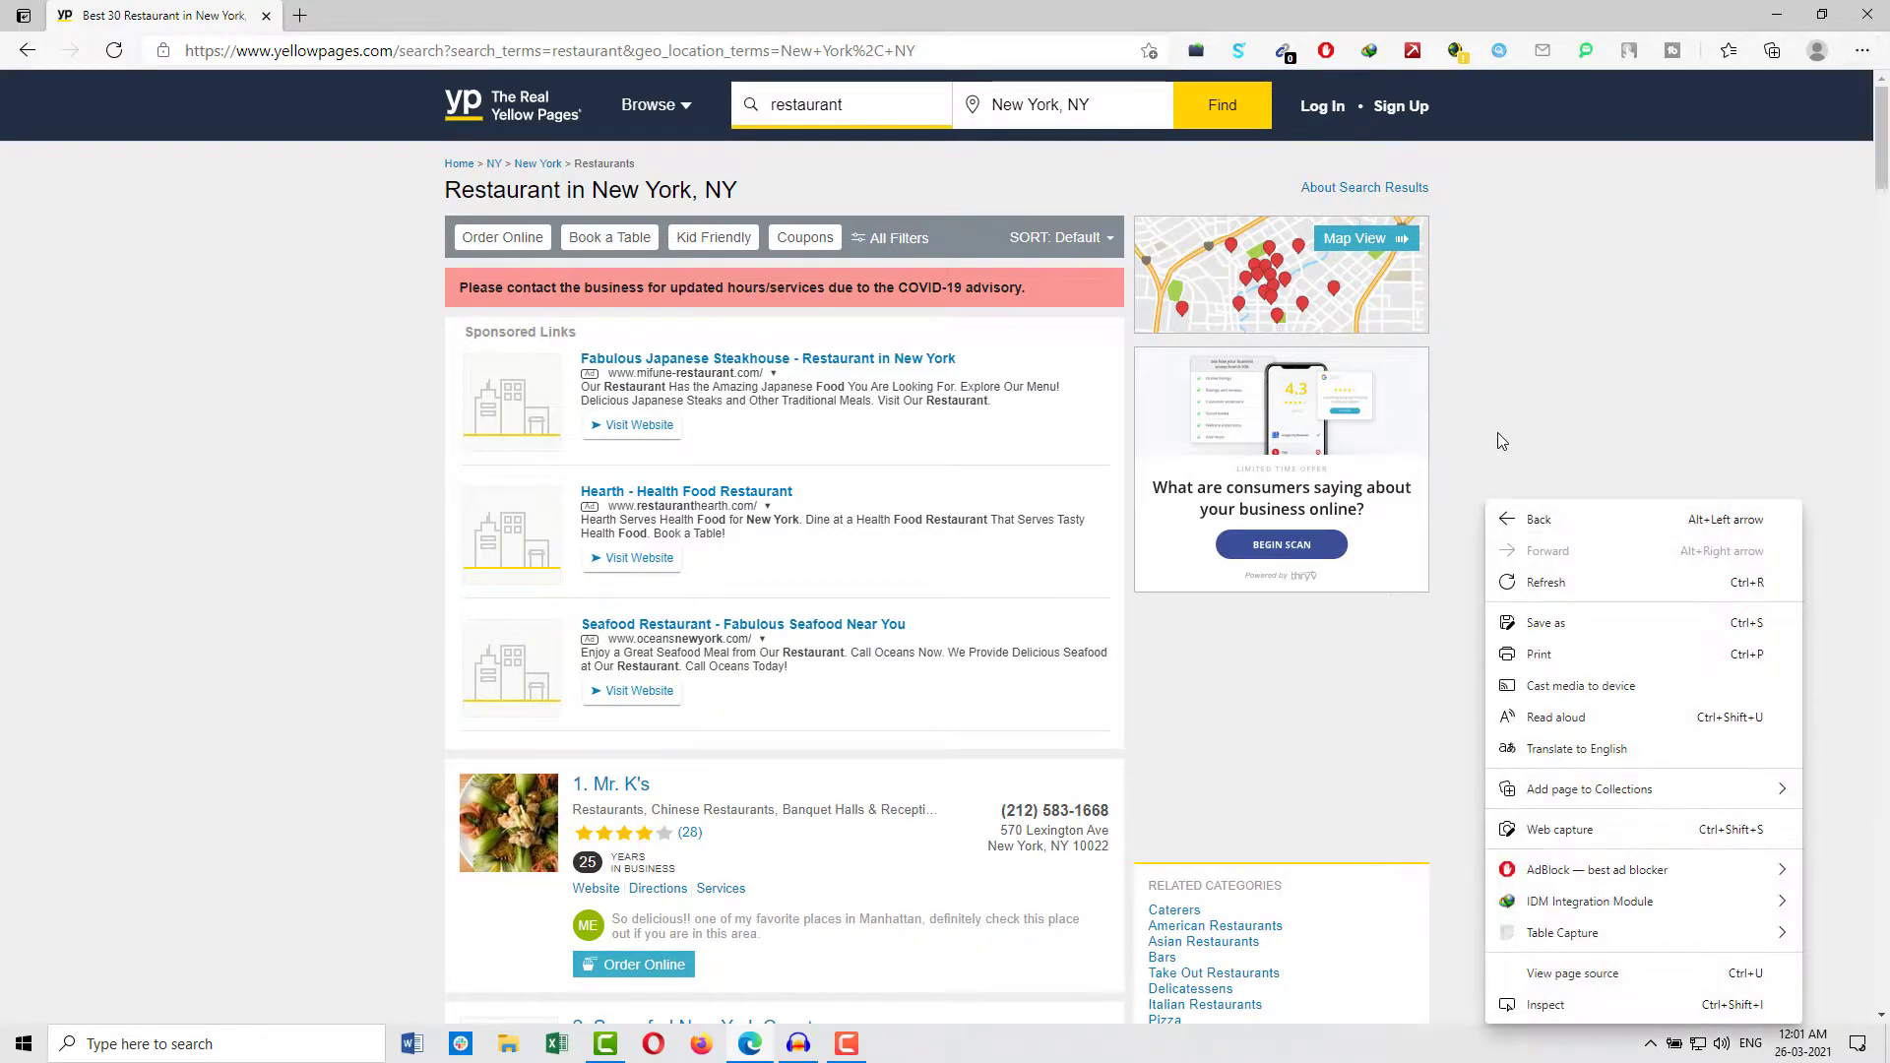
click(1232, 645)
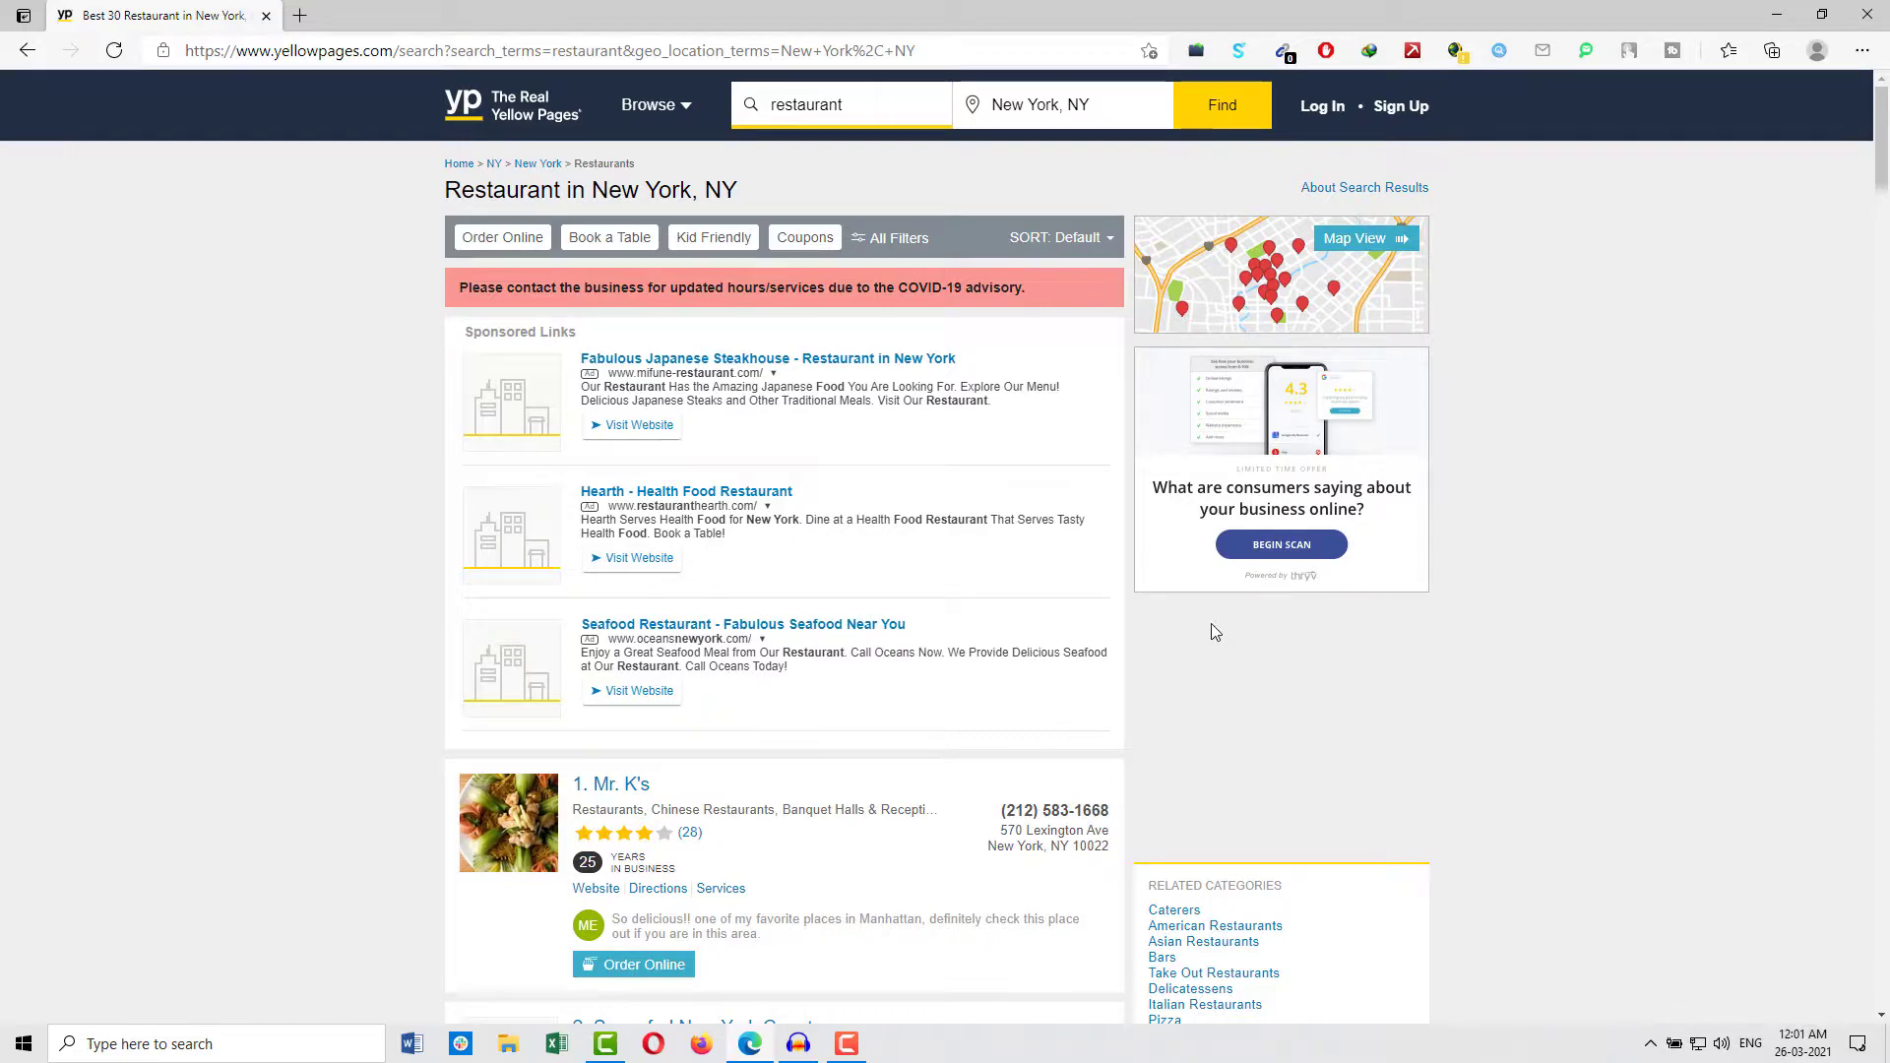
Inspect the results page and open the Web Scraper extension in the developer tools.
right_click(1211, 623)
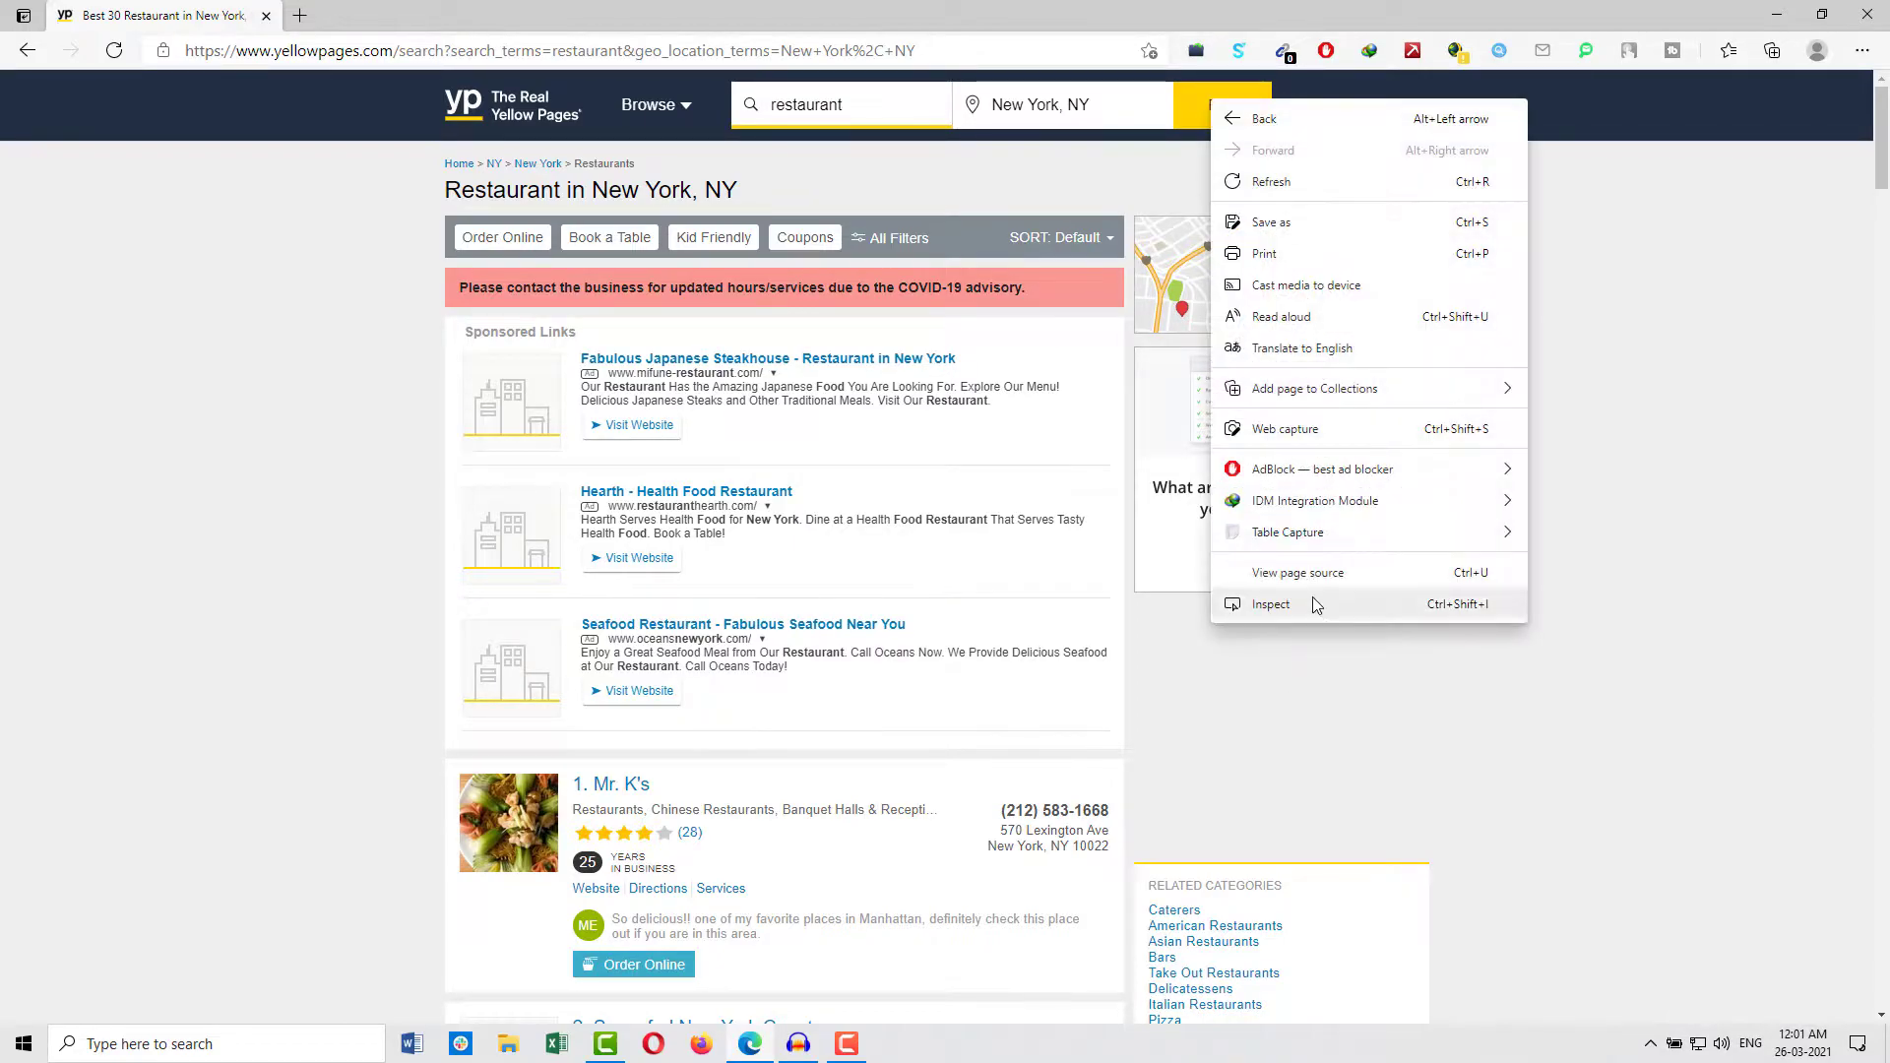
click(1308, 605)
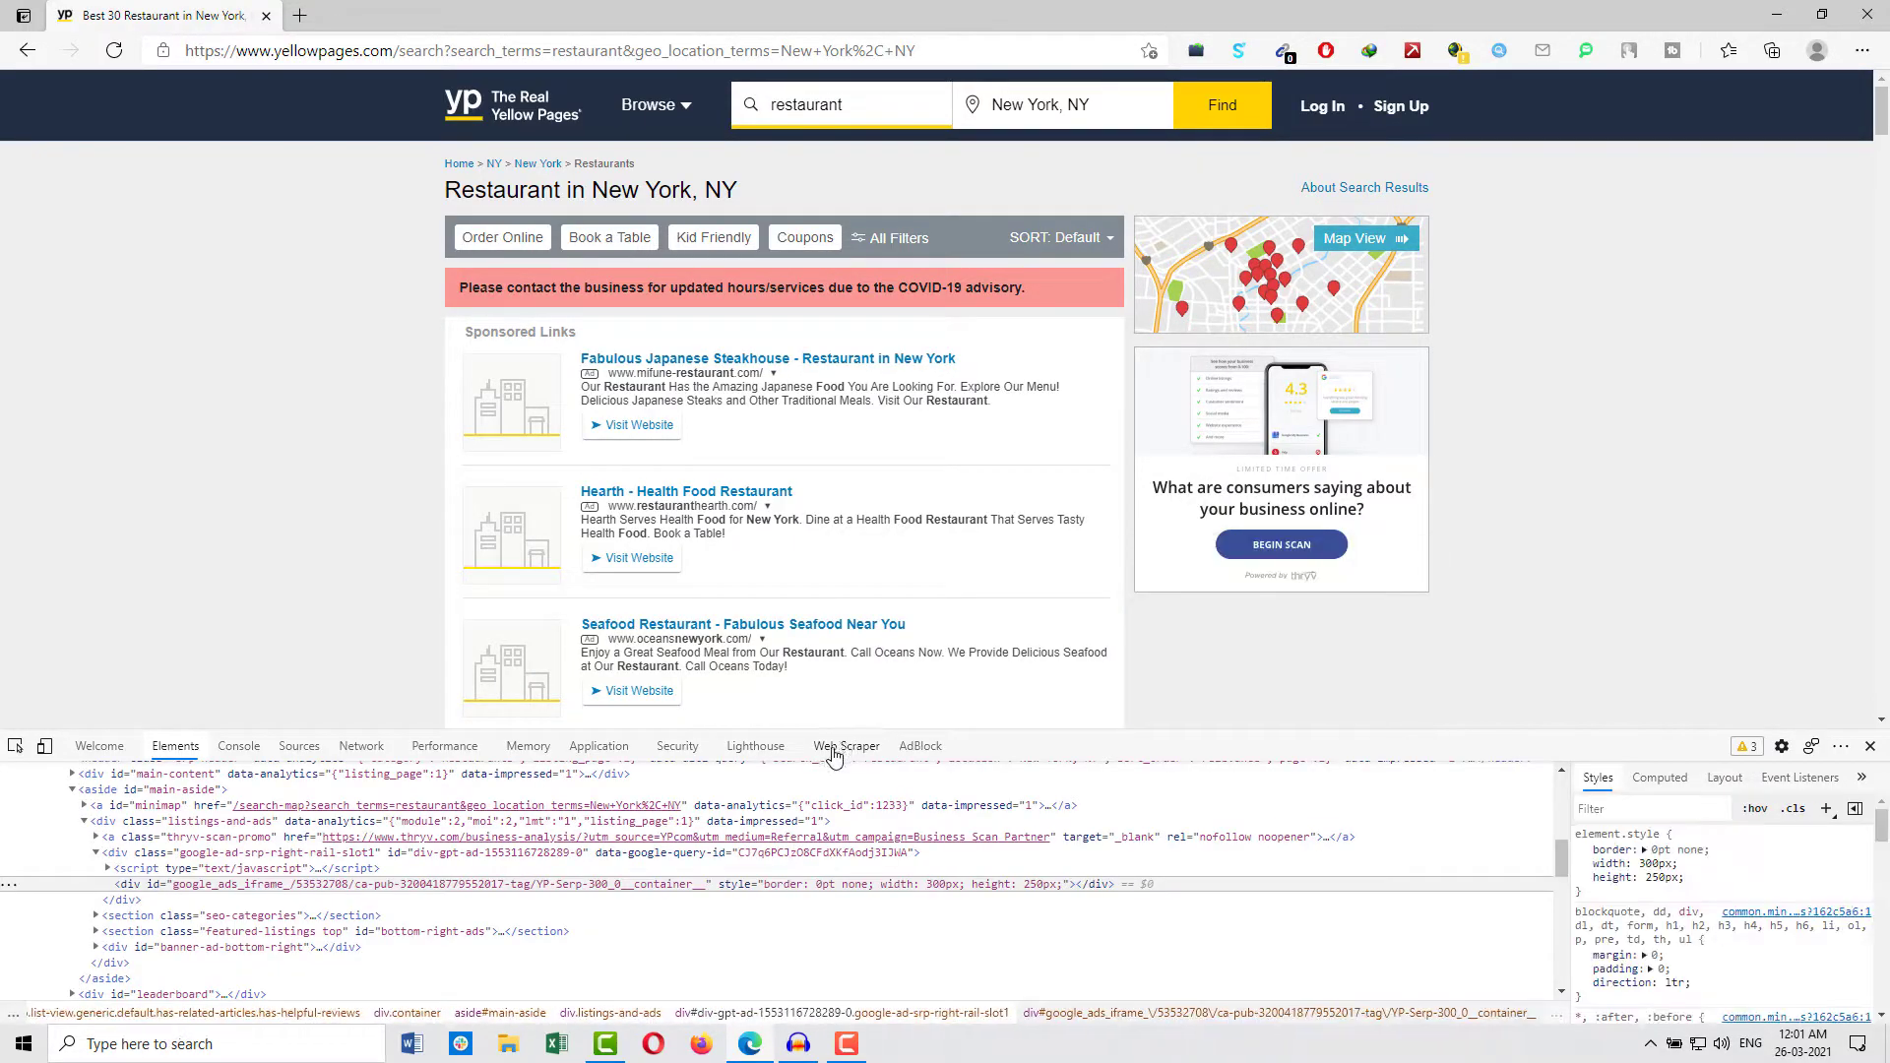
click(839, 754)
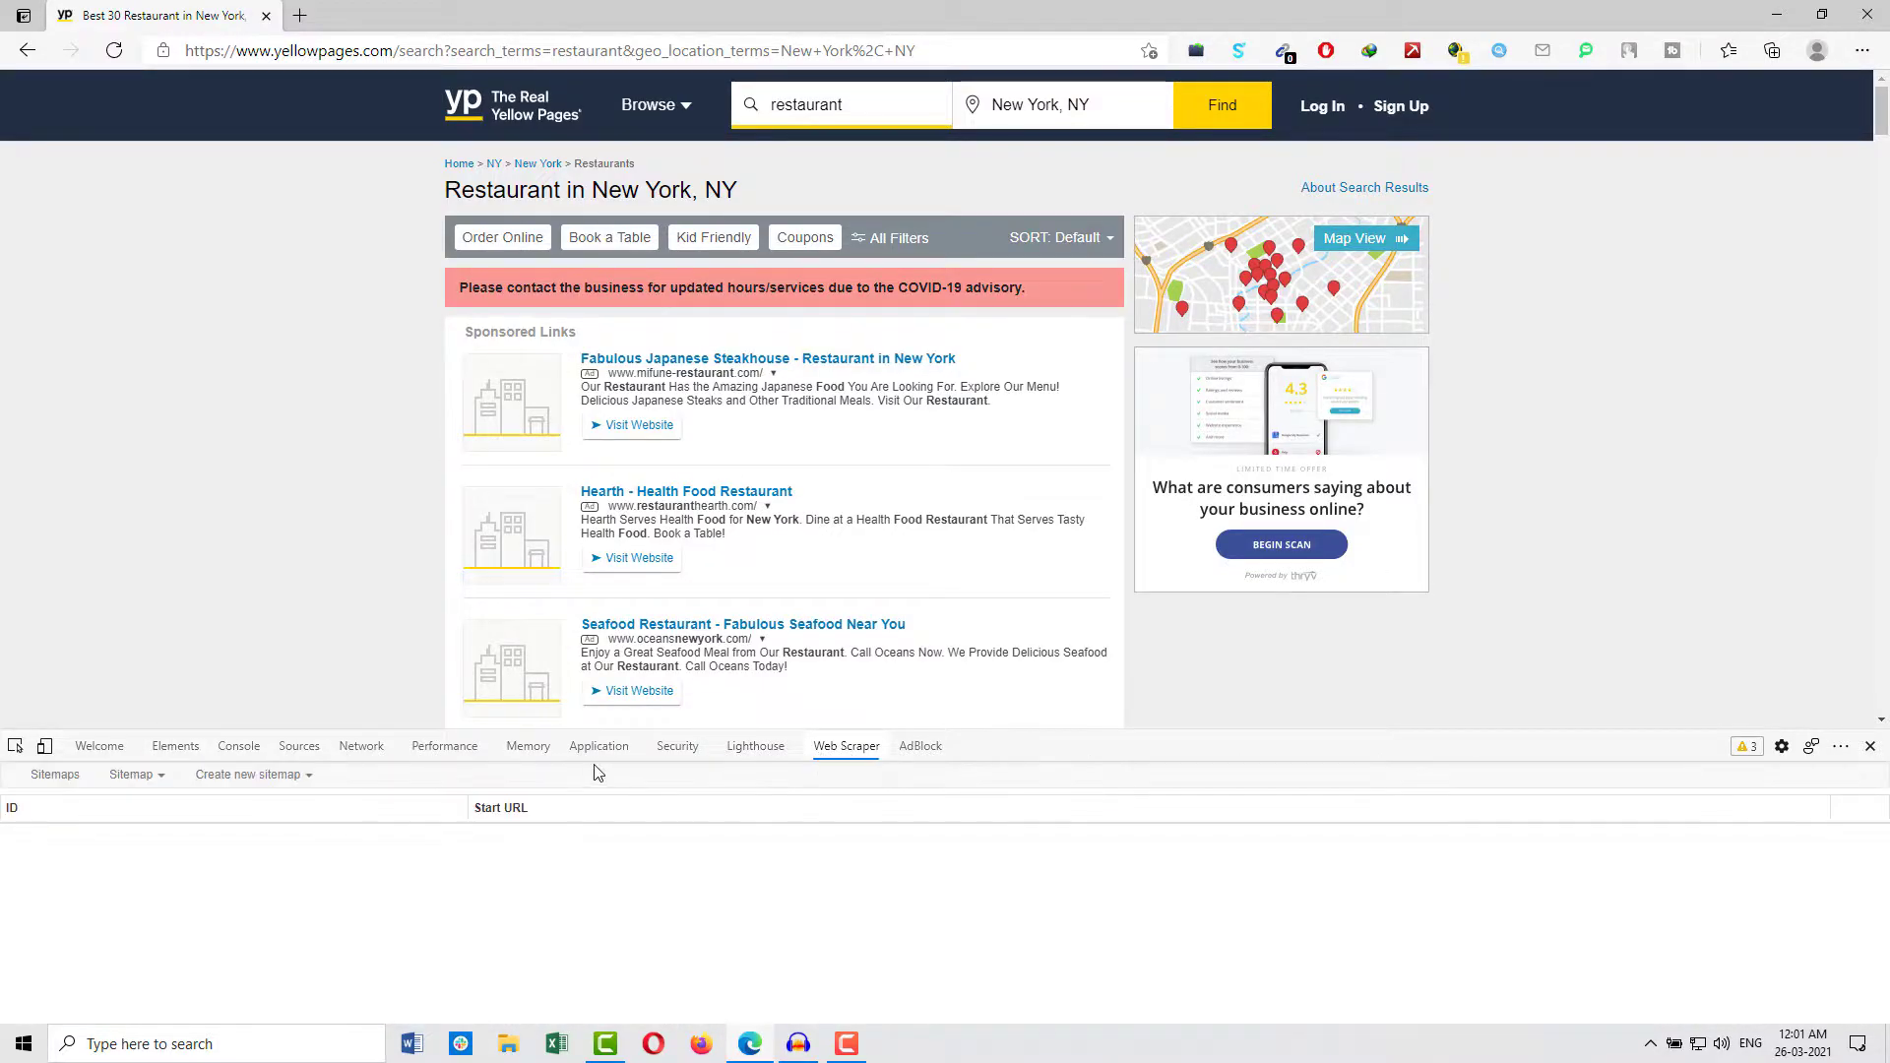
Start a new sitemap in Web Scraper and name it yellowpages.
click(308, 785)
click(282, 806)
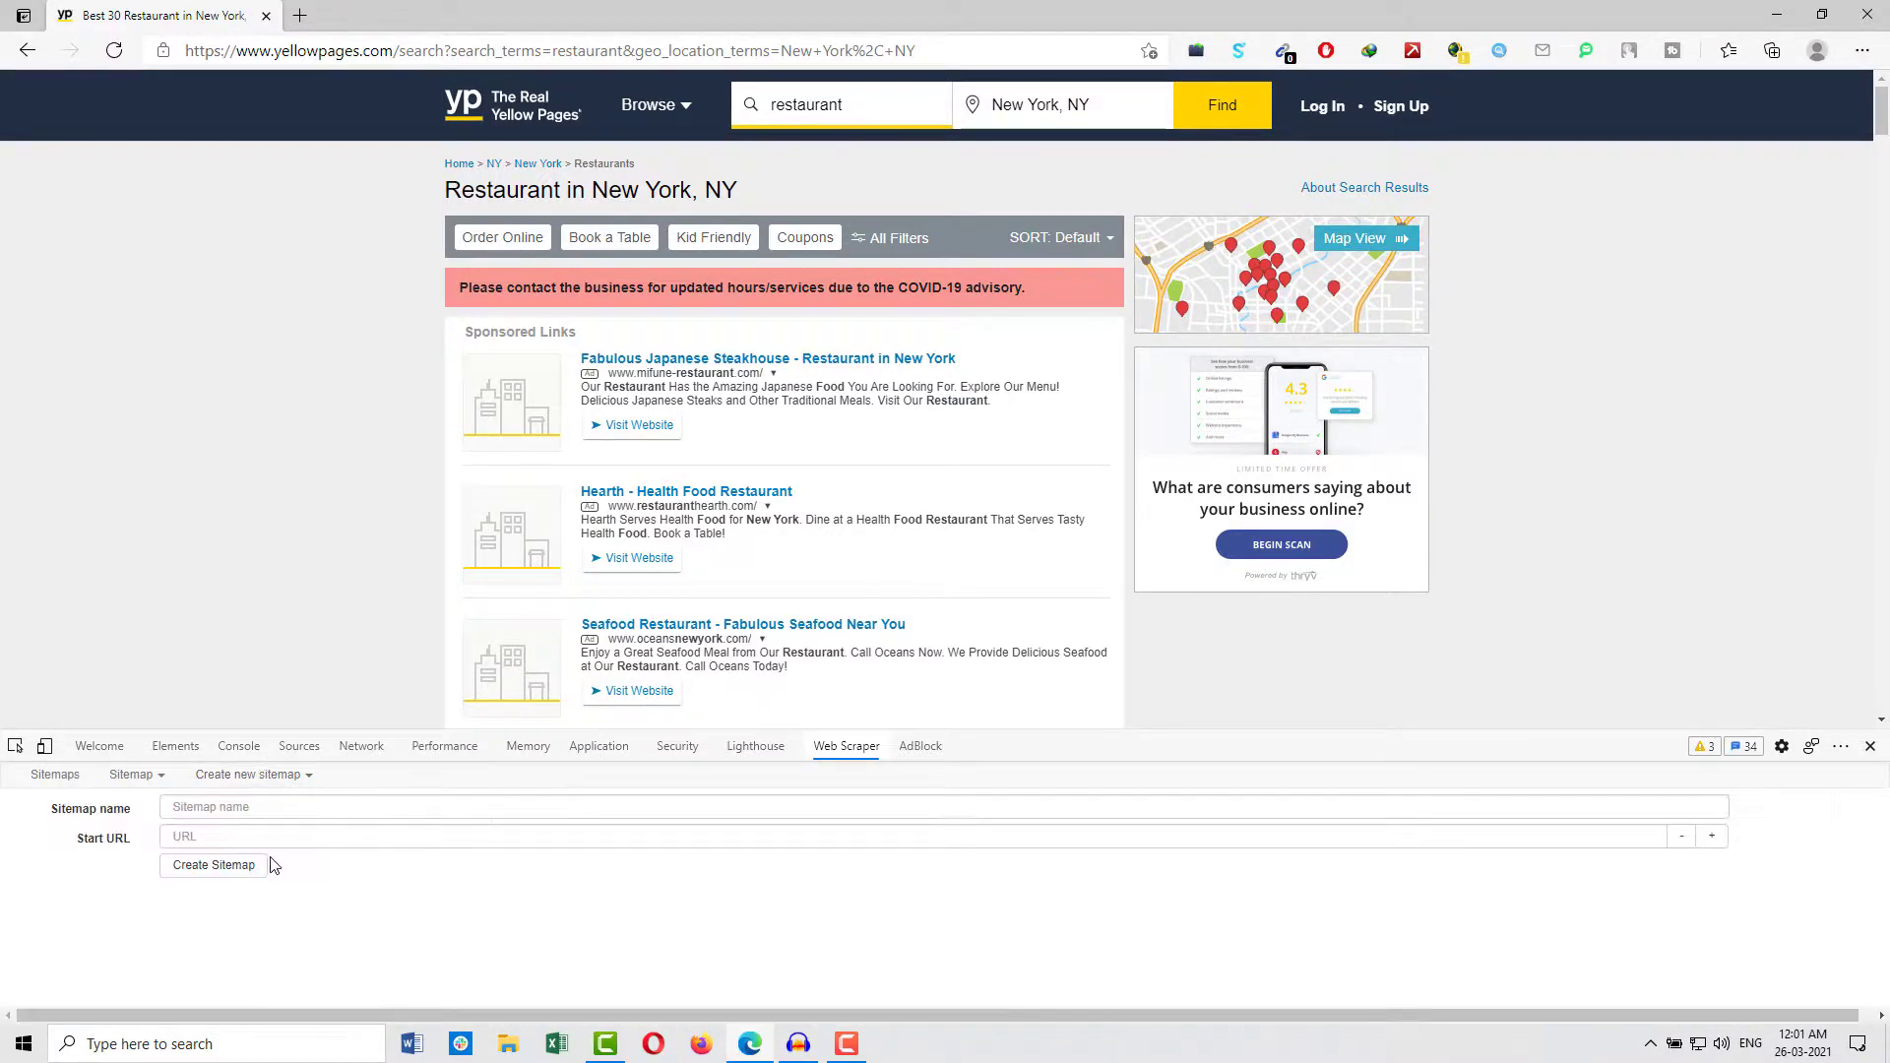
click(251, 809)
text(yu)
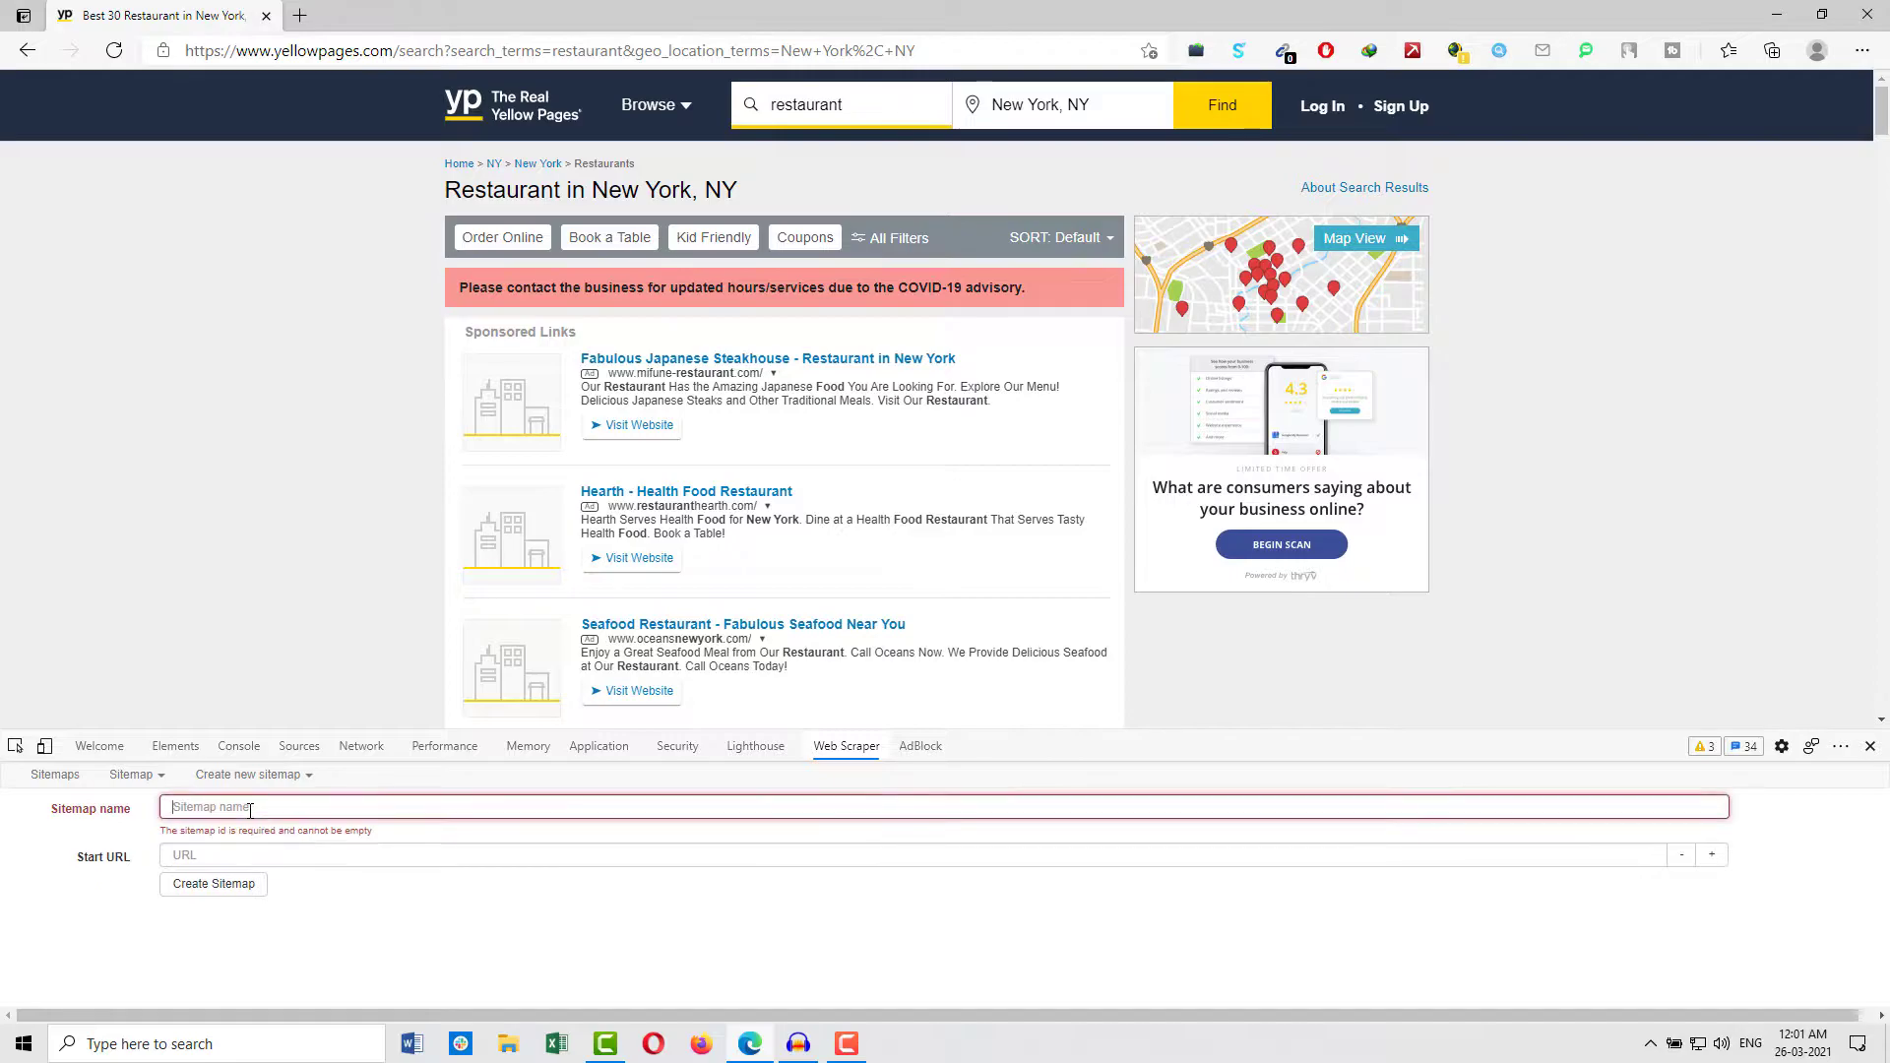
key(BackSpace)
key(BackSpace)
text(y)
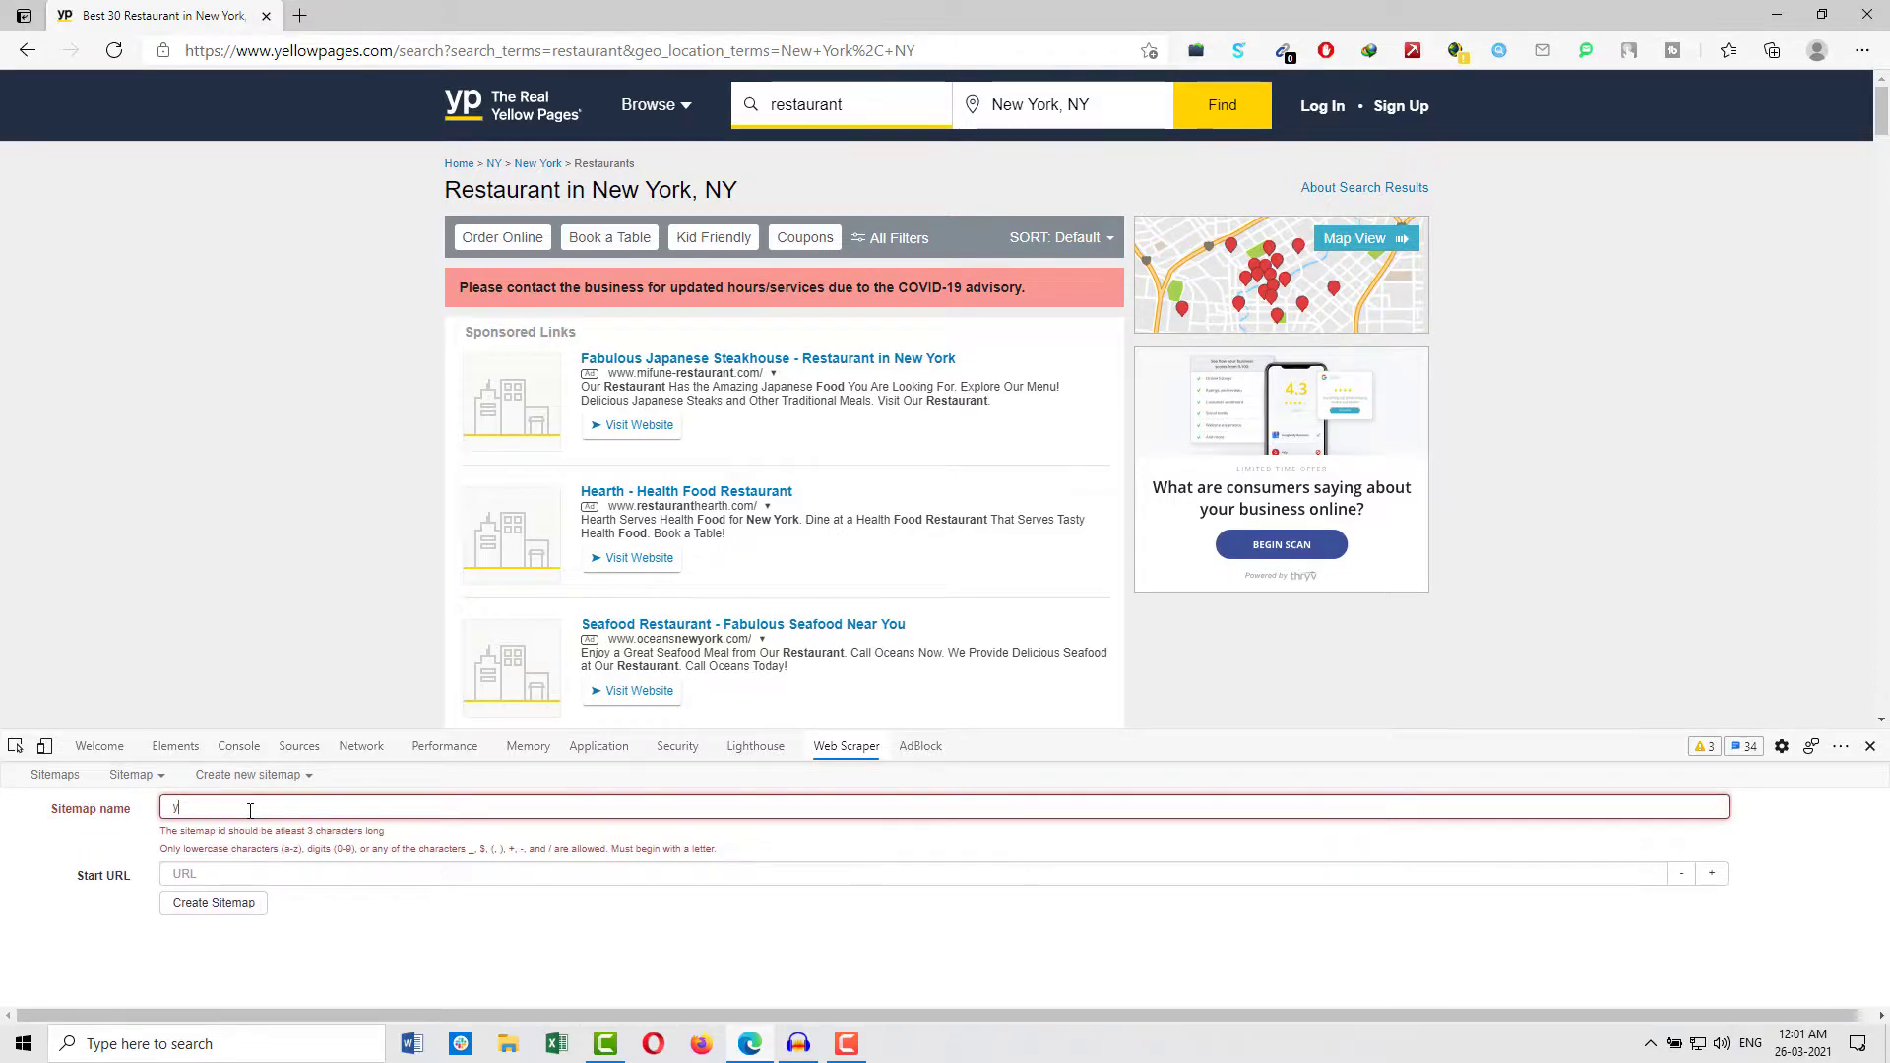
text(ellowpages)
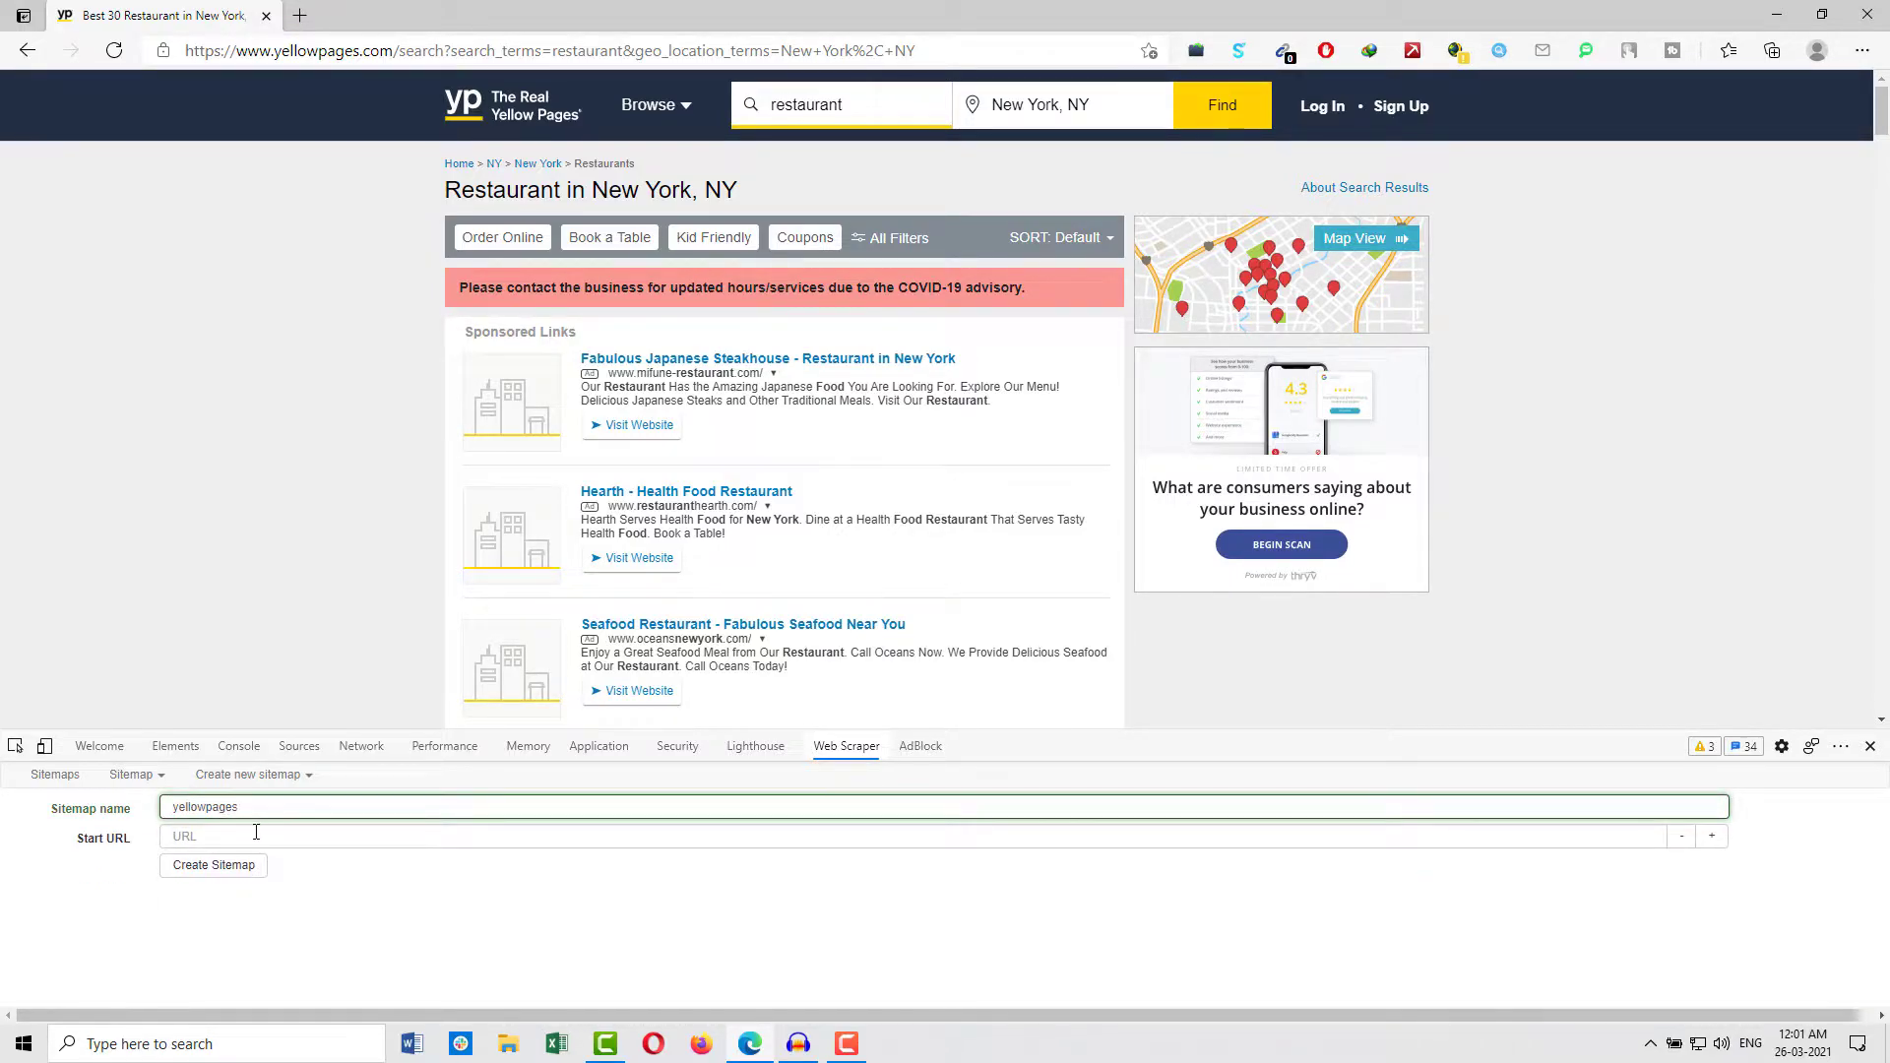
click(256, 835)
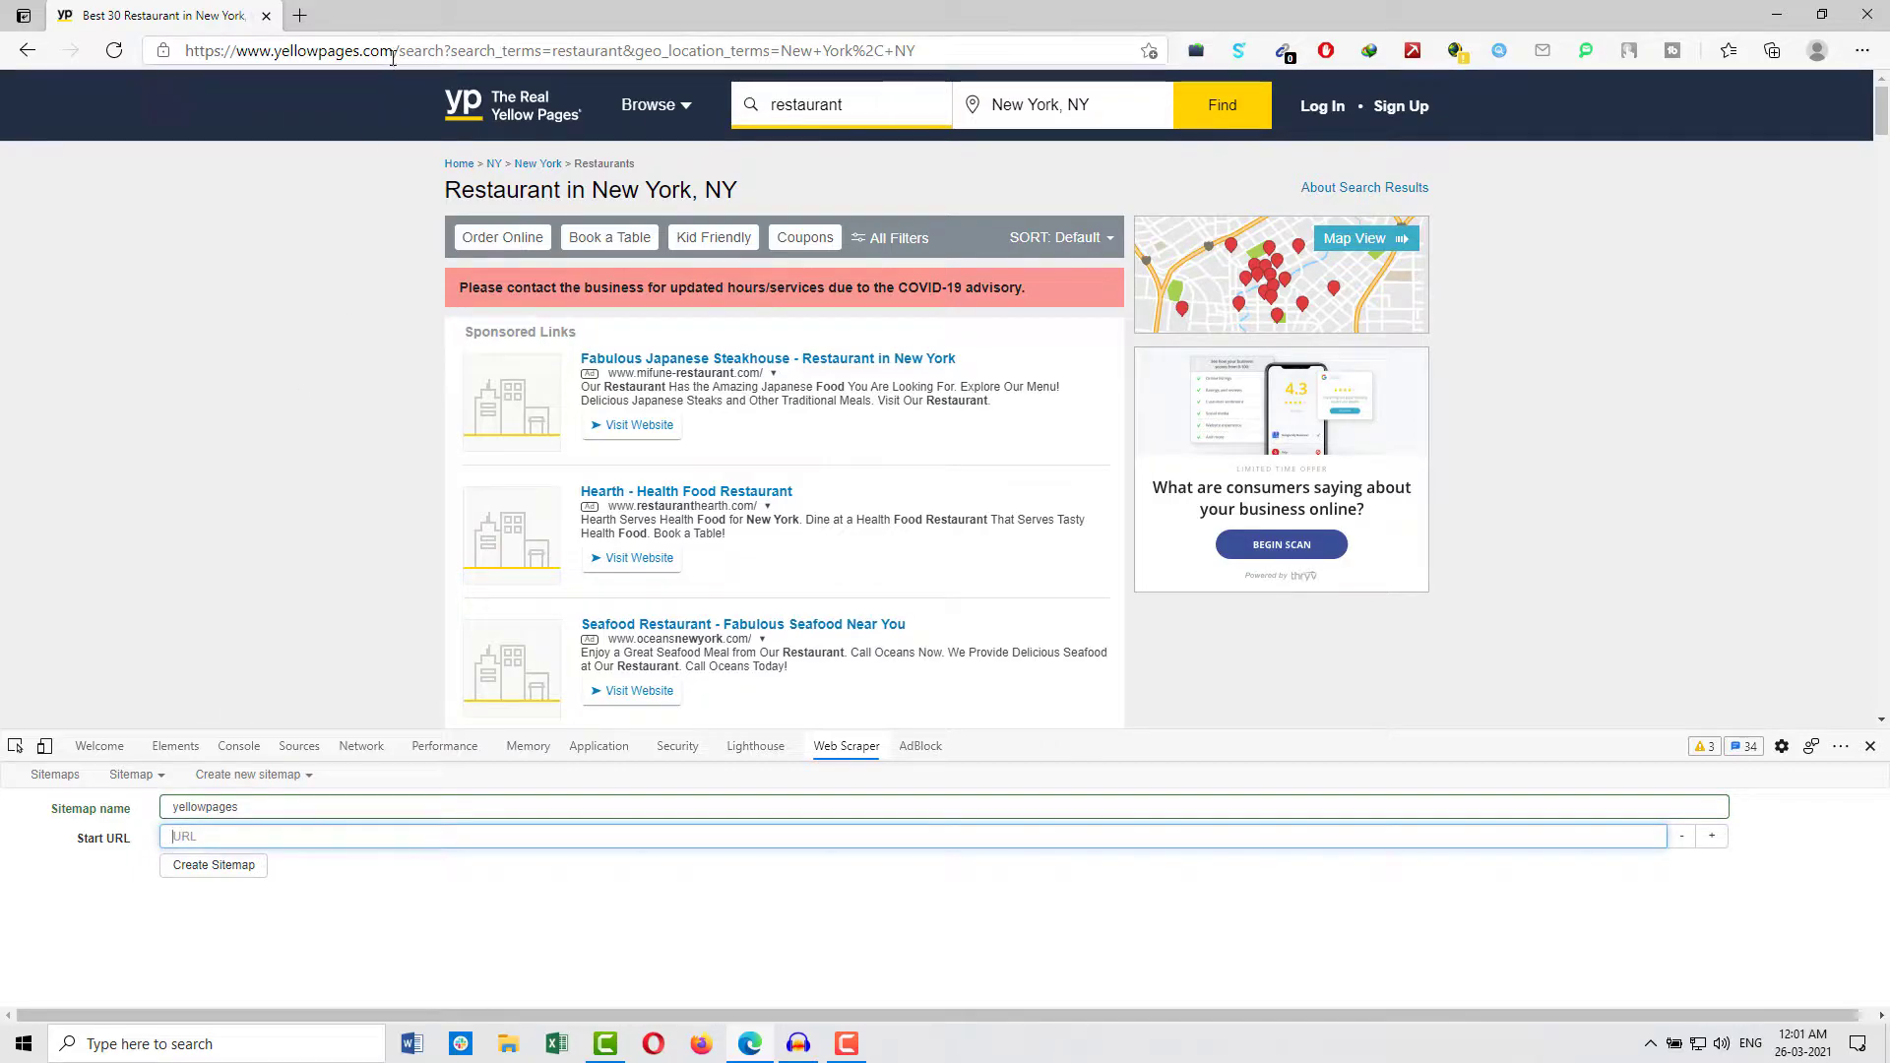
click(443, 49)
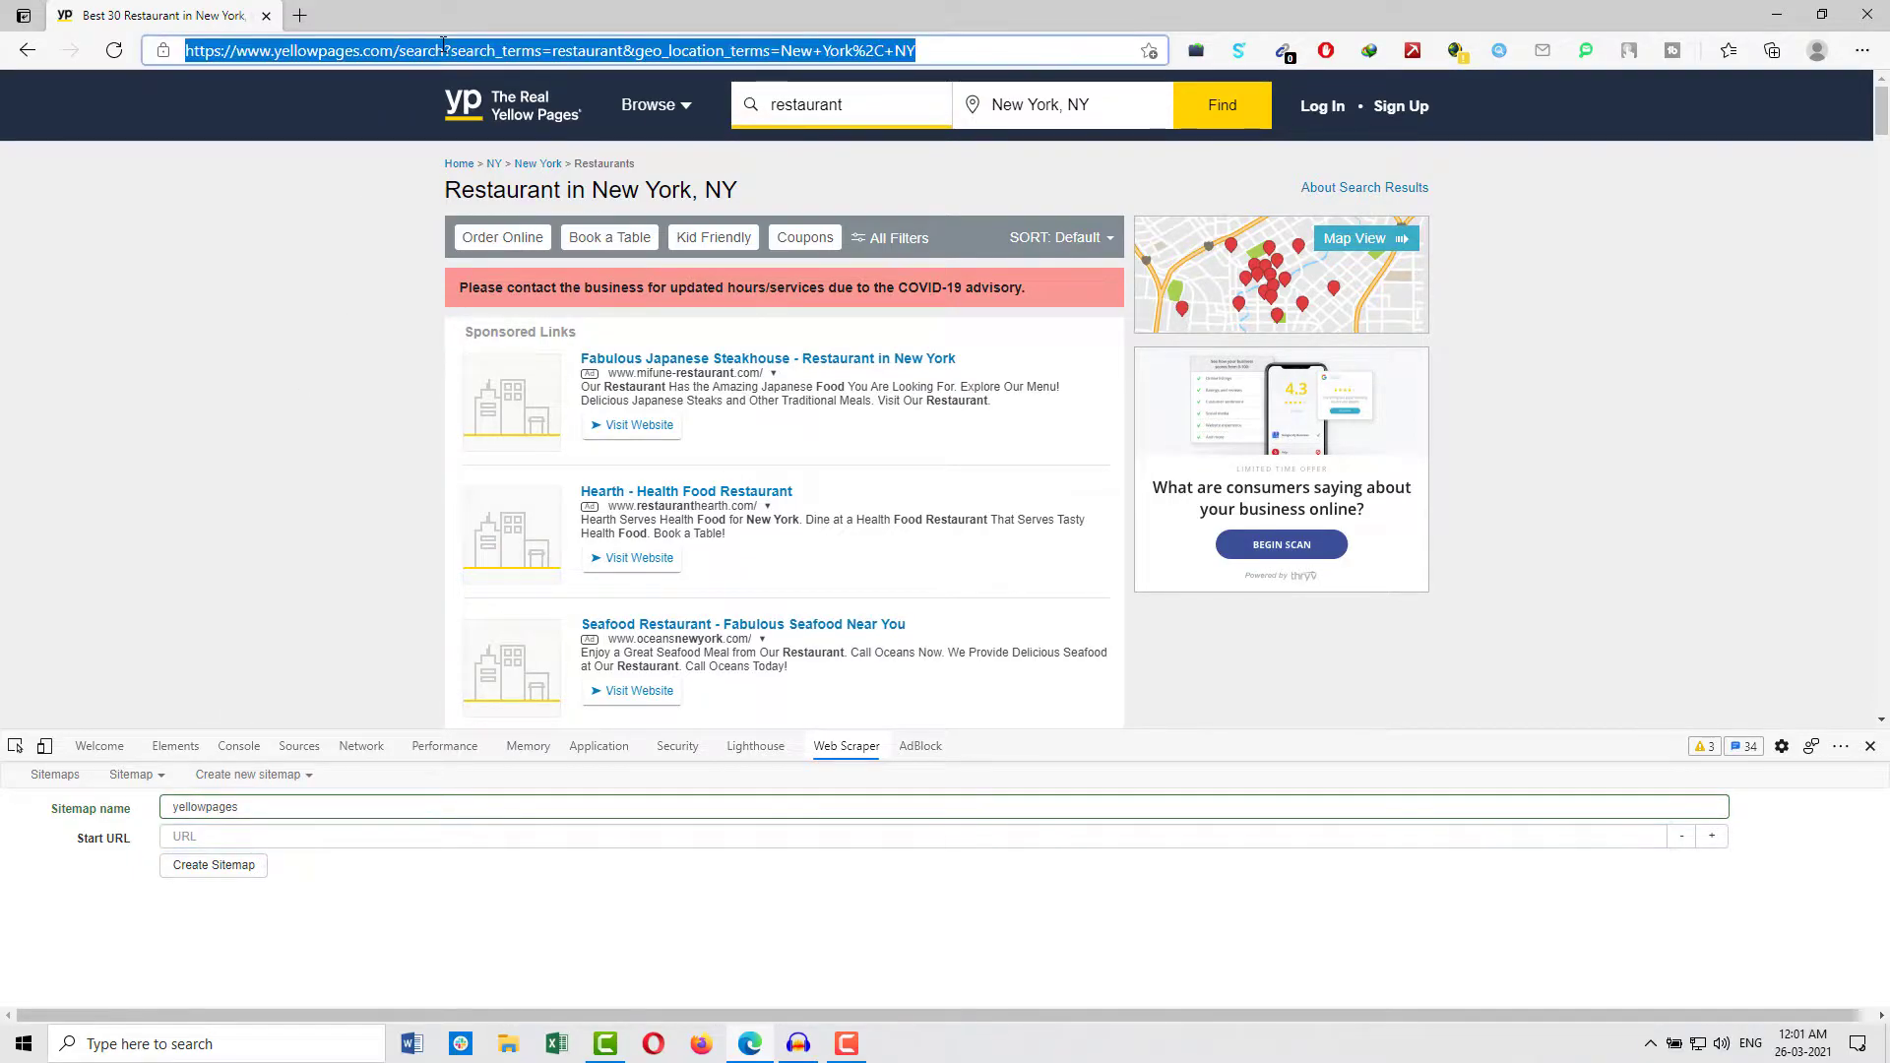
click(333, 439)
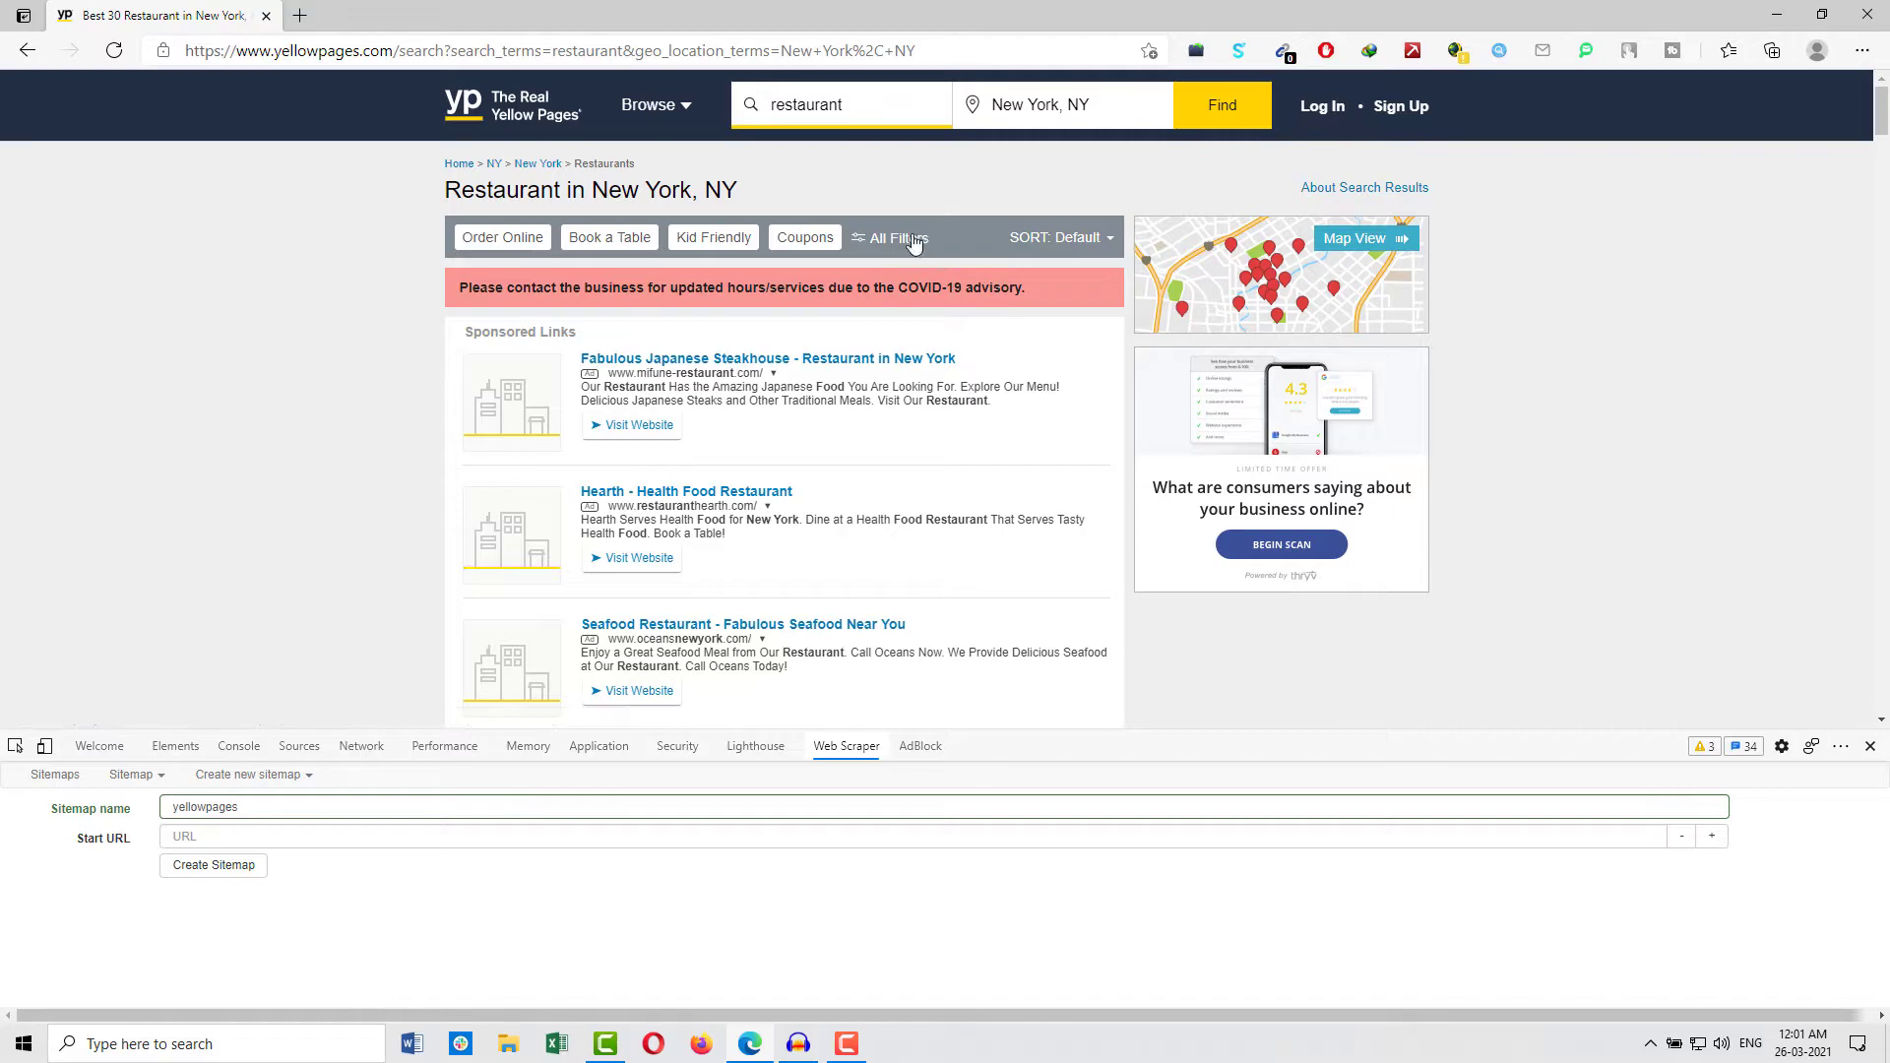
Filter the New York restaurant results by the Restaurants category.
click(891, 237)
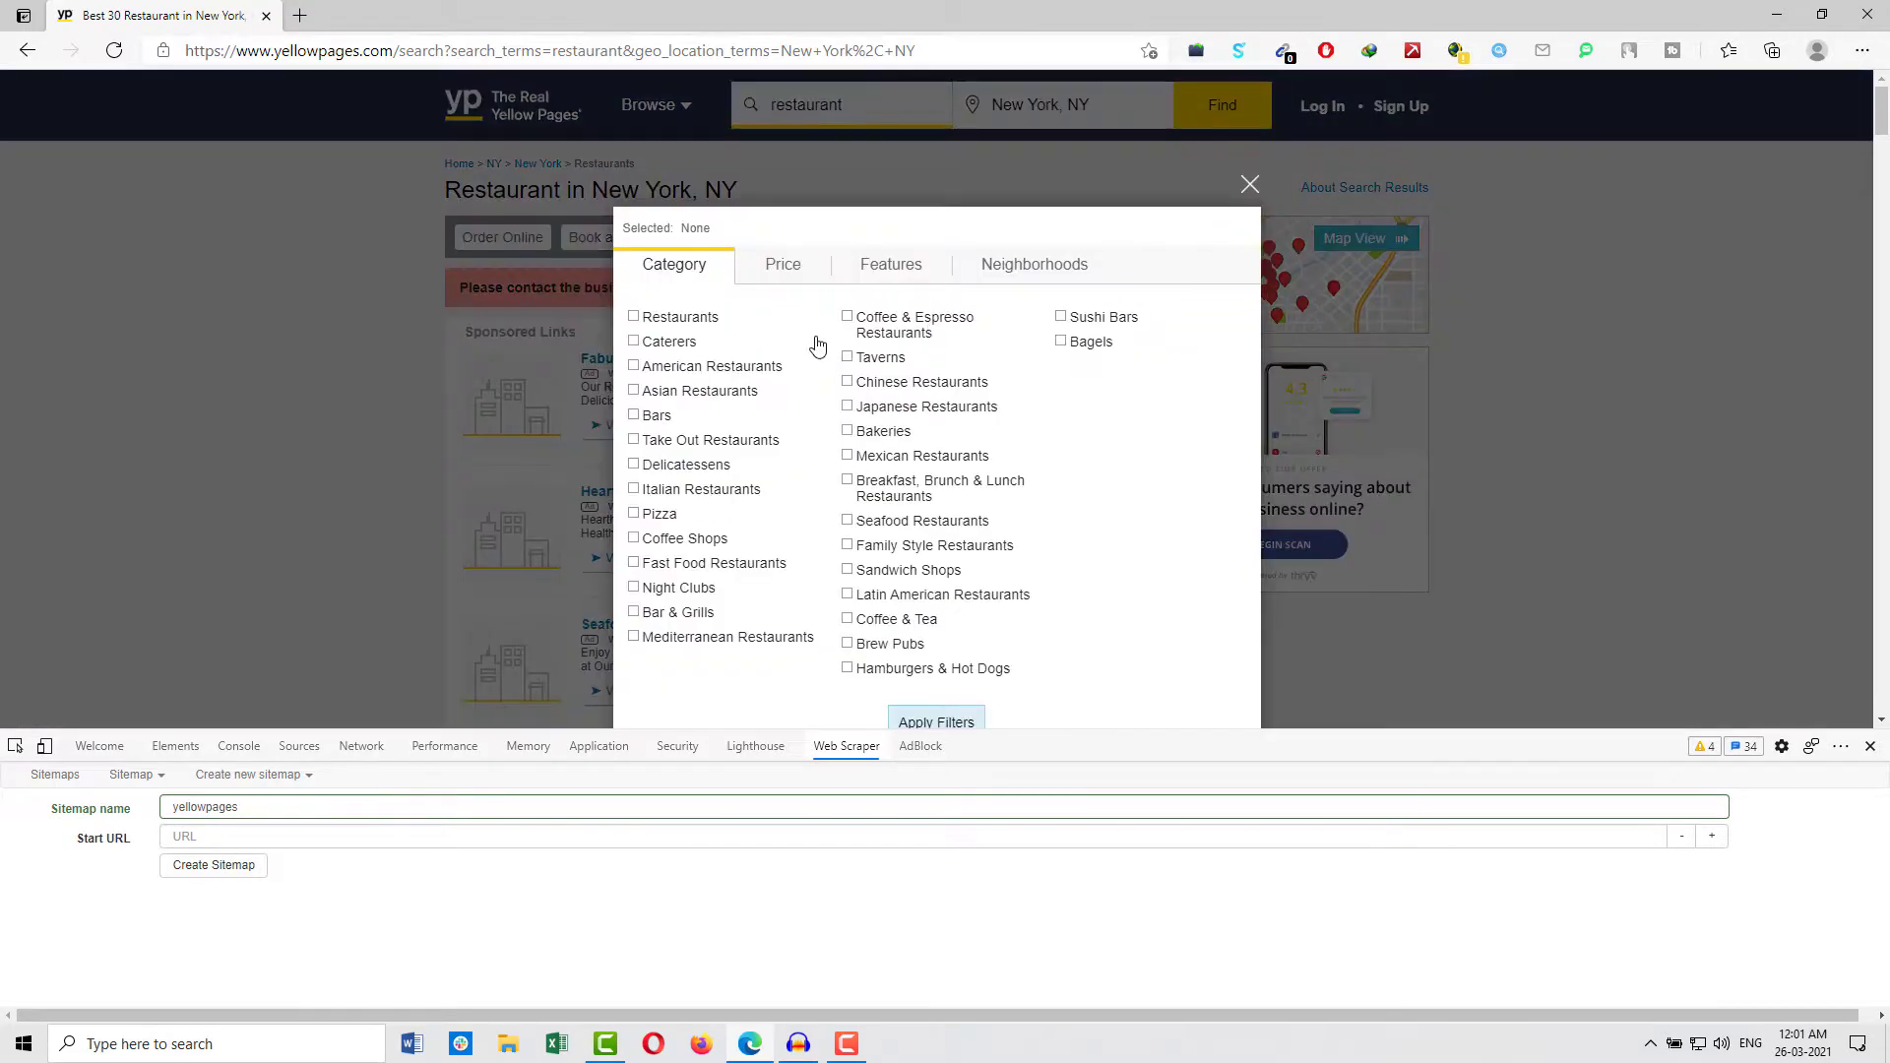
click(635, 317)
click(960, 721)
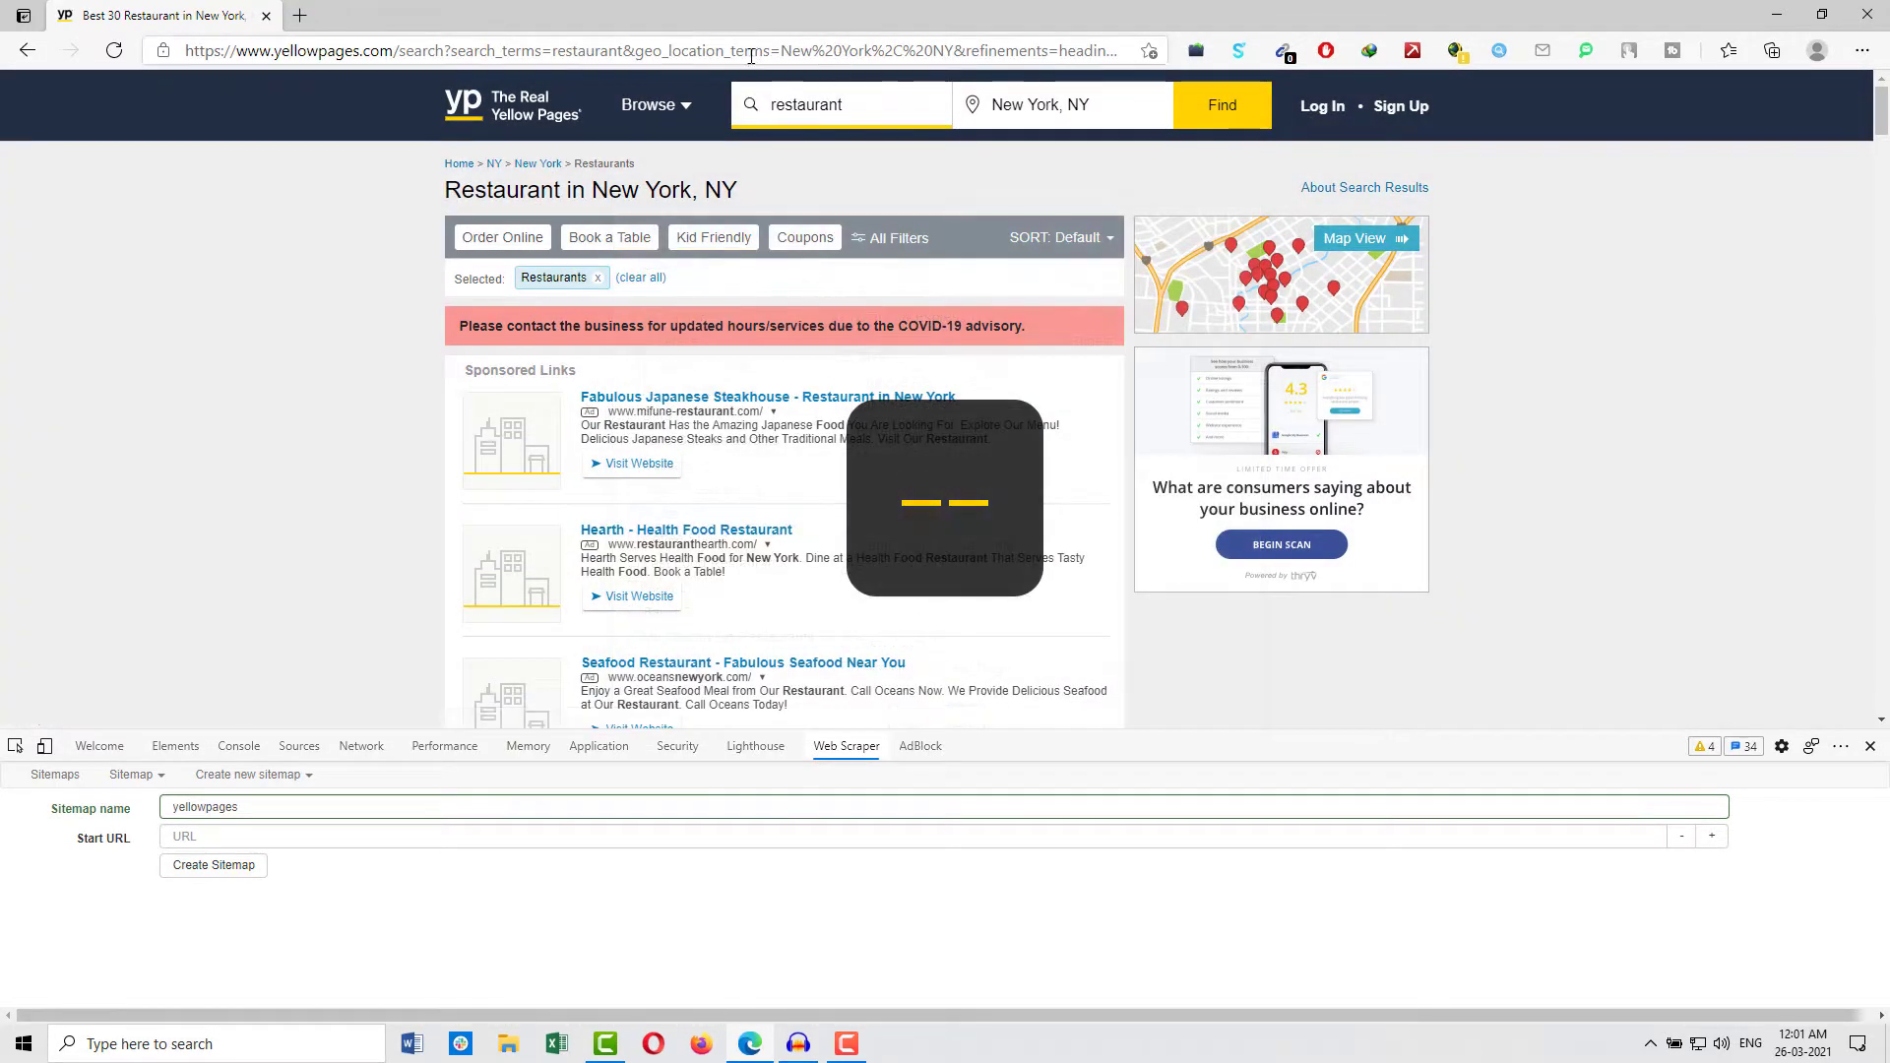
Use the filtered results page's address as the start URL and create the sitemap.
click(729, 52)
key(ctrl+c)
click(240, 830)
key(ctrl+v)
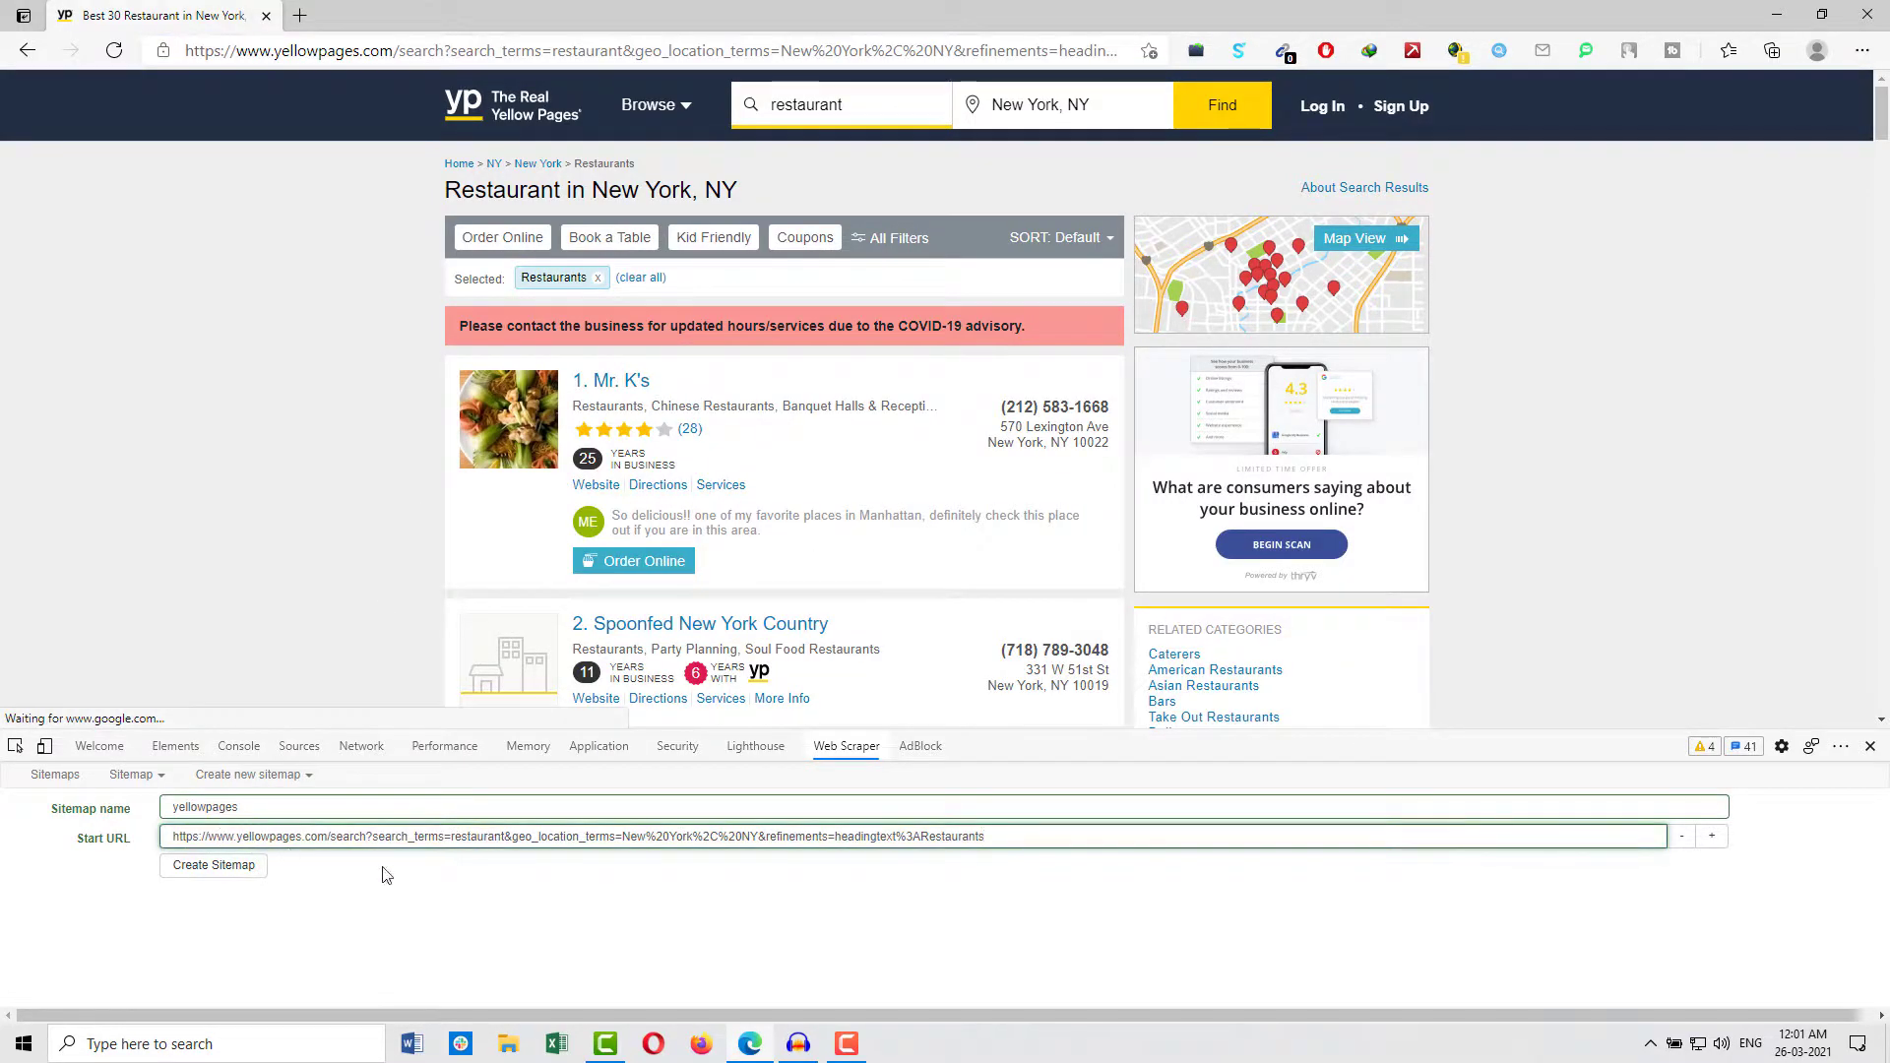
click(214, 865)
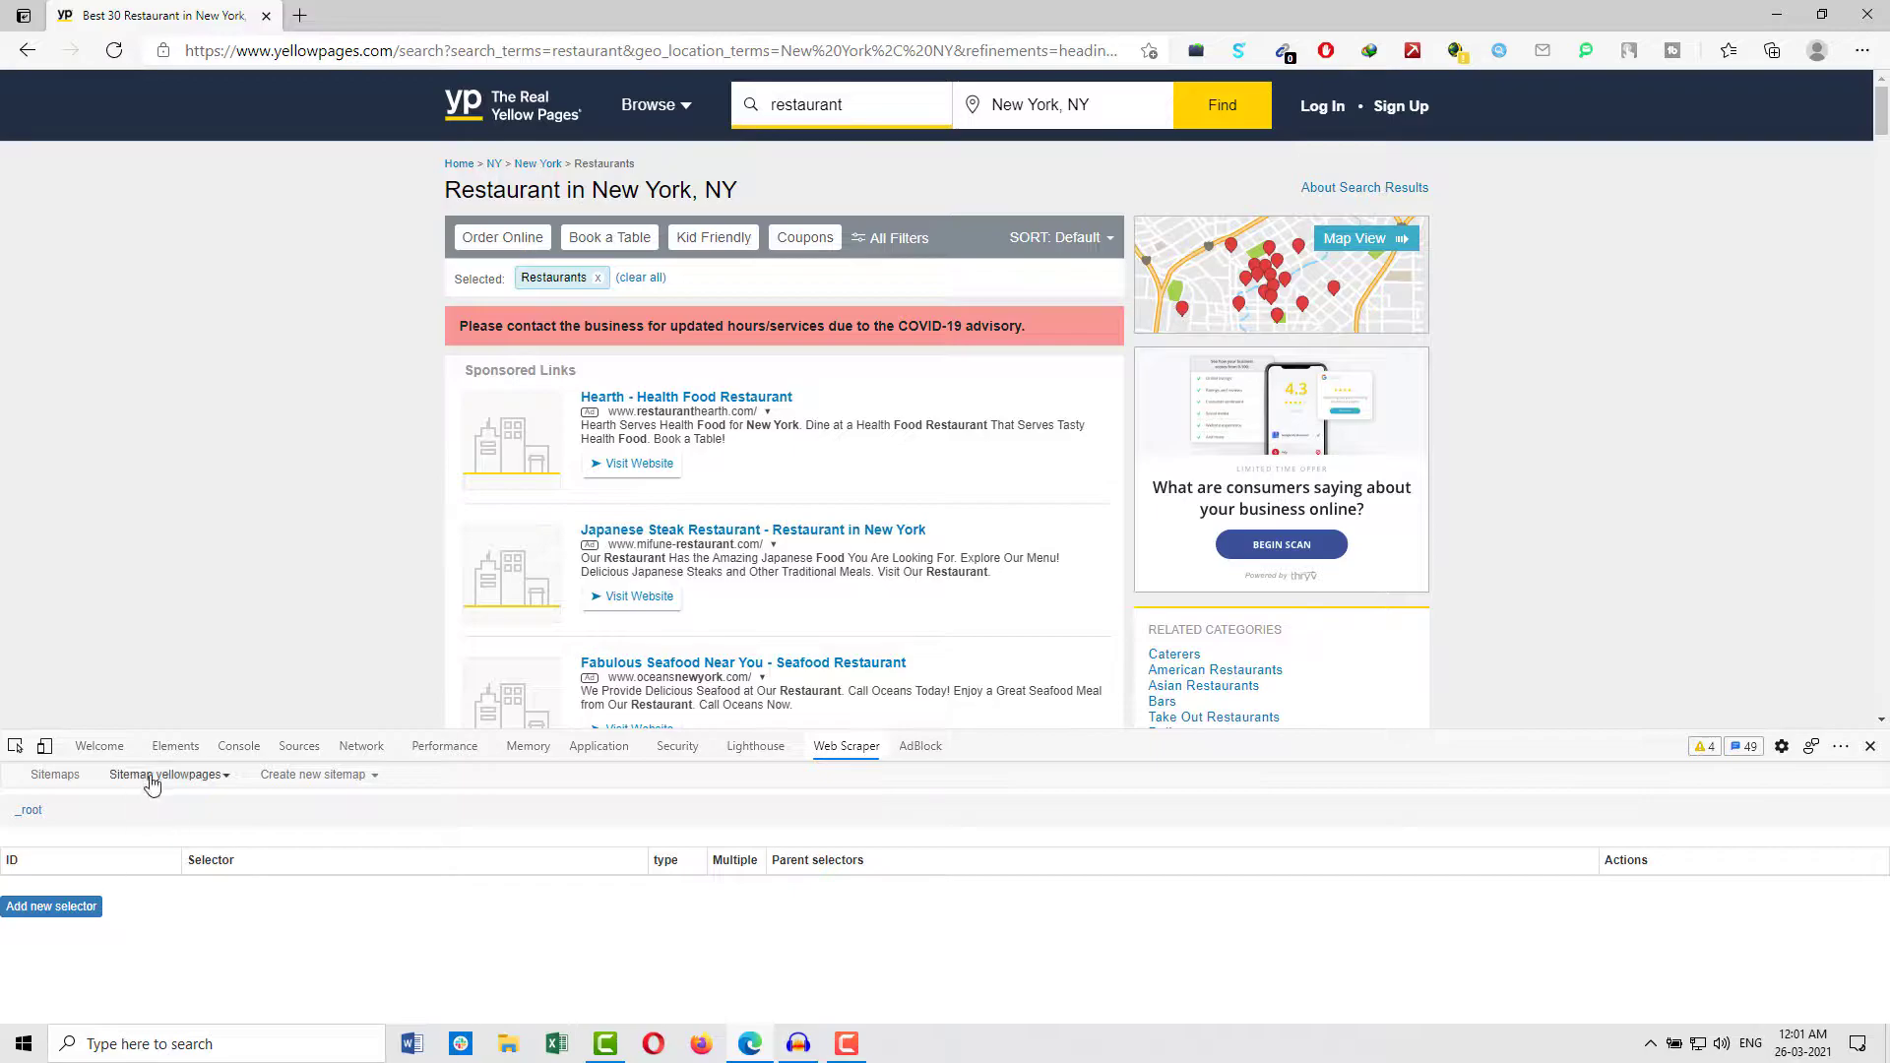
Add a new selector to the sitemap with the id Links and the type Link.
click(82, 904)
scroll(192, 644, down, 3)
click(249, 805)
text(Links)
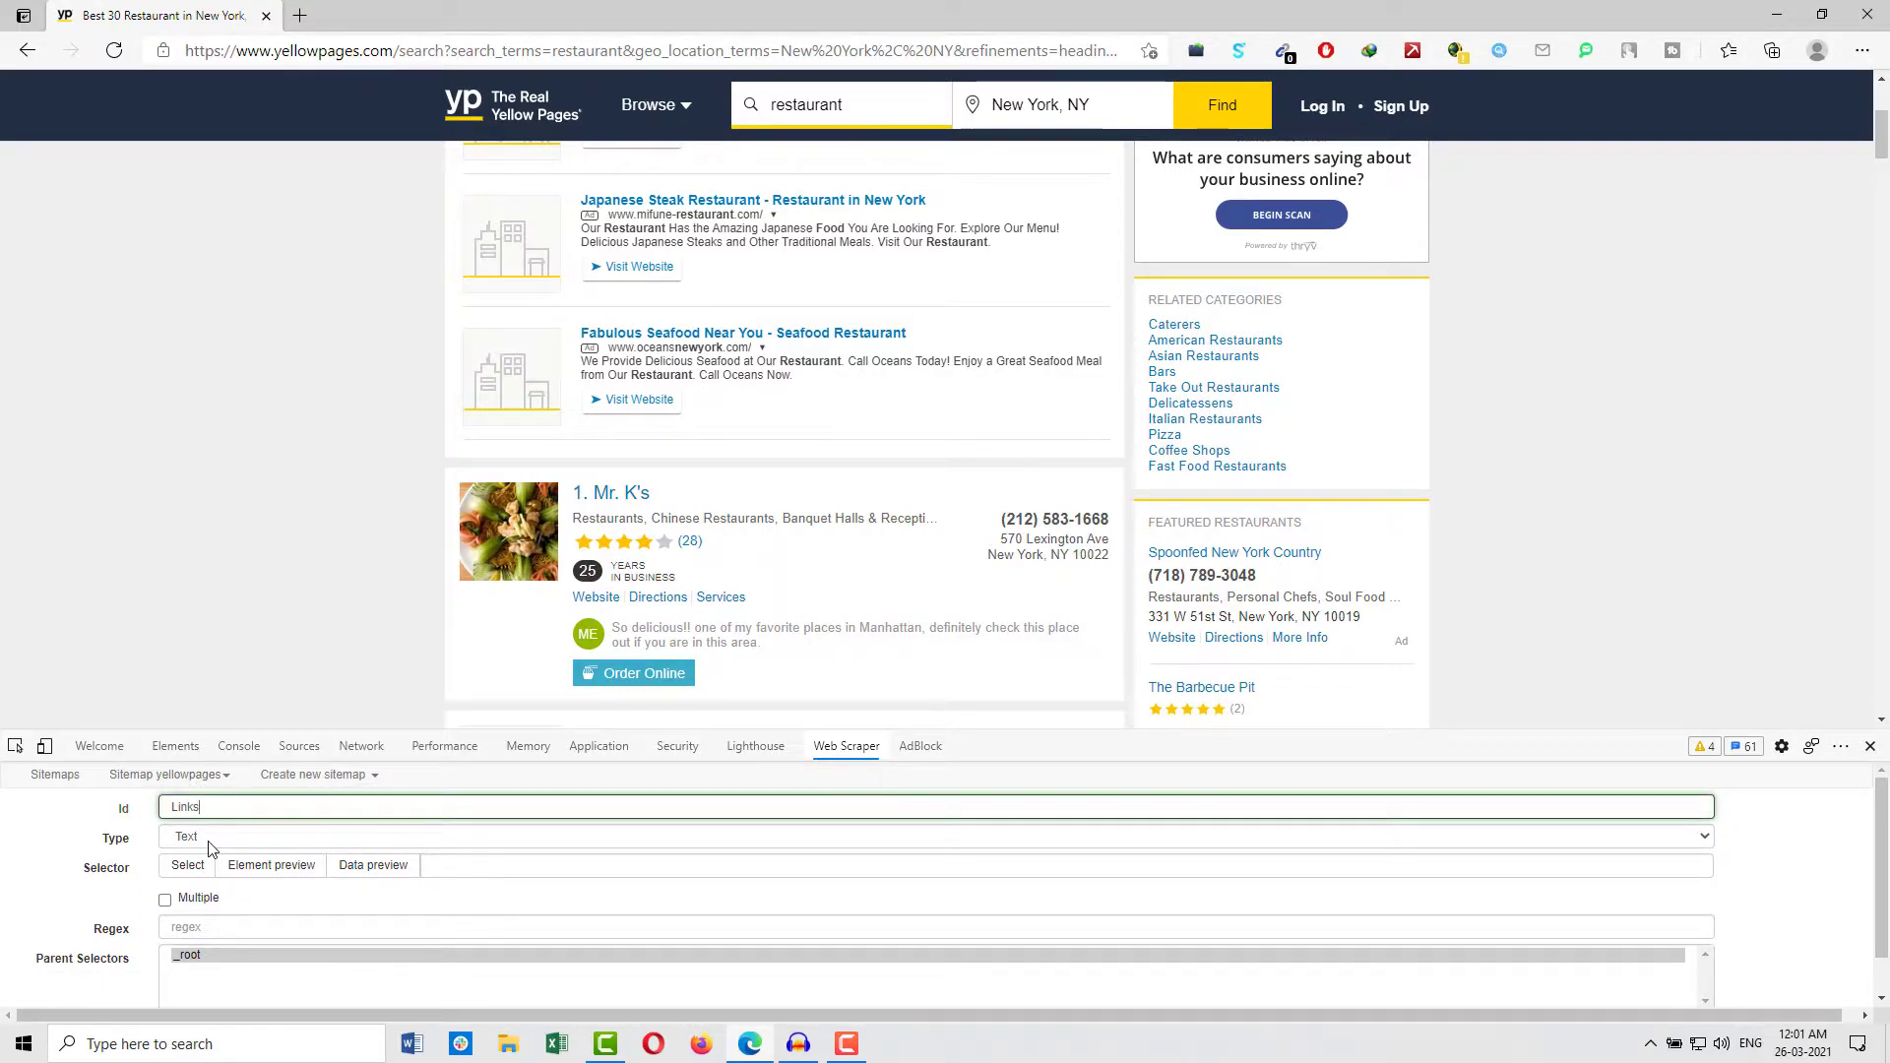
click(210, 849)
click(183, 663)
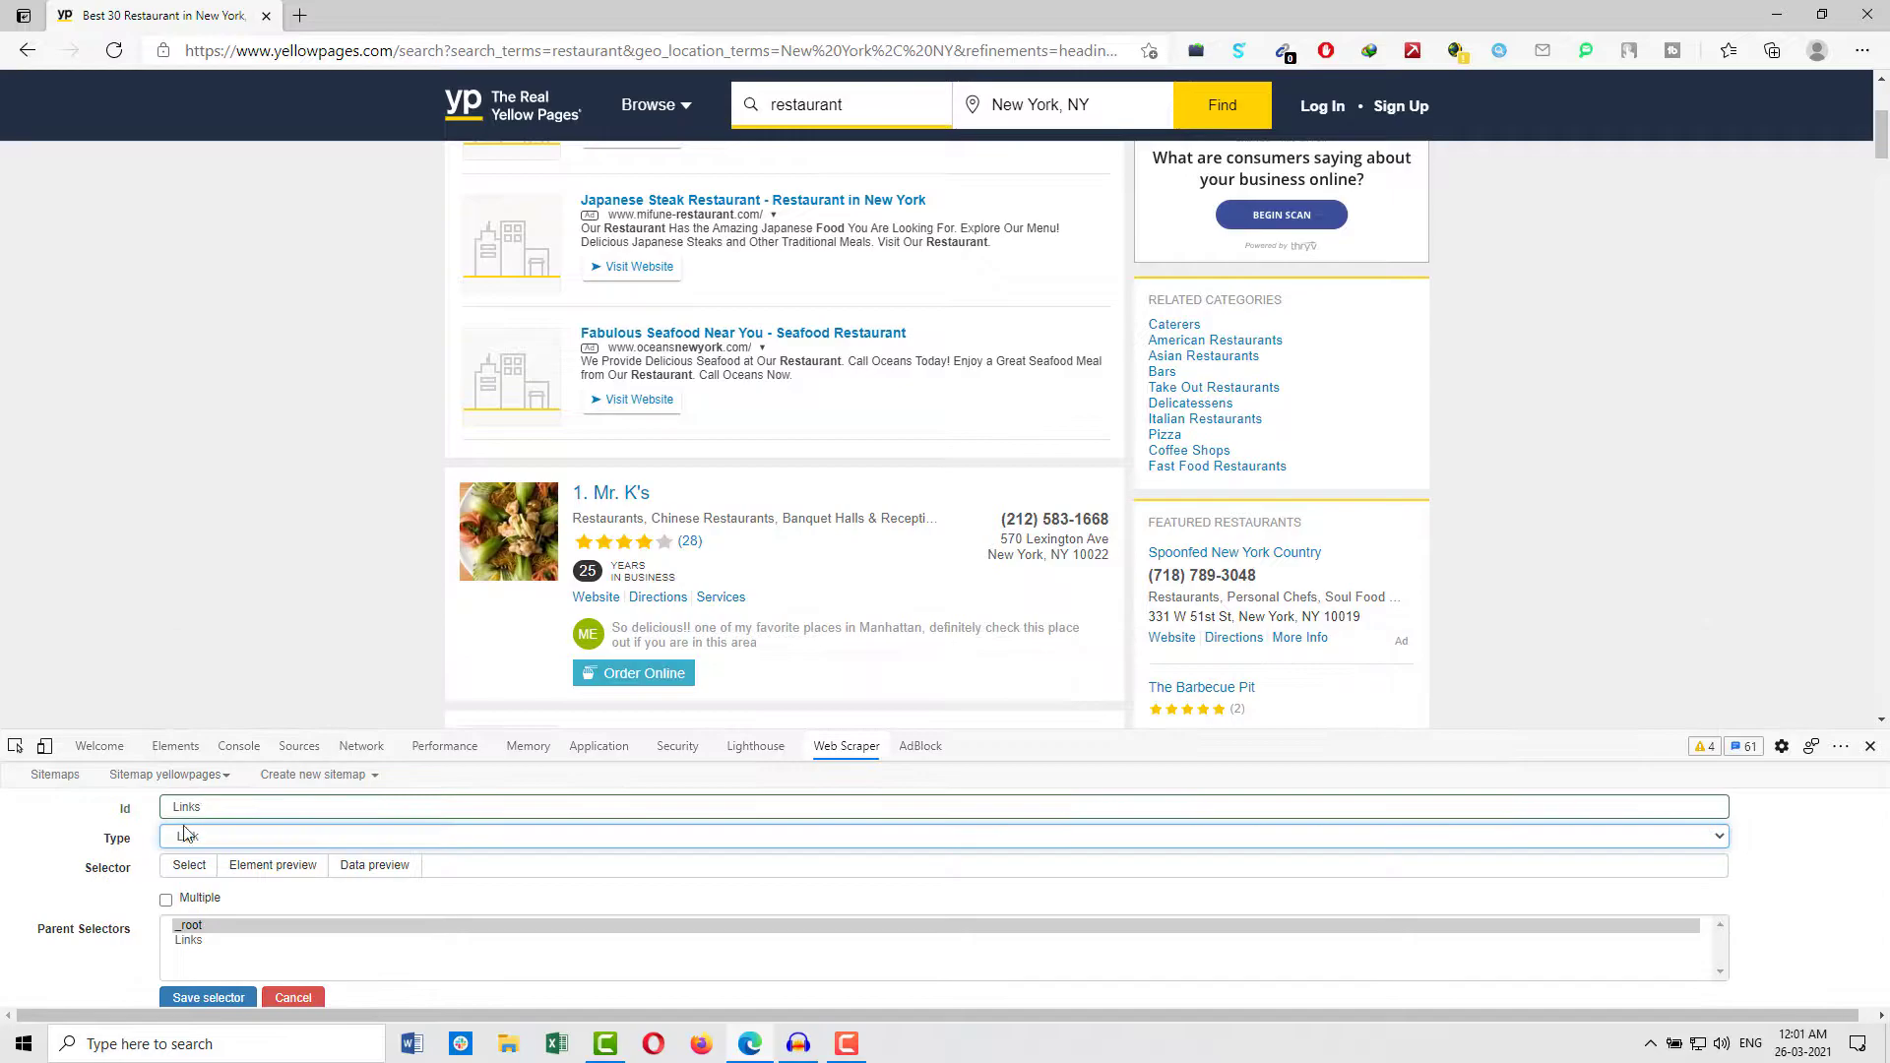
Pick the business name links Mr. K's and Spoonfed New York Country as the selector's page elements.
click(189, 865)
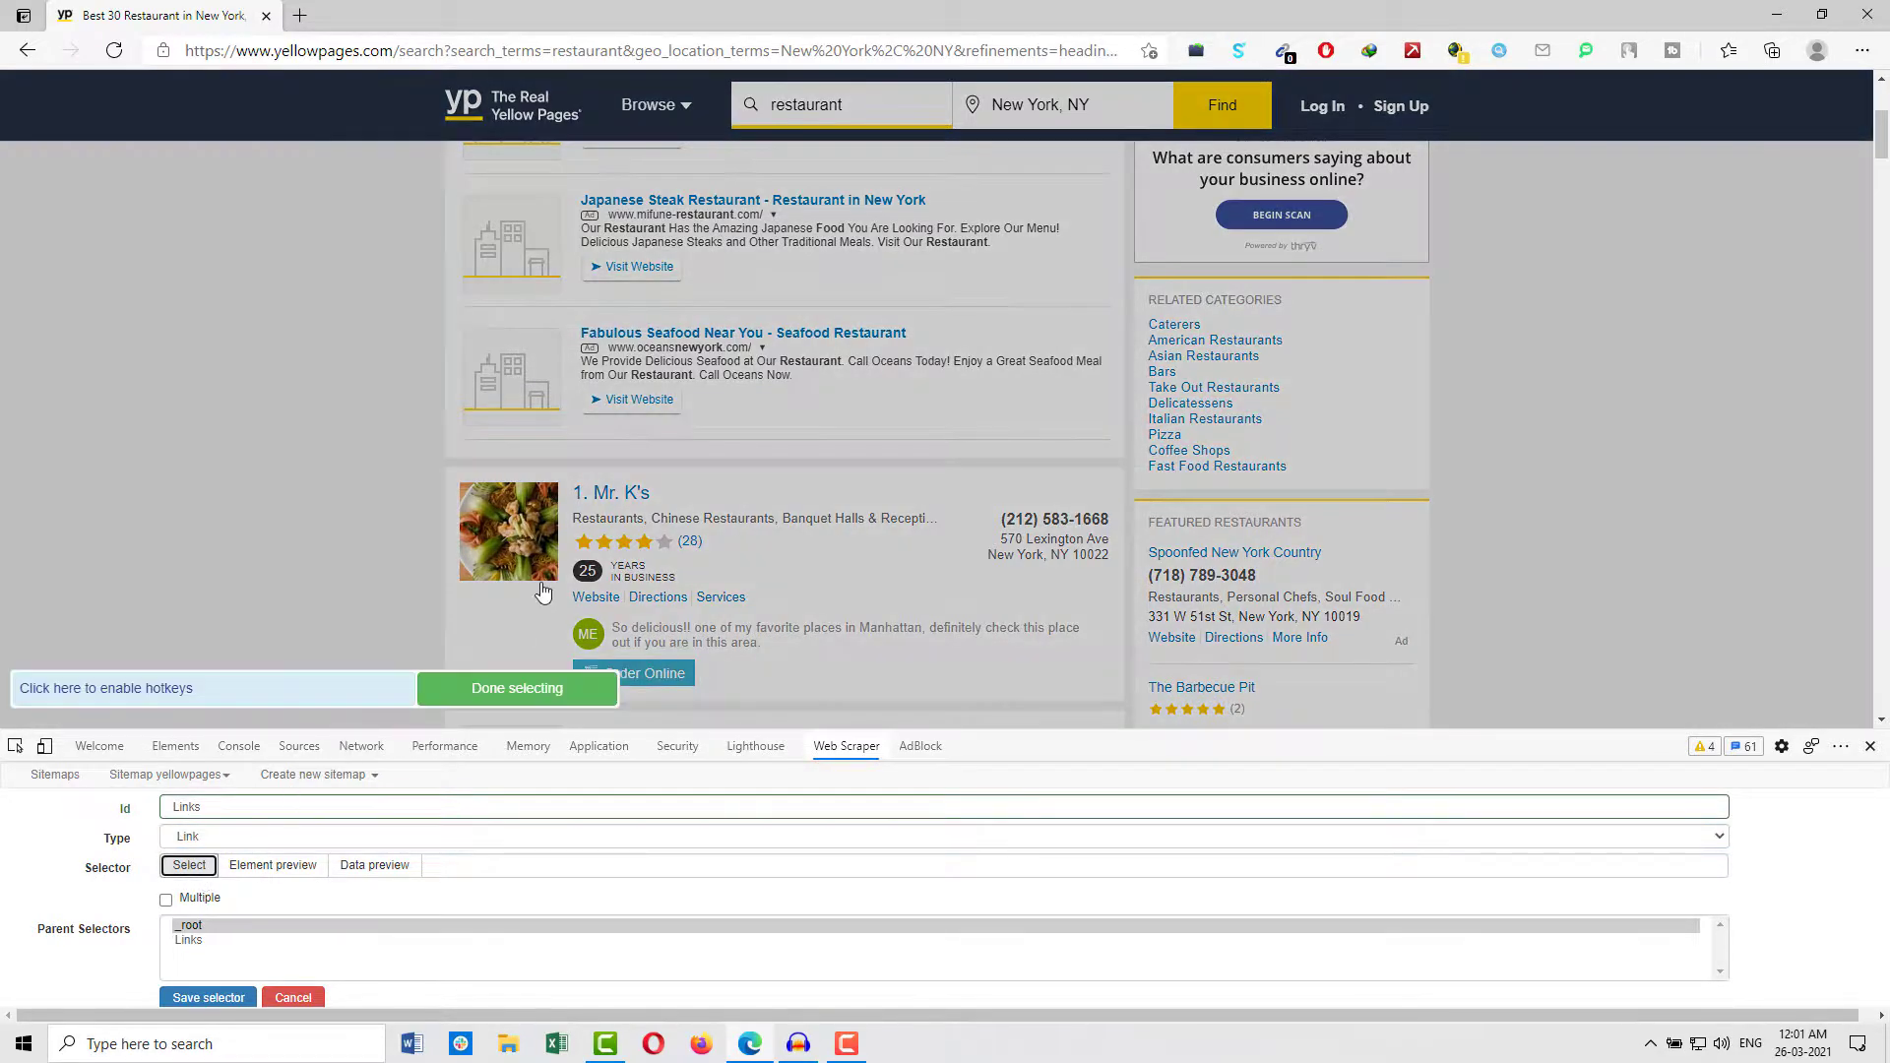
click(626, 499)
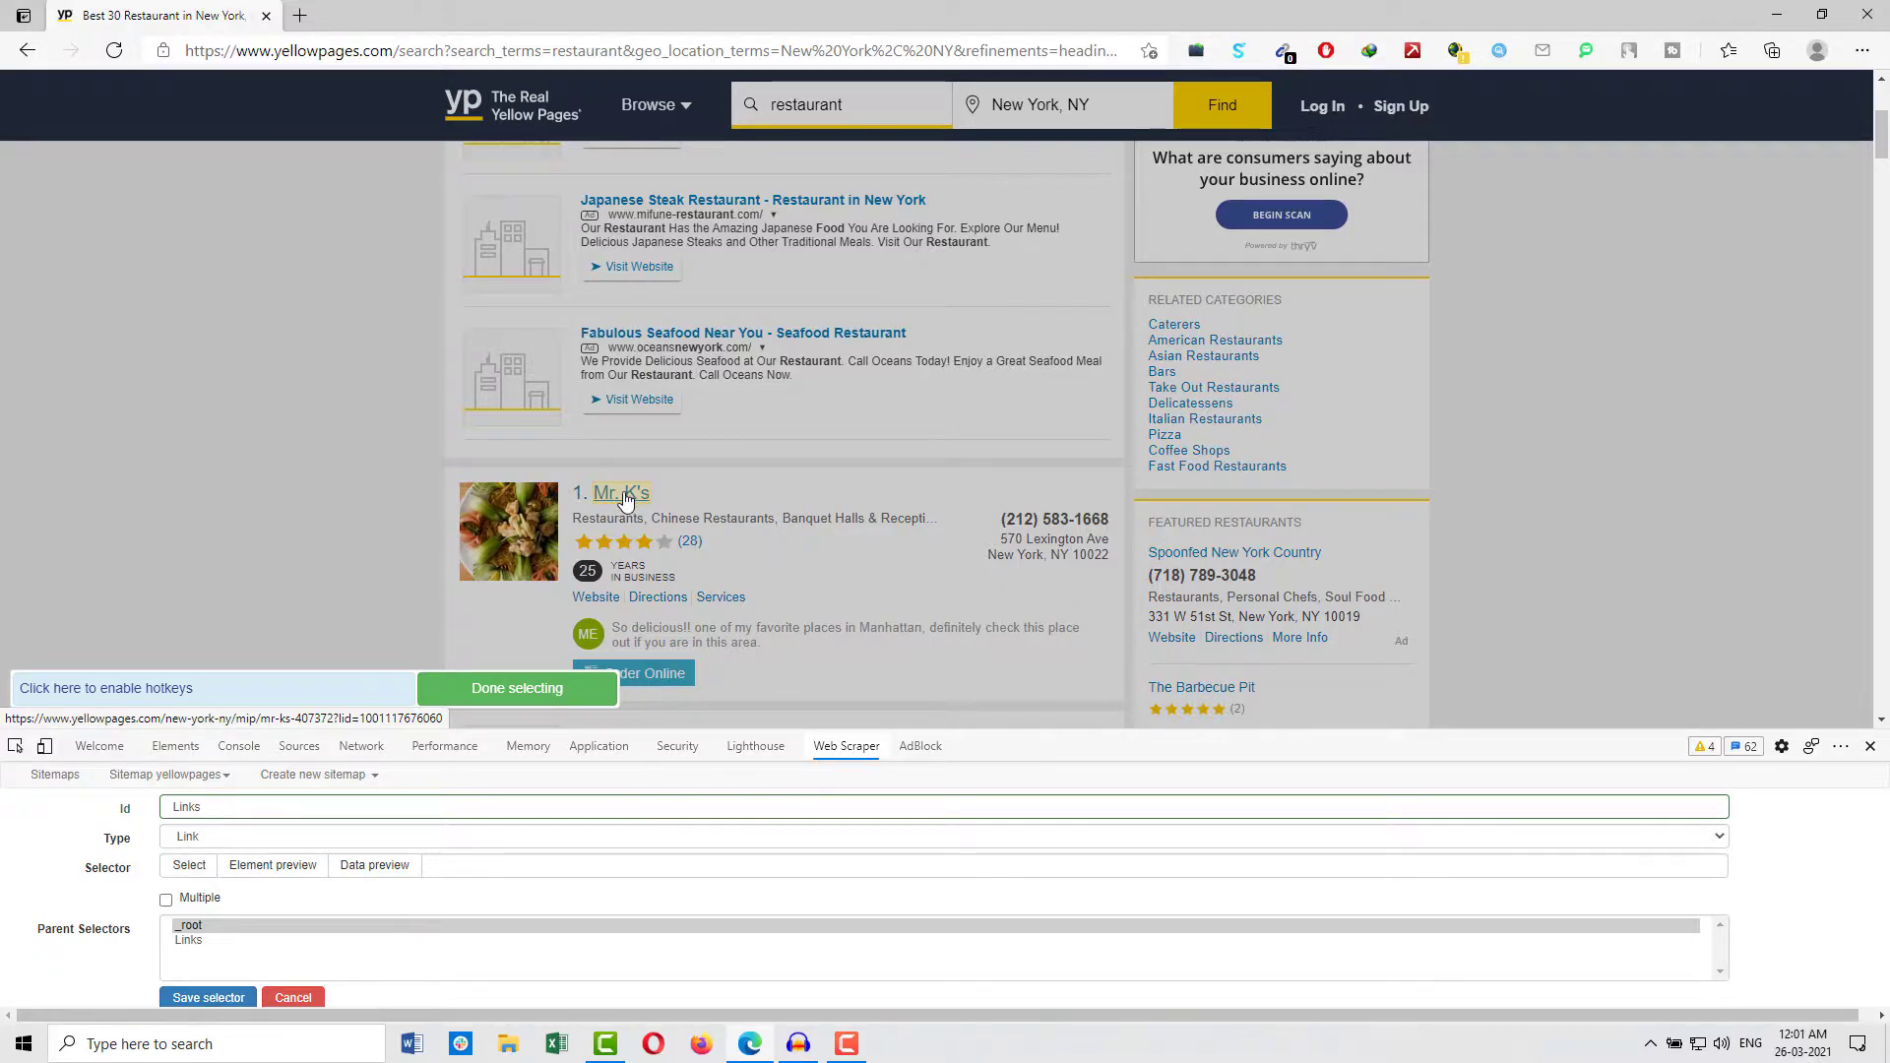
click(626, 499)
scroll(650, 551, down, 2)
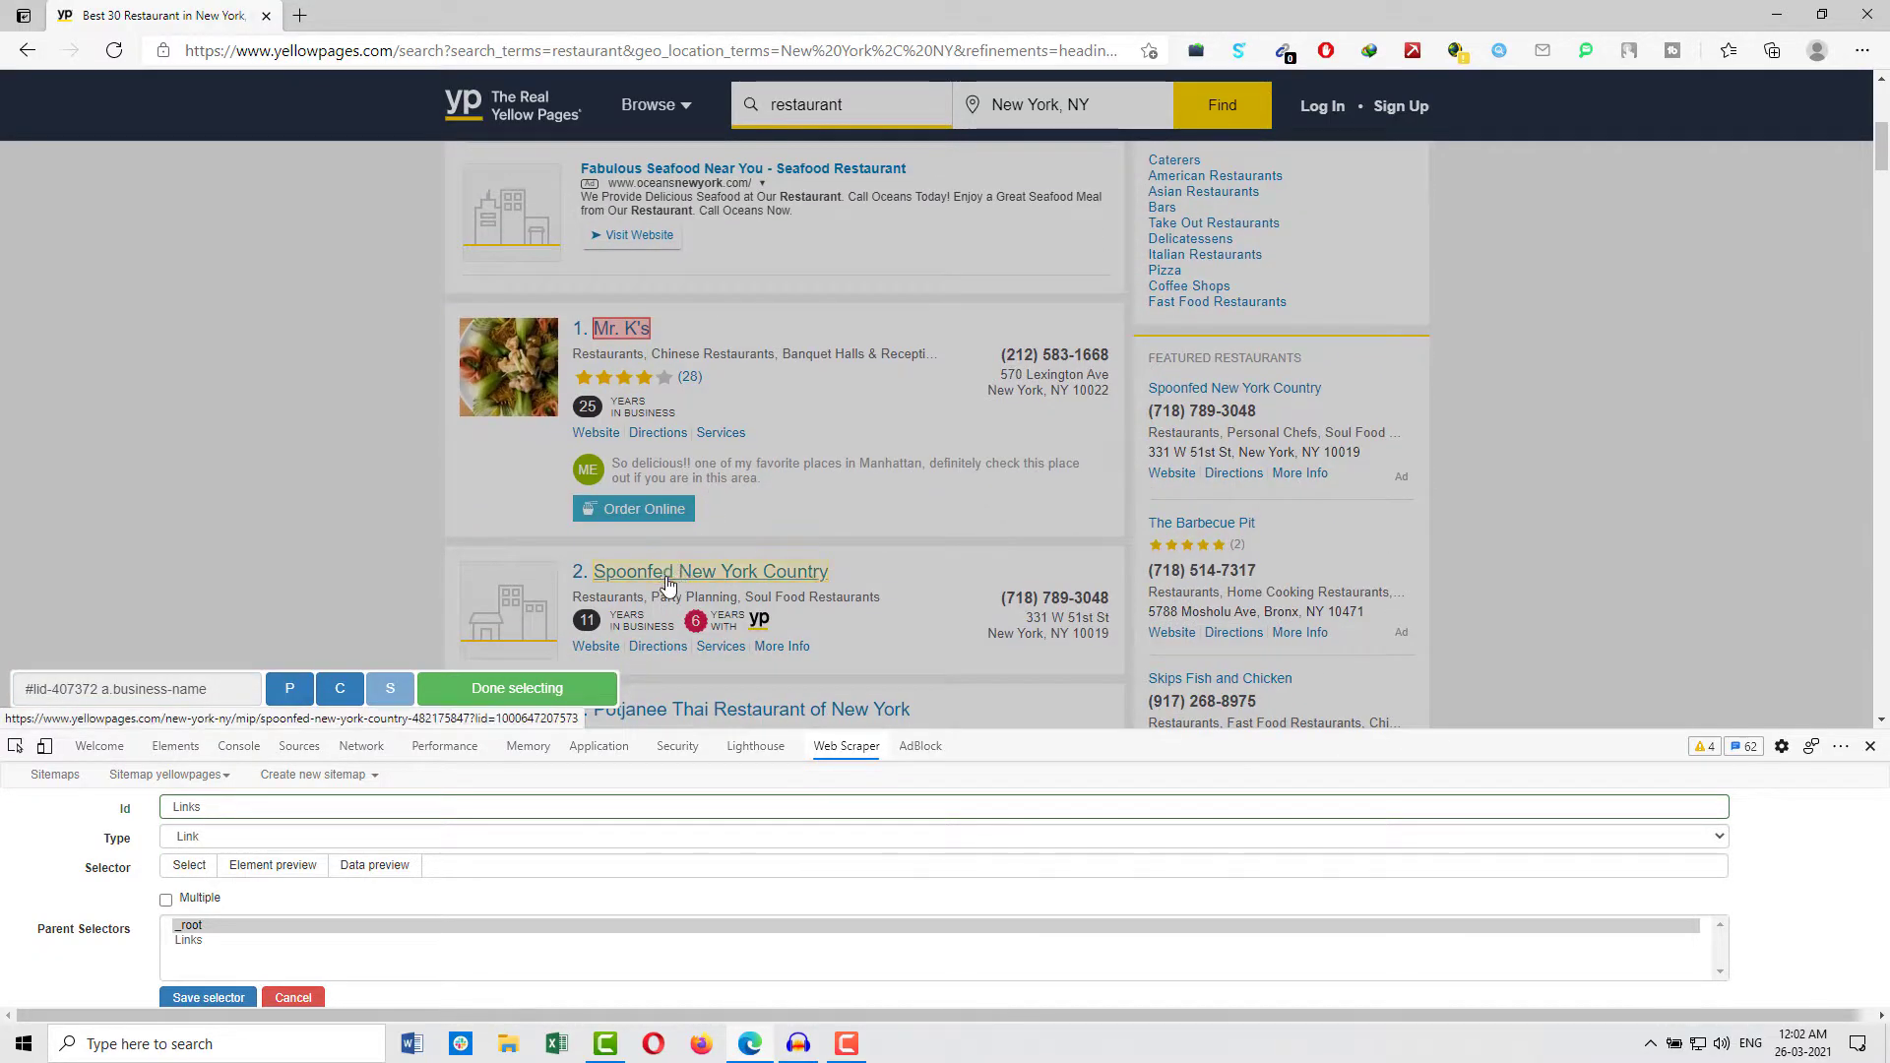
click(668, 573)
Check the business name selection throughout the restaurant listings and enable Multiple for the Links selector.
scroll(719, 541, down, 5)
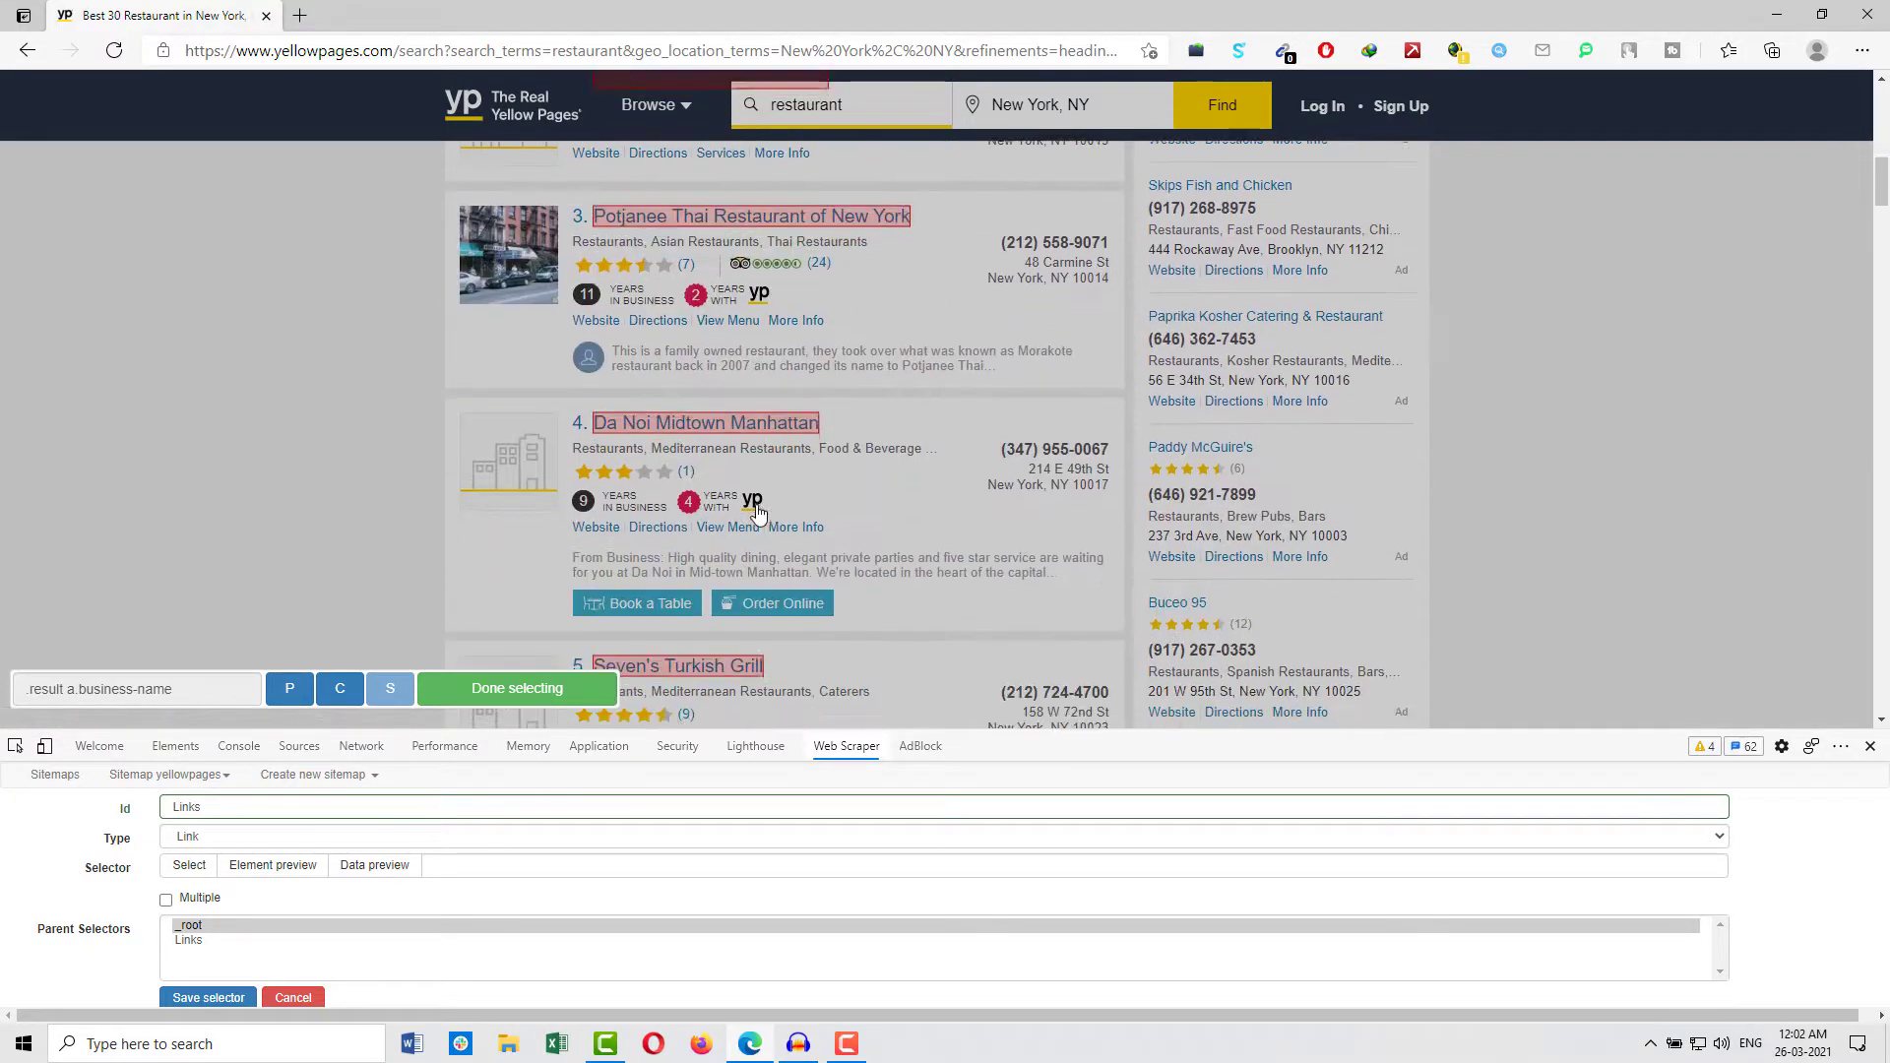
scroll(755, 512, down, 15)
scroll(729, 418, down, 9)
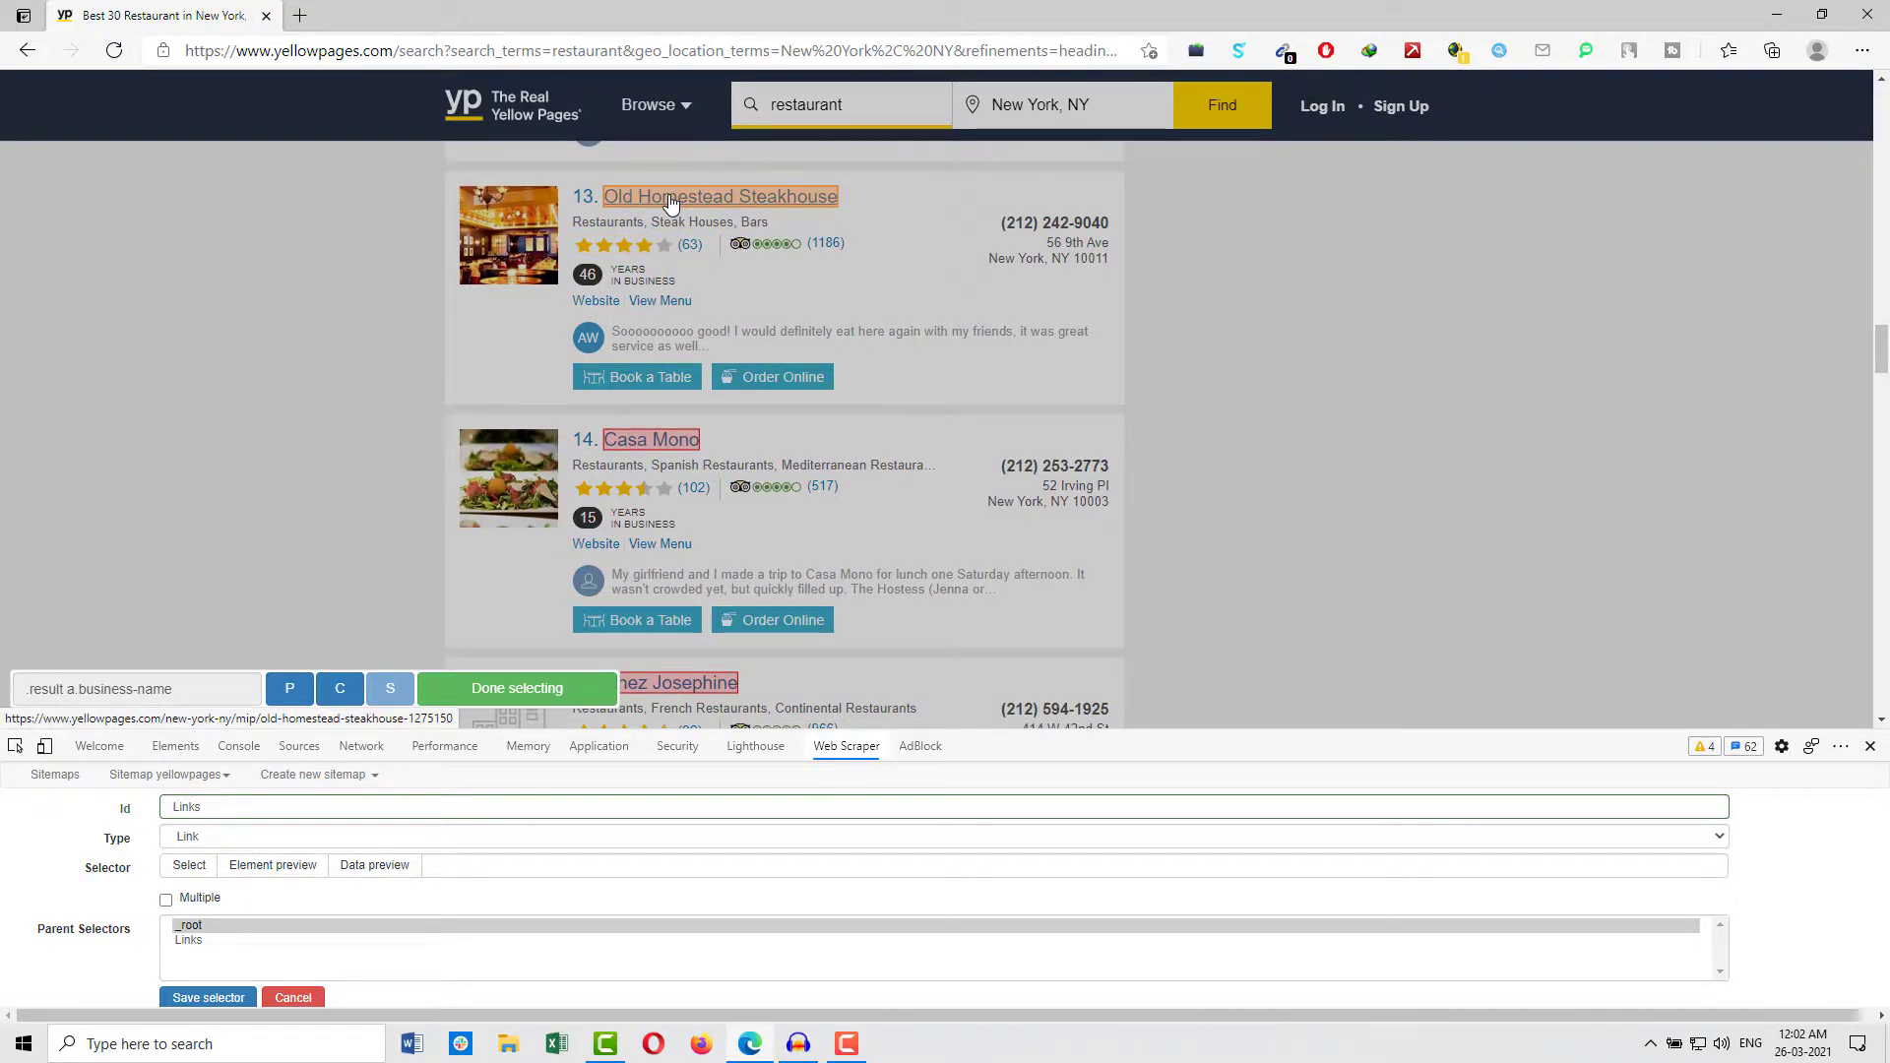
scroll(719, 320, down, 11)
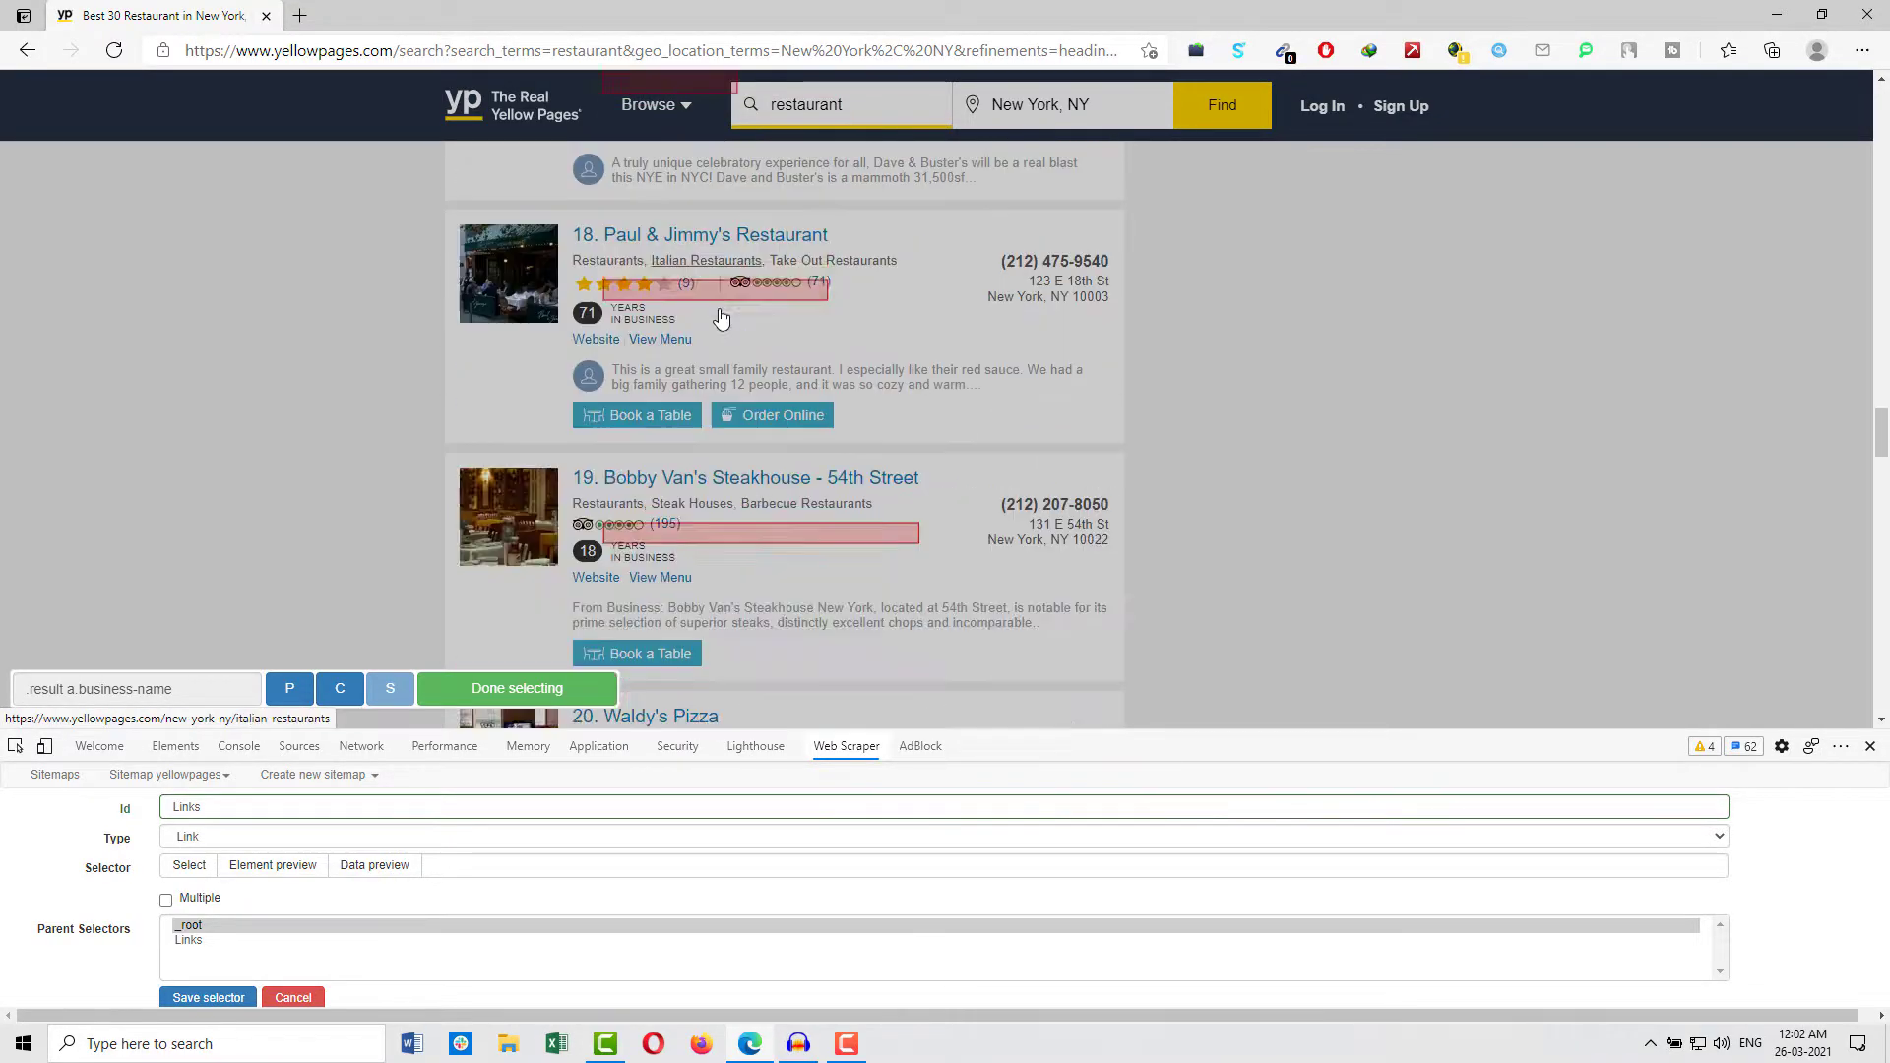
scroll(720, 315, down, 20)
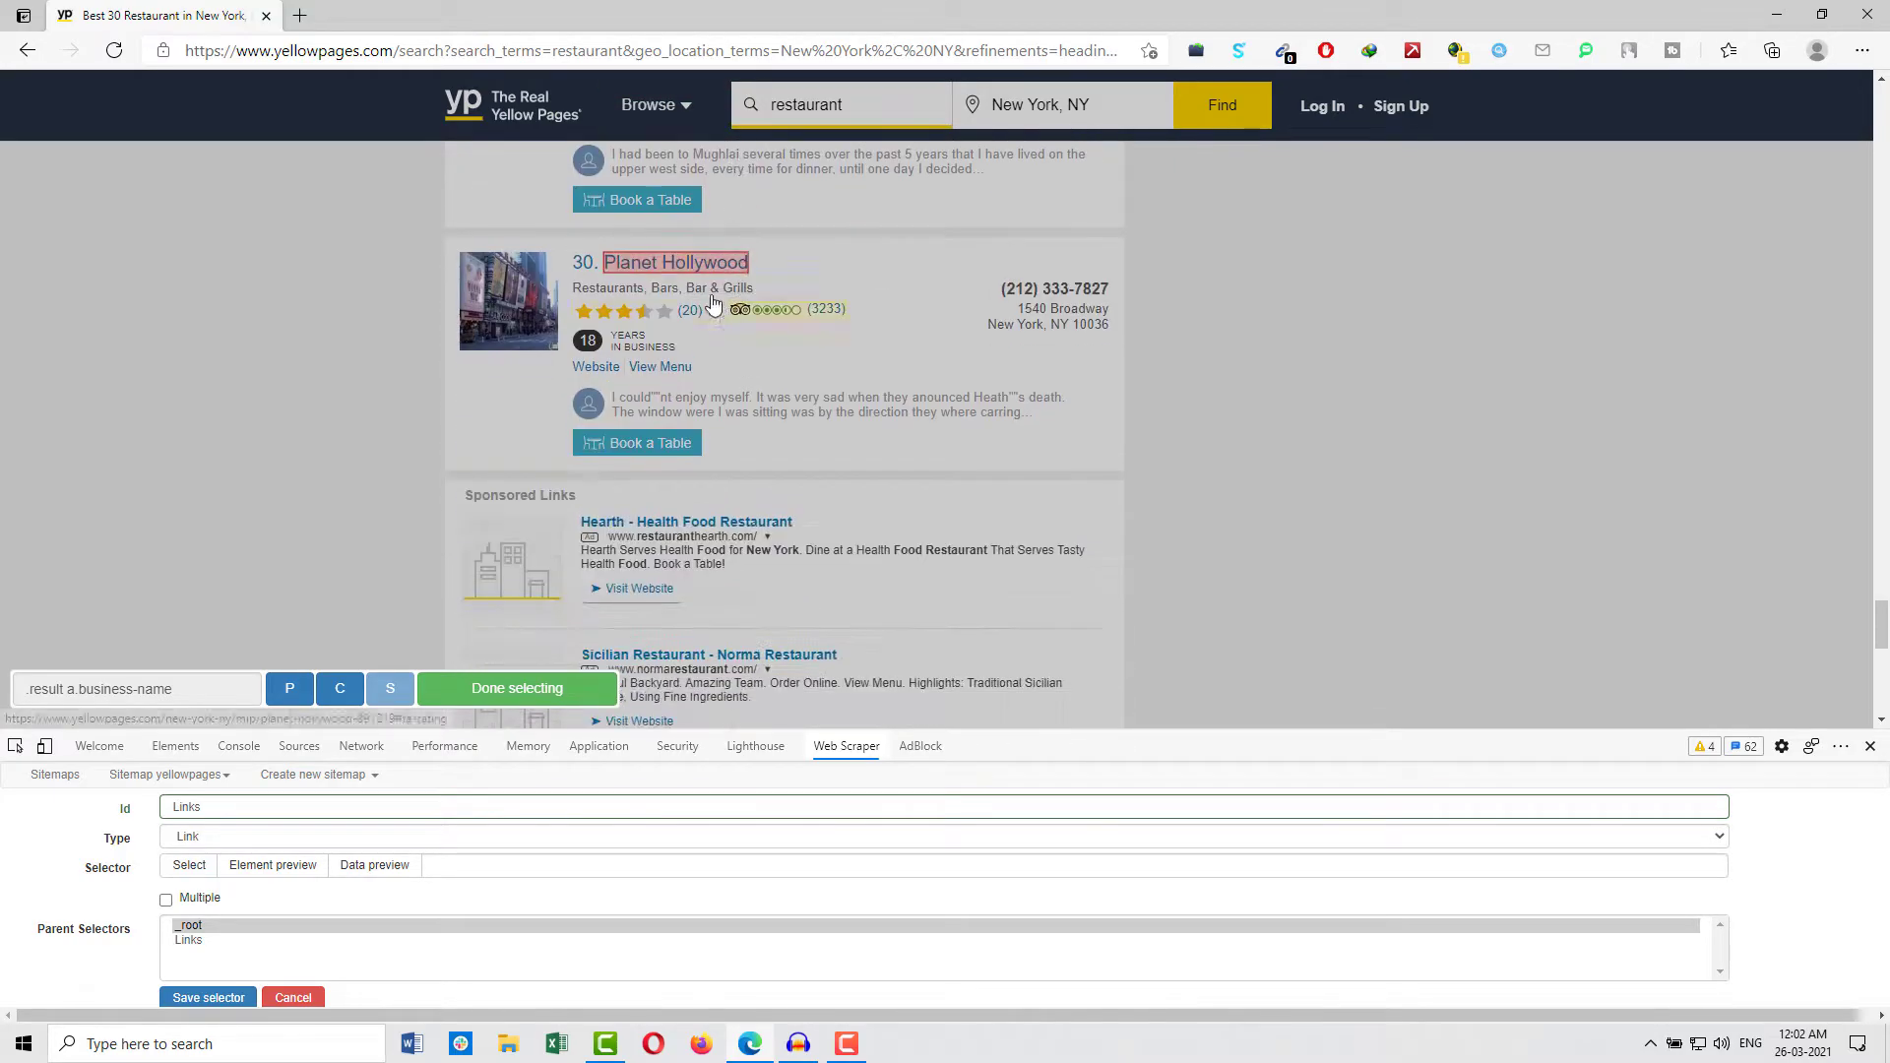
scroll(863, 343, up, 12)
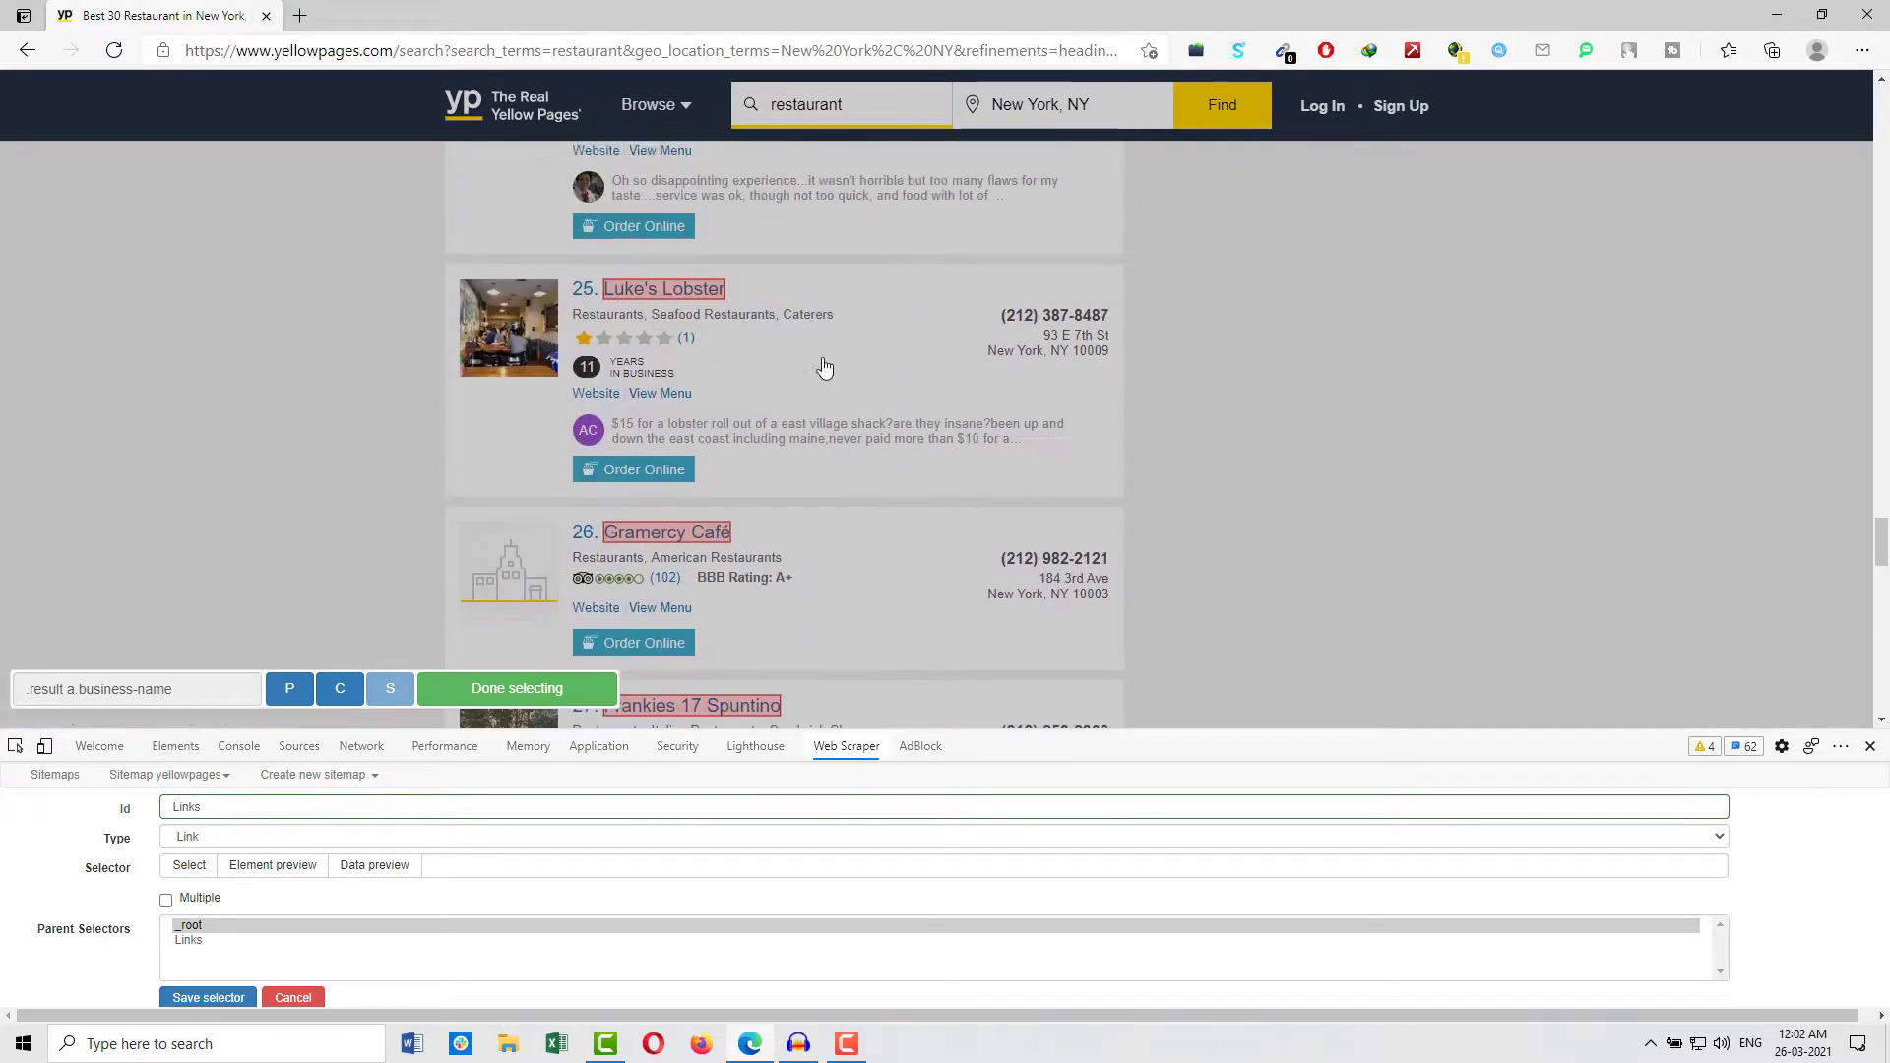
scroll(863, 342, up, 14)
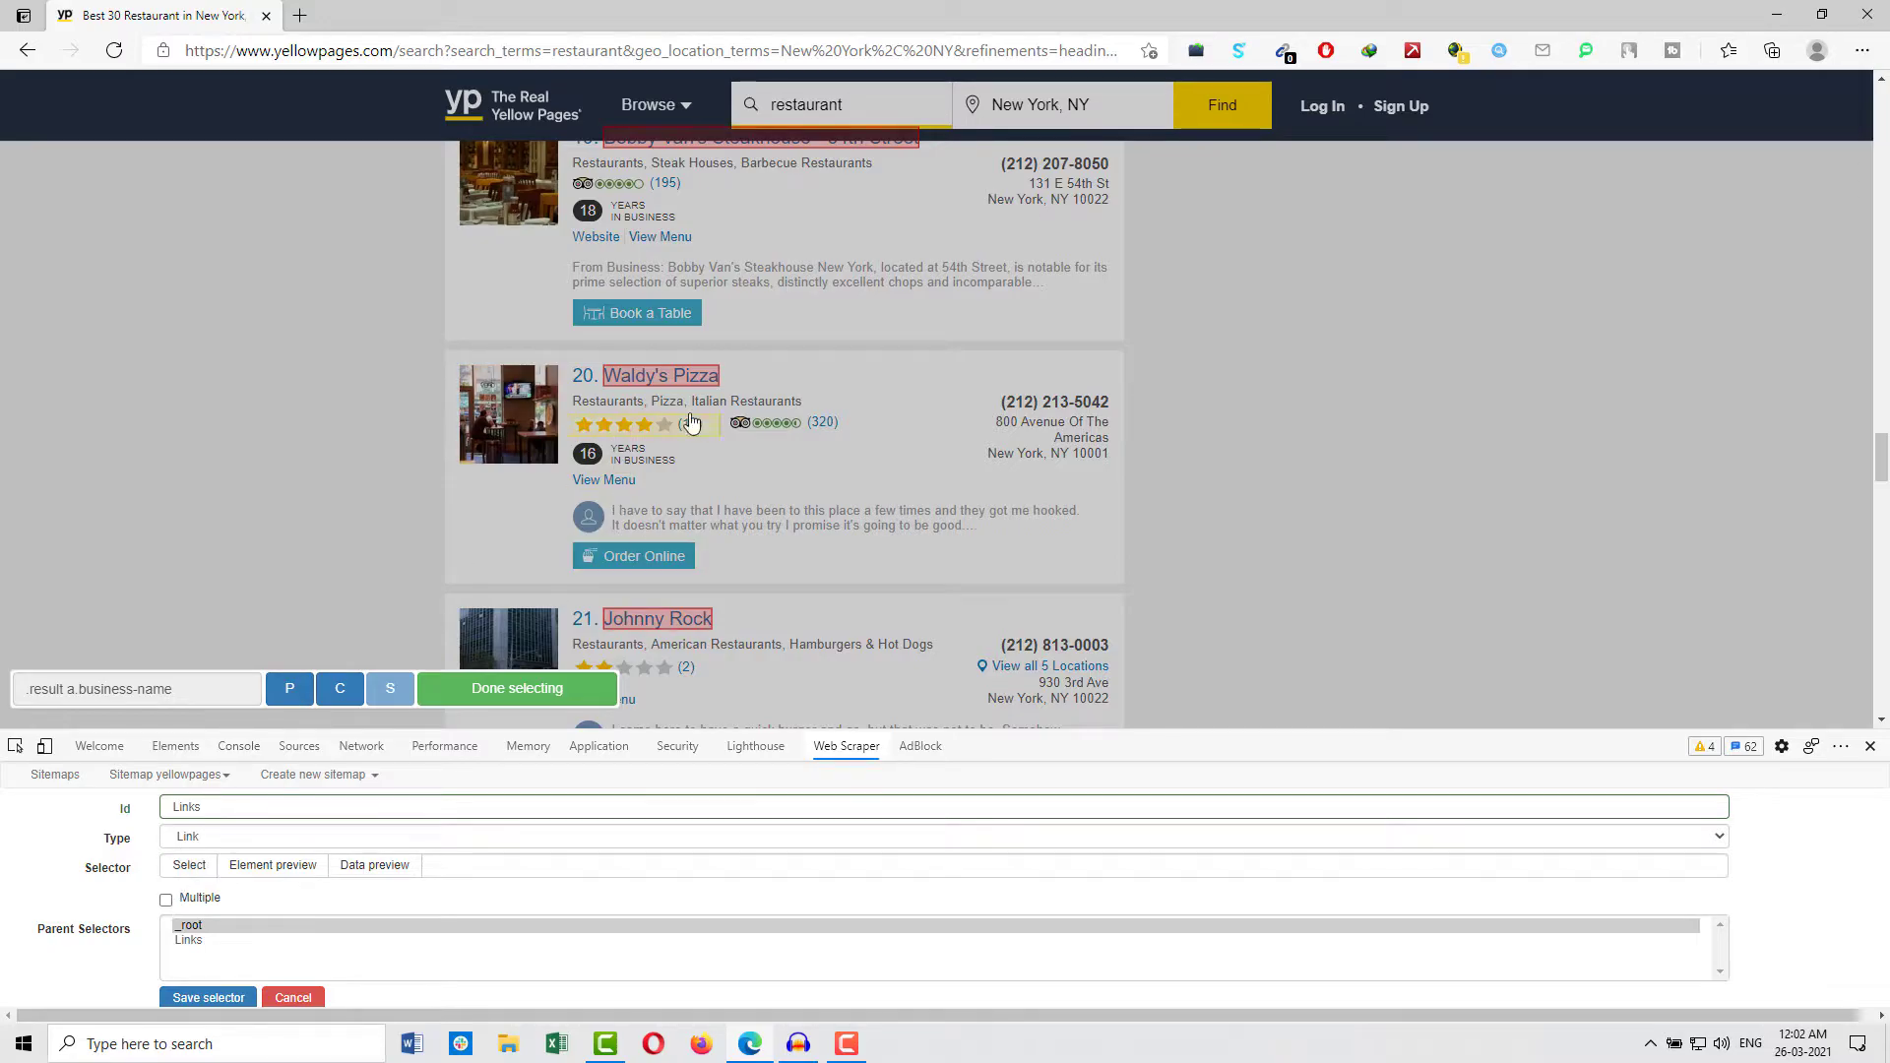
click(167, 898)
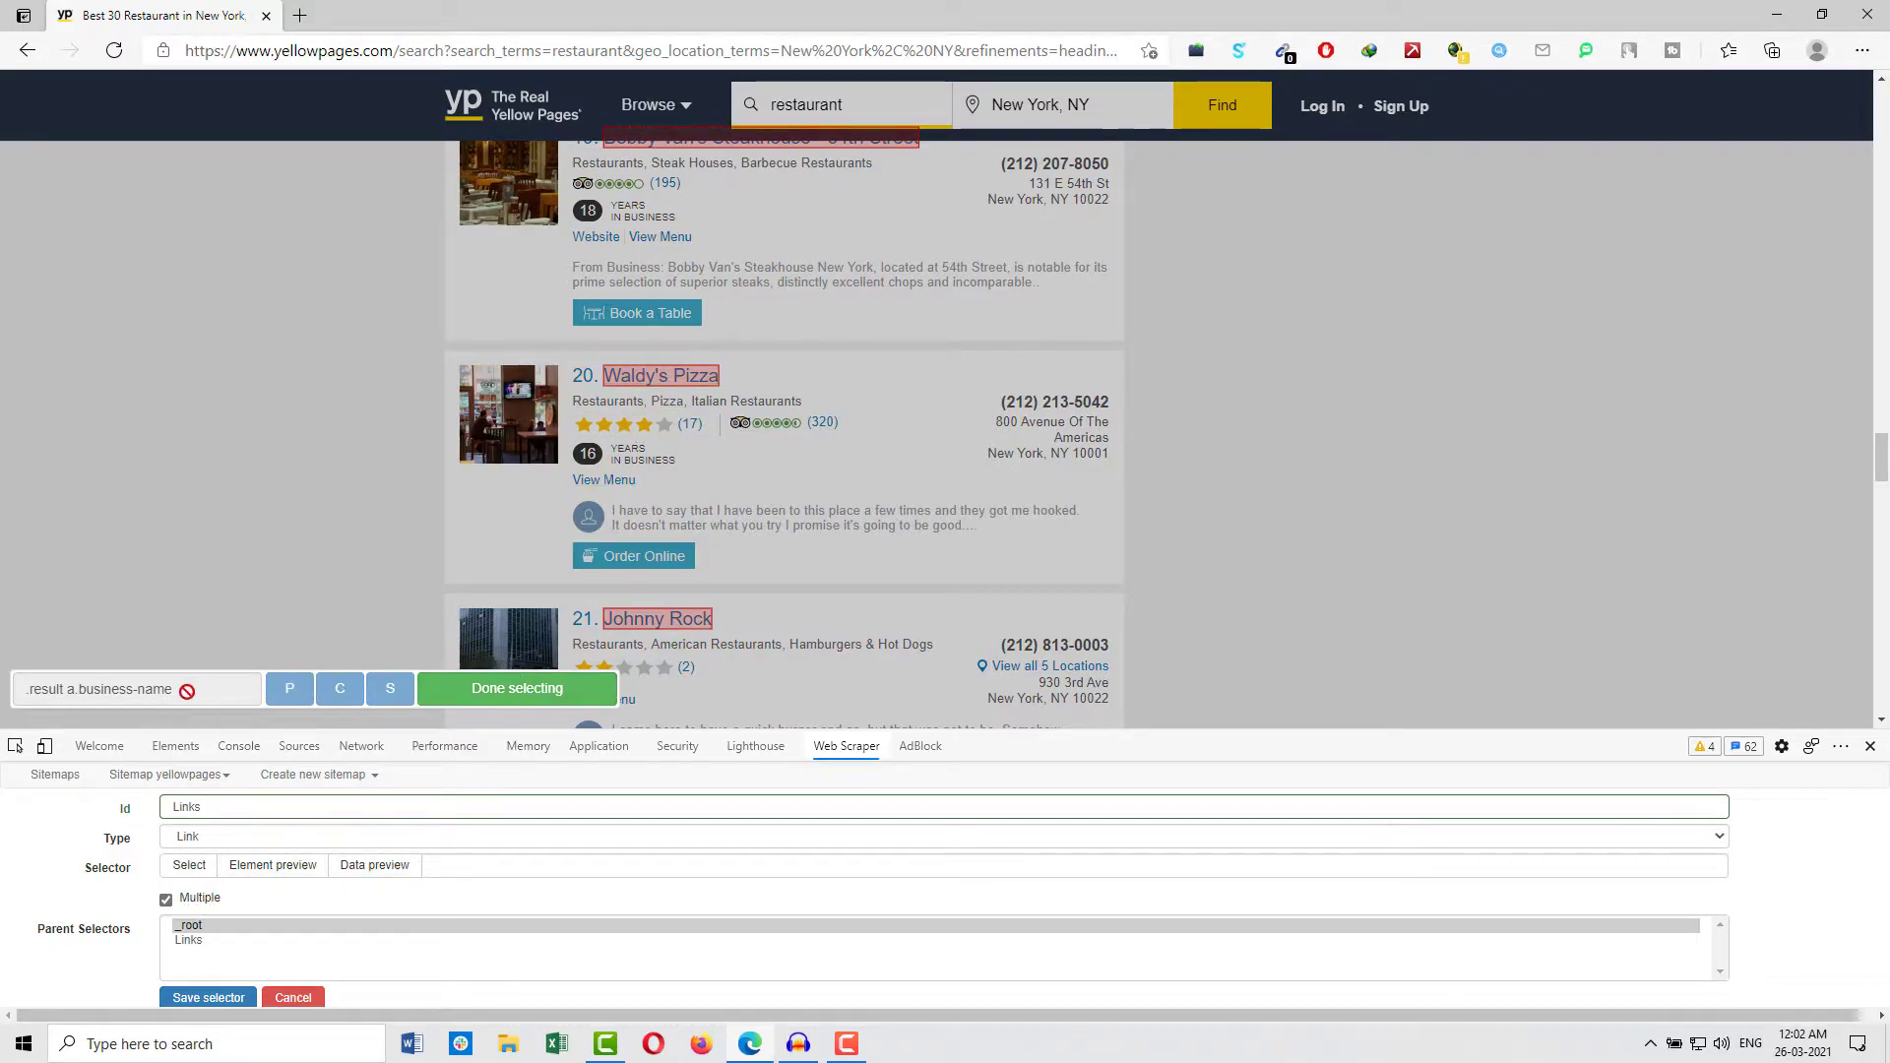
Finish the element selection for the business name links and save the Links selector.
click(478, 692)
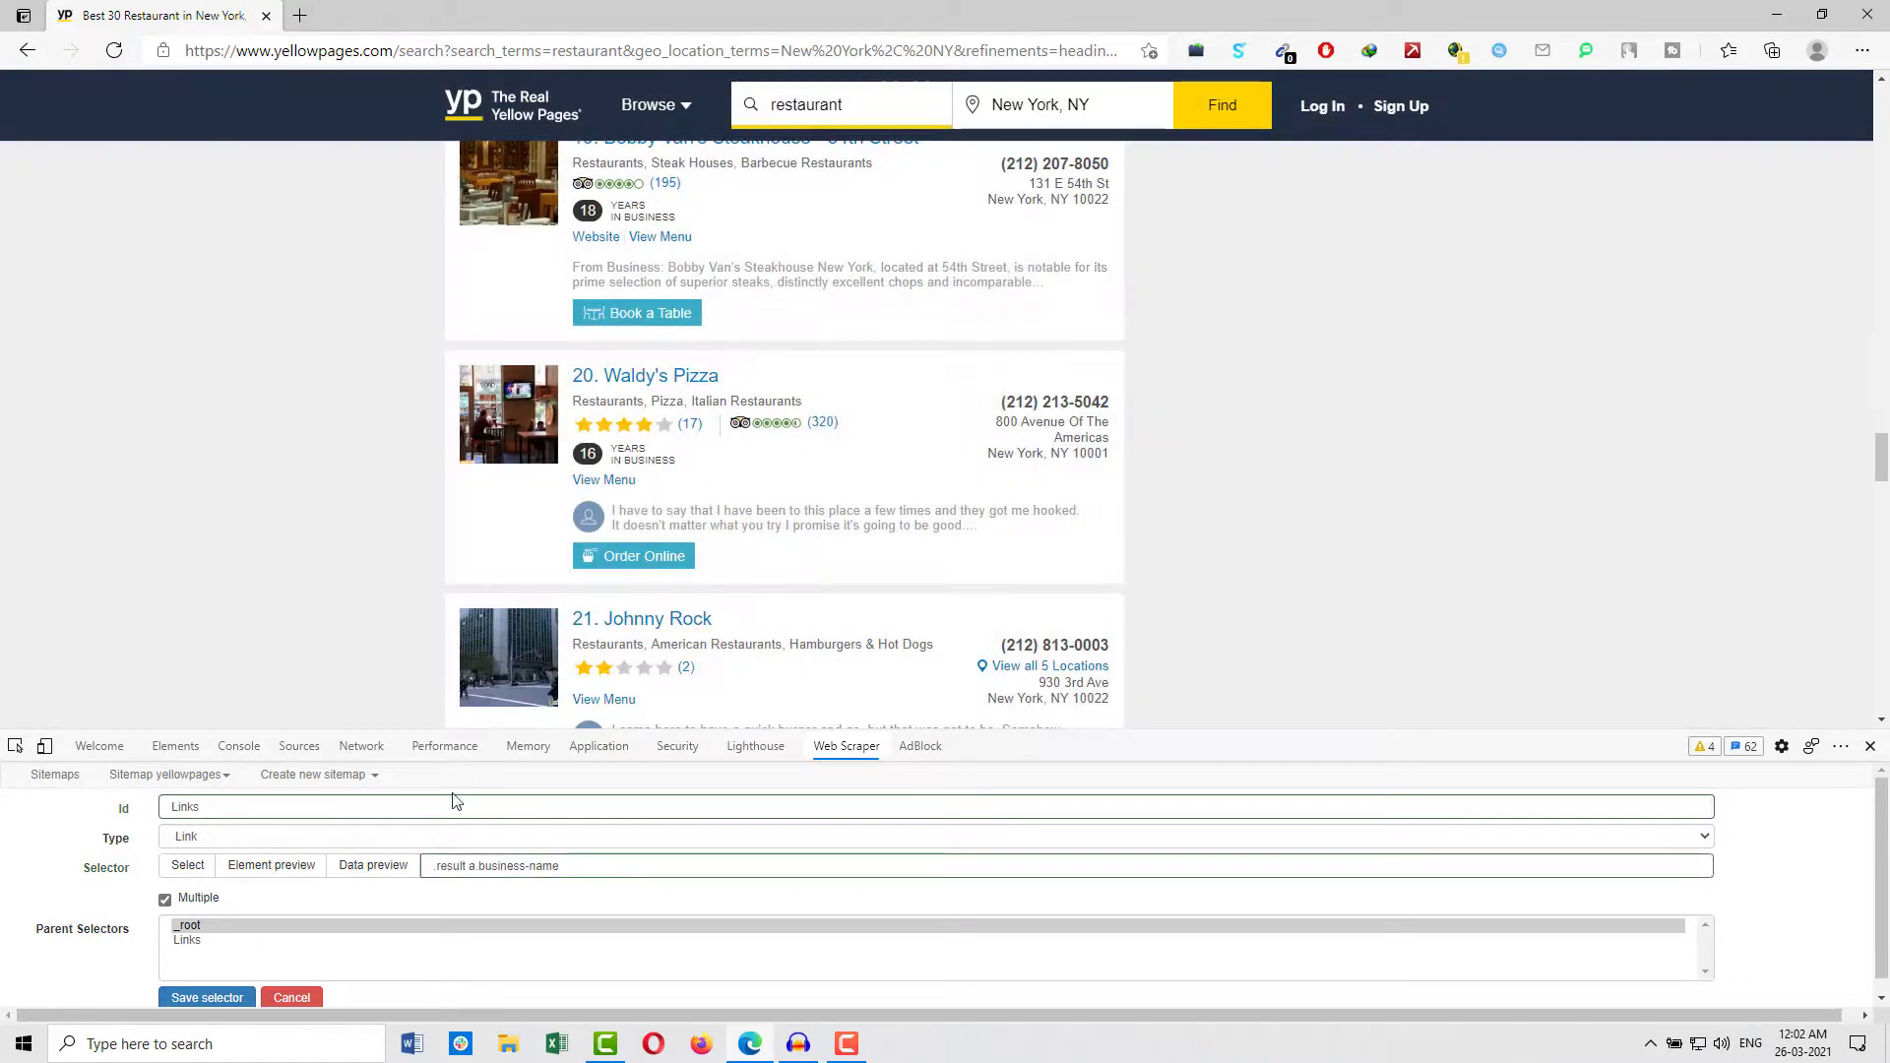
click(228, 1000)
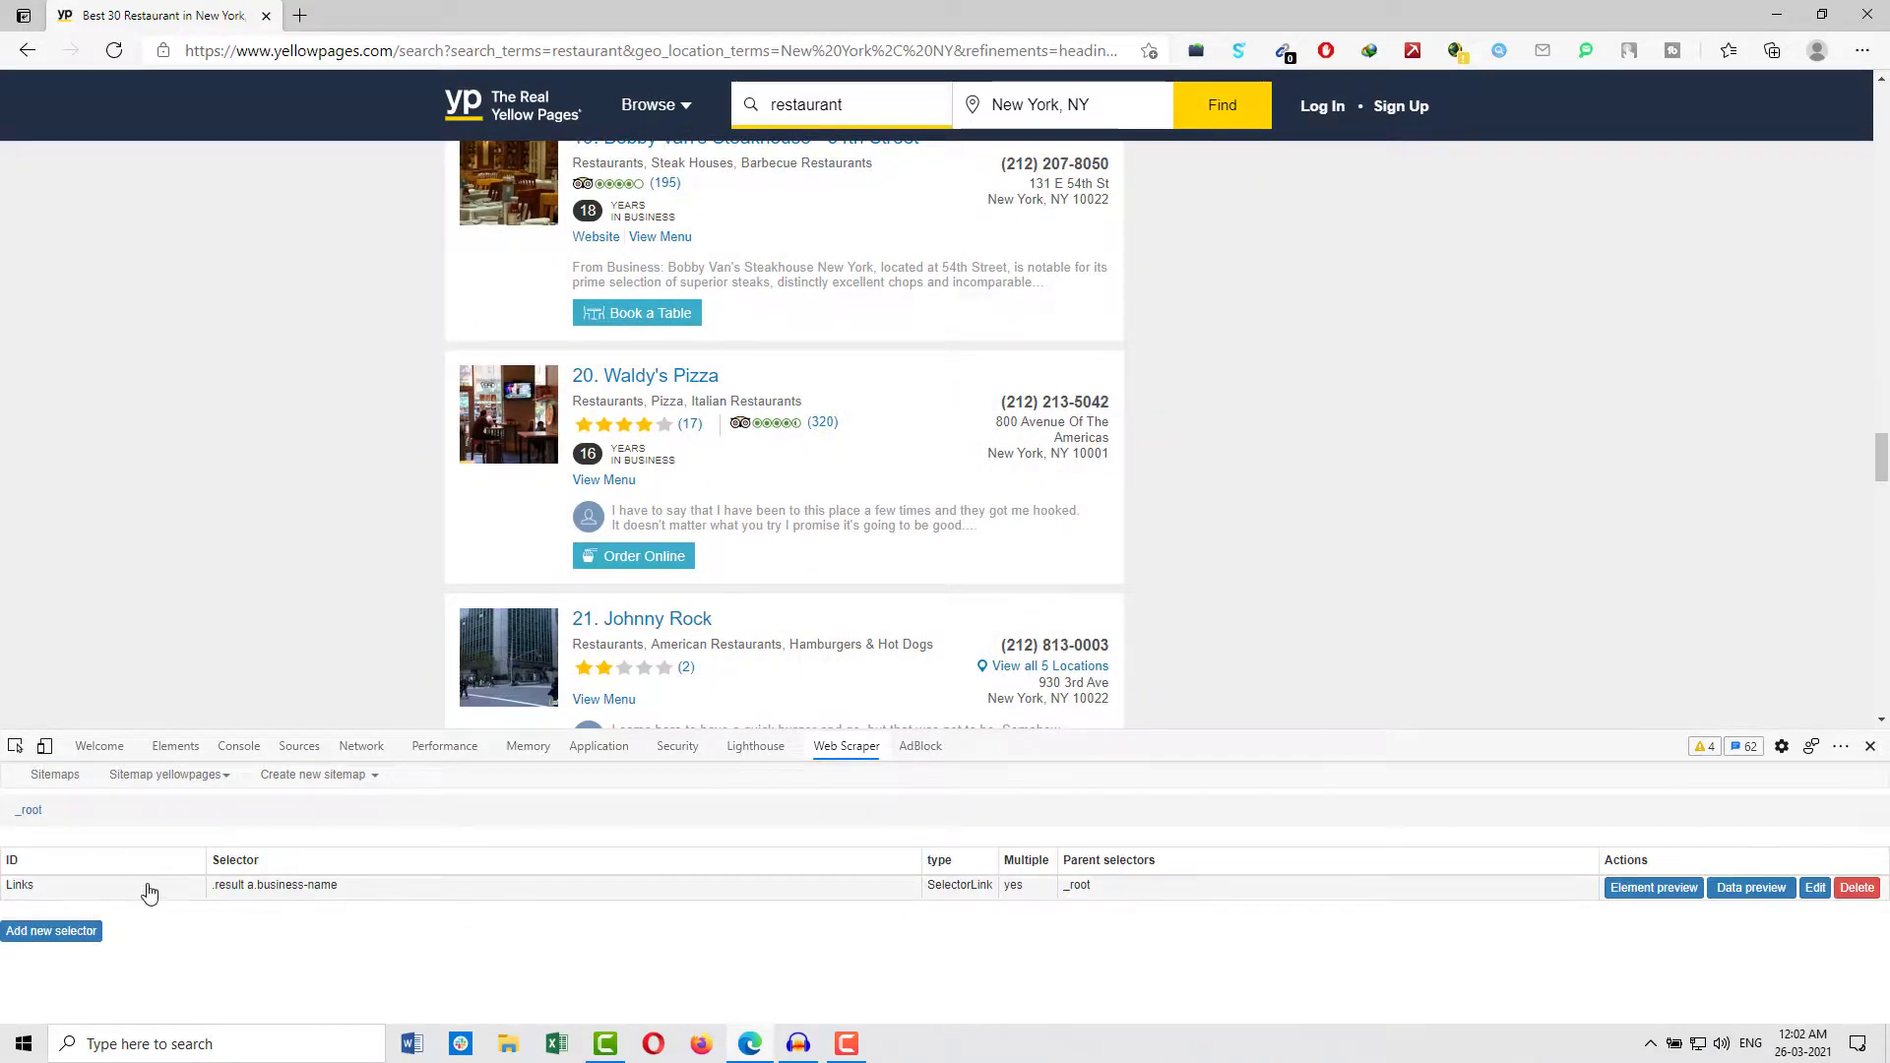
Open the Mr. K's listing page and go inside the Links selector in the sitemap.
scroll(360, 619, up, 9)
scroll(359, 617, up, 15)
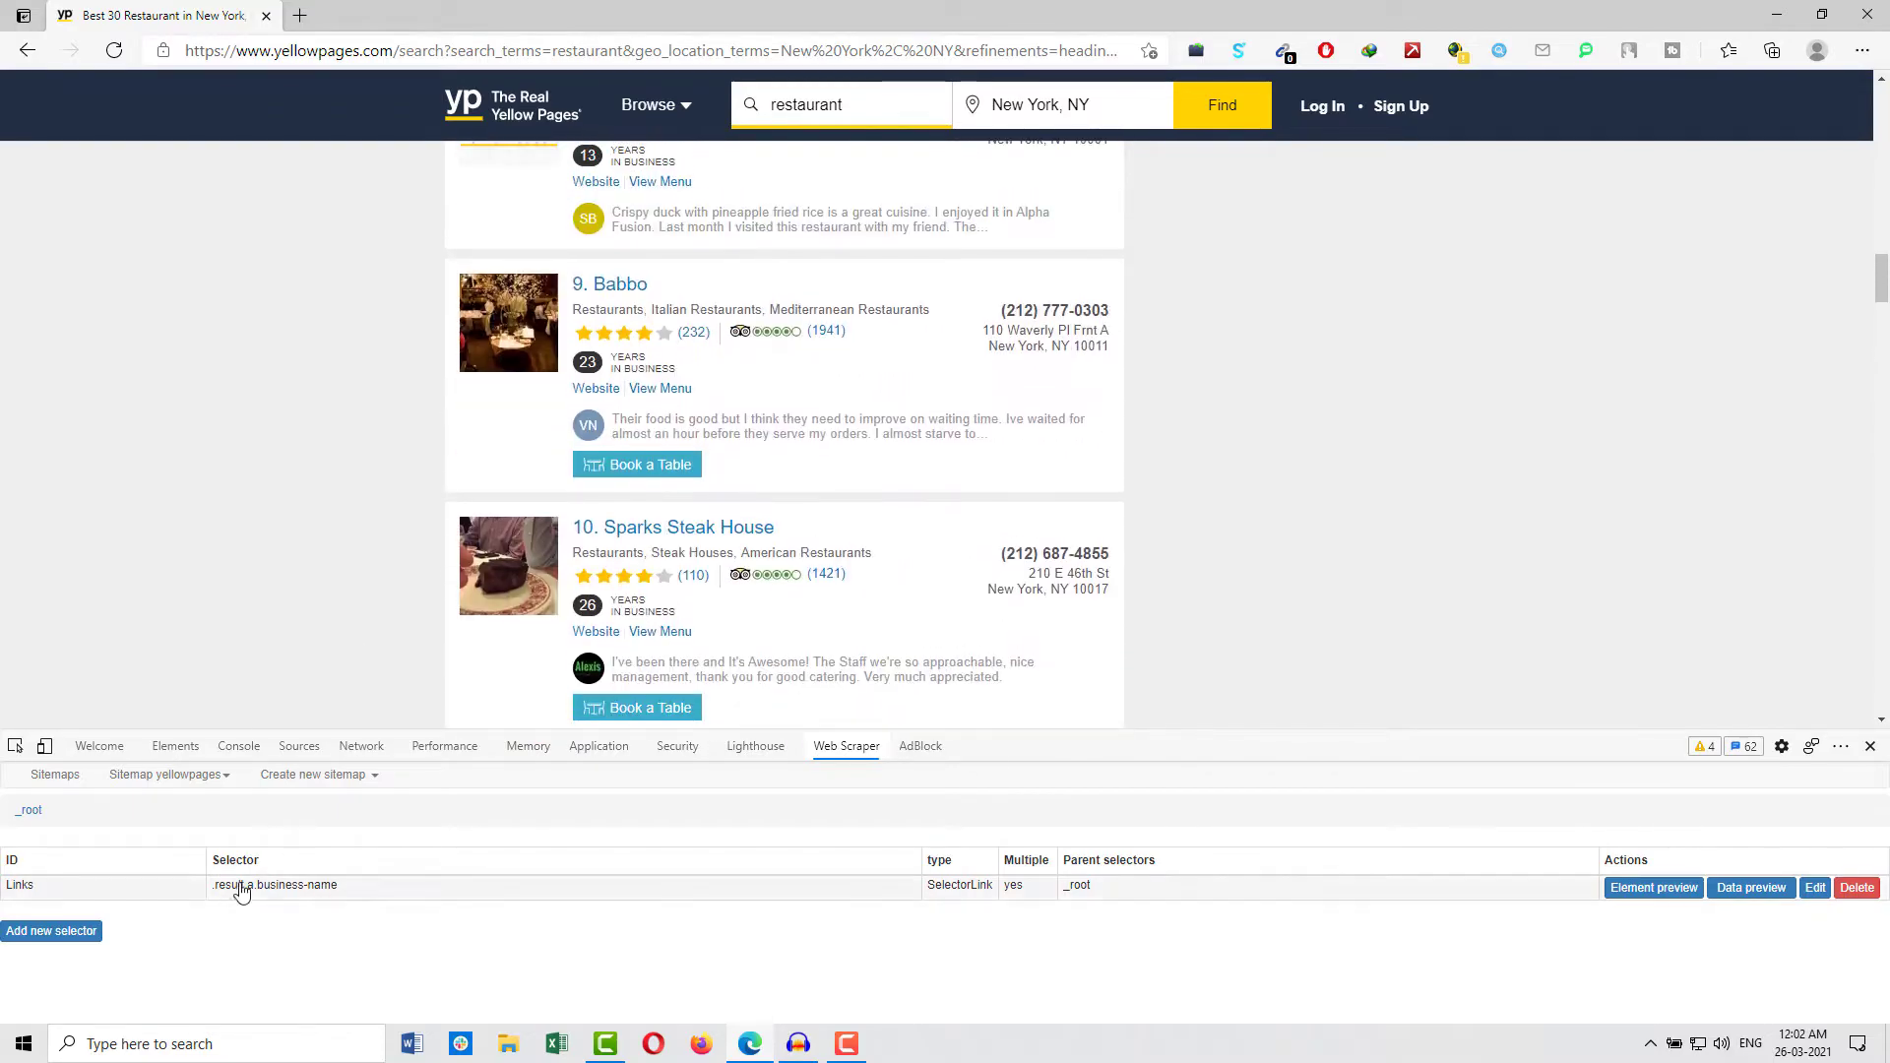
scroll(346, 612, up, 10)
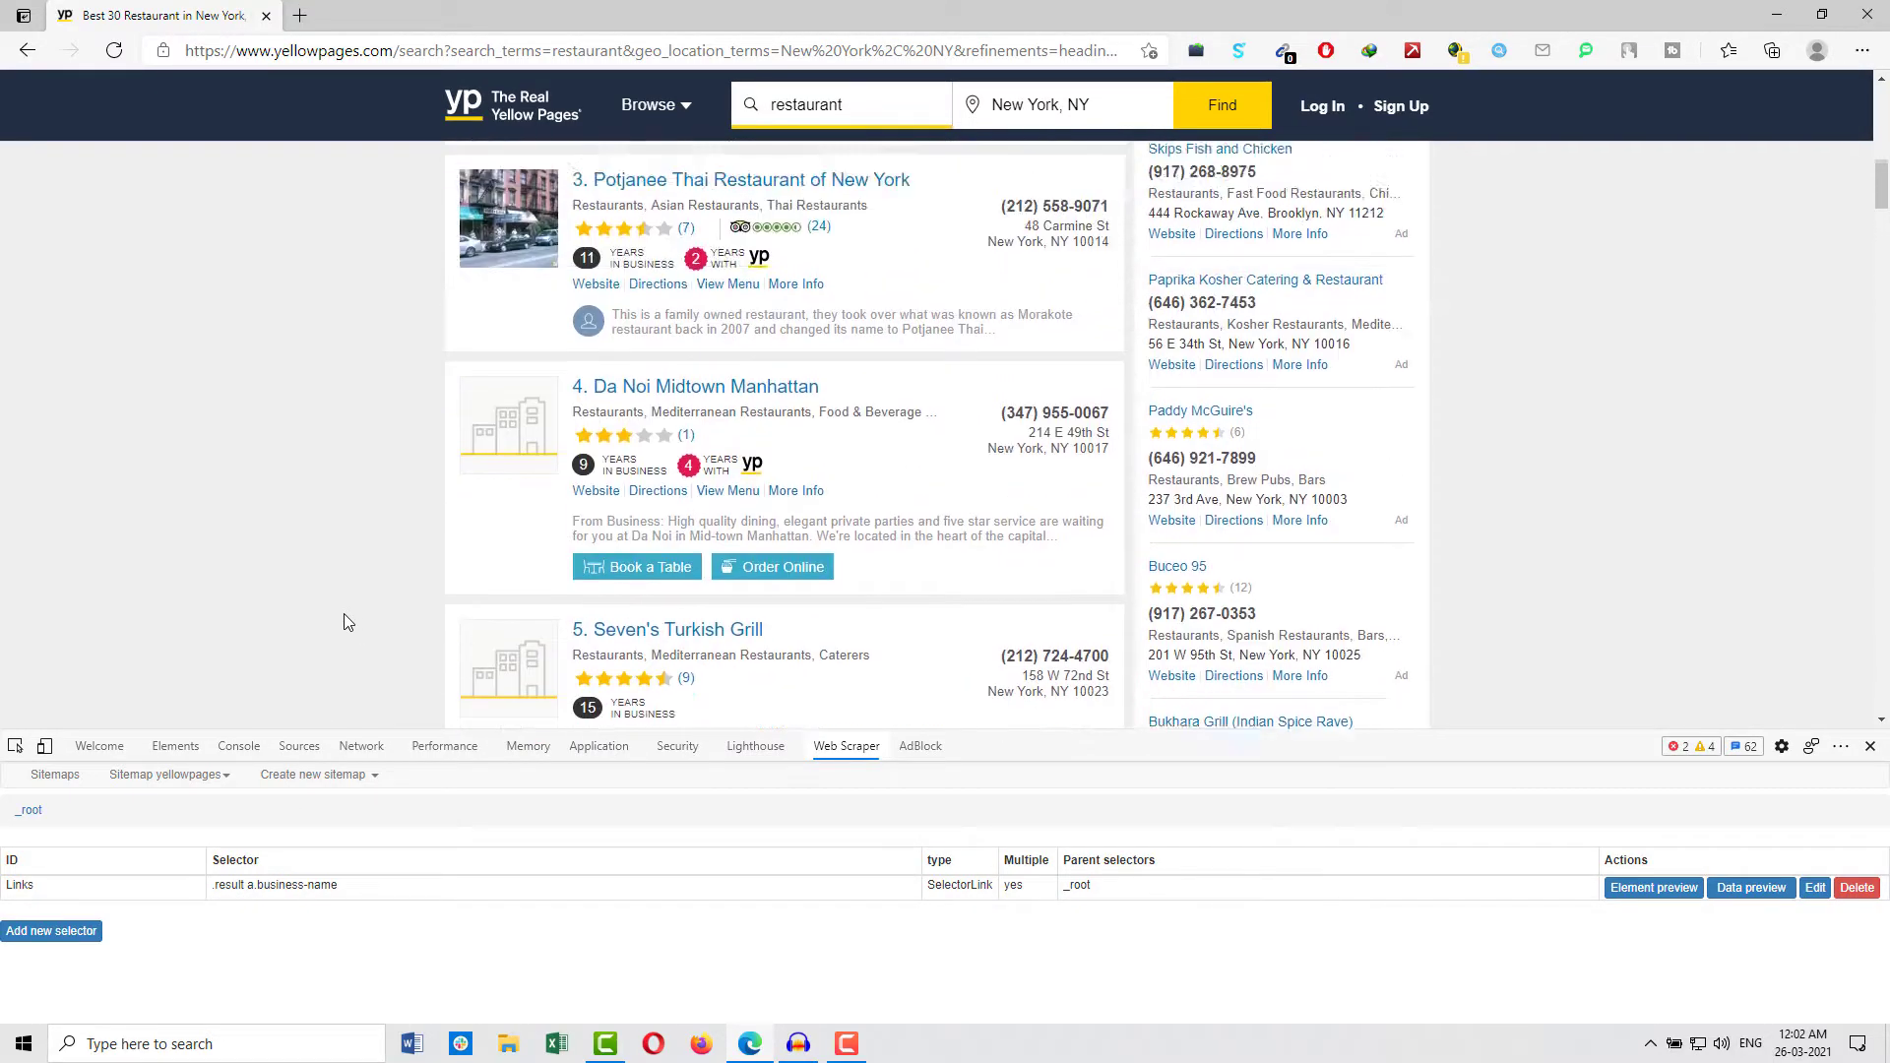
scroll(345, 614, up, 3)
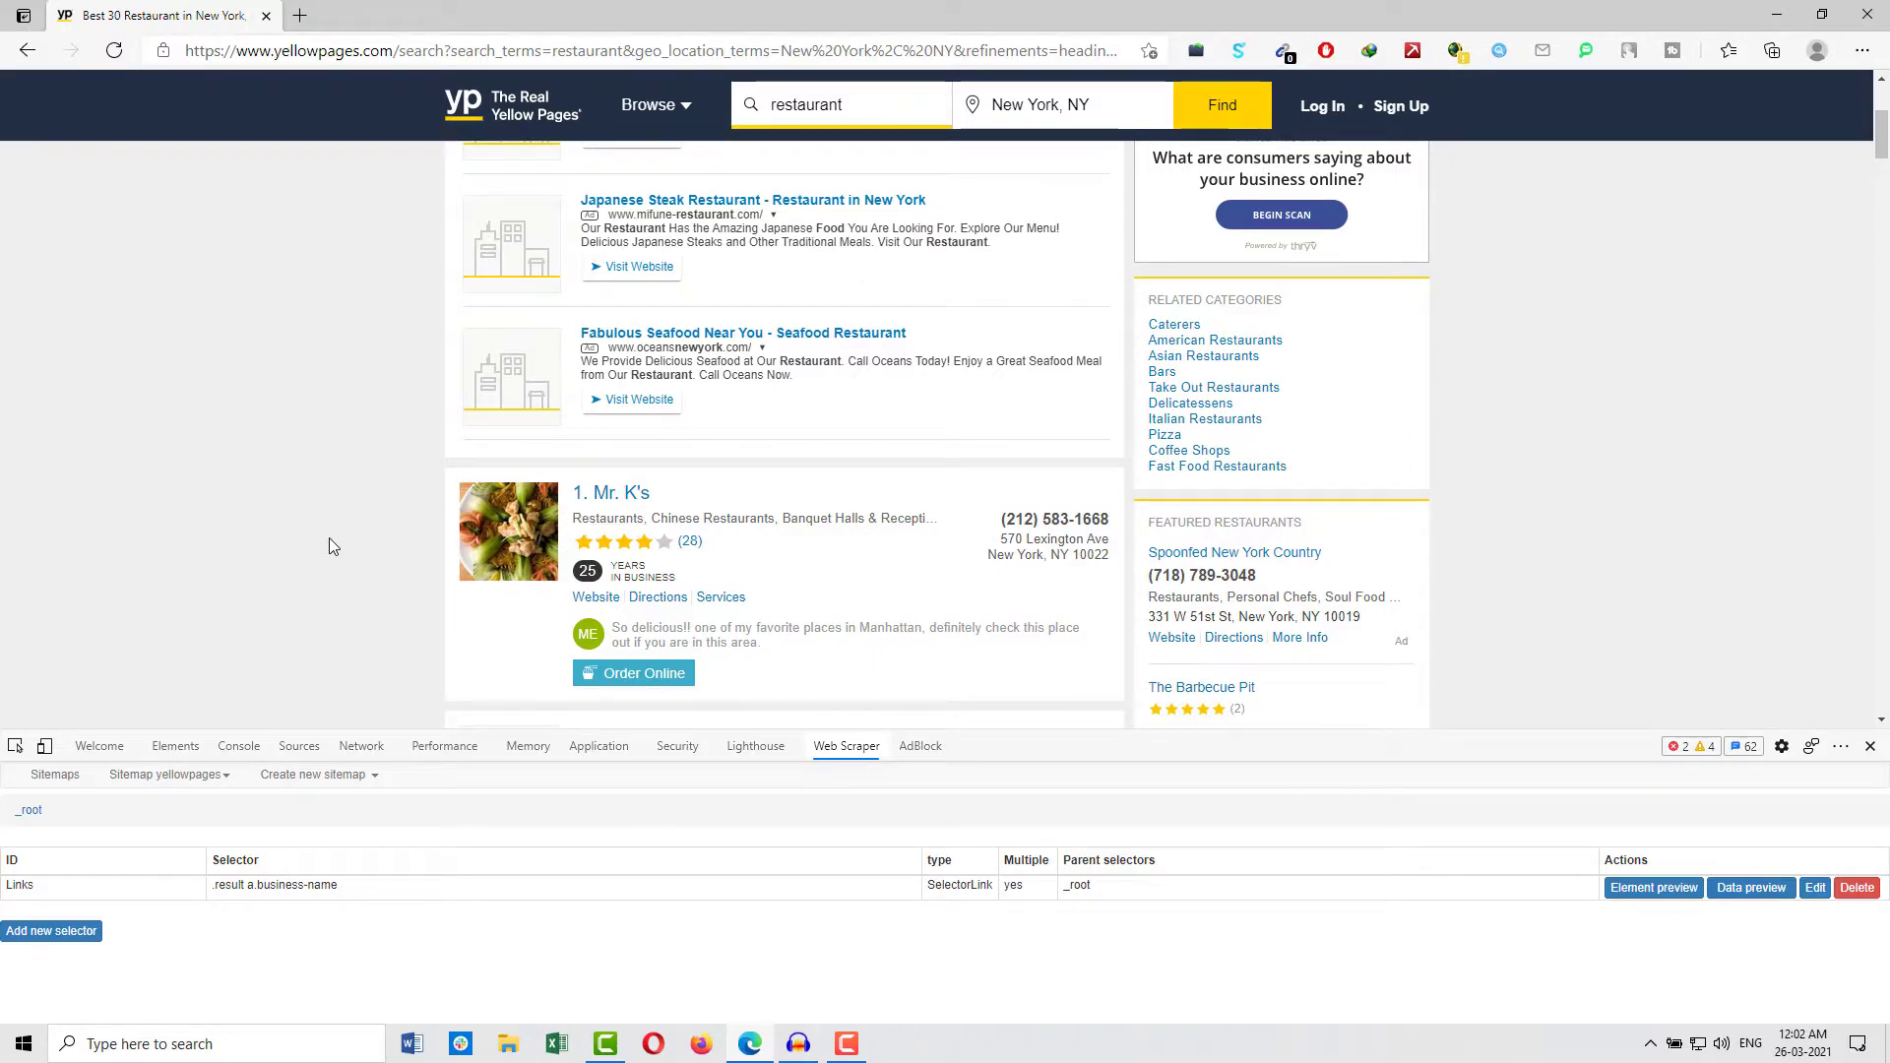
click(615, 502)
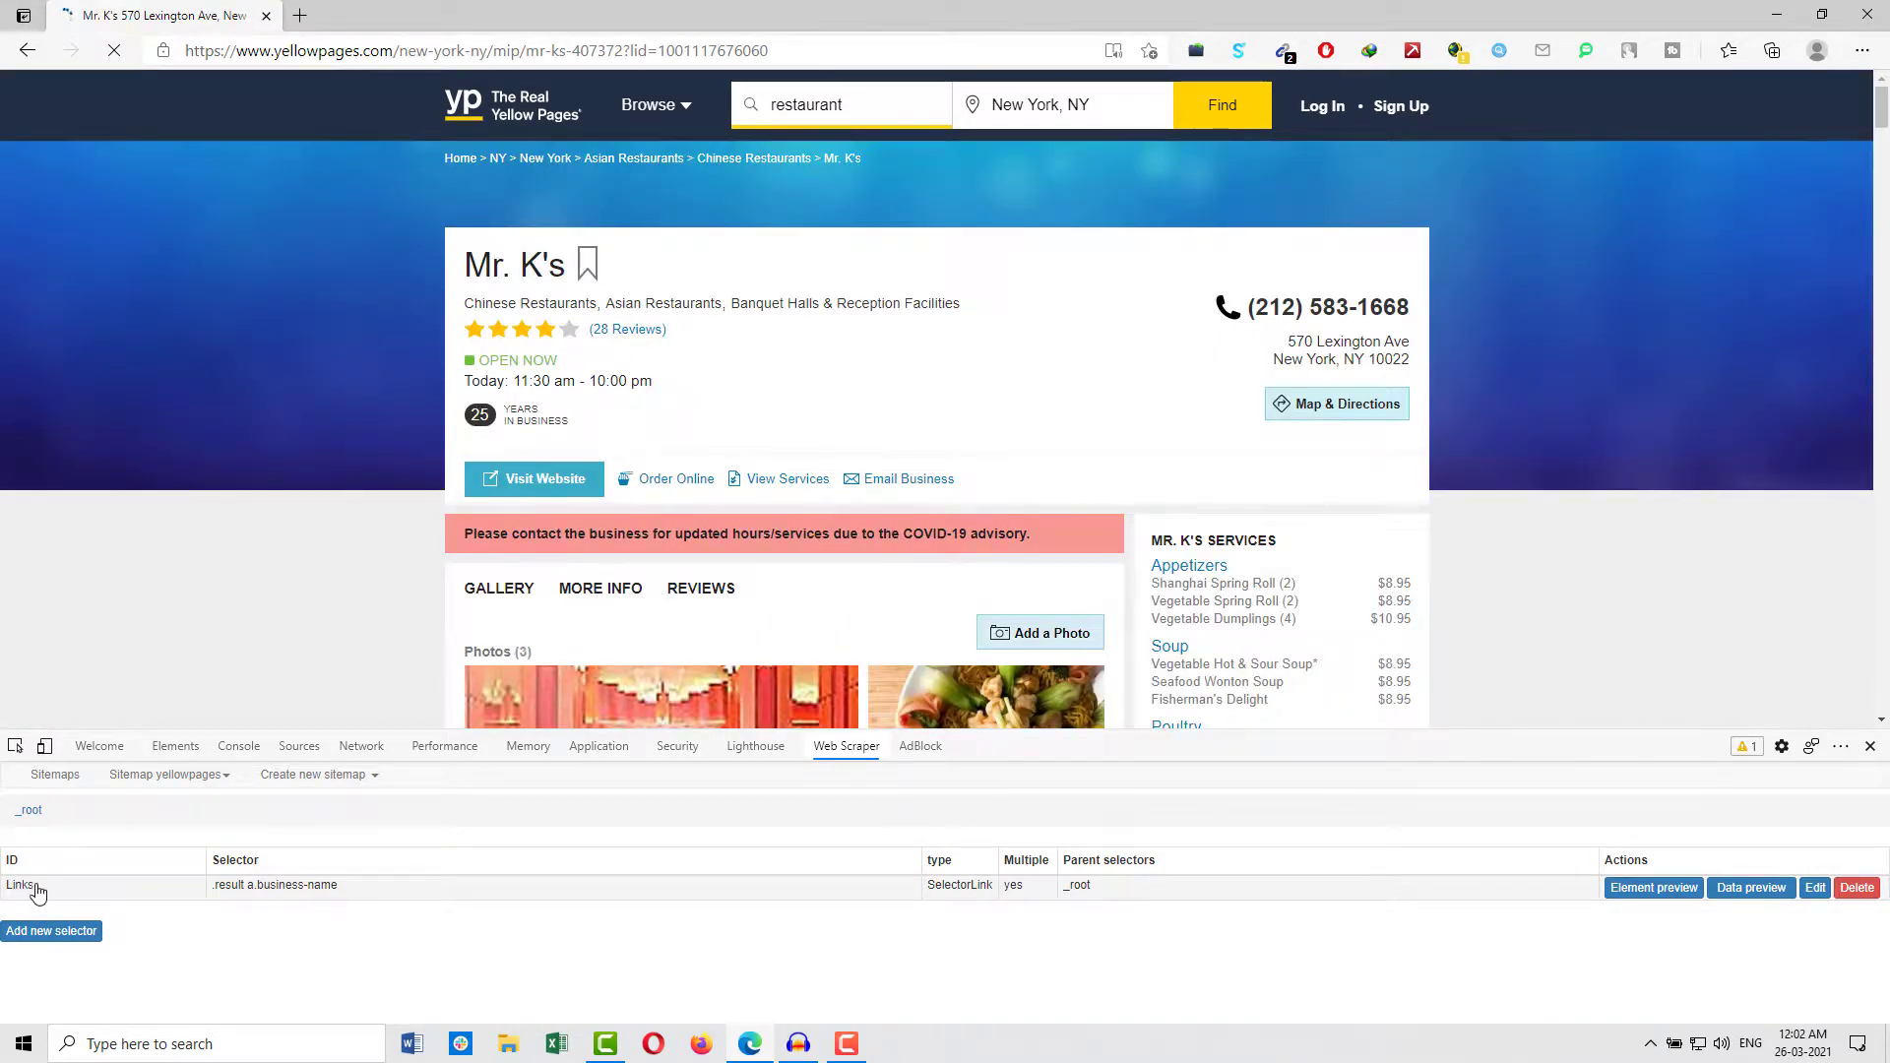
click(37, 889)
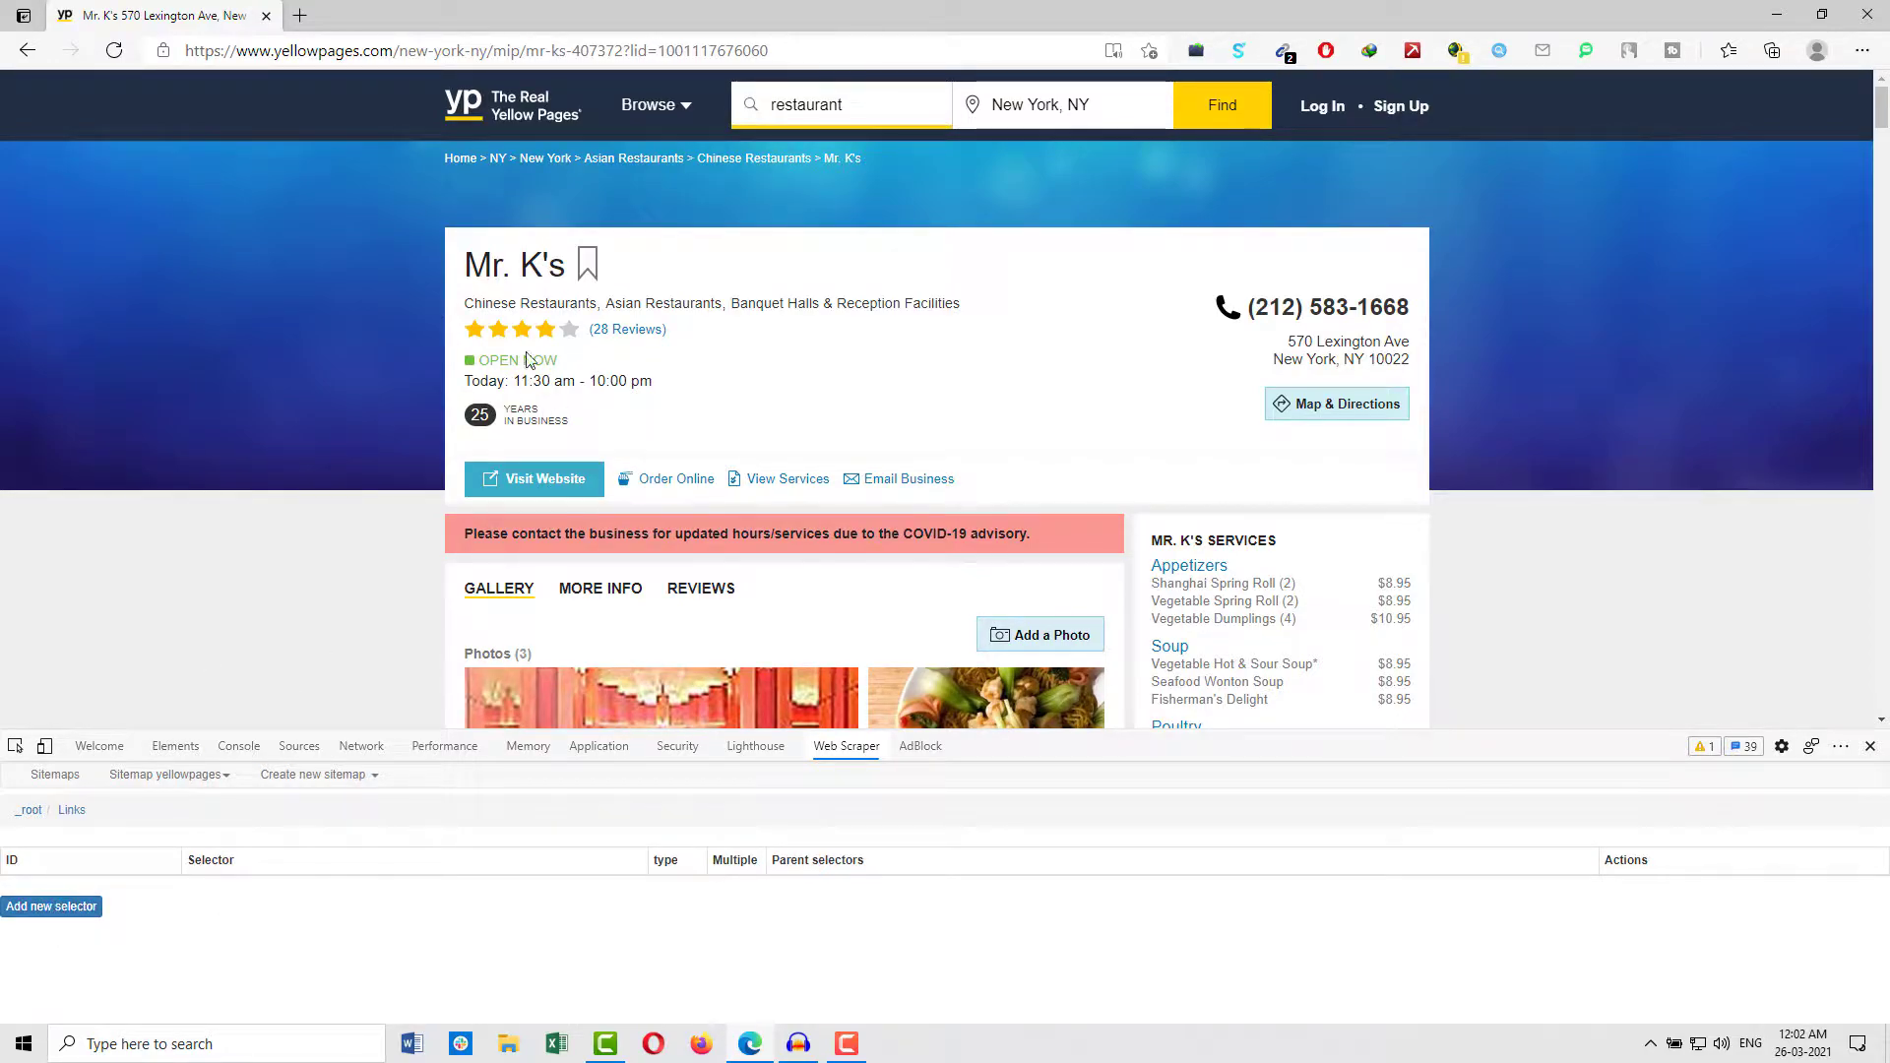
Add a new selector under Links with the id Business Name and the type Text.
click(43, 910)
text(Business Name)
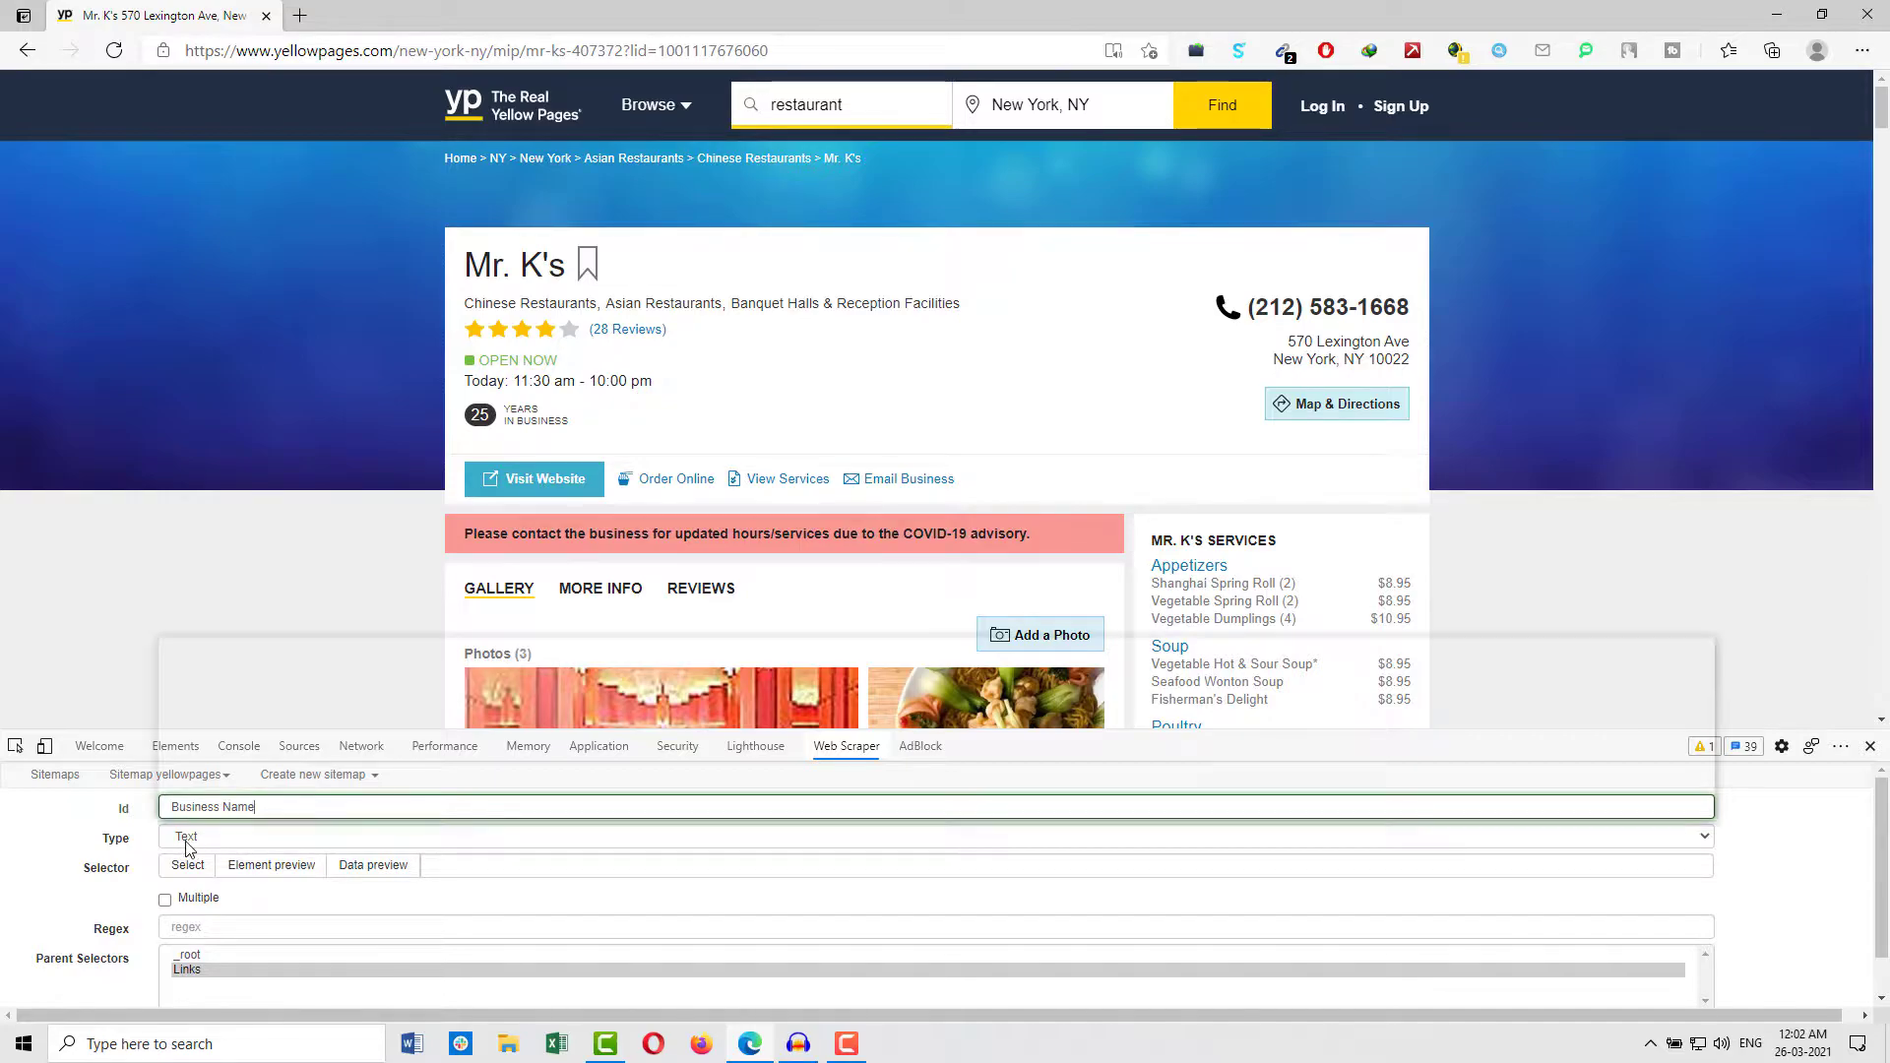
click(187, 842)
click(190, 642)
drag(566, 274, 529, 296)
click(476, 266)
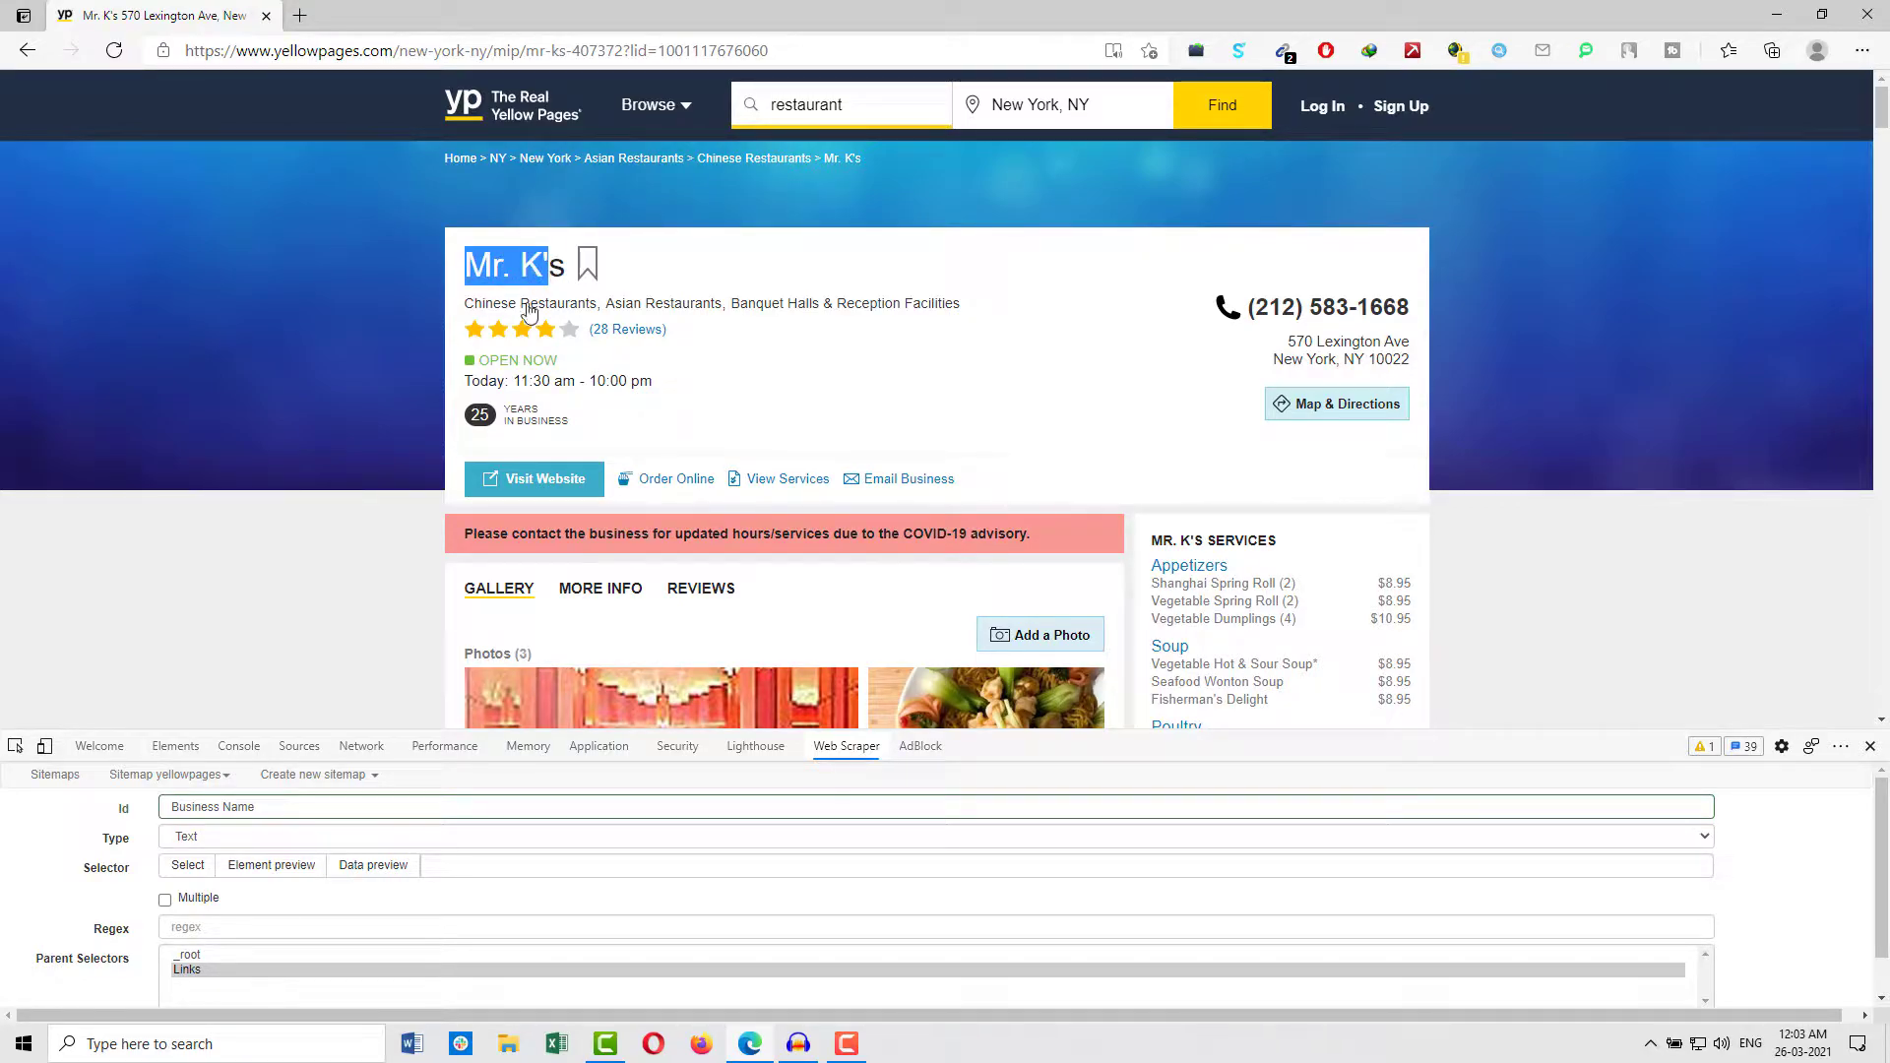
click(499, 289)
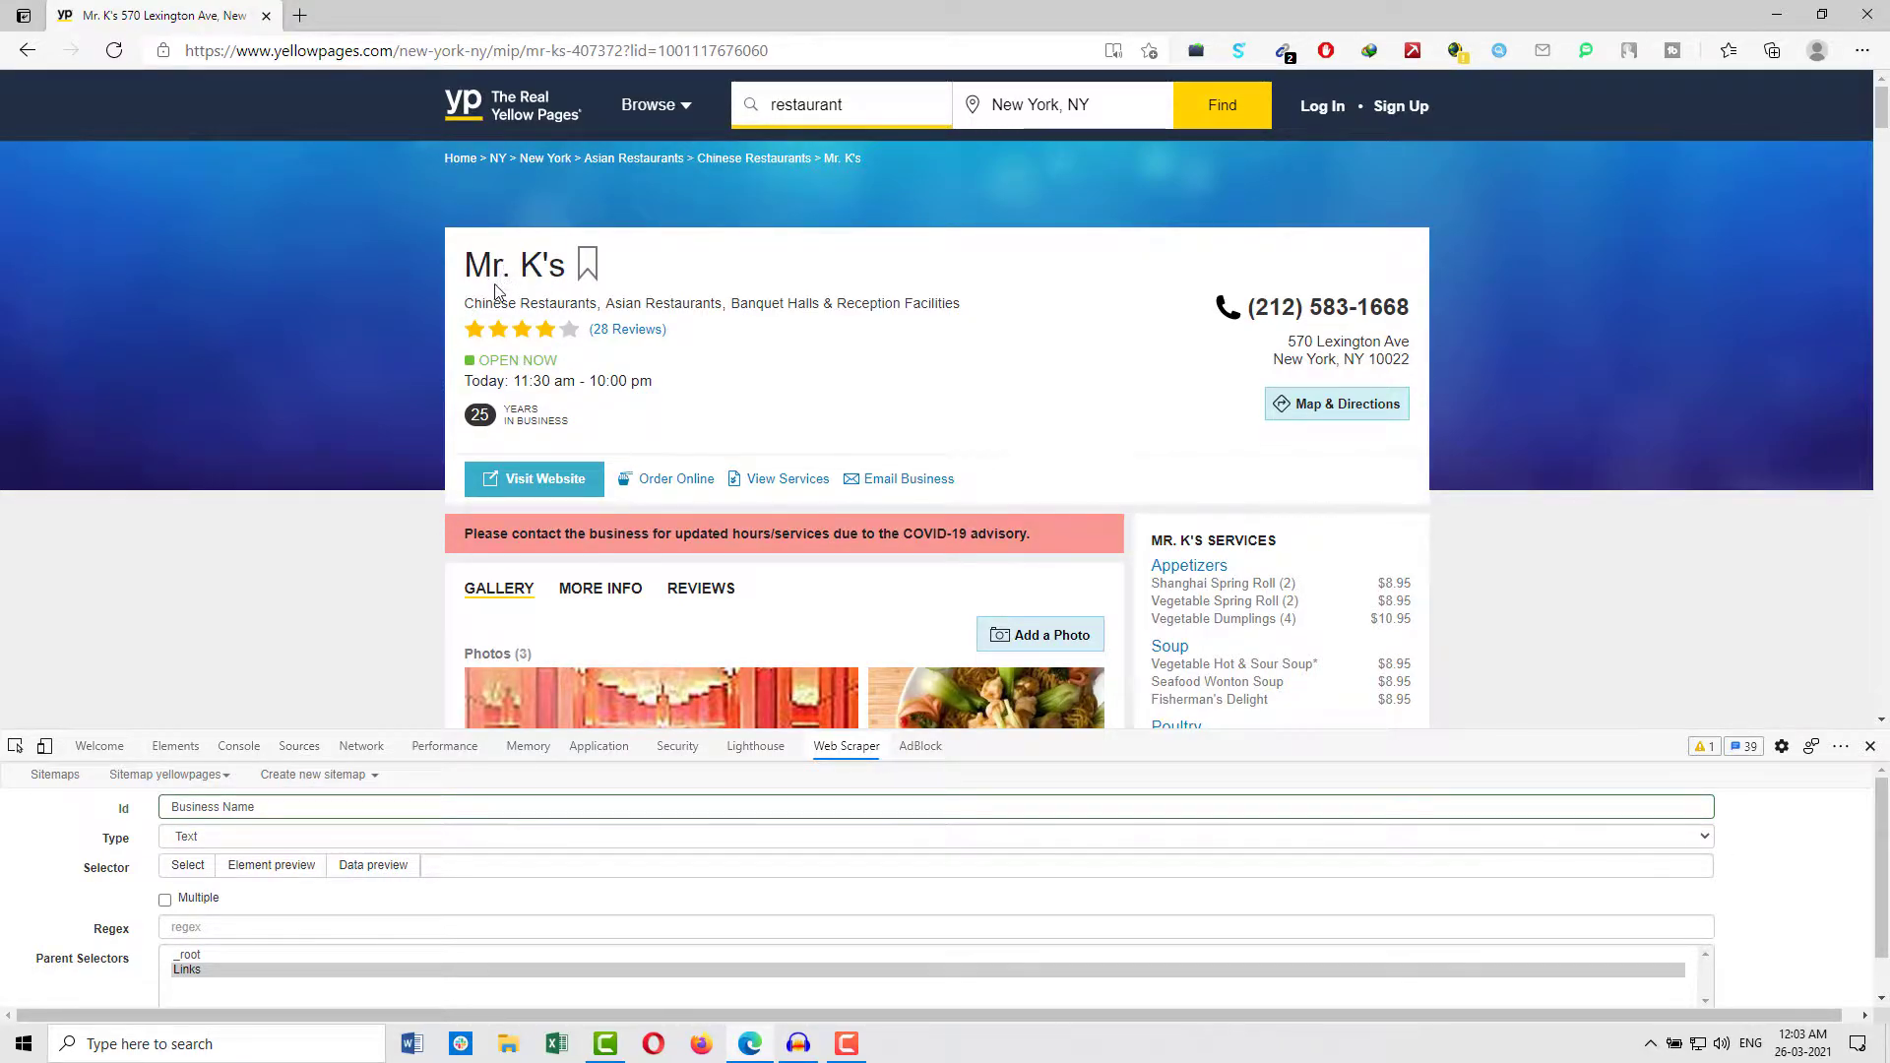
Pick the restaurant name heading as the Business Name element and save the selector.
click(187, 864)
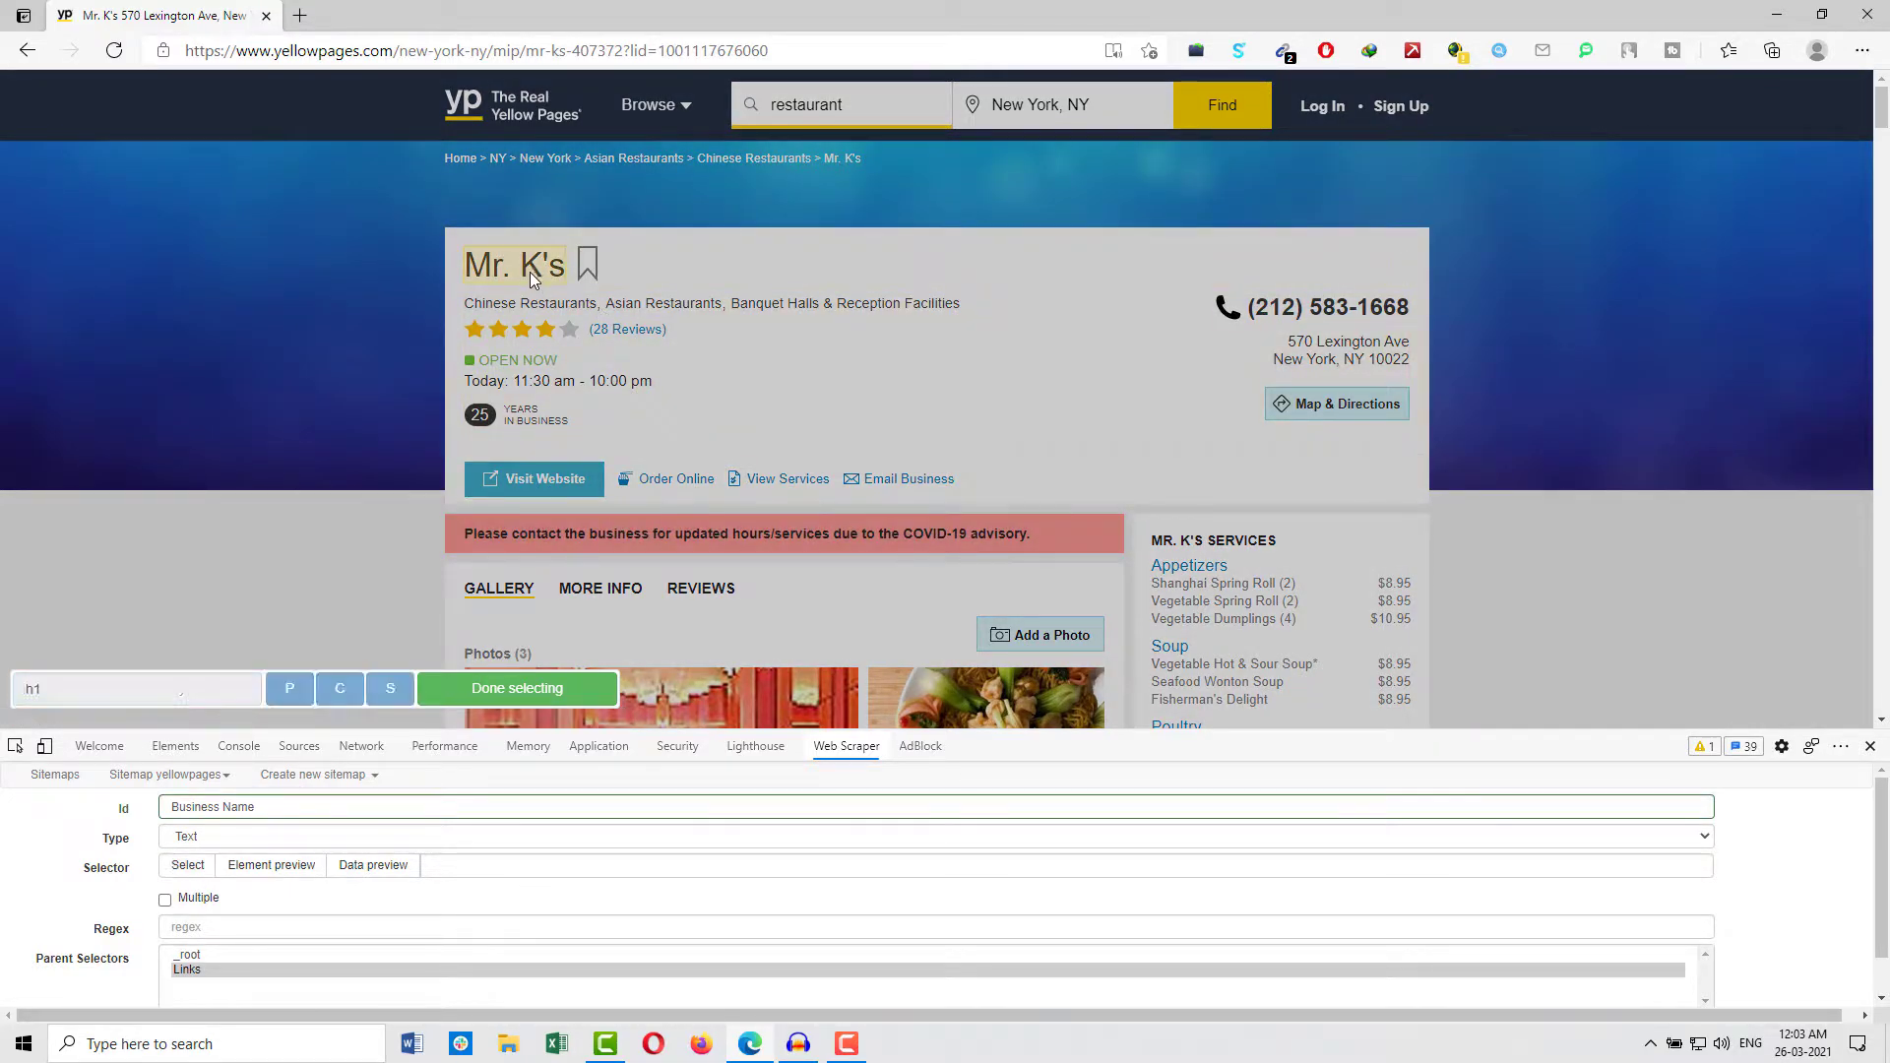
click(530, 271)
click(507, 691)
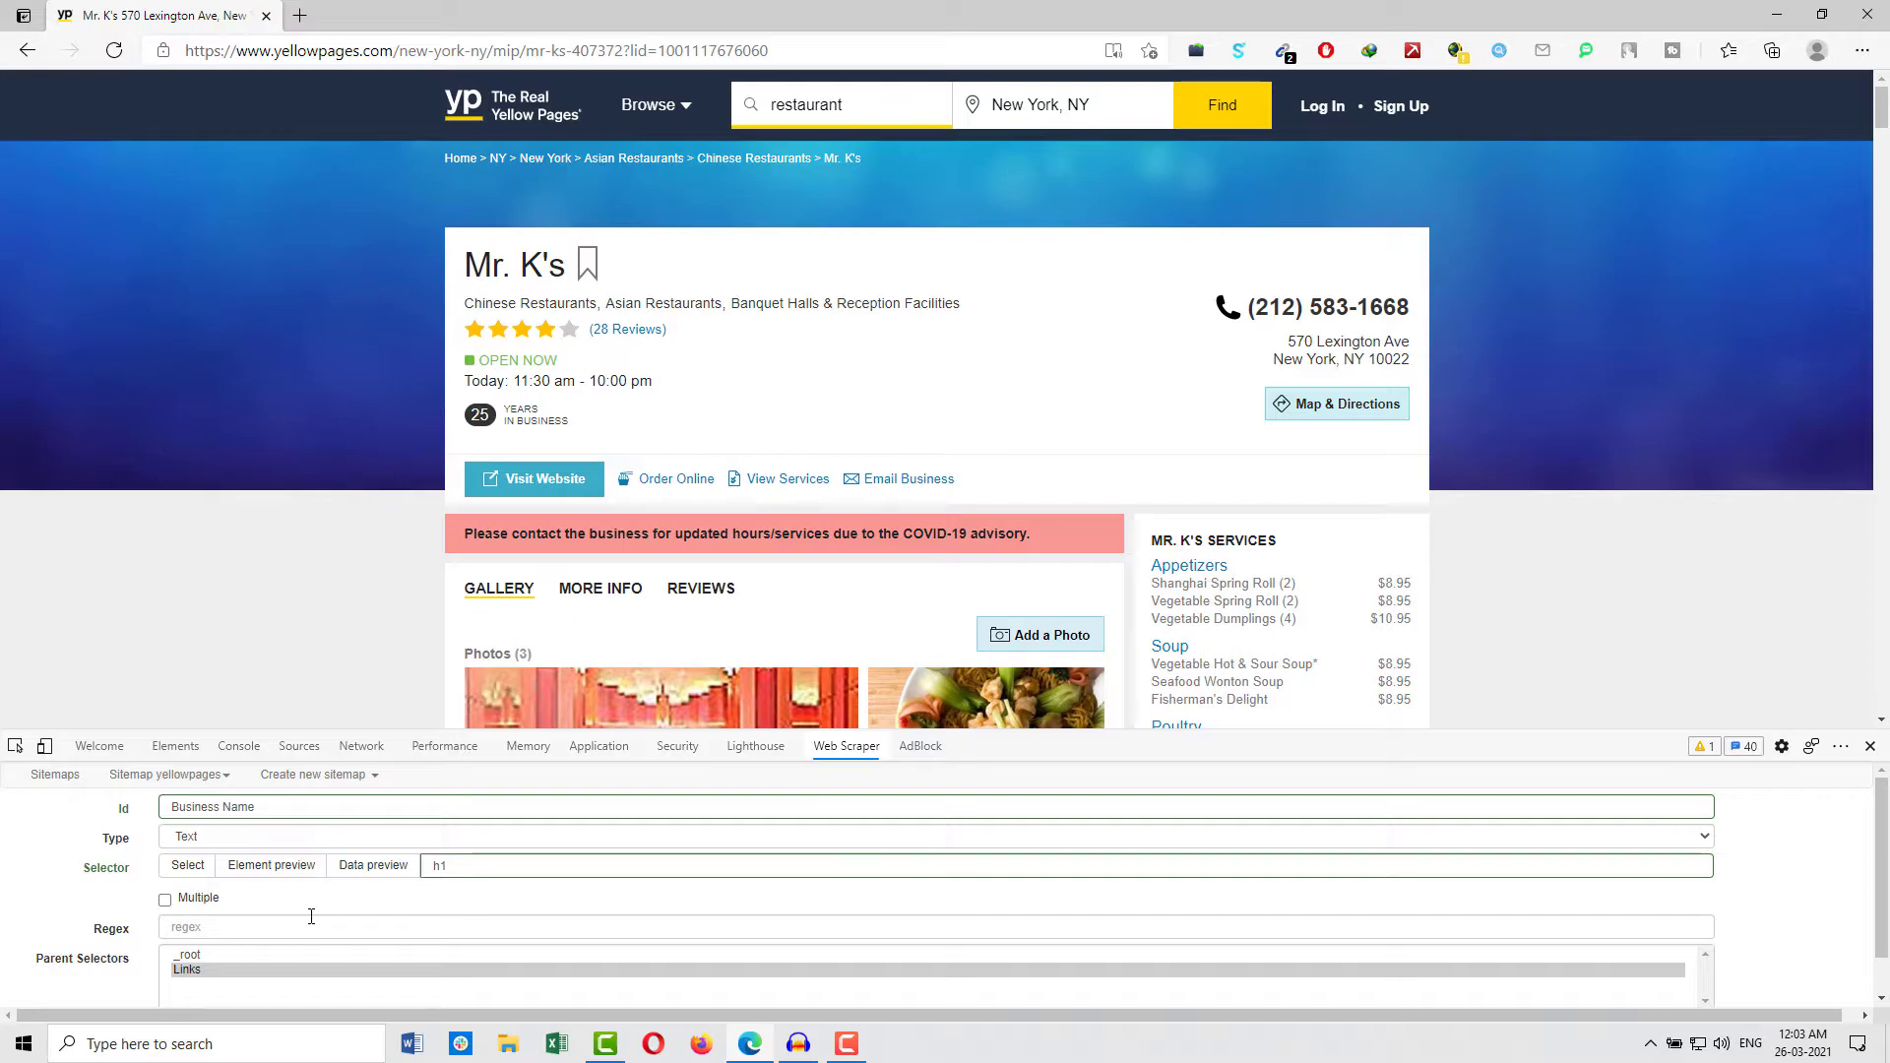
drag(467, 264, 565, 267)
click(527, 272)
scroll(251, 889, down, 1)
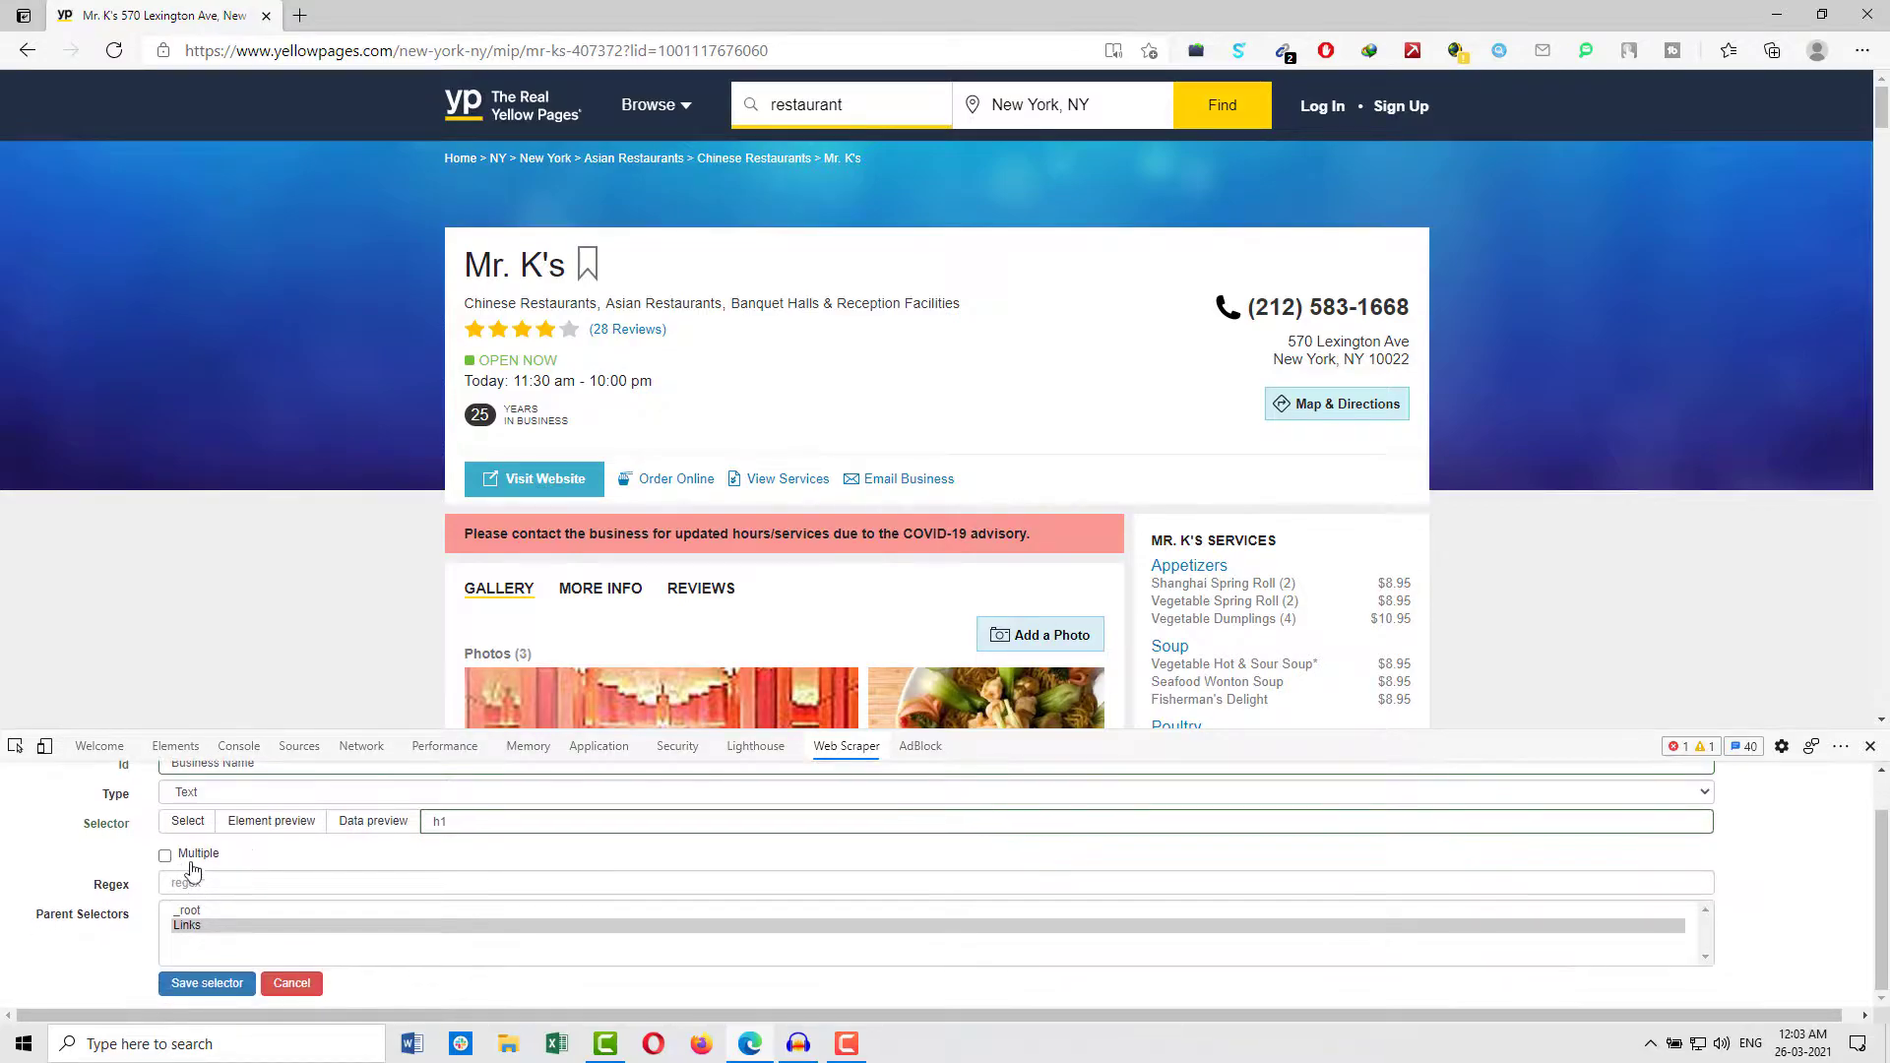
click(202, 990)
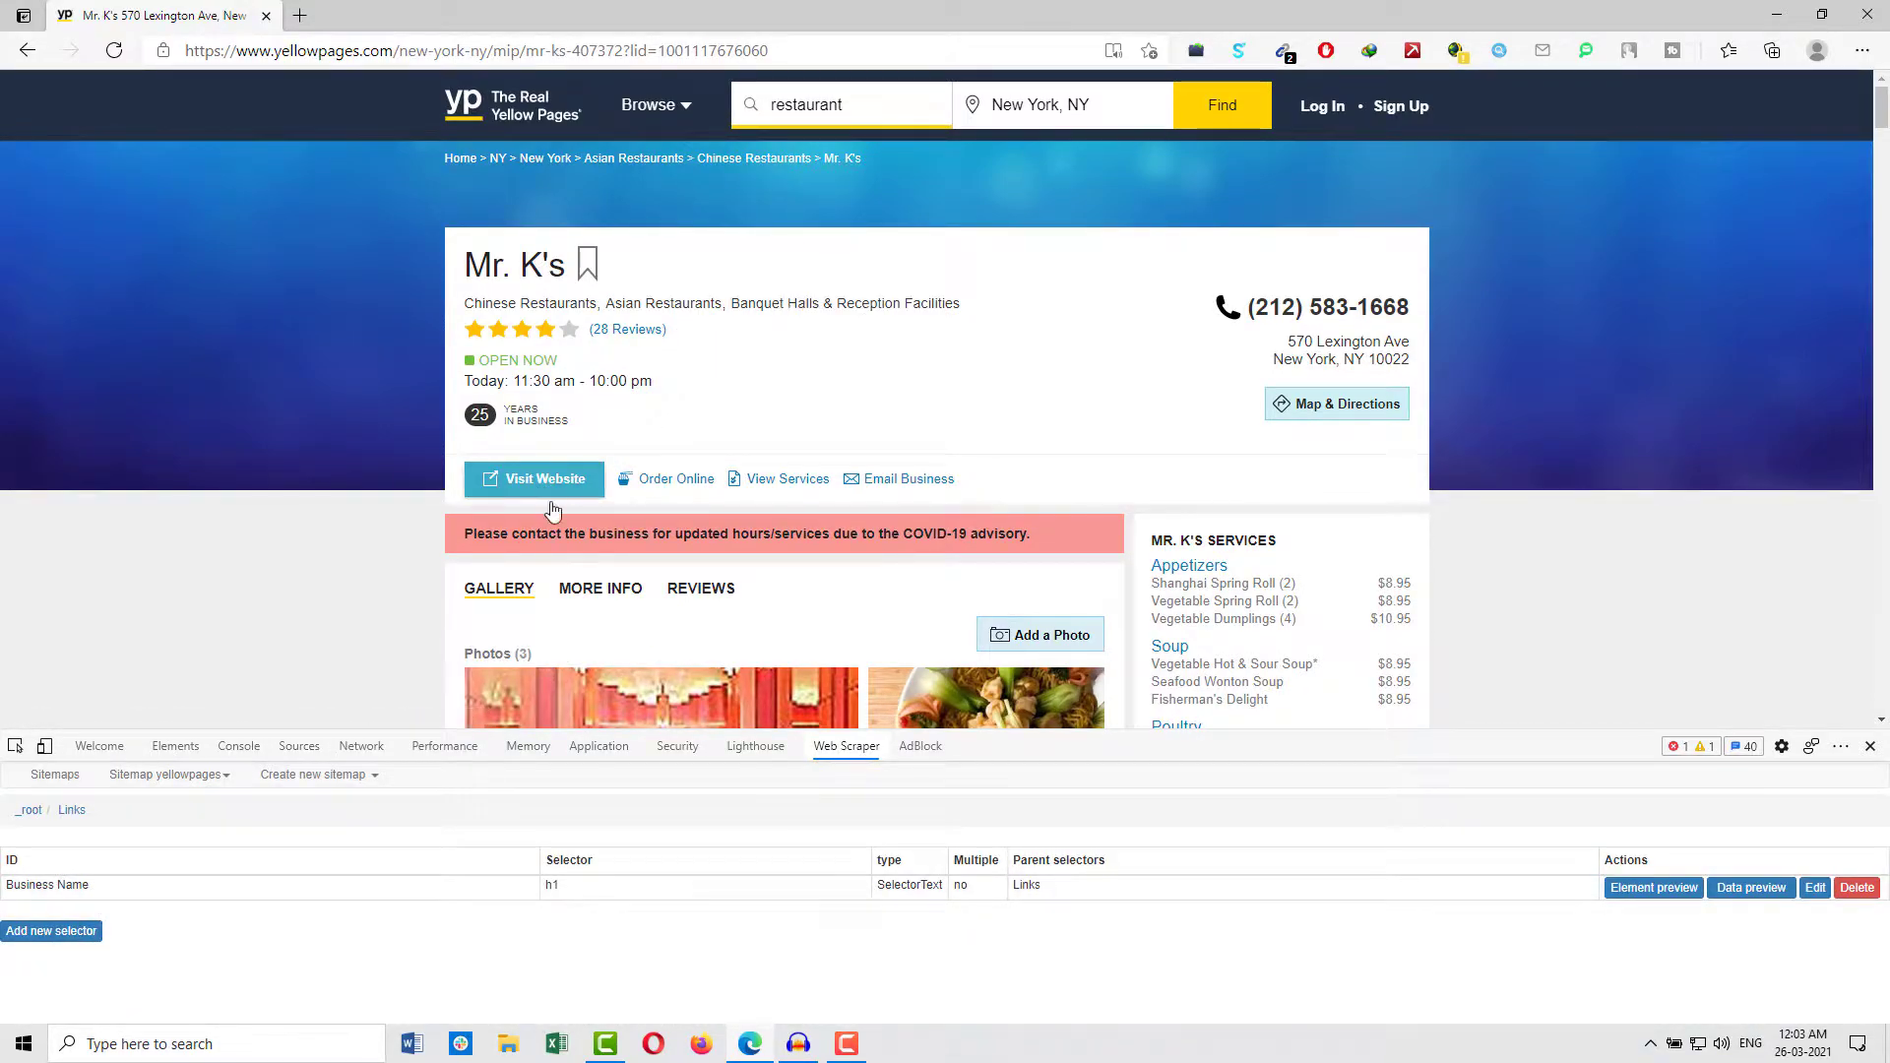
Add and save a Text selector with the id Categories that targets the category line beneath the restaurant name.
click(74, 940)
click(208, 806)
text(C)
text(allgories)
click(187, 865)
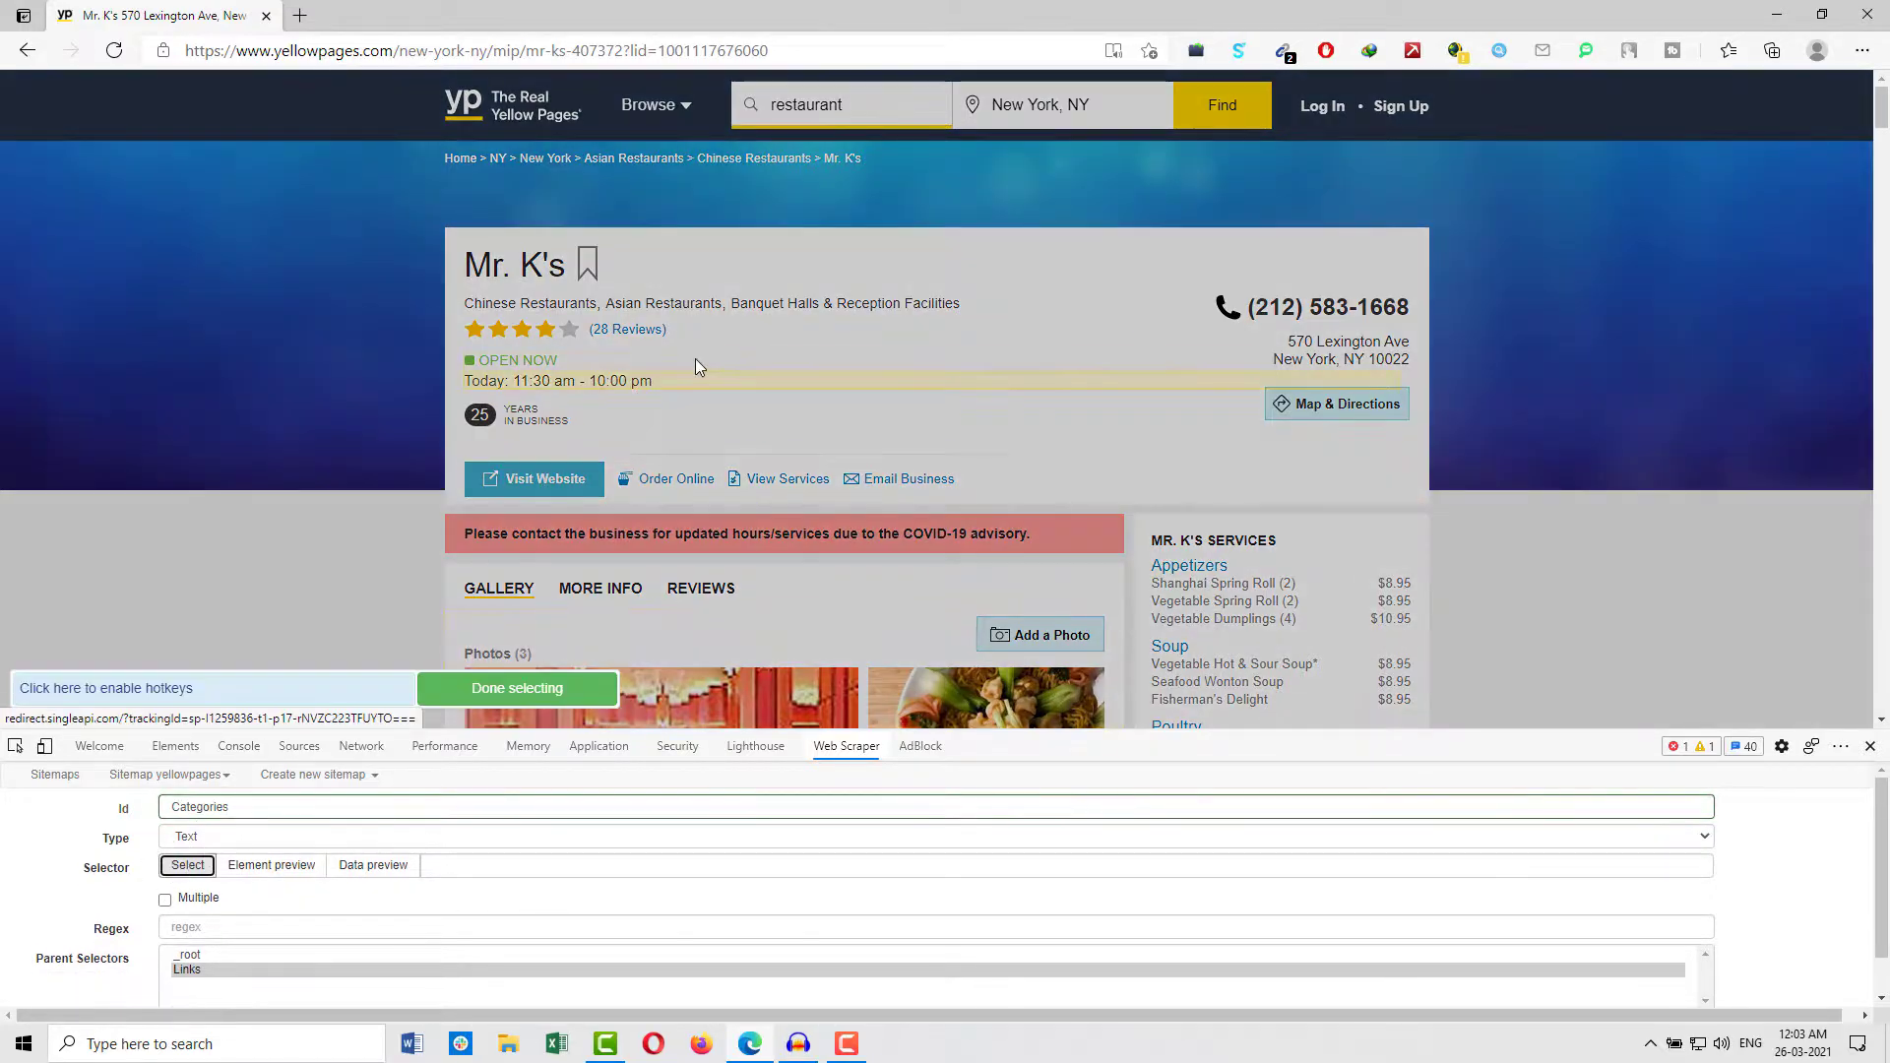
click(972, 305)
click(517, 688)
scroll(267, 907, down, 2)
click(207, 987)
Add and save a Text selector with the id Reviews that targets the review count beside the star rating.
click(85, 945)
click(210, 810)
text(Reviews)
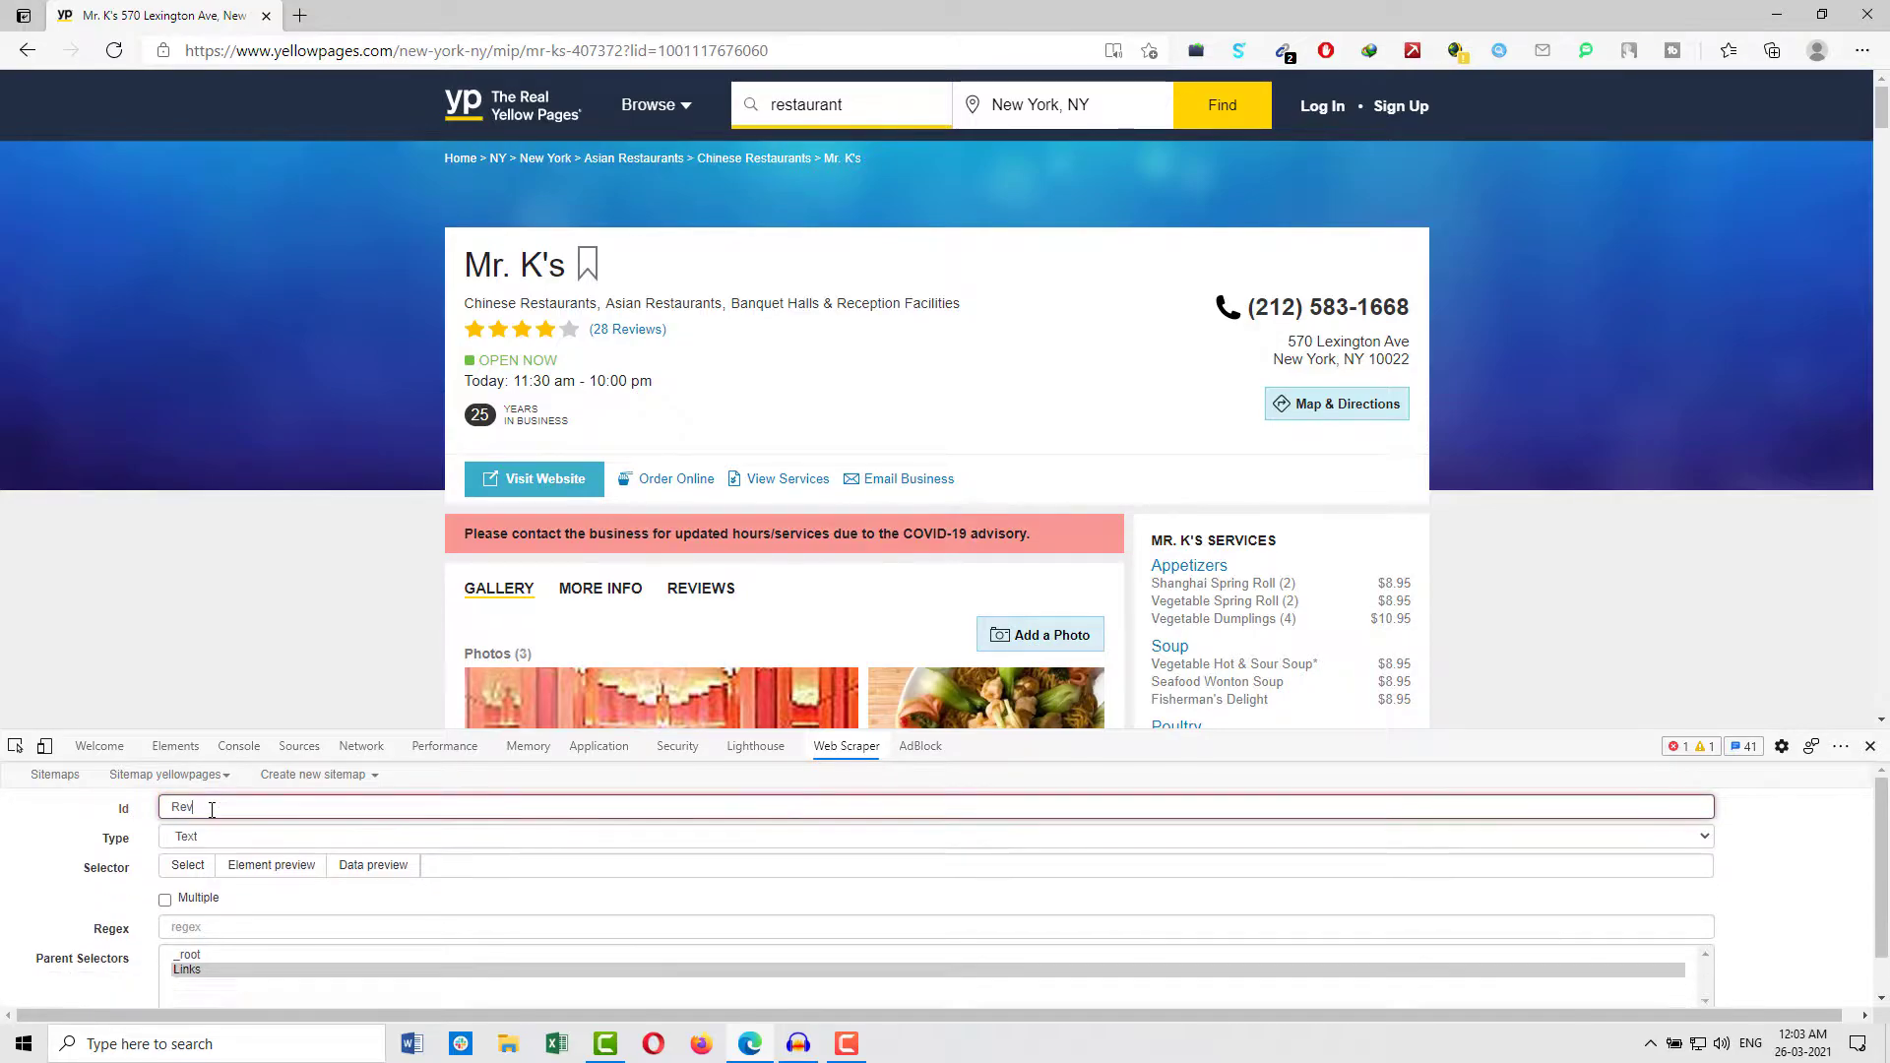
click(190, 863)
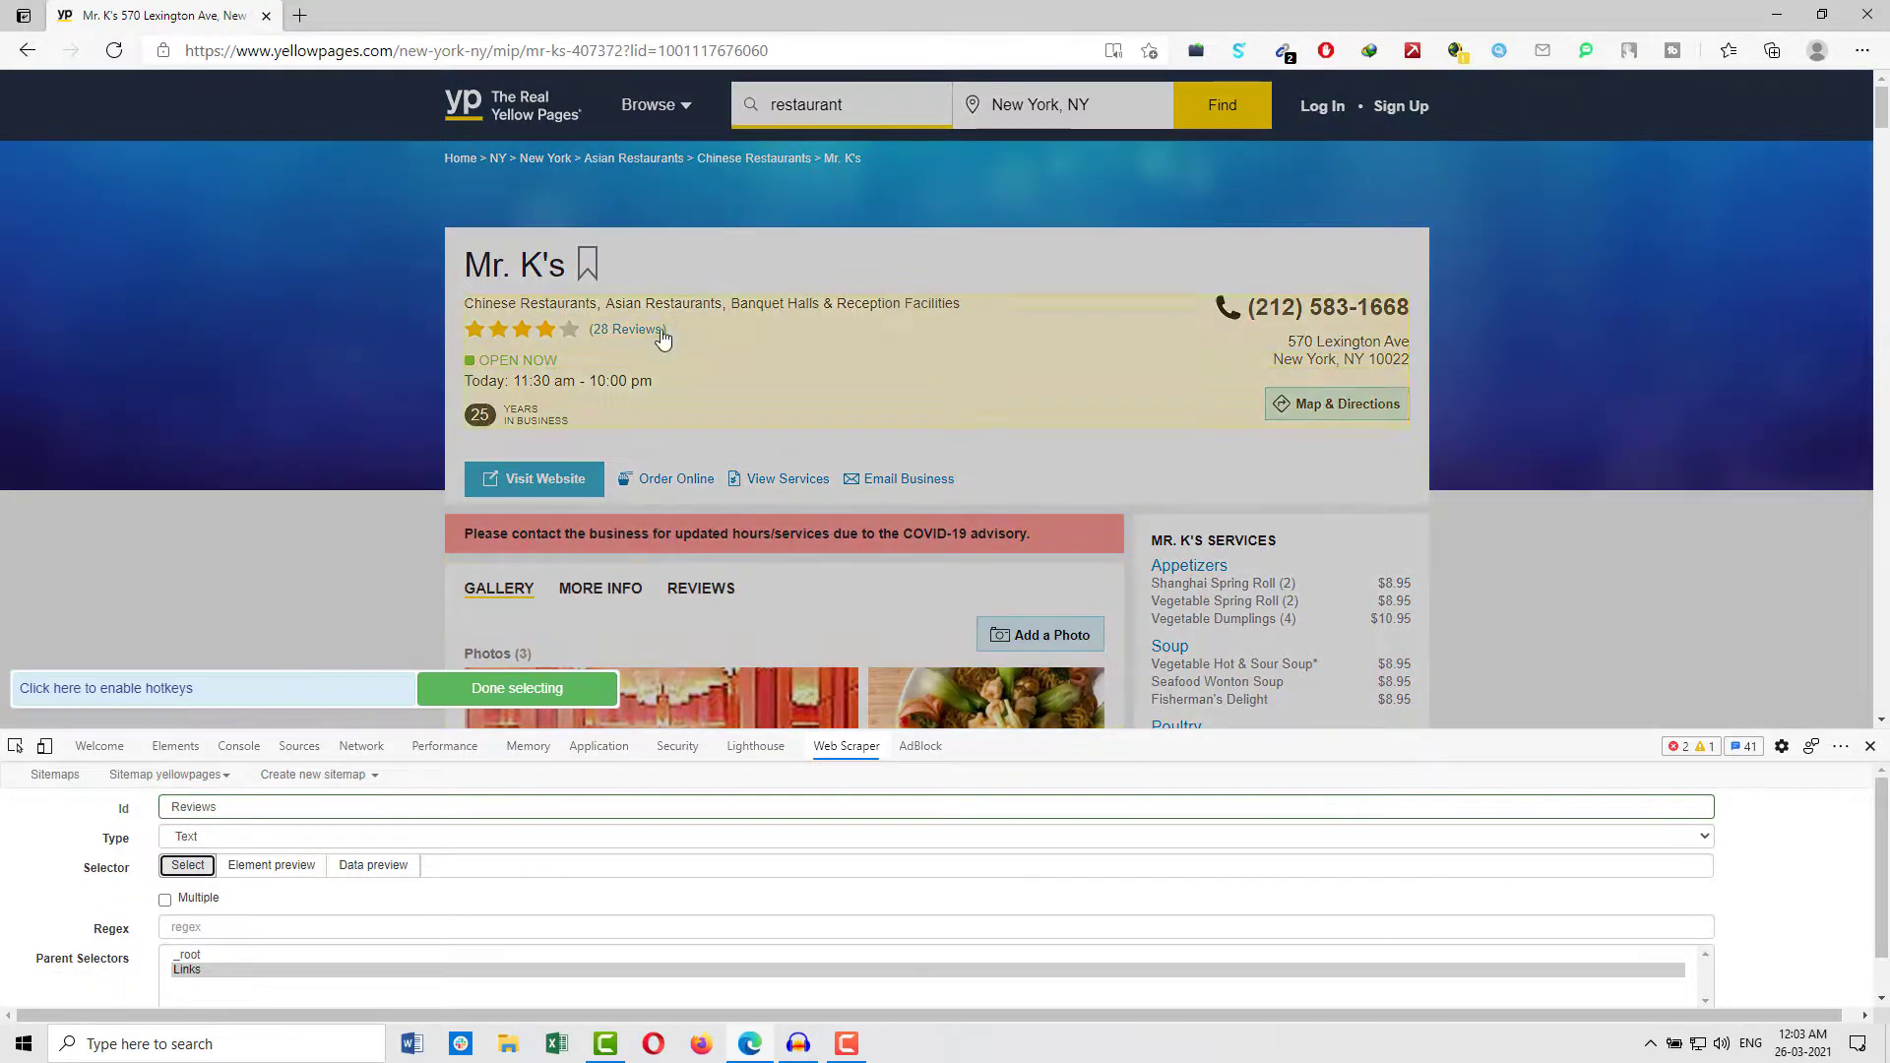
click(666, 344)
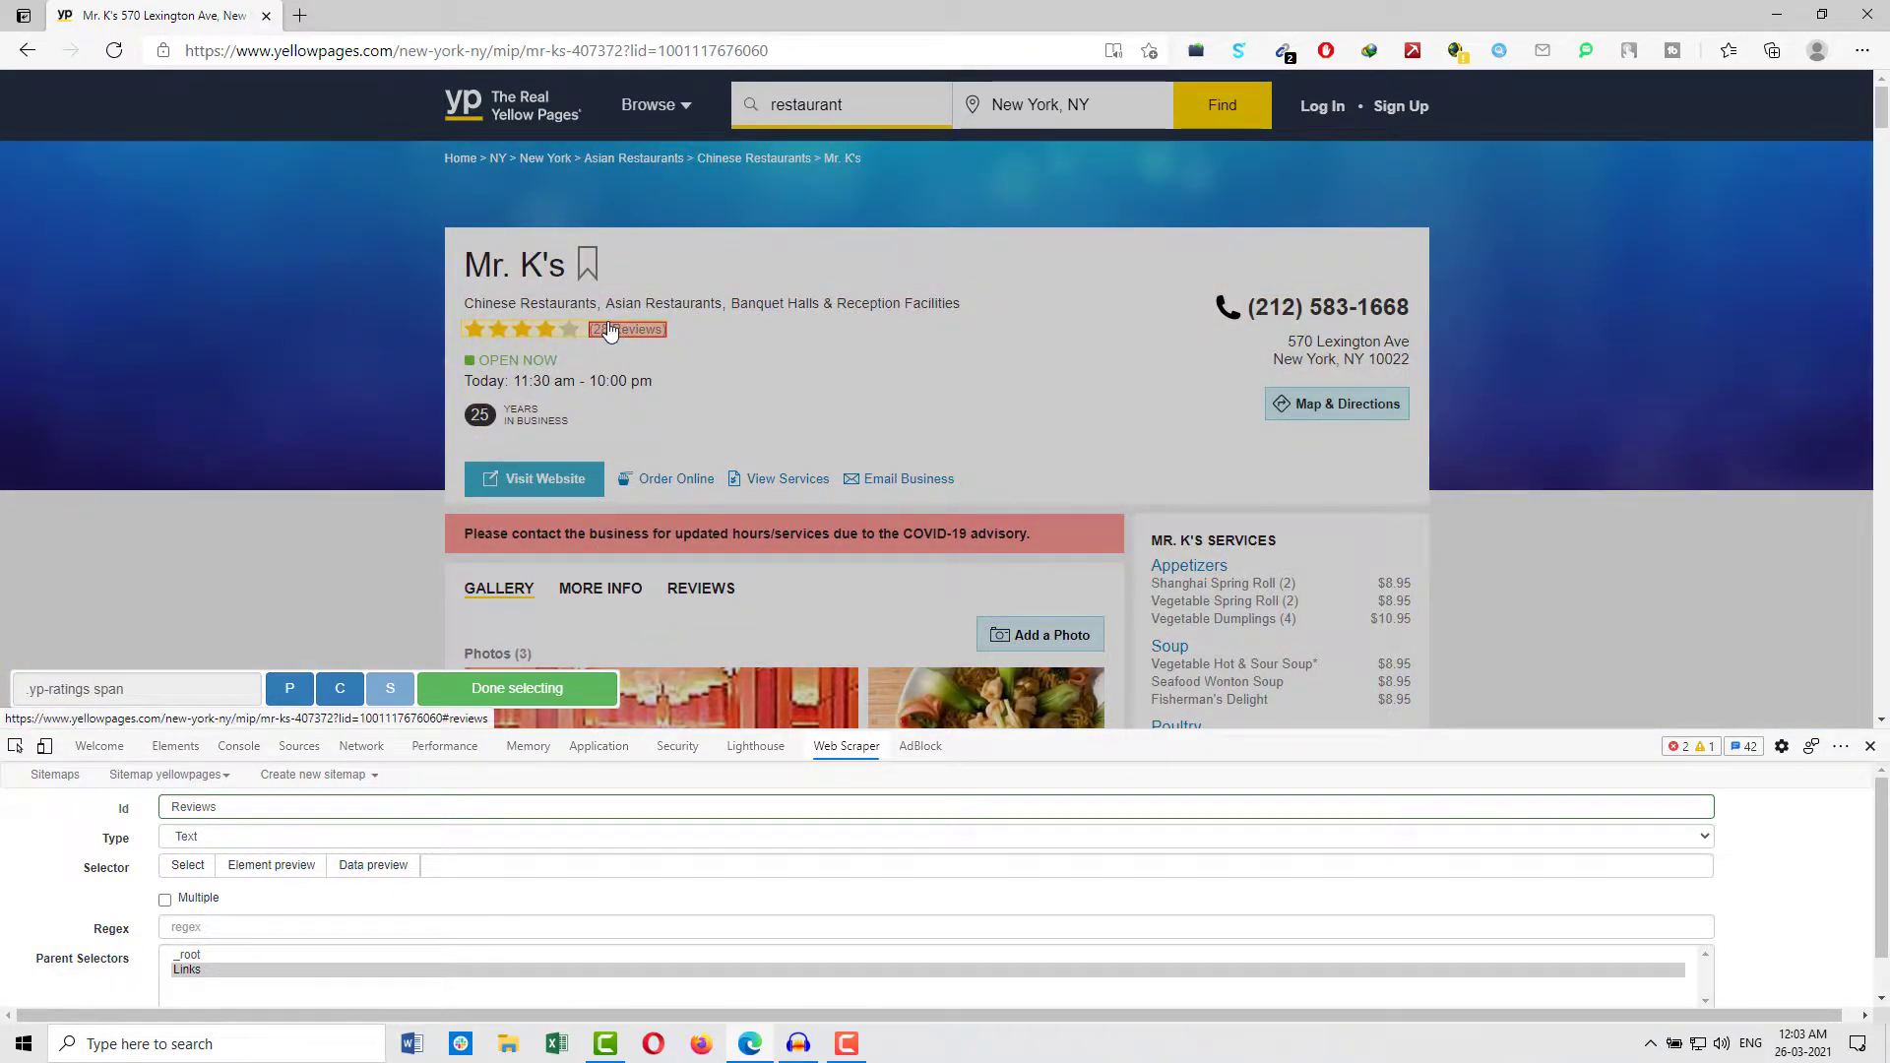
right_click(609, 331)
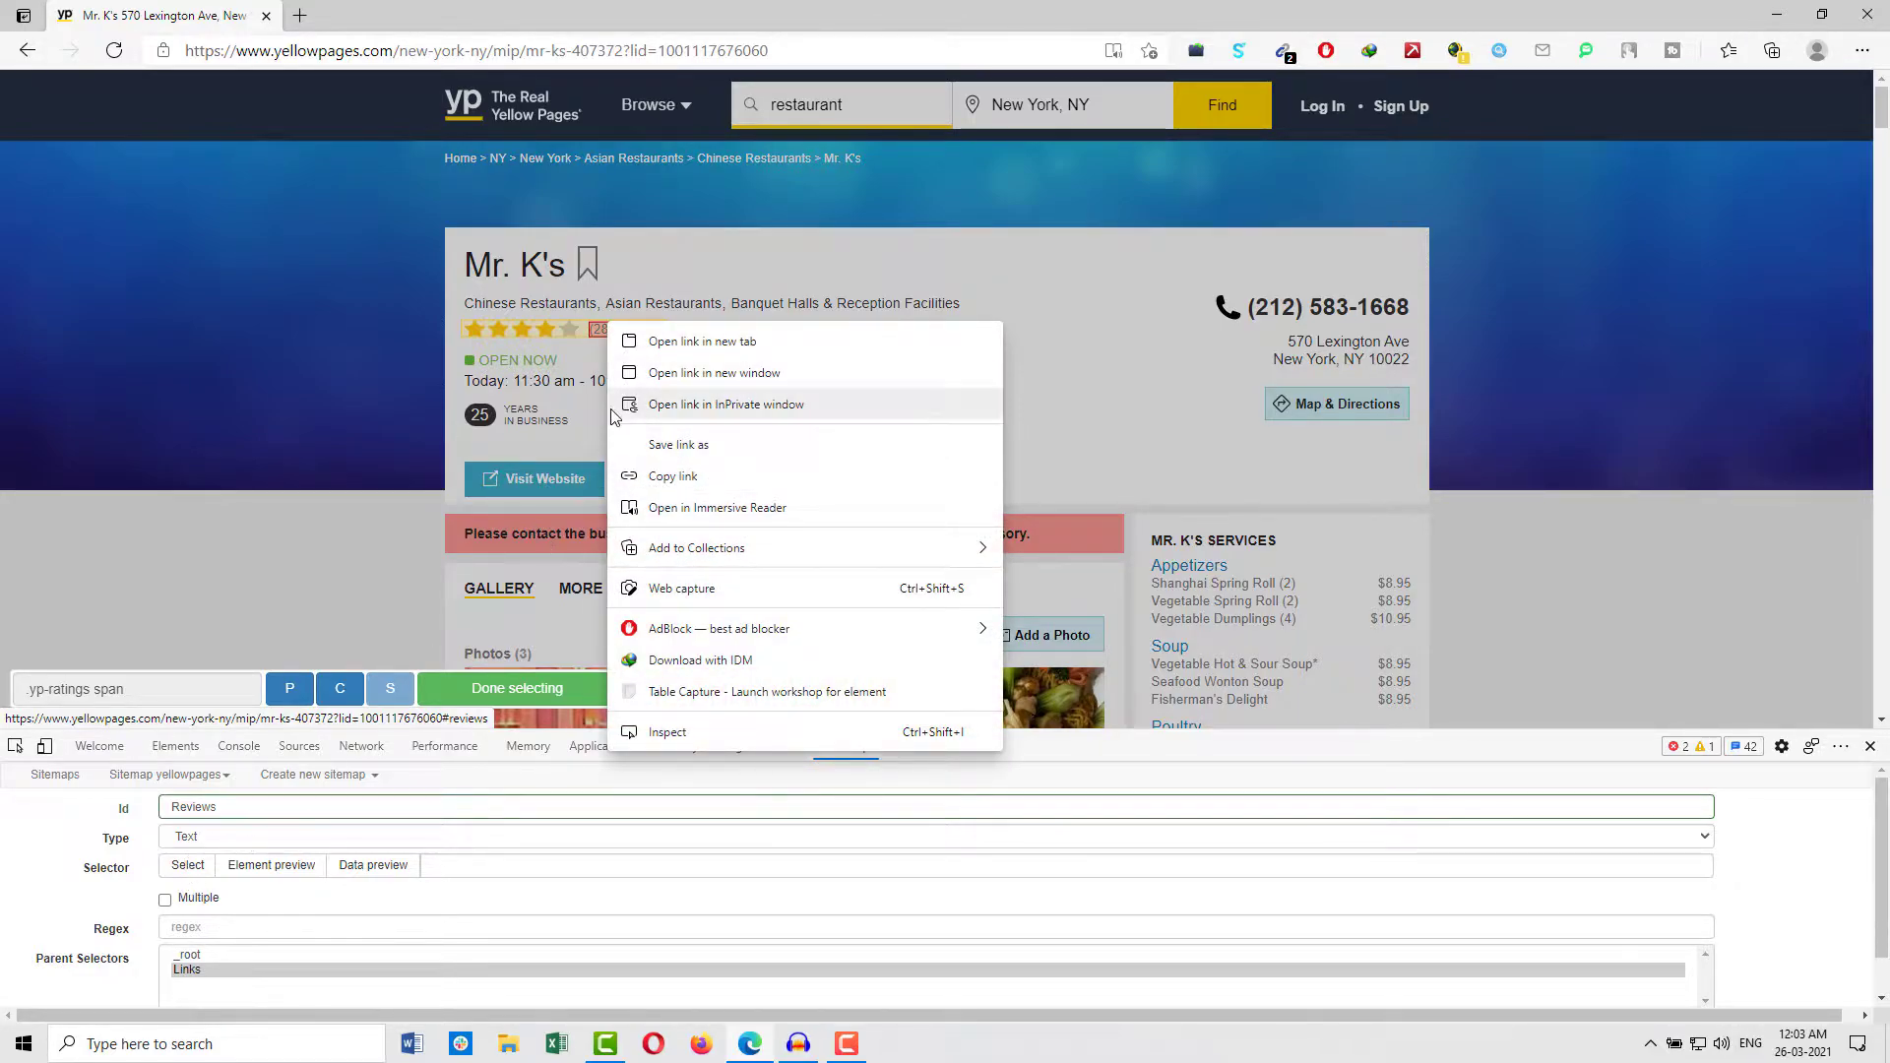
key(Escape)
click(621, 331)
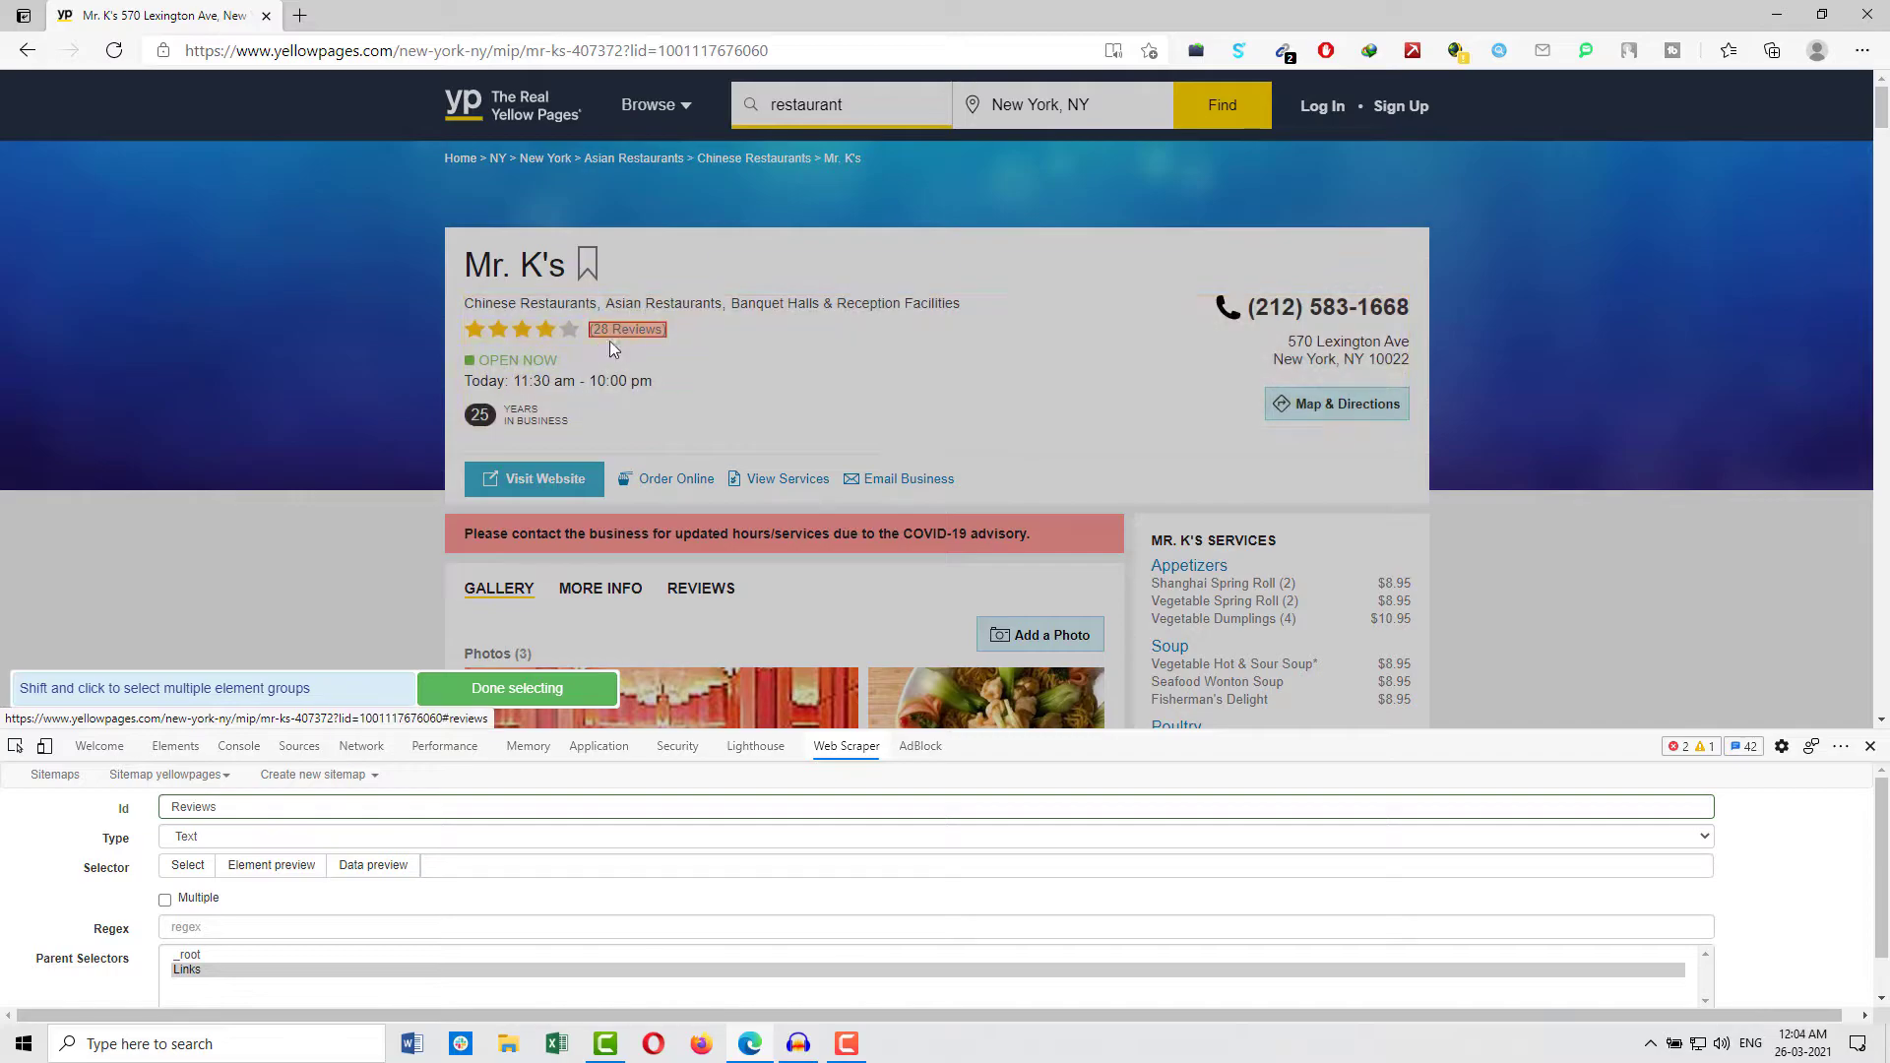
click(517, 688)
scroll(239, 901, down, 1)
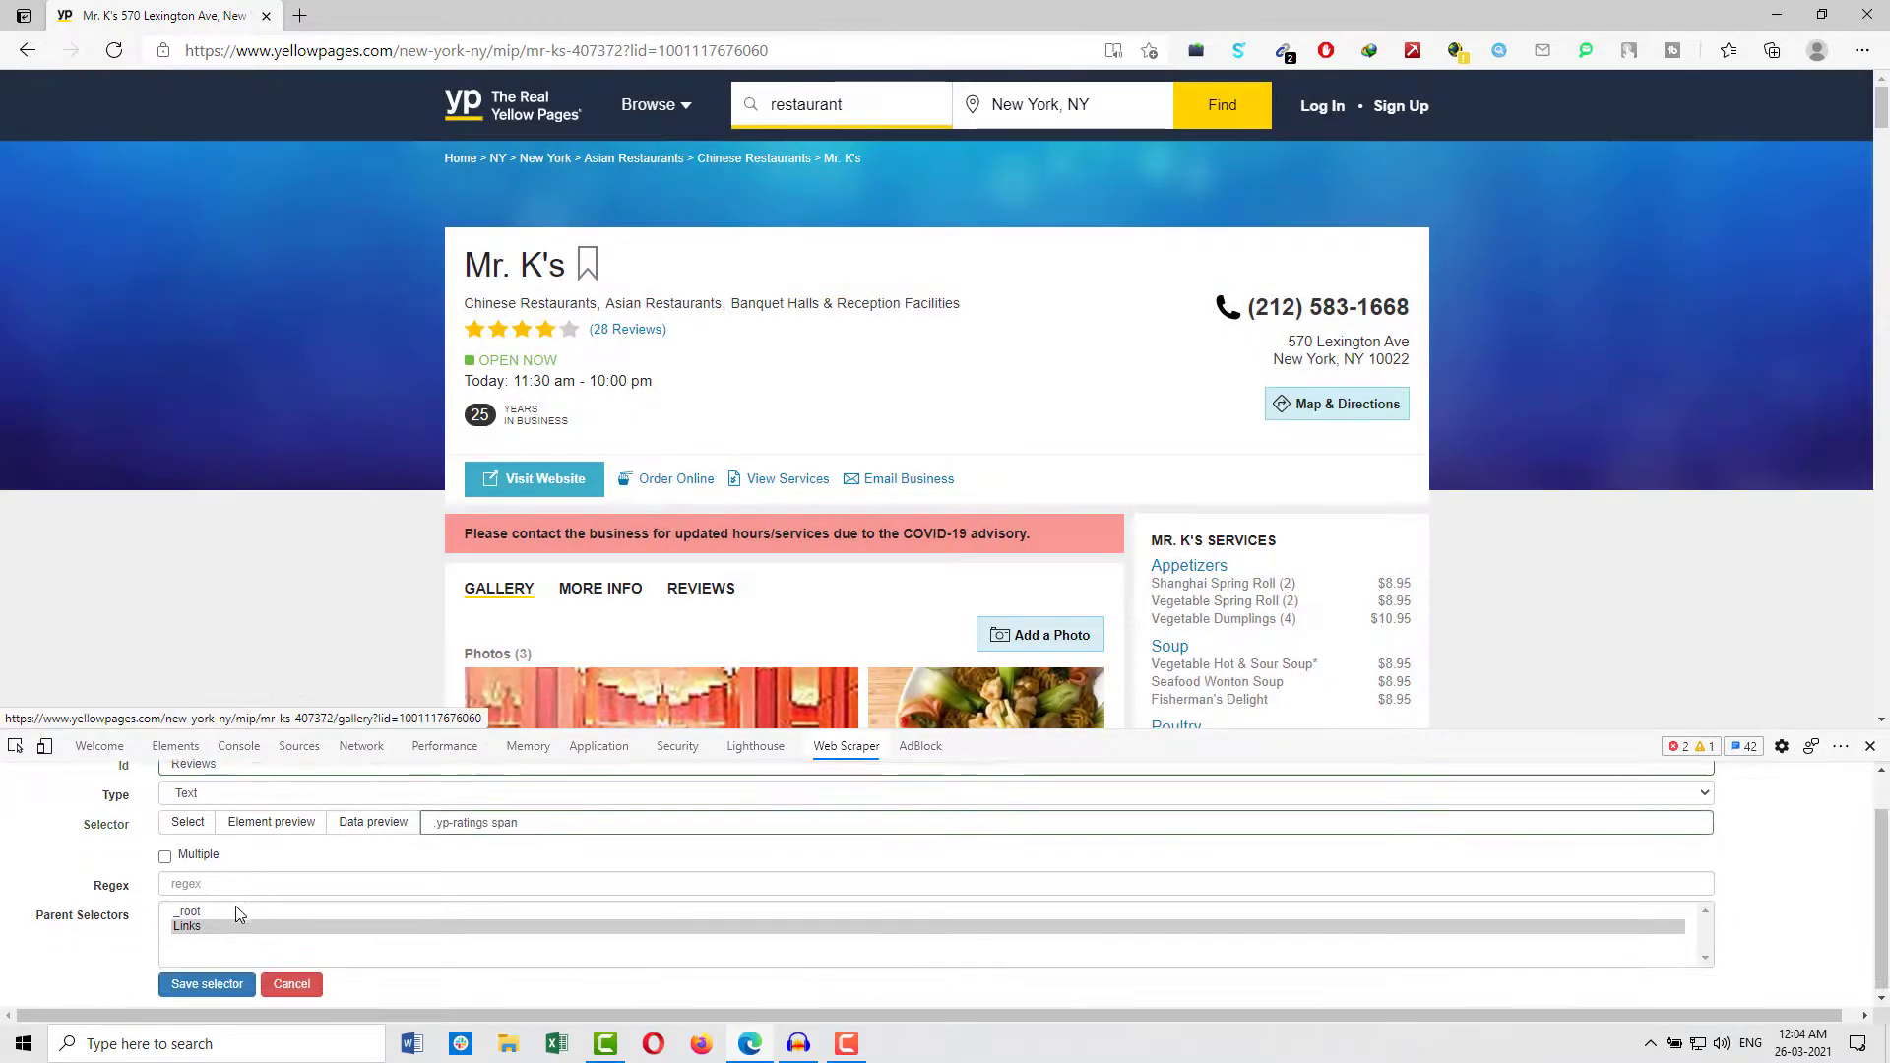
click(207, 984)
Add and save a Text selector with the id Phone that targets the restaurant's phone number.
click(49, 974)
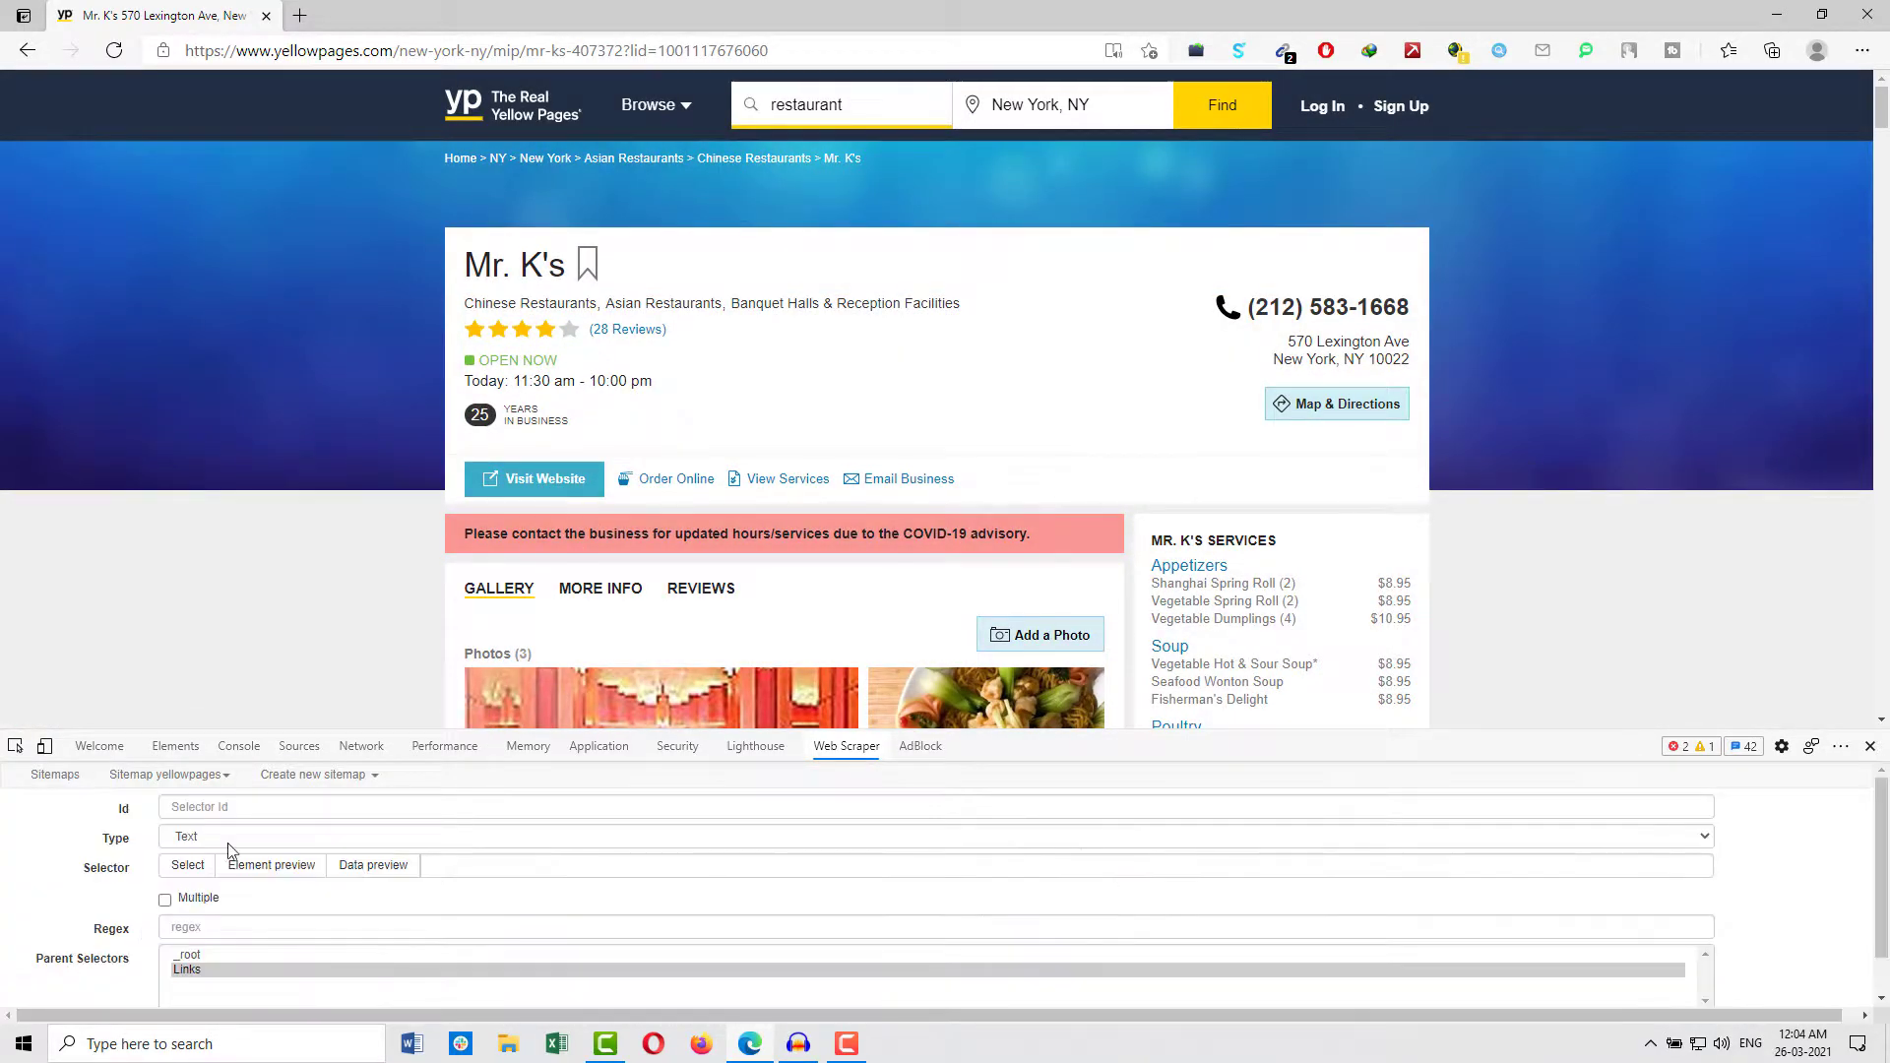
click(233, 810)
text(Phone)
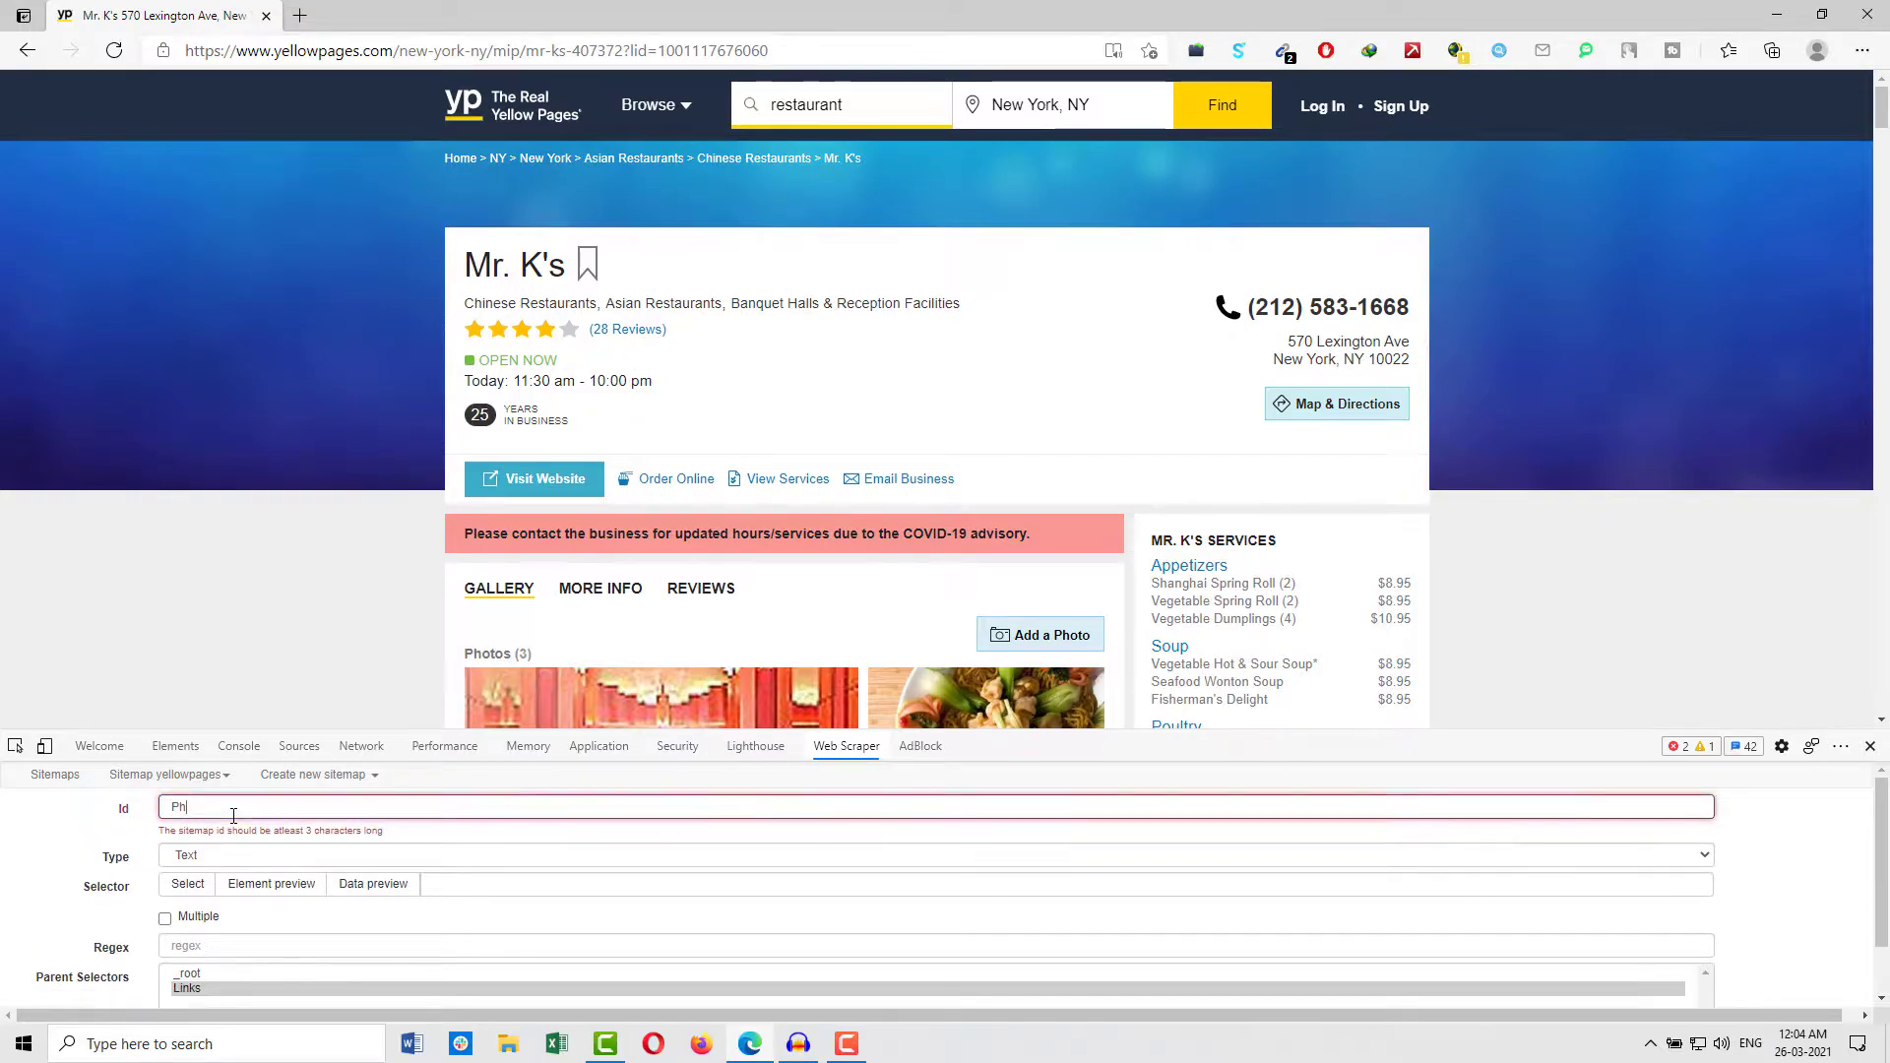
click(187, 866)
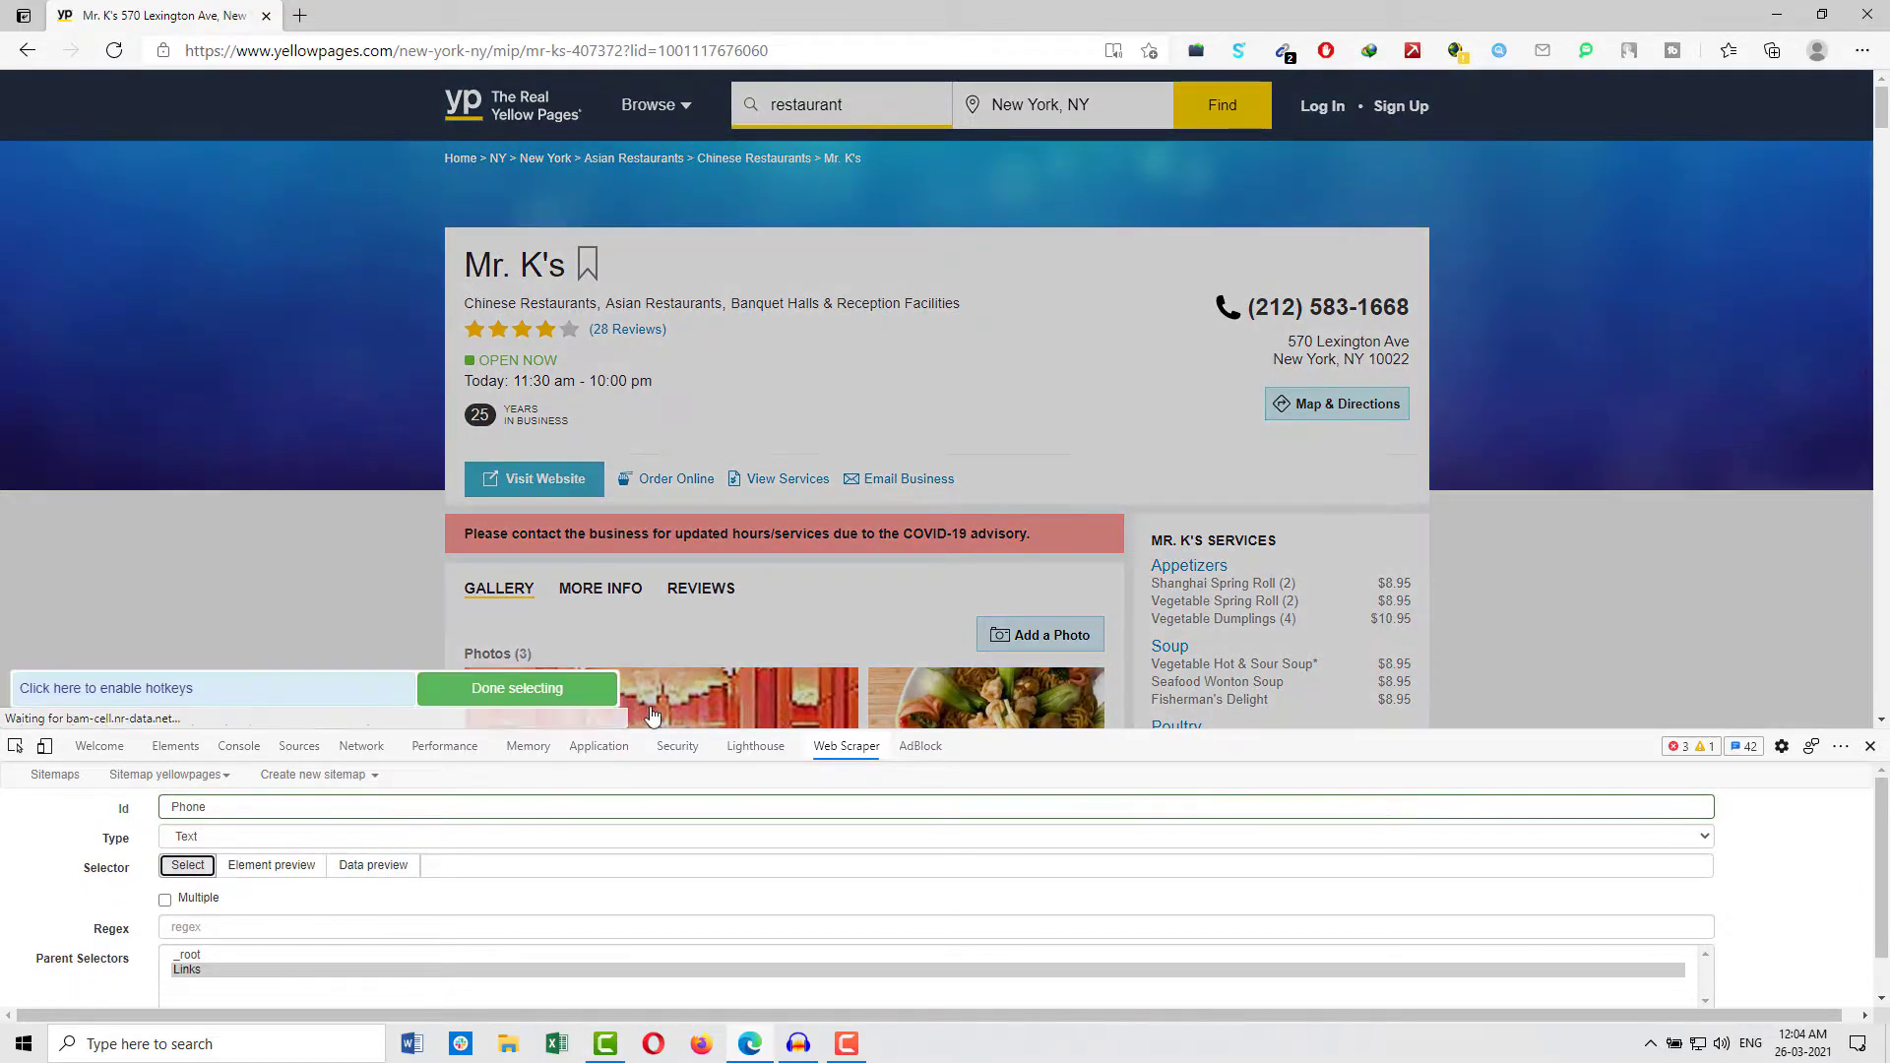
click(1305, 311)
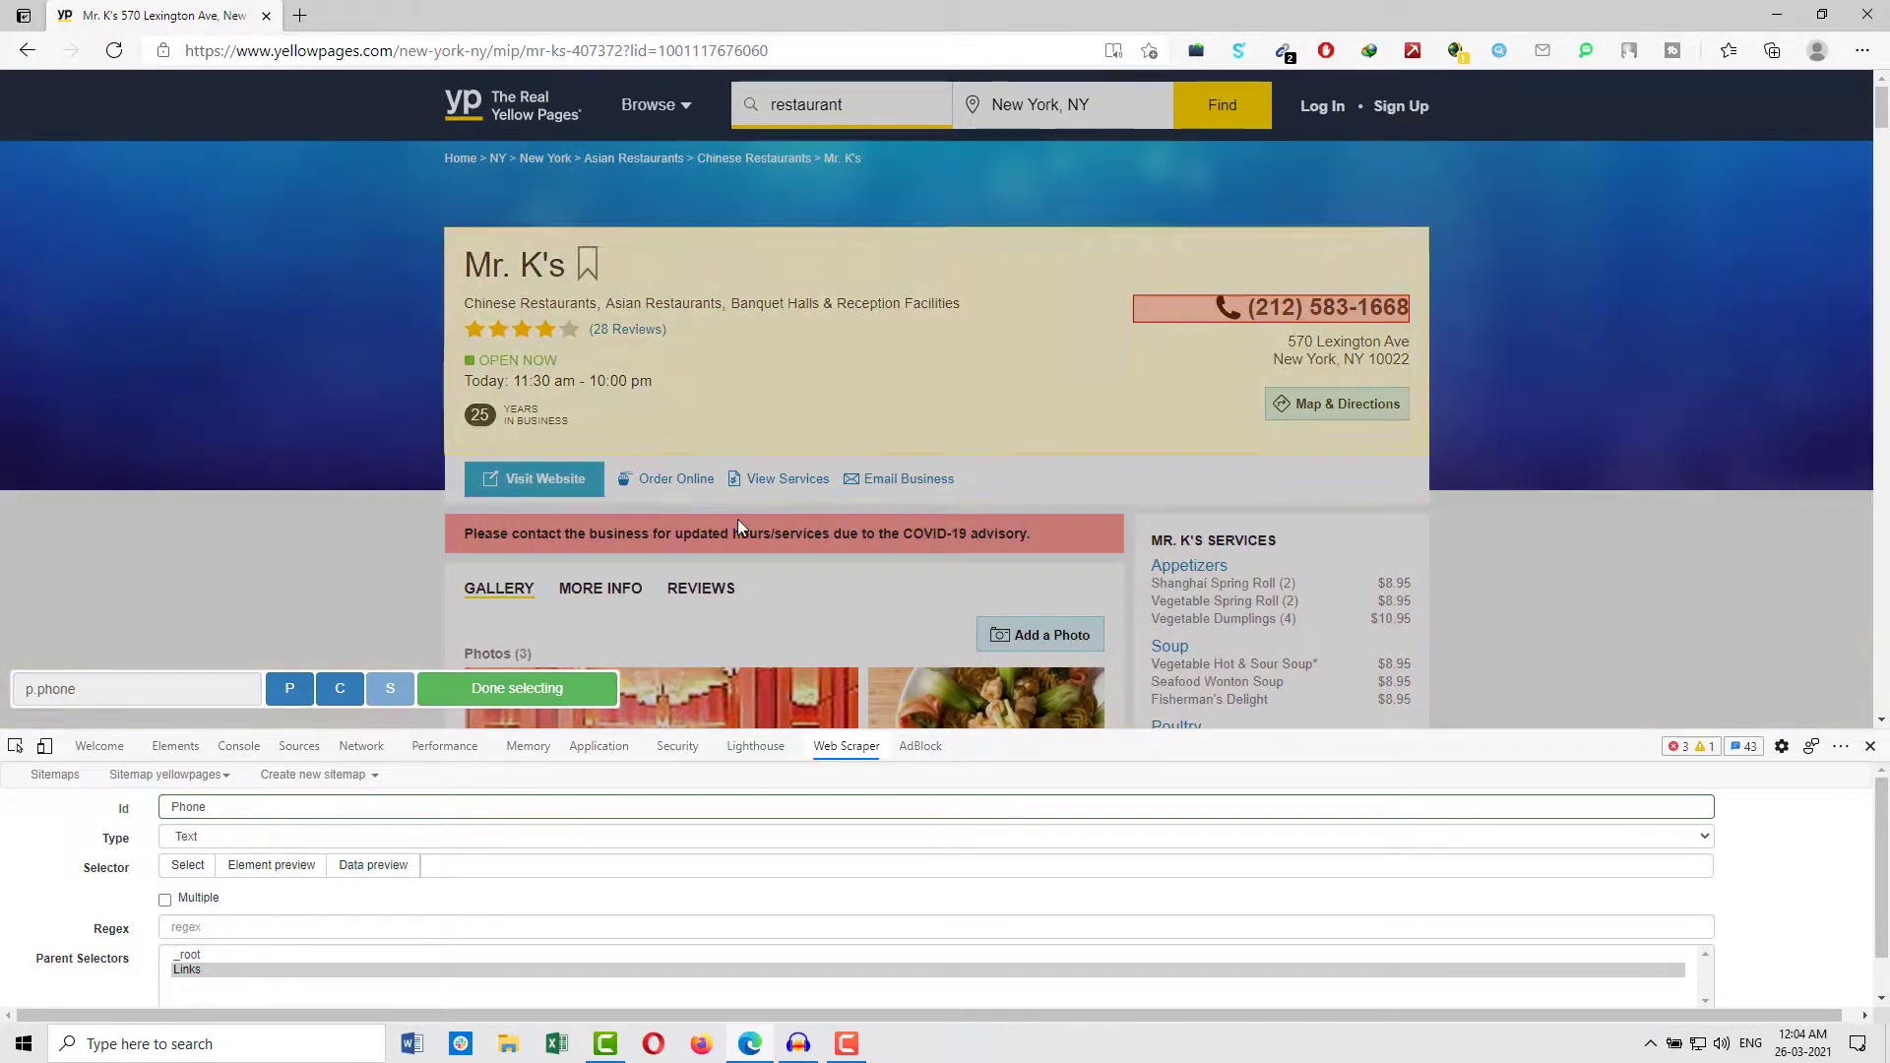
click(517, 688)
scroll(384, 868, down, 1)
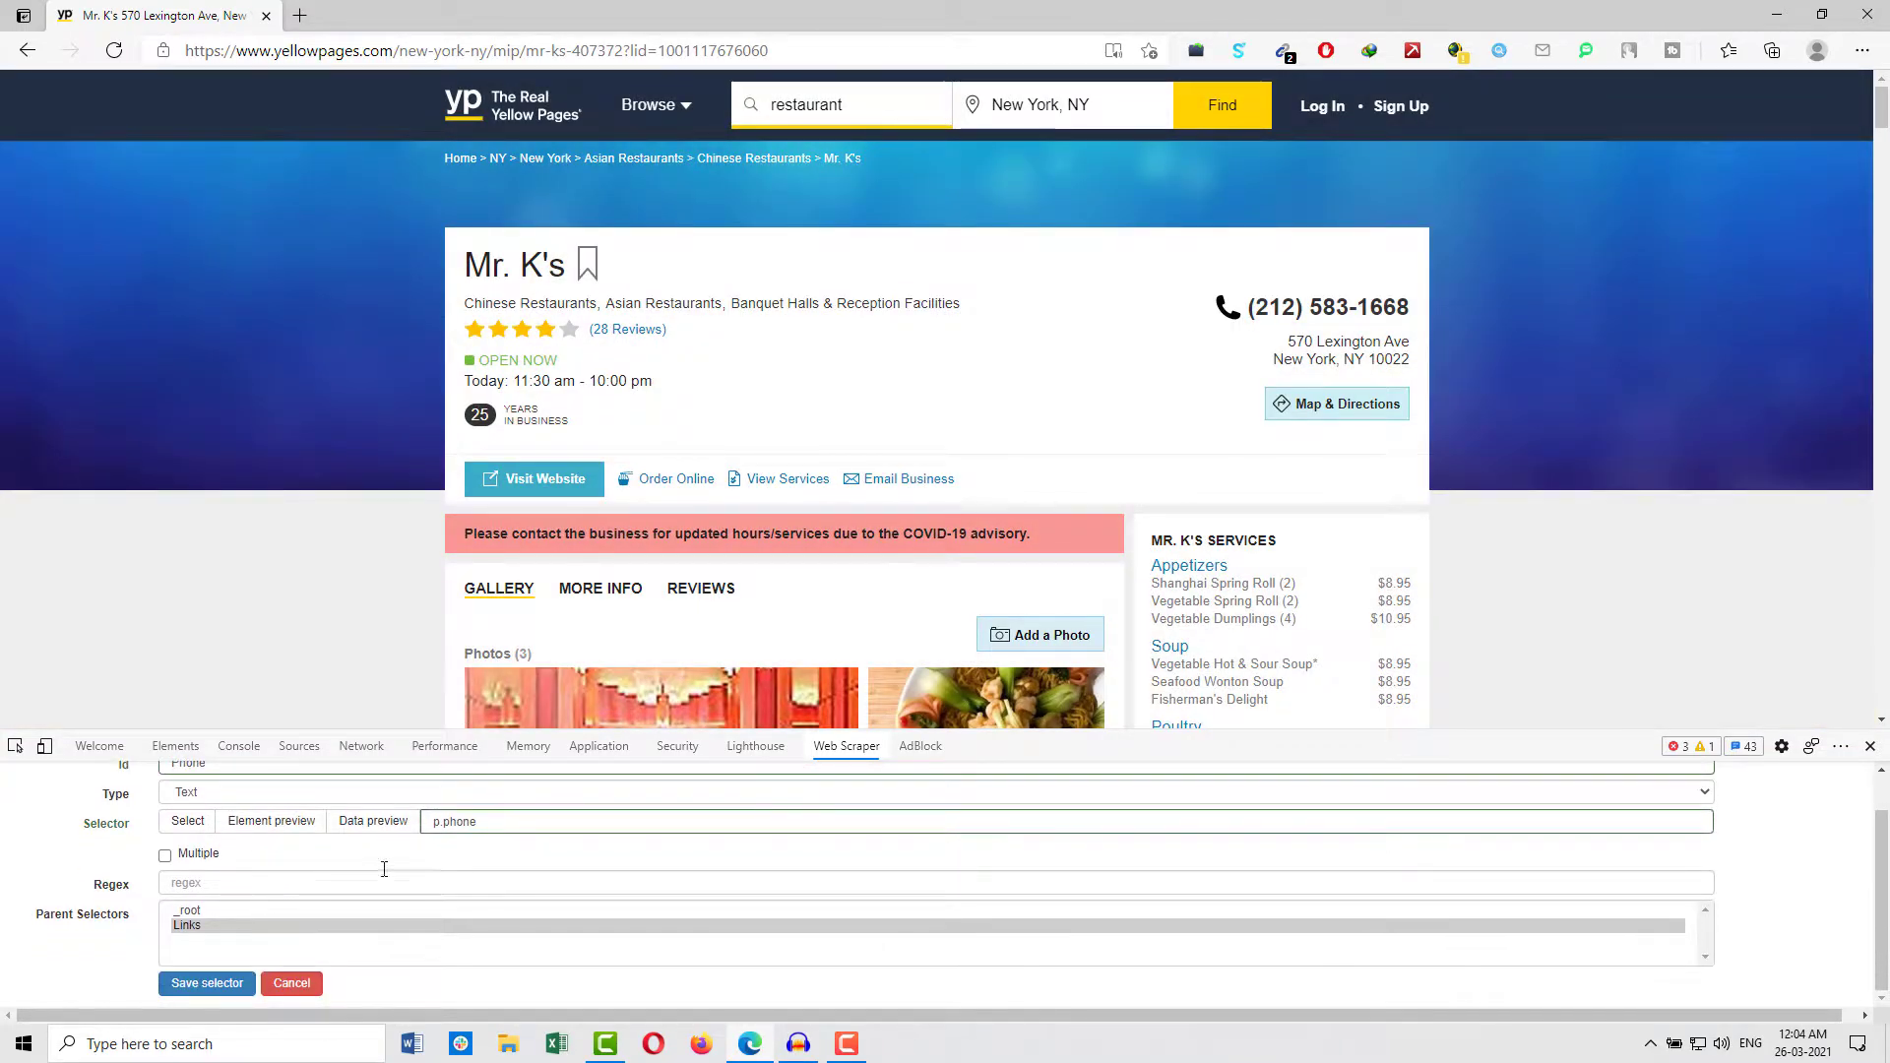
click(207, 982)
Add a selector with the id Website and the type Link, using the Visit Website button as its element.
click(68, 999)
click(232, 808)
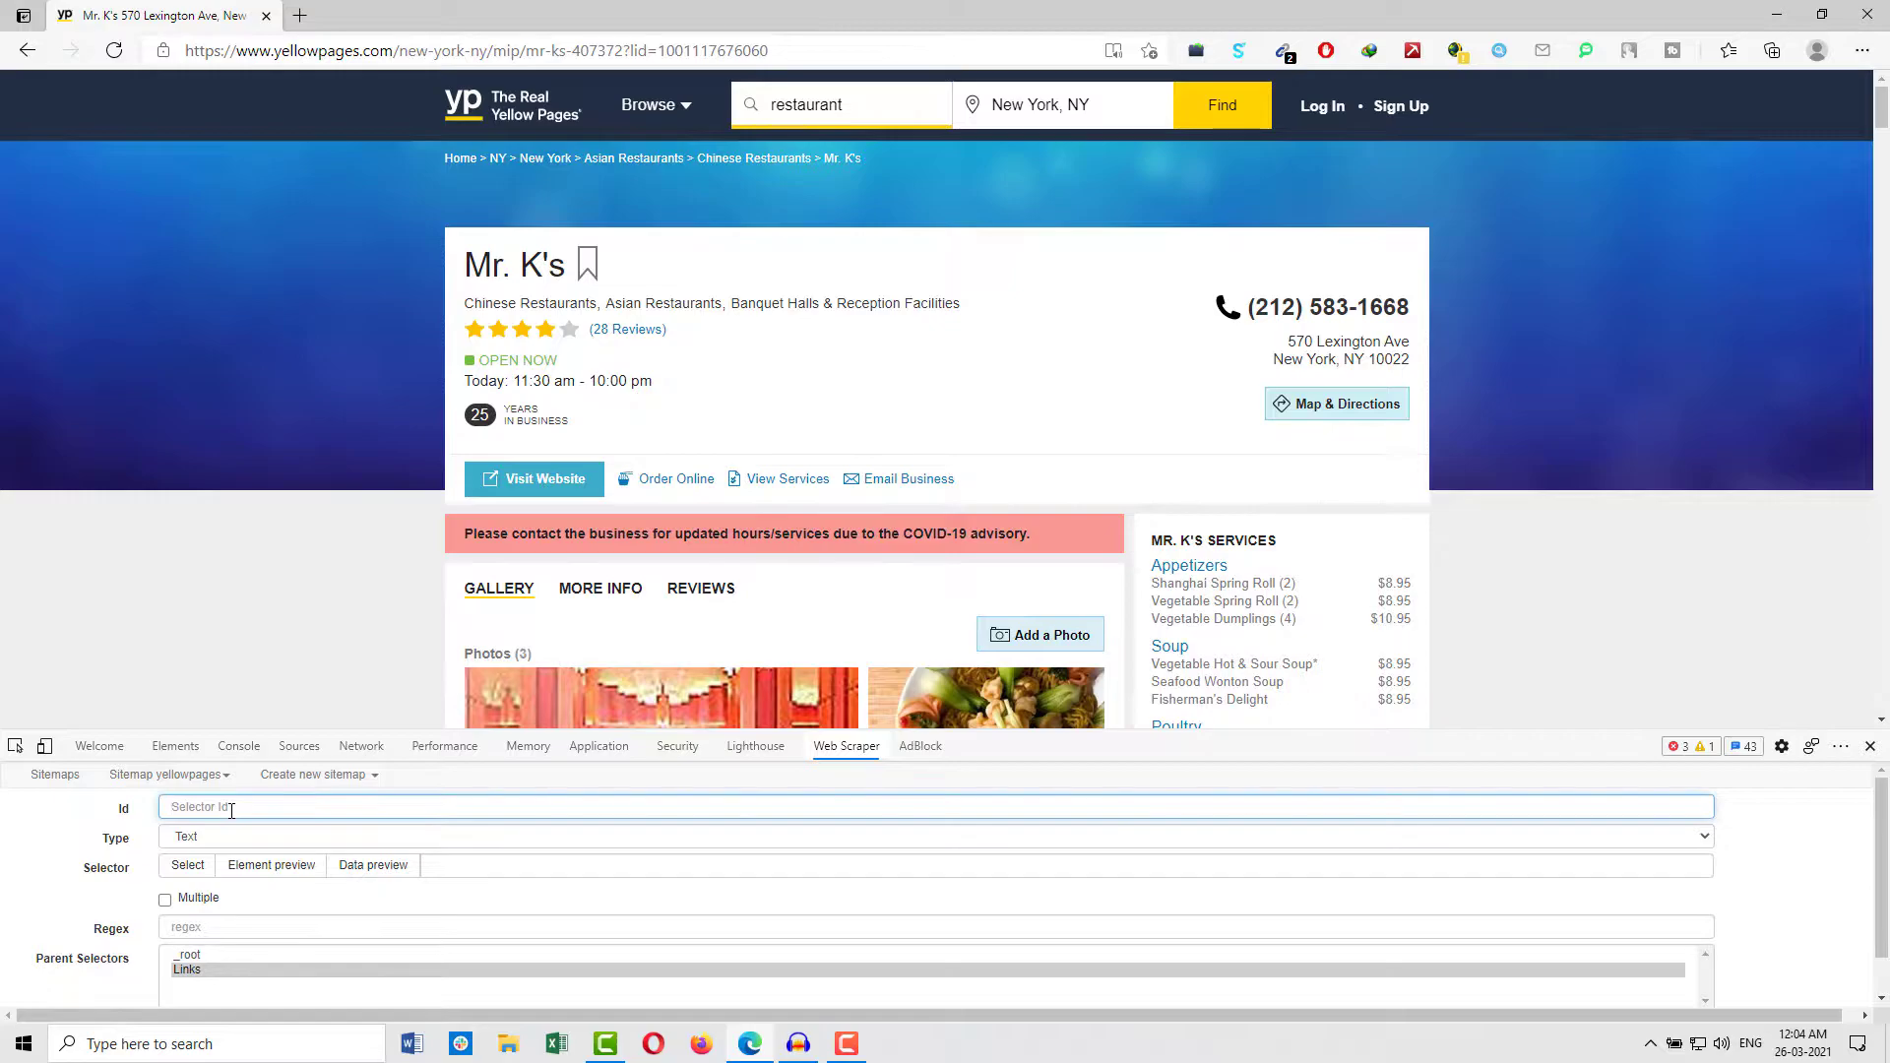
text(Website)
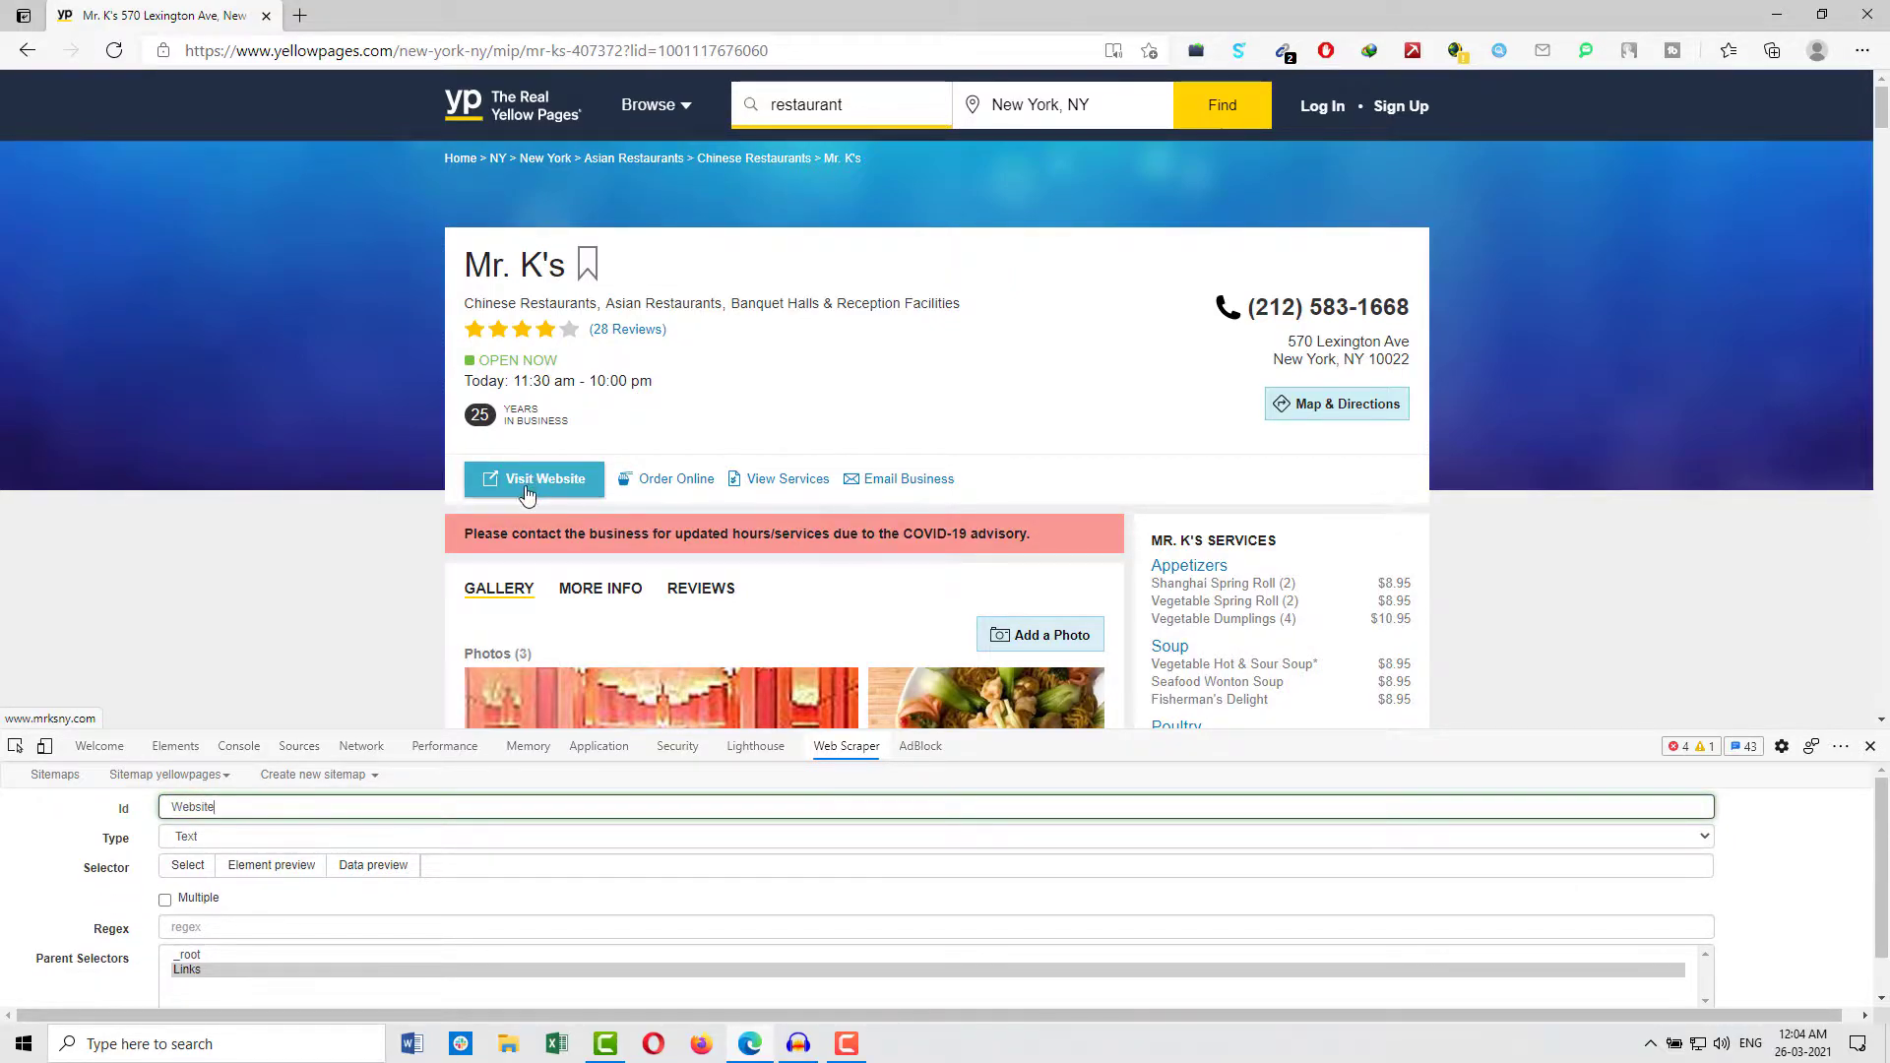
click(197, 836)
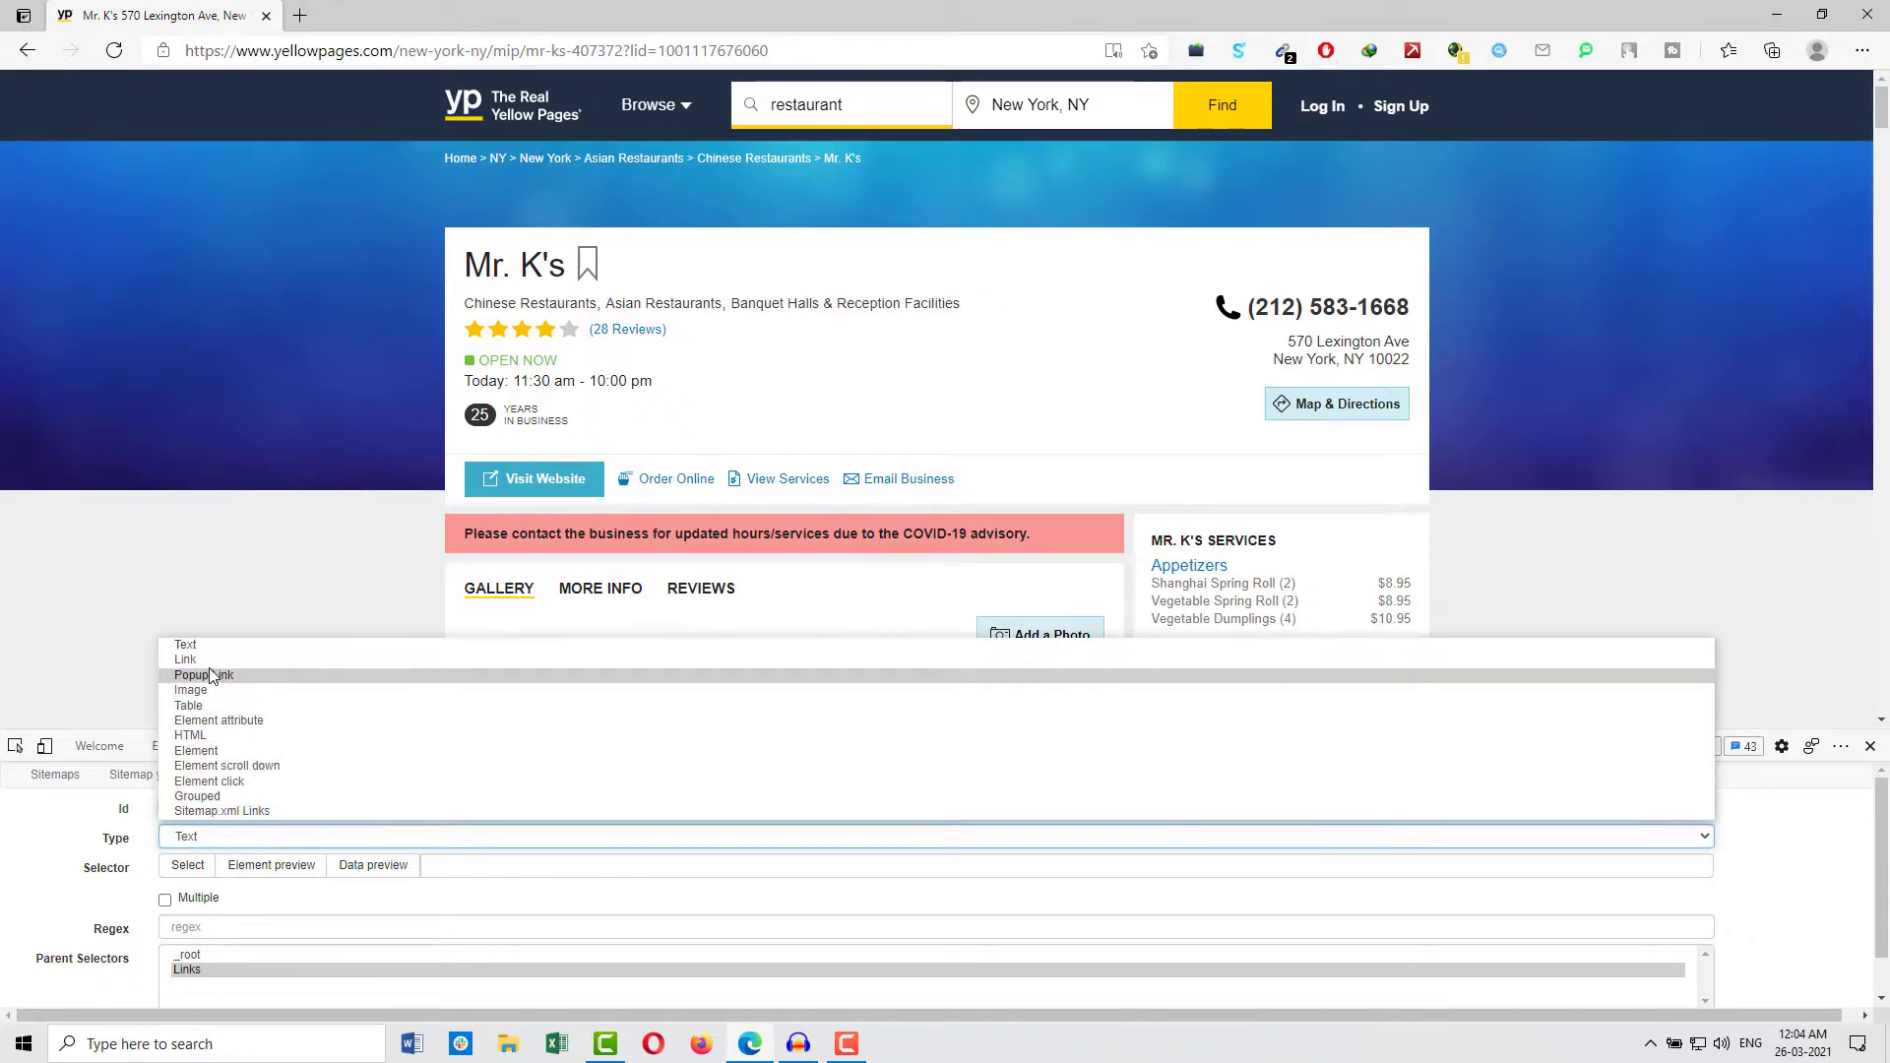
click(203, 662)
click(188, 865)
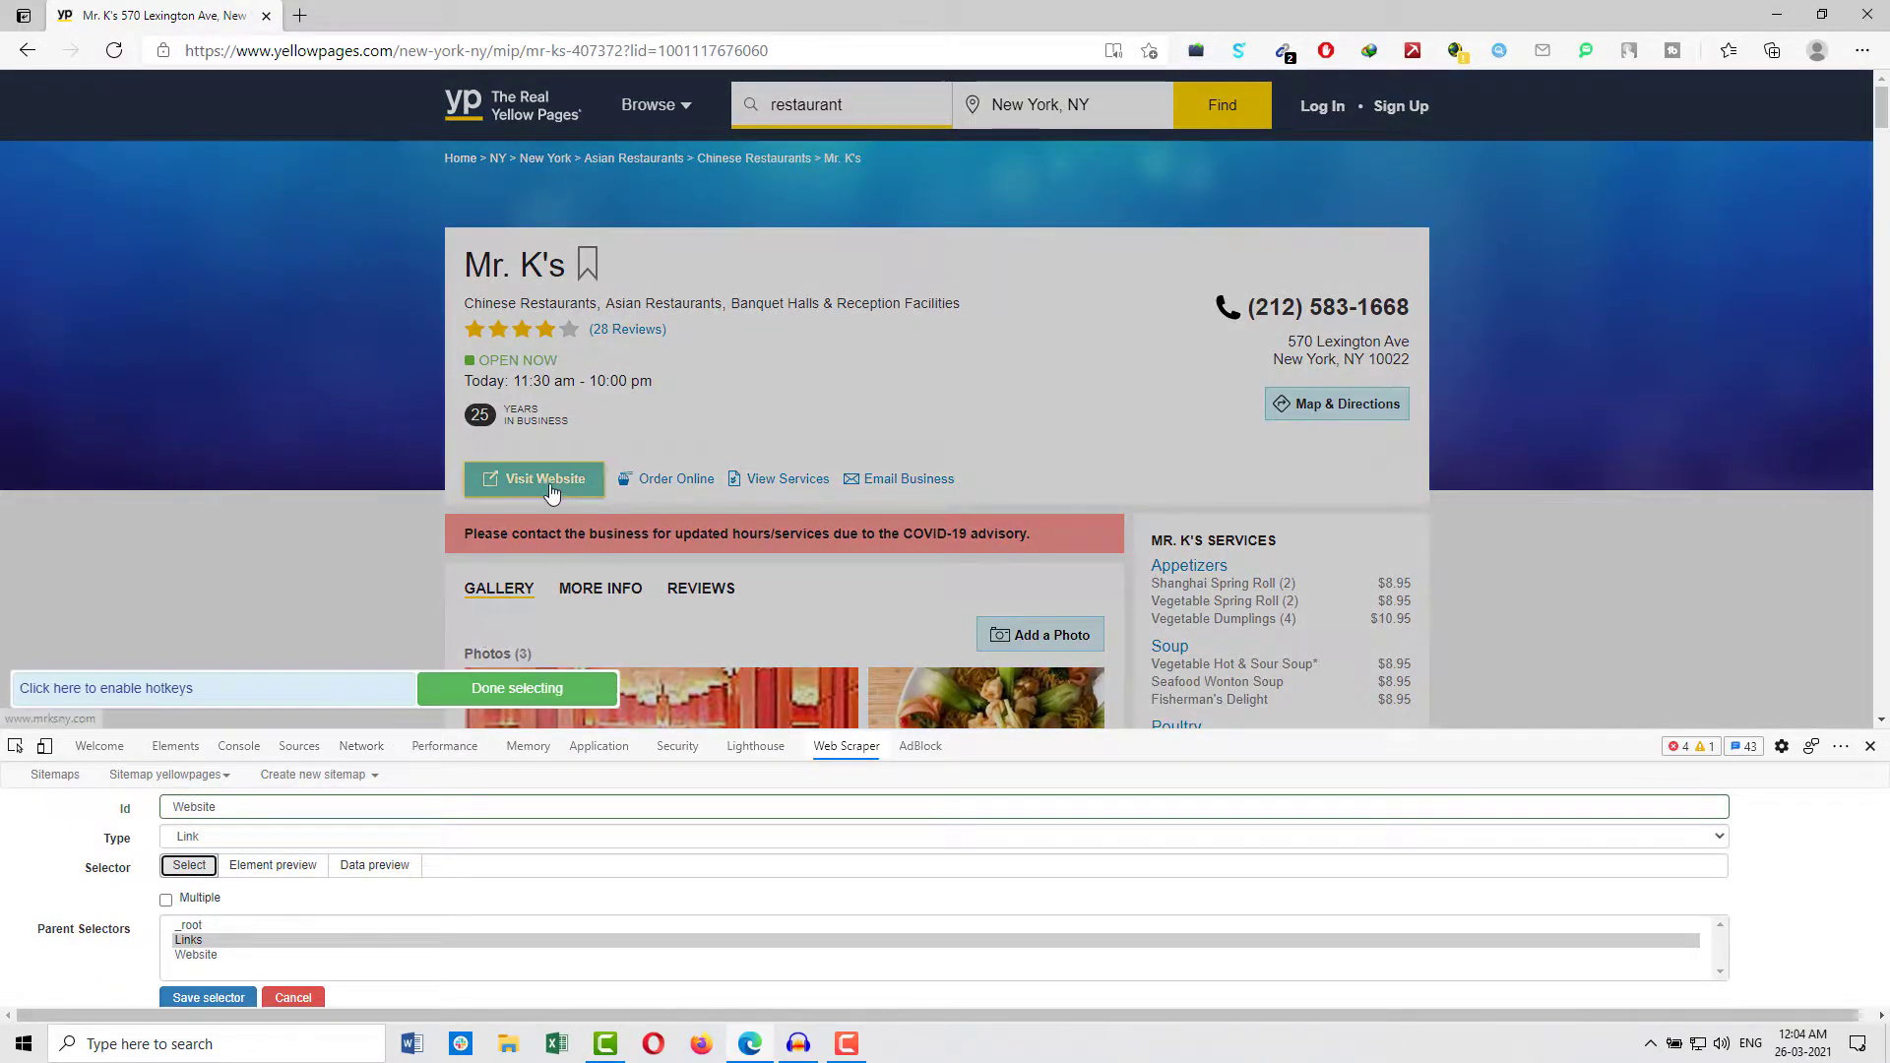
click(551, 489)
click(553, 679)
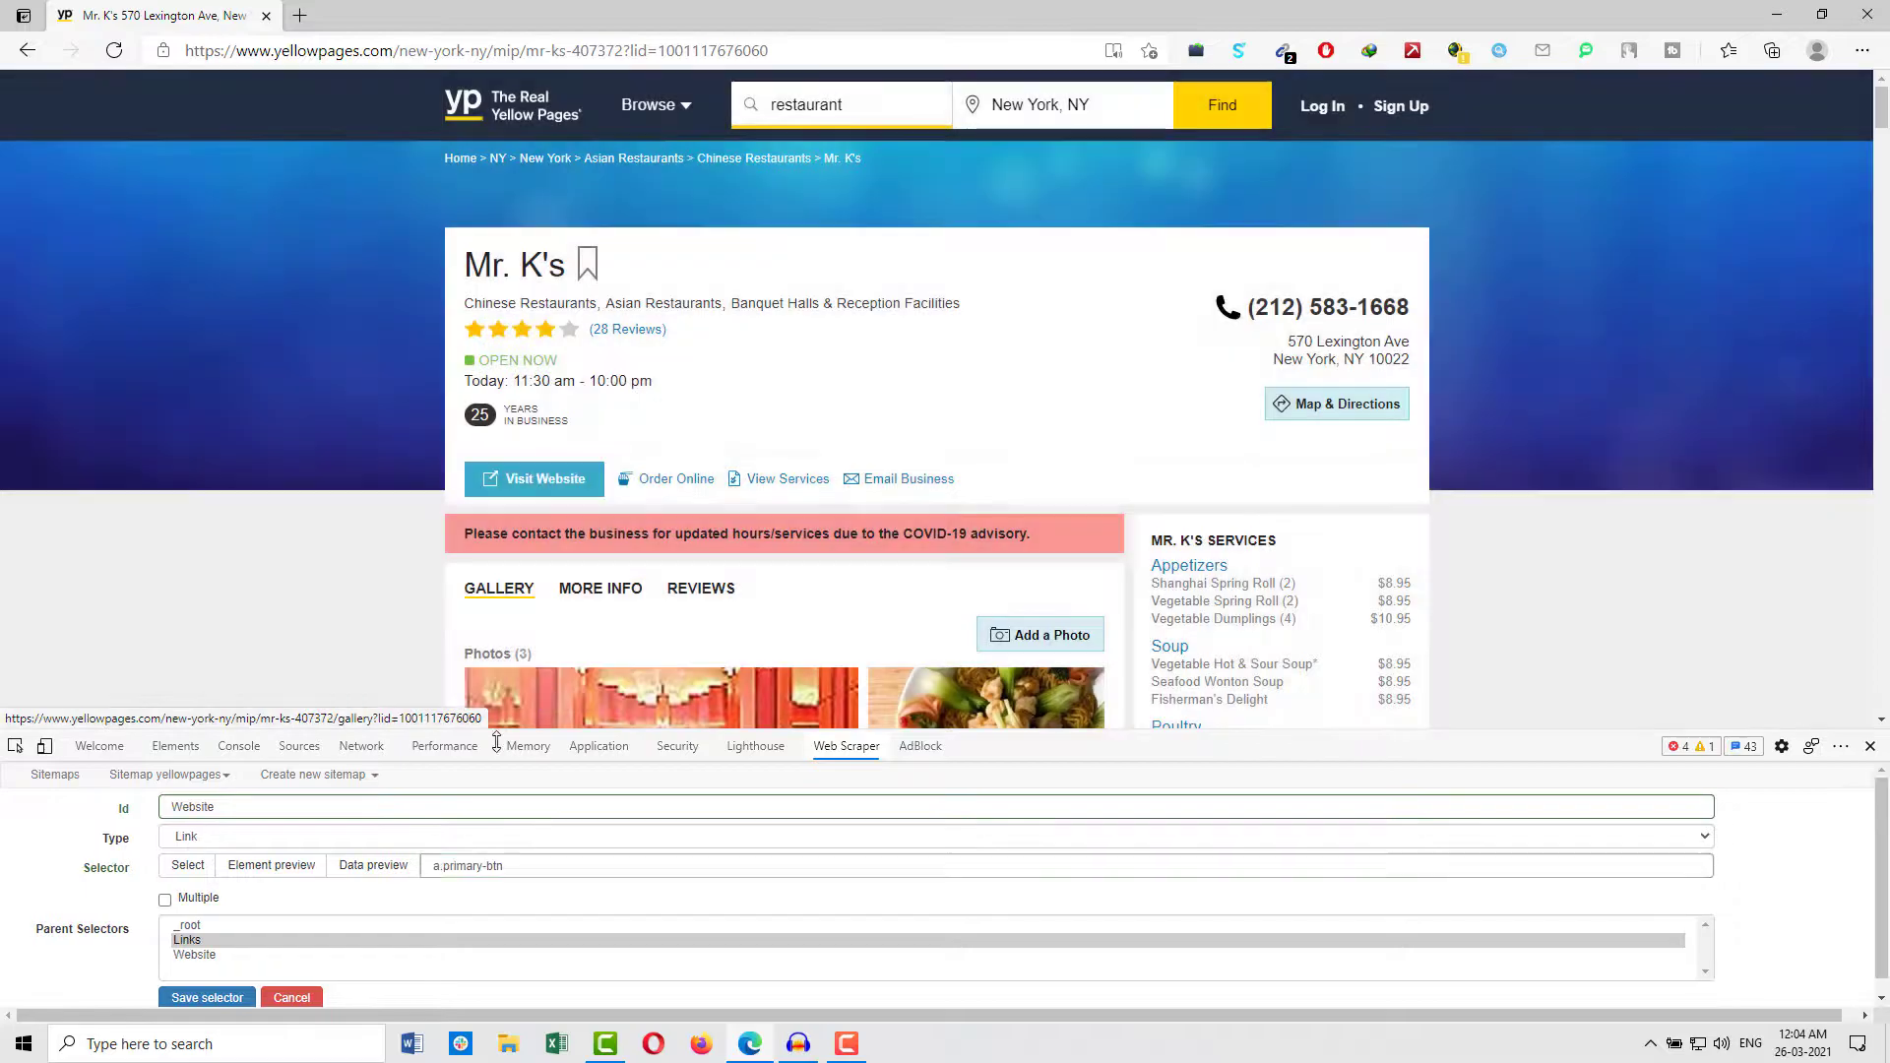
Preview the Website selector's element and its data, checking the link address and link text it extracts.
click(284, 866)
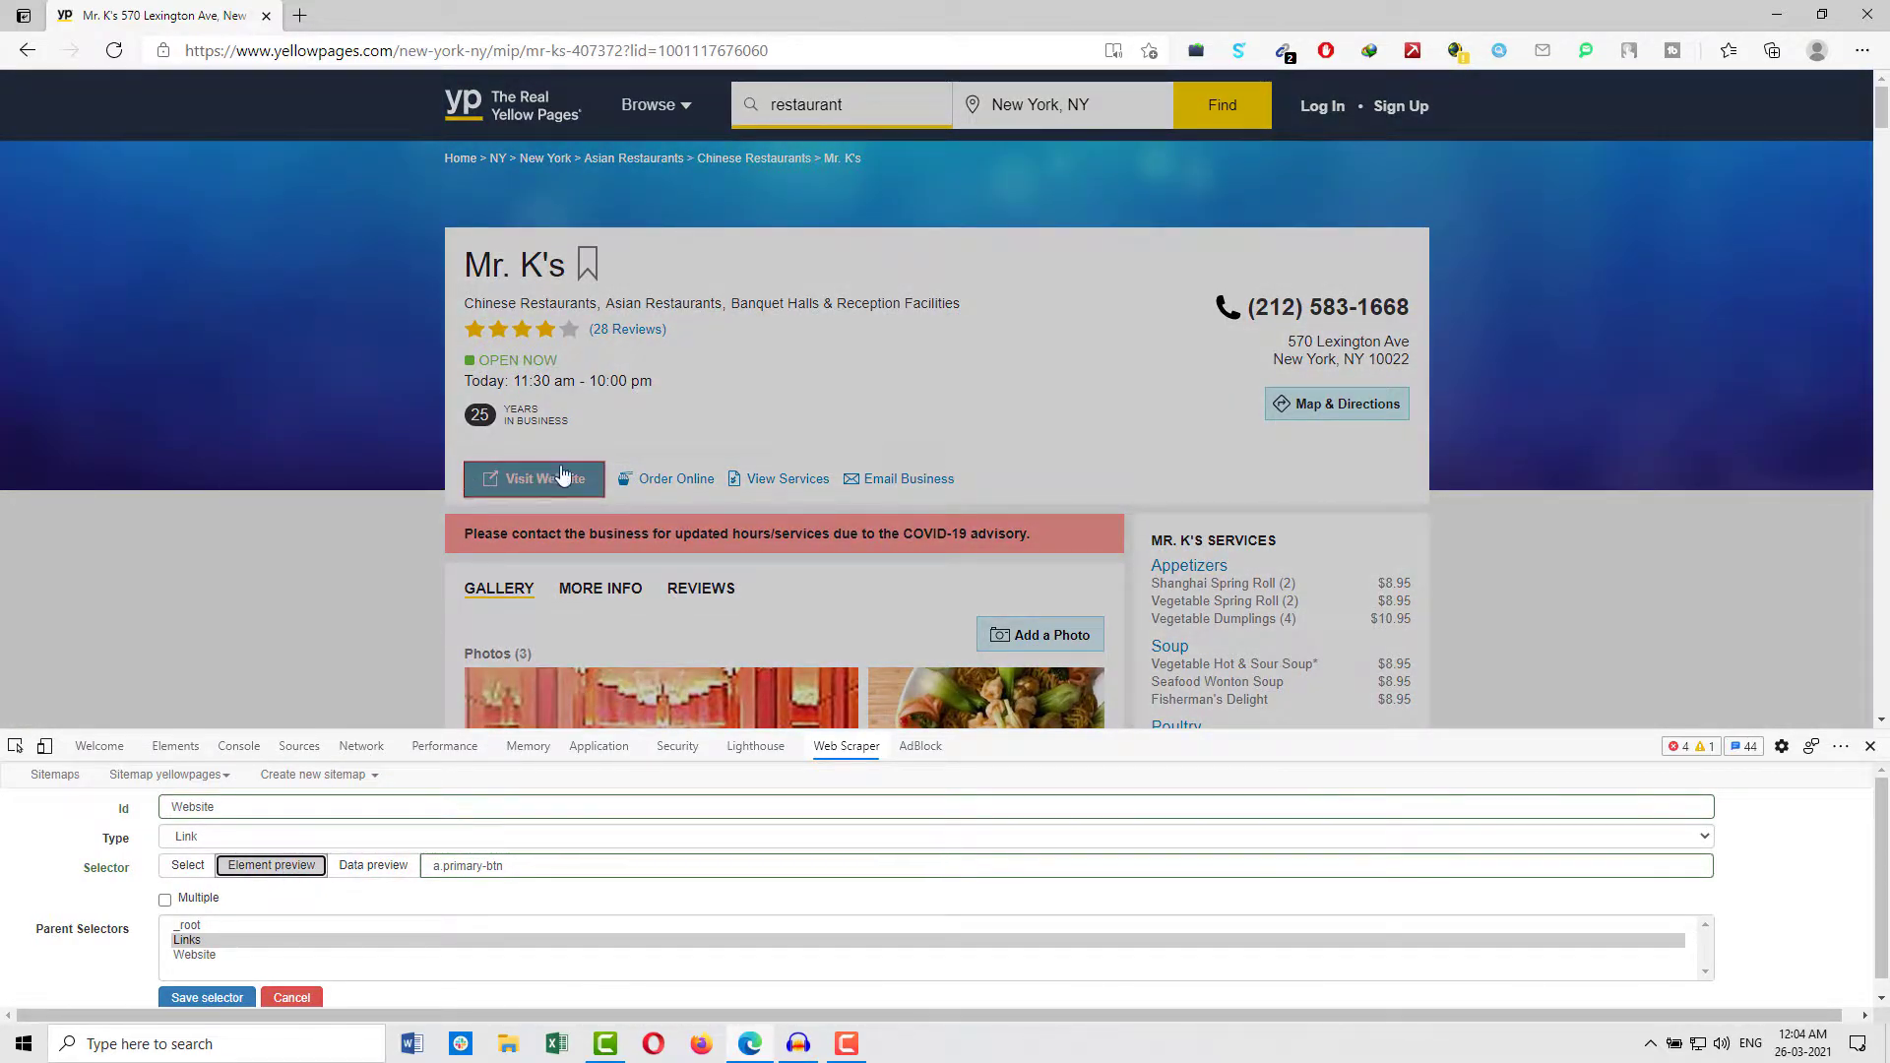
click(373, 865)
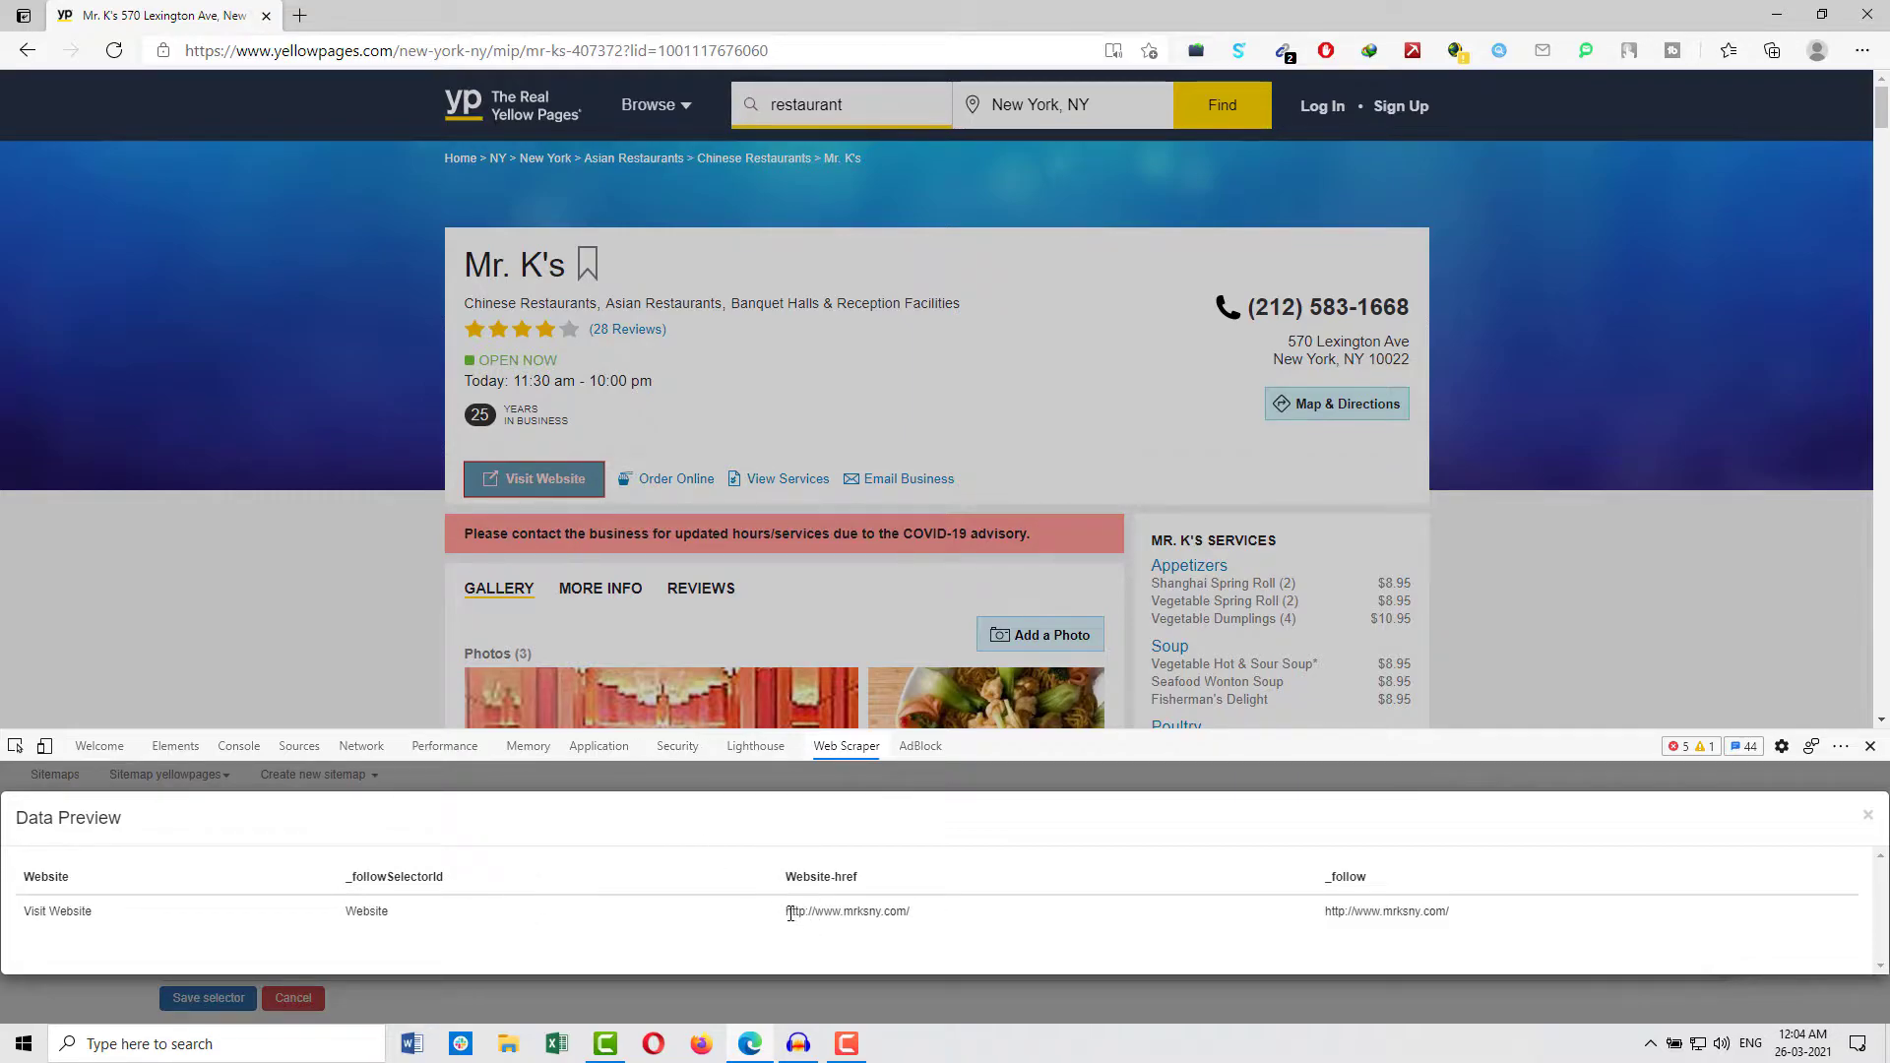
drag(788, 913, 913, 913)
click(800, 870)
drag(32, 913, 27, 915)
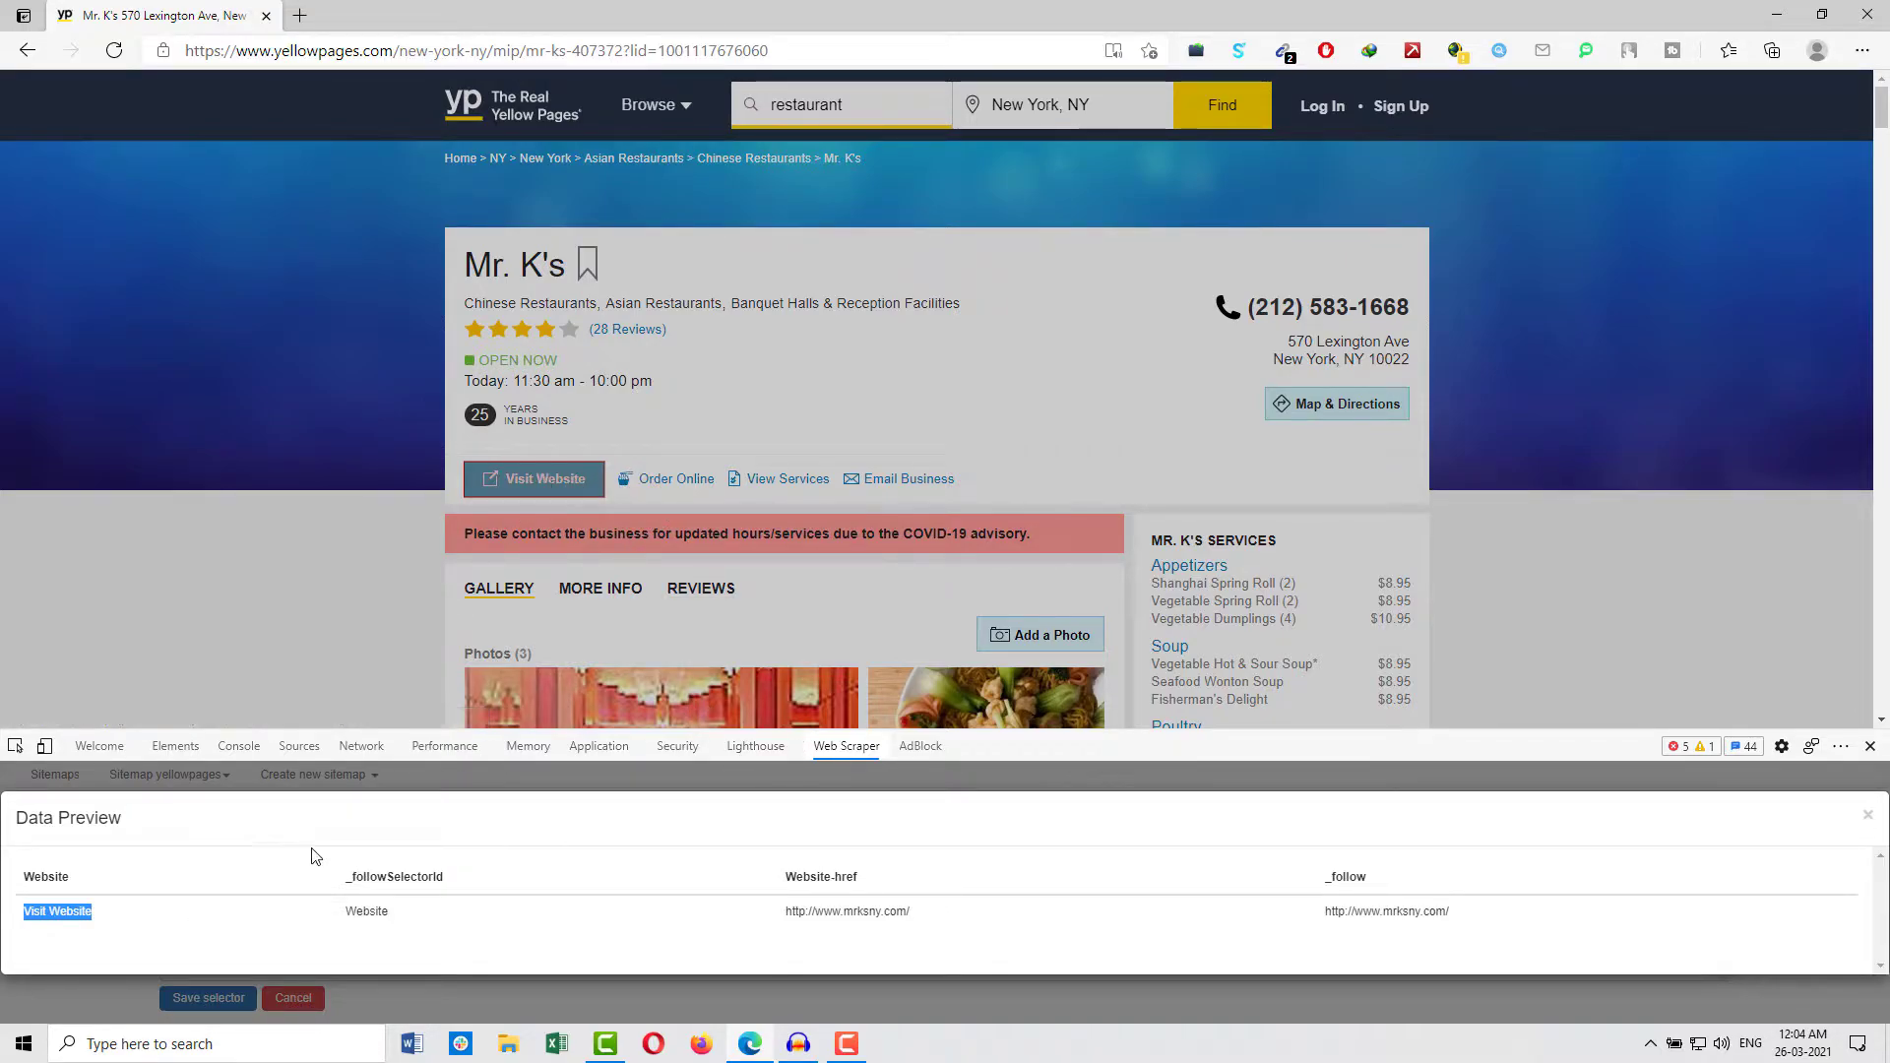
click(1868, 816)
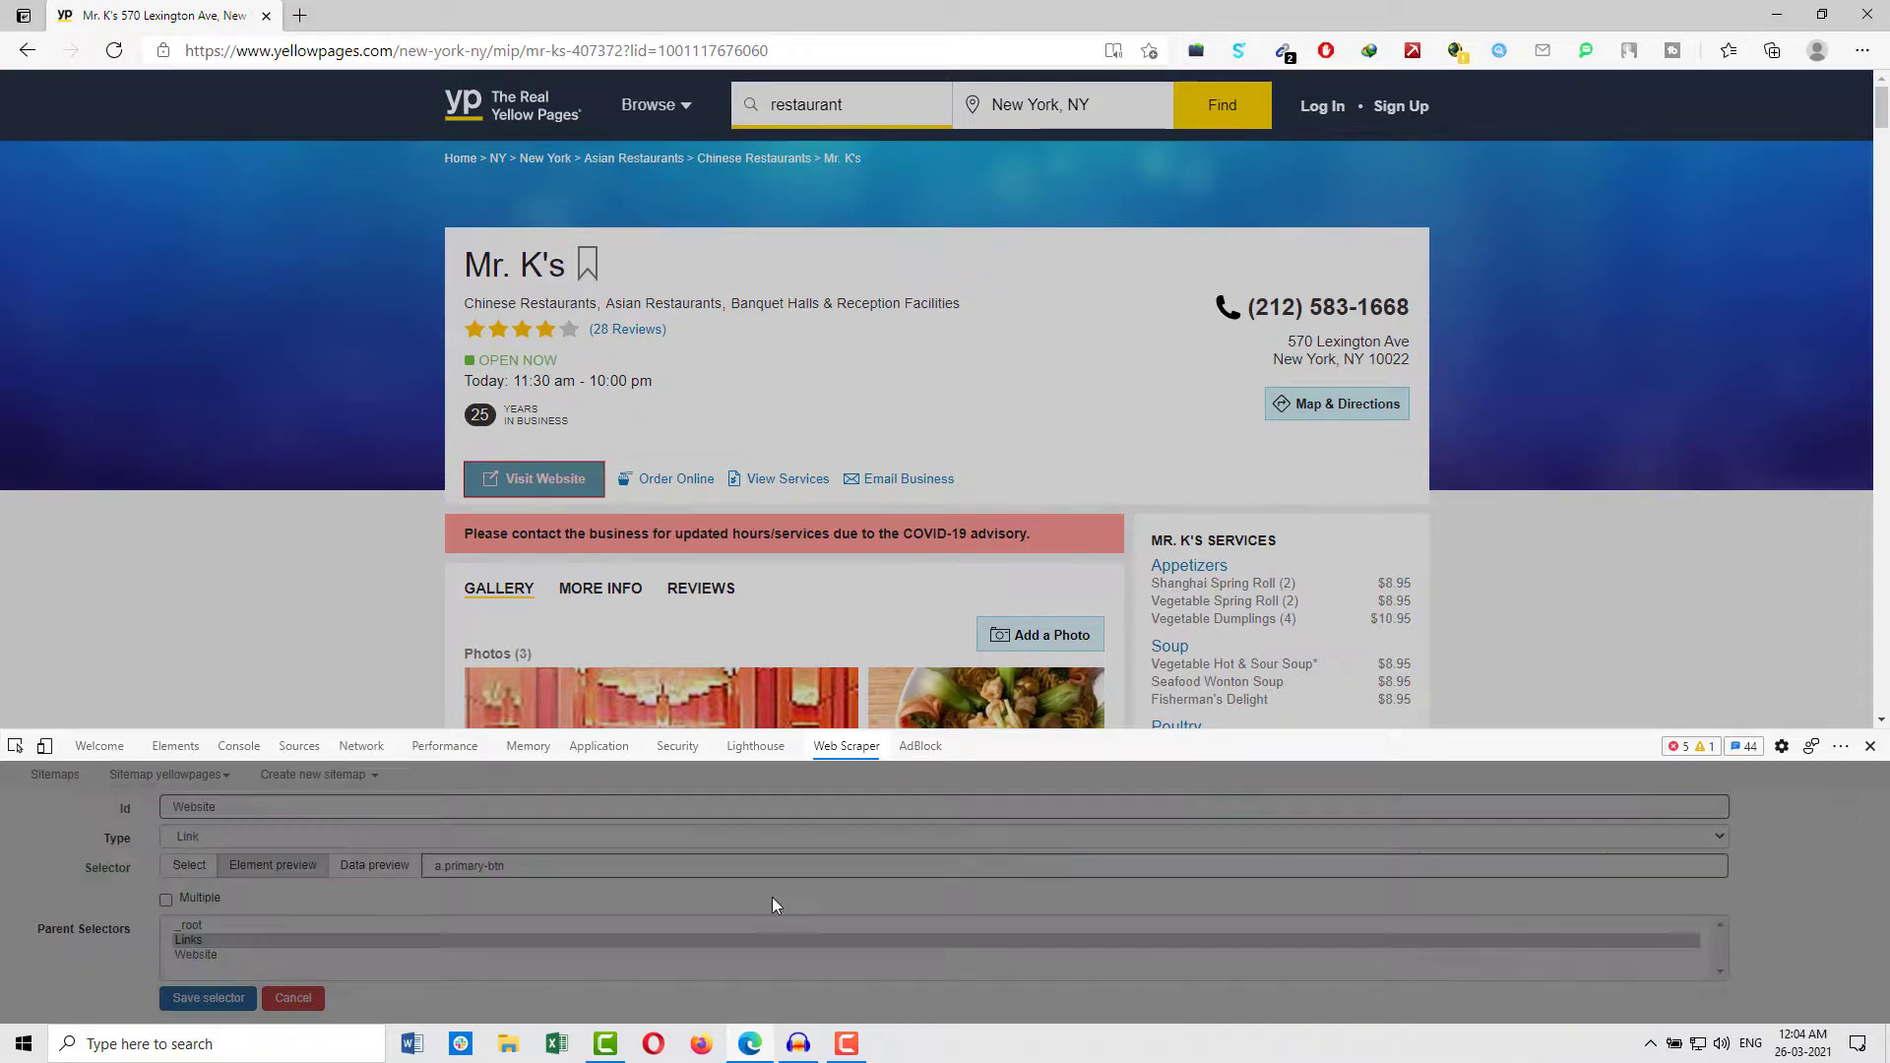
Save the Website selector, and add and save a Text selector with the id Address that targets the restaurant's street address.
click(207, 997)
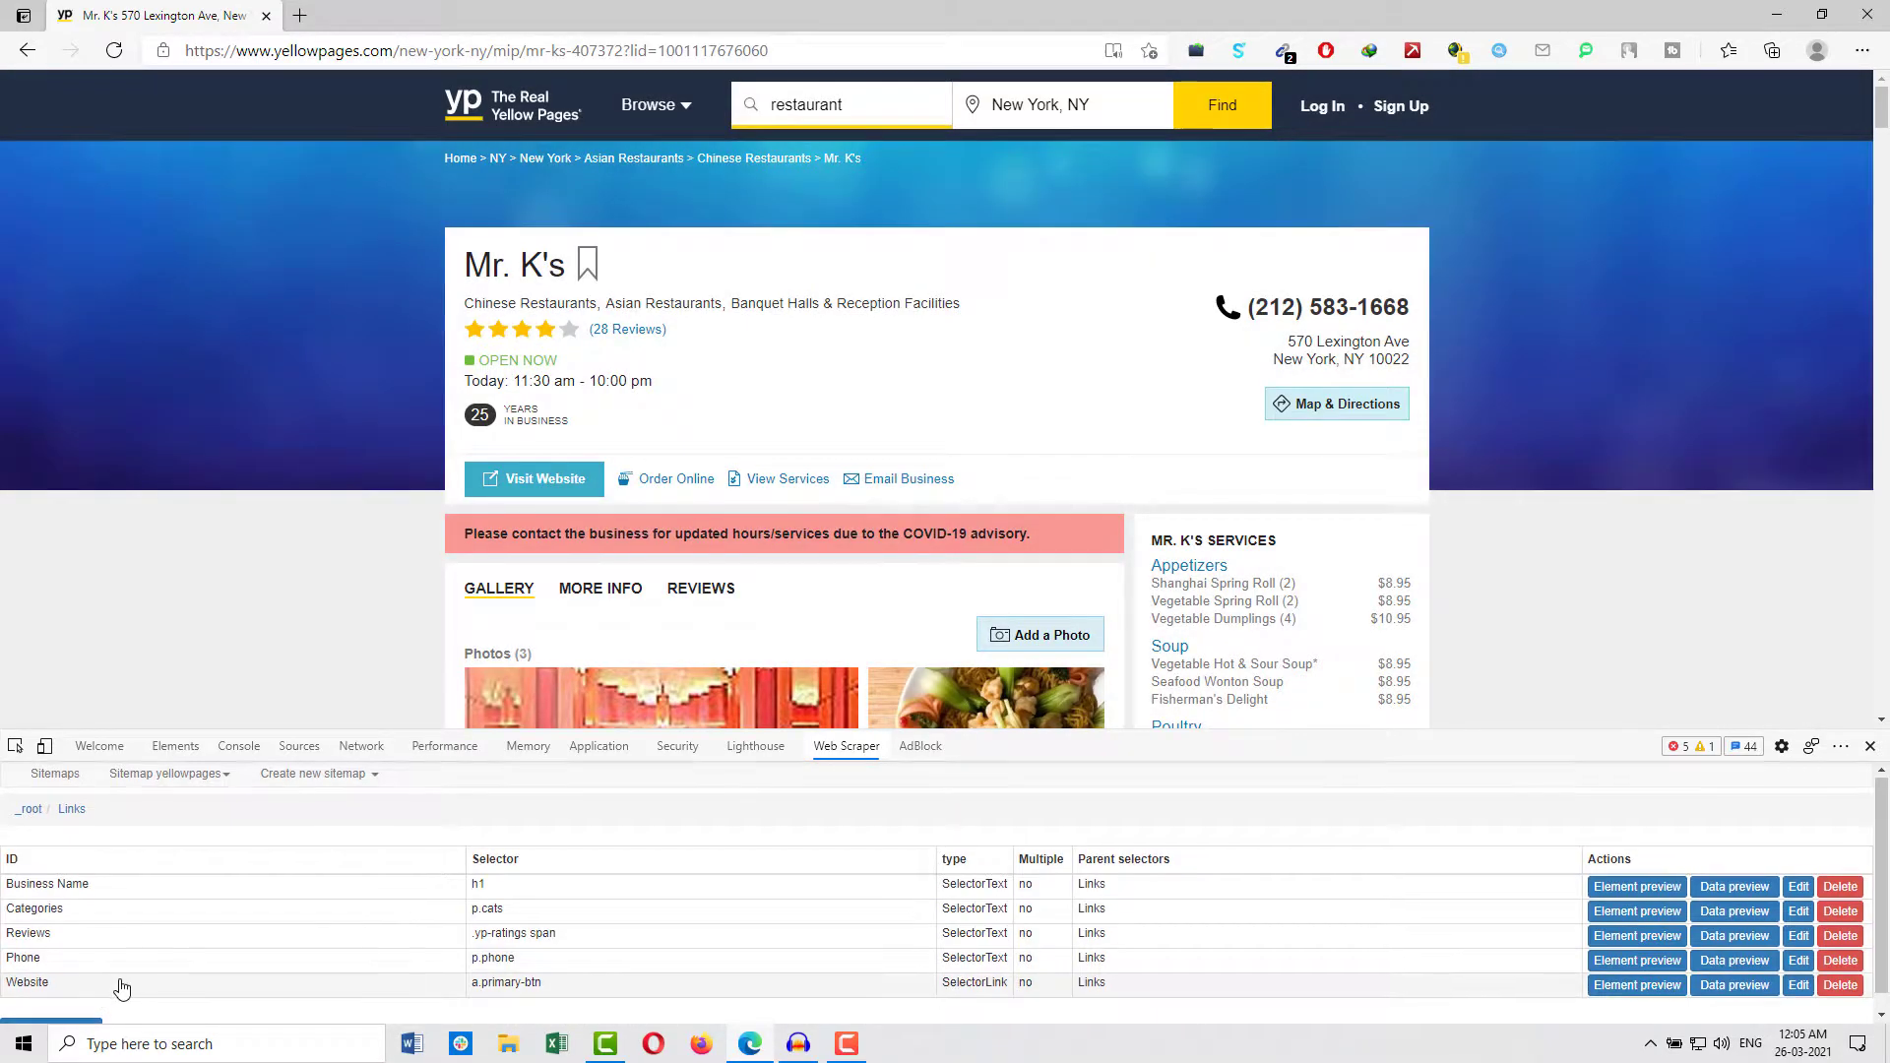
scroll(123, 990, down, 1)
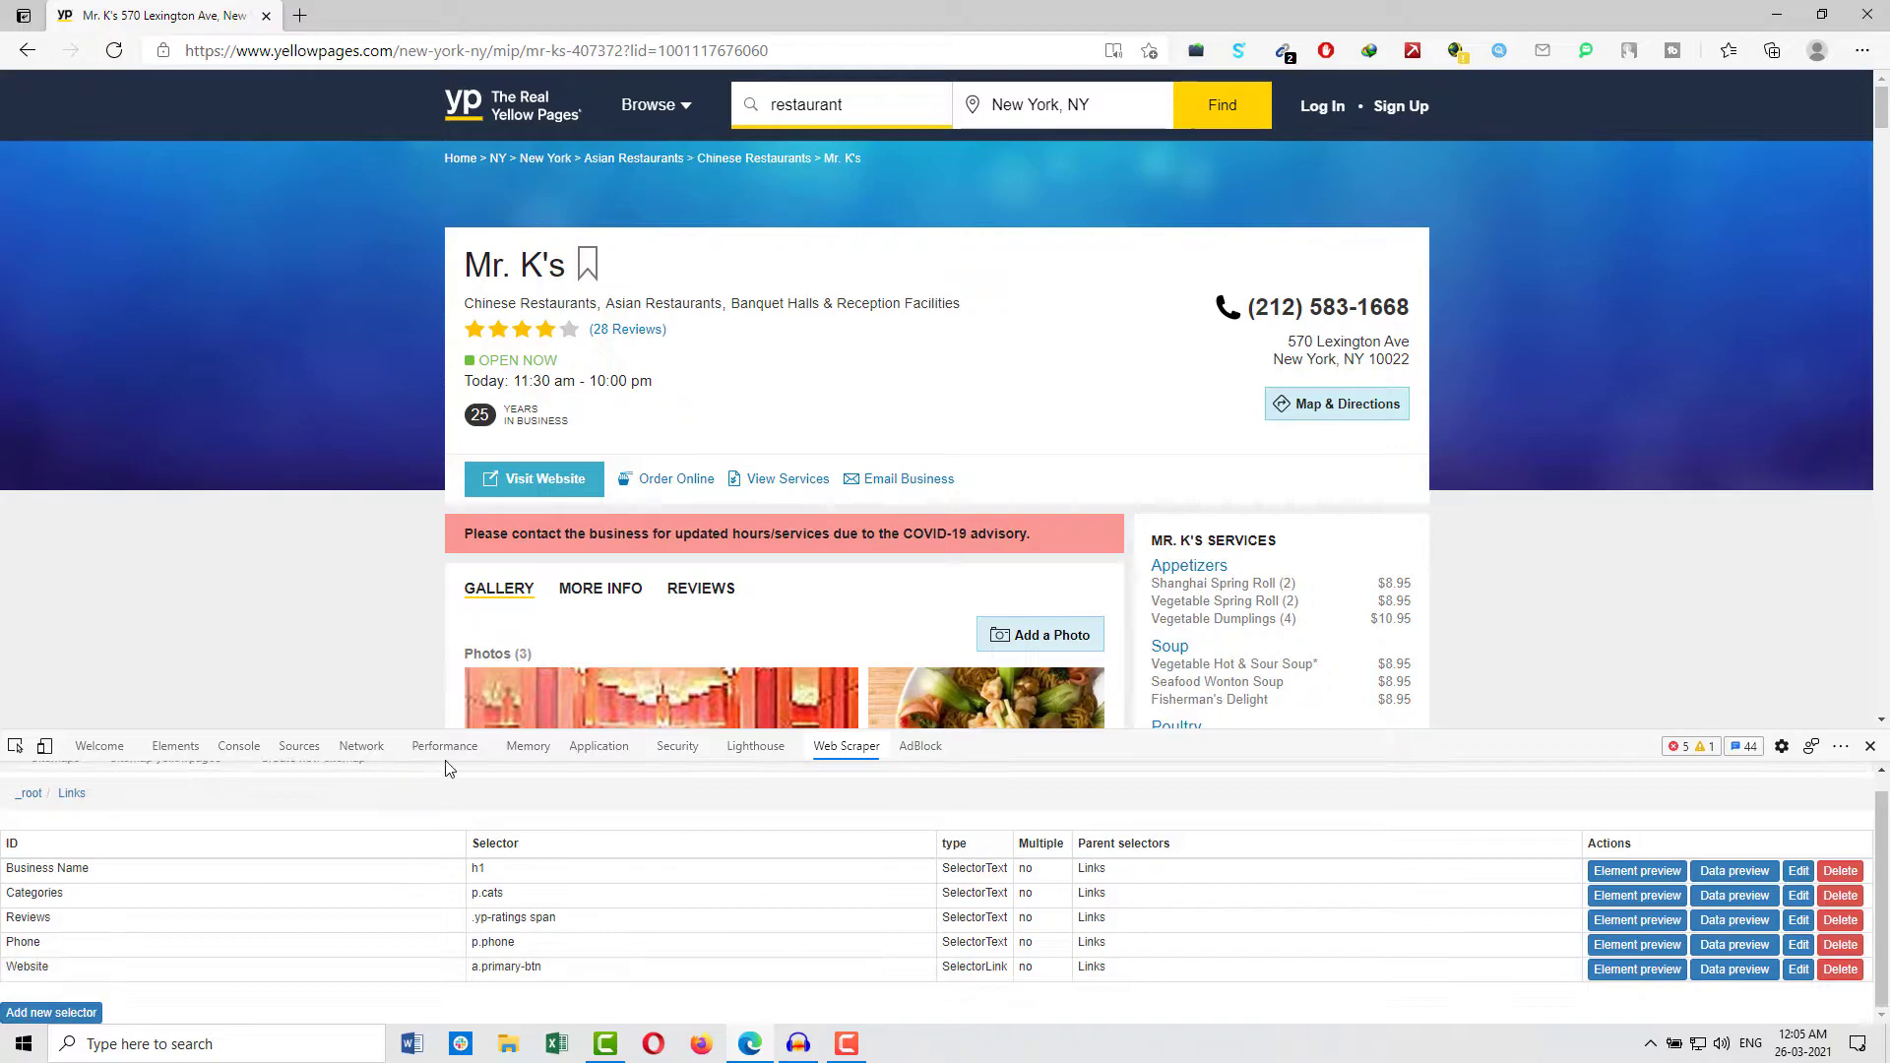
click(52, 1014)
text(Adrees)
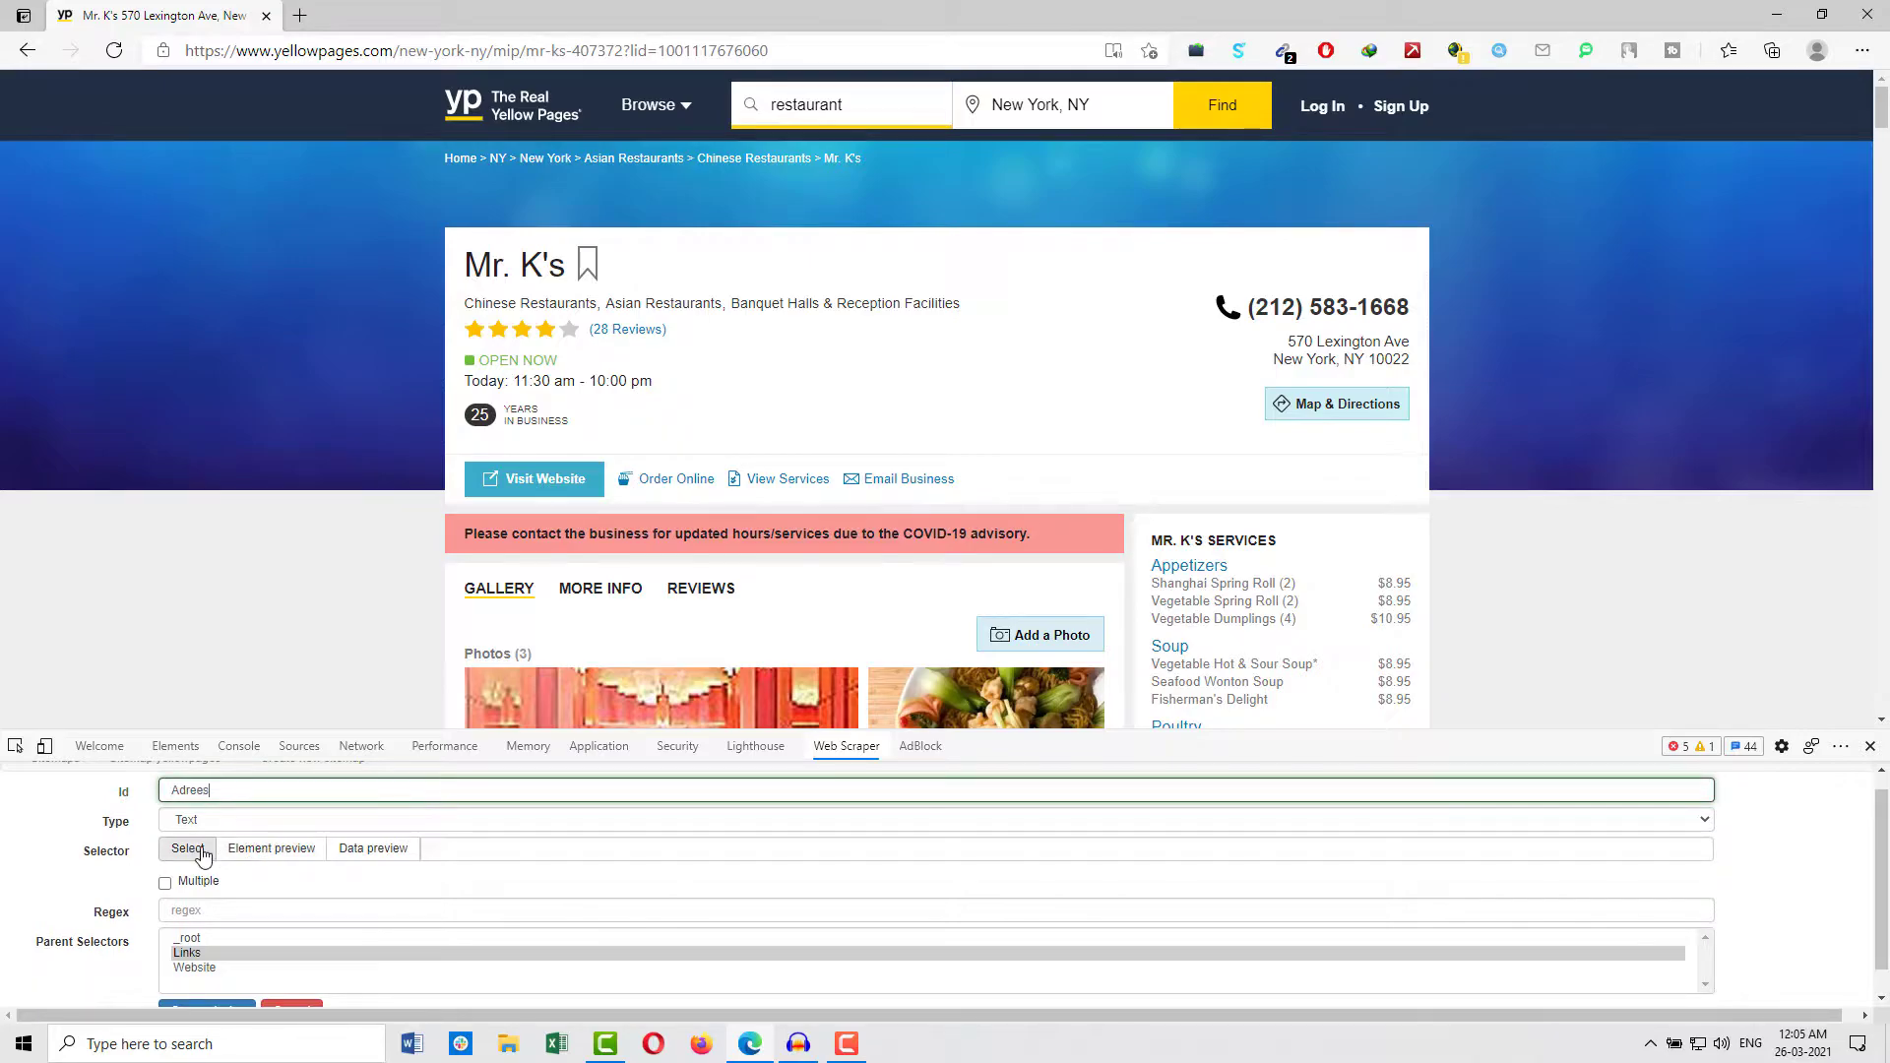
click(187, 848)
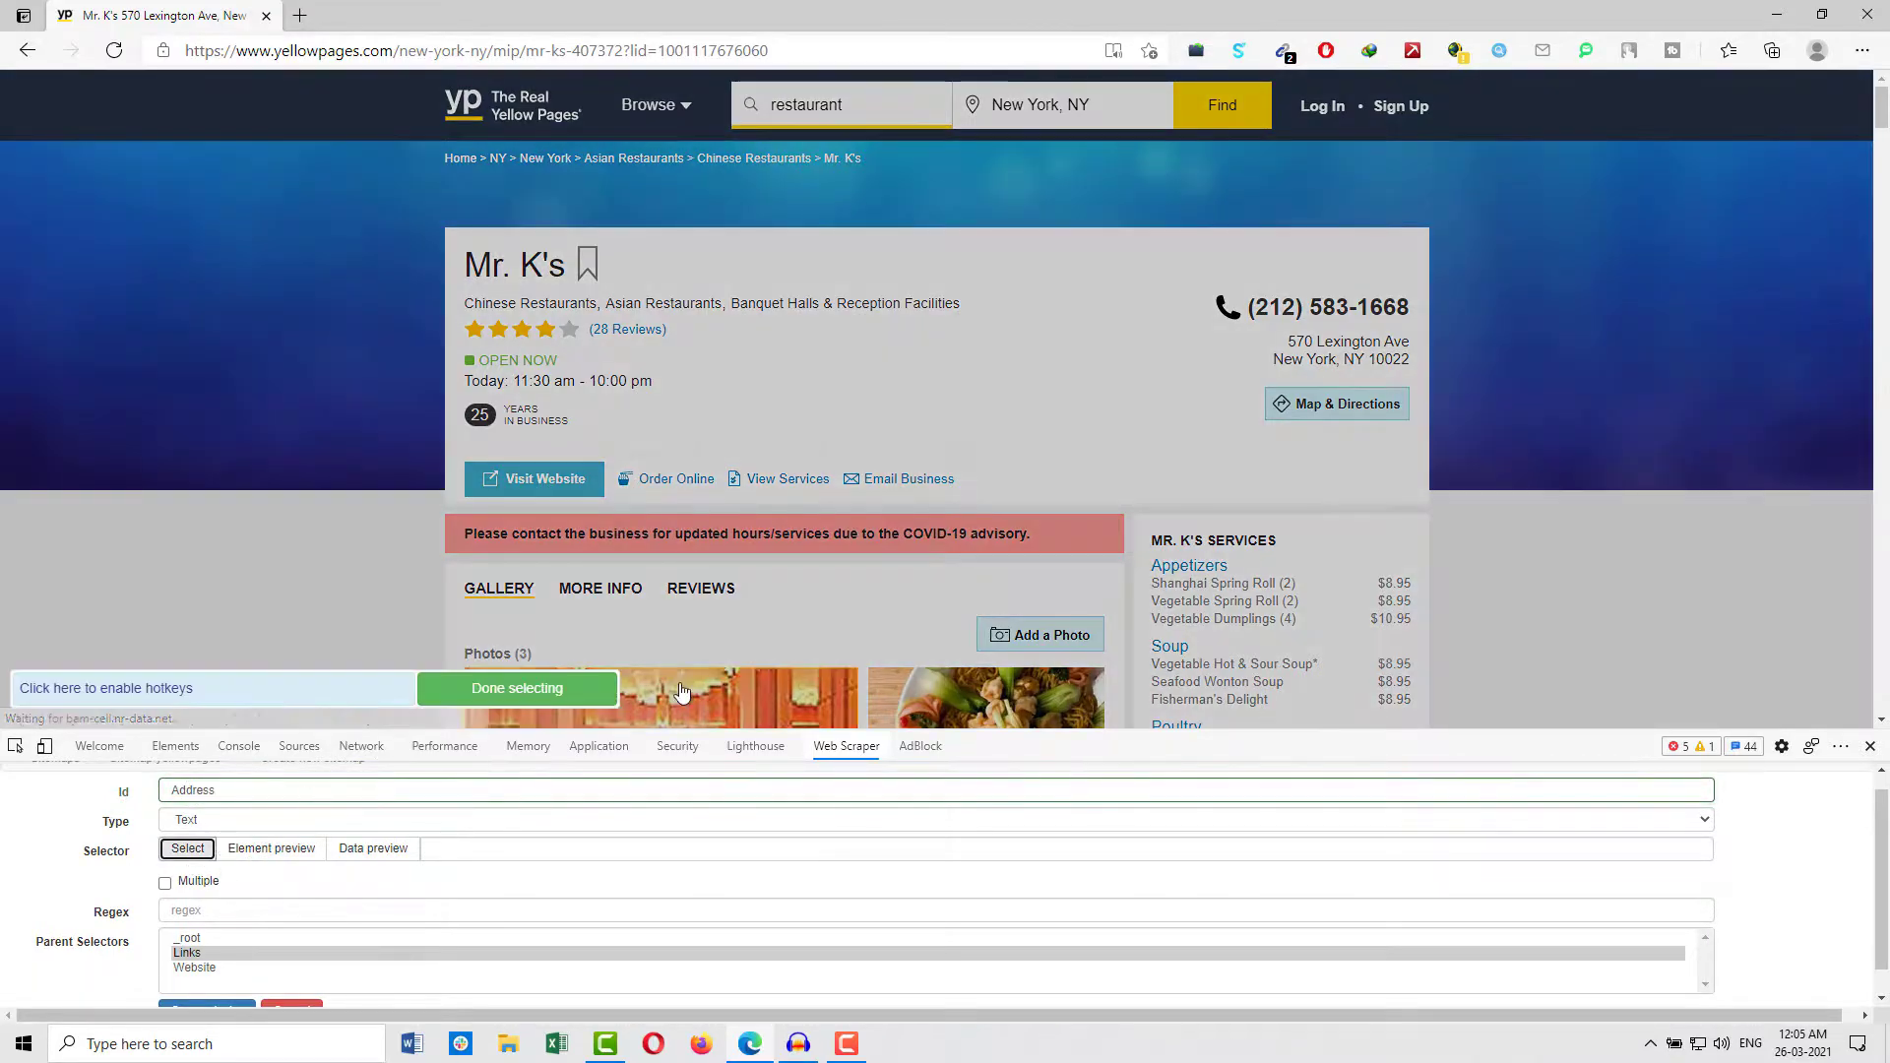
click(1232, 354)
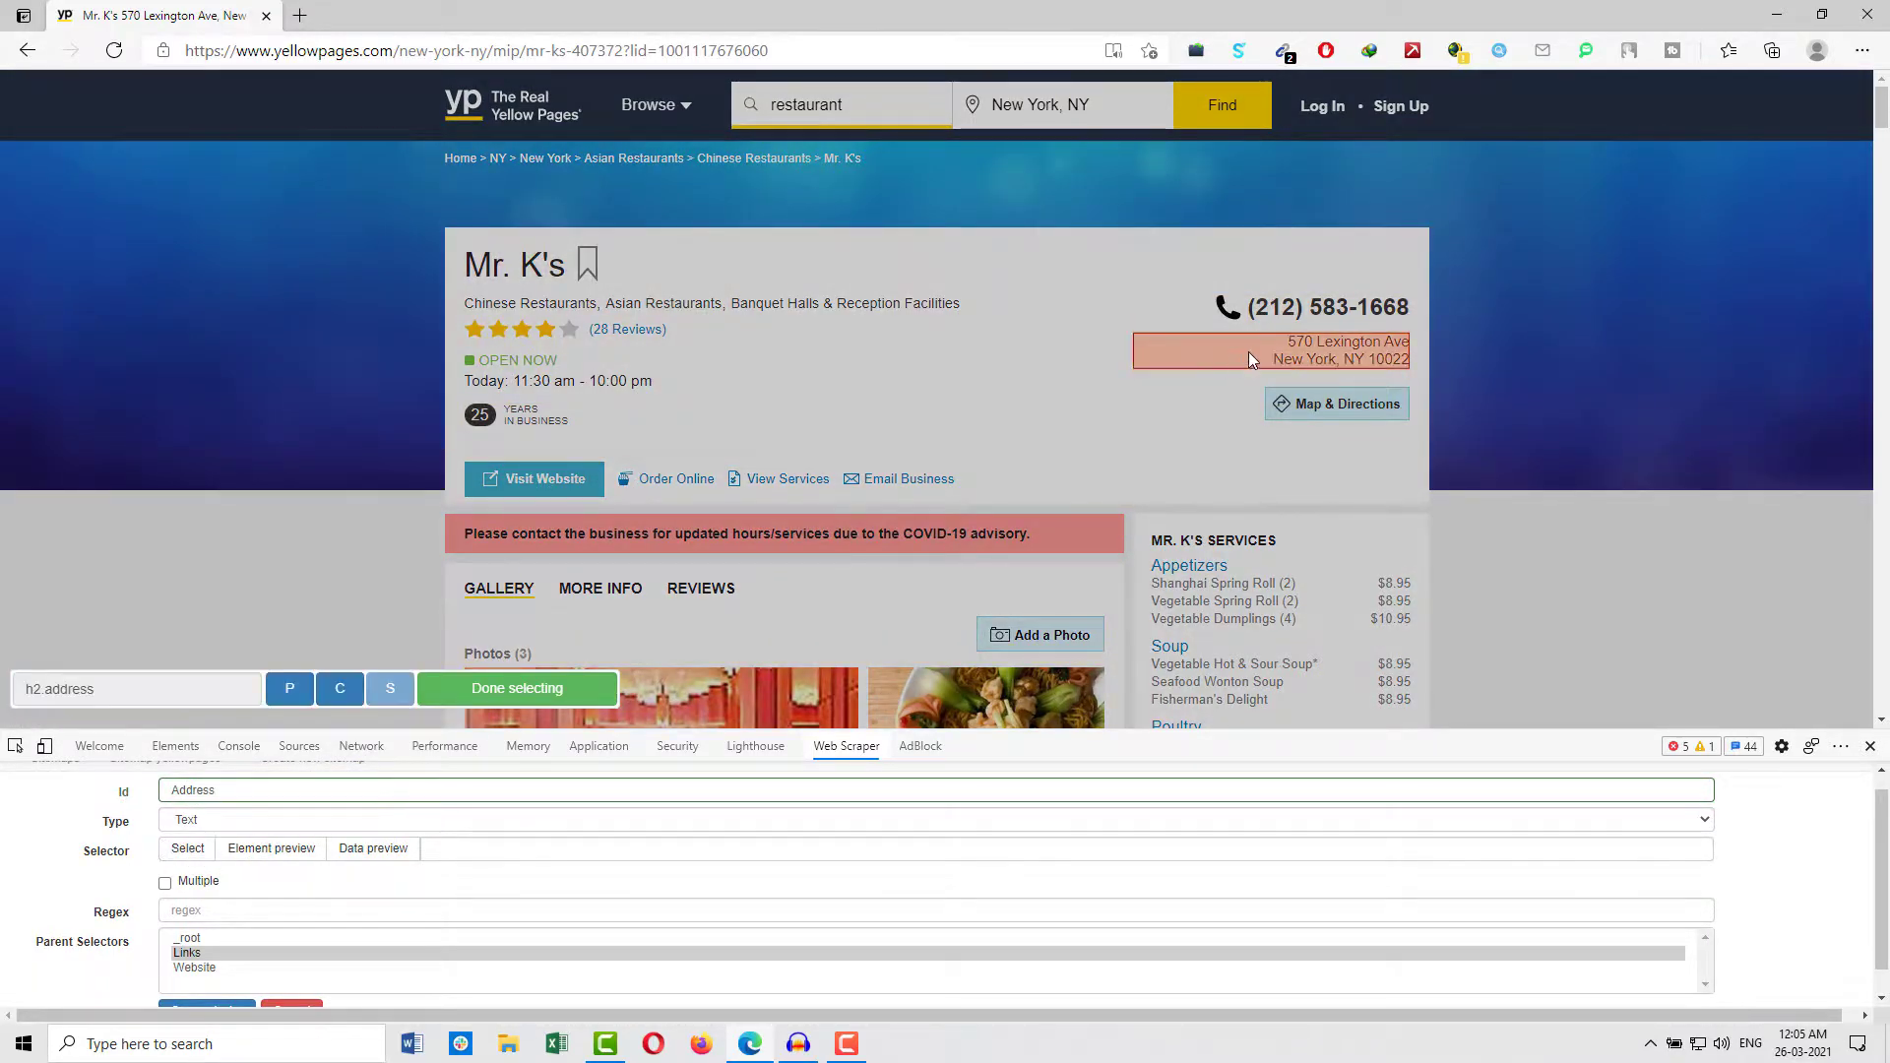
click(548, 689)
scroll(207, 975, down, 1)
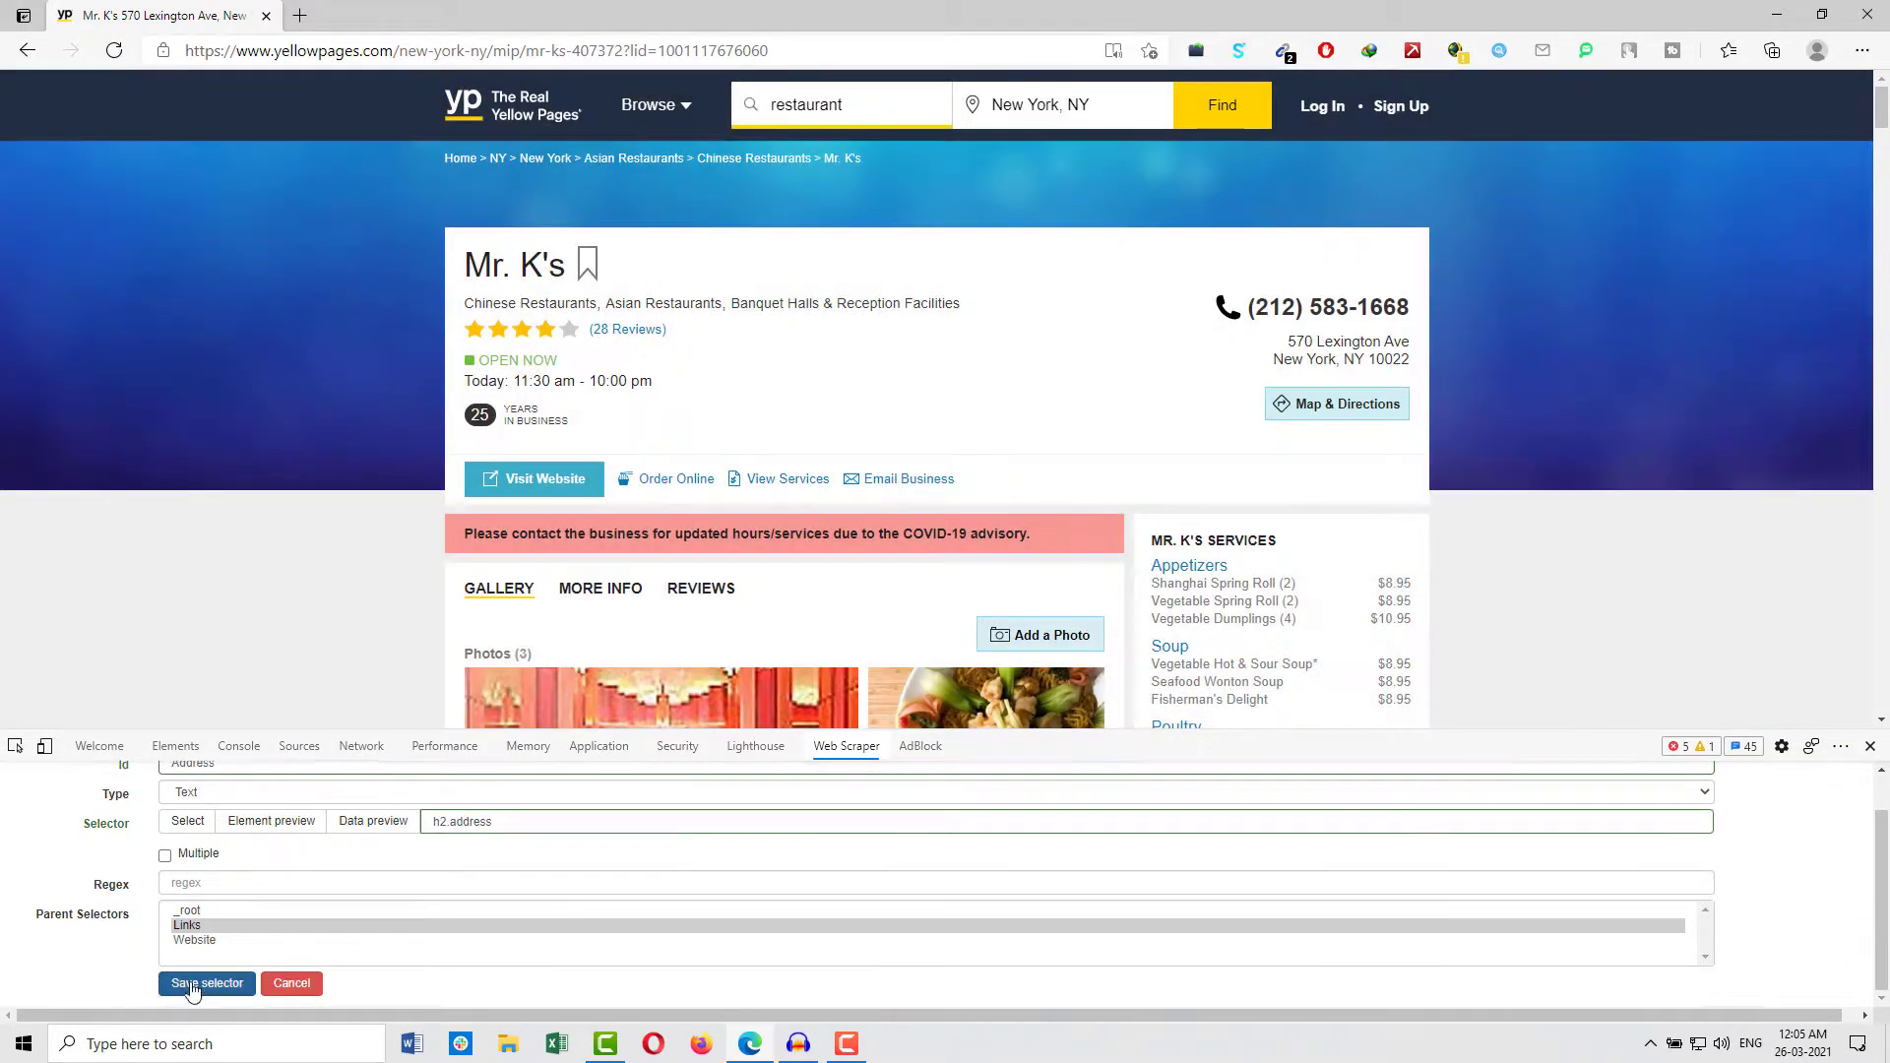
click(207, 982)
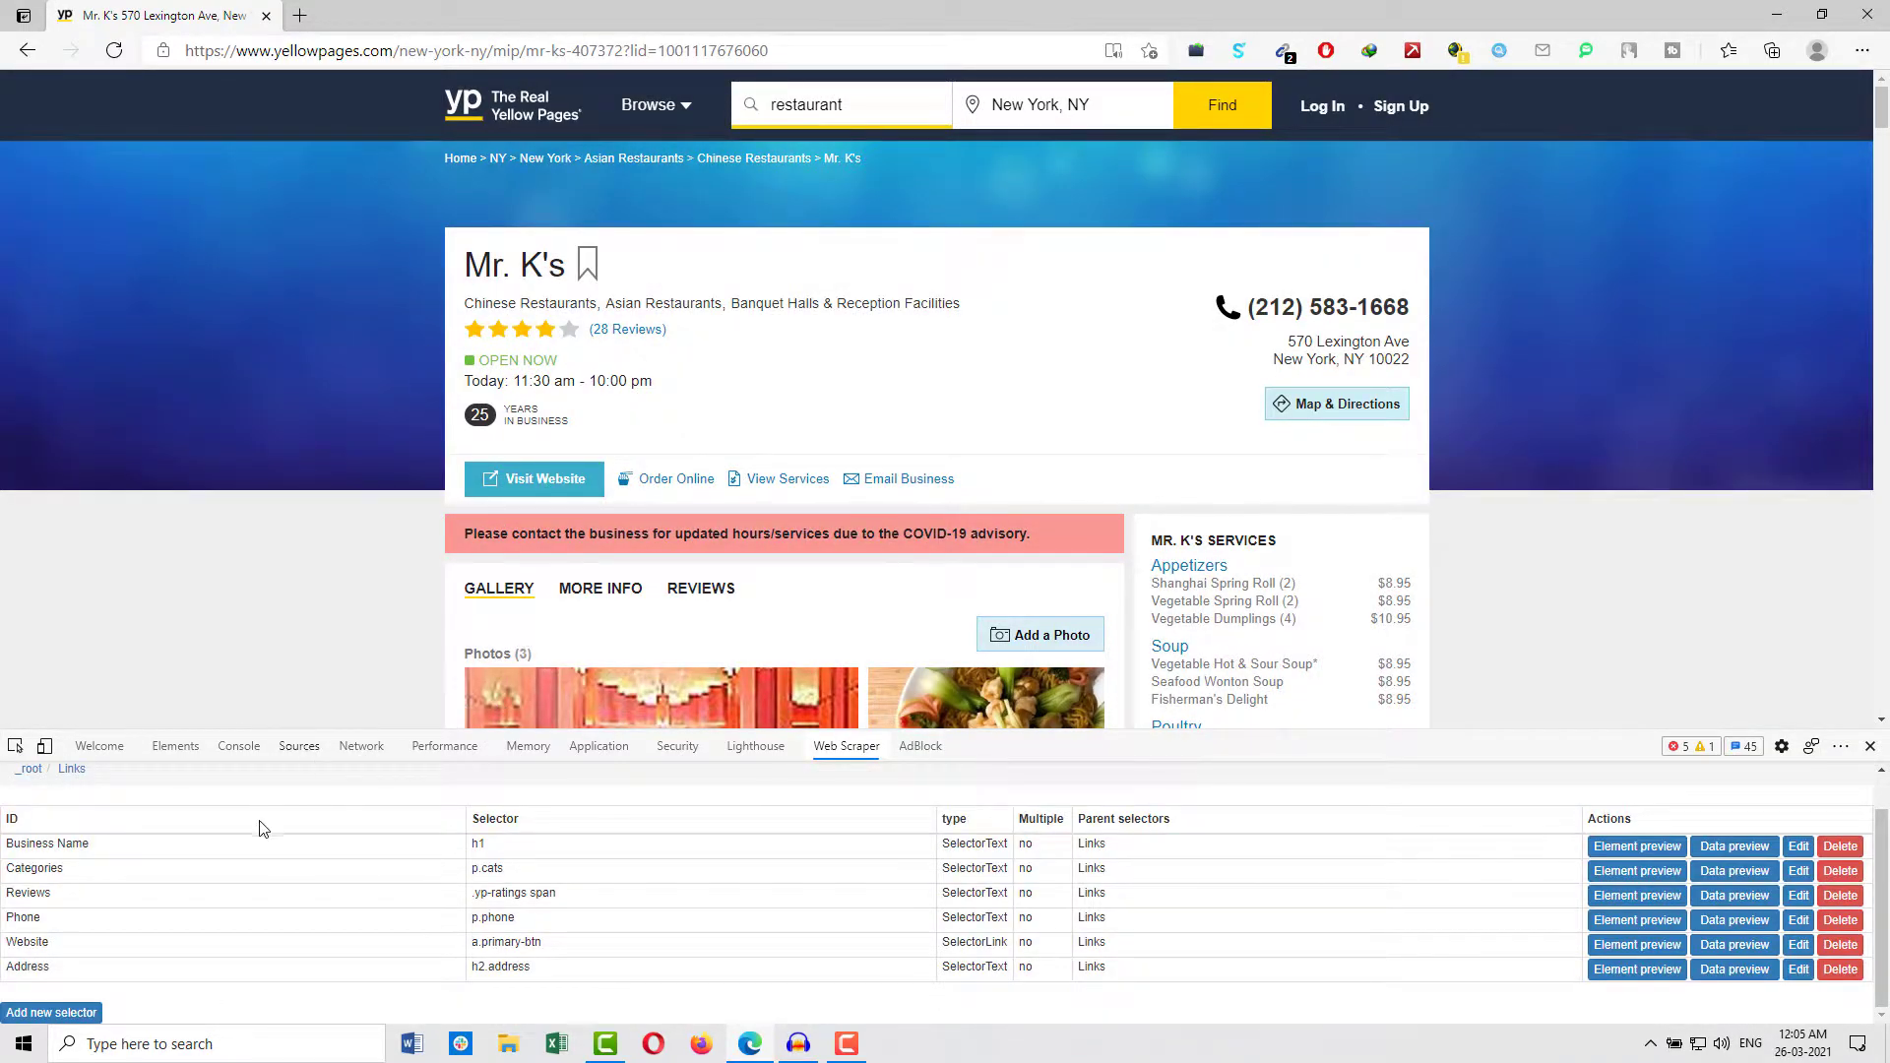
Add and save a selector with the id Email and the type Link, using the Email Business link as its element.
click(51, 1012)
click(237, 774)
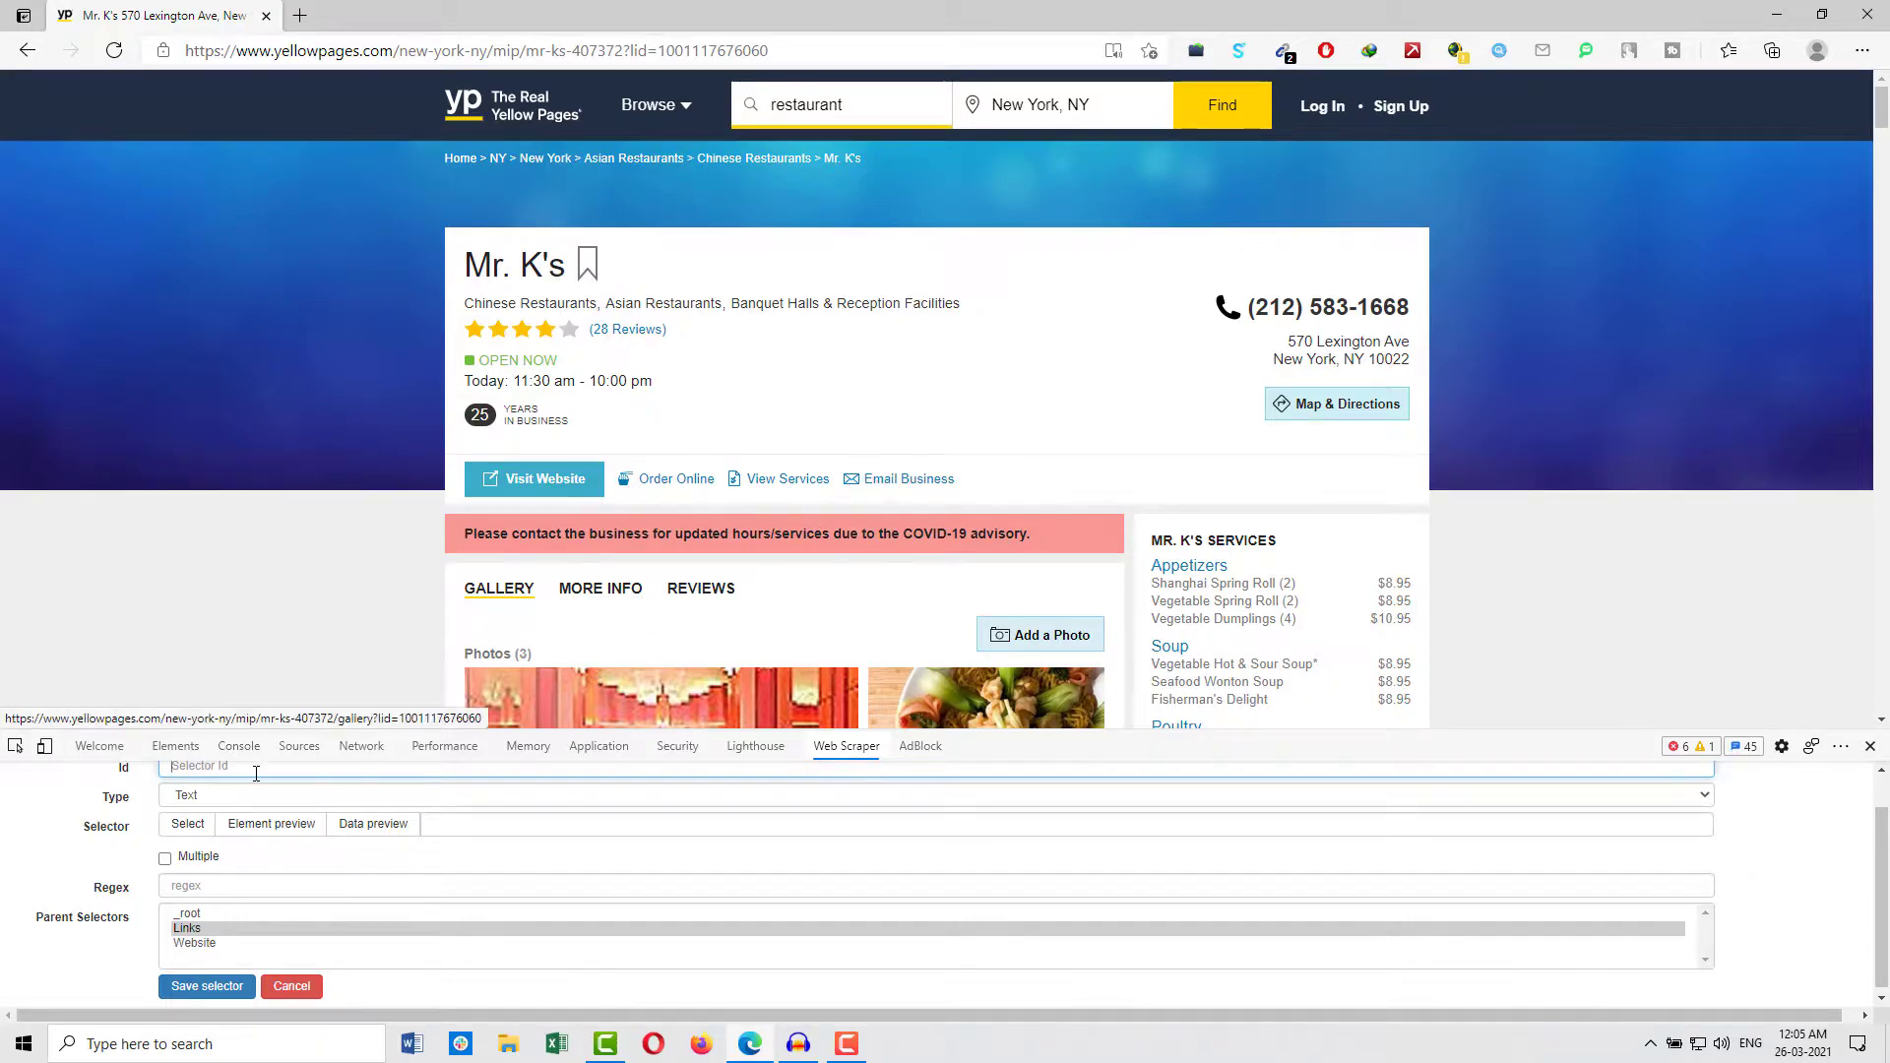
text(Email)
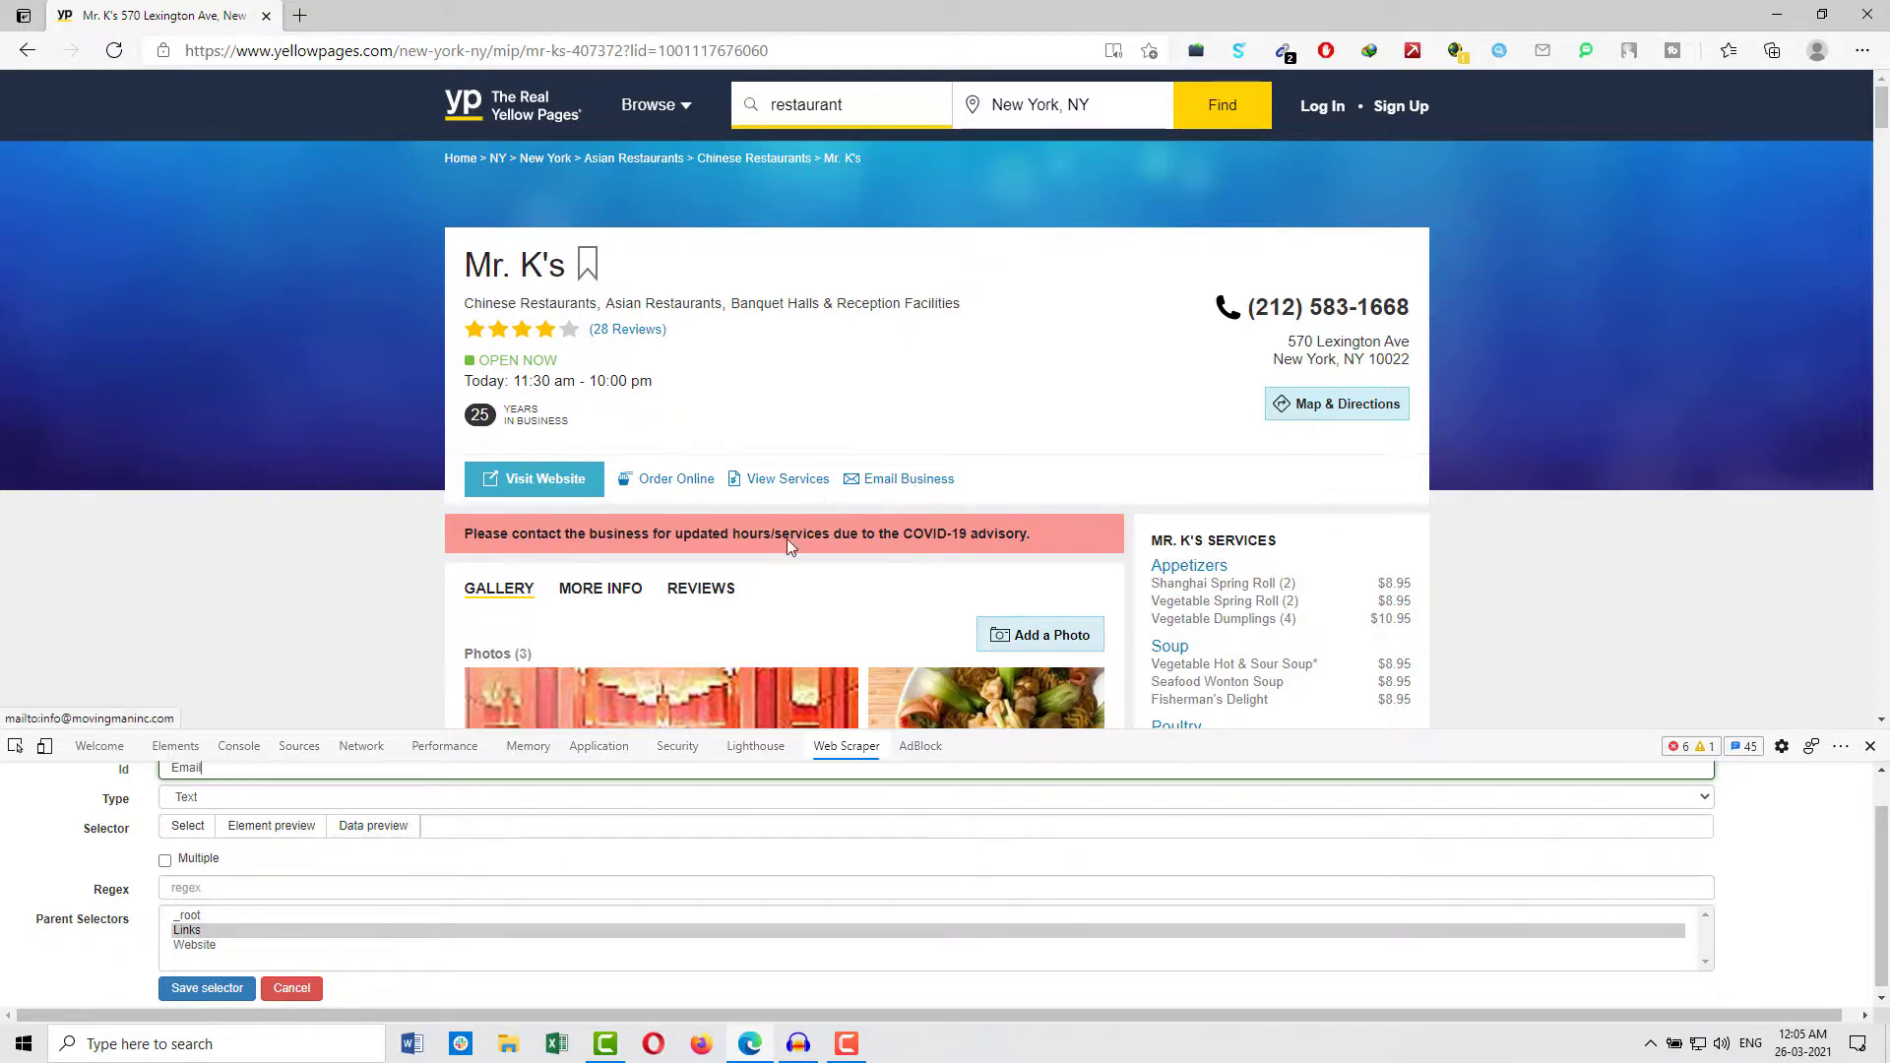
right_click(886, 482)
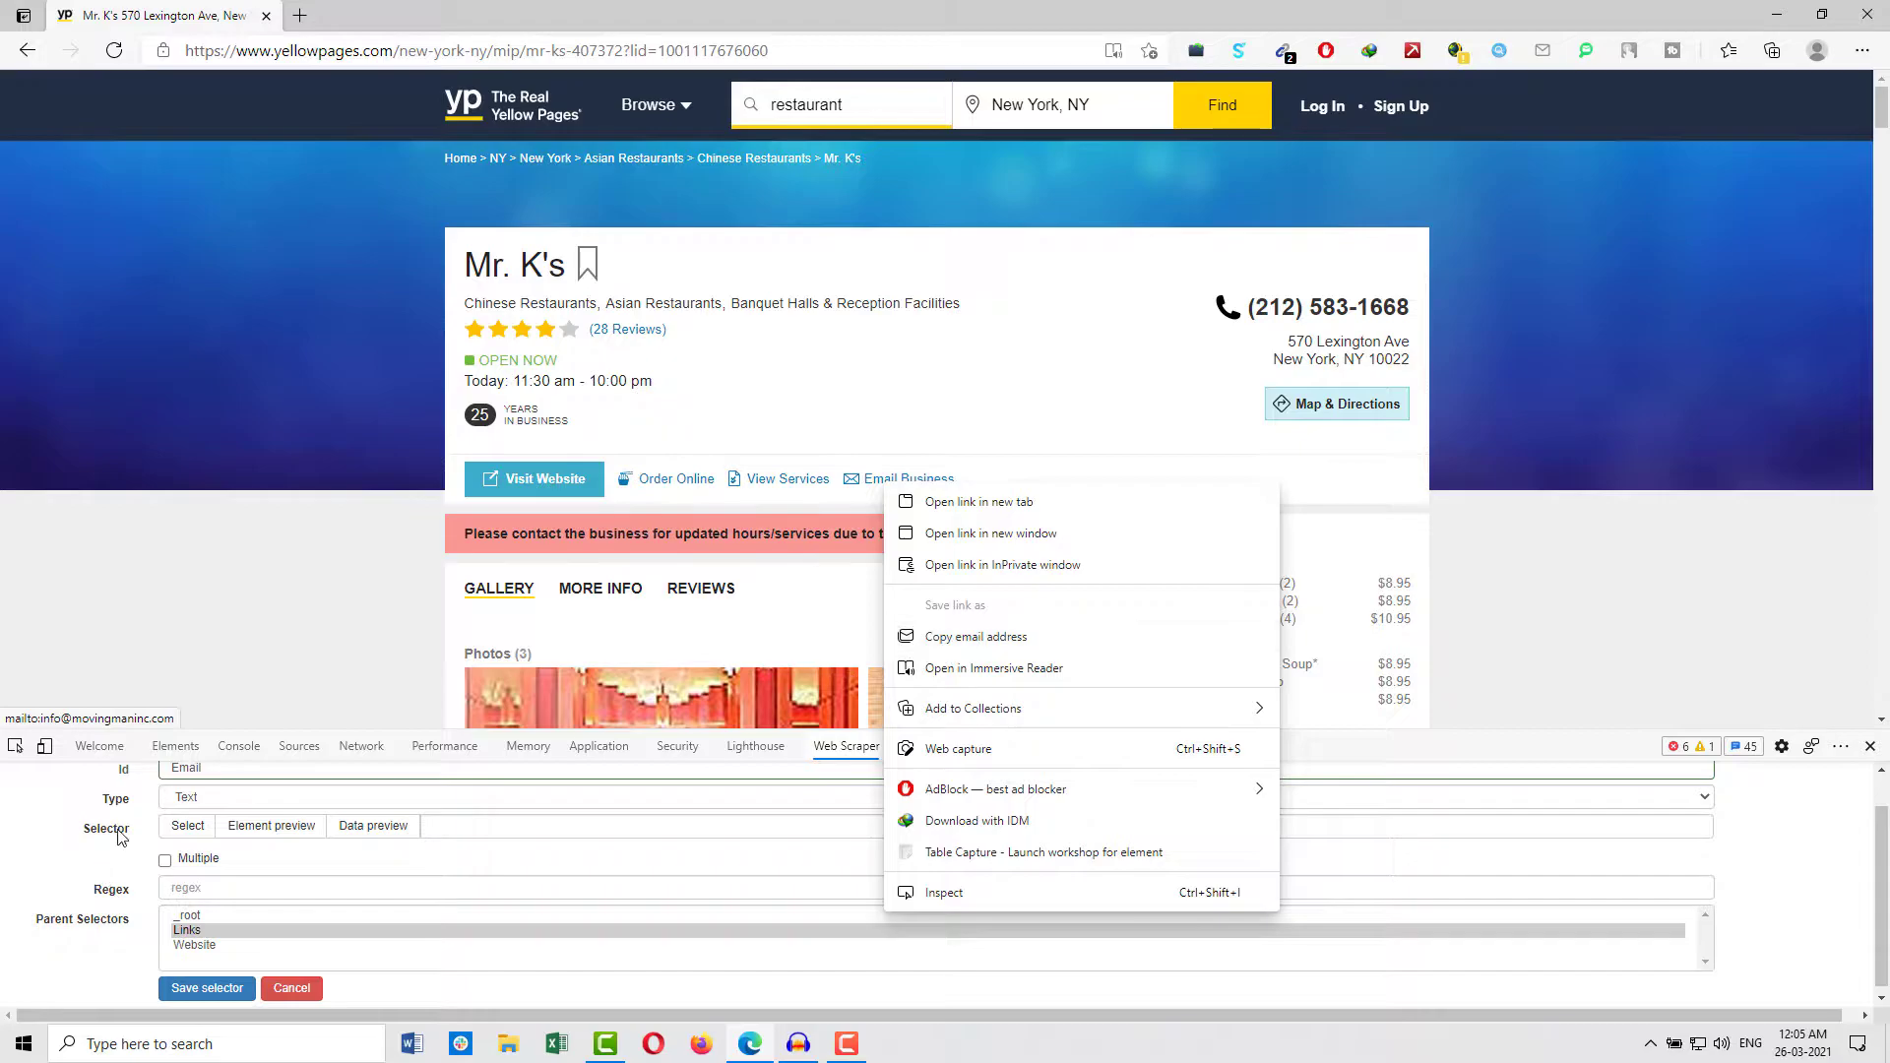
click(185, 799)
click(187, 838)
click(187, 821)
click(192, 846)
click(190, 853)
click(903, 479)
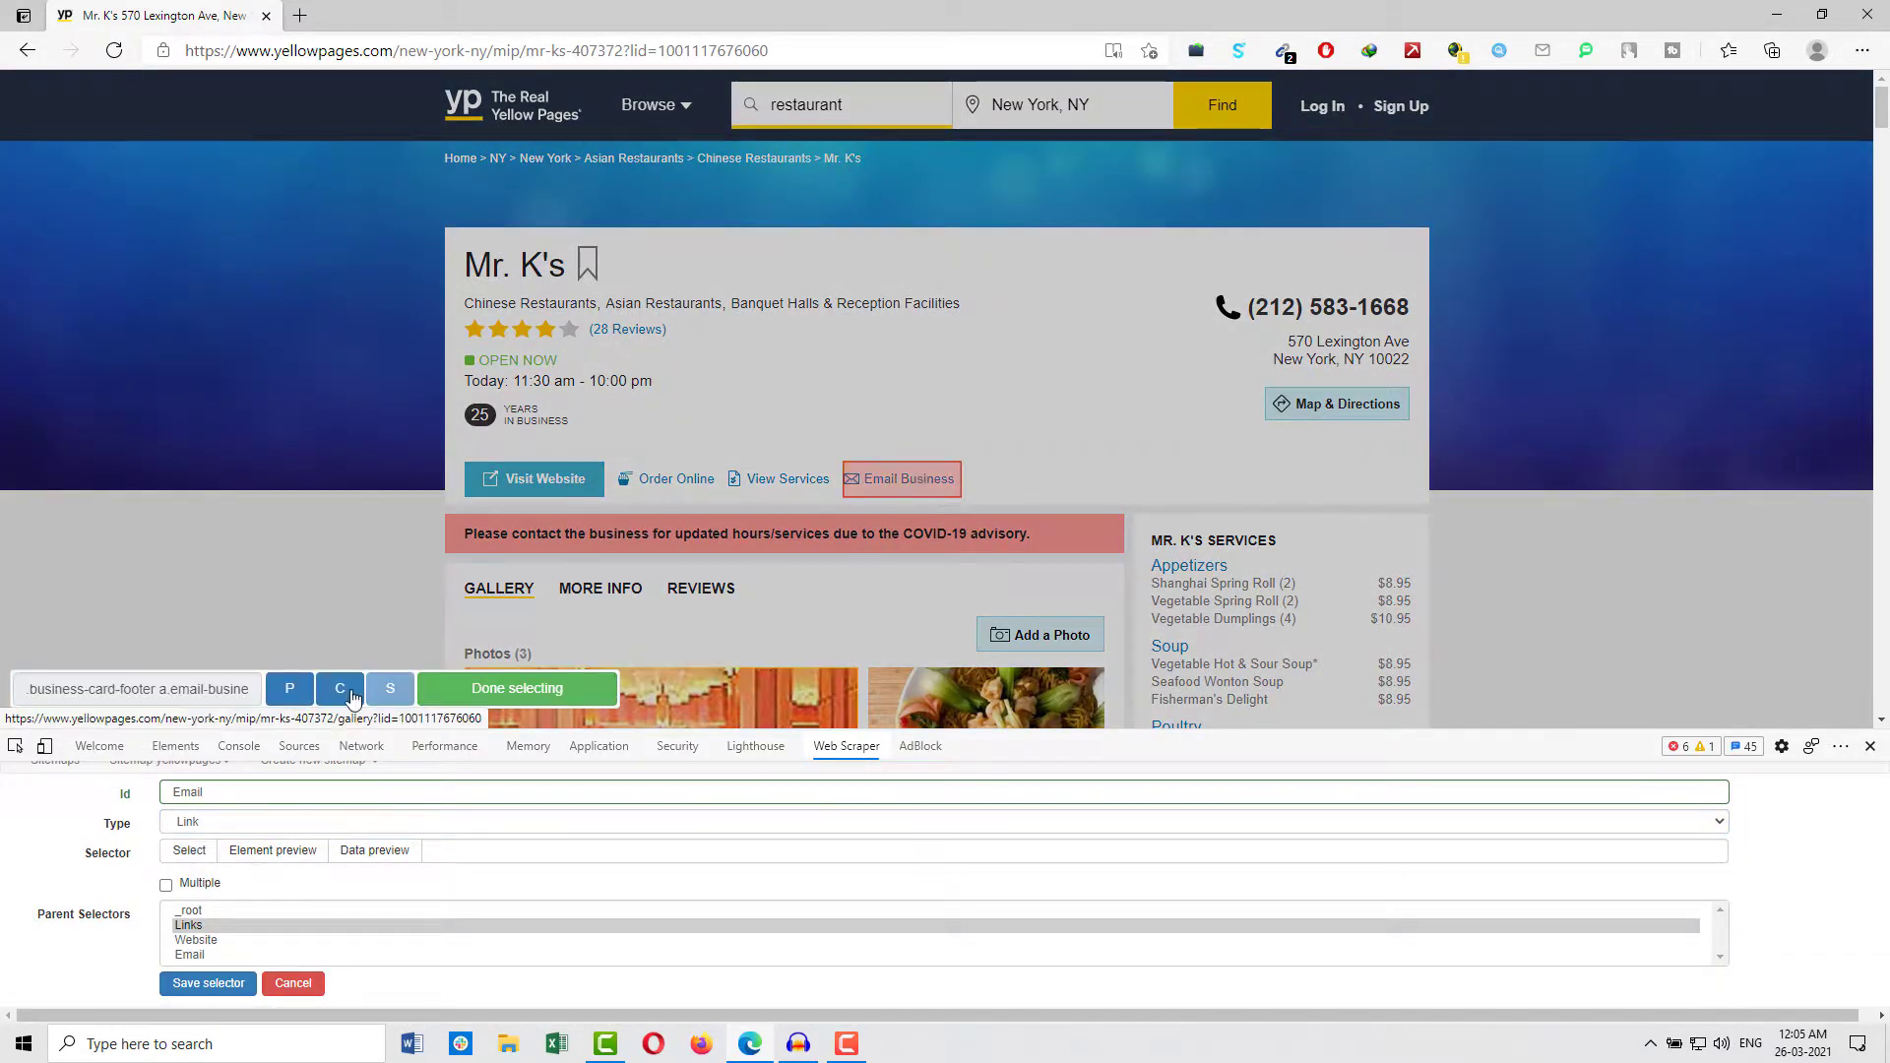
click(526, 692)
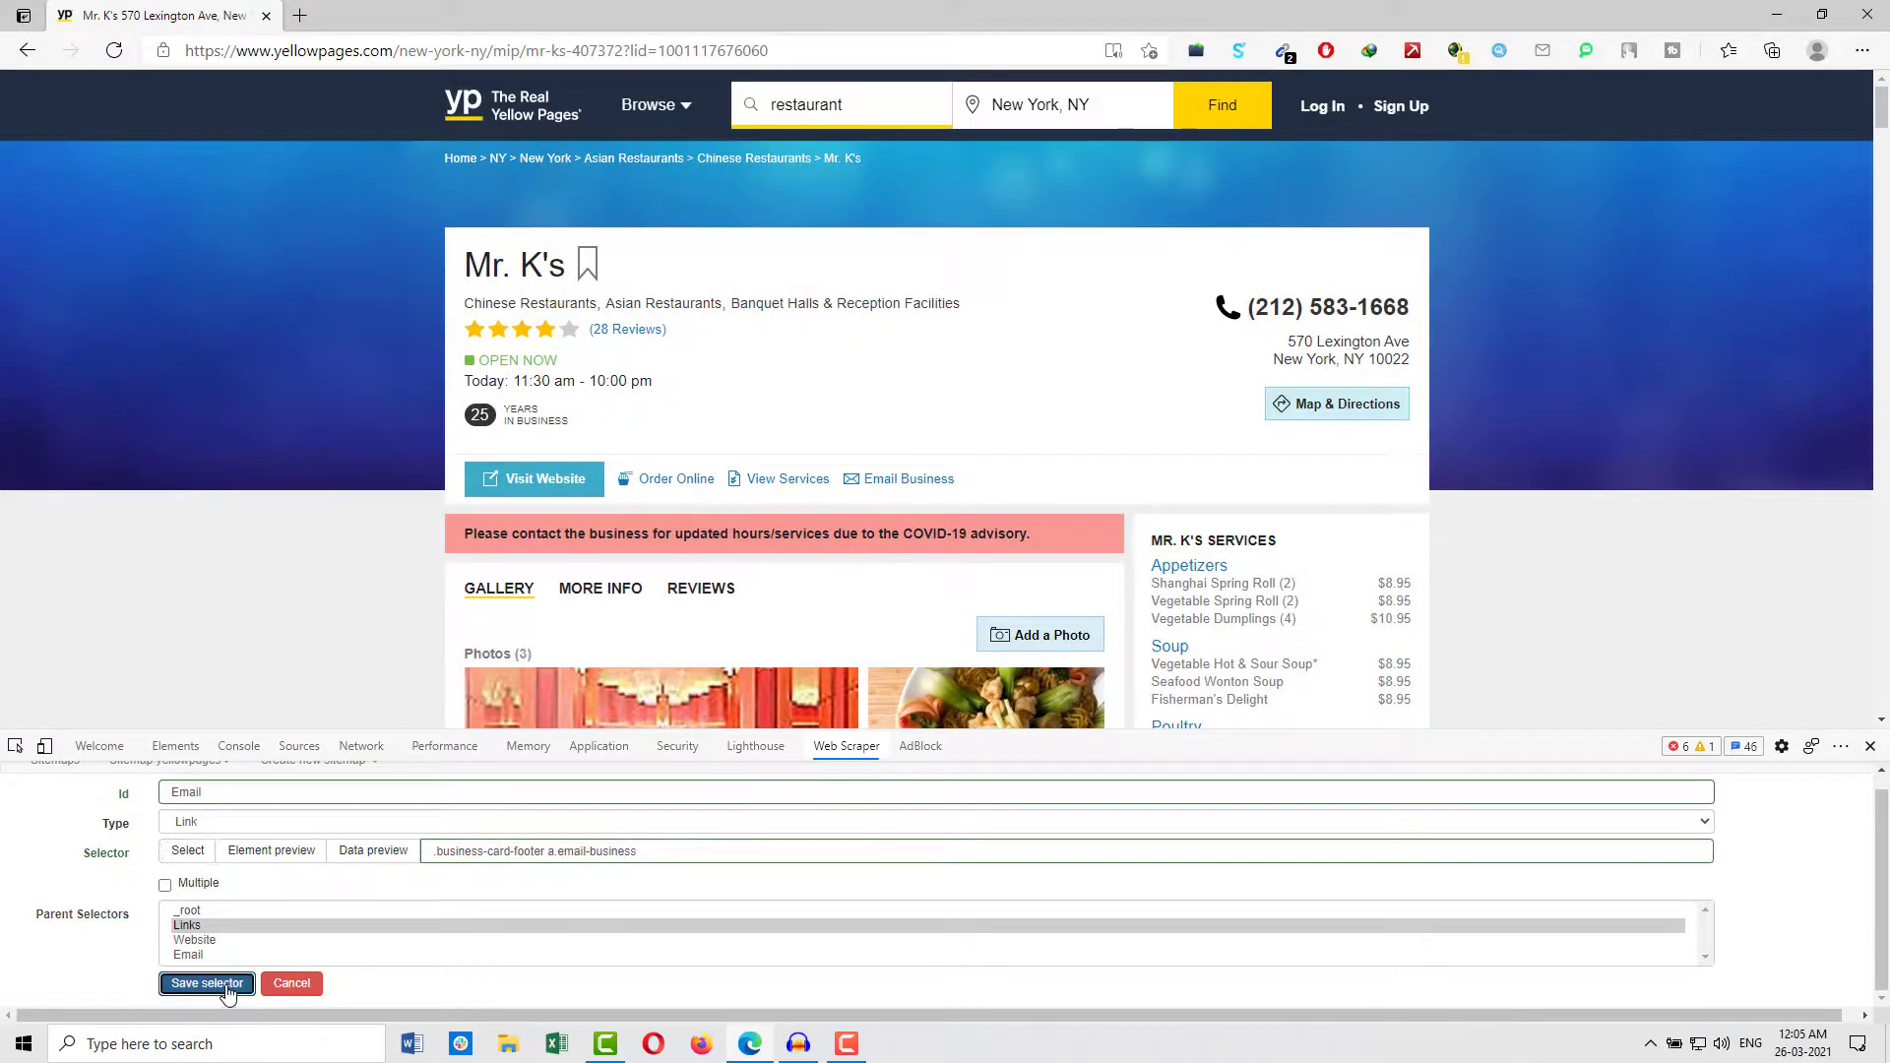
click(208, 983)
Look through the restaurant's detailed information, from the hours down to the categories, for further fields to scrape.
scroll(456, 551, down, 3)
scroll(456, 551, down, 3)
scroll(457, 550, up, 2)
scroll(460, 548, down, 6)
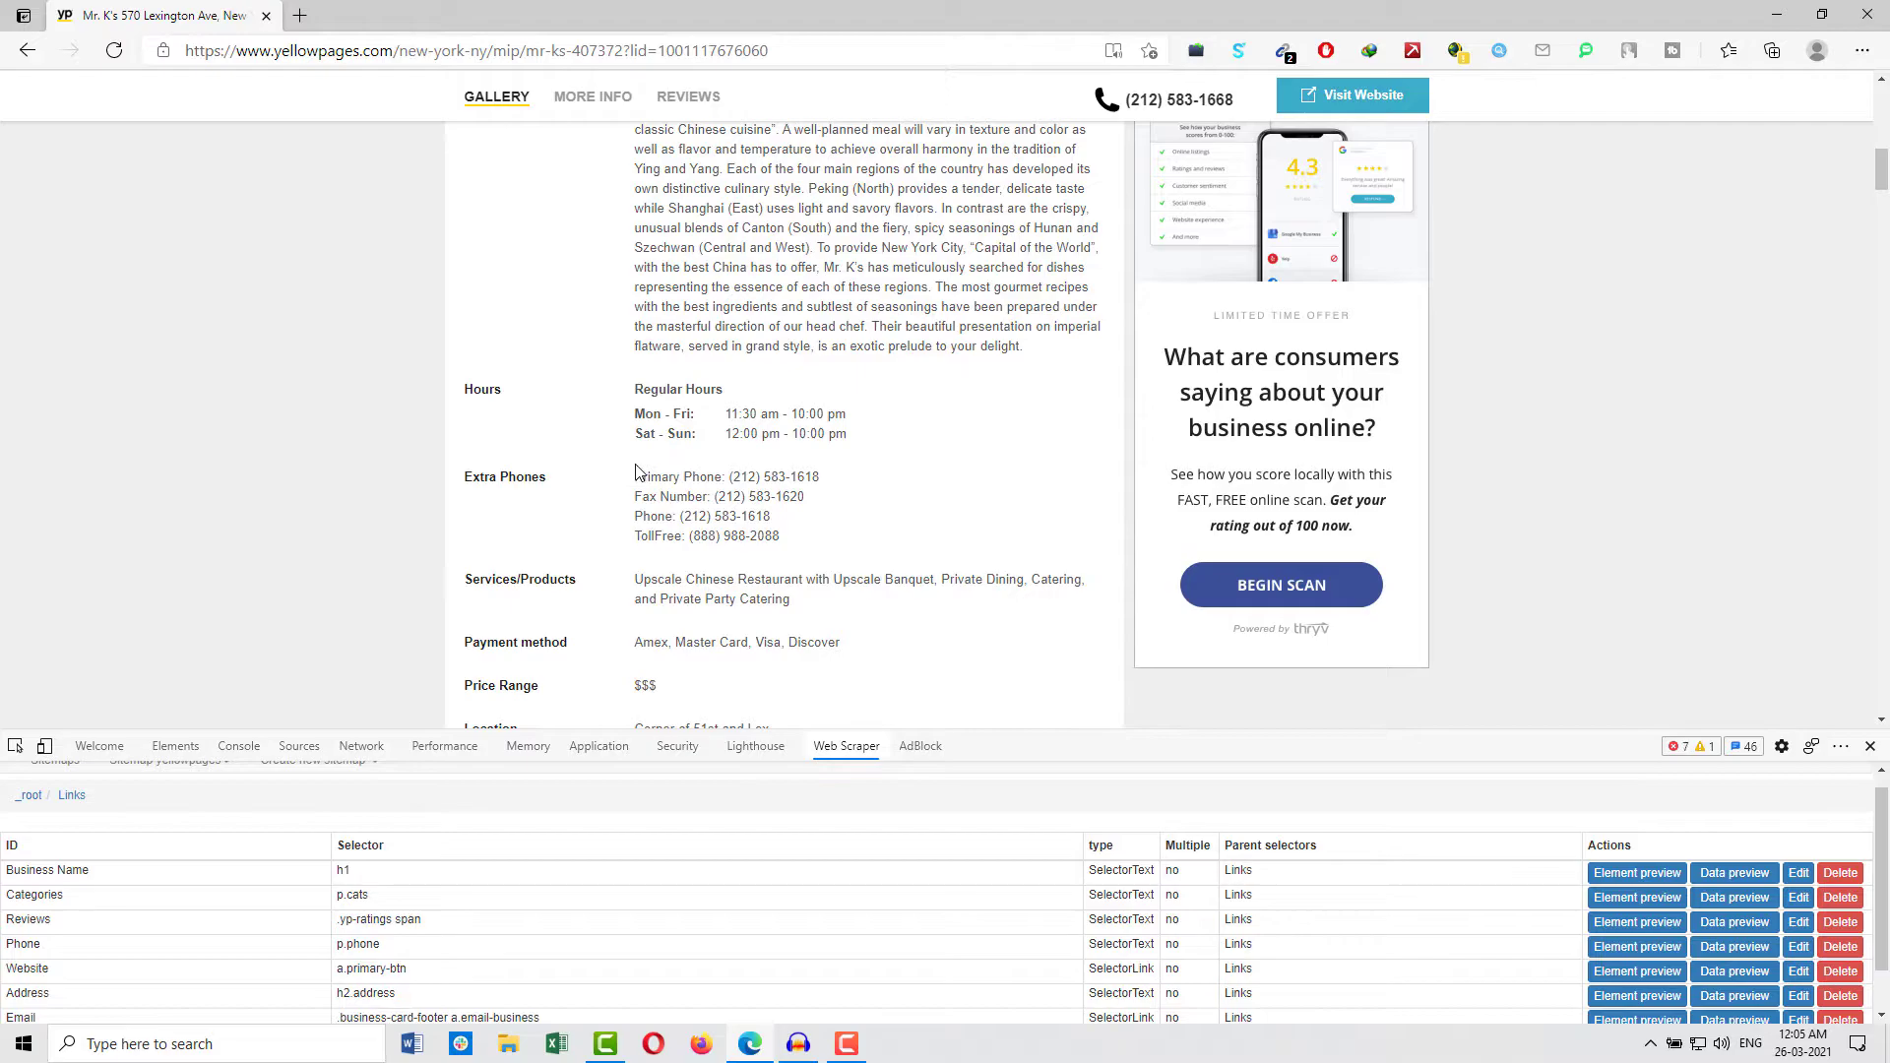
scroll(681, 478, down, 2)
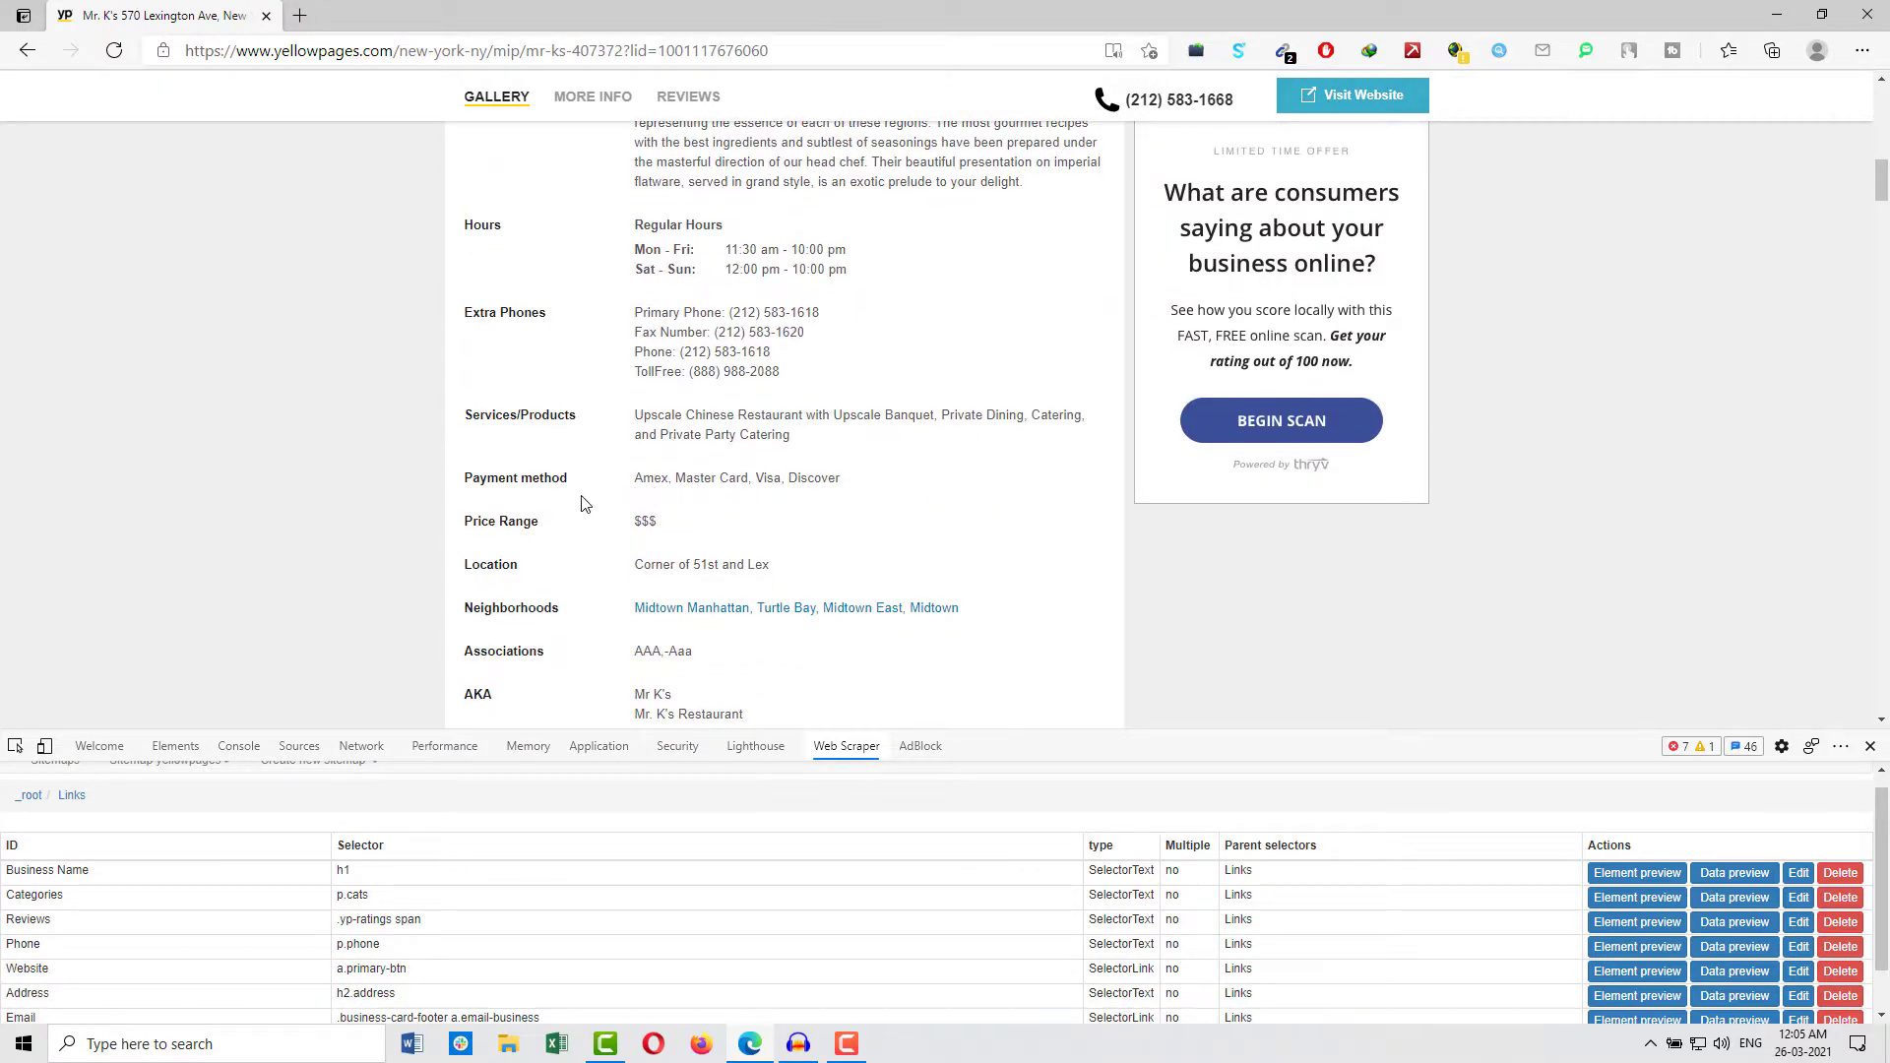
scroll(482, 610, down, 4)
scroll(486, 873, down, 1)
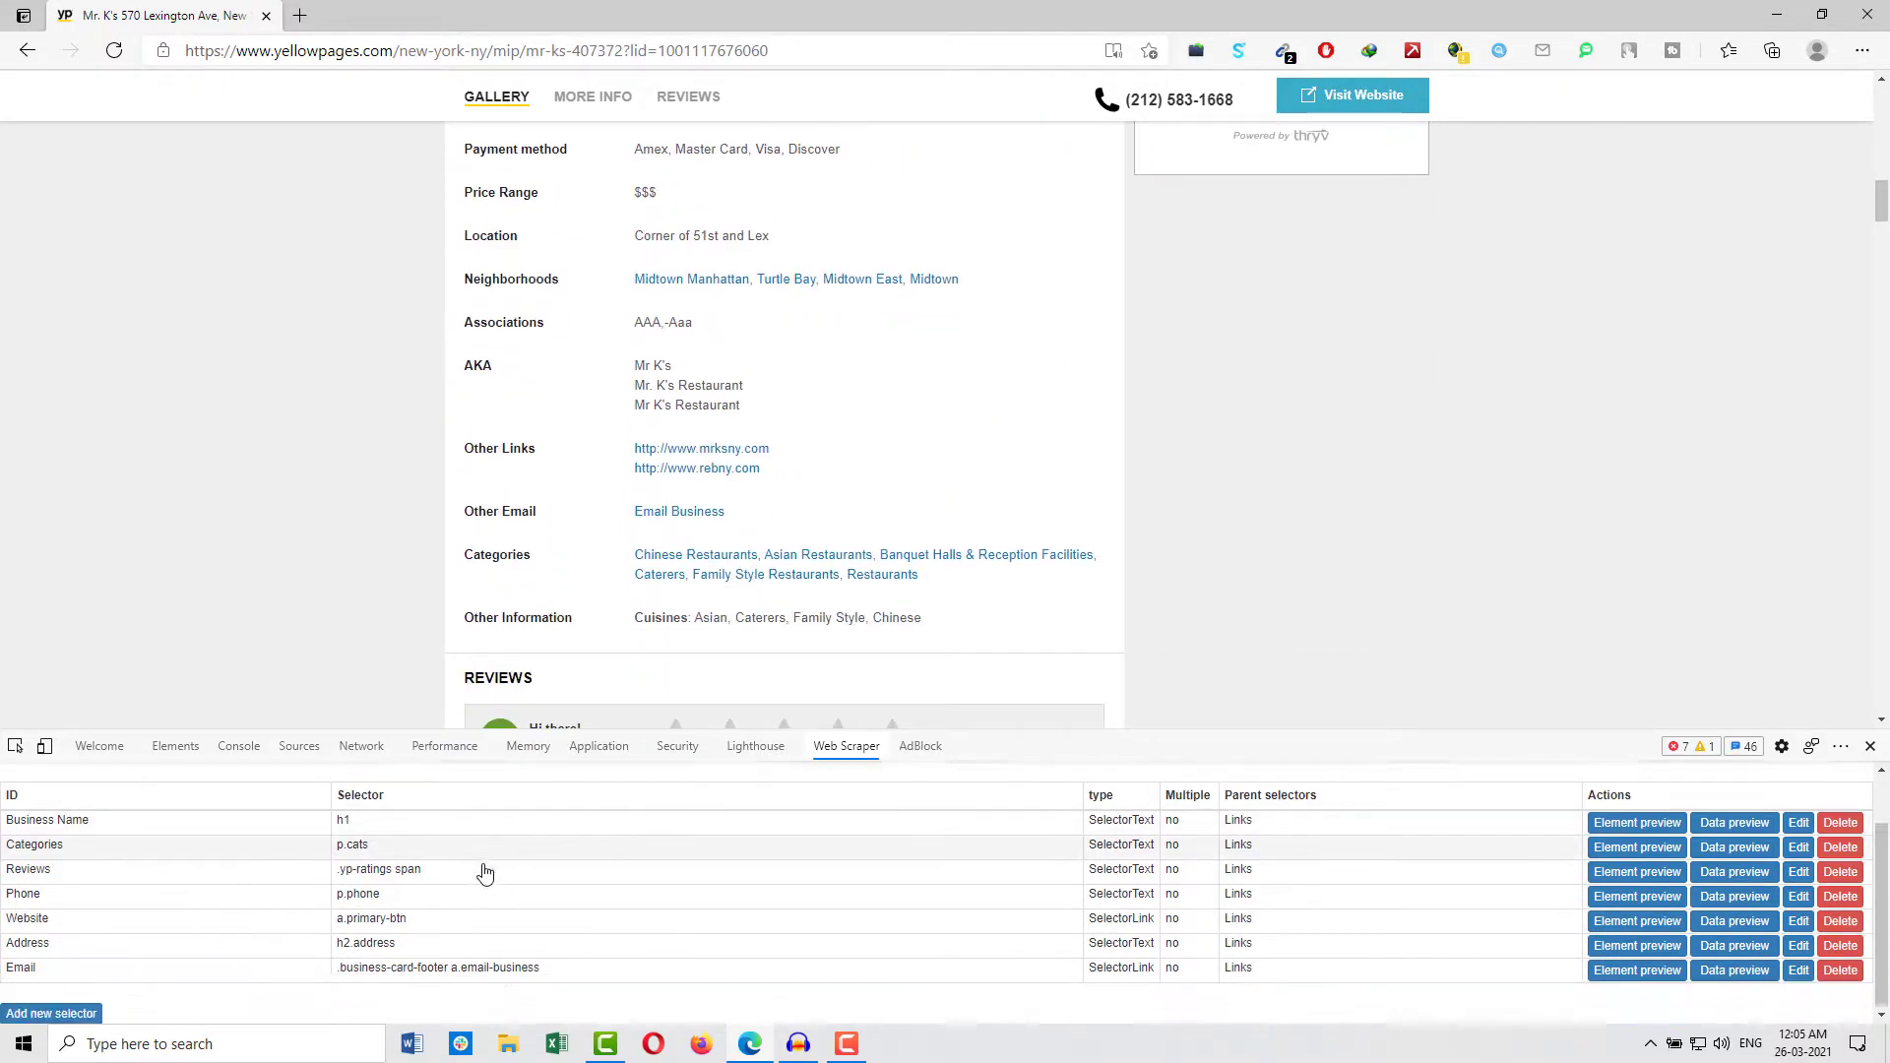
scroll(590, 380, up, 4)
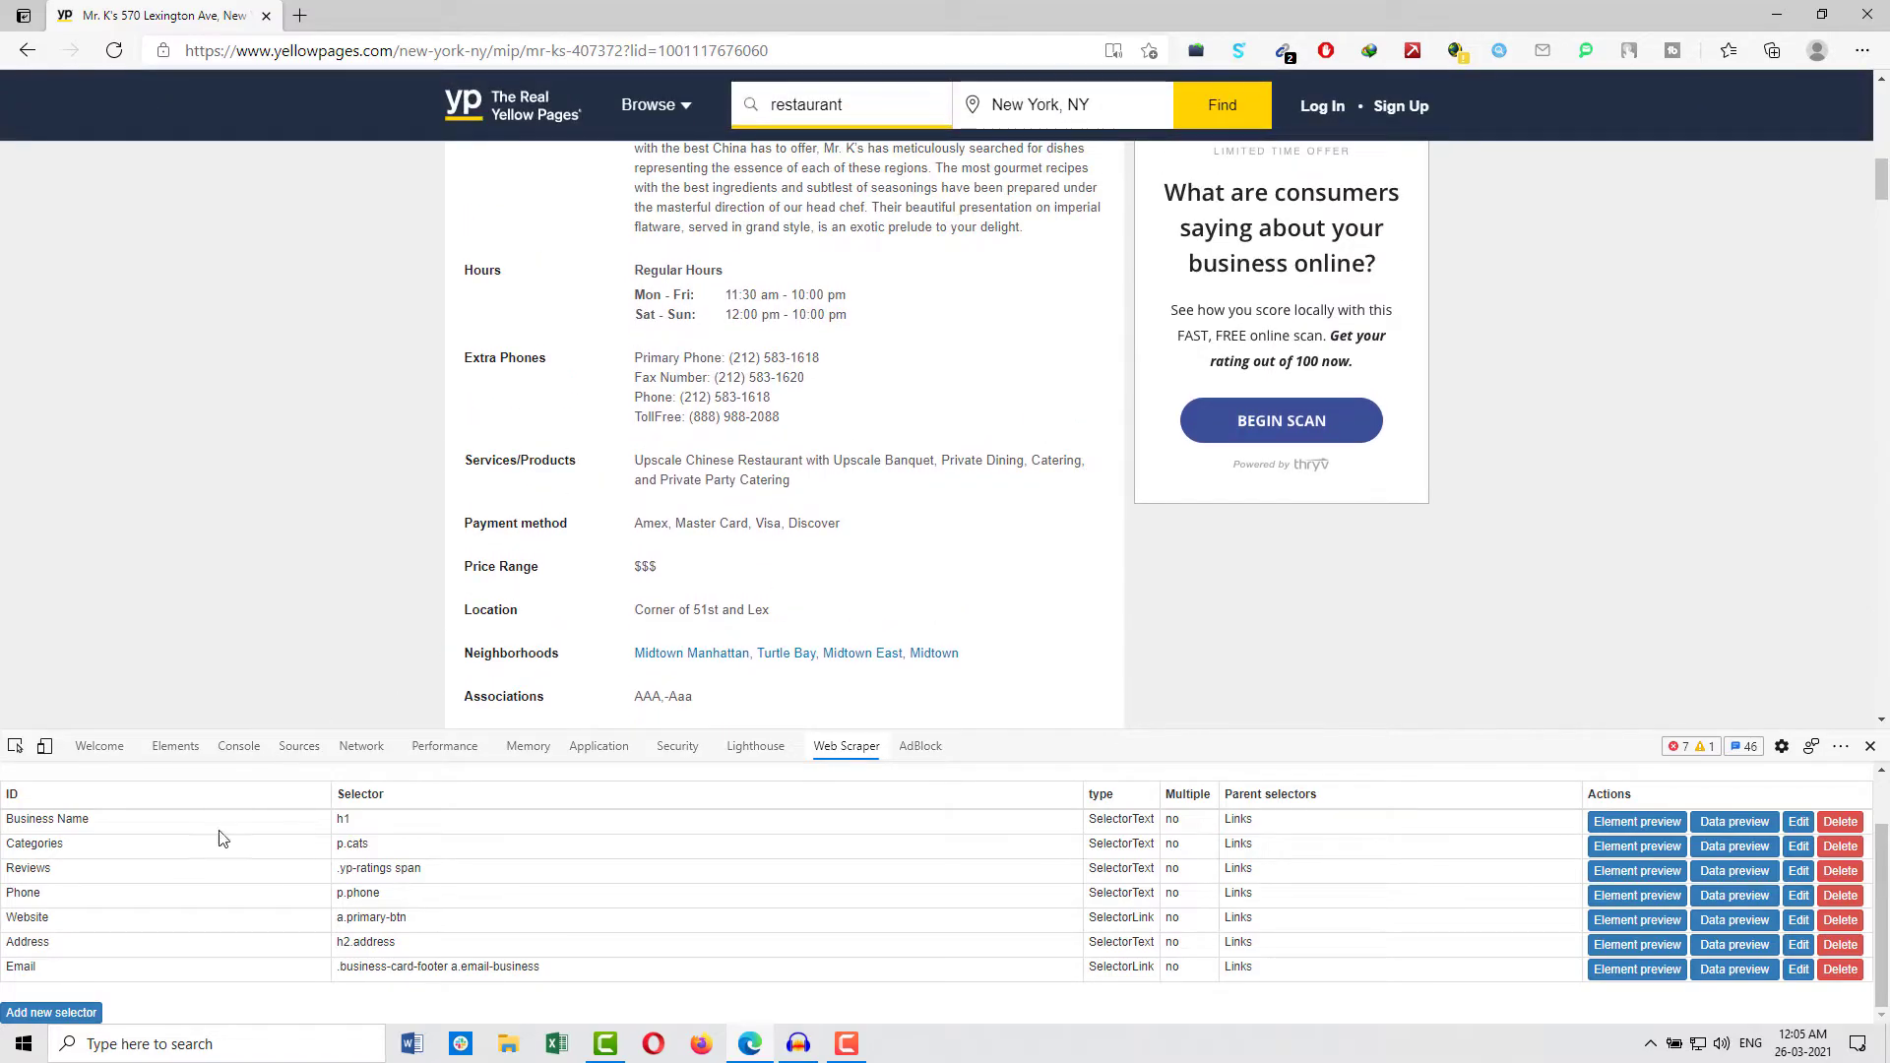
Add and save a Text selector with the id Price that targets the value beside Price Range.
click(87, 1018)
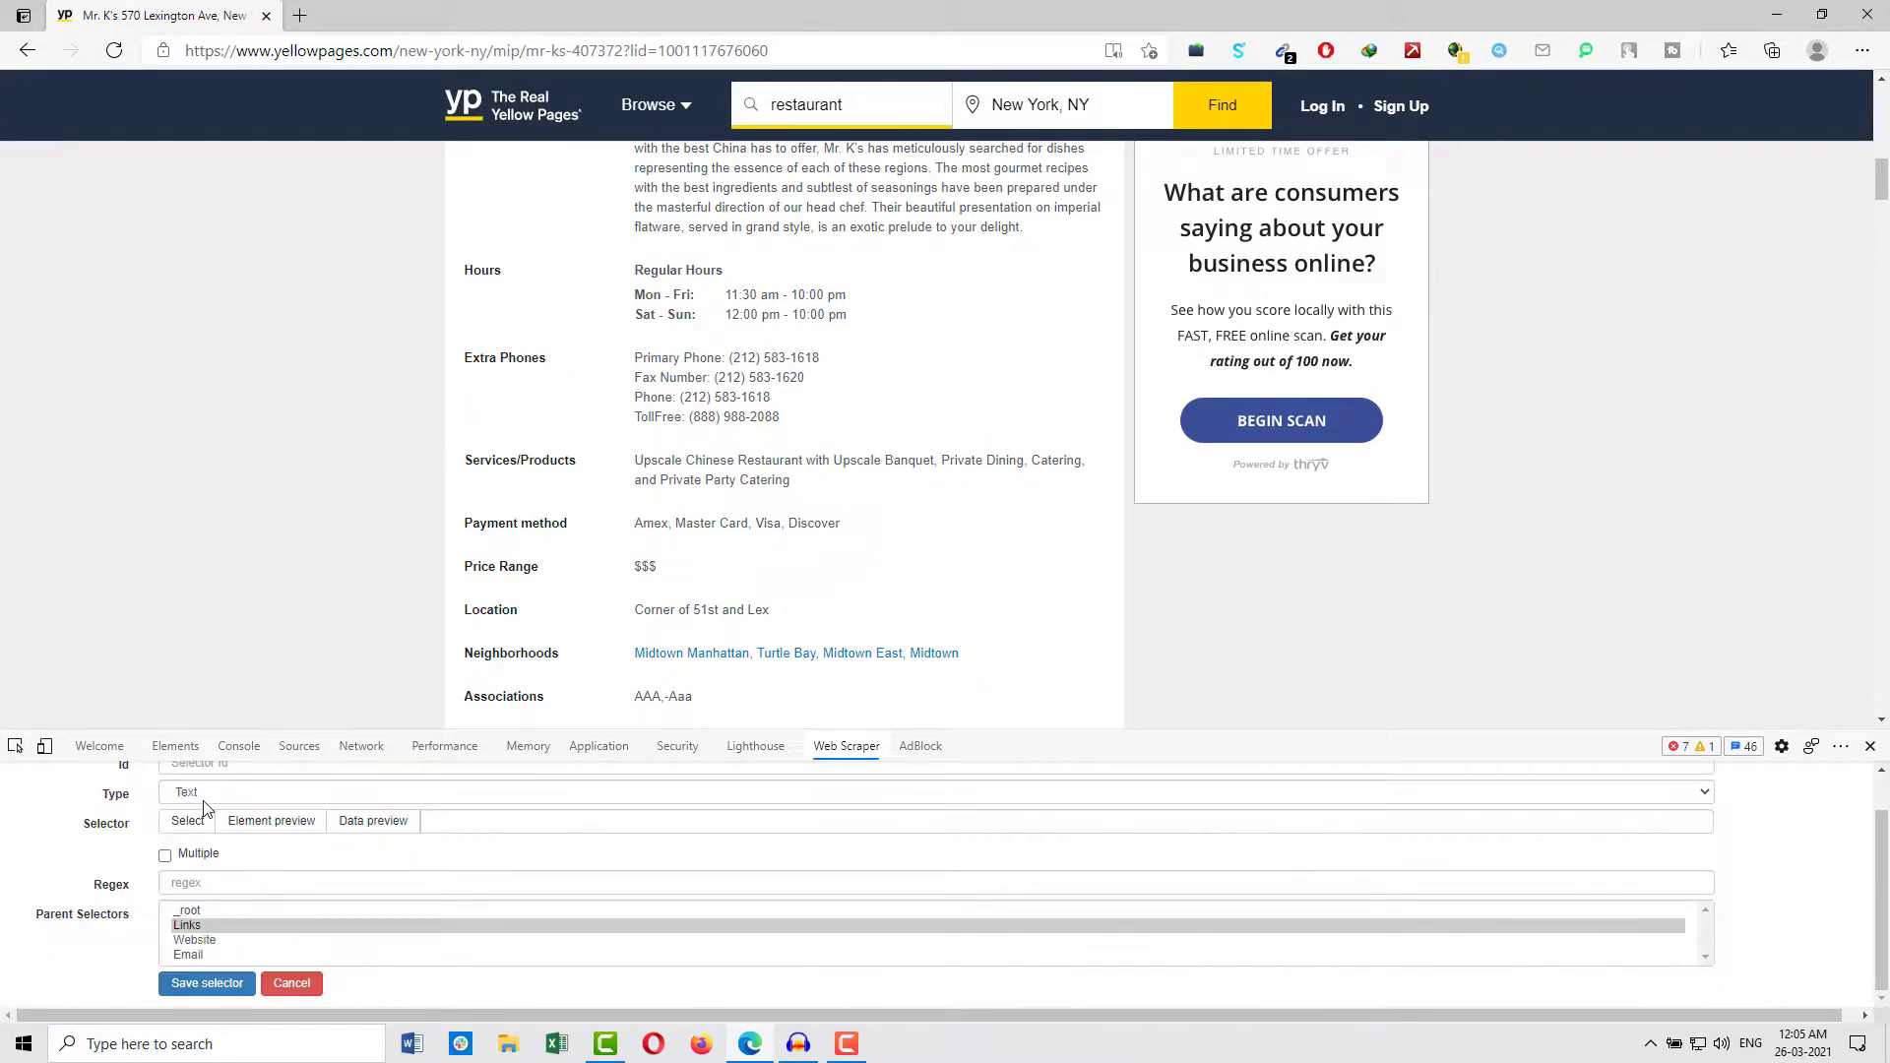
click(271, 804)
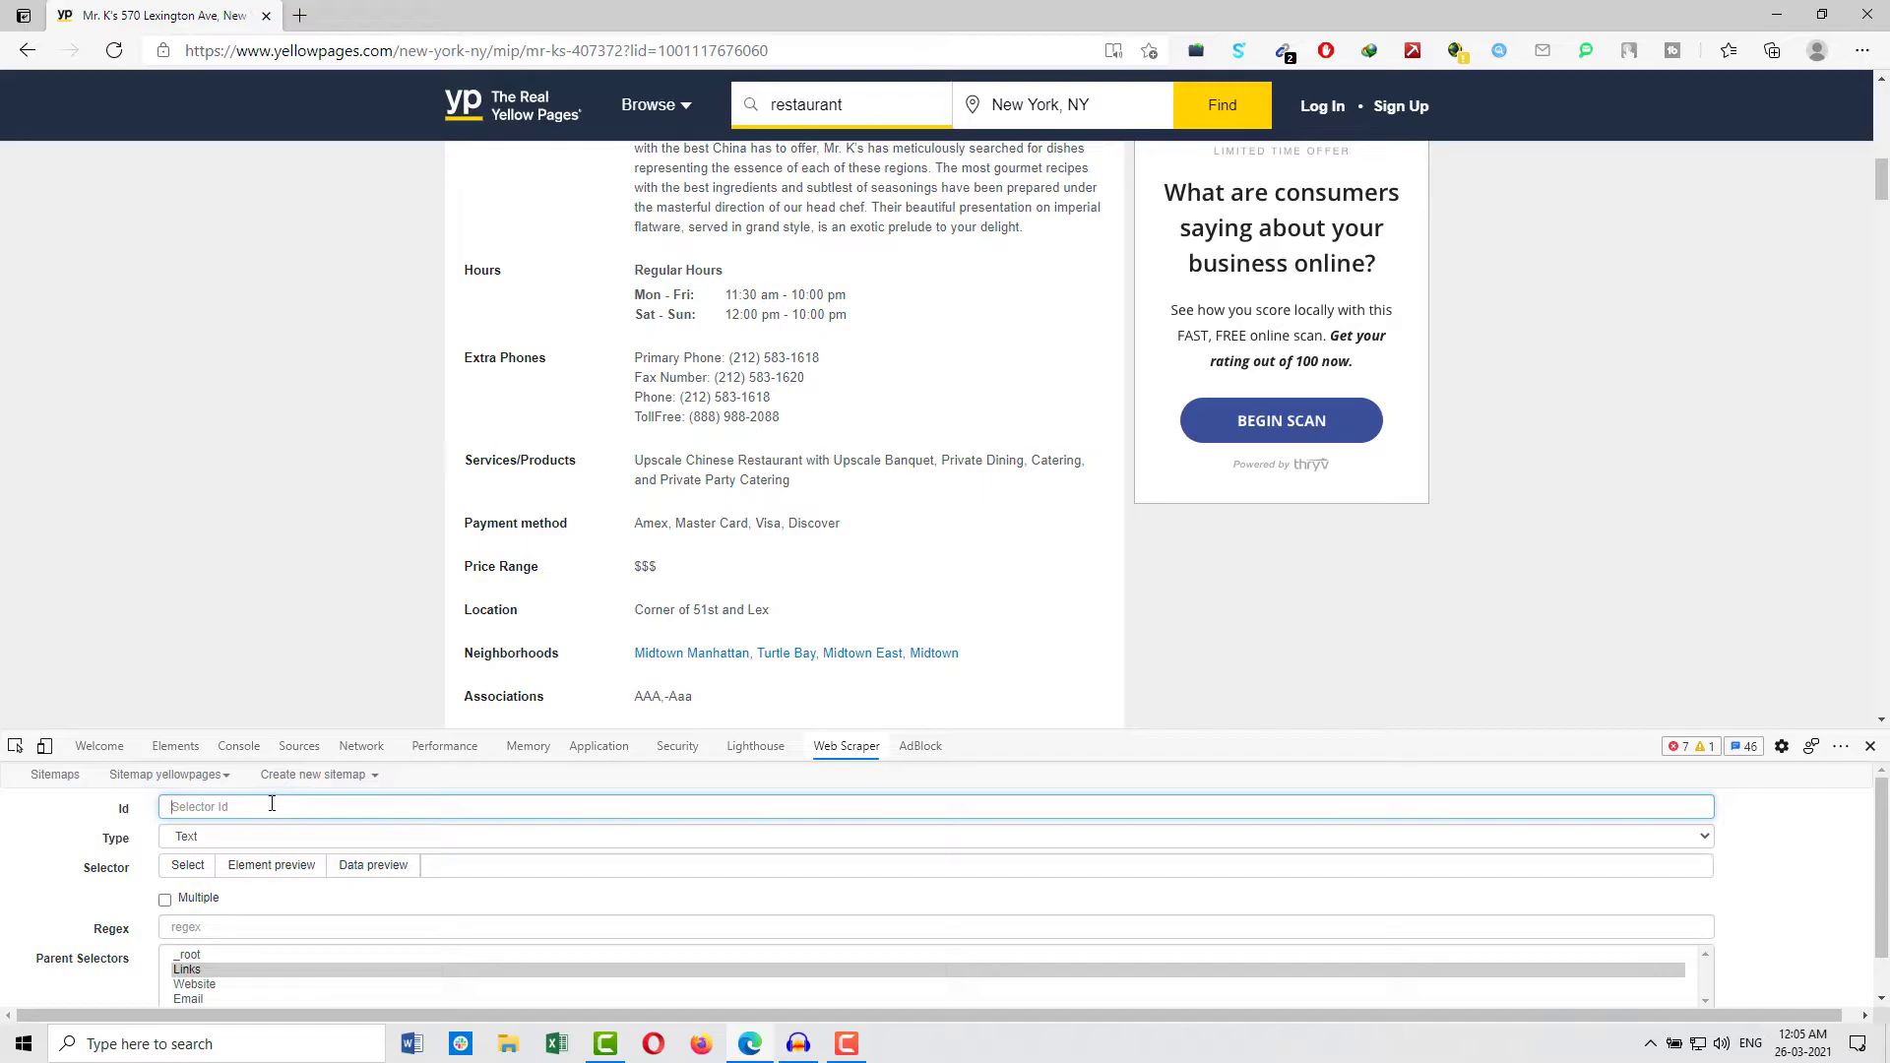
text(Pi)
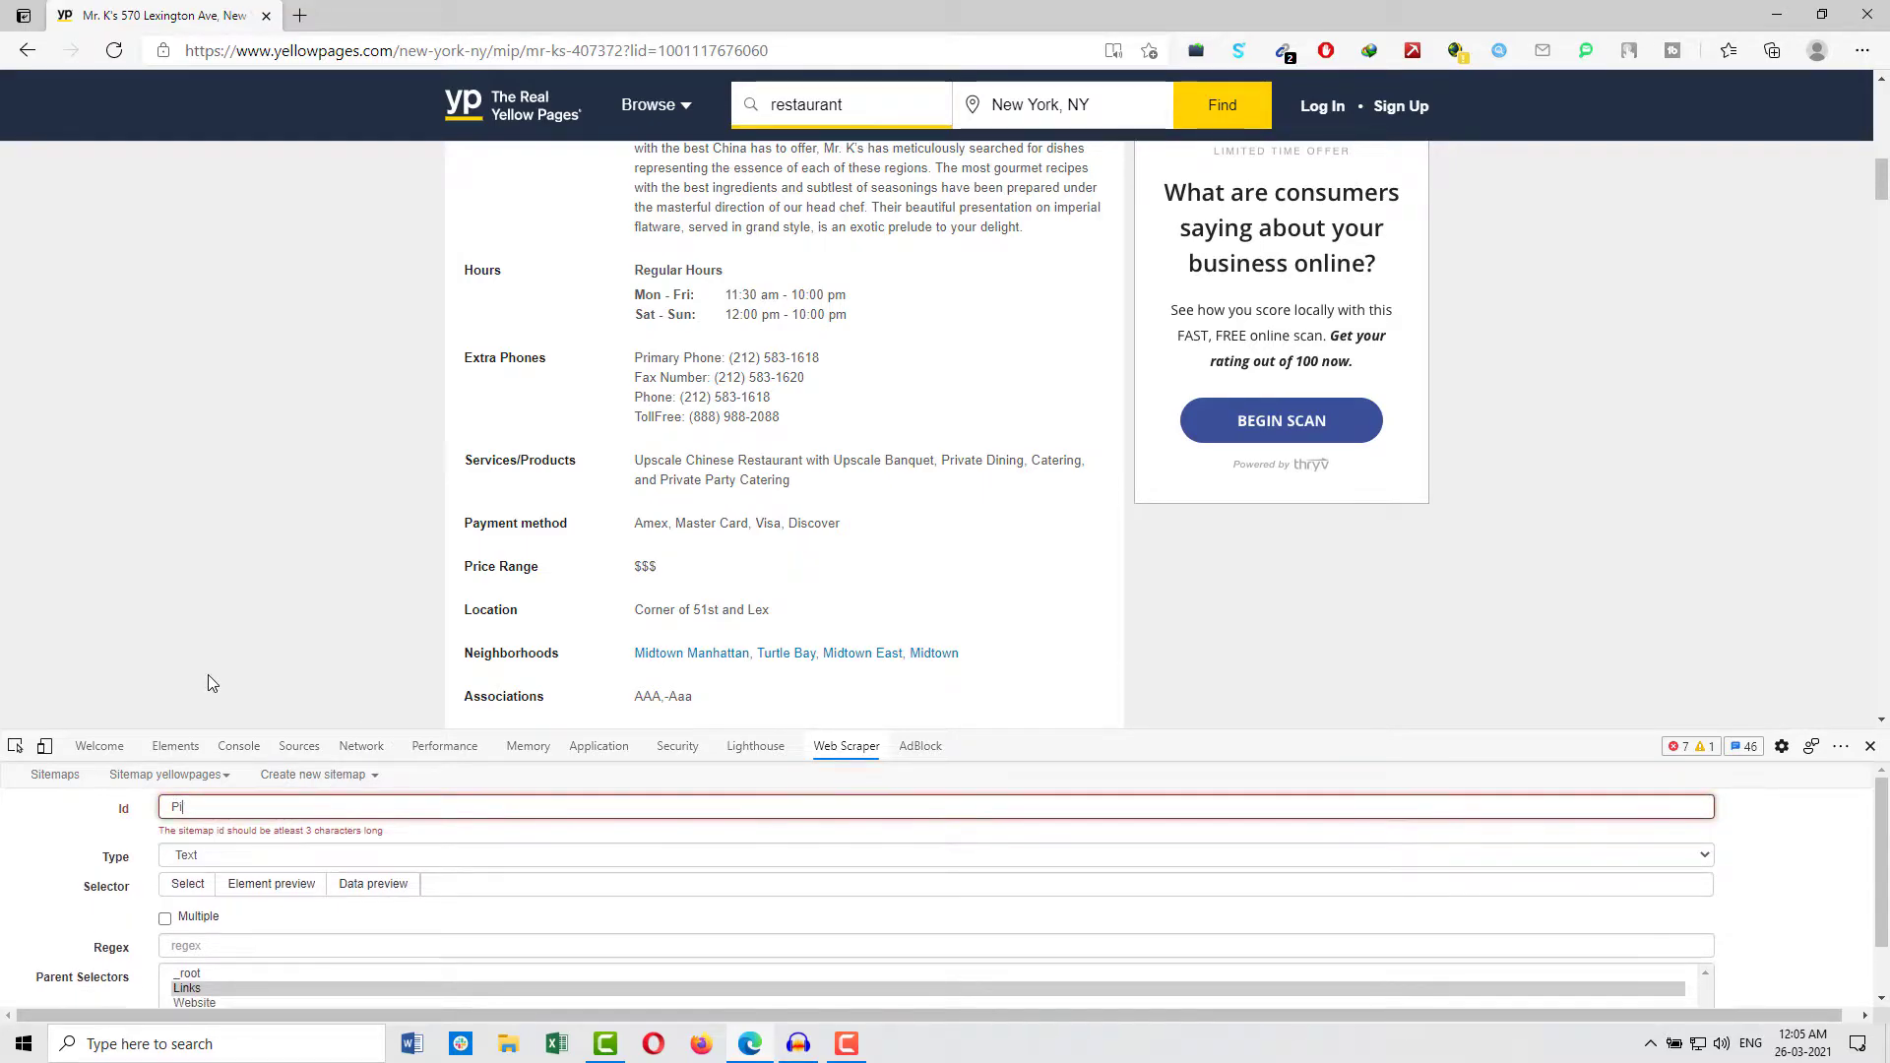
key(BackSpace)
text(rice)
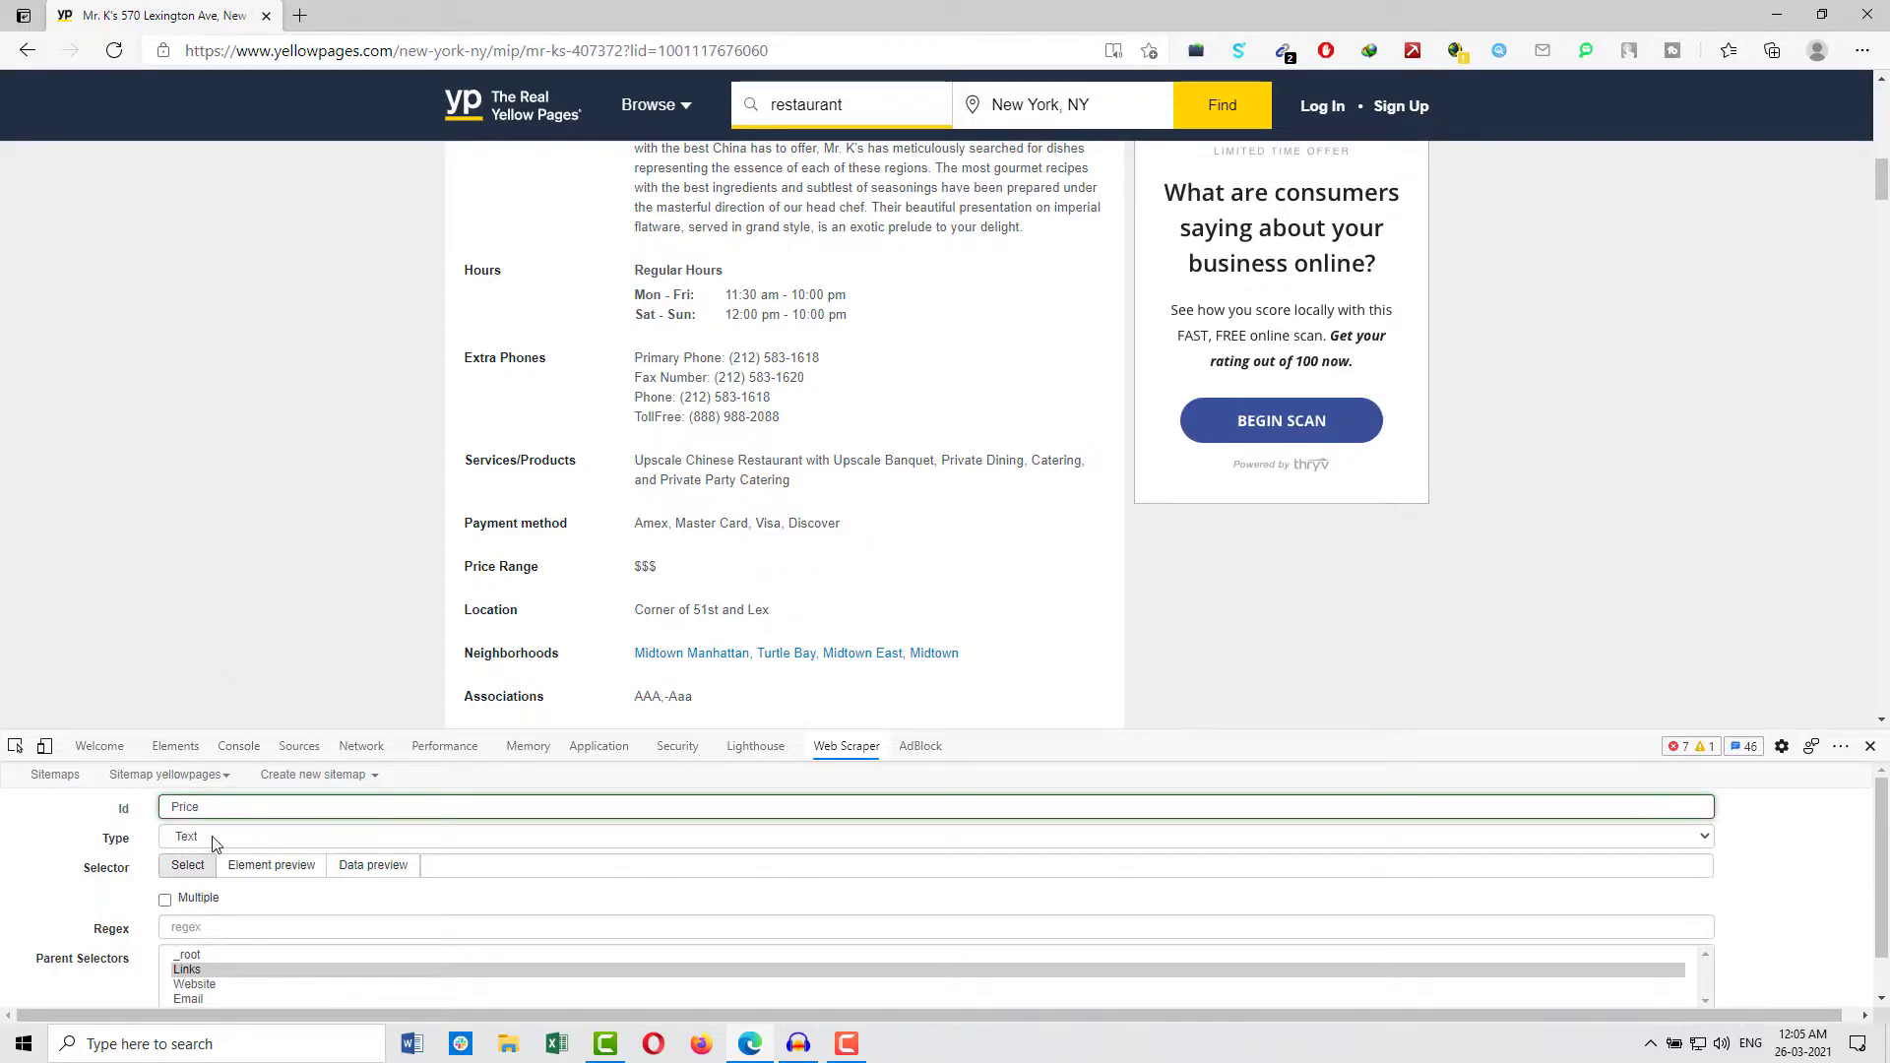
click(187, 865)
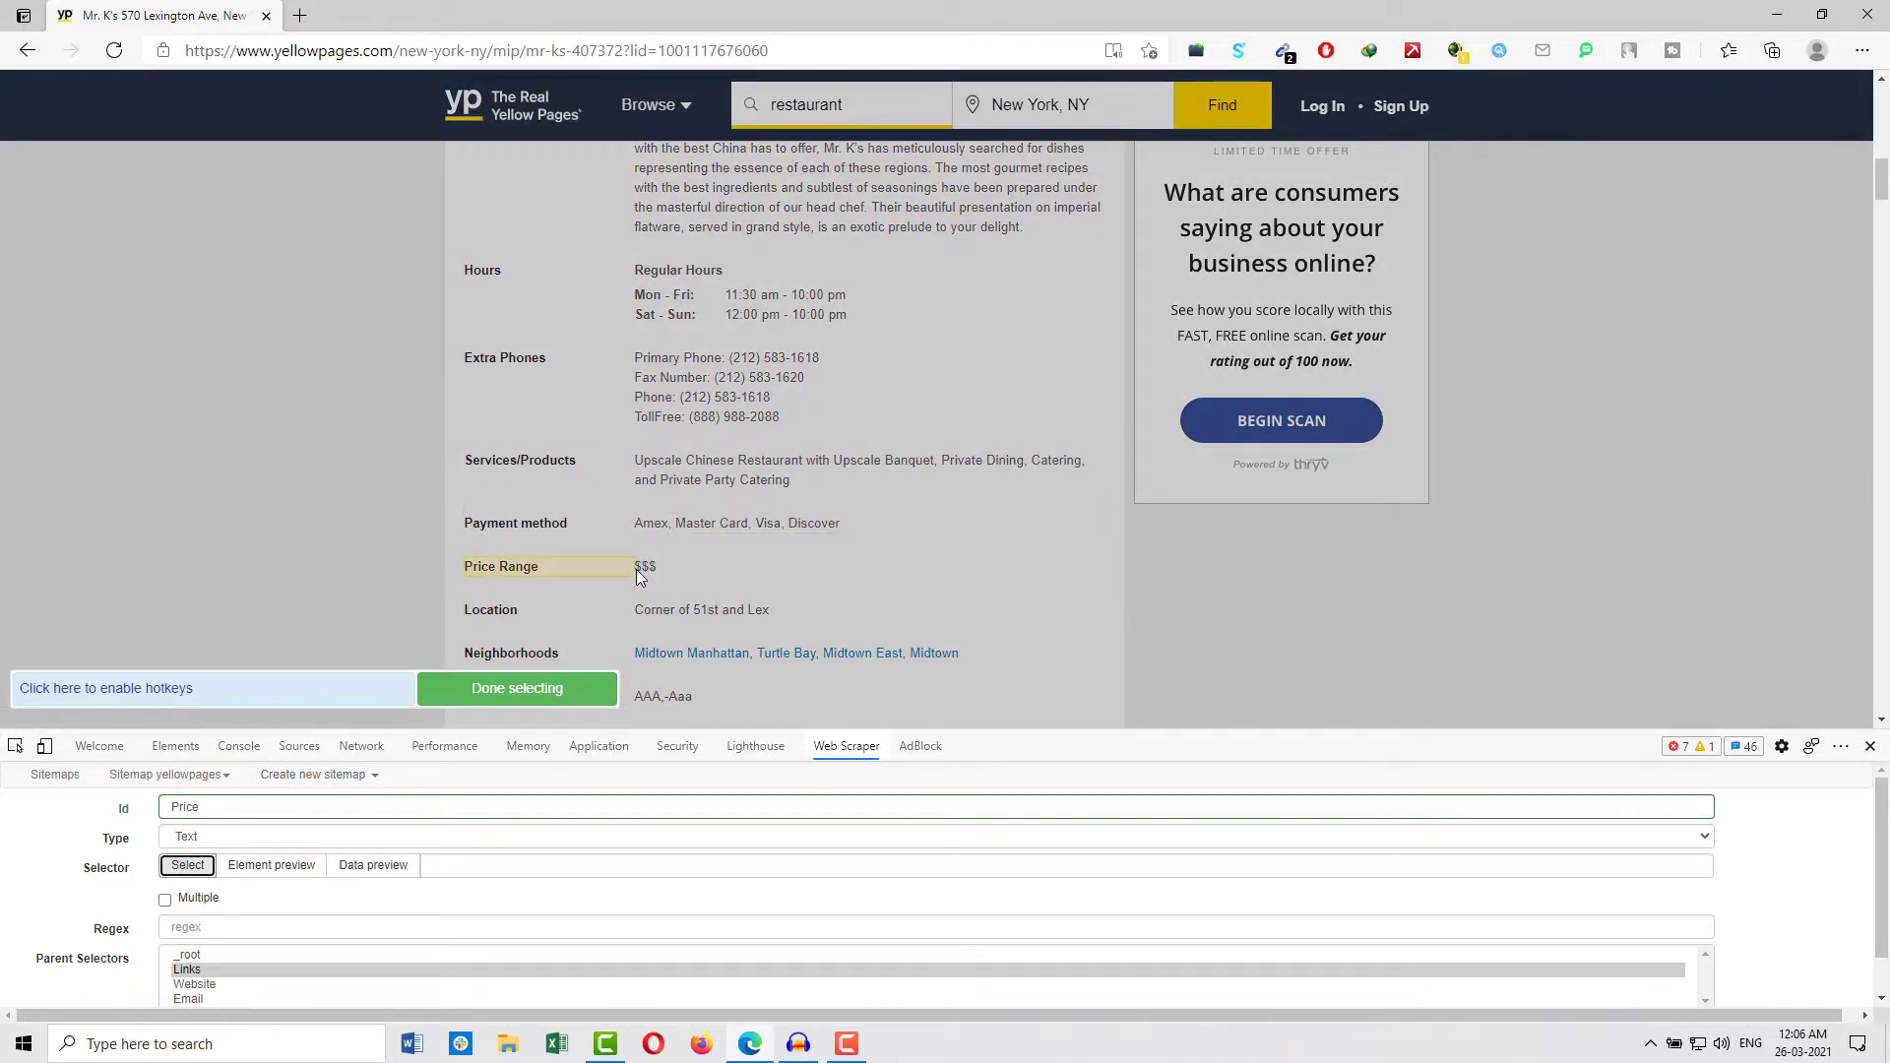
click(669, 569)
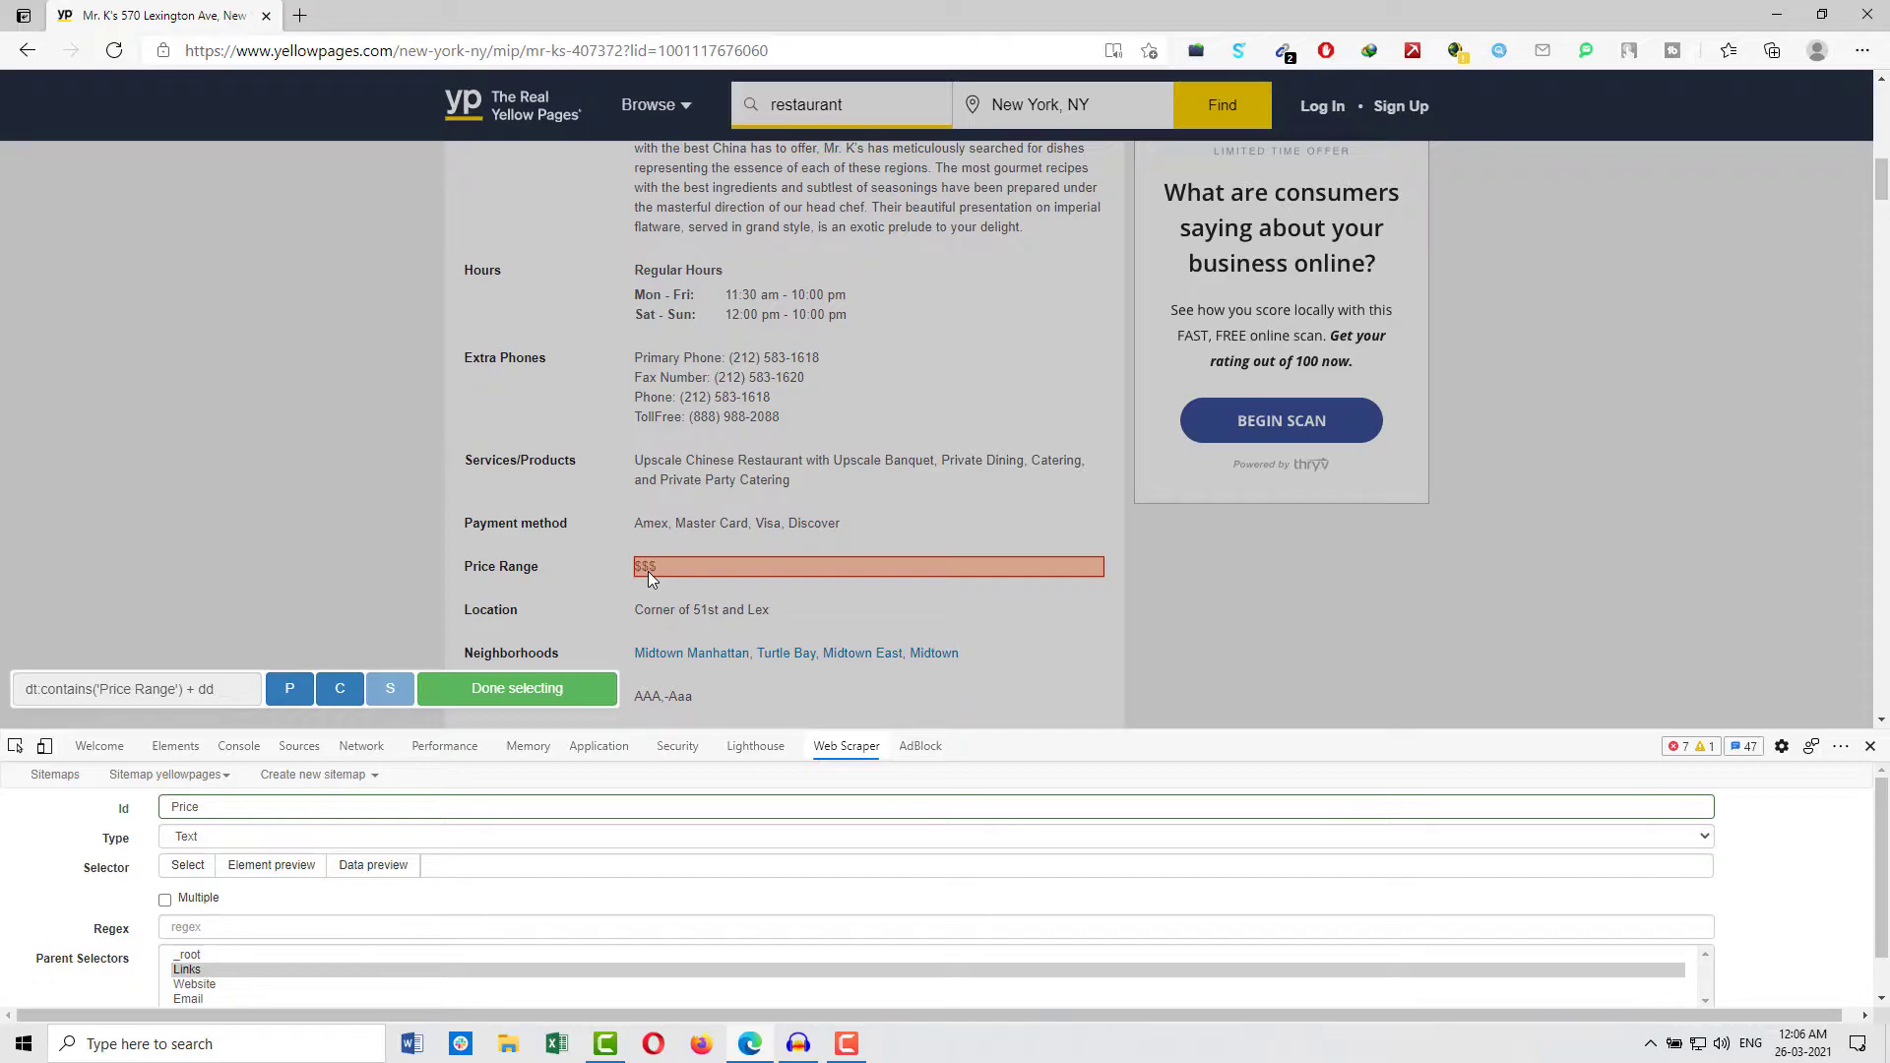
click(512, 689)
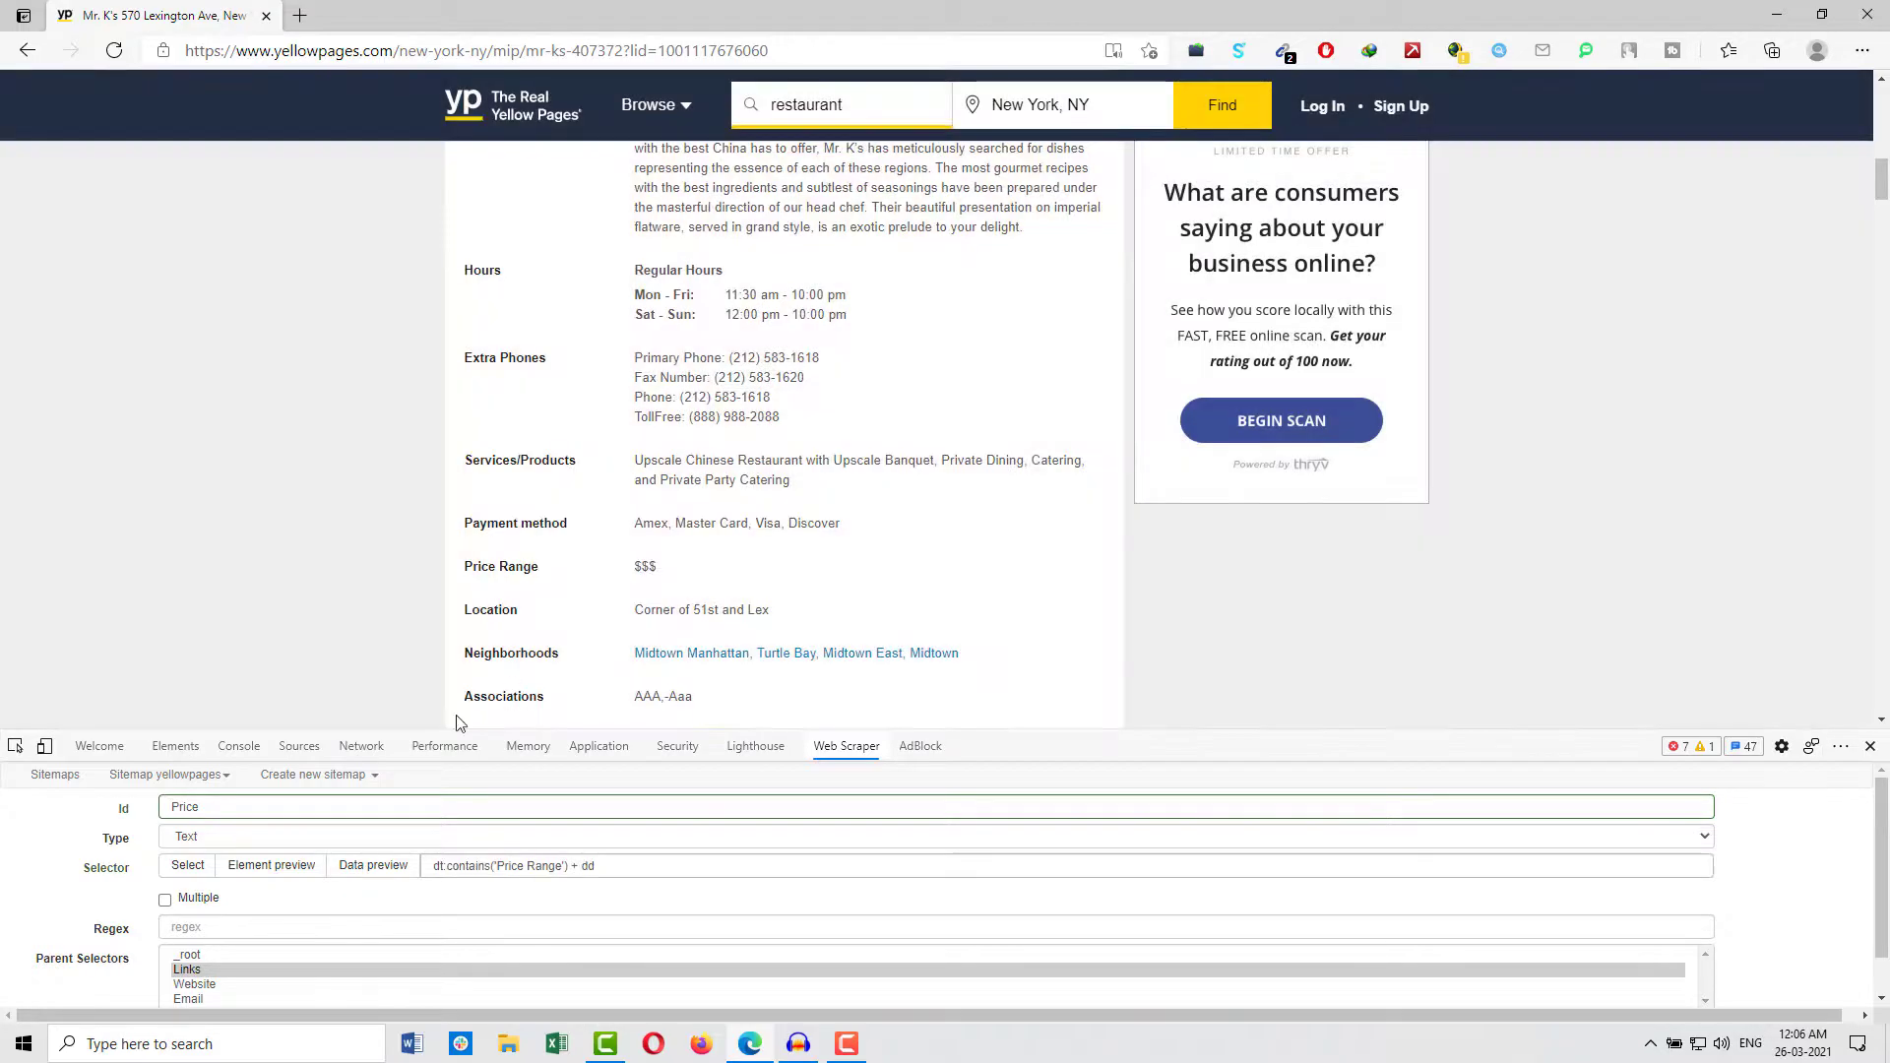
scroll(538, 798, down, 1)
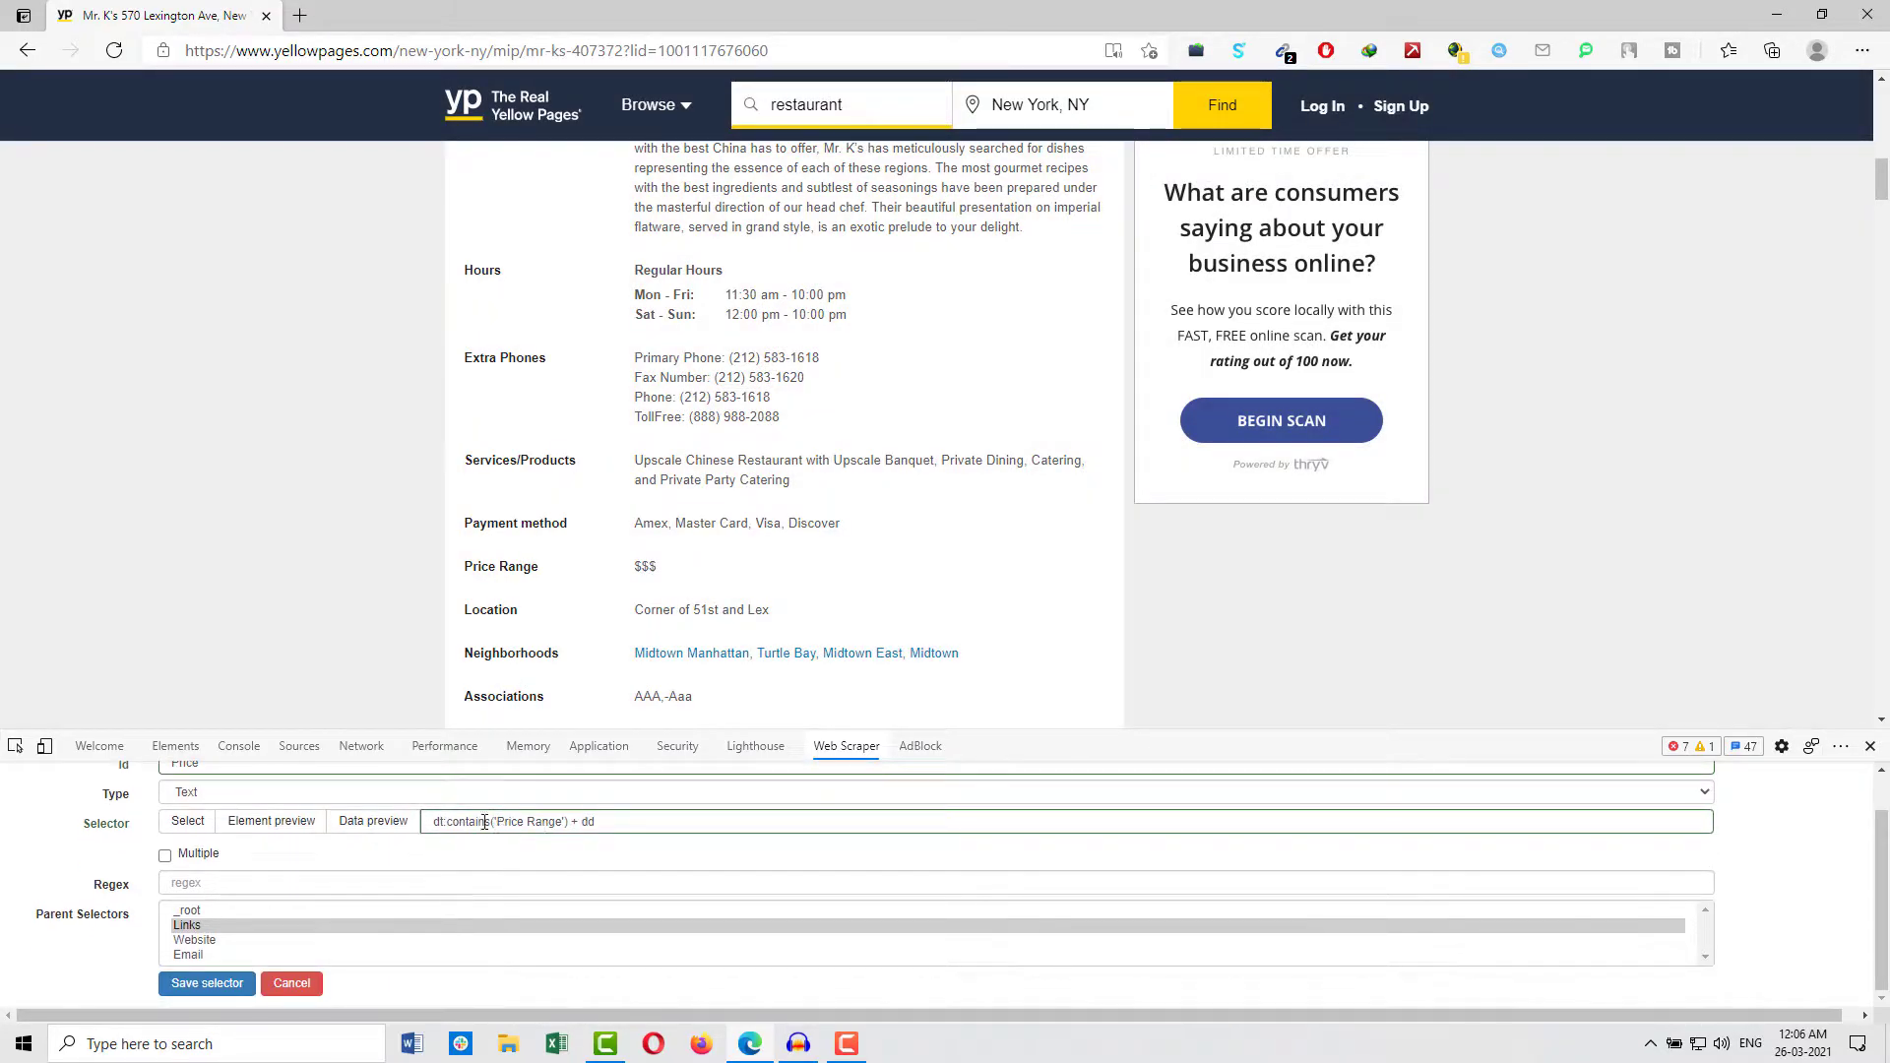
click(202, 983)
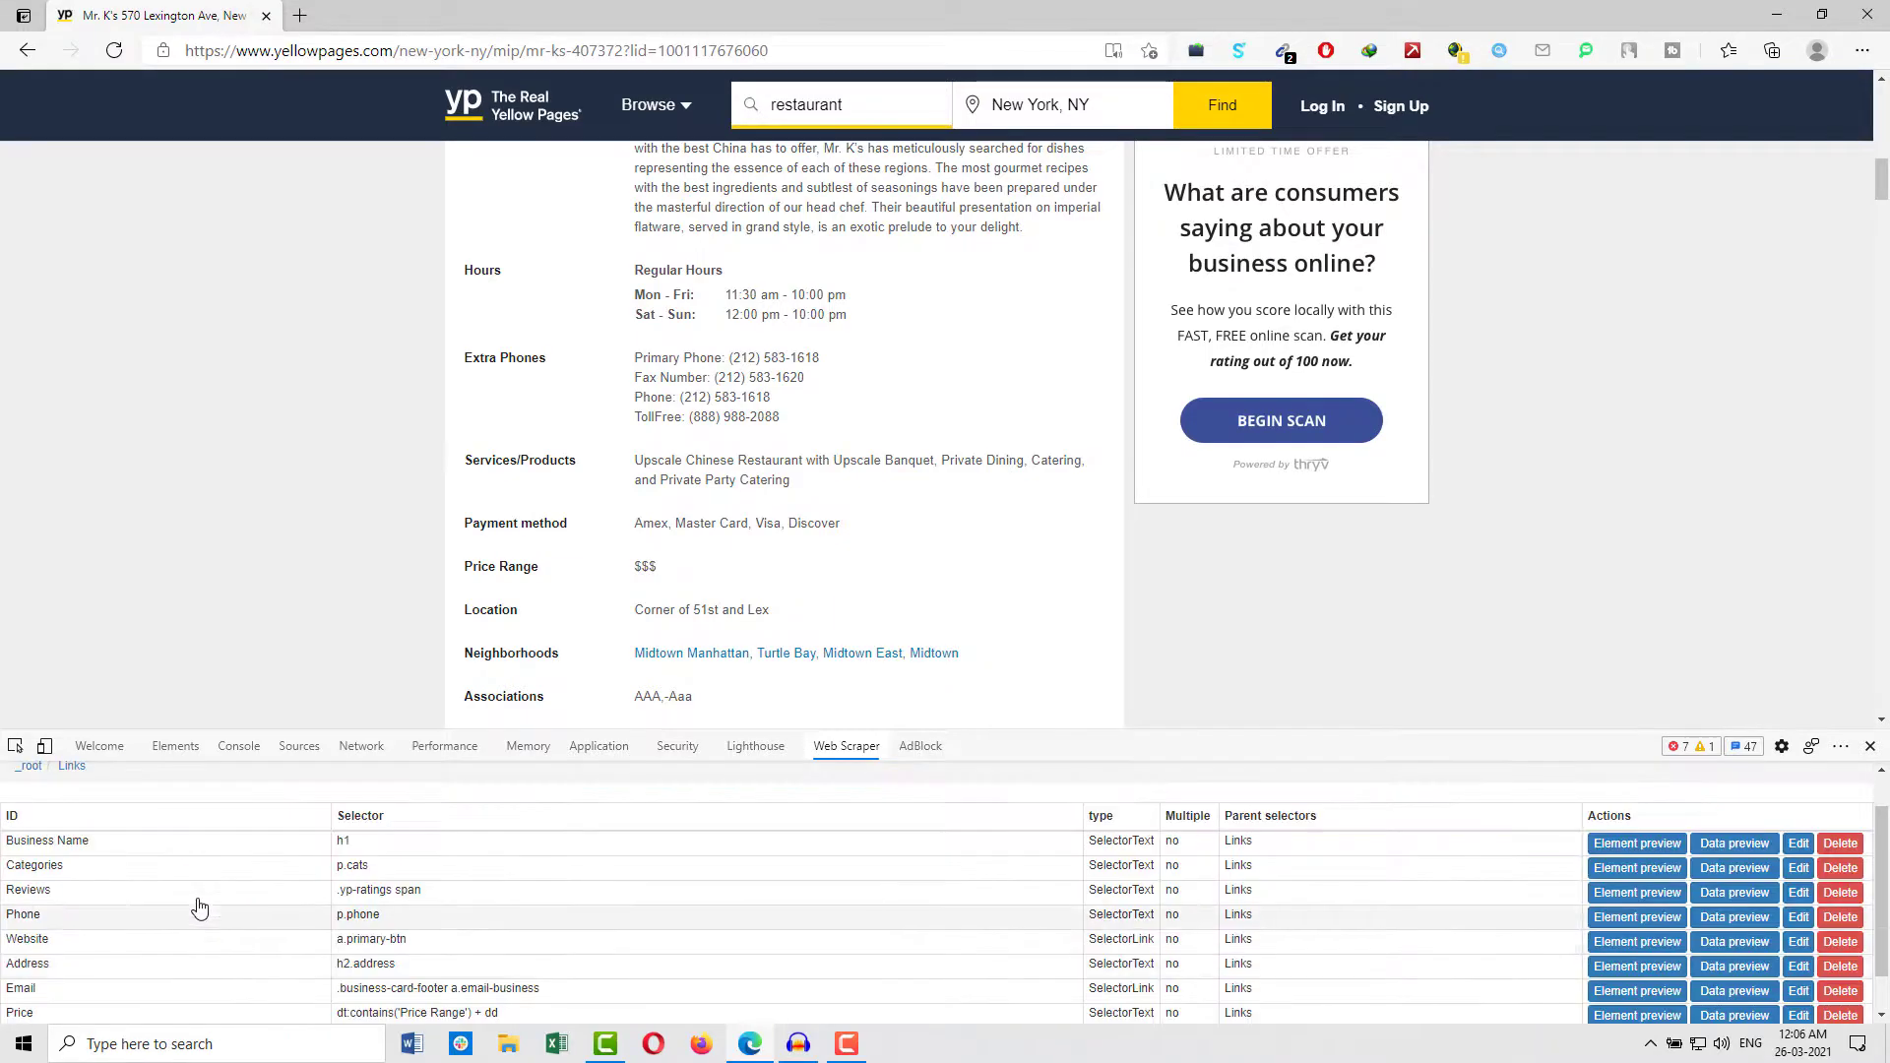
Return to the New York restaurant search results and go to the page numbers at the end of the list.
scroll(401, 879, down, 1)
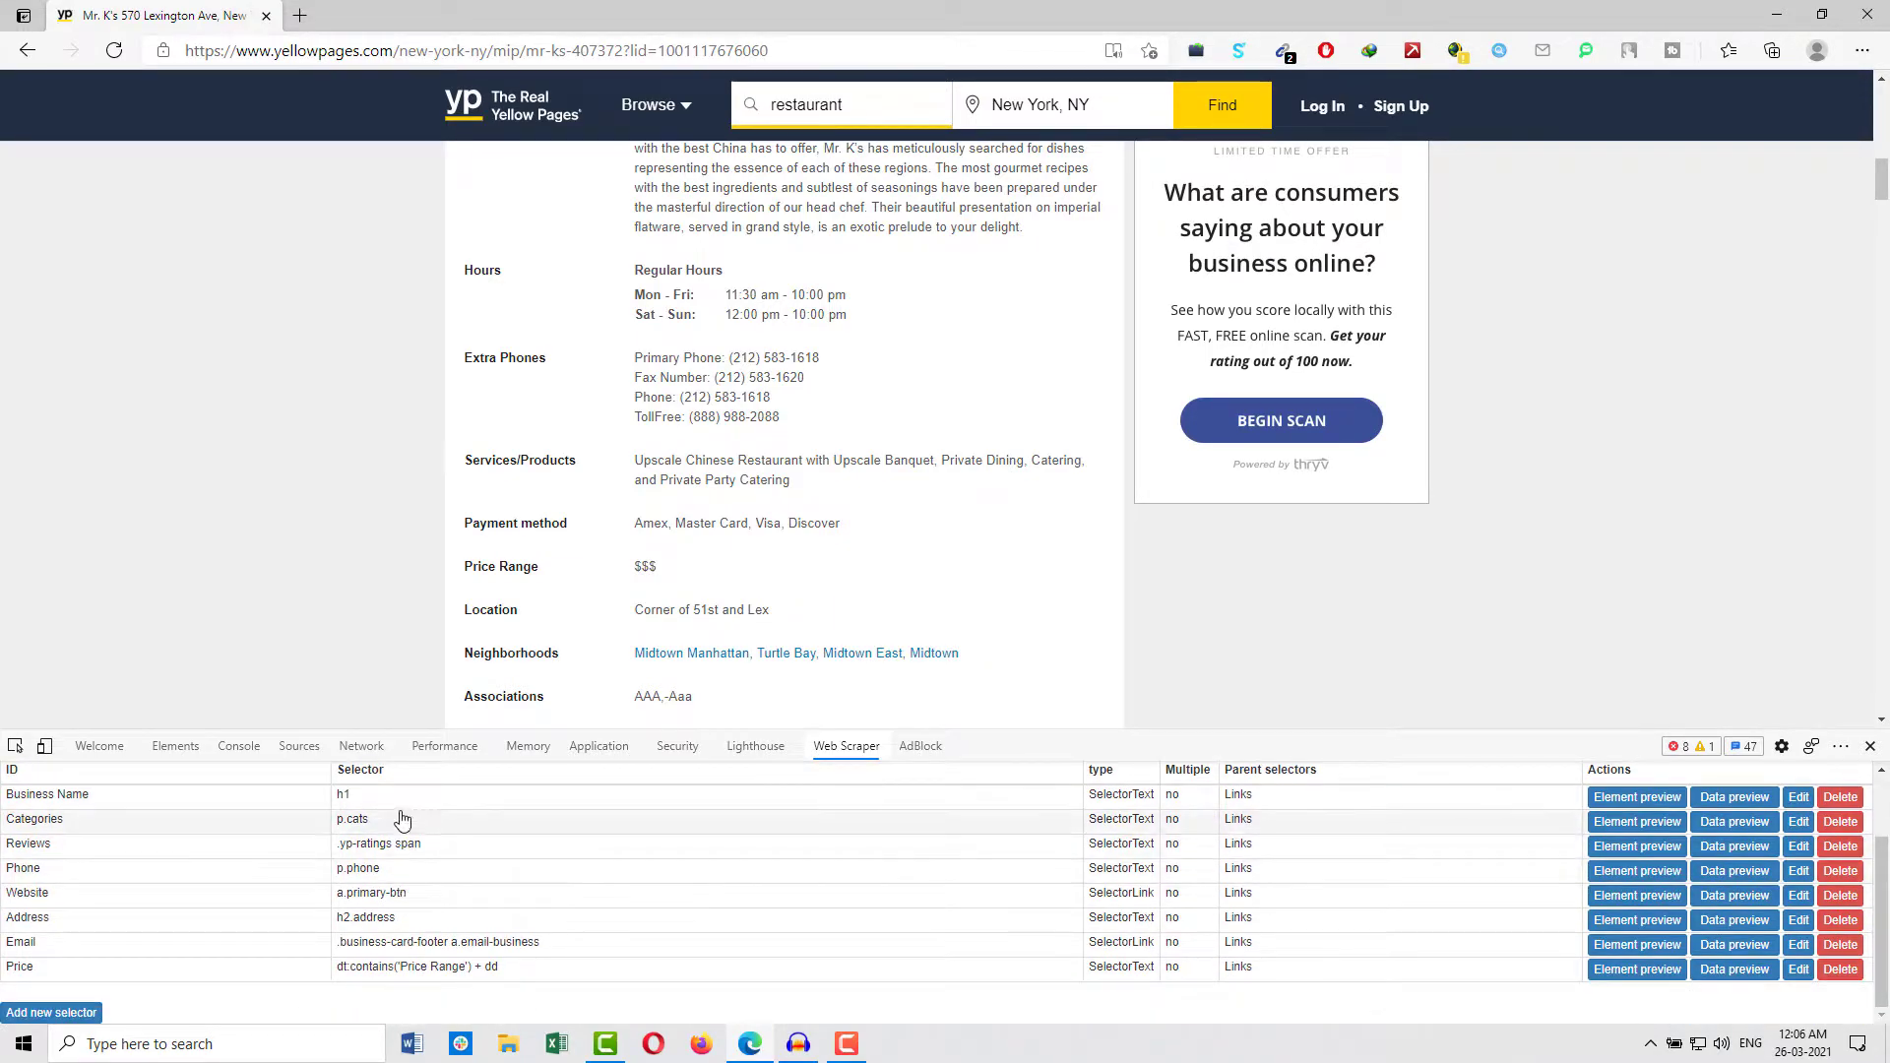
scroll(347, 320, up, 5)
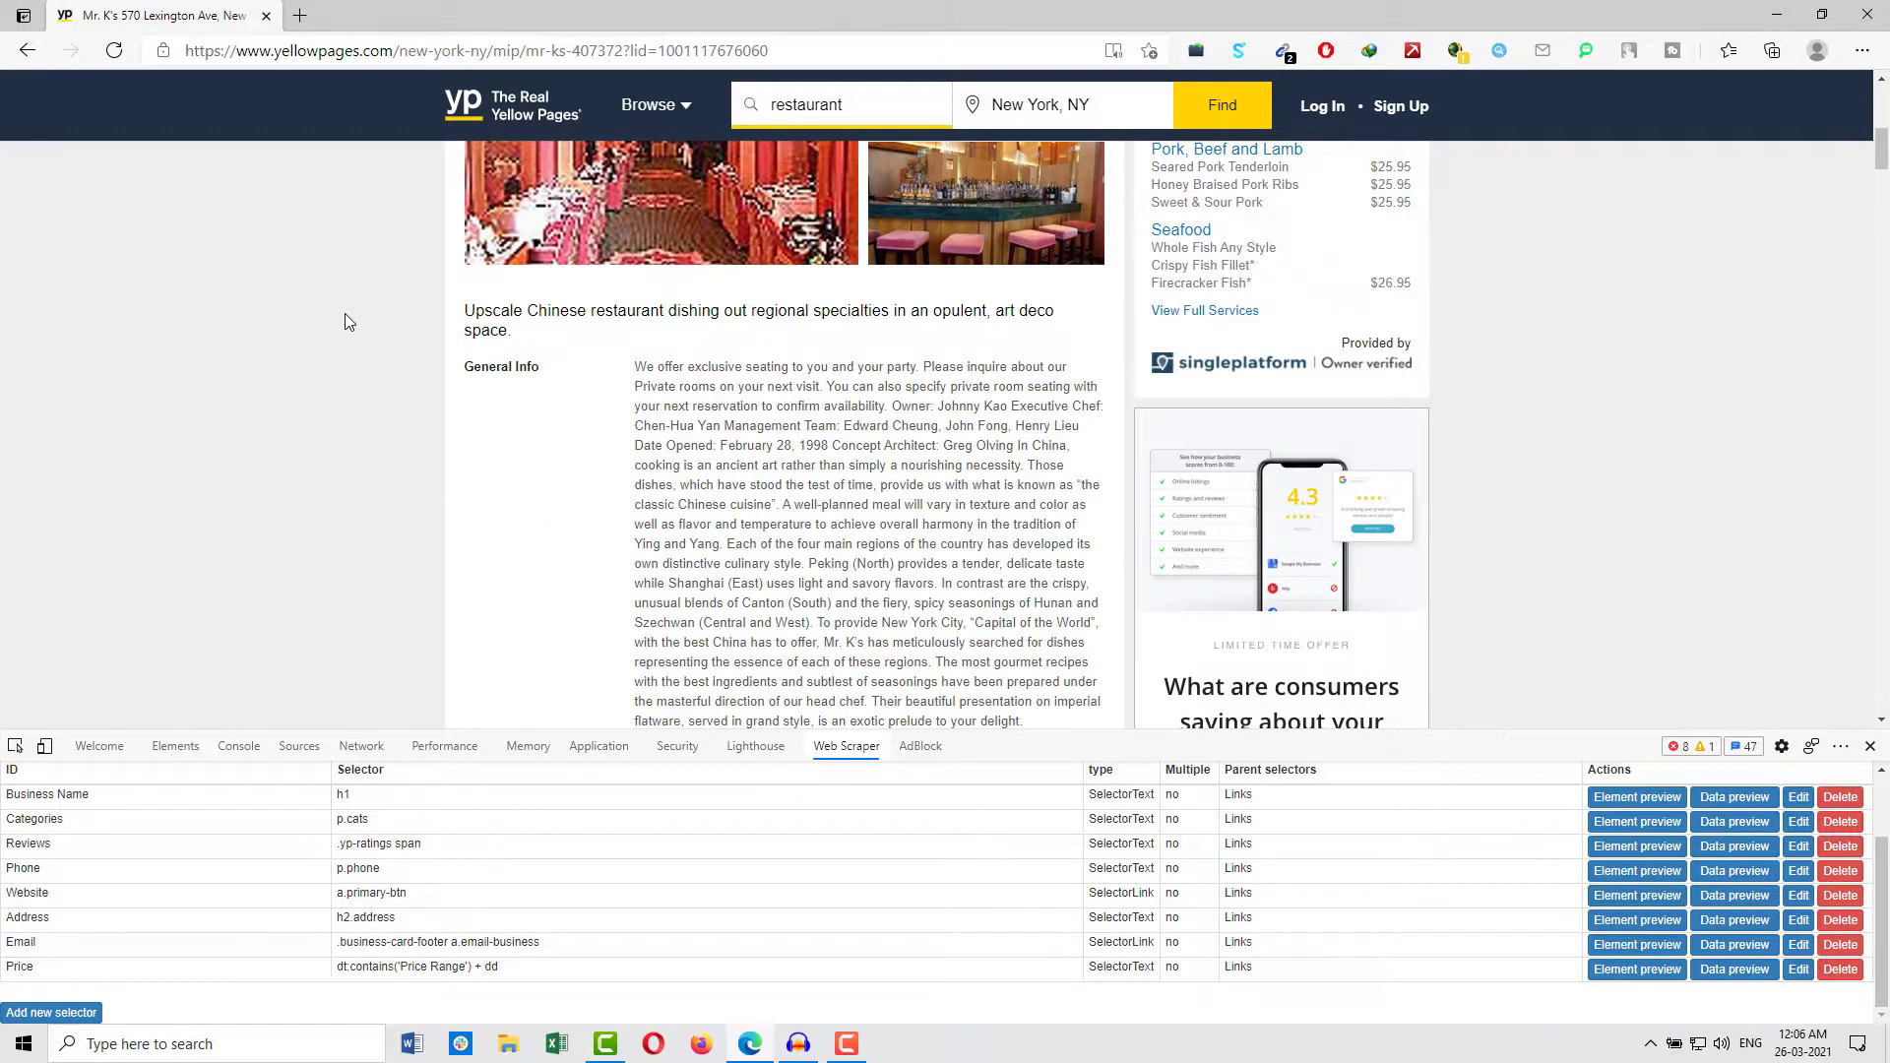
scroll(347, 321, up, 5)
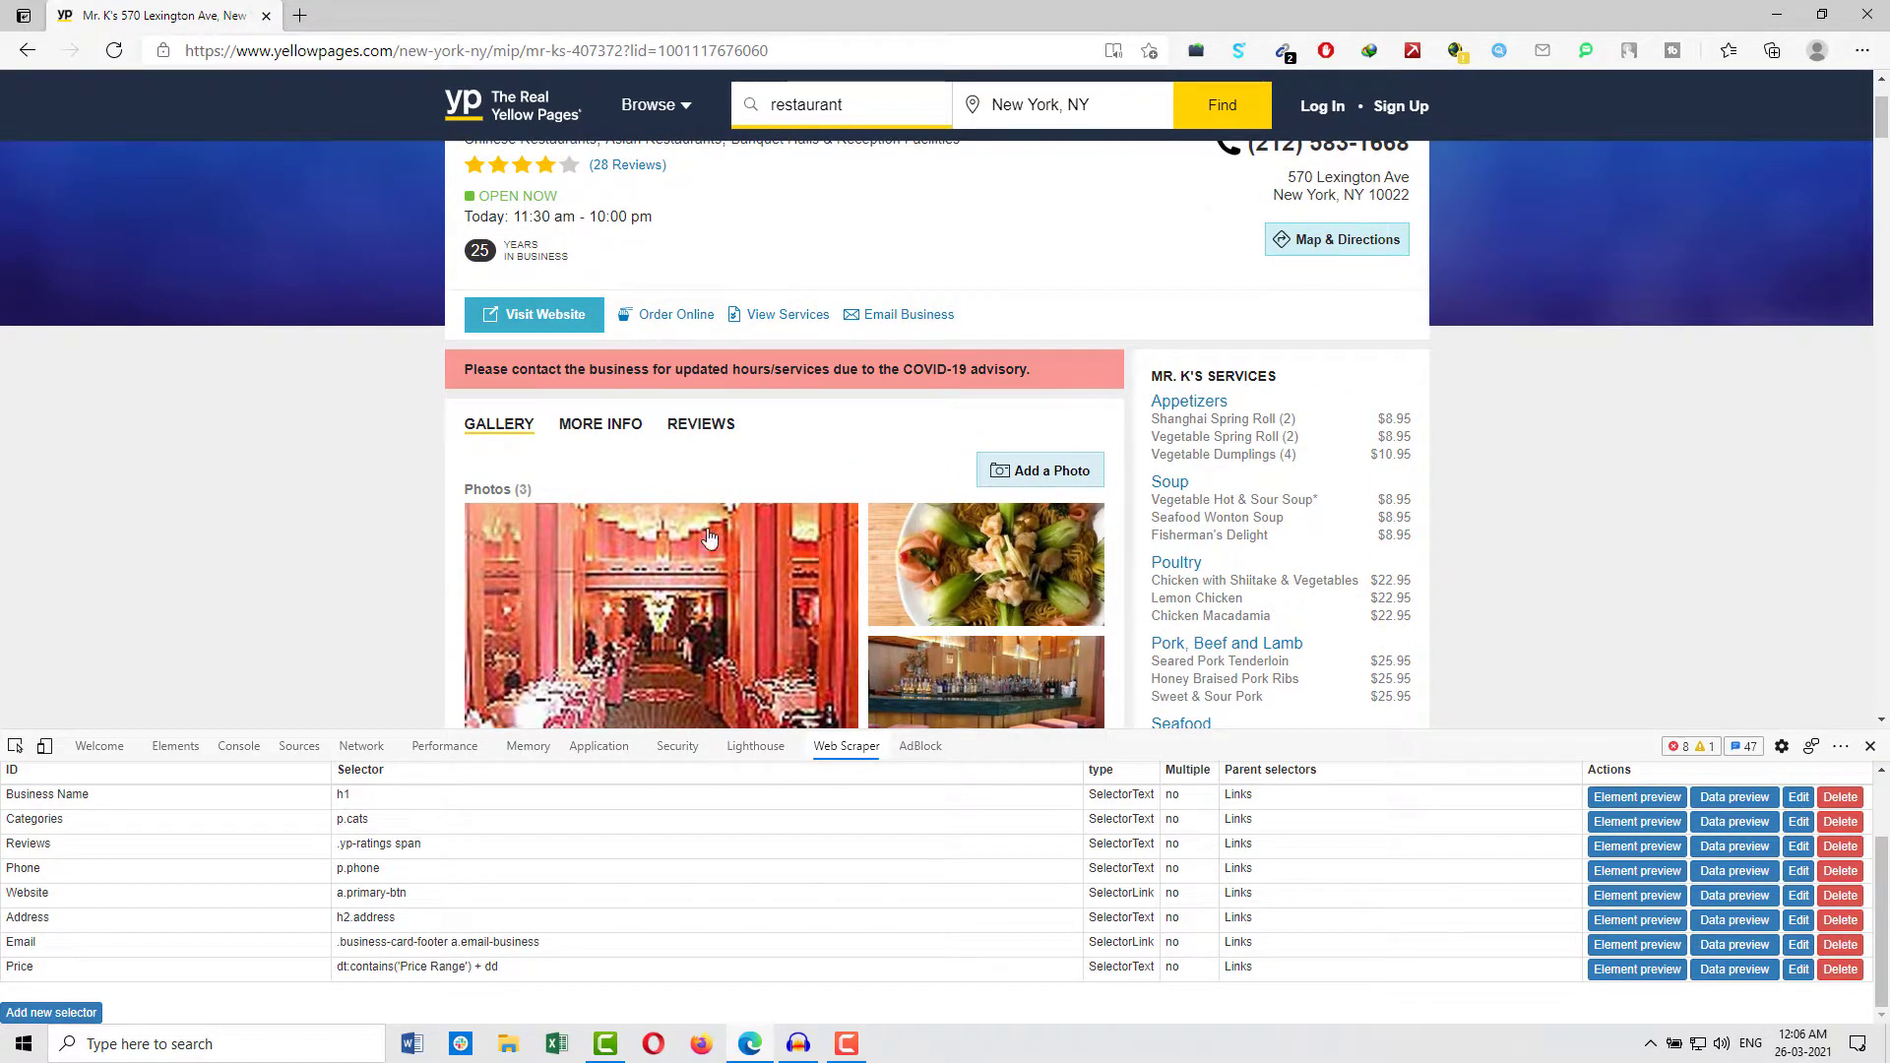
click(28, 50)
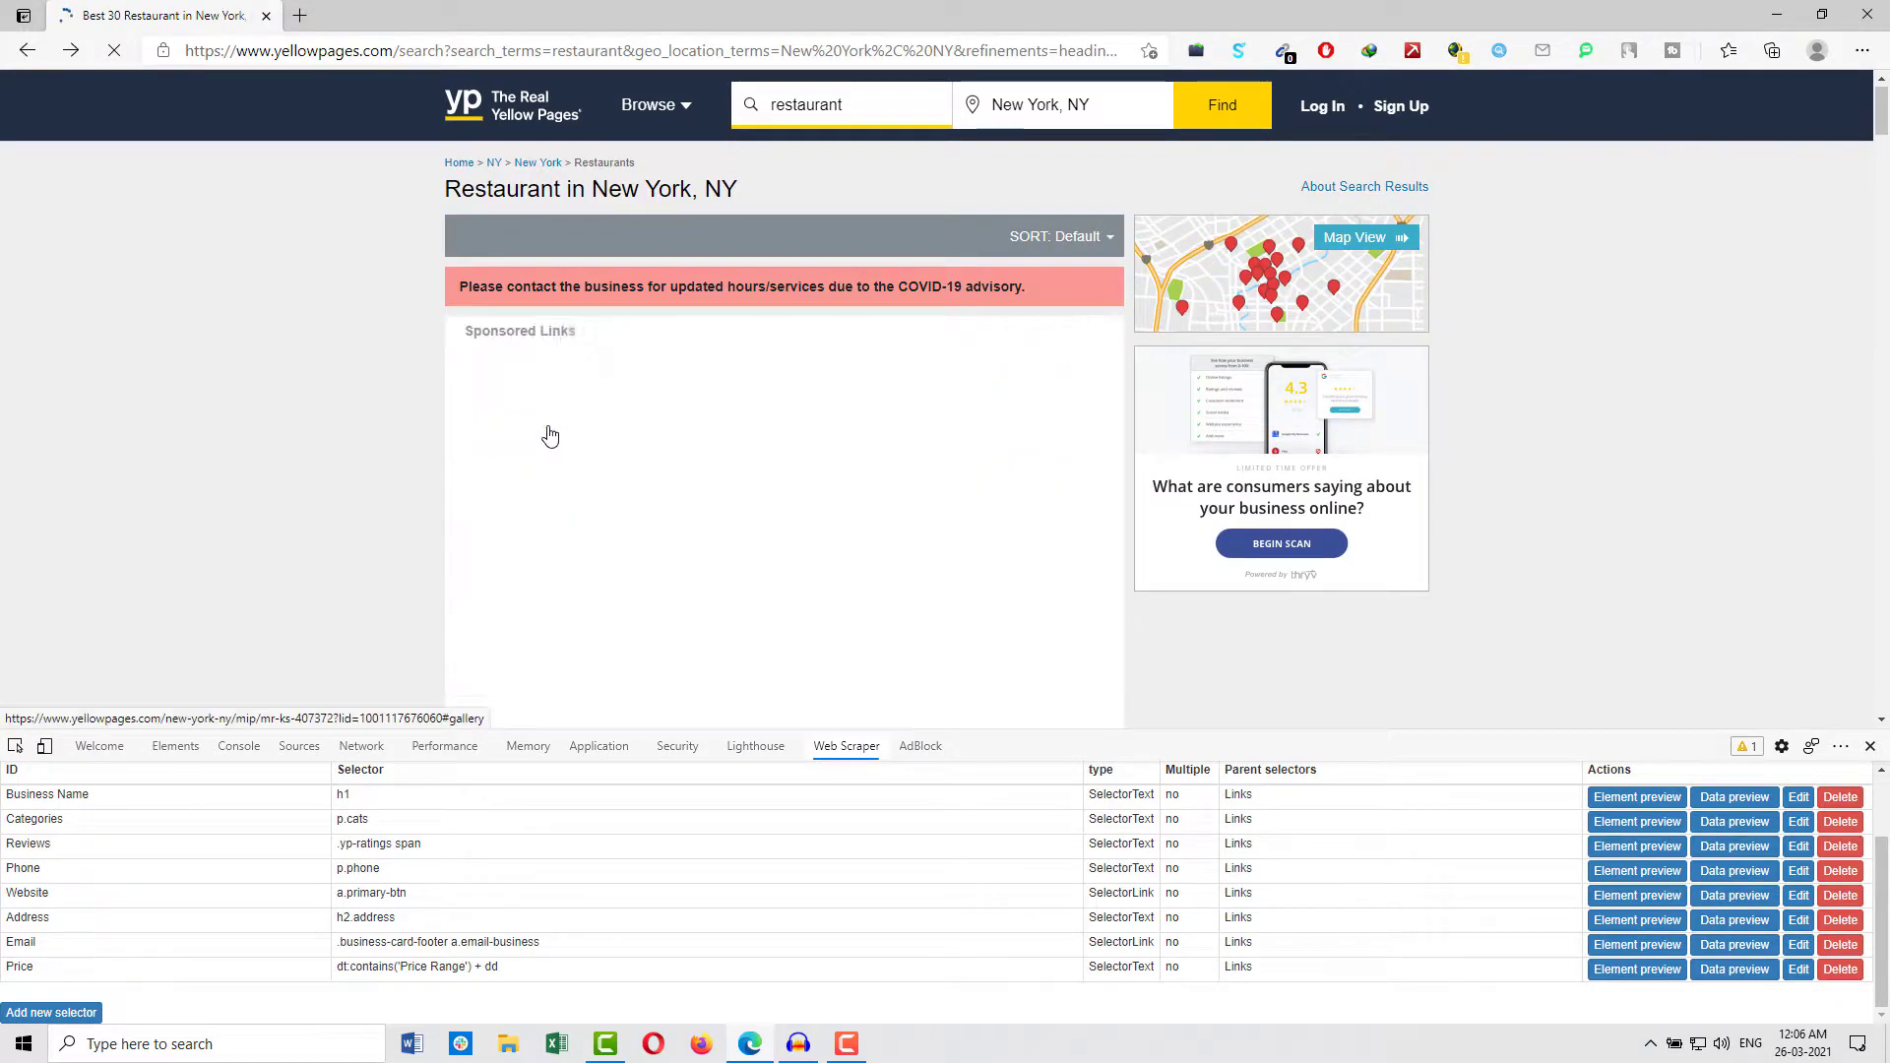
scroll(388, 453, down, 5)
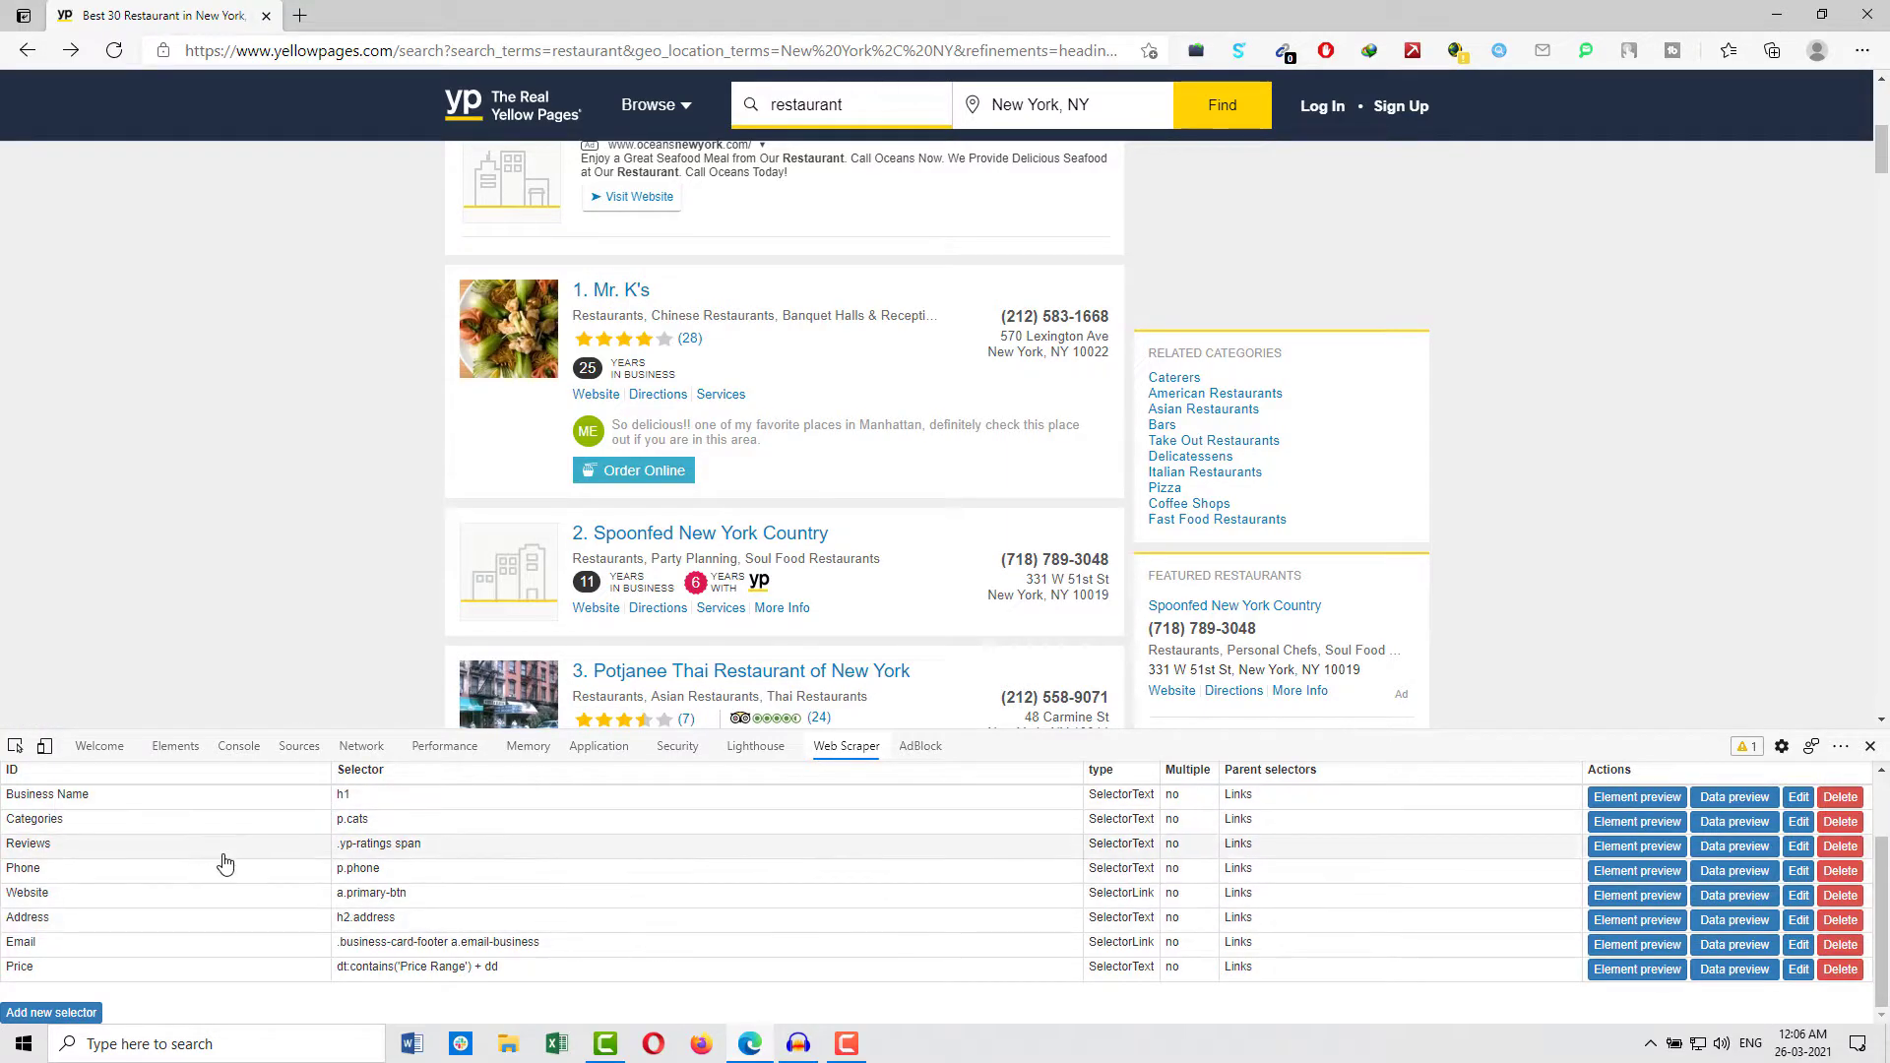
scroll(225, 863, up, 2)
scroll(620, 389, down, 2)
scroll(668, 417, down, 20)
scroll(687, 467, down, 20)
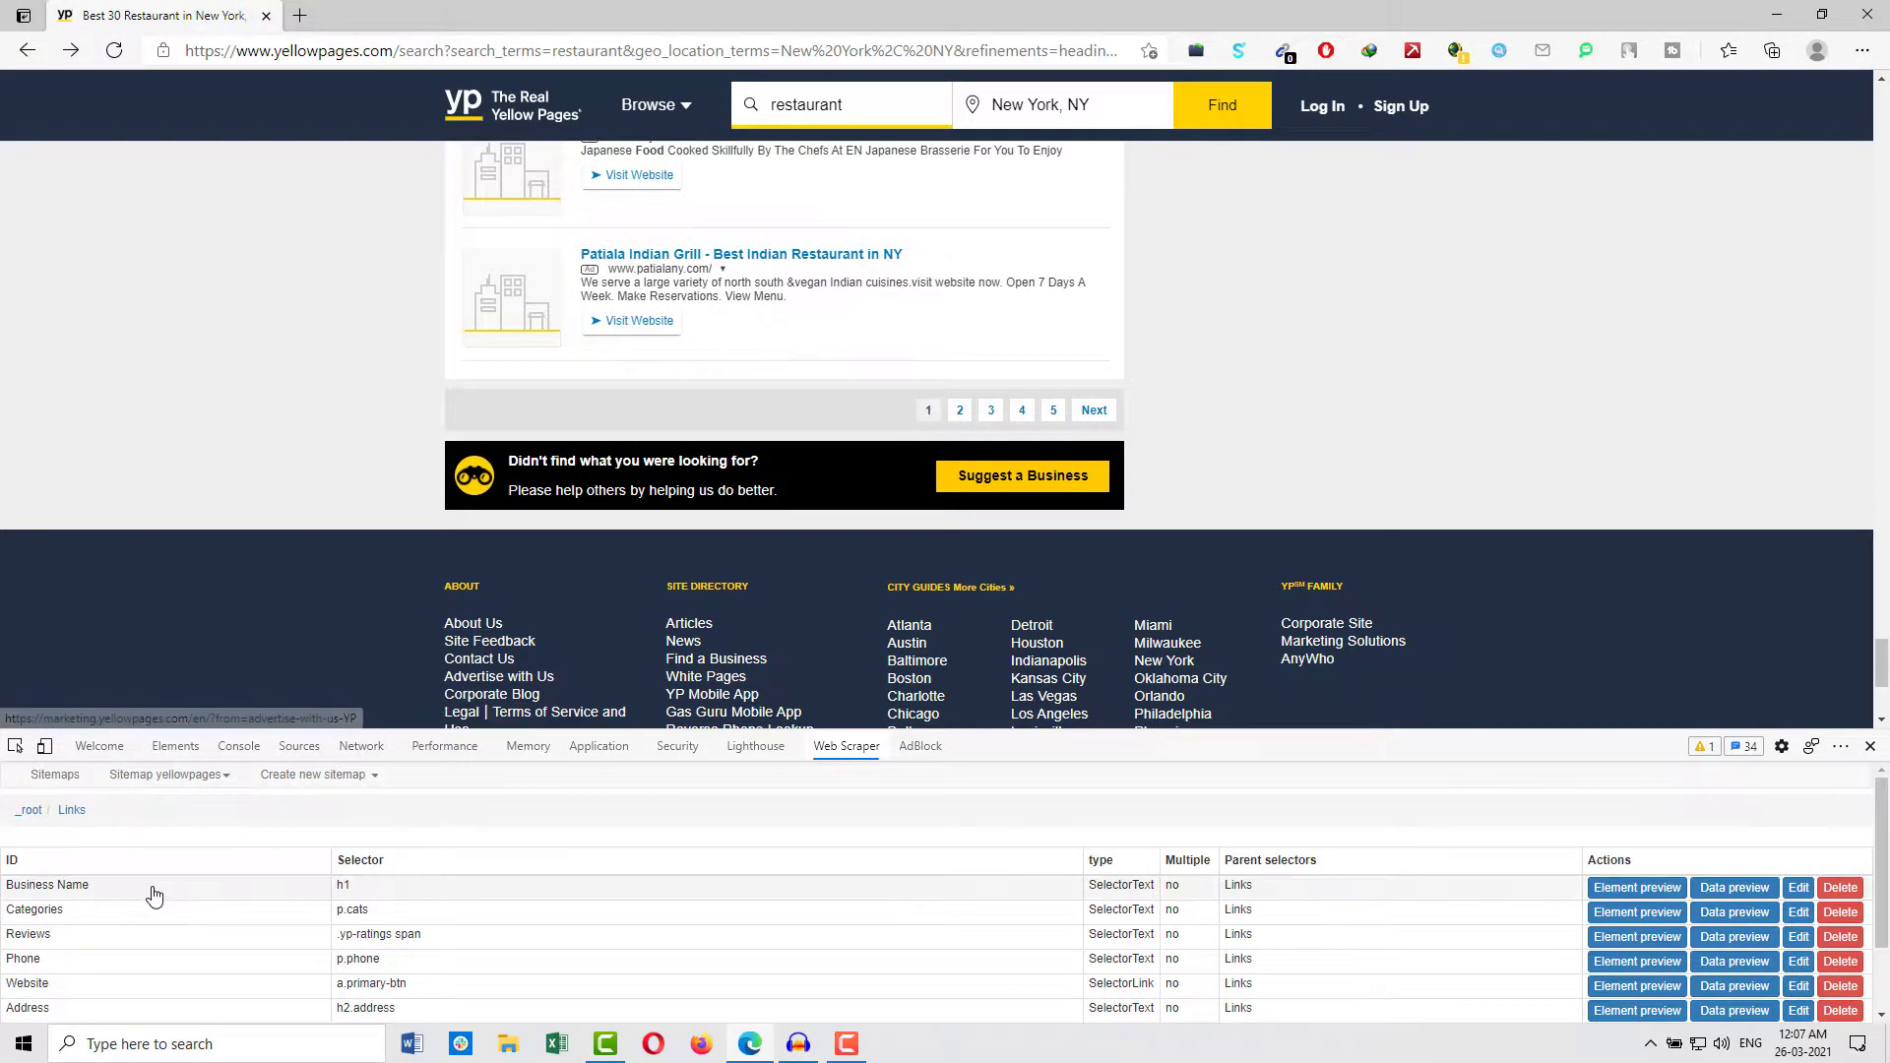
Return to the root-level selectors of the yellowpages sitemap.
click(54, 777)
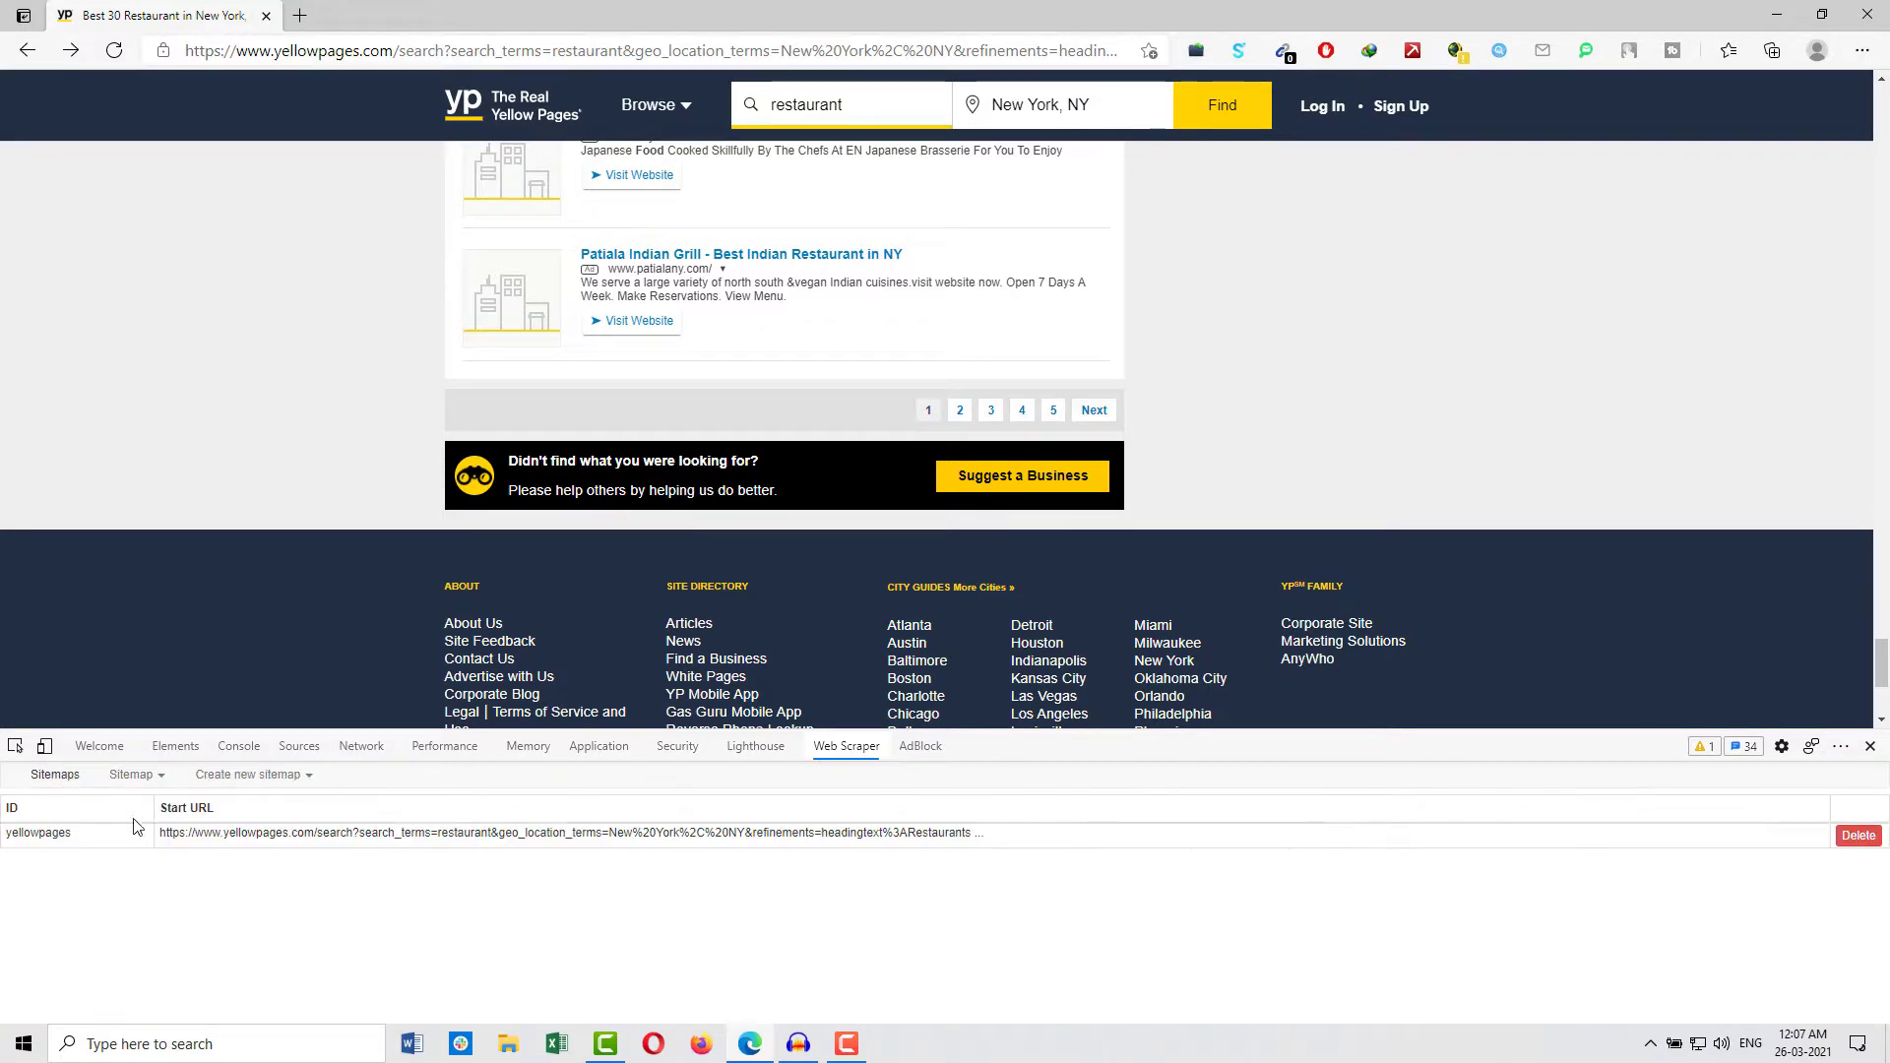
click(93, 829)
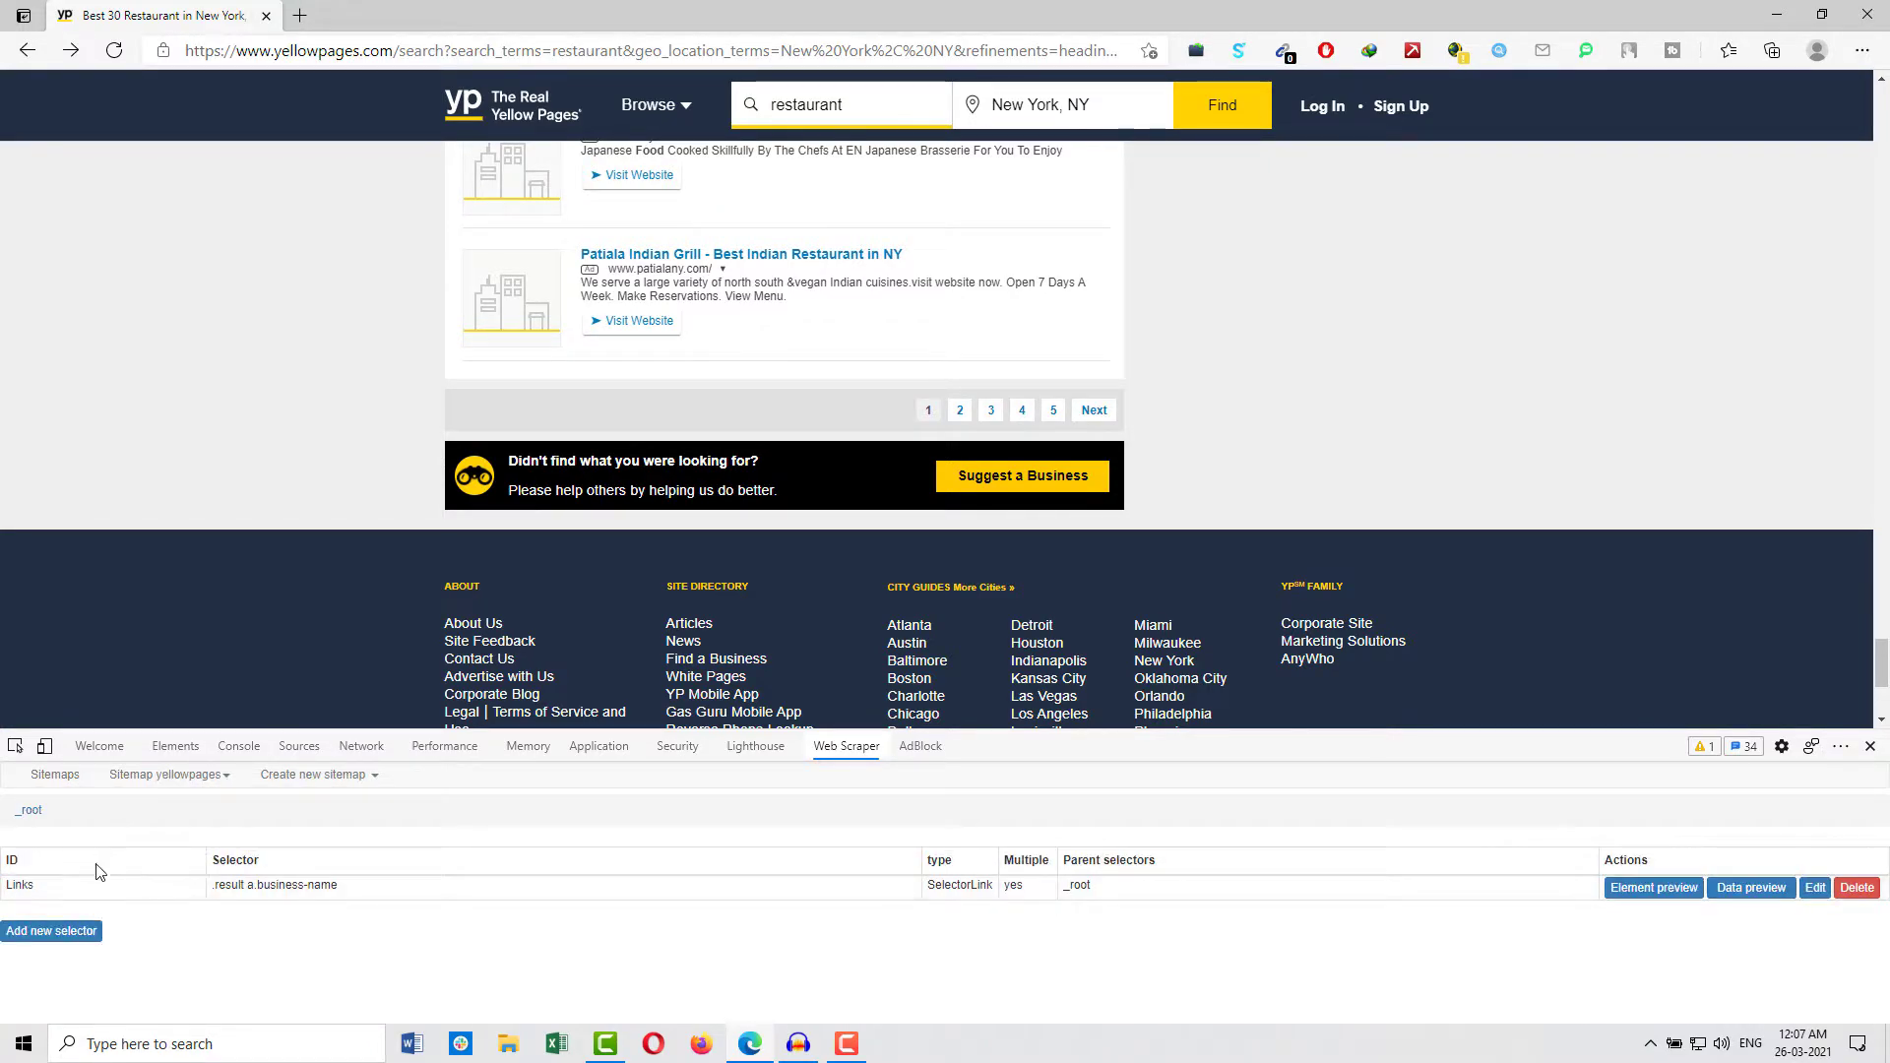
scroll(558, 340, up, 1)
scroll(558, 340, up, 3)
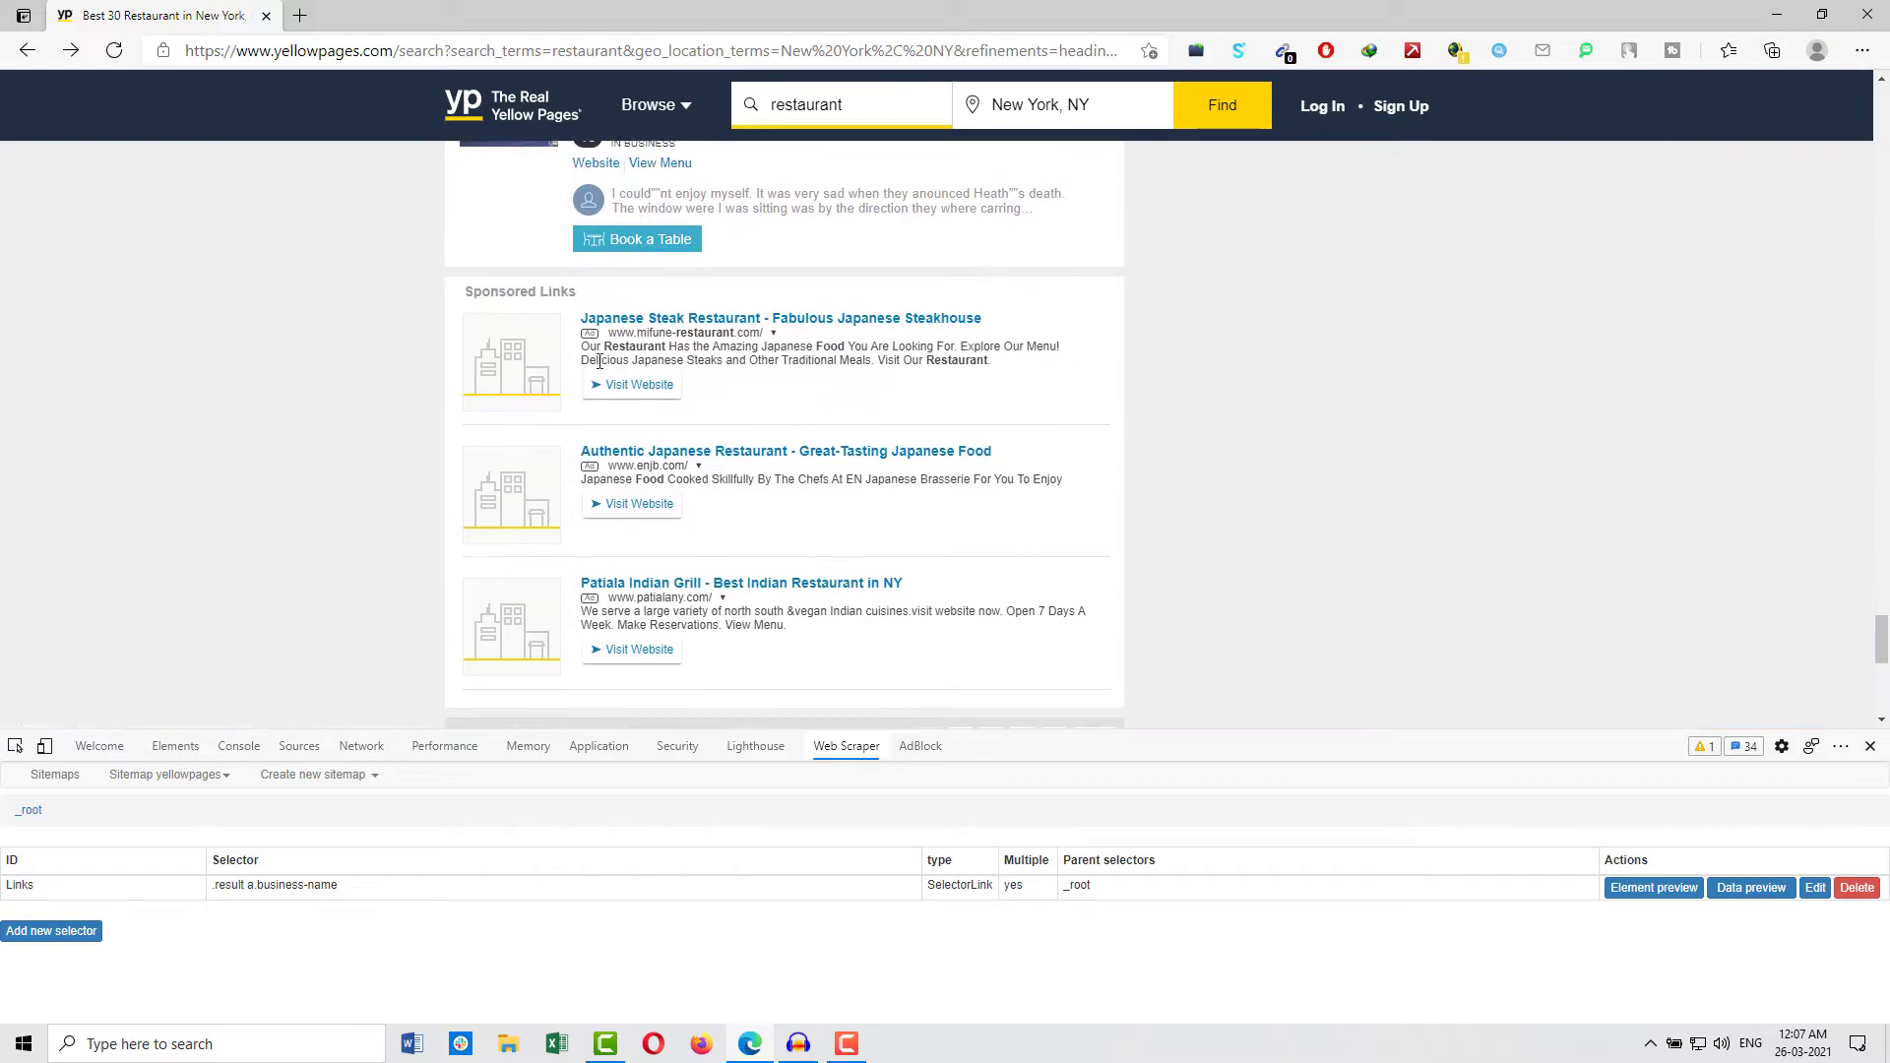
Start a new root-level selector with the id pagination and the type Link.
click(38, 935)
click(218, 816)
text(pagination)
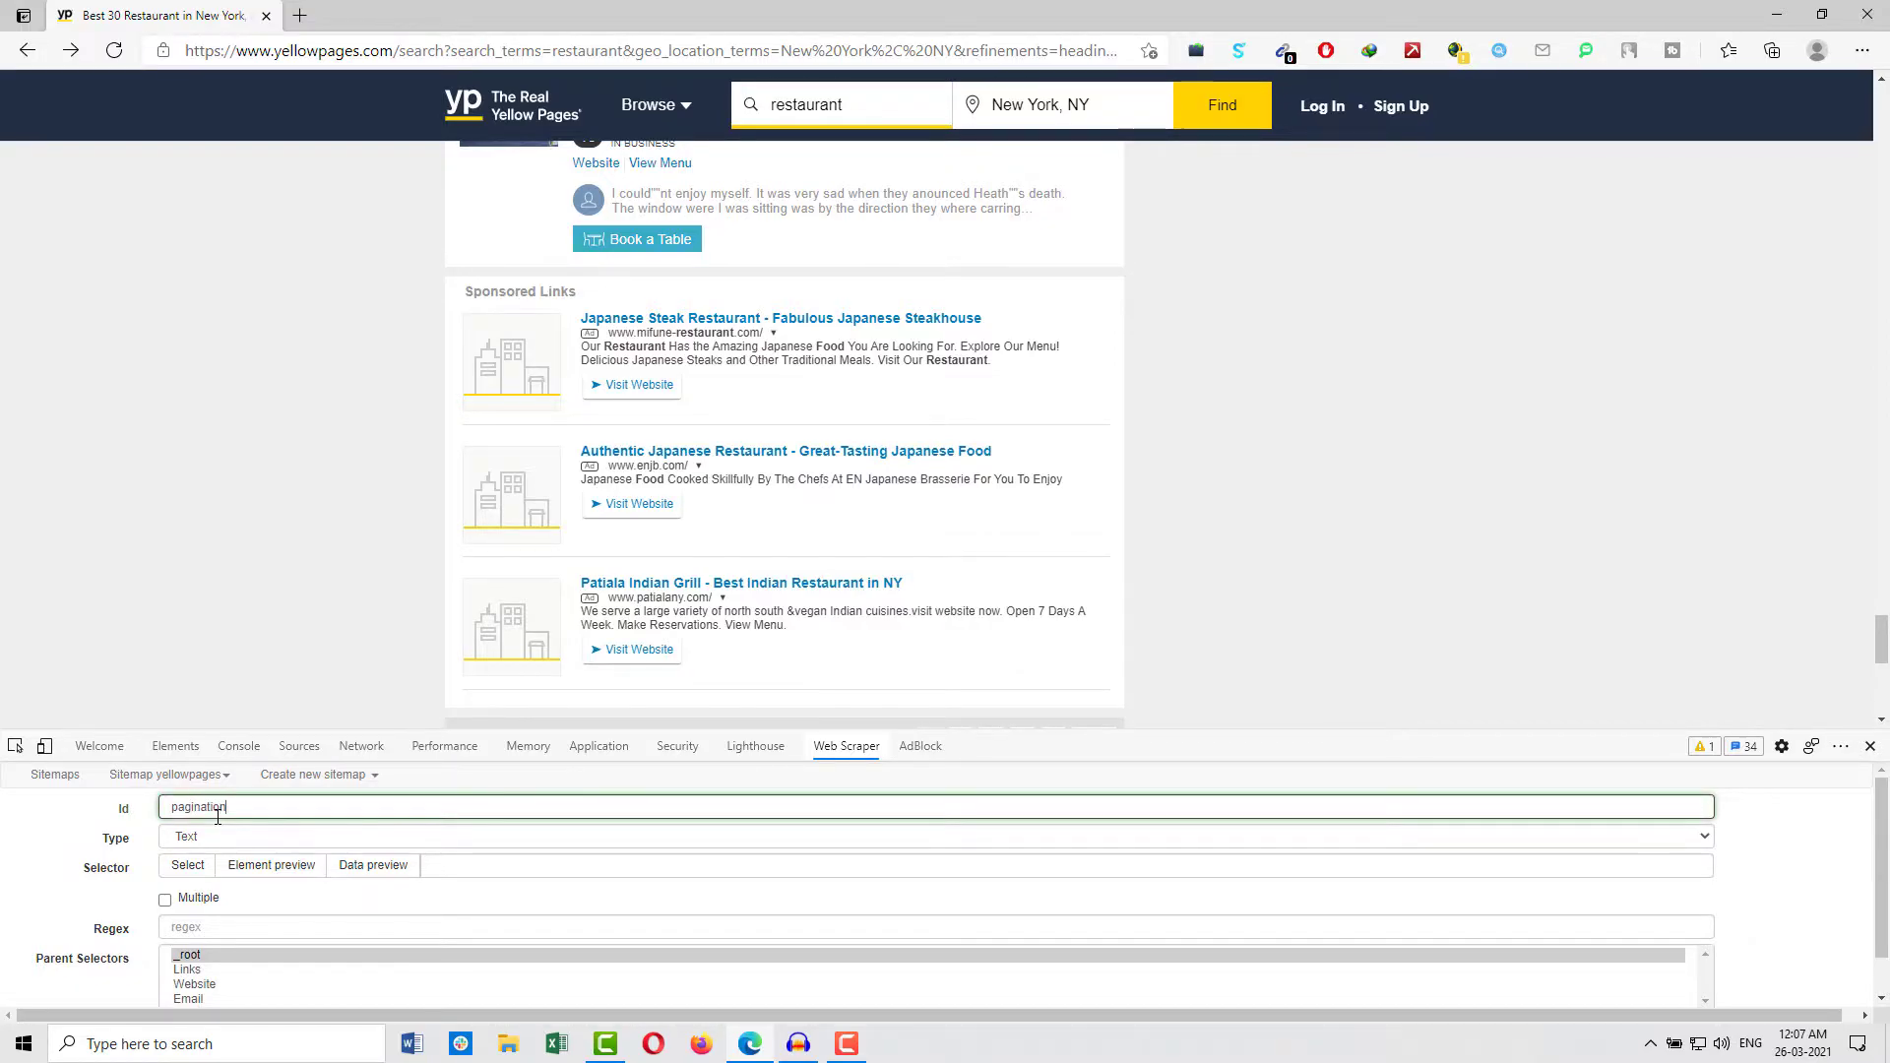
scroll(724, 612, down, 2)
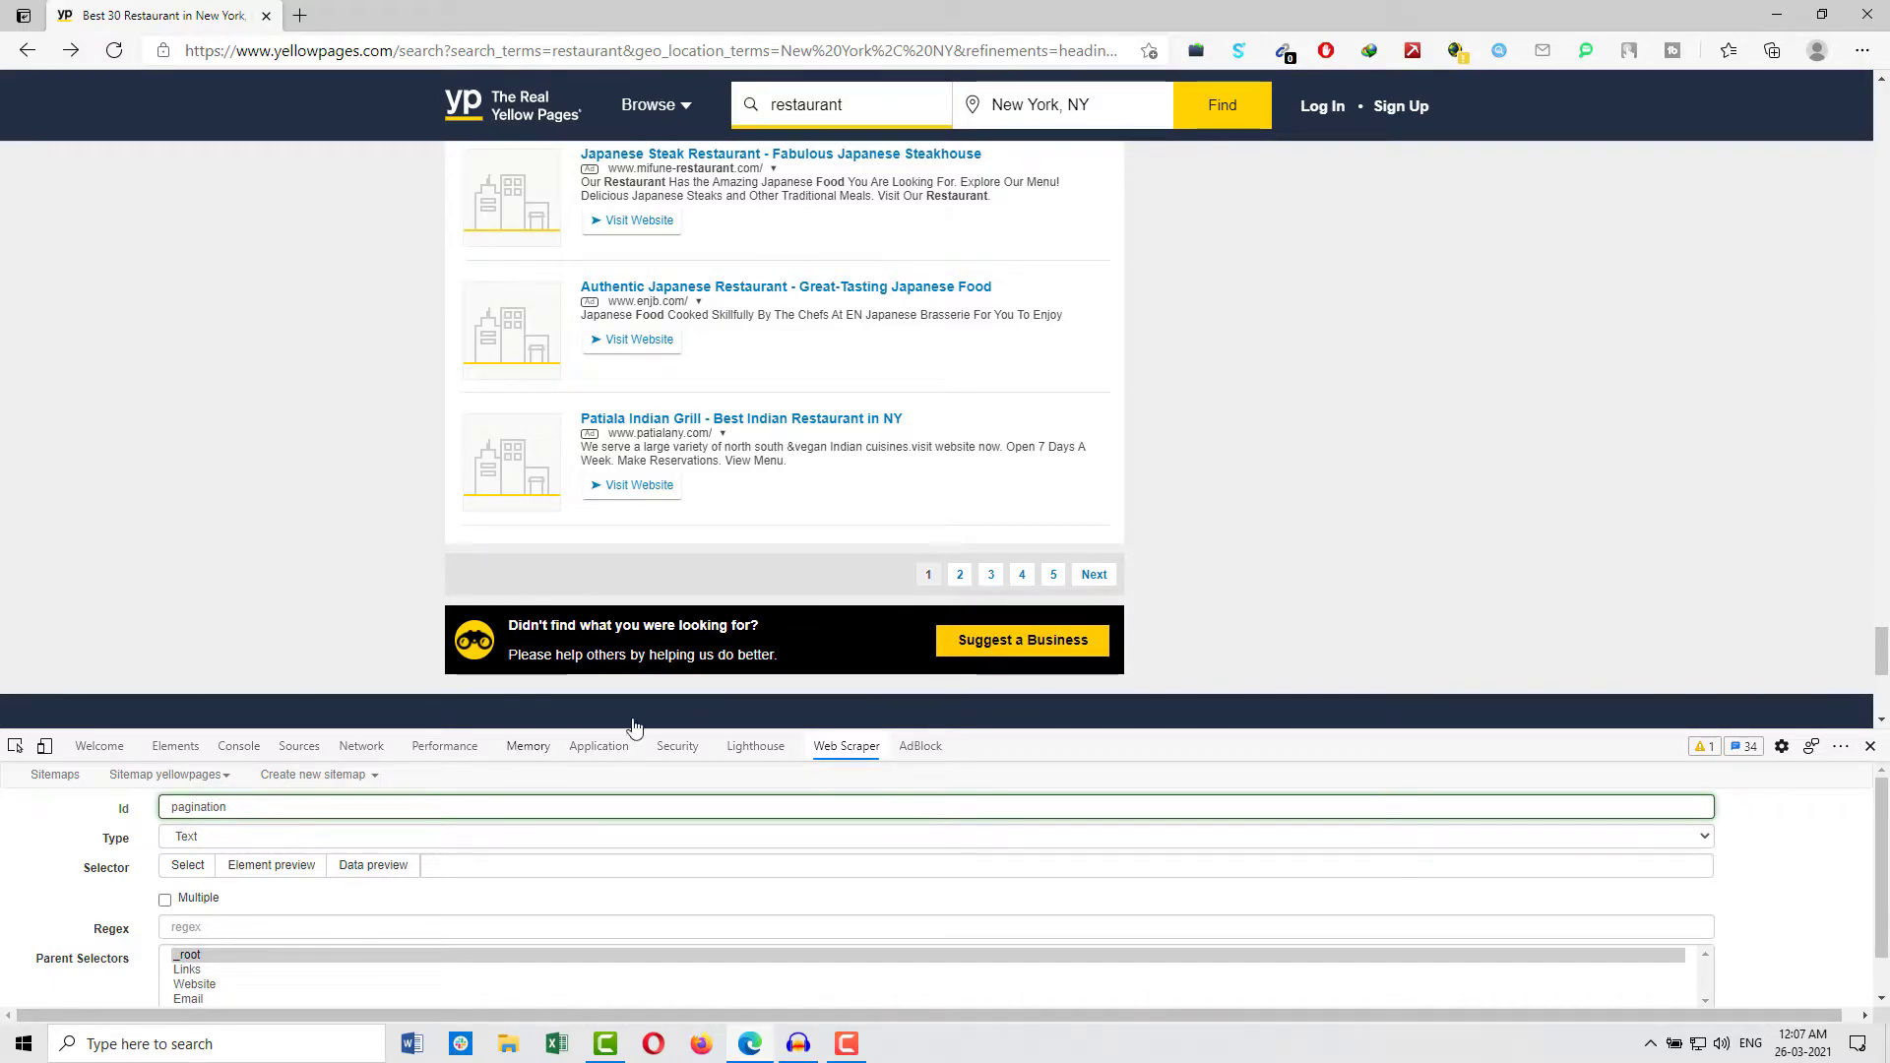
click(325, 840)
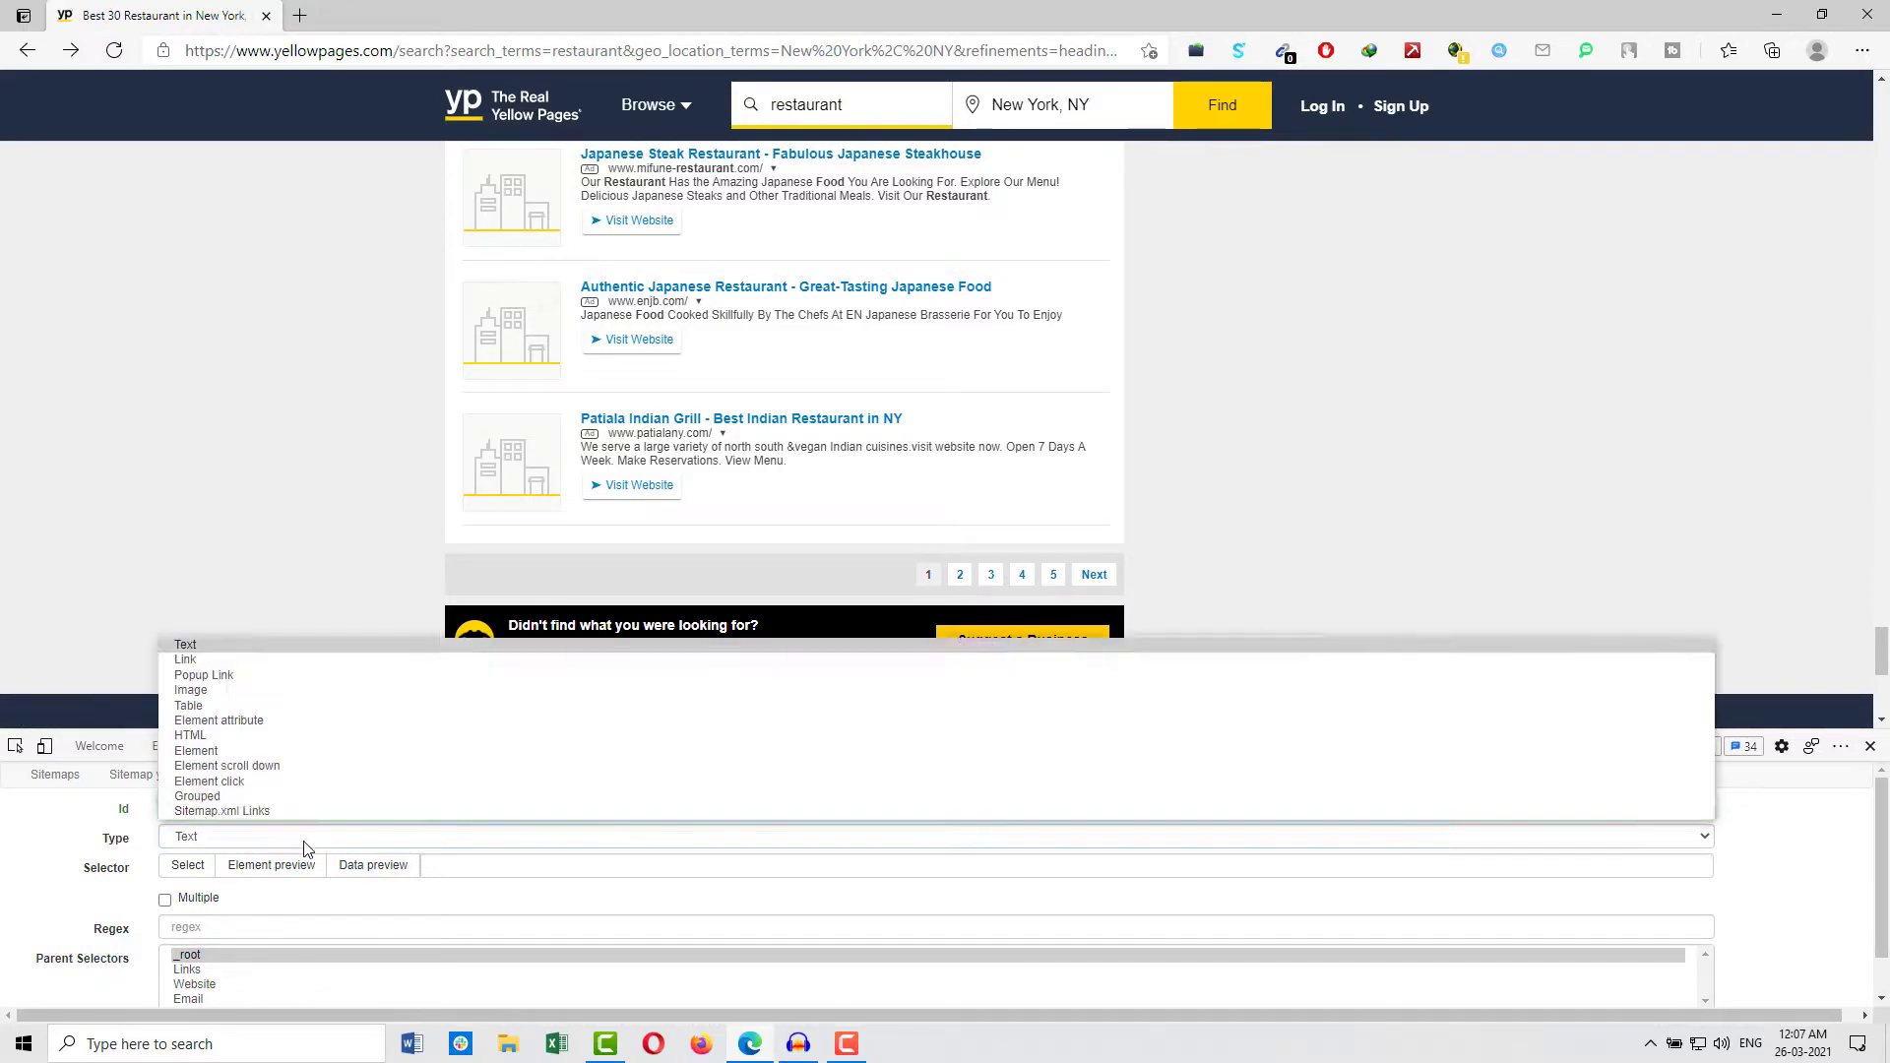
click(185, 661)
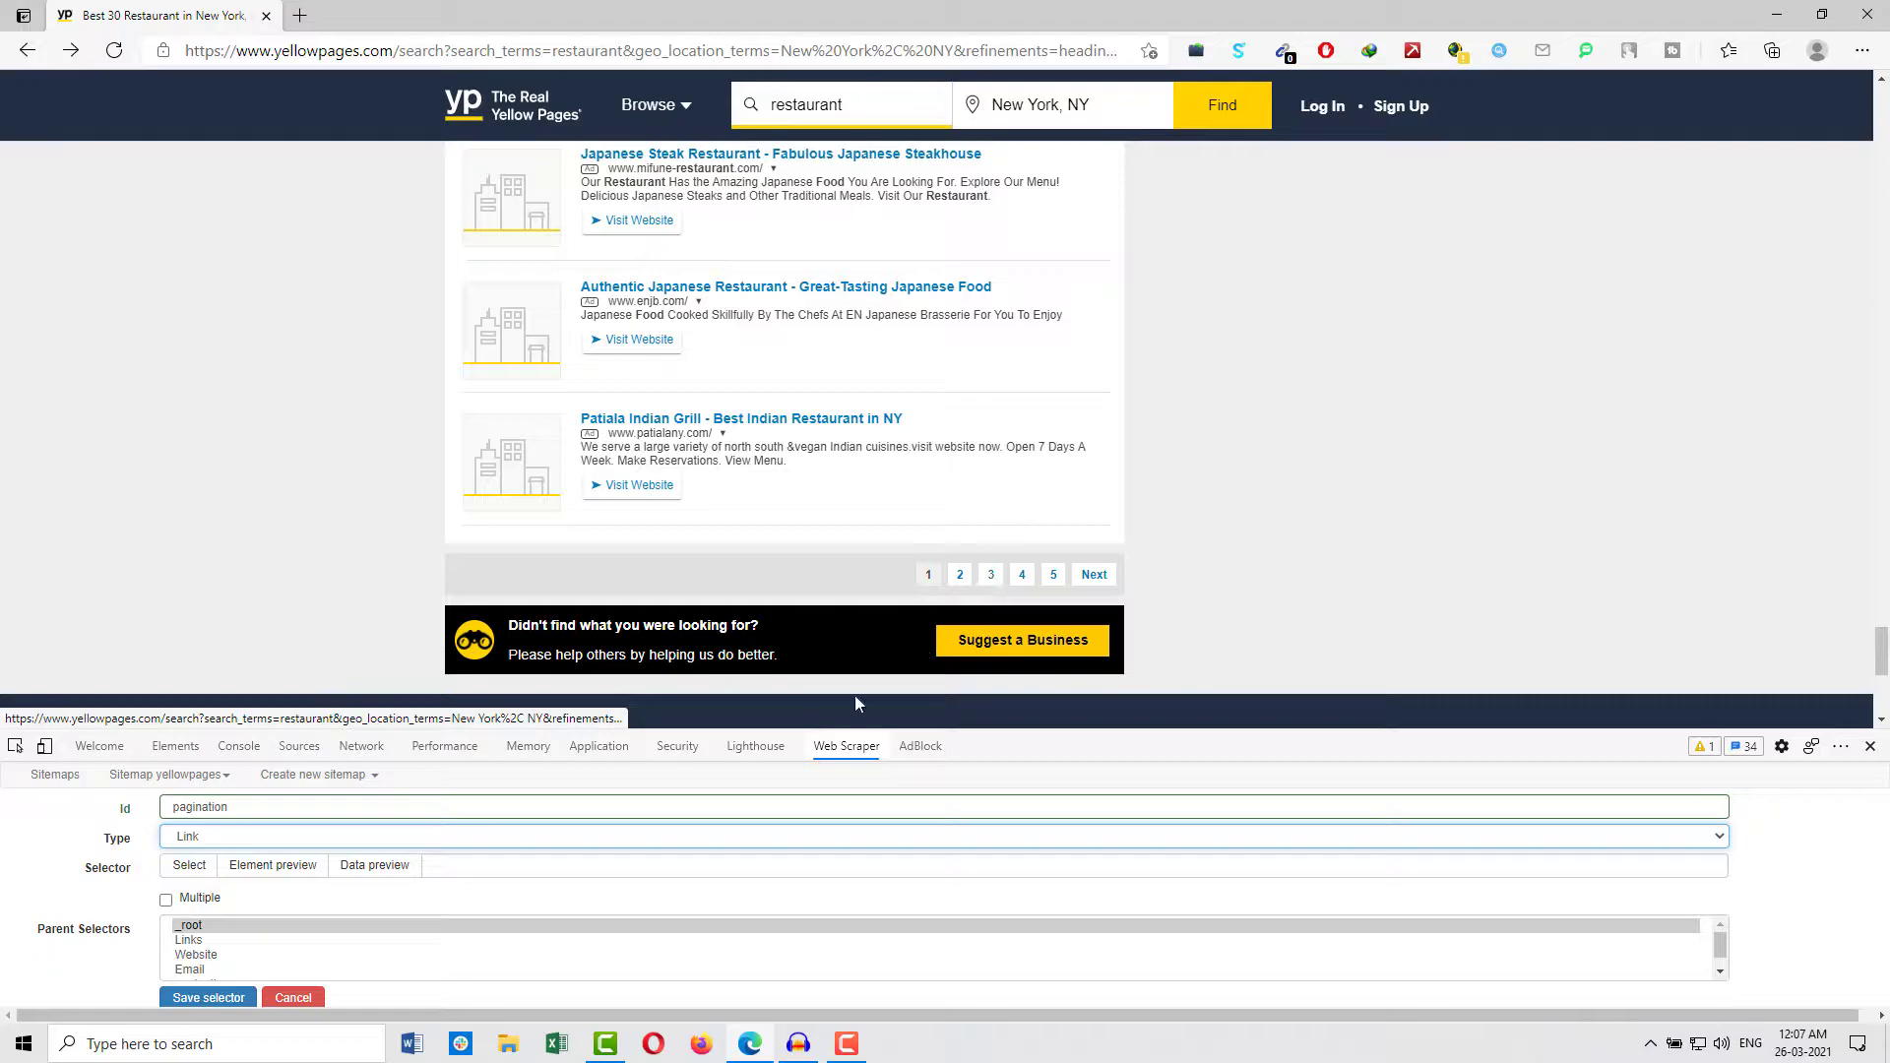
Use the page number links, picked via pages 2 and 3, as the pagination selector's elements and save the selector.
click(177, 872)
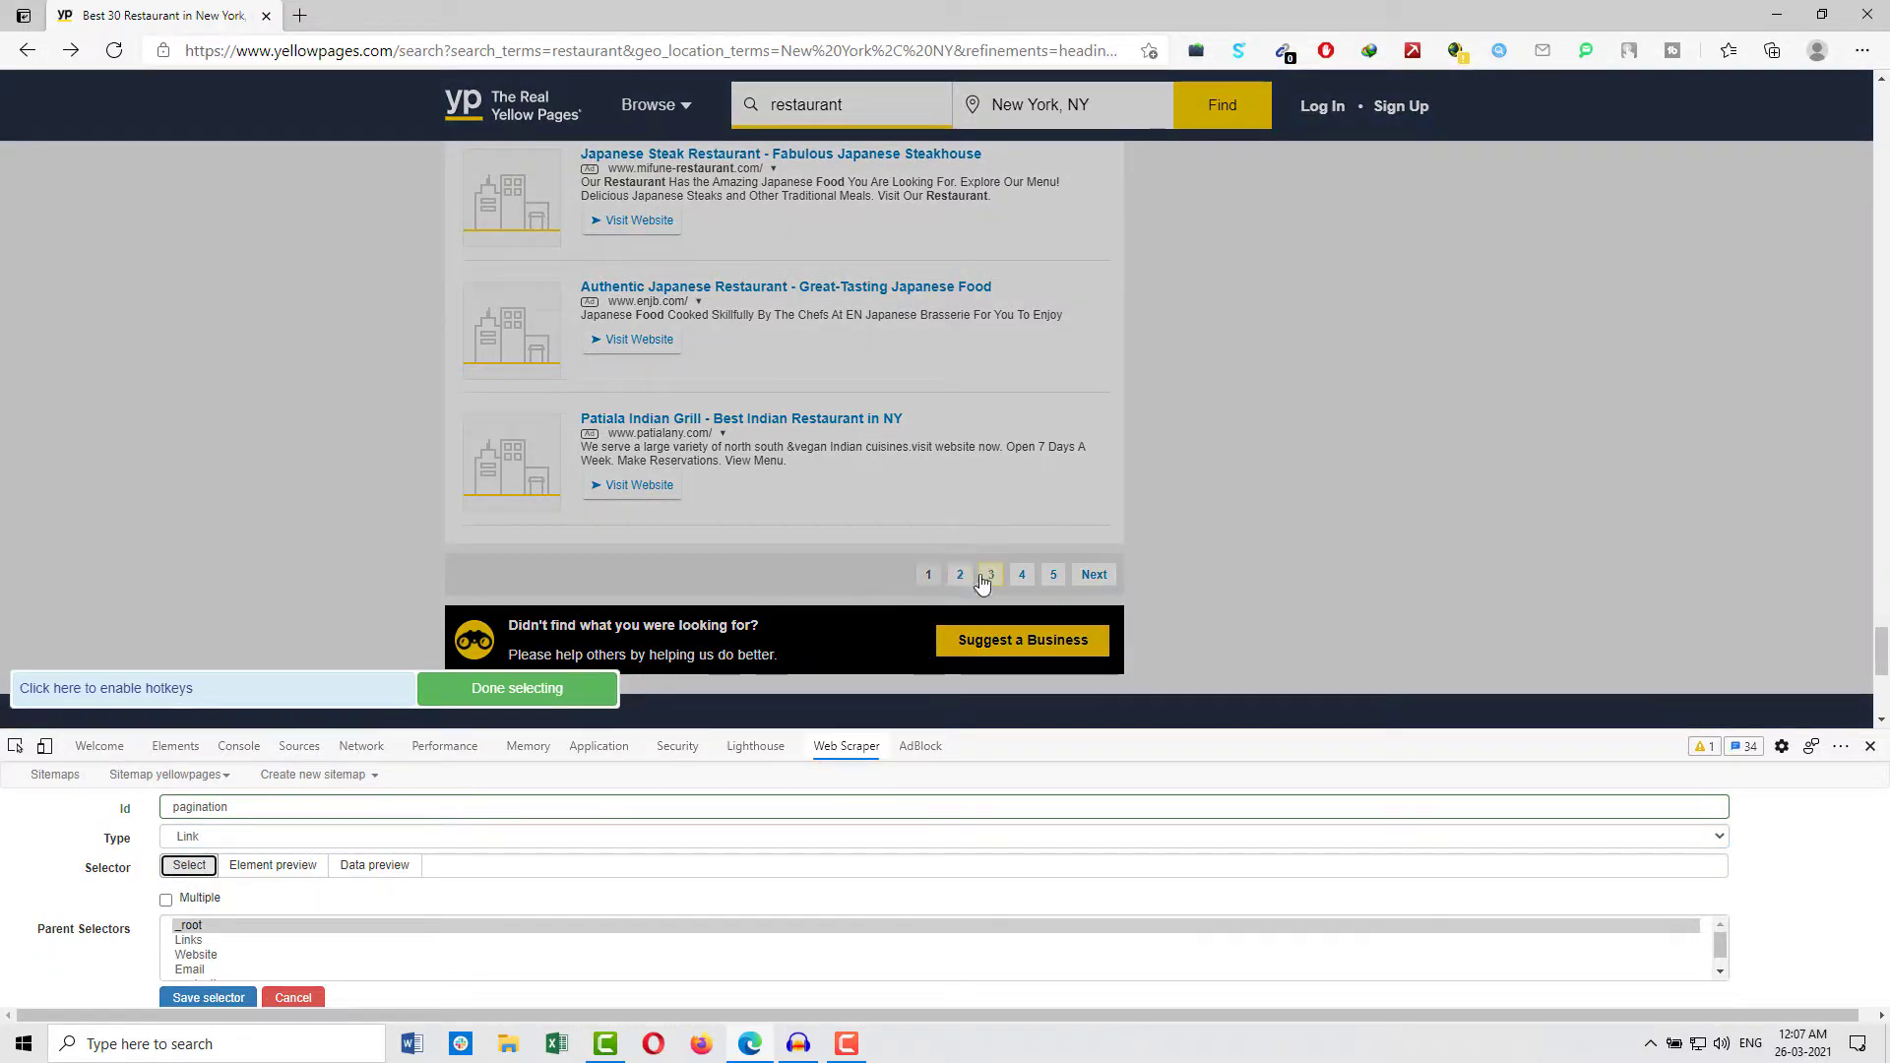
click(960, 581)
click(990, 580)
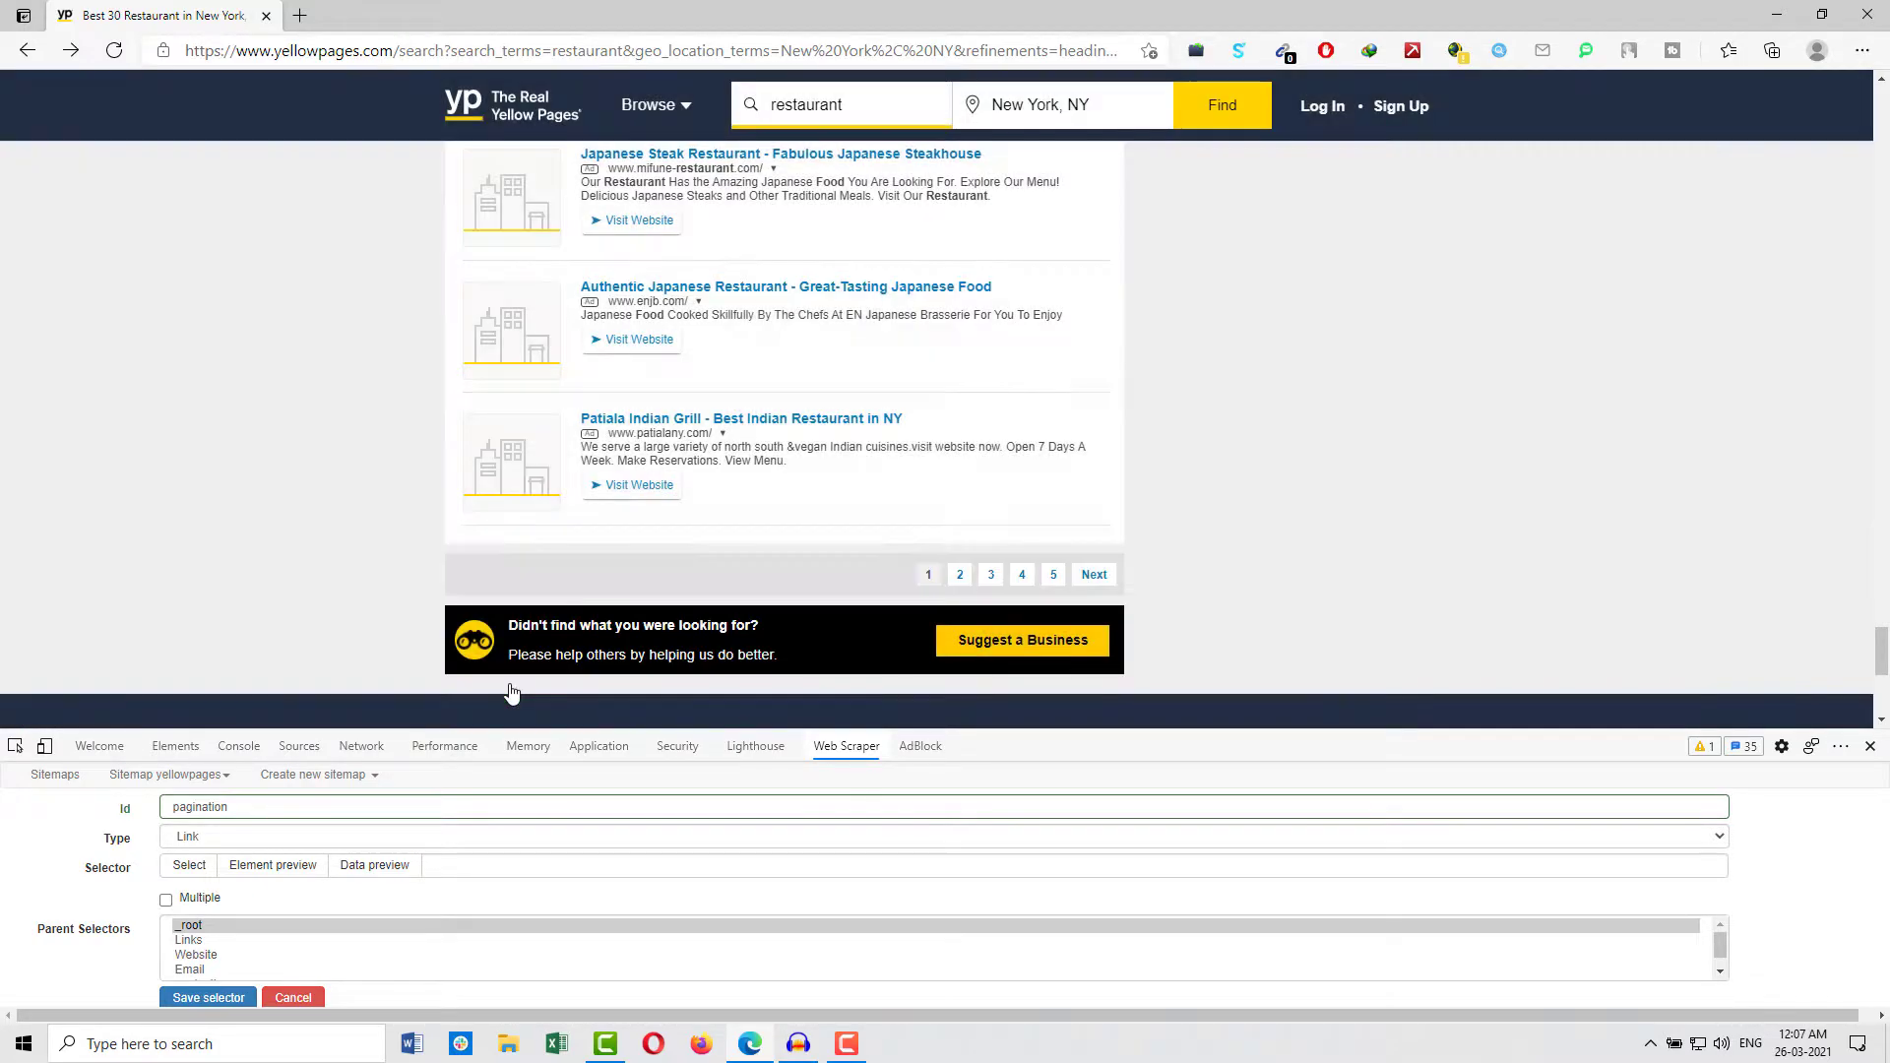
click(511, 689)
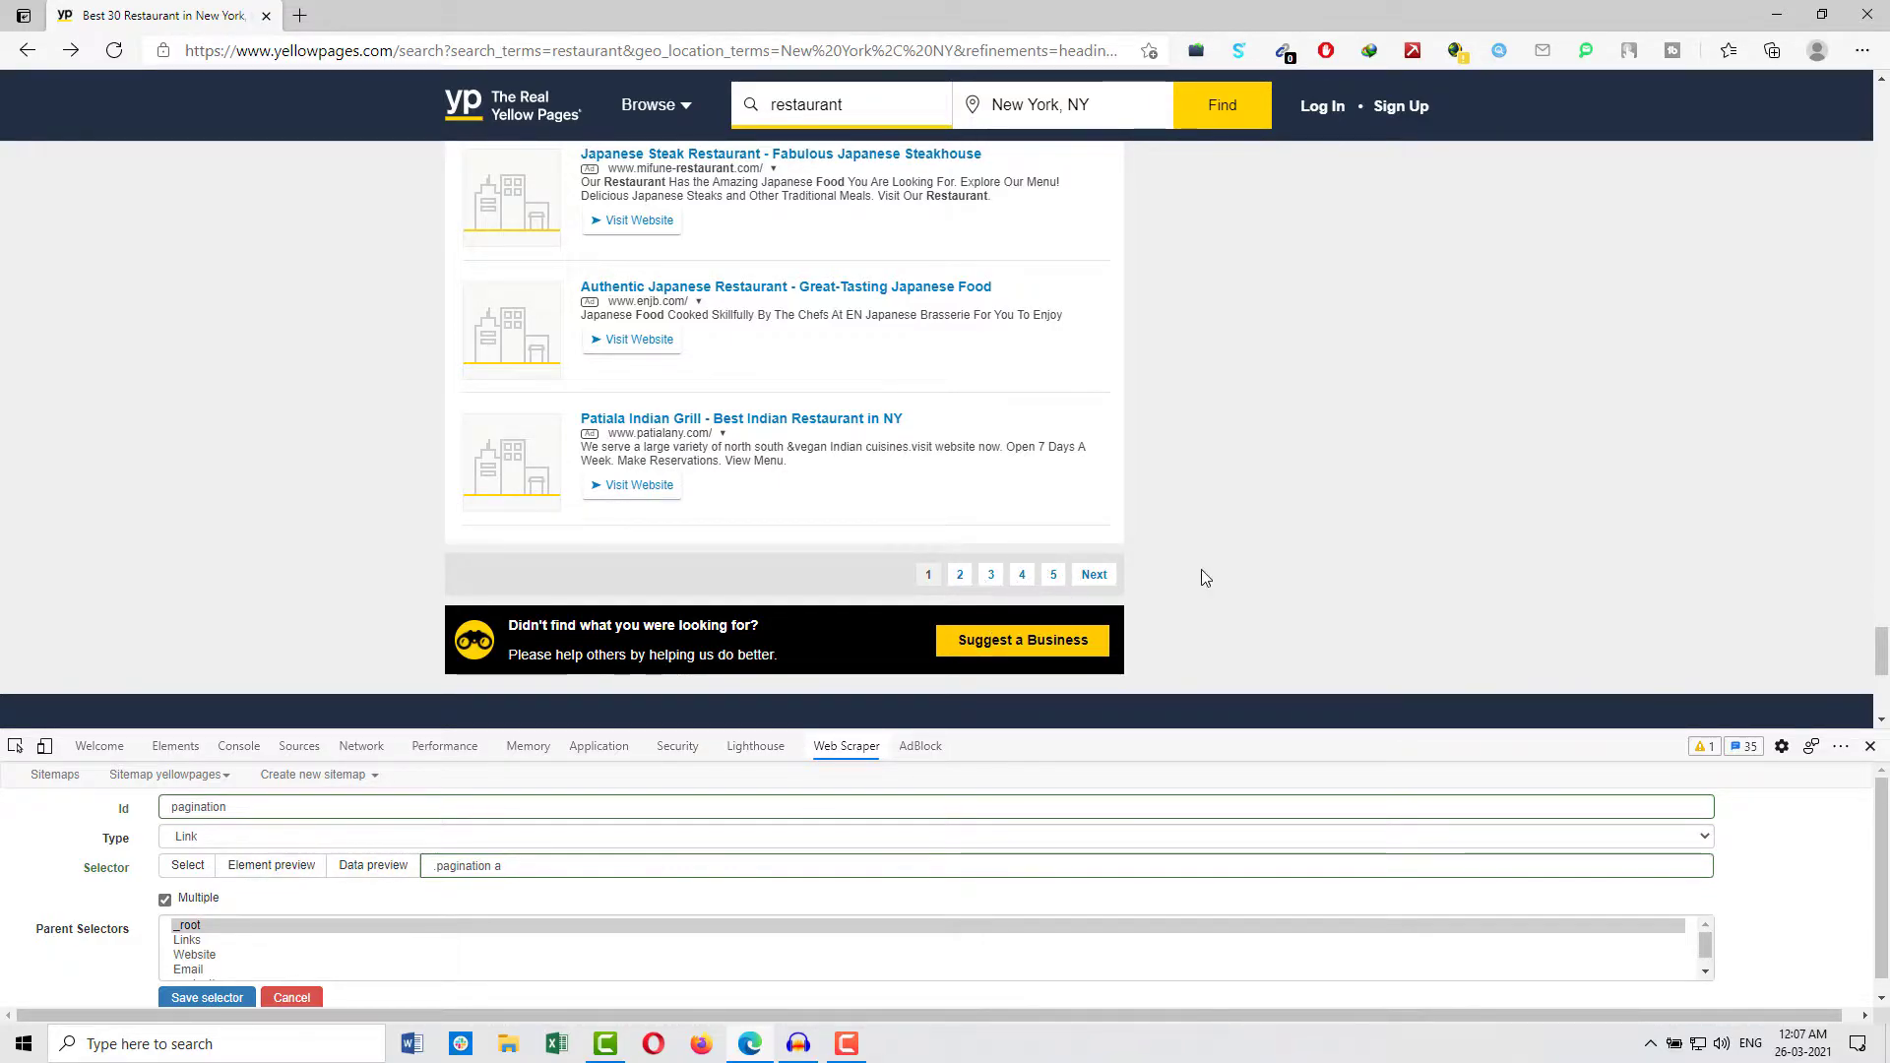
scroll(1204, 578, down, 2)
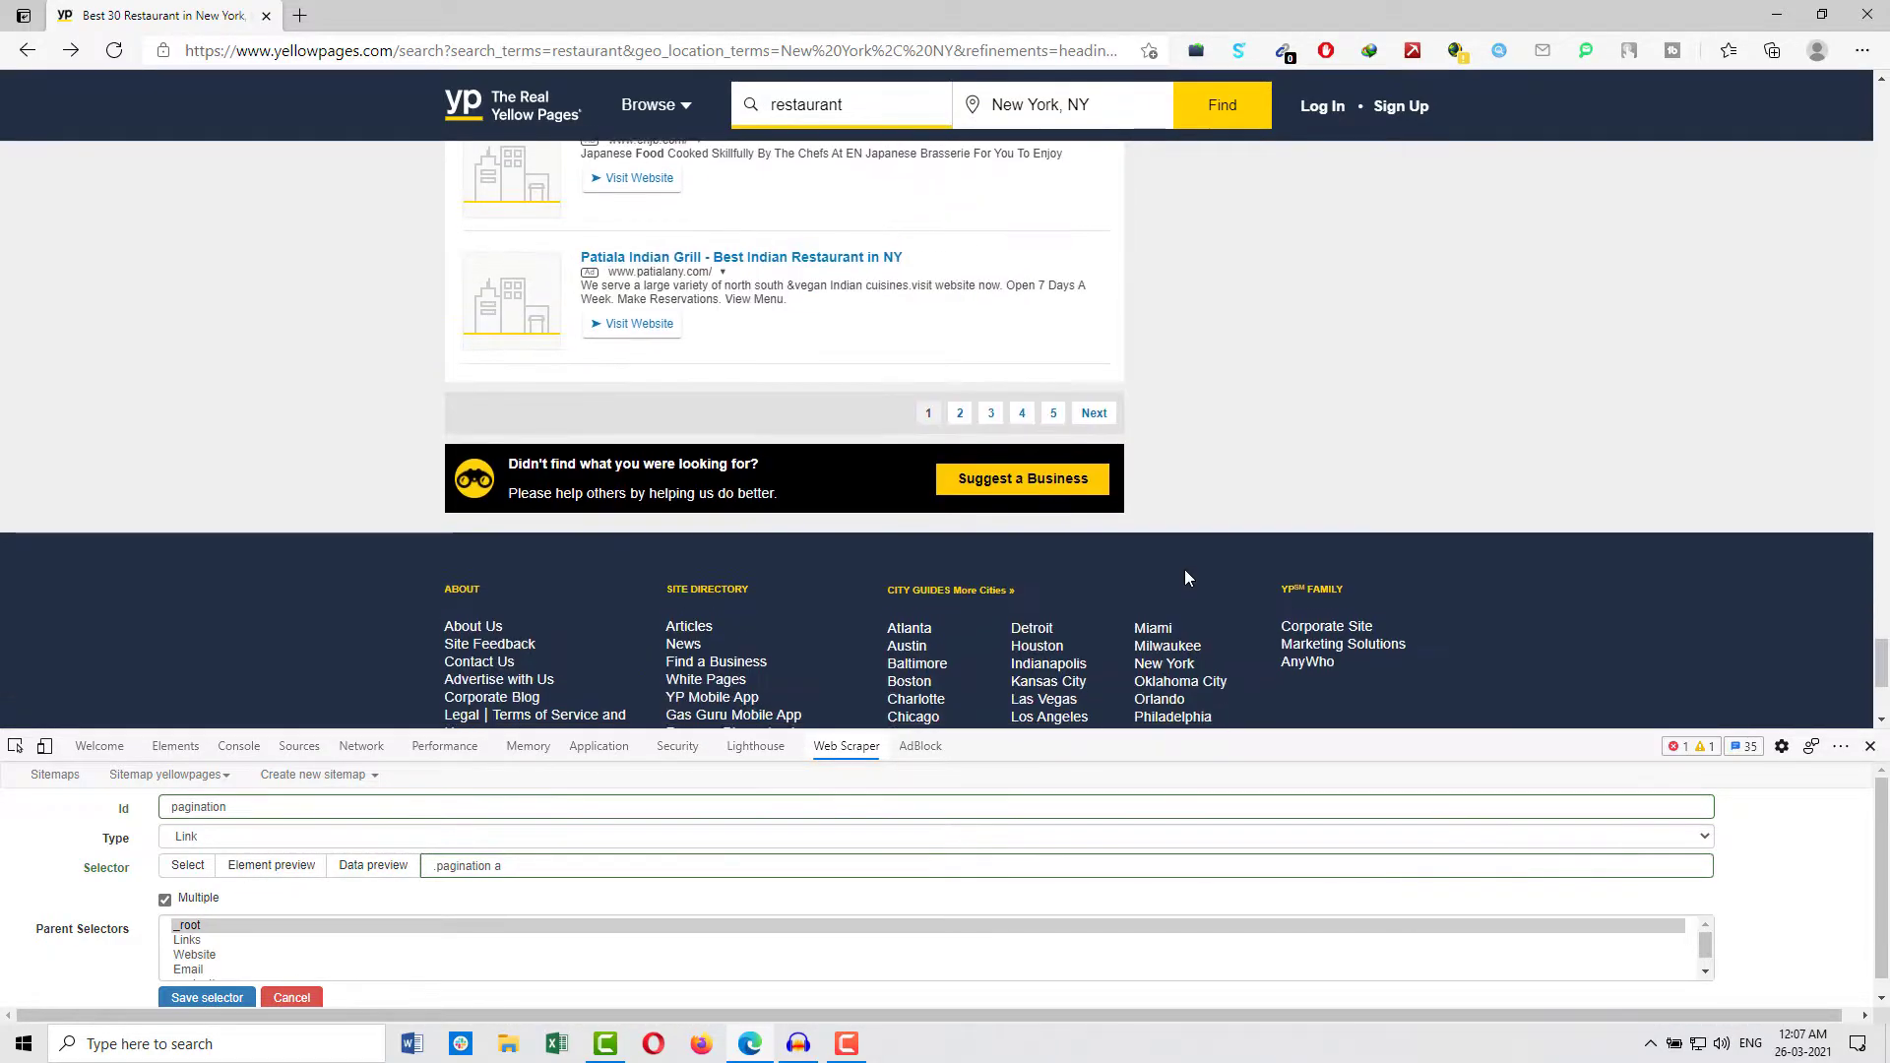
click(207, 998)
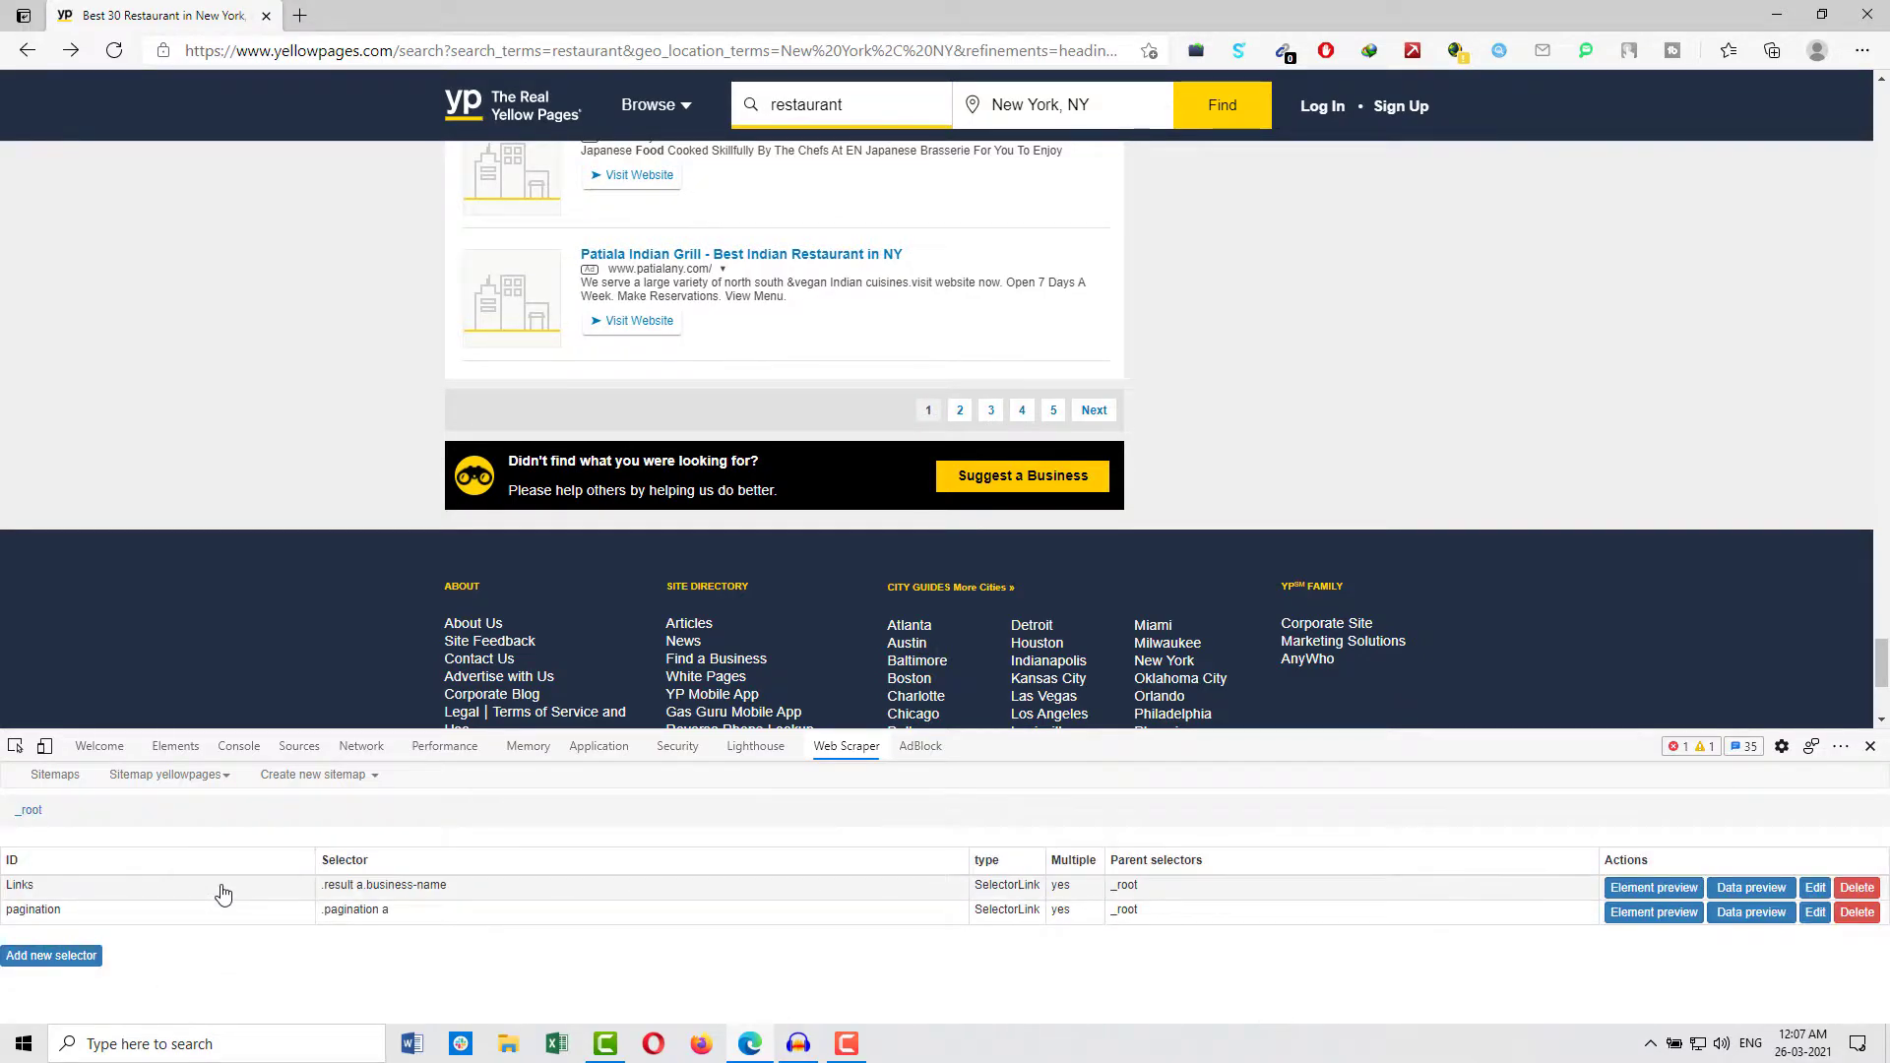
Edit the Links selector to have both _root and pagination as its parent selectors, and save it.
scroll(328, 459, up, 2)
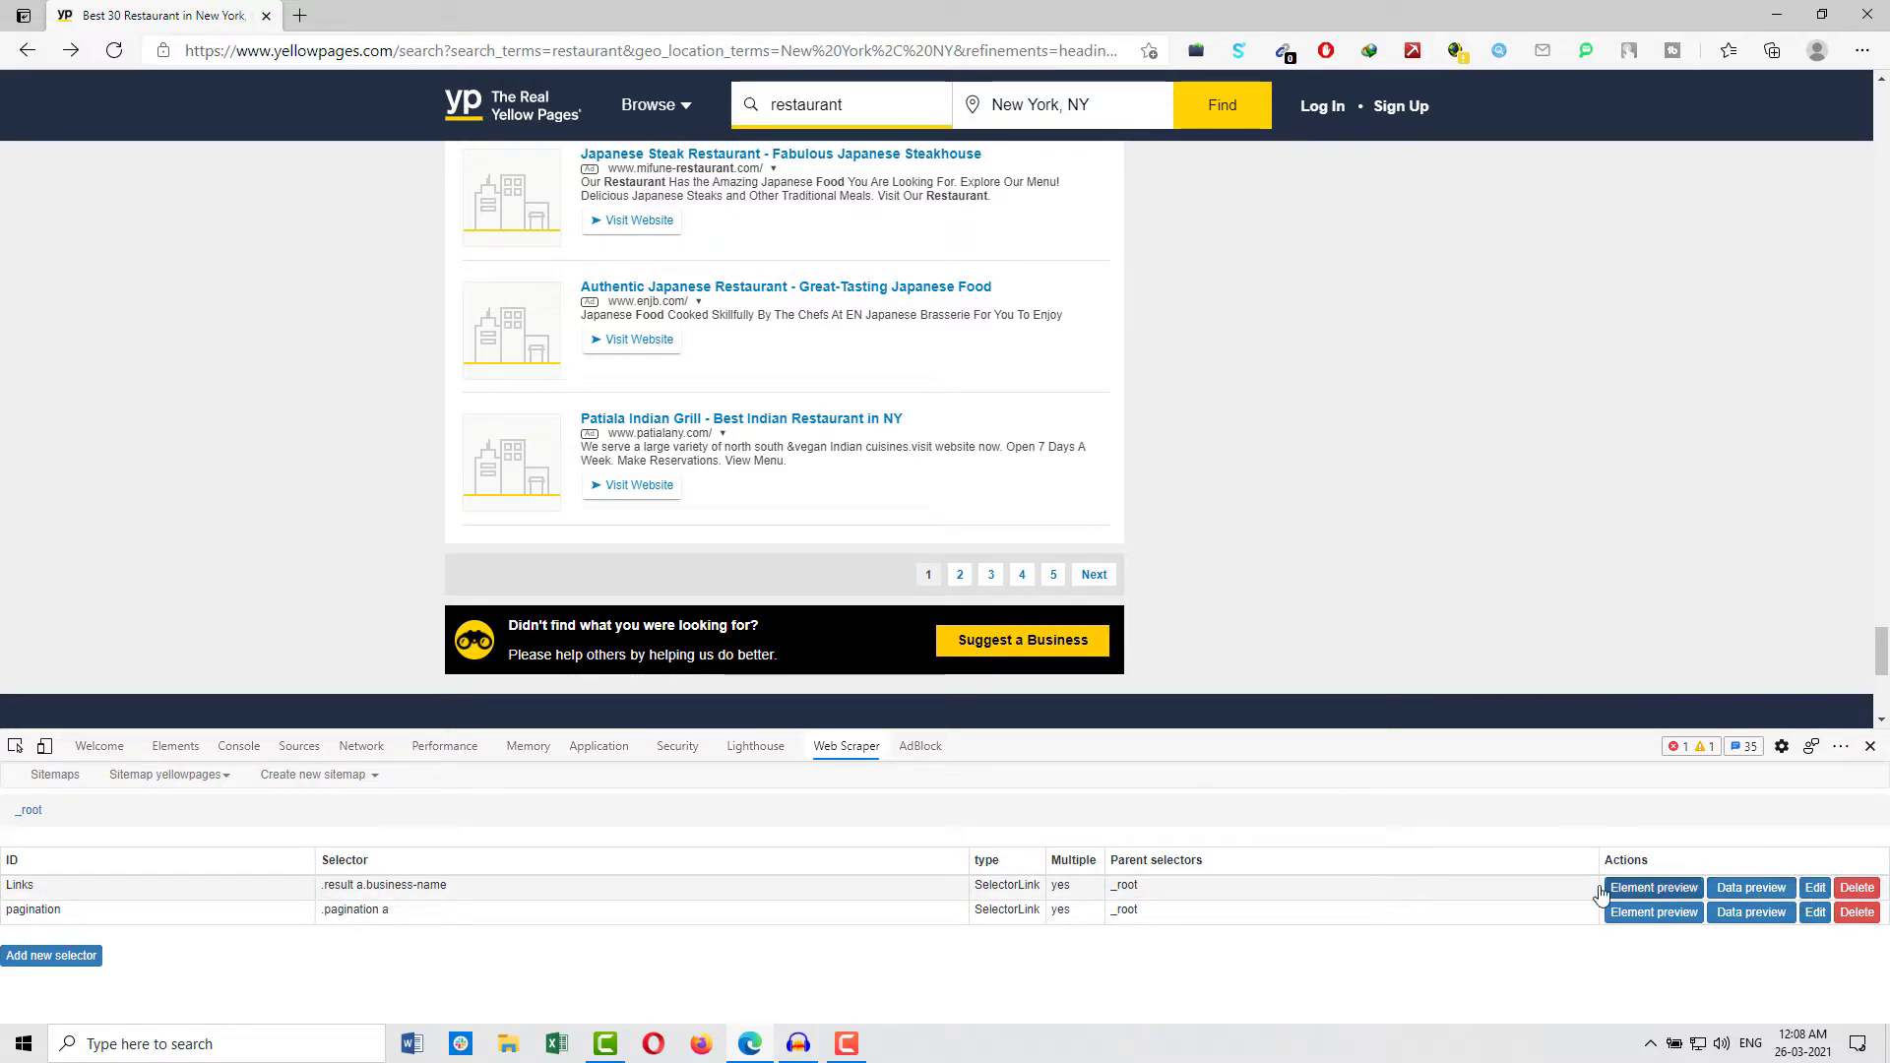
click(1816, 887)
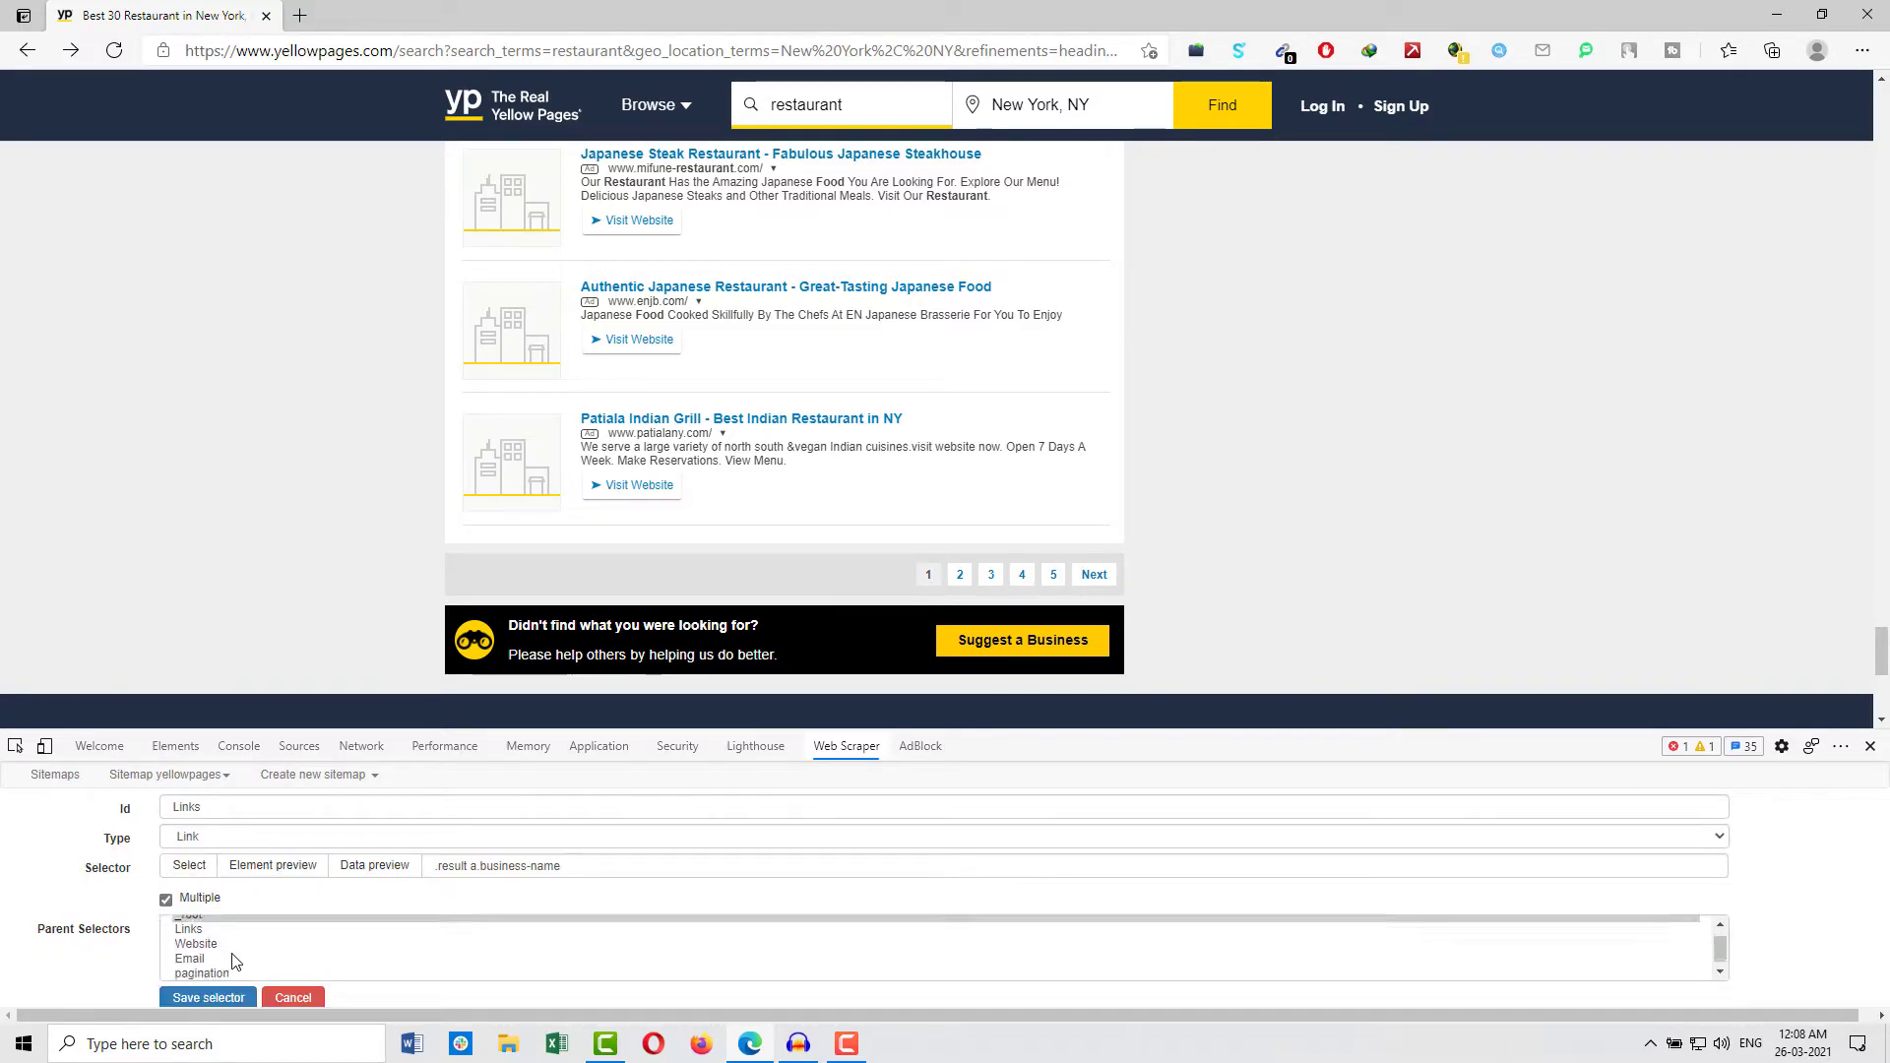
scroll(262, 949, down, 1)
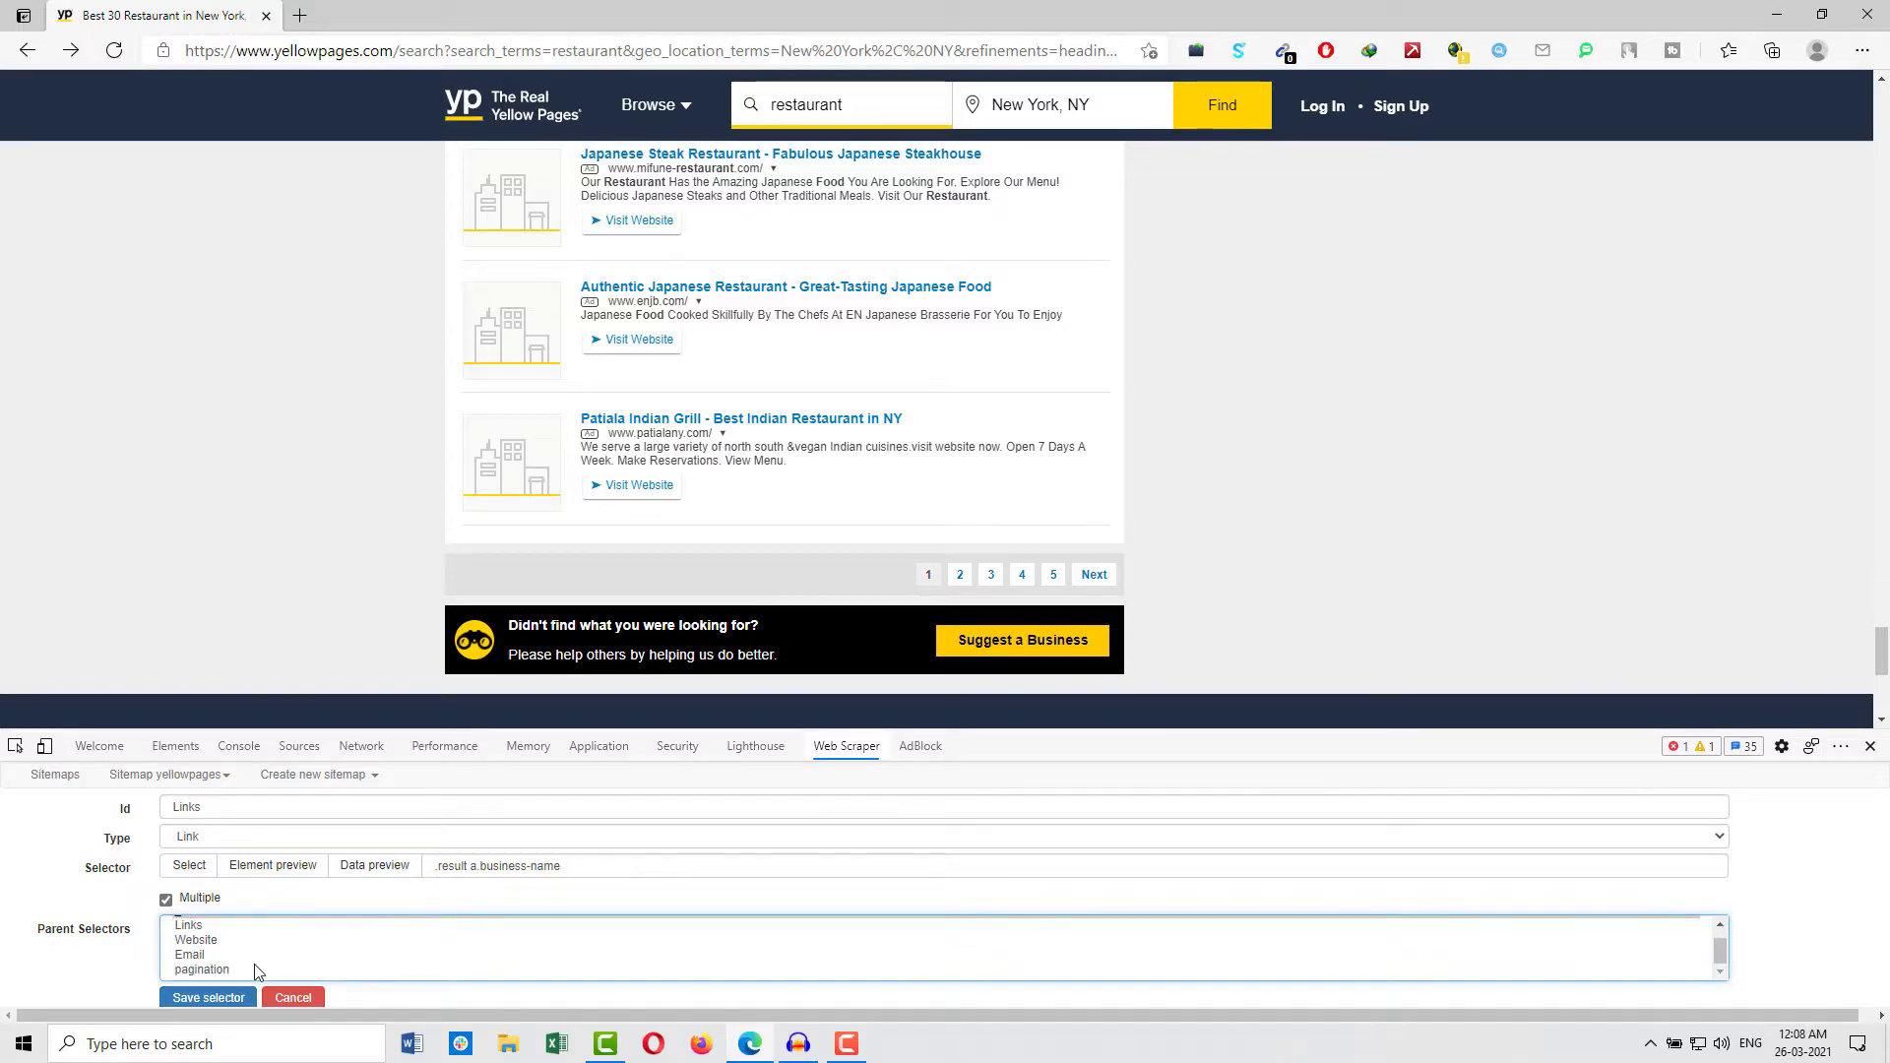
click(232, 969)
scroll(325, 957, up, 1)
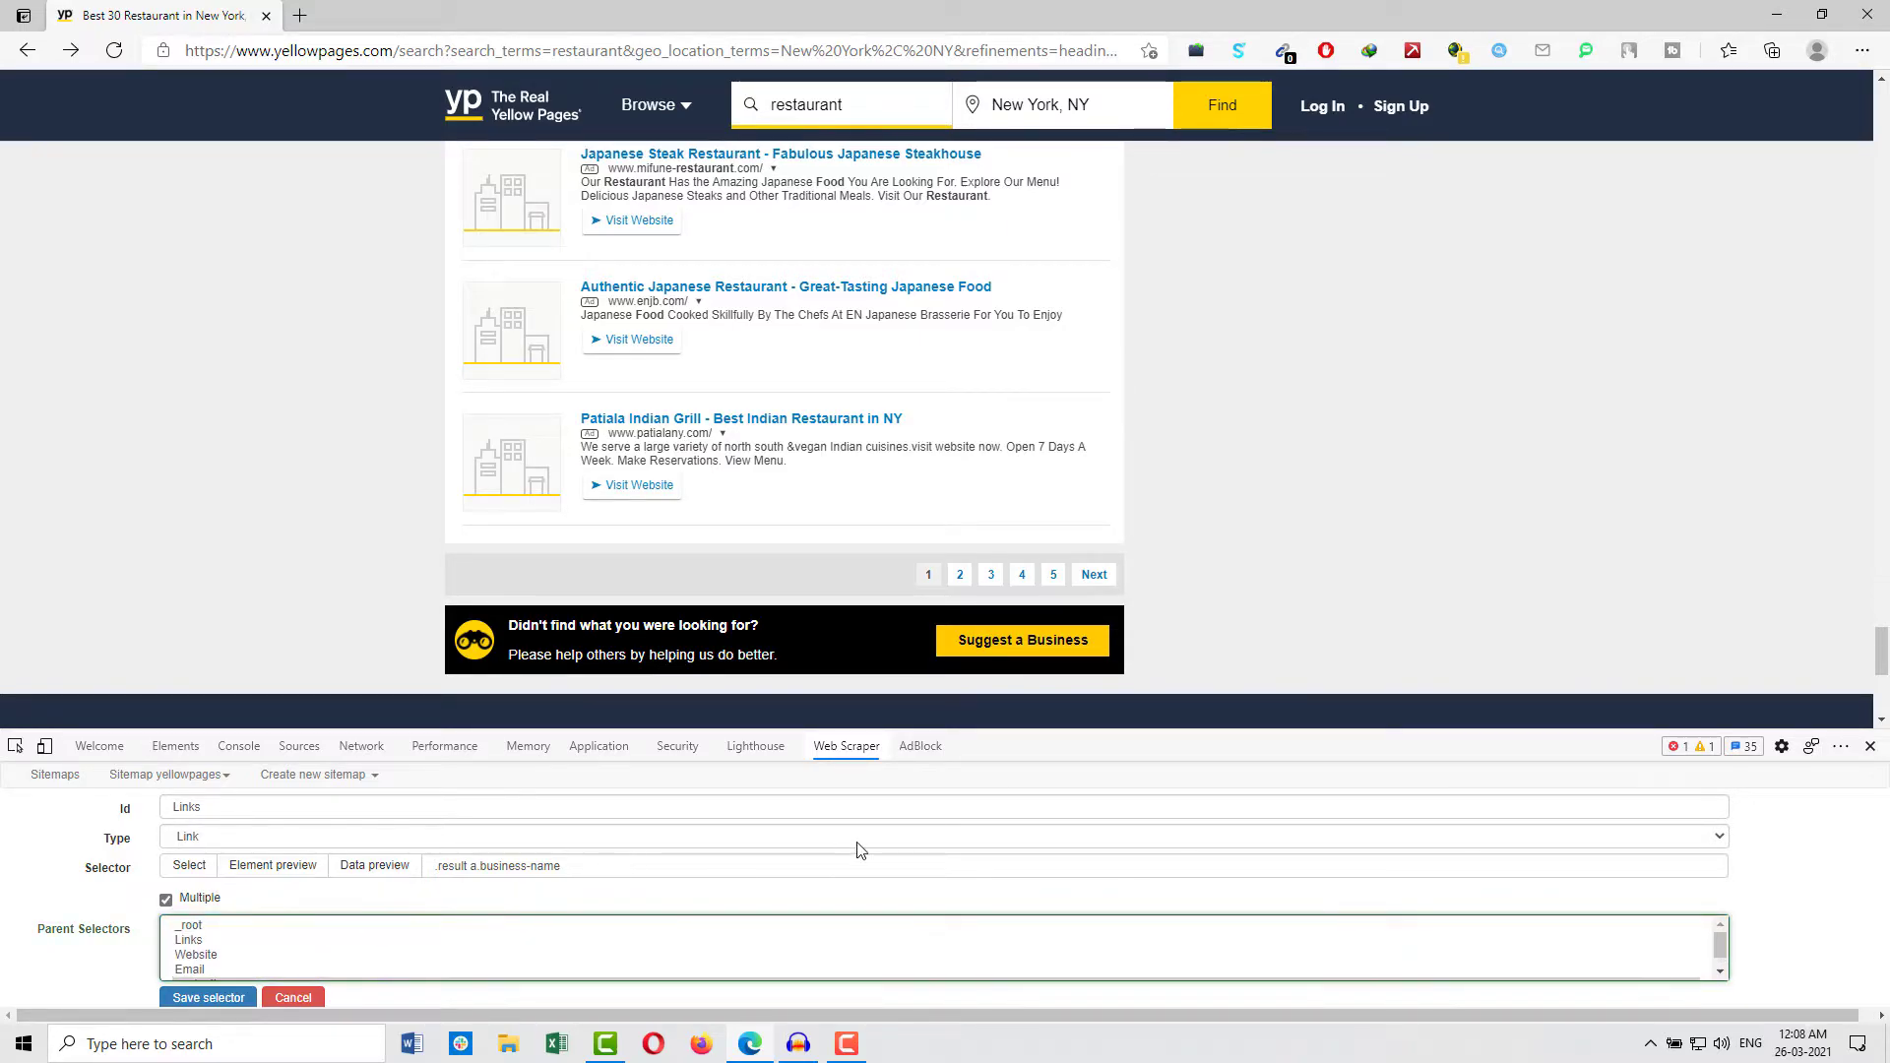
click(255, 926)
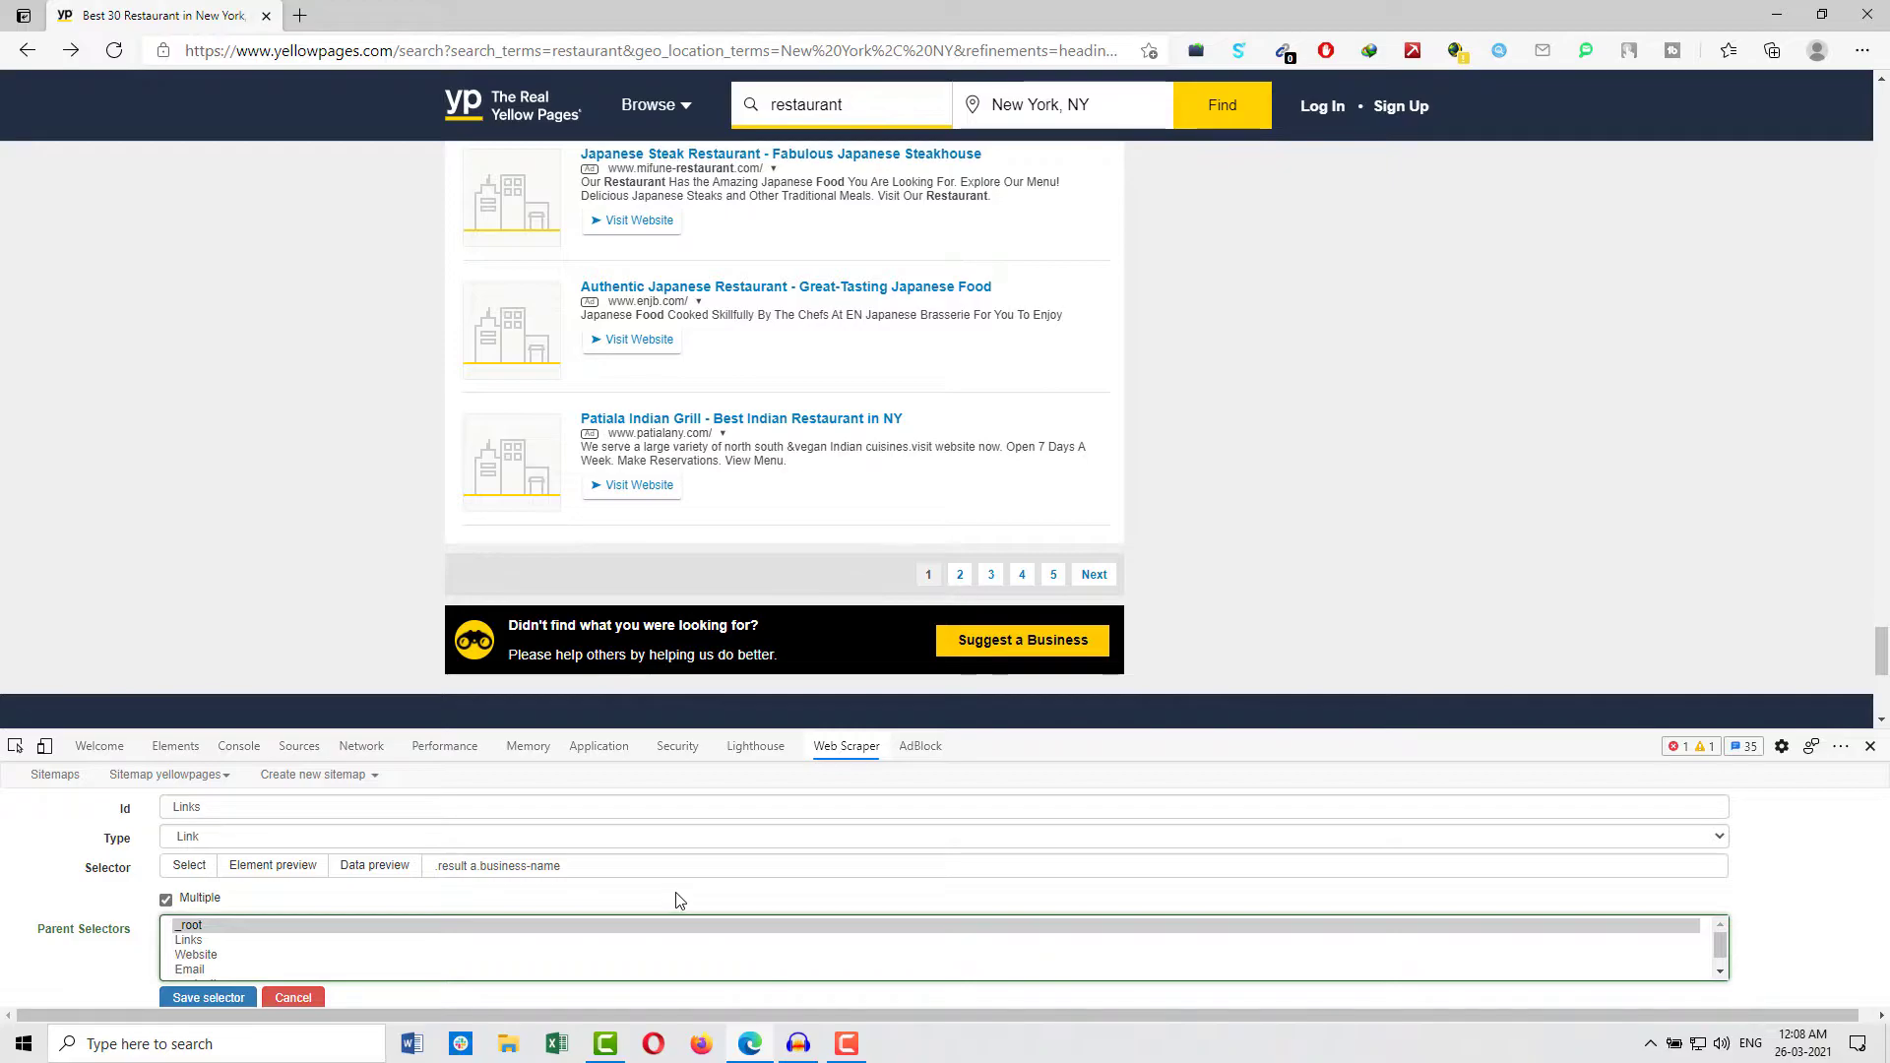
scroll(677, 899, down, 1)
scroll(641, 930, down, 1)
click(370, 954)
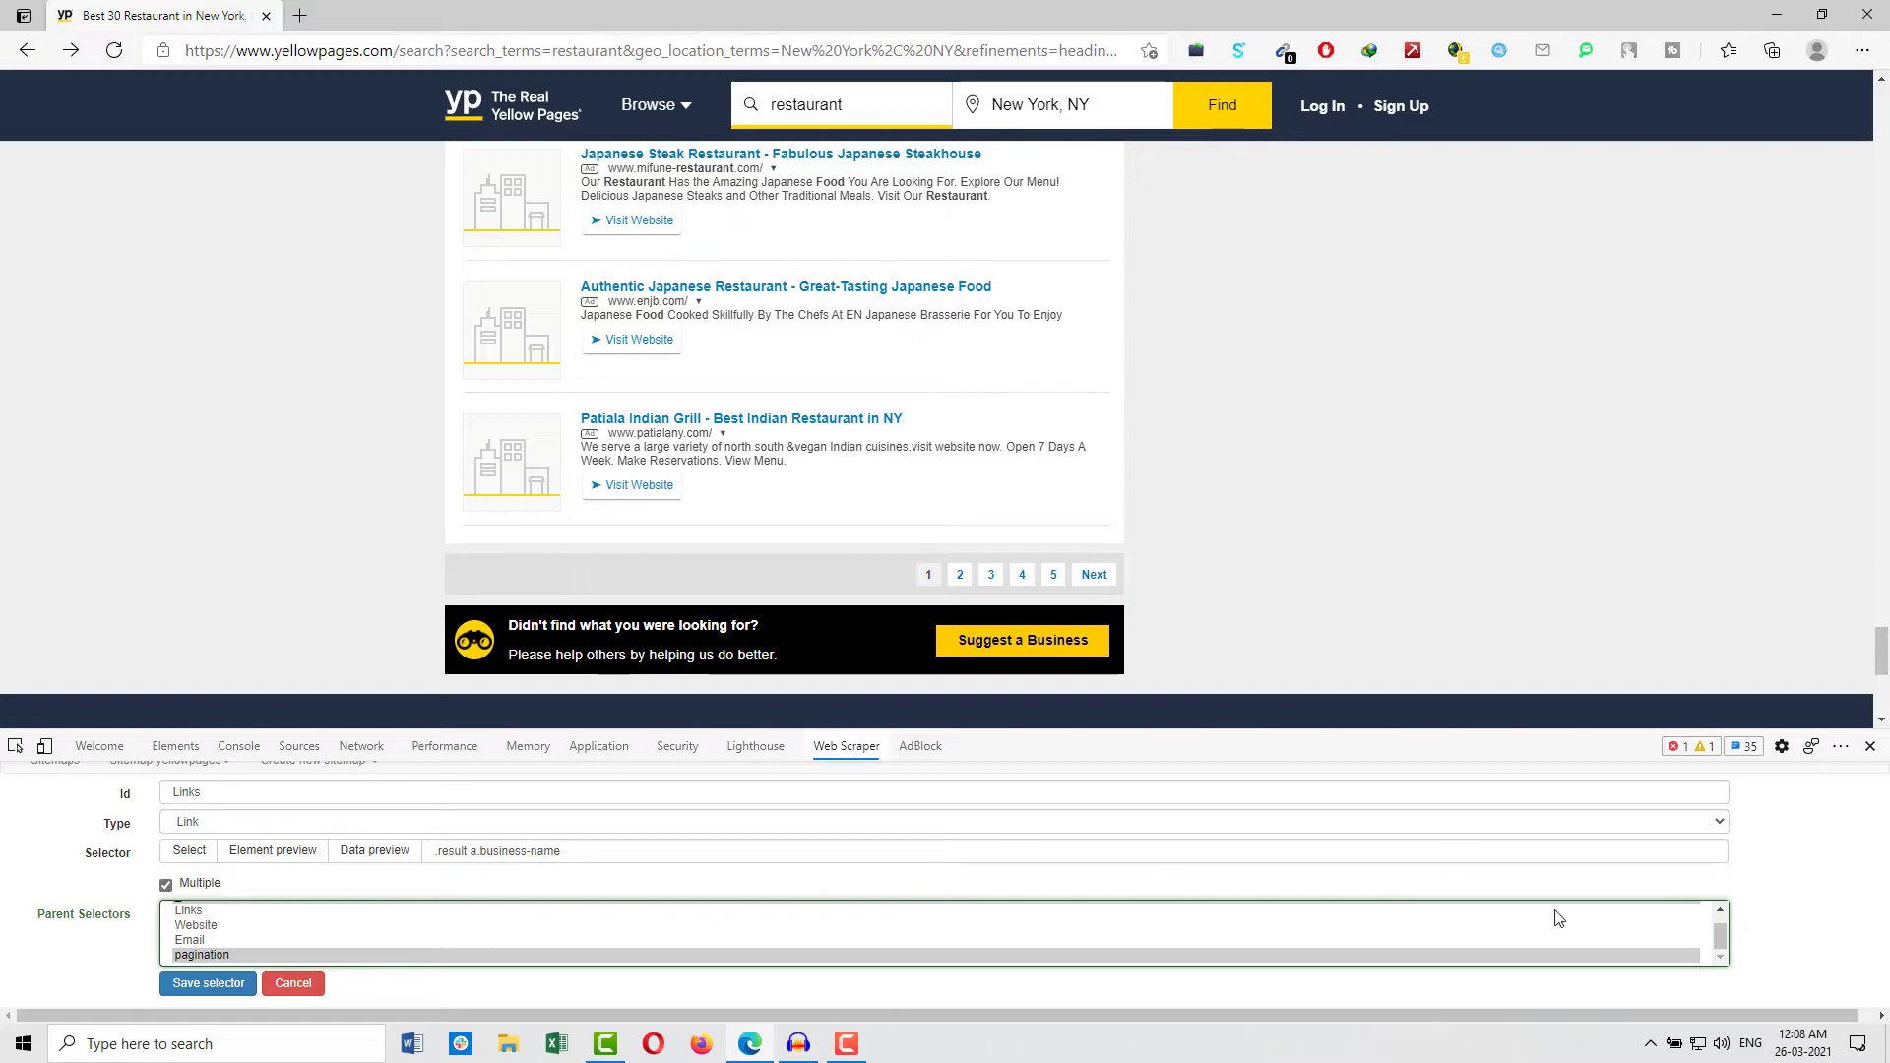
drag(1722, 930, 1721, 924)
scroll(1721, 923, up, 2)
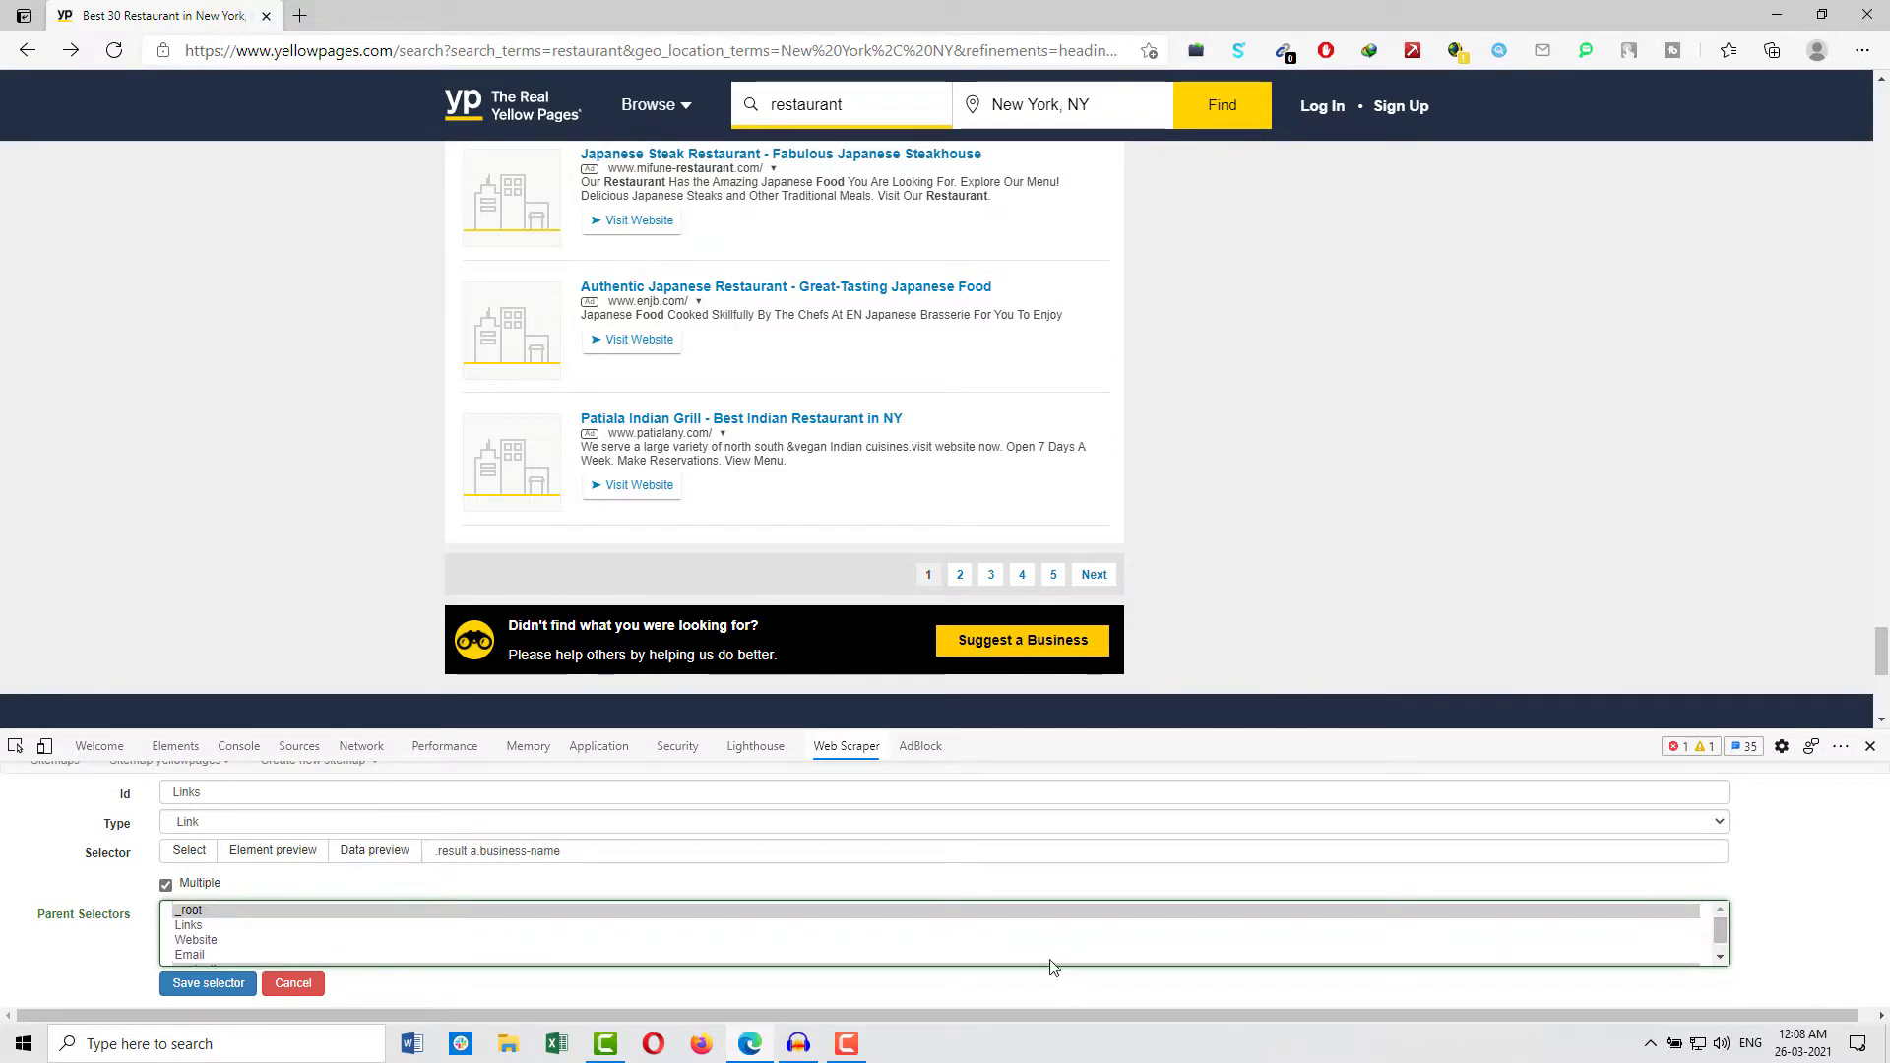
click(216, 983)
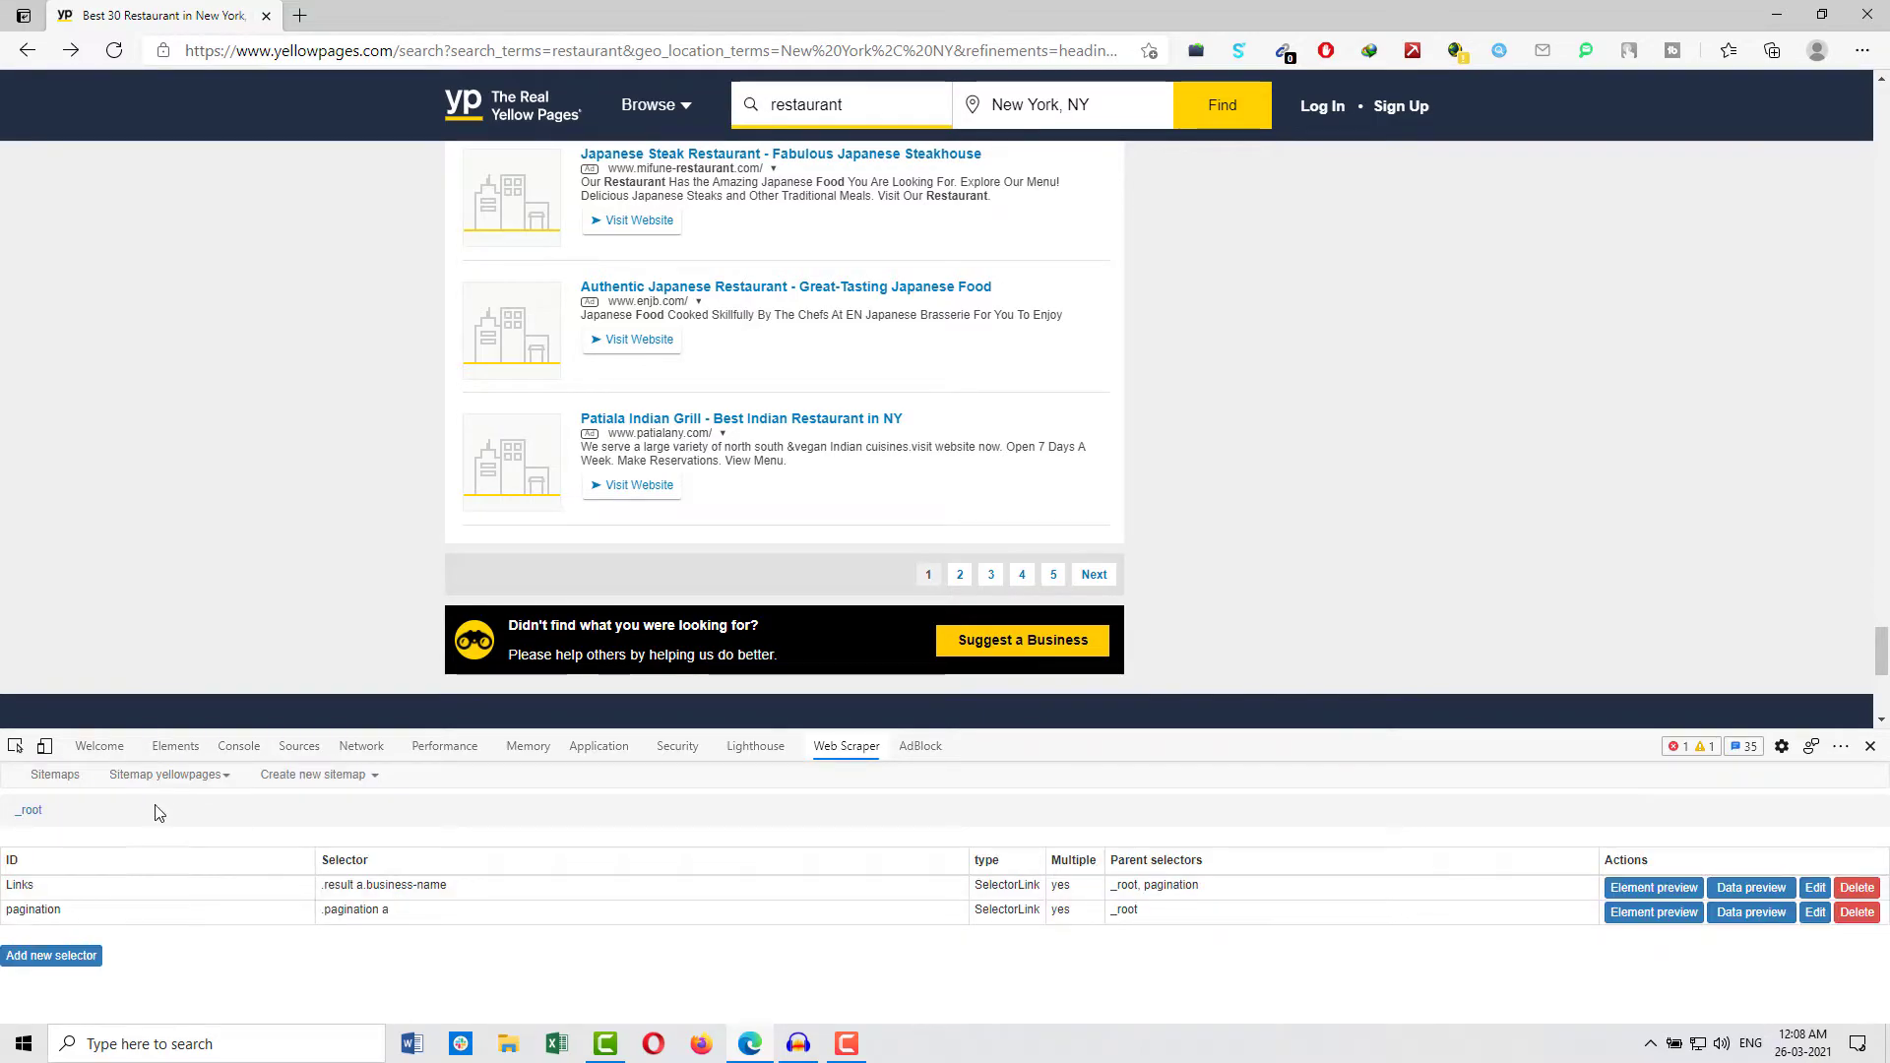
Open the scrape settings of the yellowpages sitemap and set the page load delay to 1500 ms.
scroll(302, 398, up, 2)
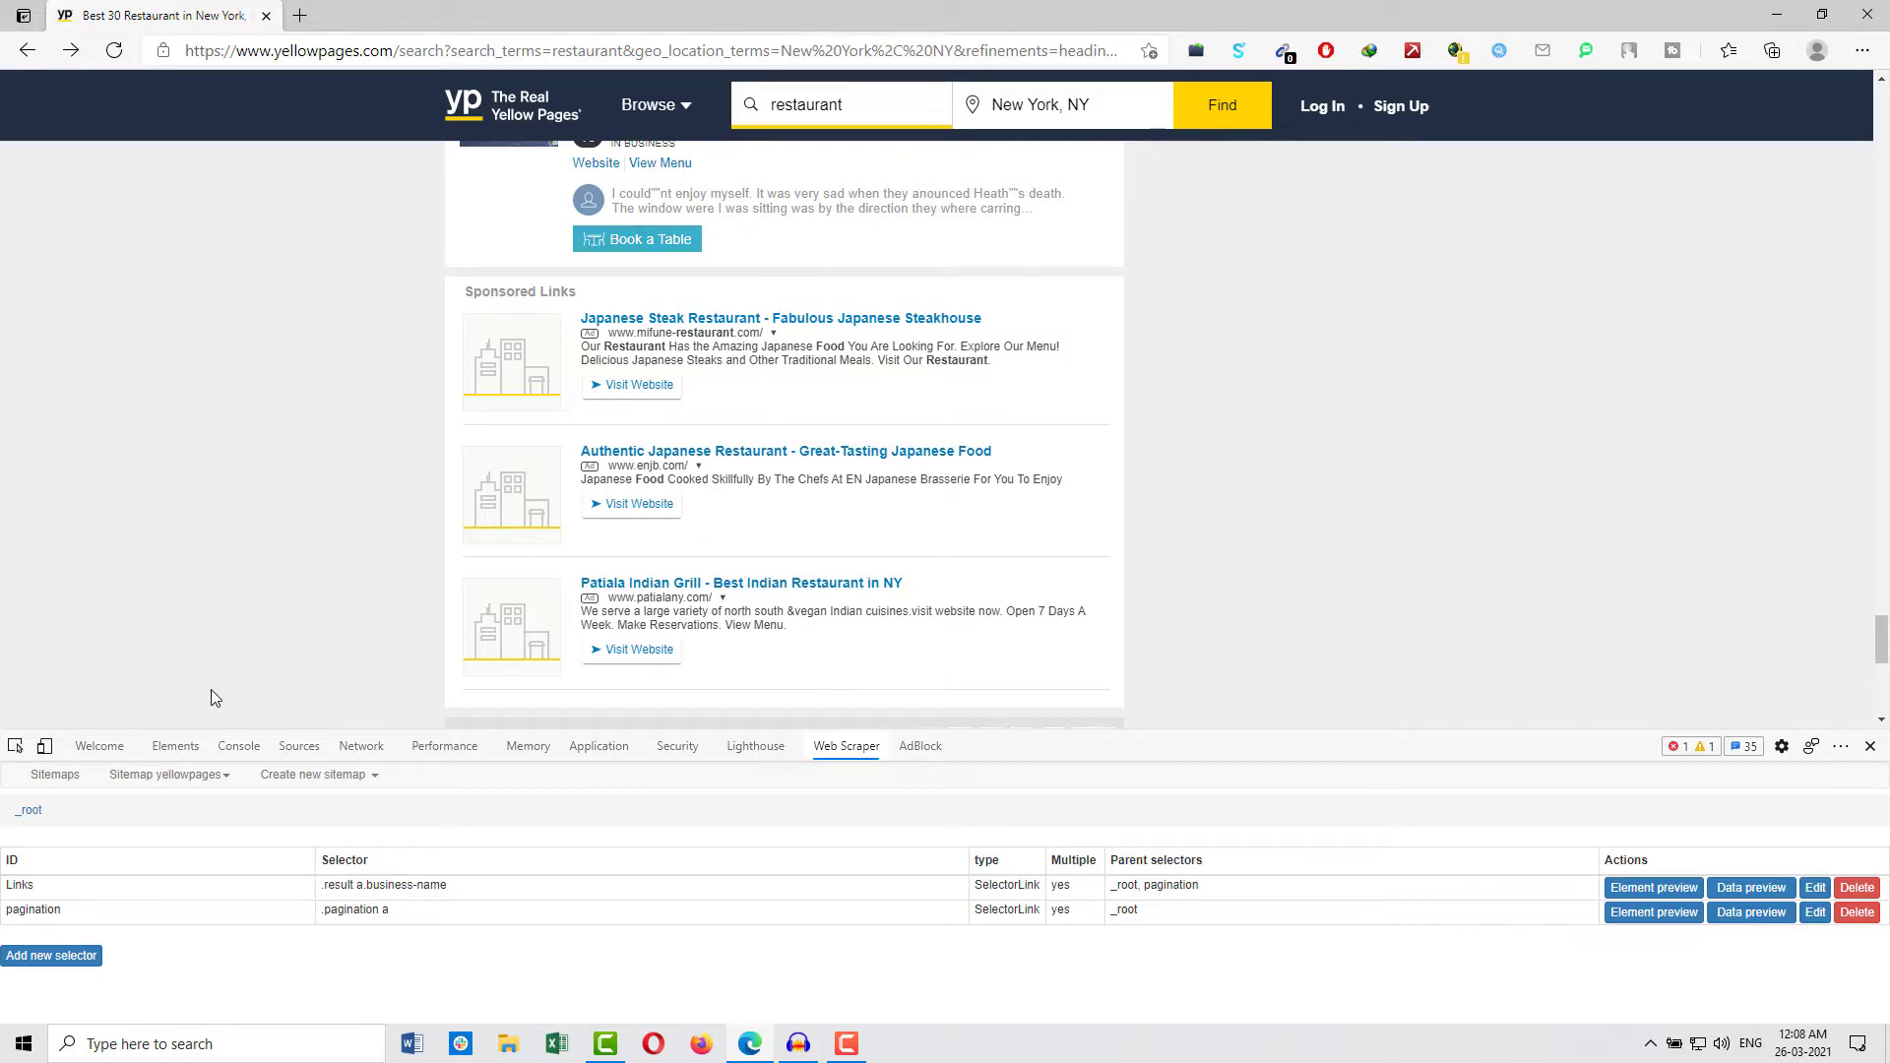
click(173, 784)
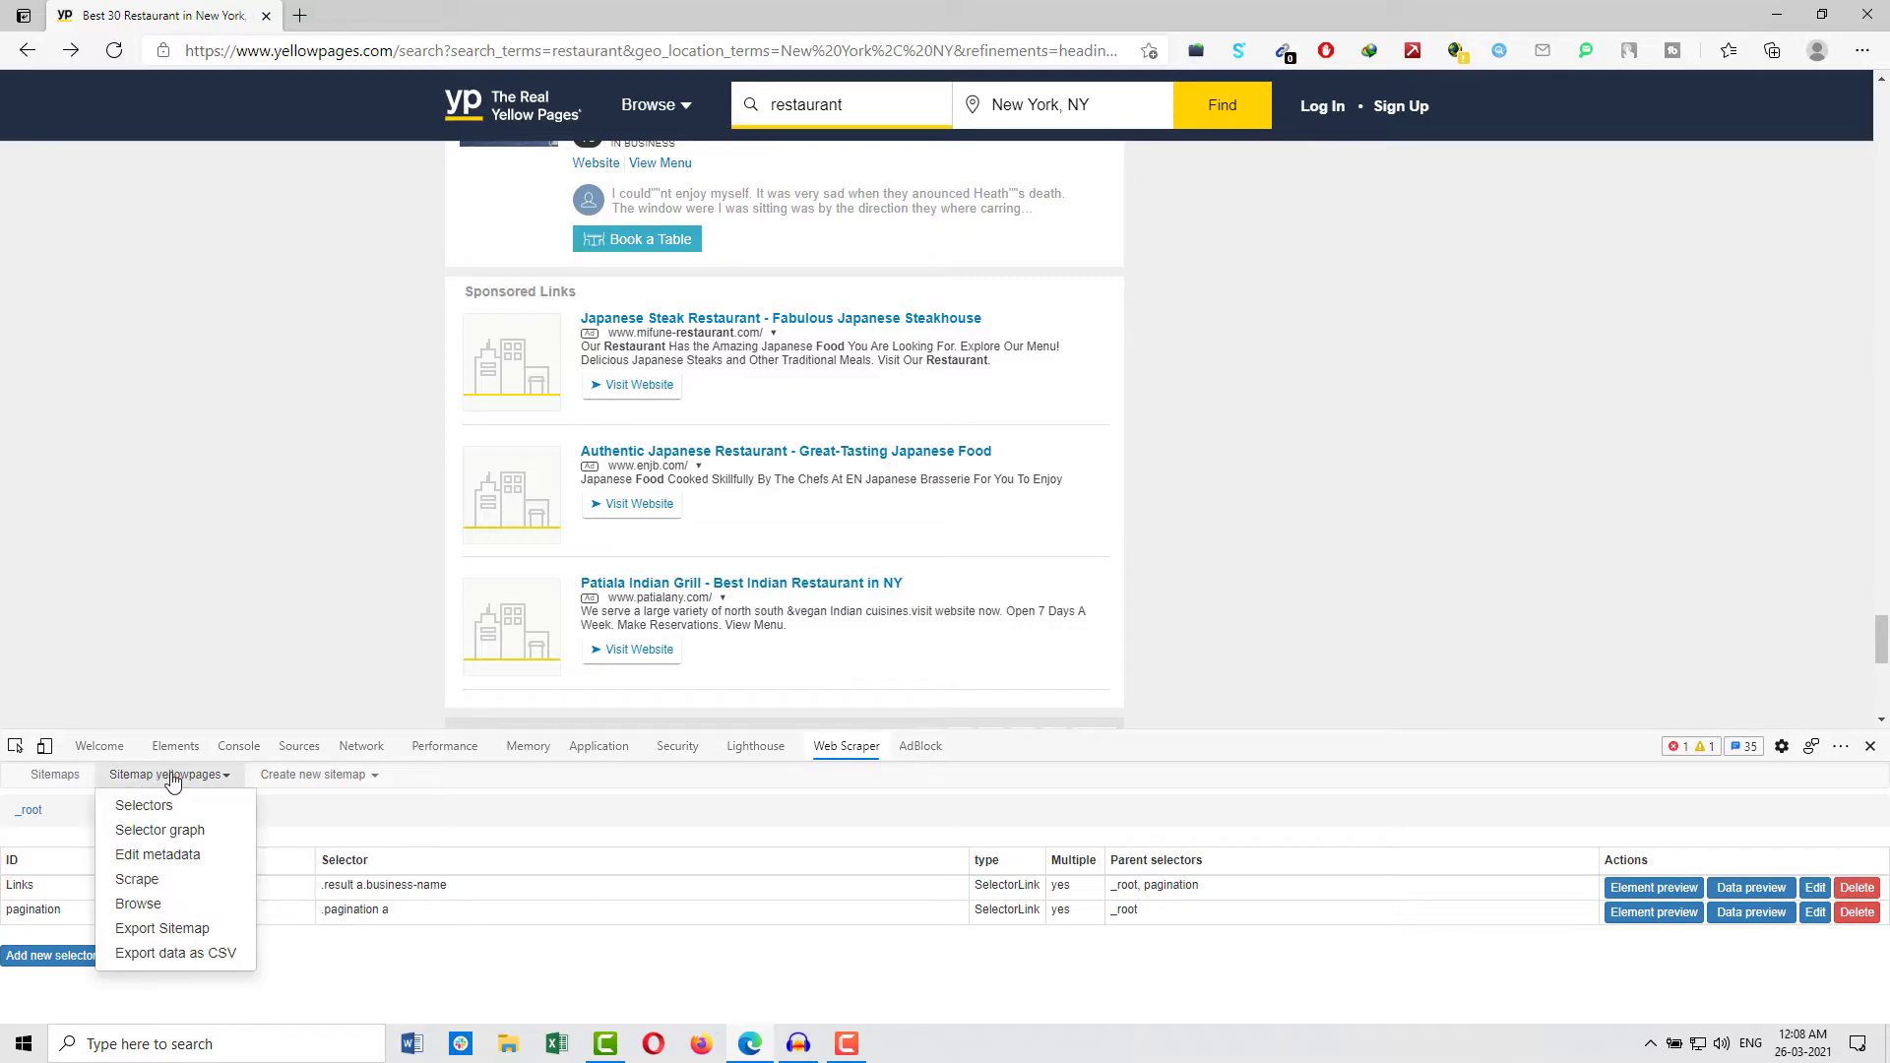
click(136, 880)
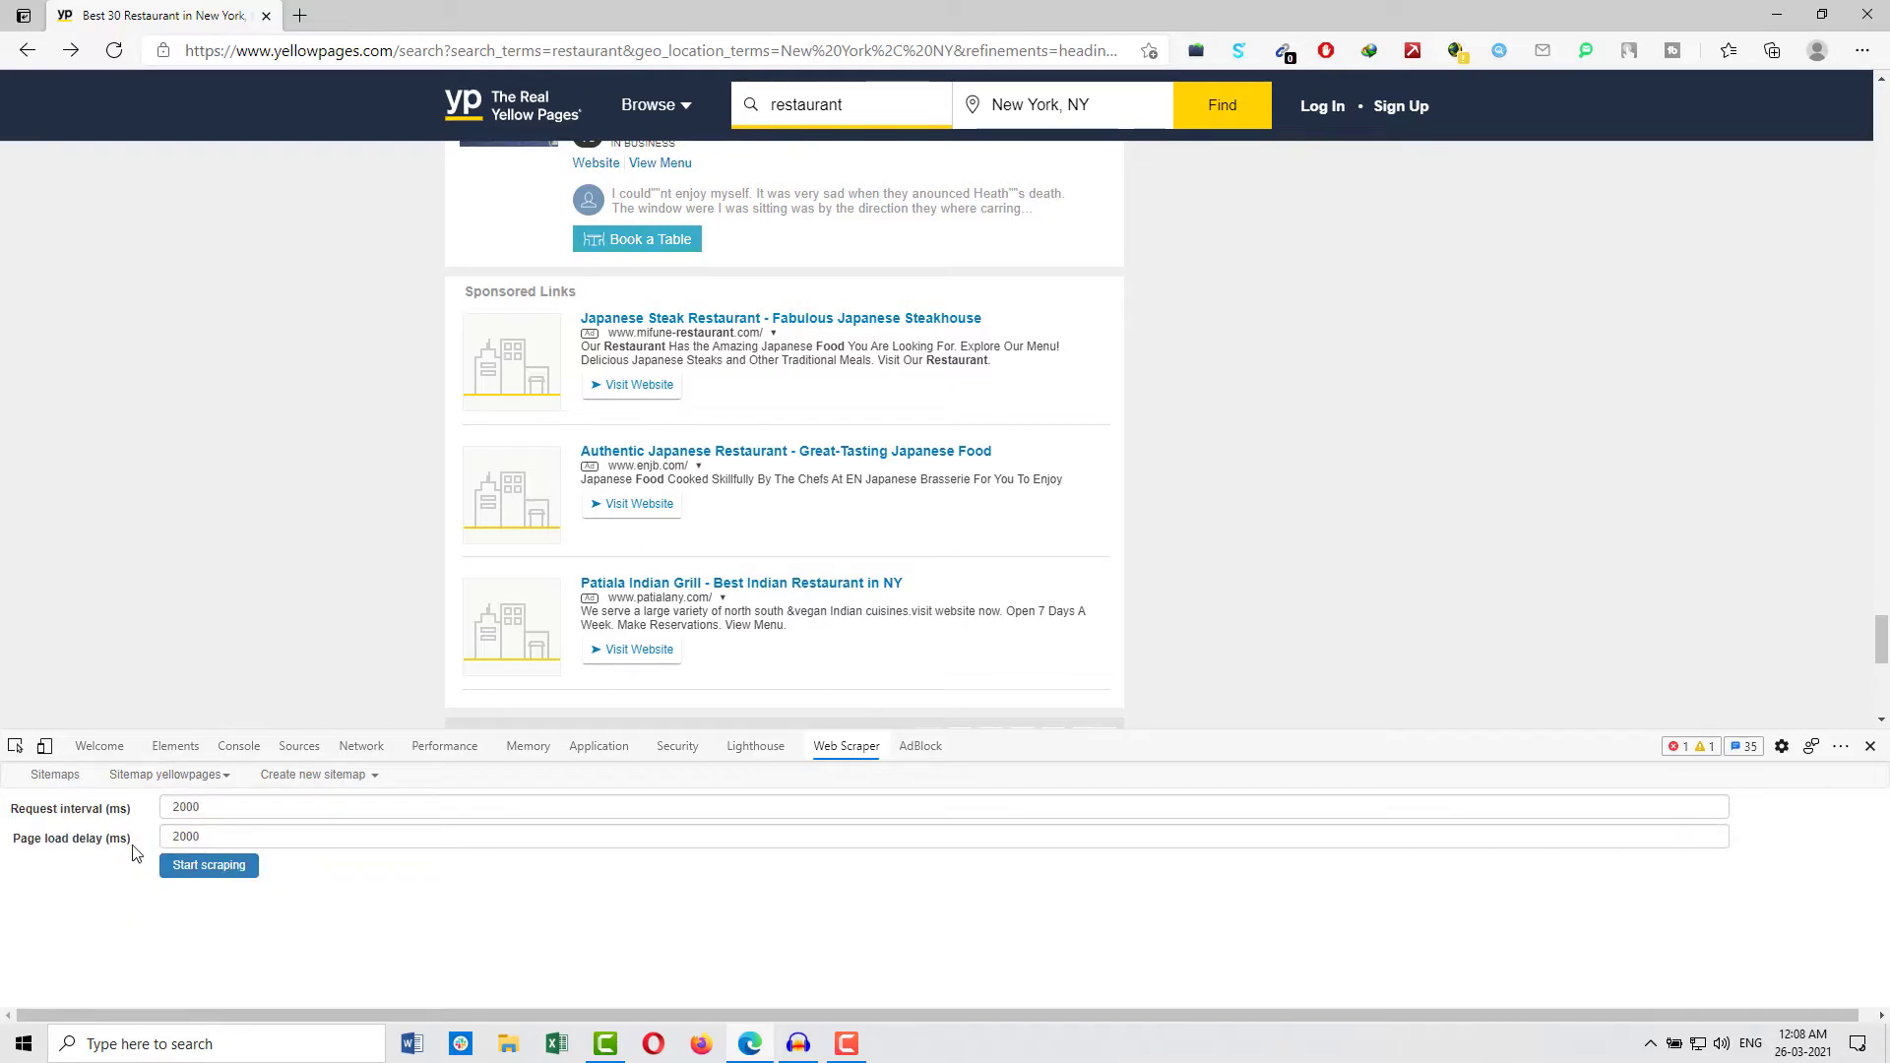
click(219, 807)
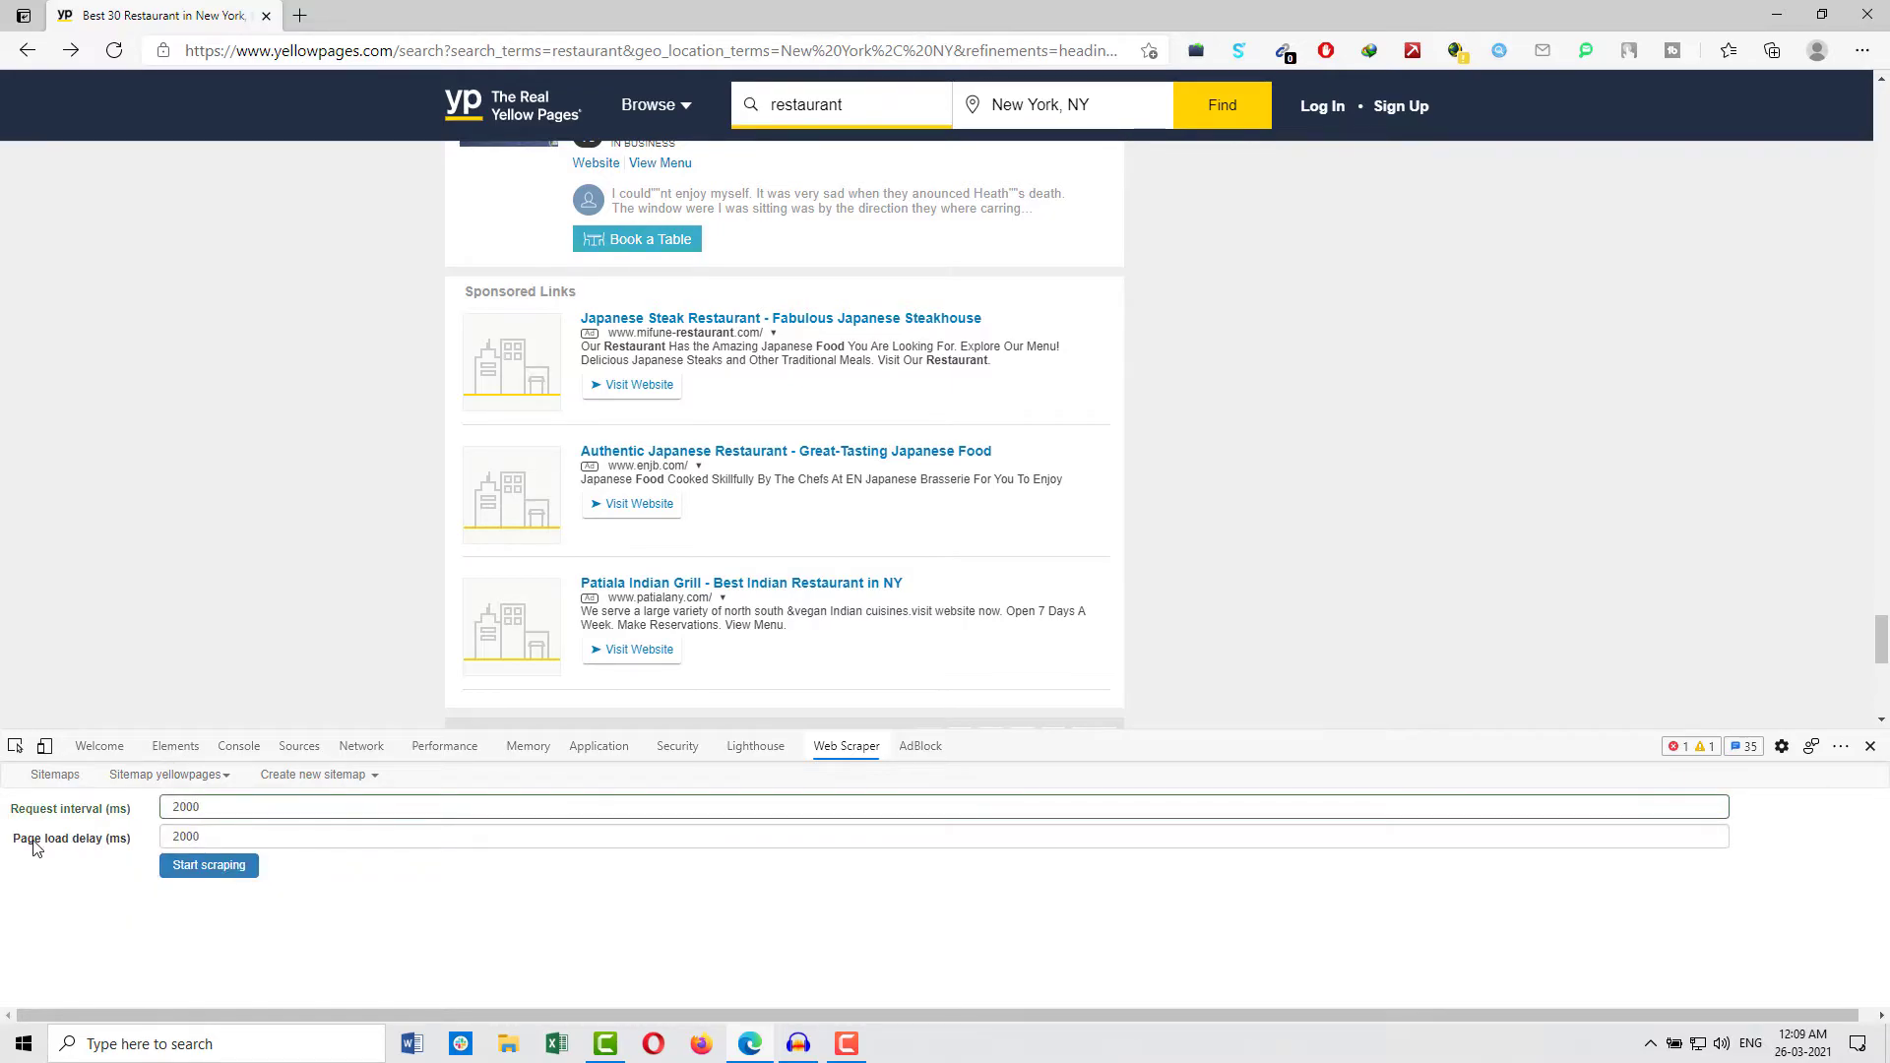
double_click(232, 839)
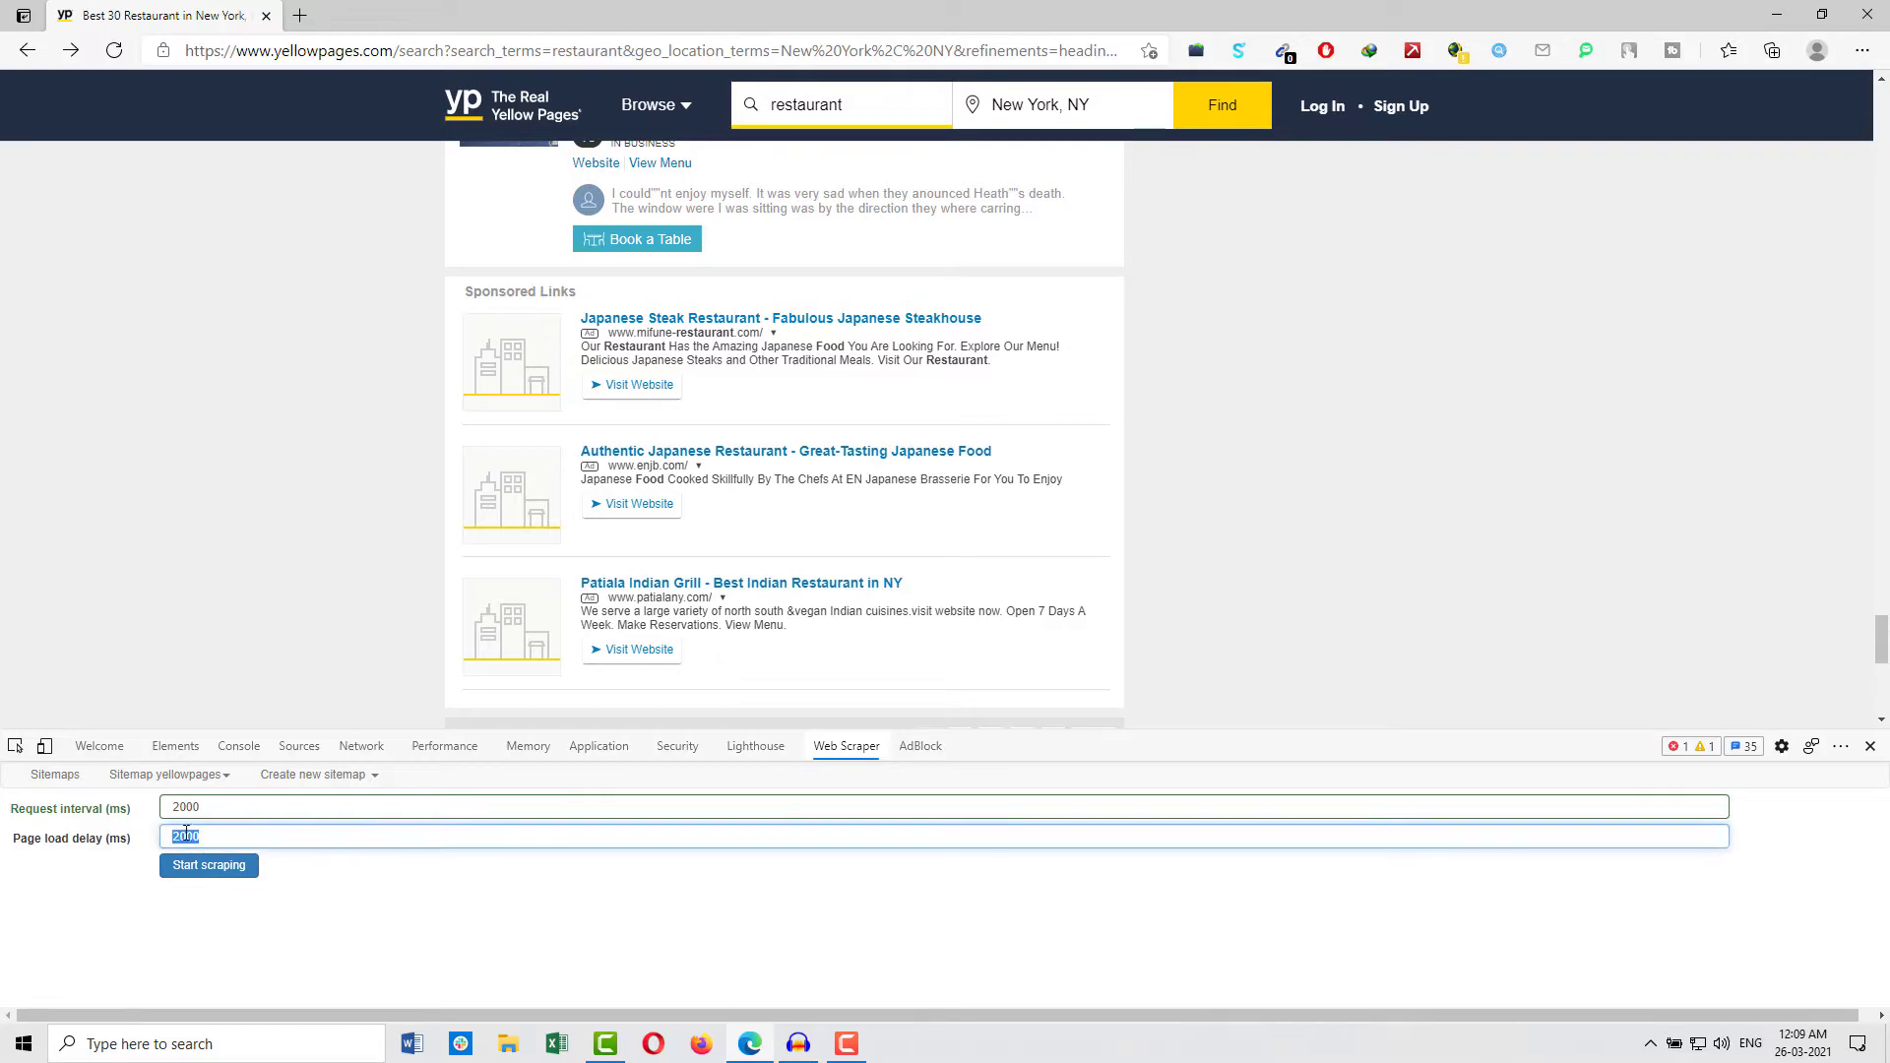
text(1500)
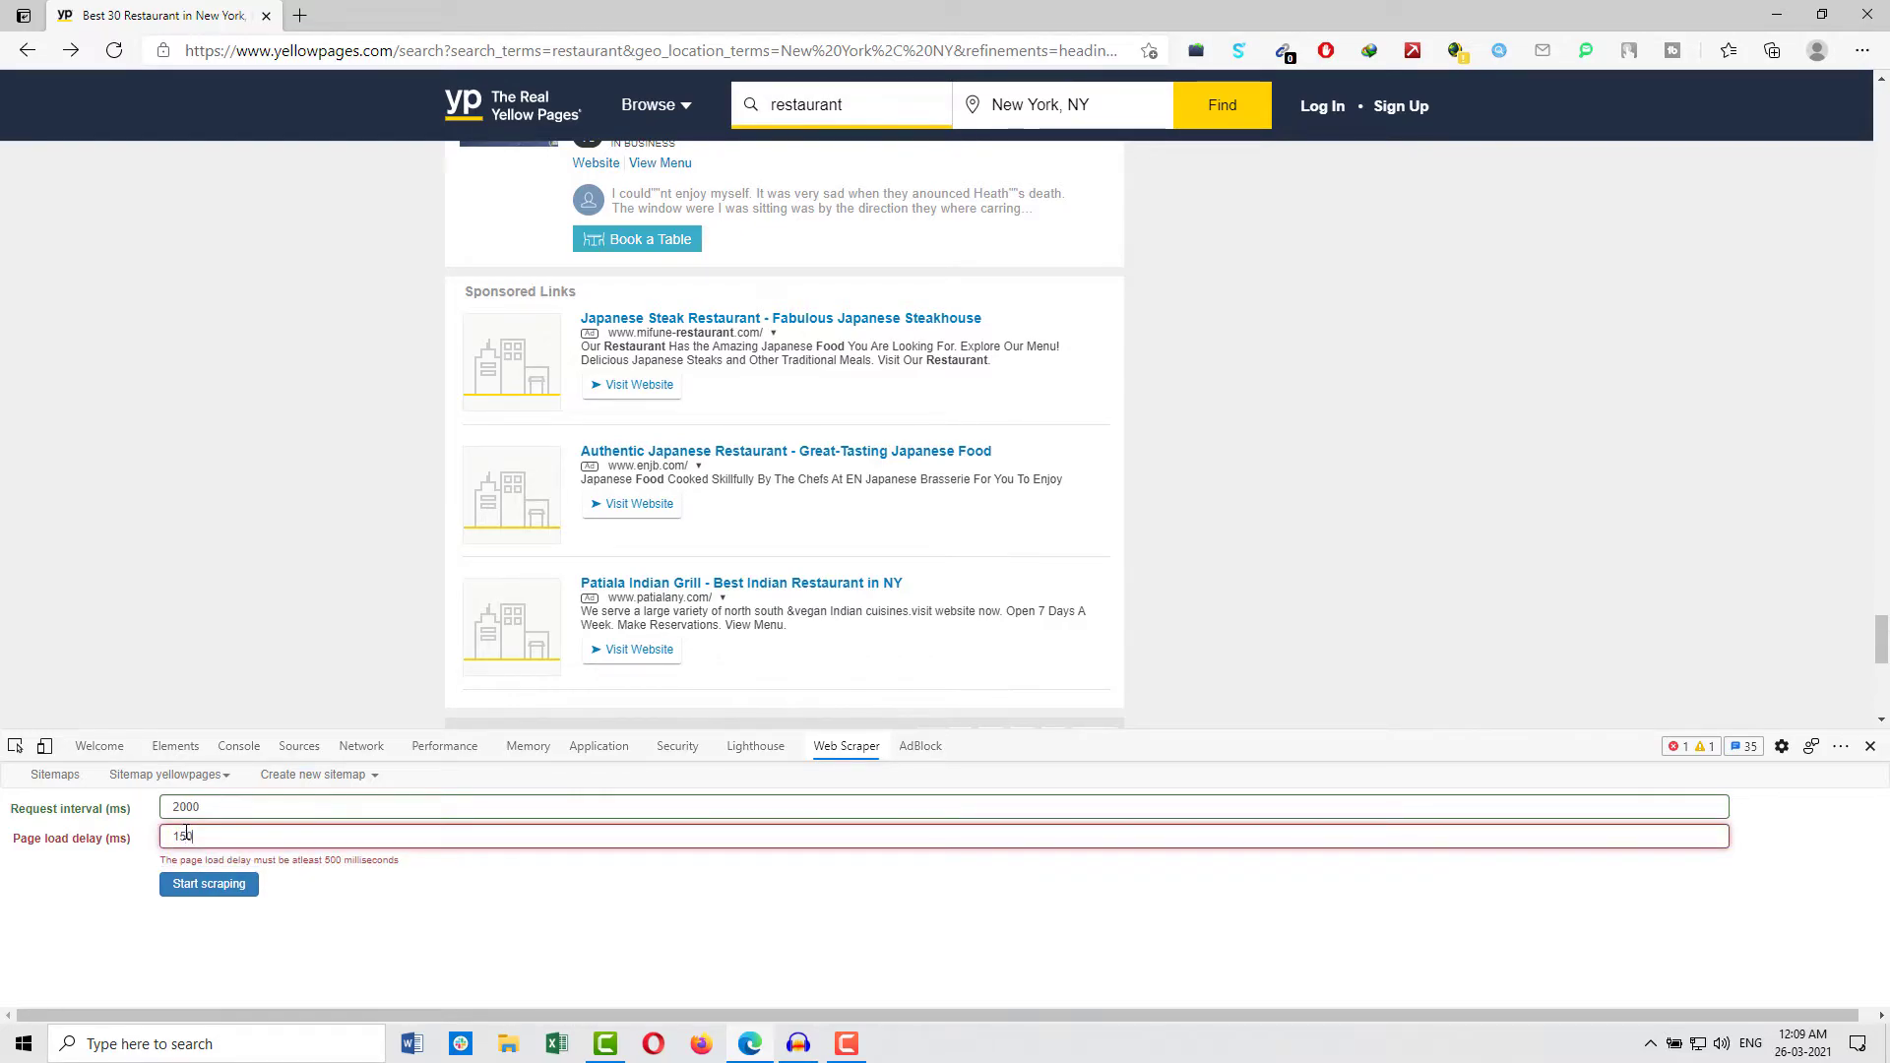
click(106, 852)
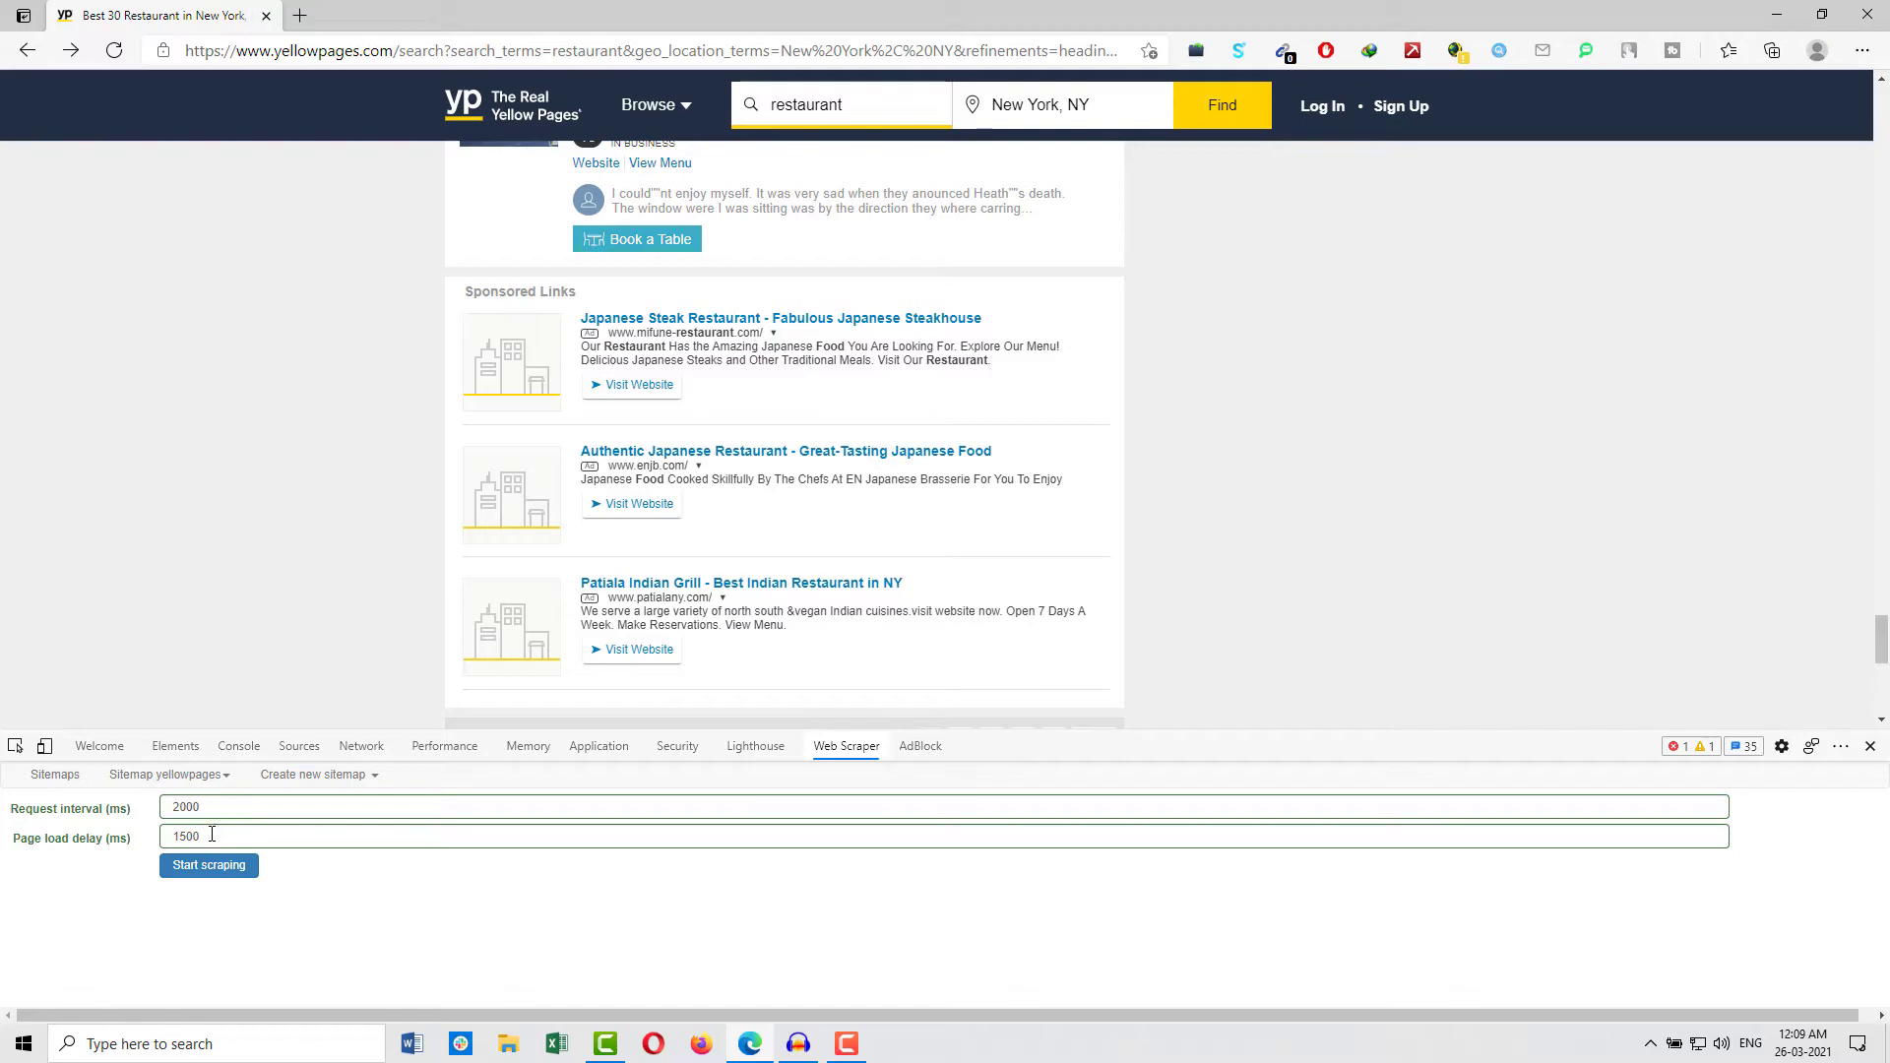
Start scraping the sitemap and maximize the scraper's pop-up window.
scroll(229, 430, up, 2)
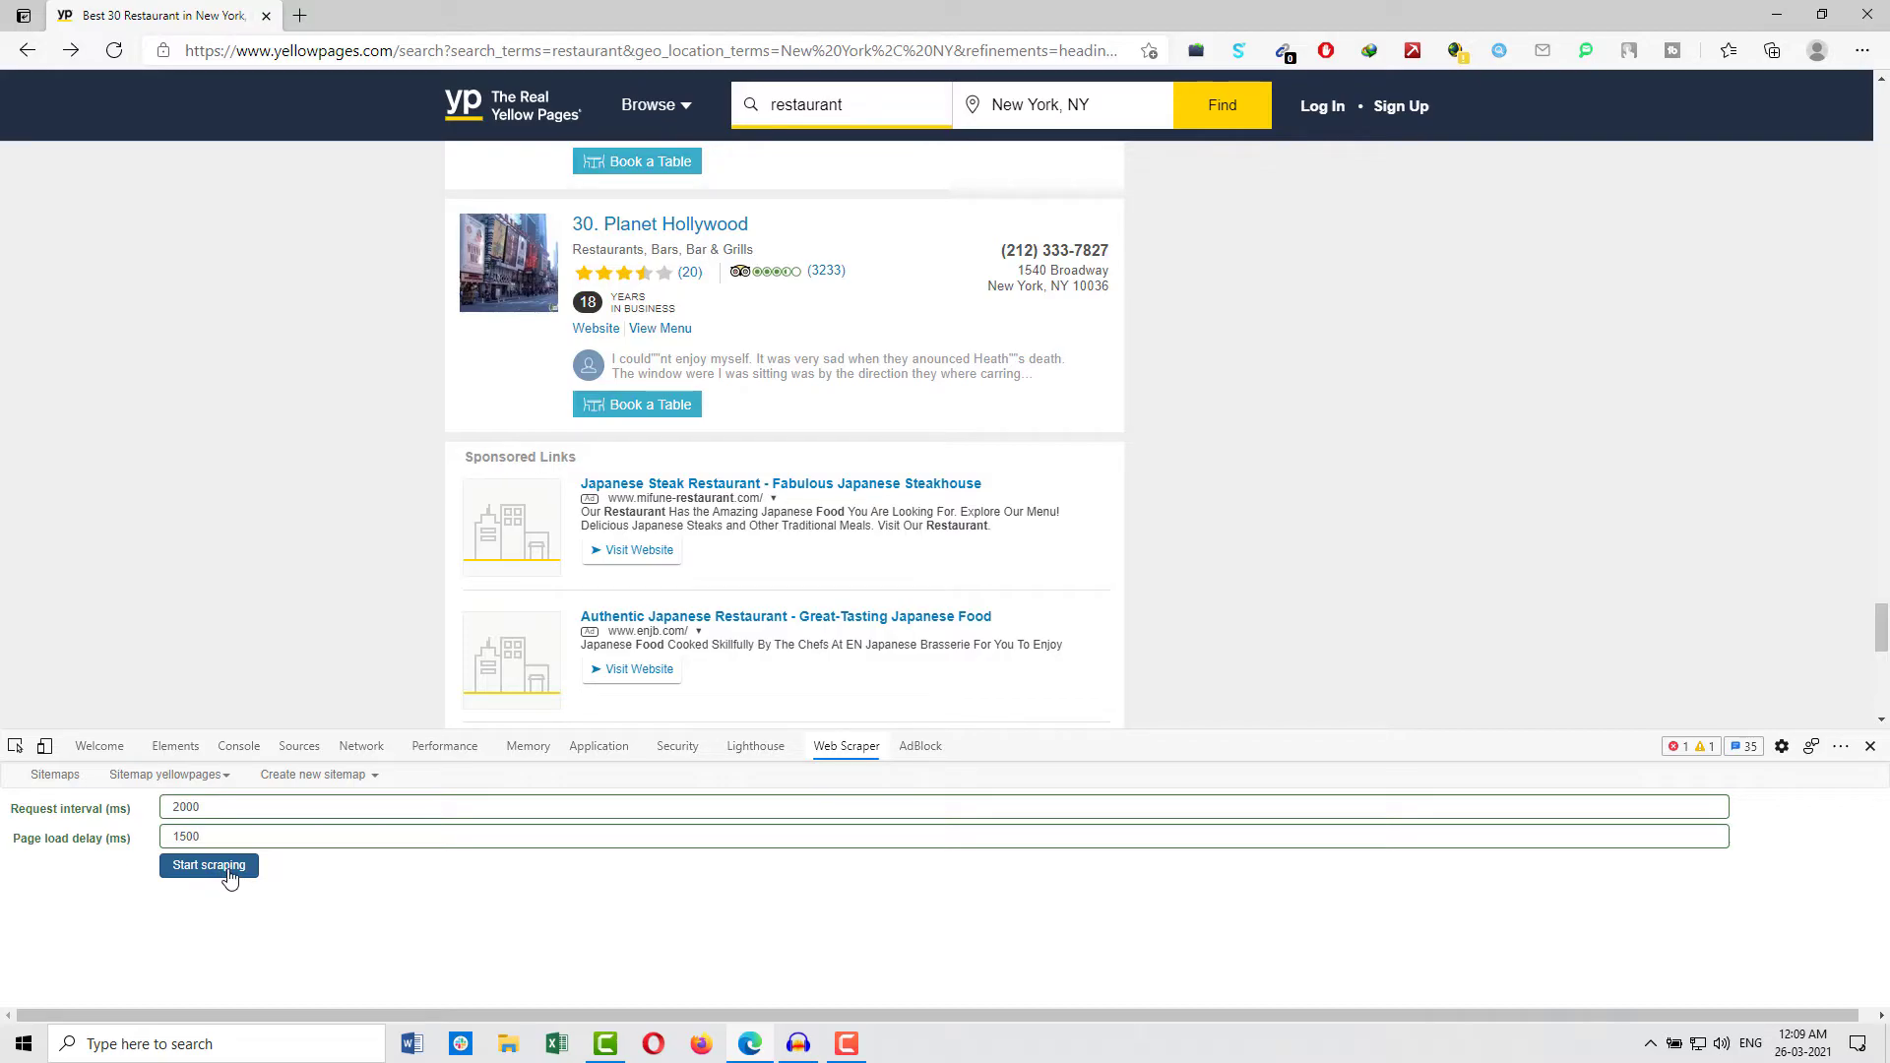
scroll(1119, 591, up, 3)
scroll(1038, 576, down, 5)
scroll(906, 490, up, 5)
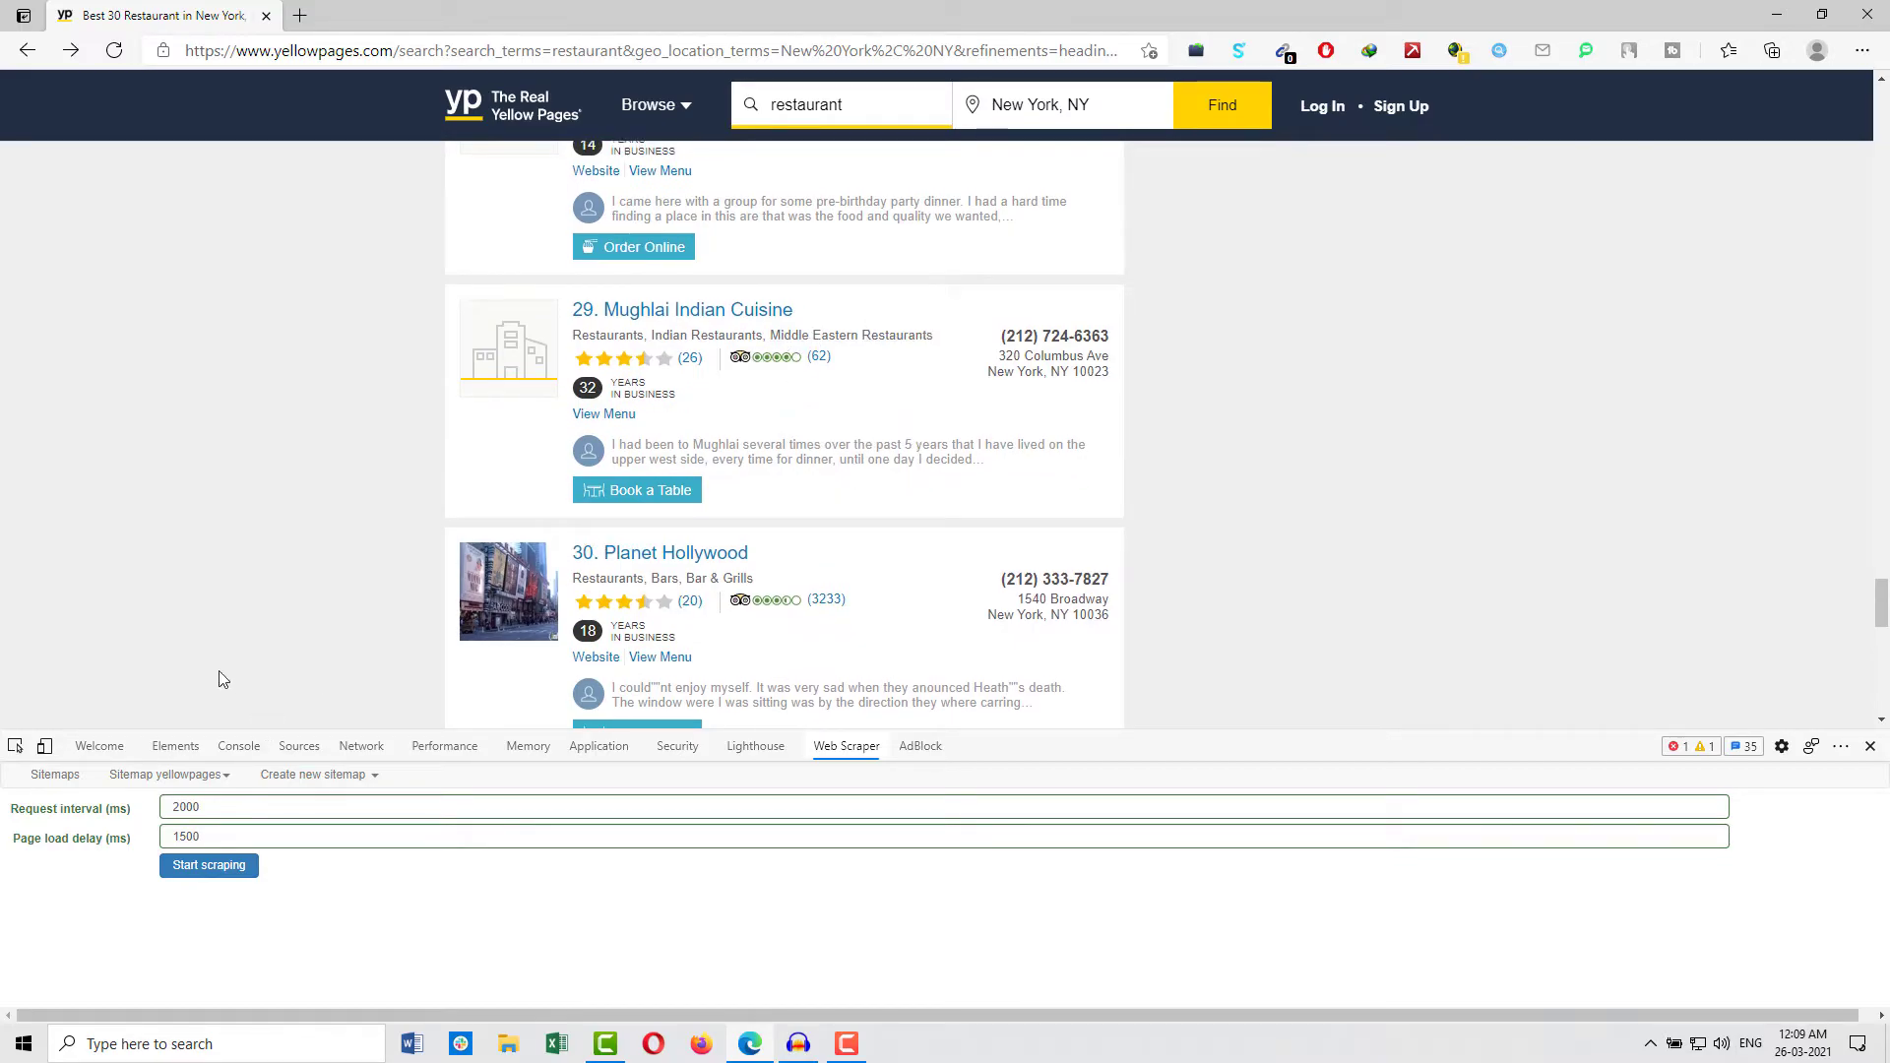
click(218, 875)
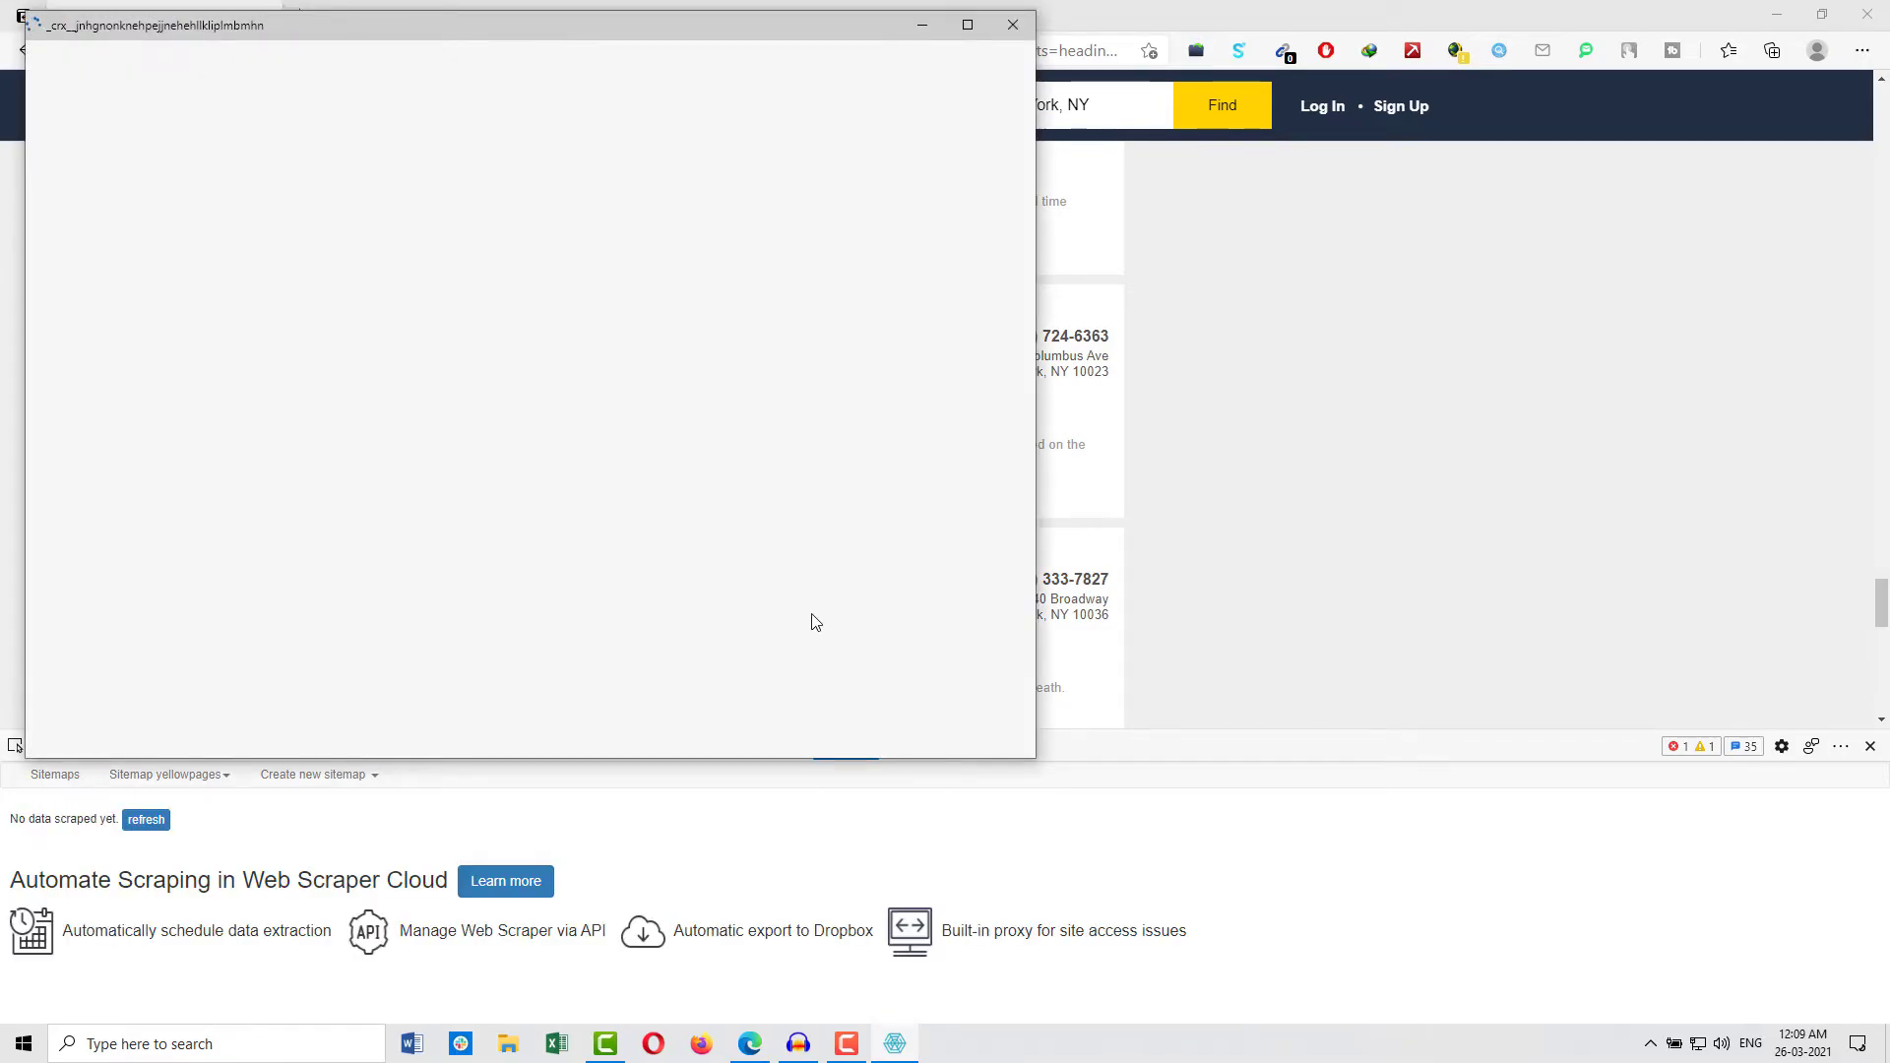
click(967, 25)
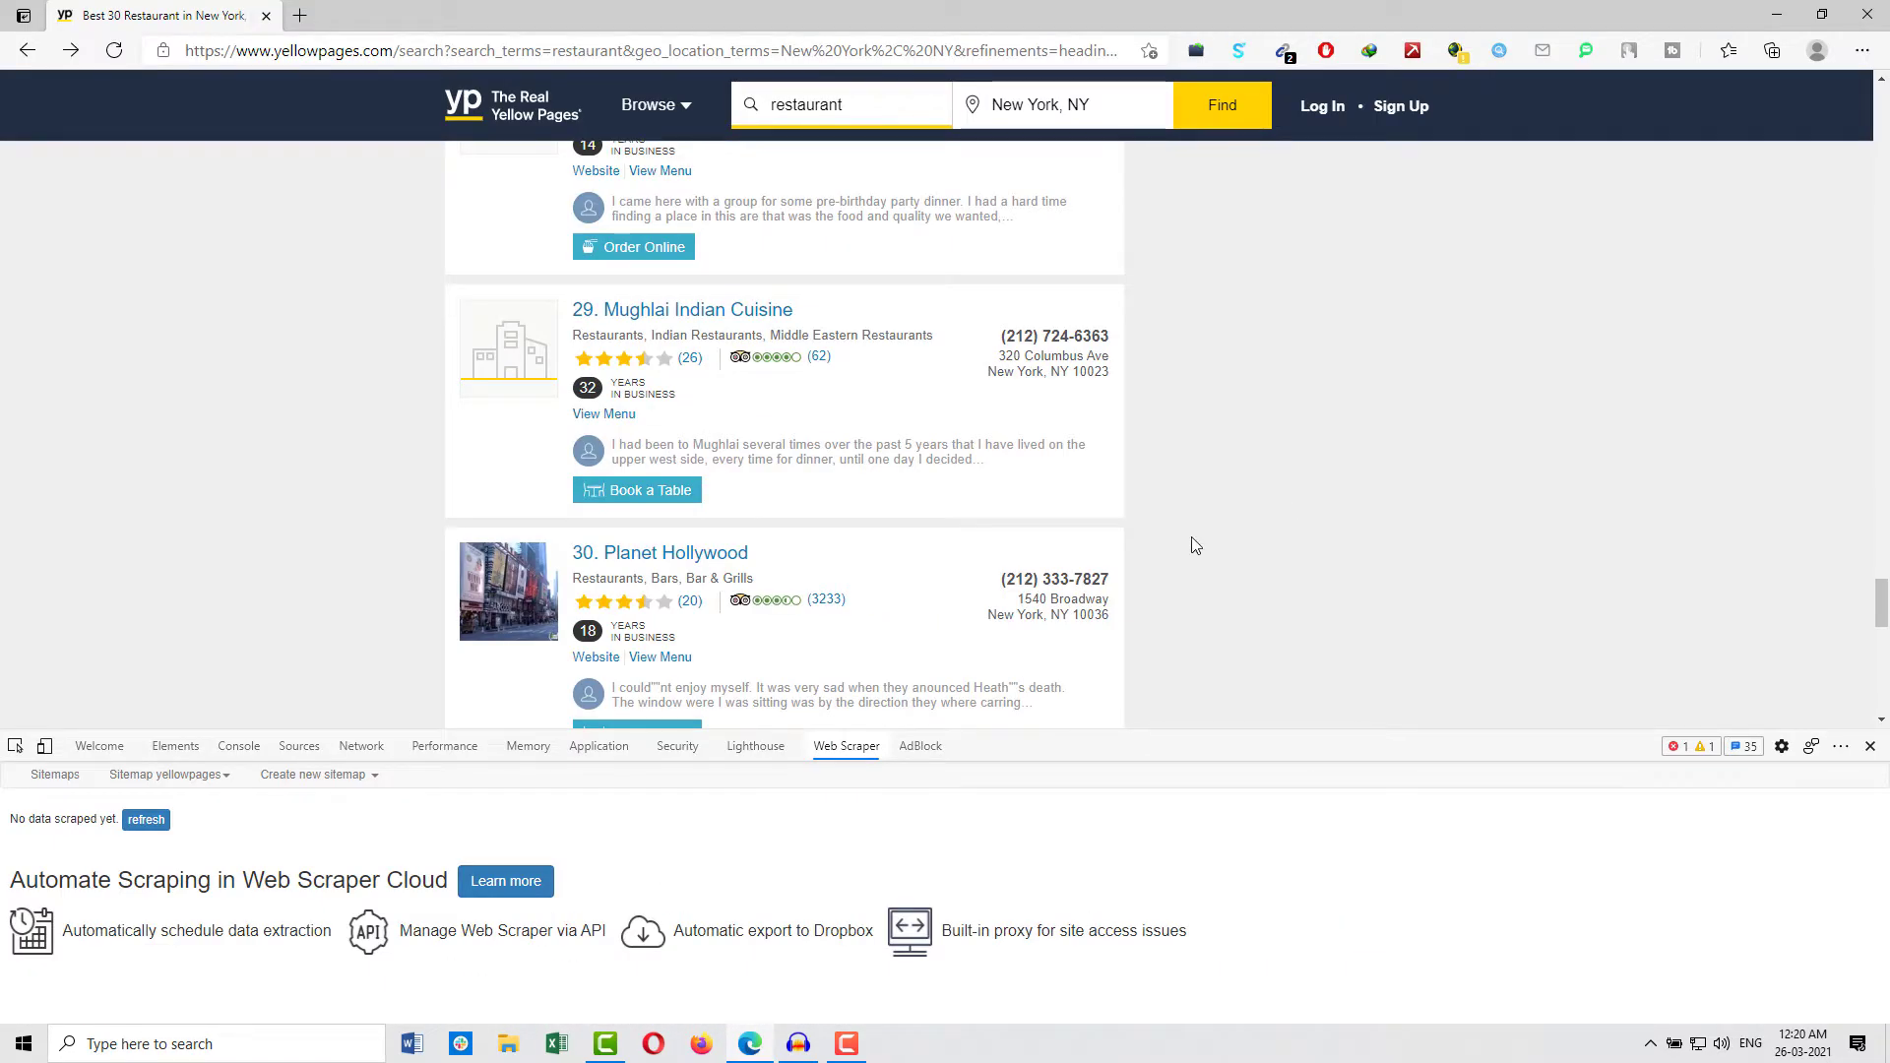
Open and refresh the sitemap's scraped data, and look through the collected restaurant records.
click(166, 775)
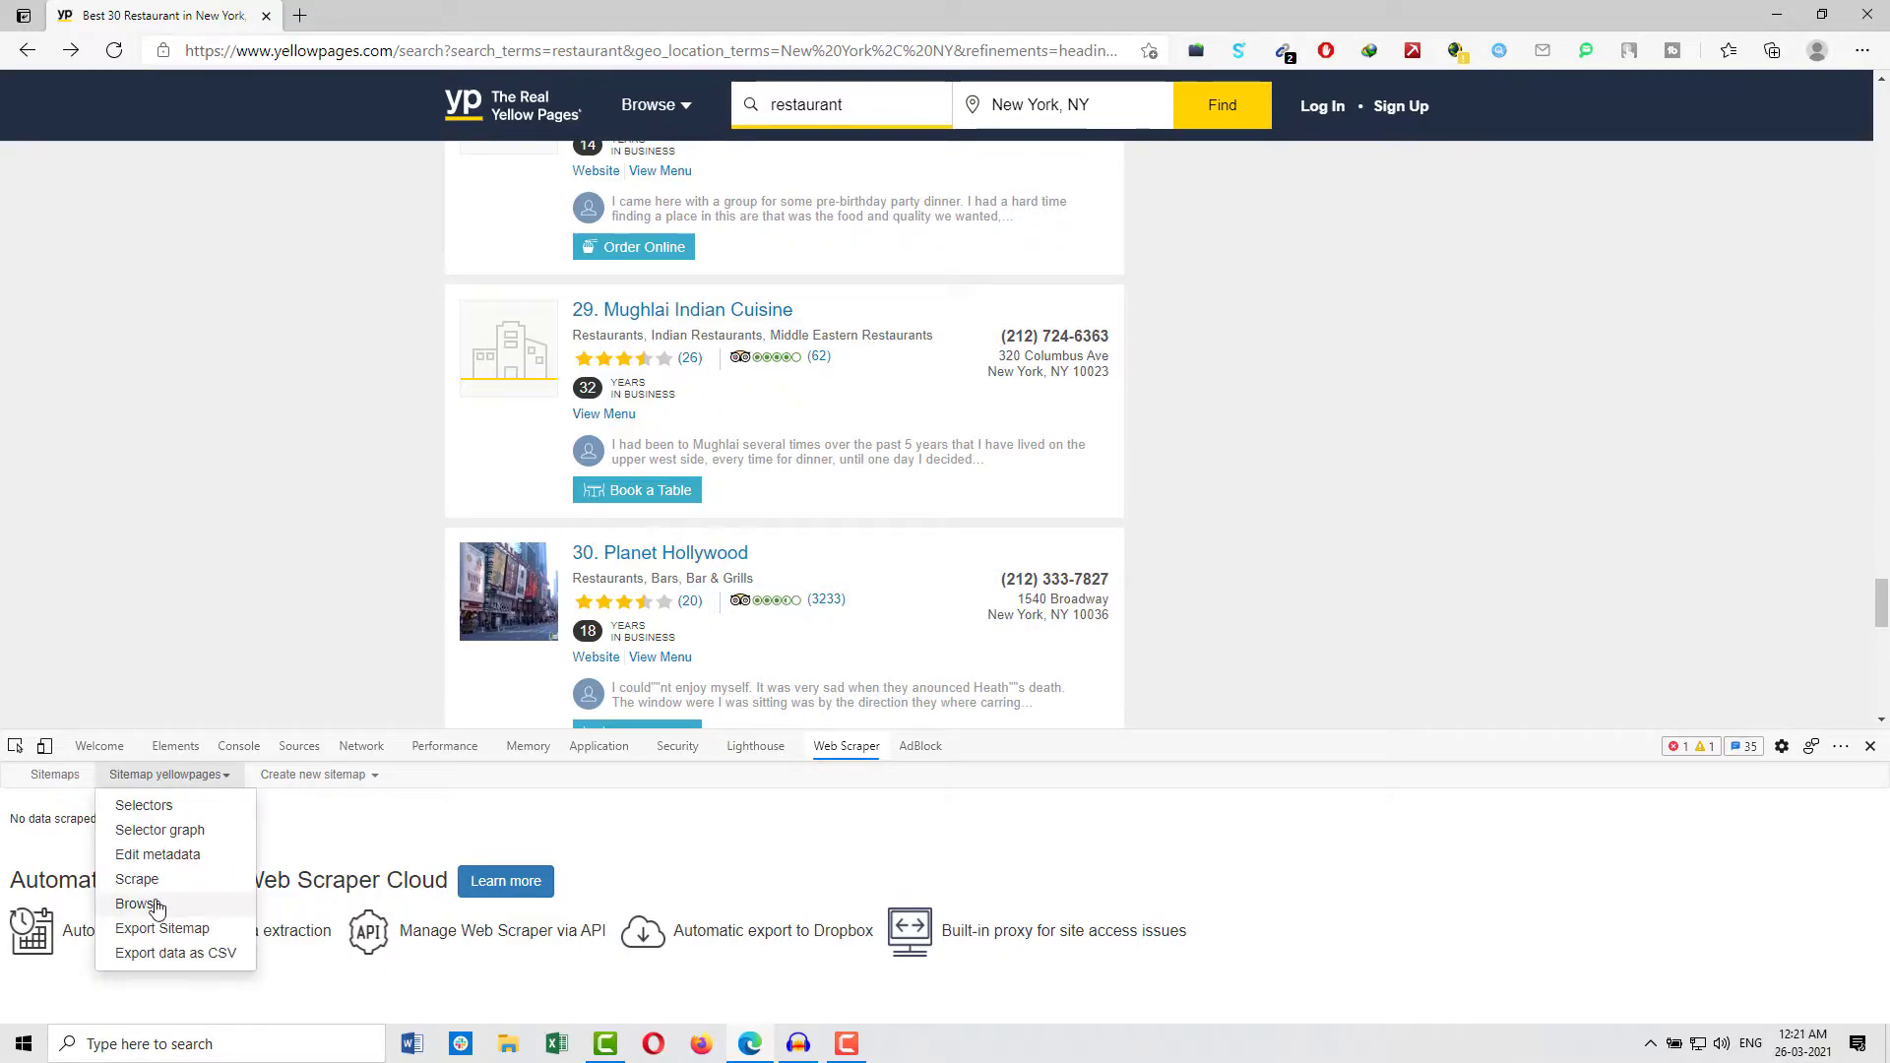
click(138, 905)
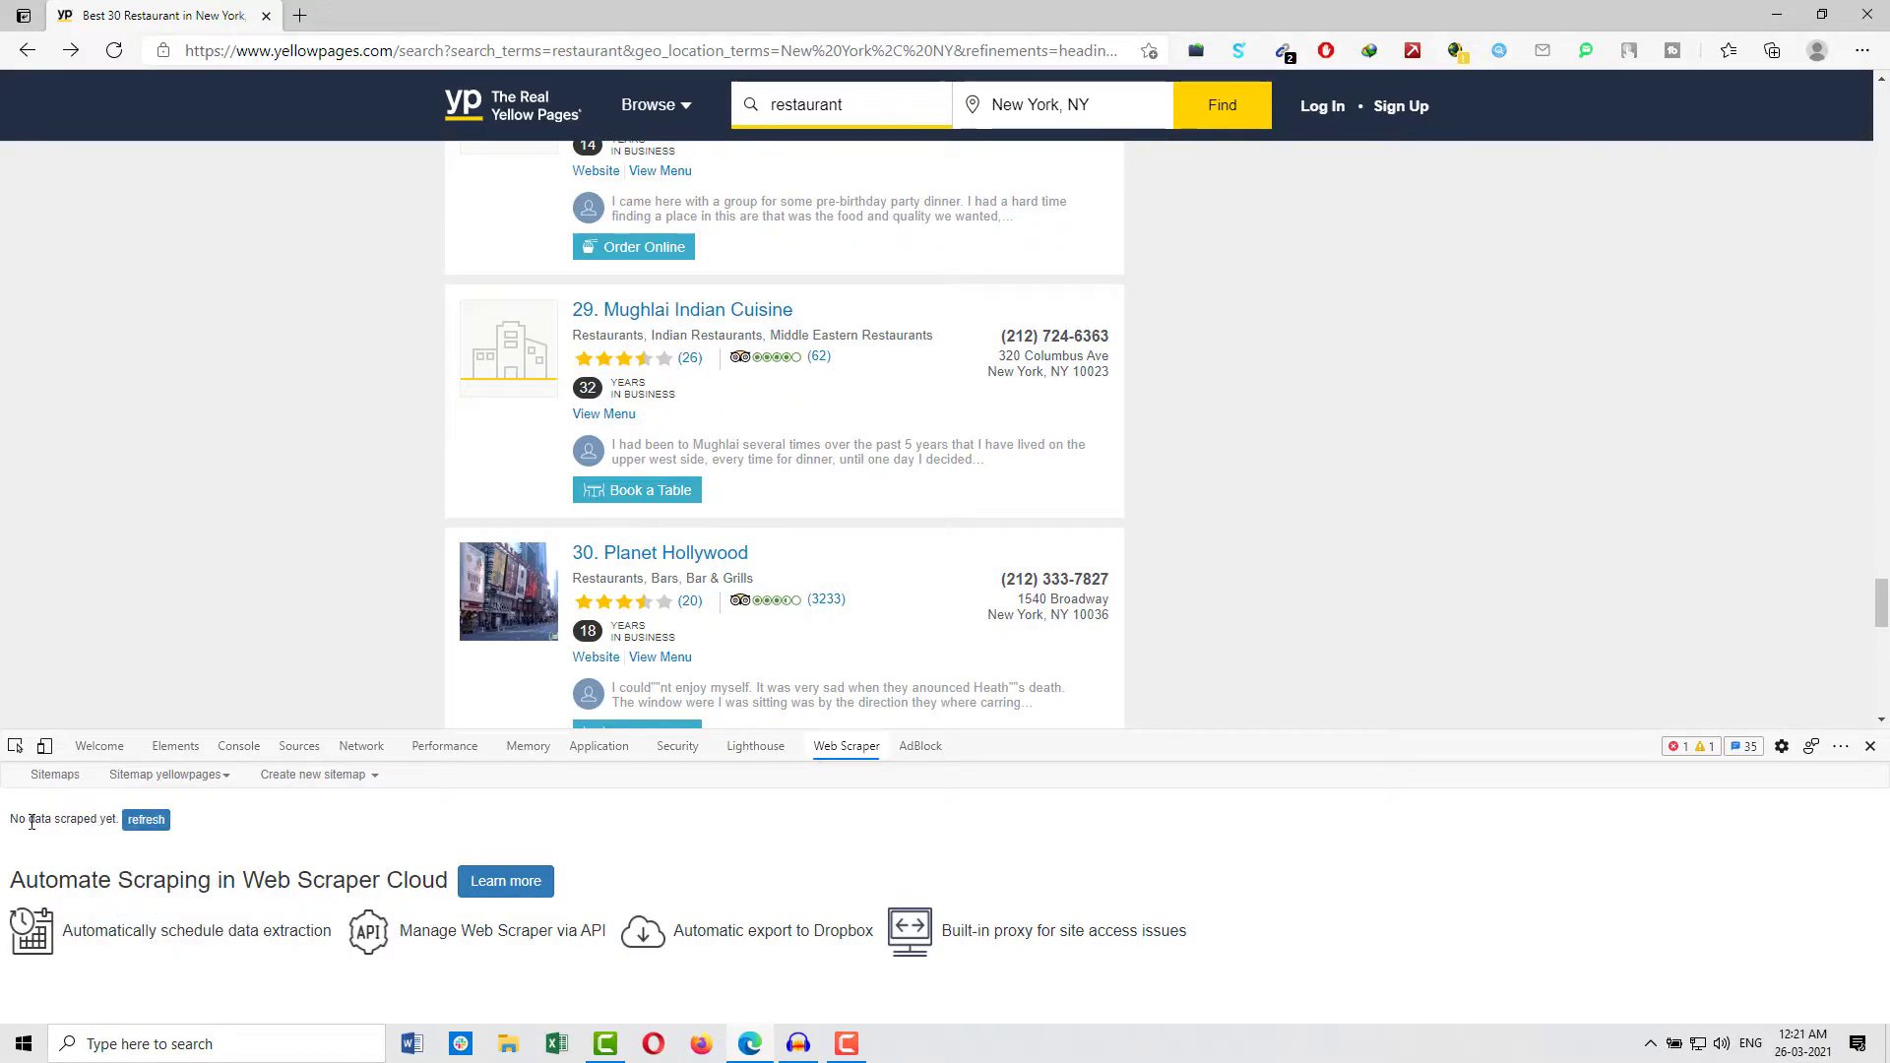
click(133, 827)
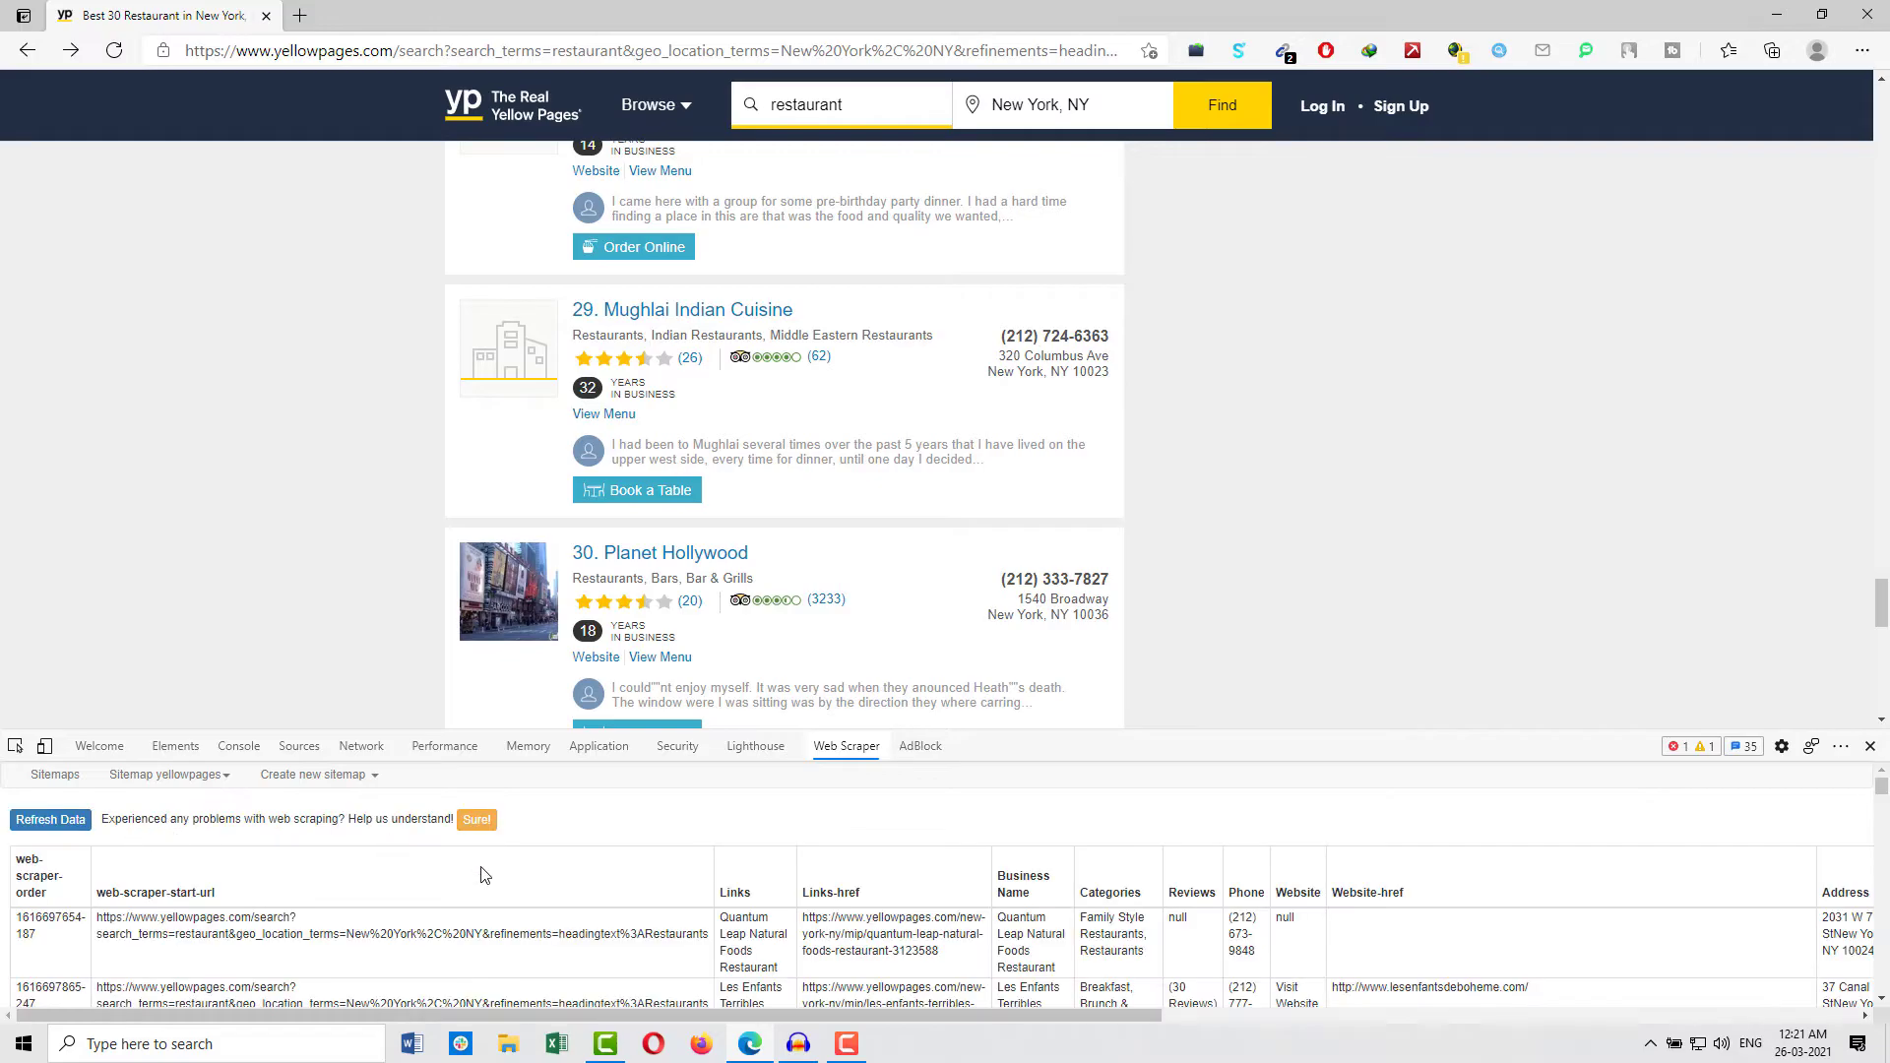
scroll(1014, 954, down, 3)
scroll(1017, 955, down, 5)
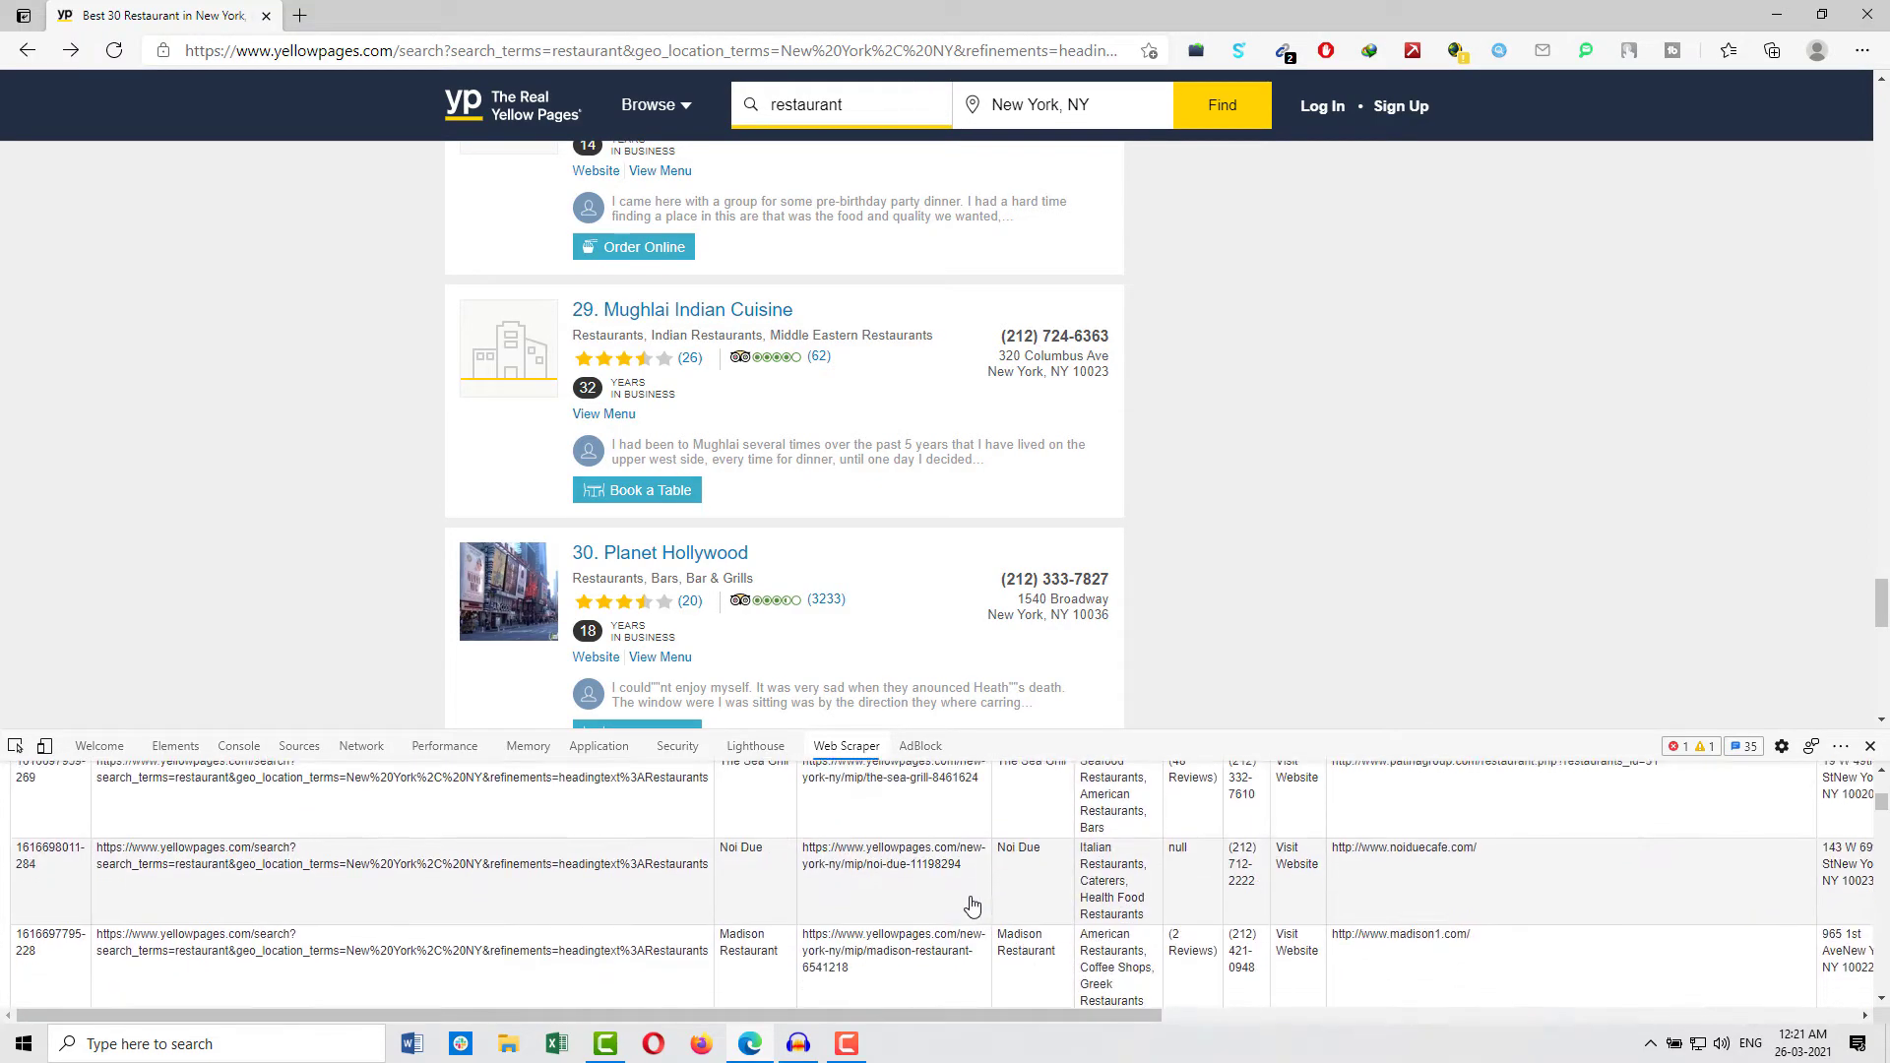
Export the yellowpages sitemap data as CSV, download yellowpages.csv and open it in Excel.
scroll(968, 901, up, 5)
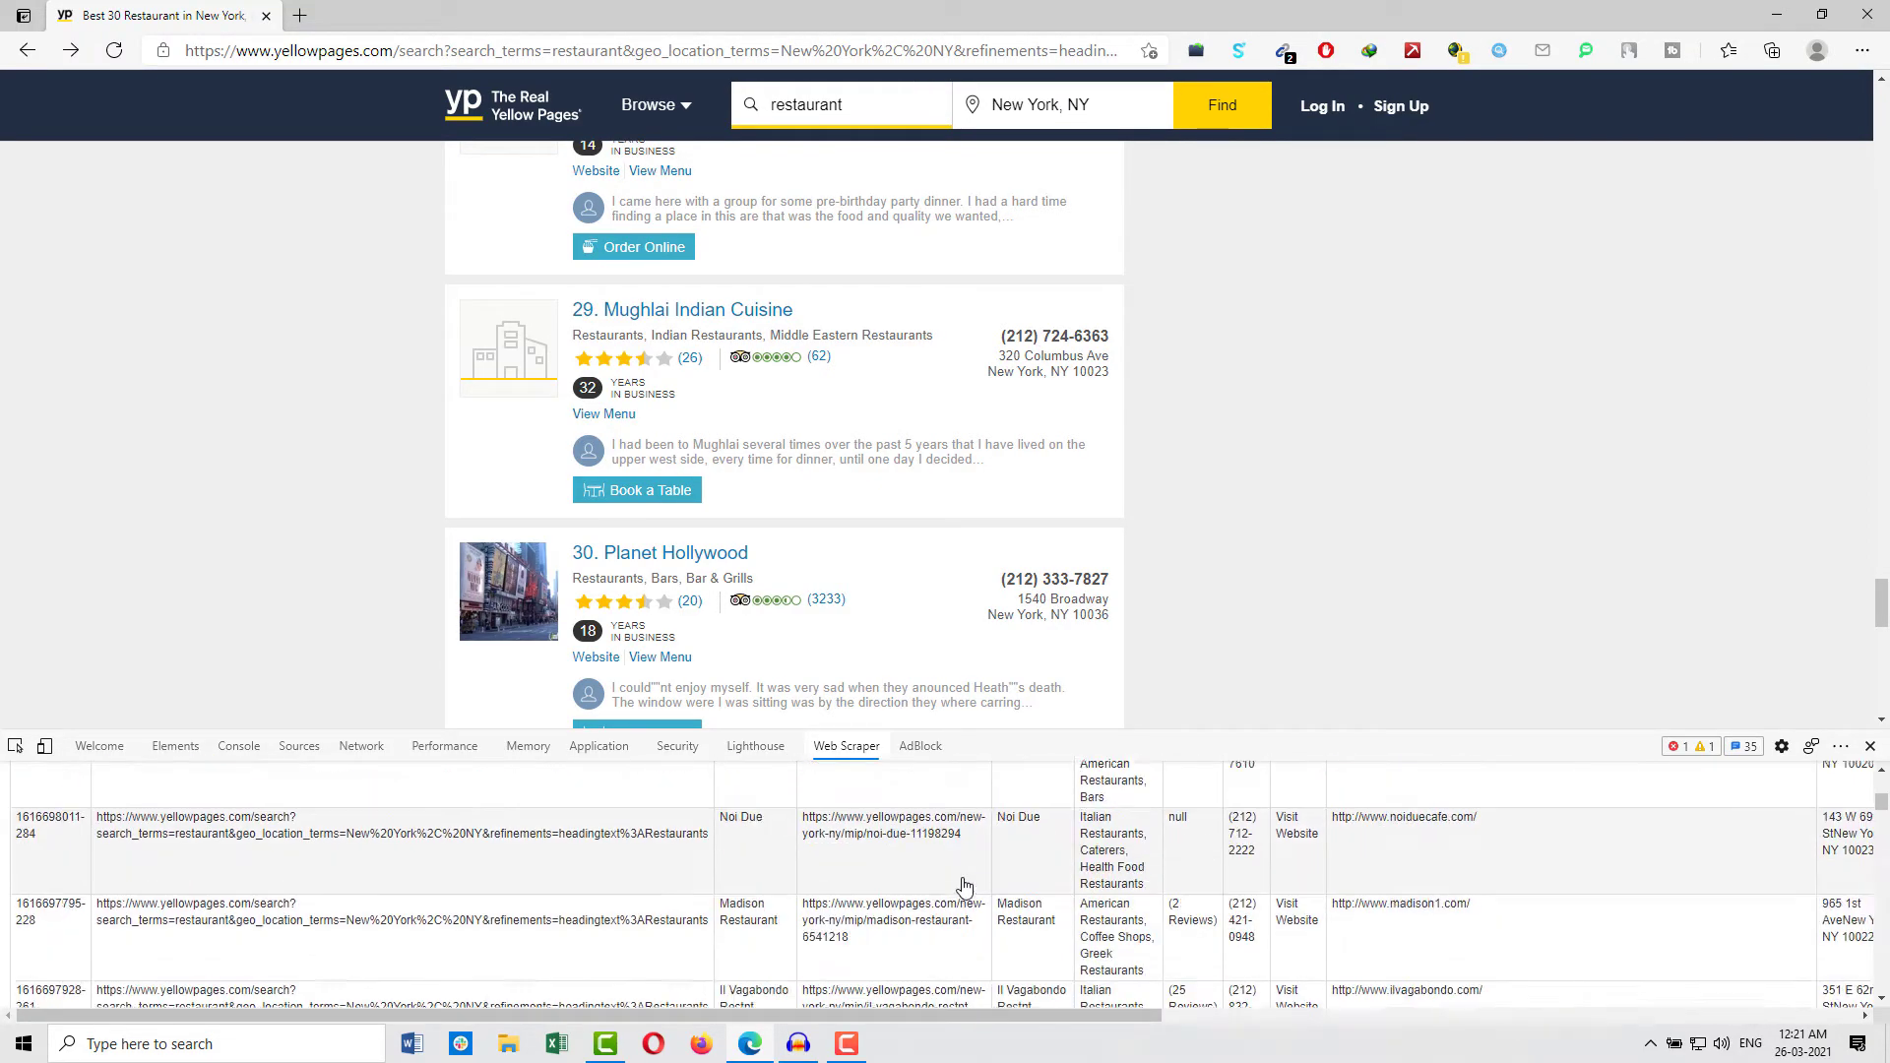
scroll(858, 881, up, 5)
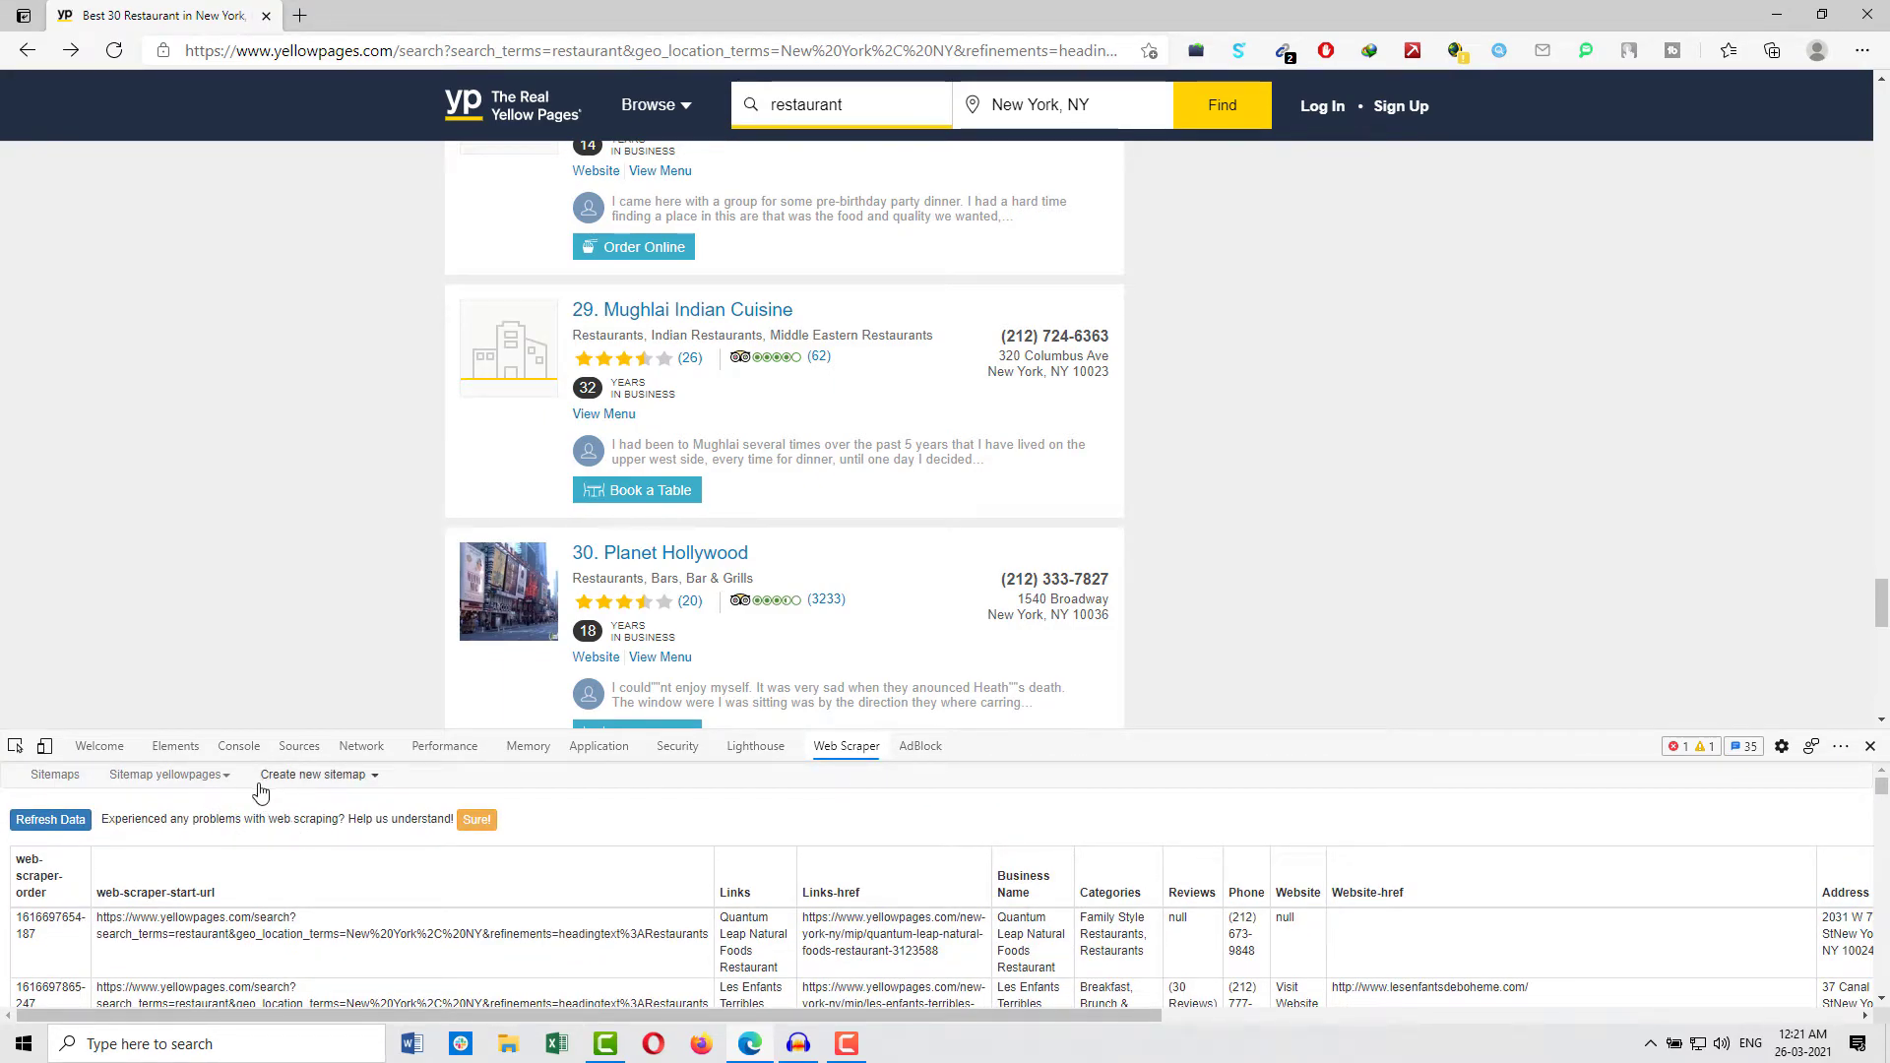
click(202, 777)
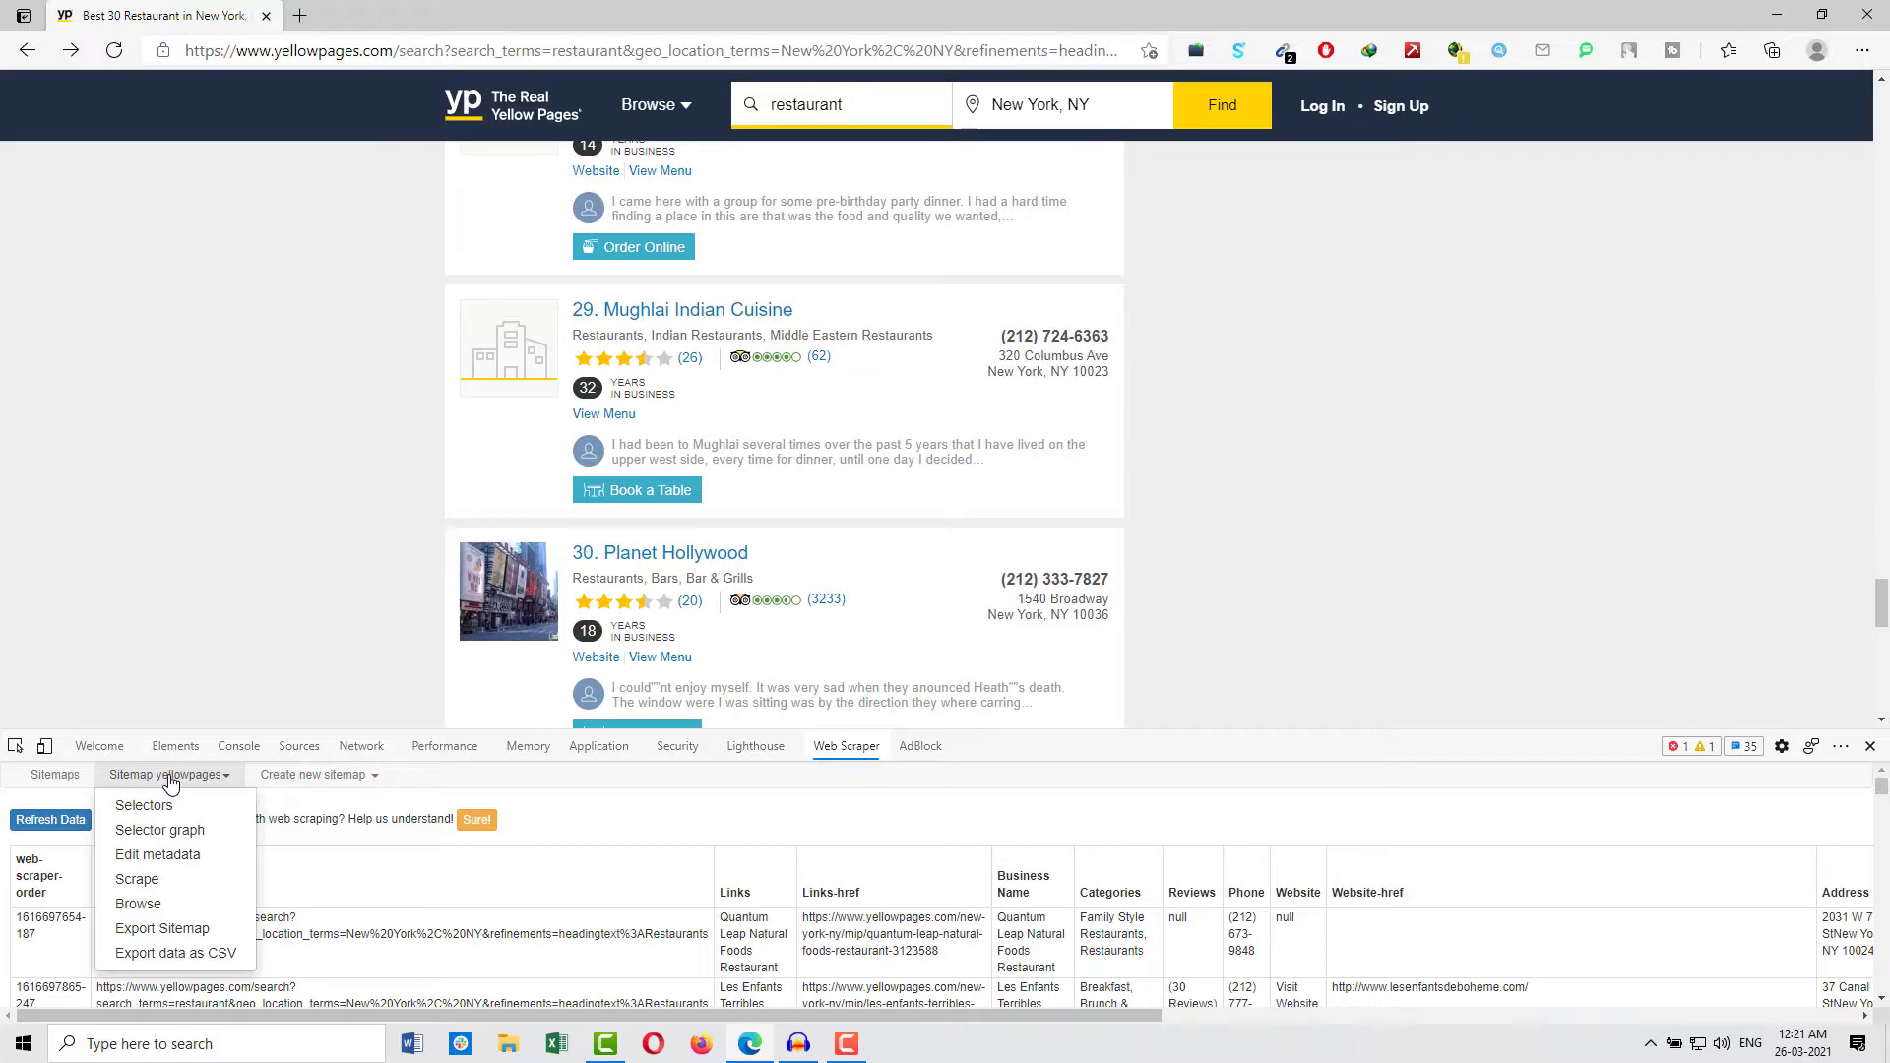
click(185, 953)
click(401, 837)
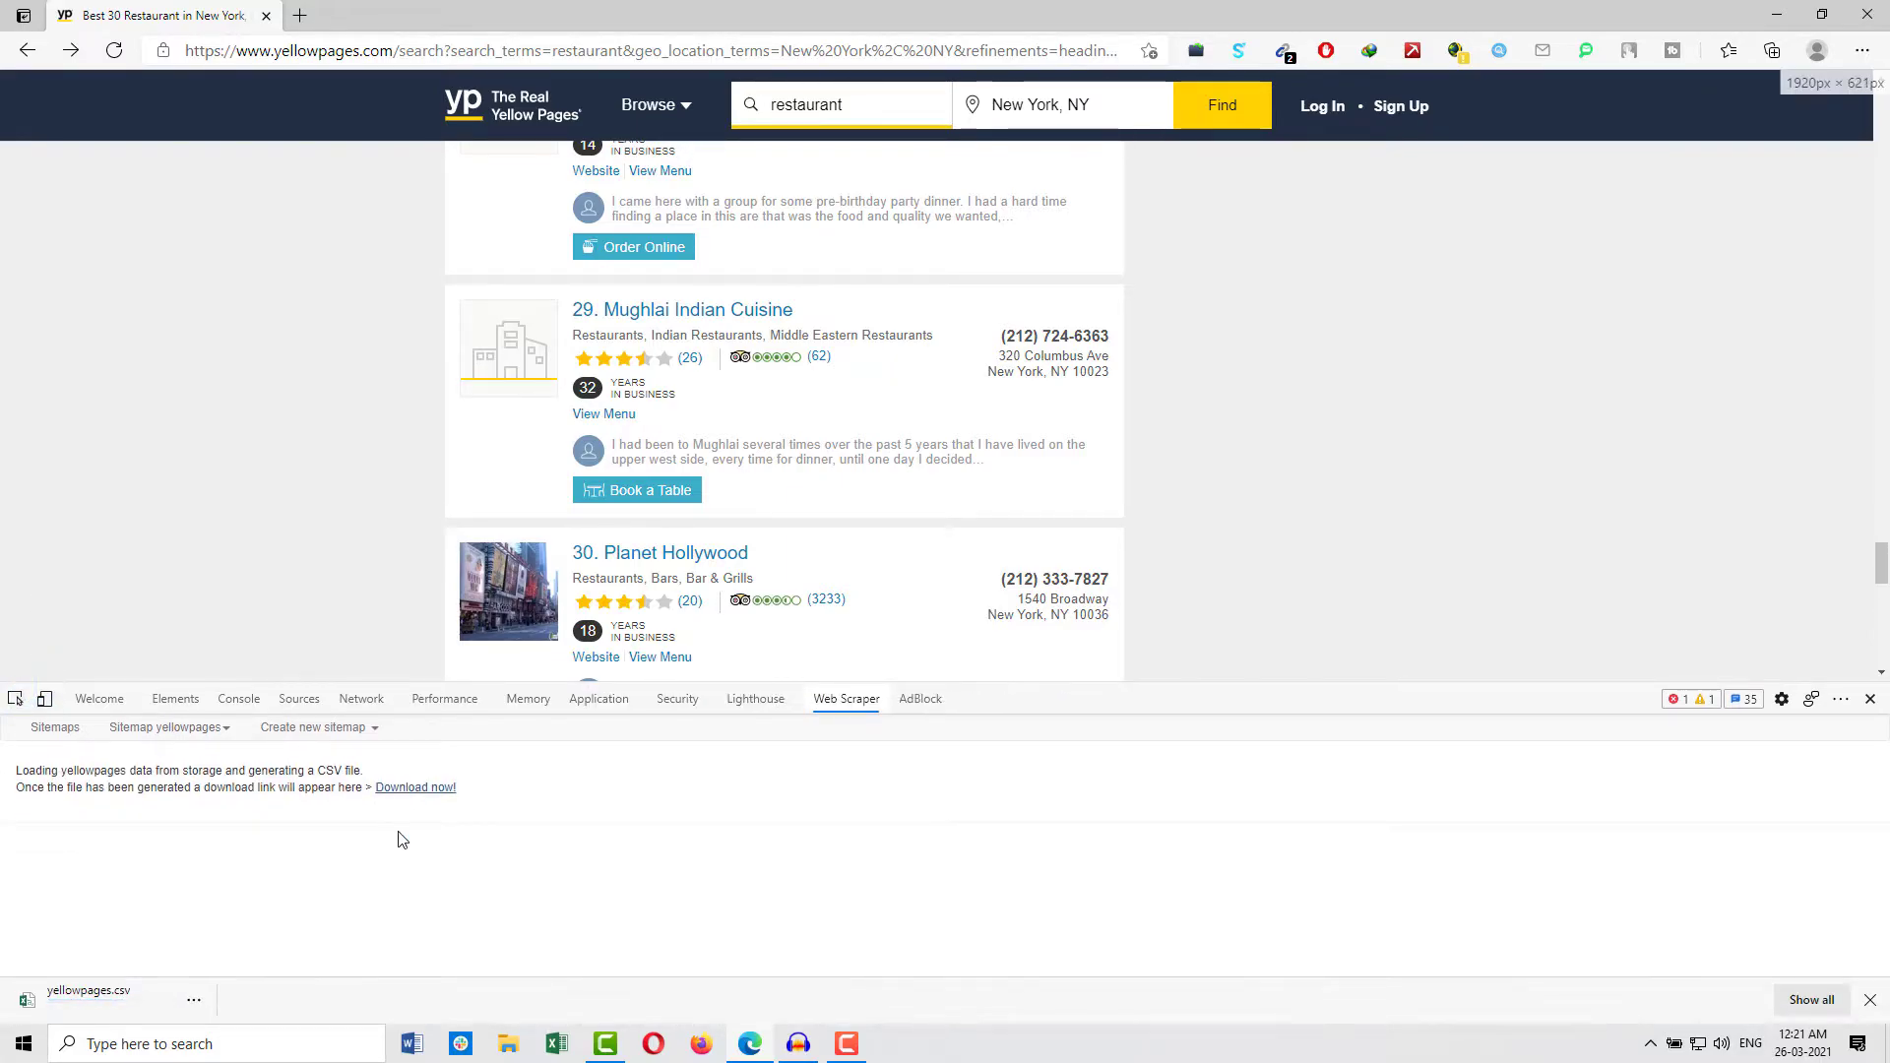
click(59, 996)
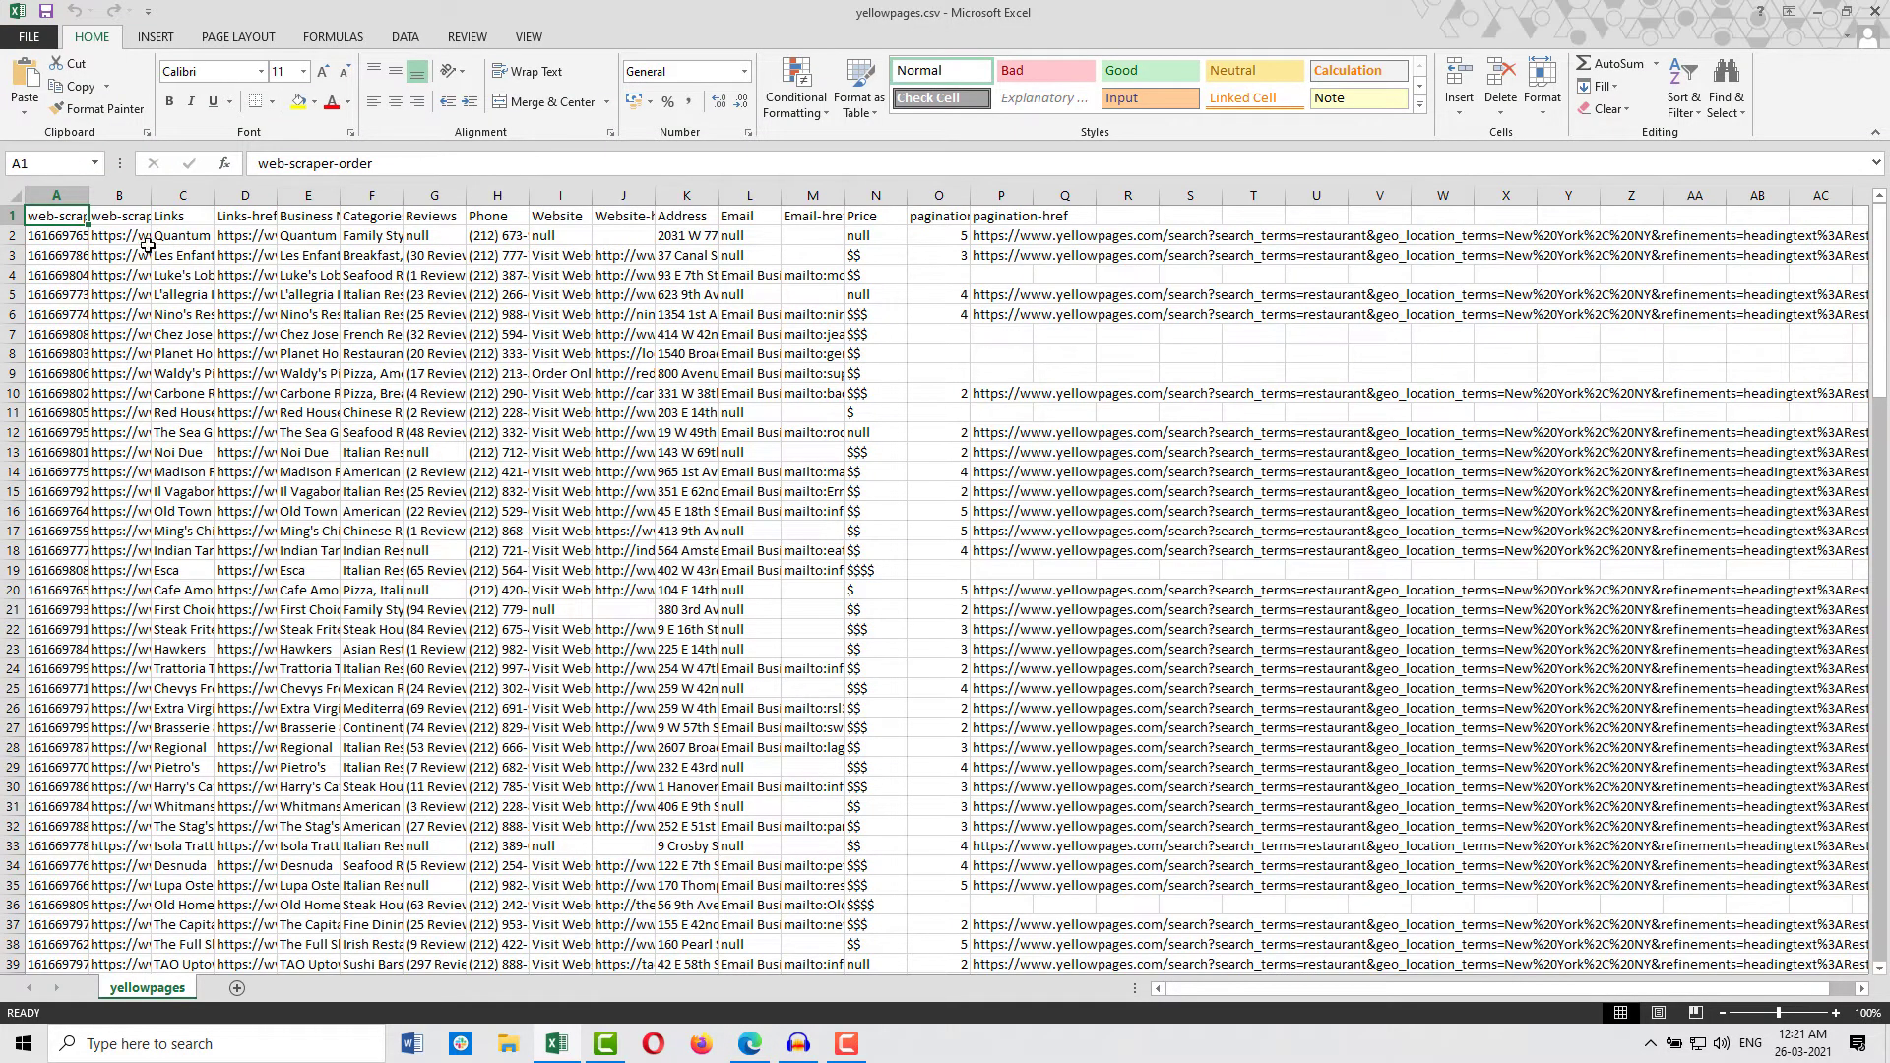
Widen the link columns for checking, and delete the web-scraper-order, web-scraper-start-url and Links columns.
click(147, 252)
drag(150, 195, 278, 195)
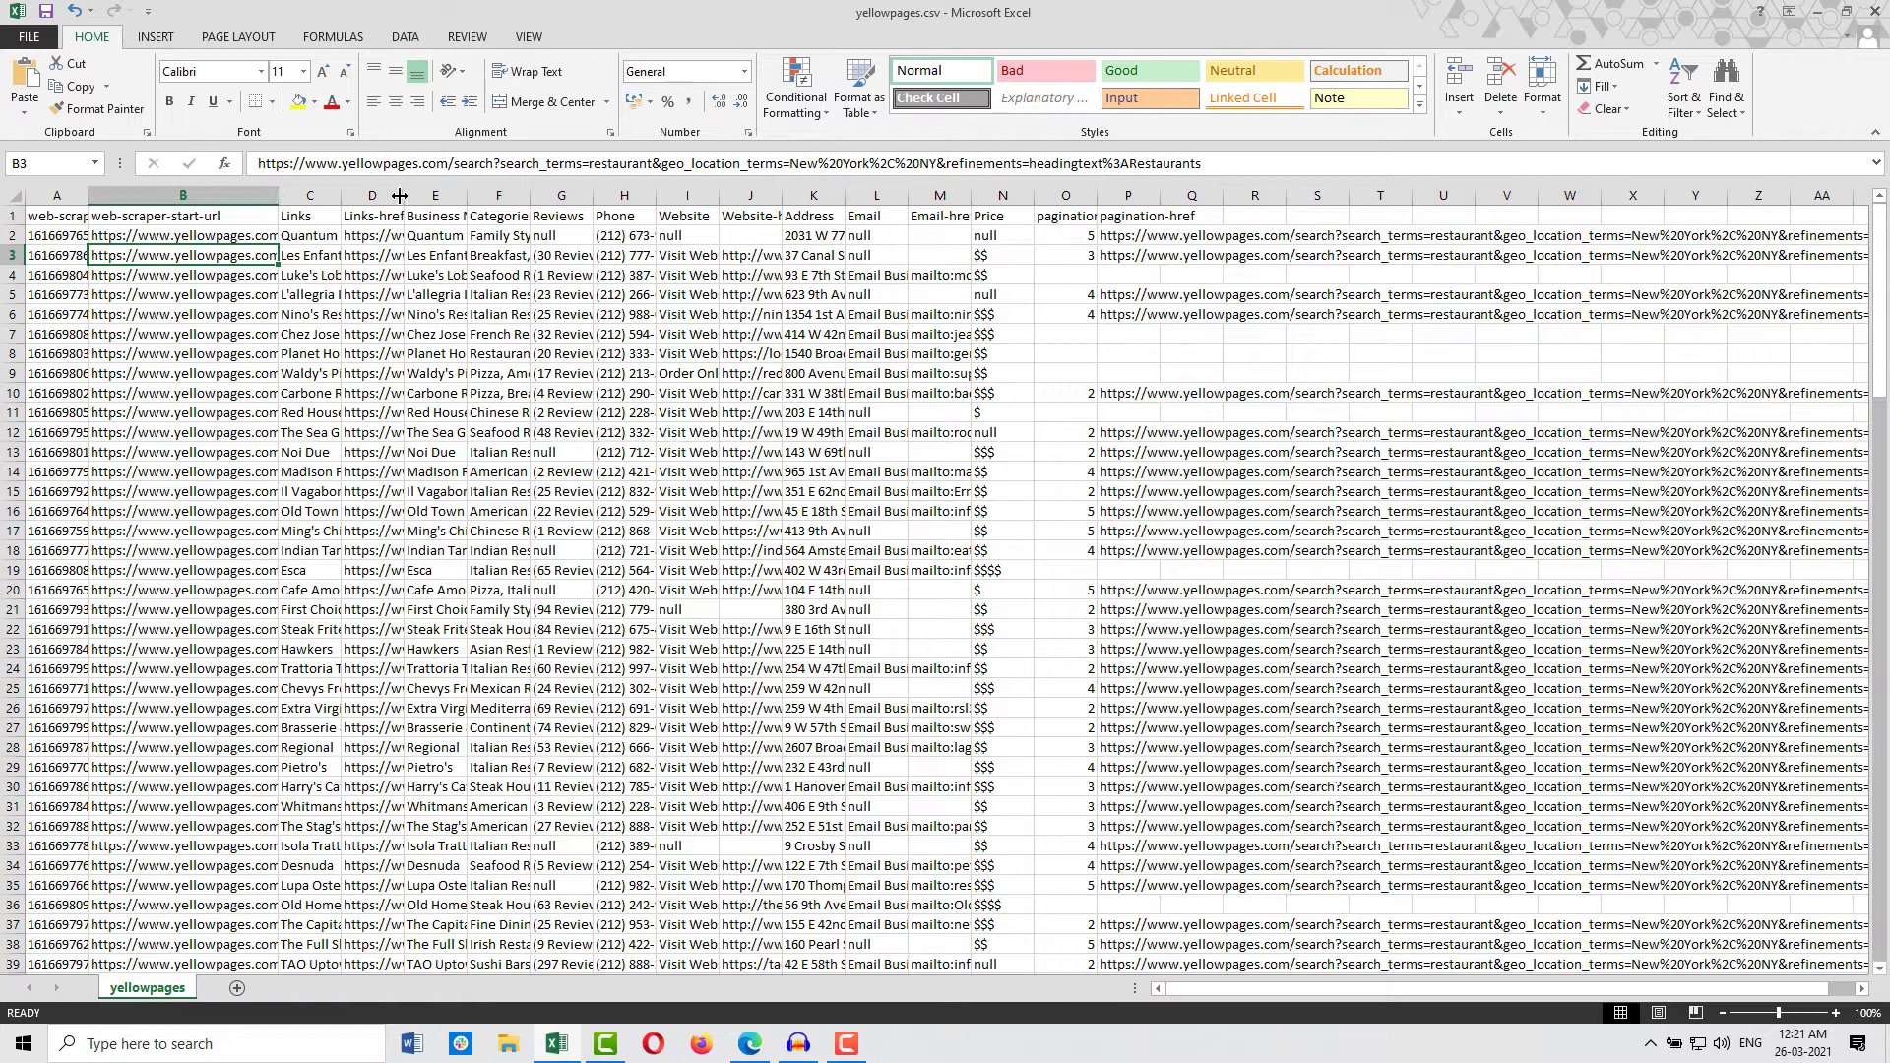
drag(403, 195, 508, 195)
drag(56, 195, 300, 195)
right_click(301, 195)
click(359, 353)
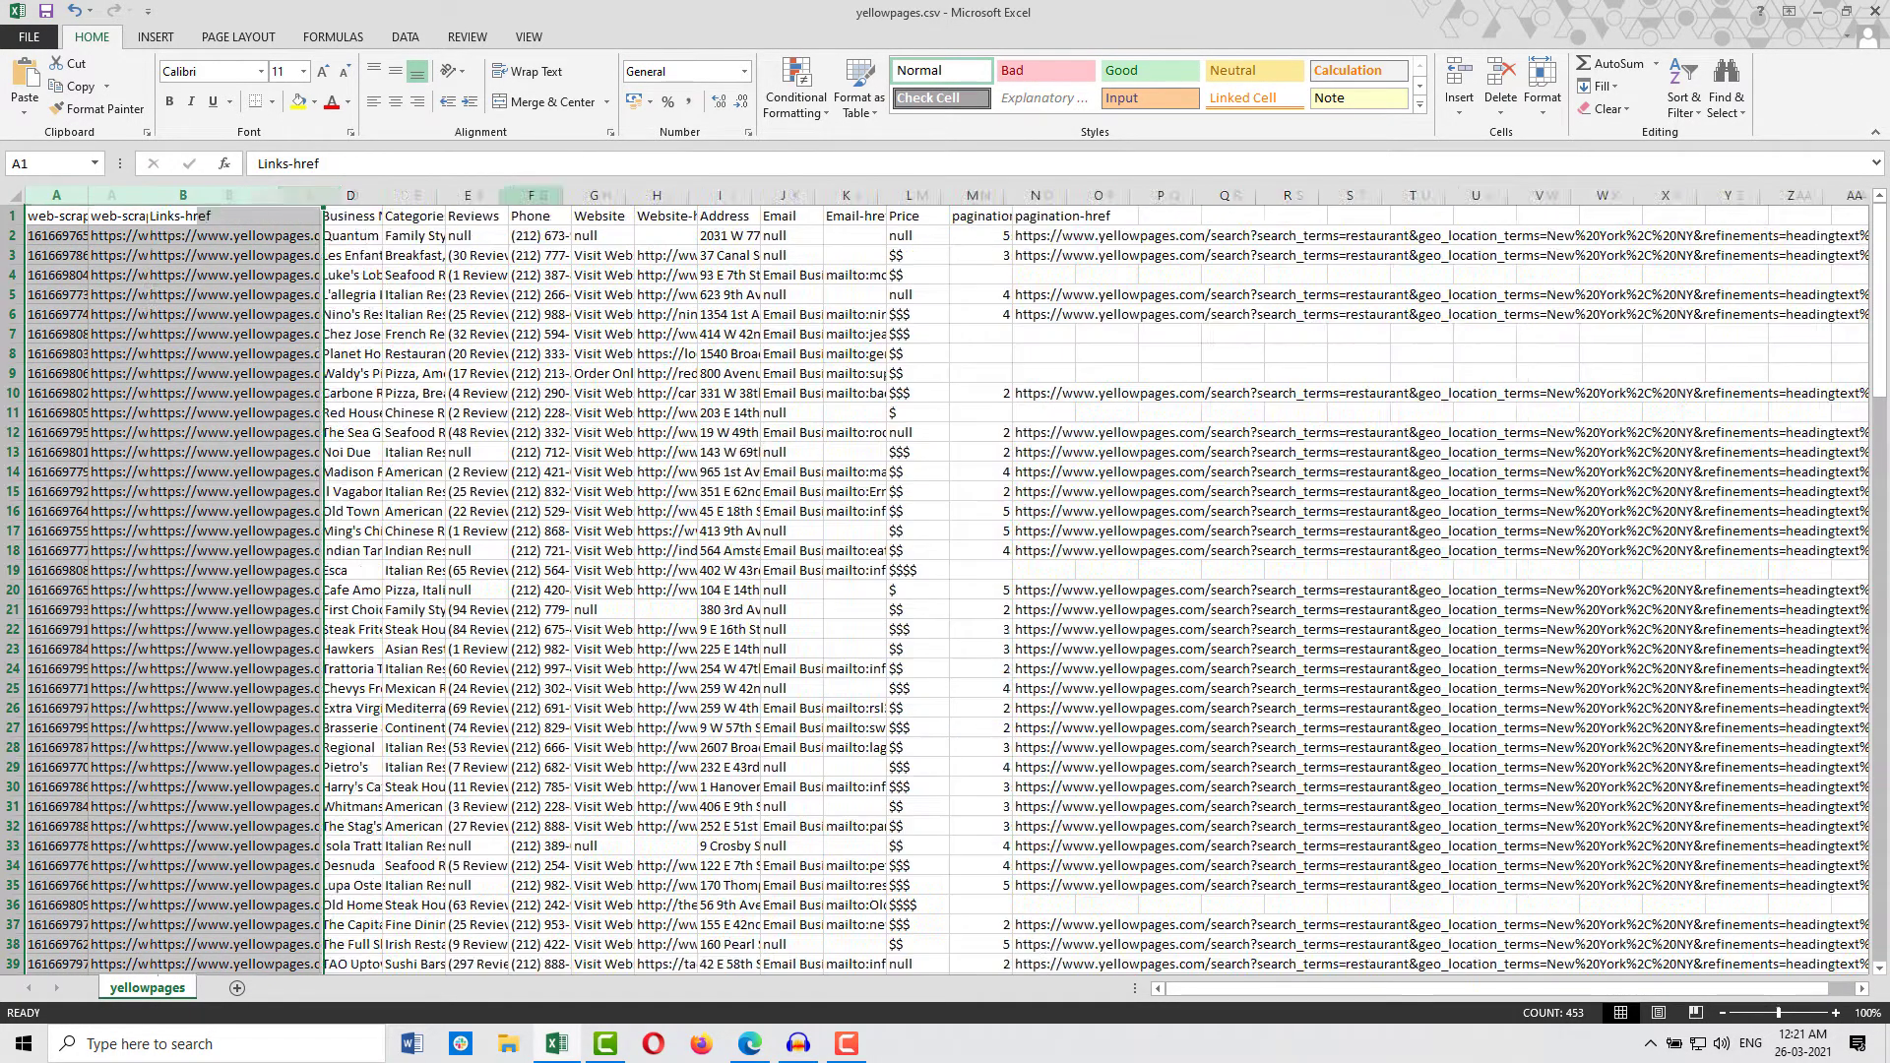
Rename the Links-href header to "Yellowpage Link" and widen the Business Name column.
key(F2)
text(Yellowpage Link)
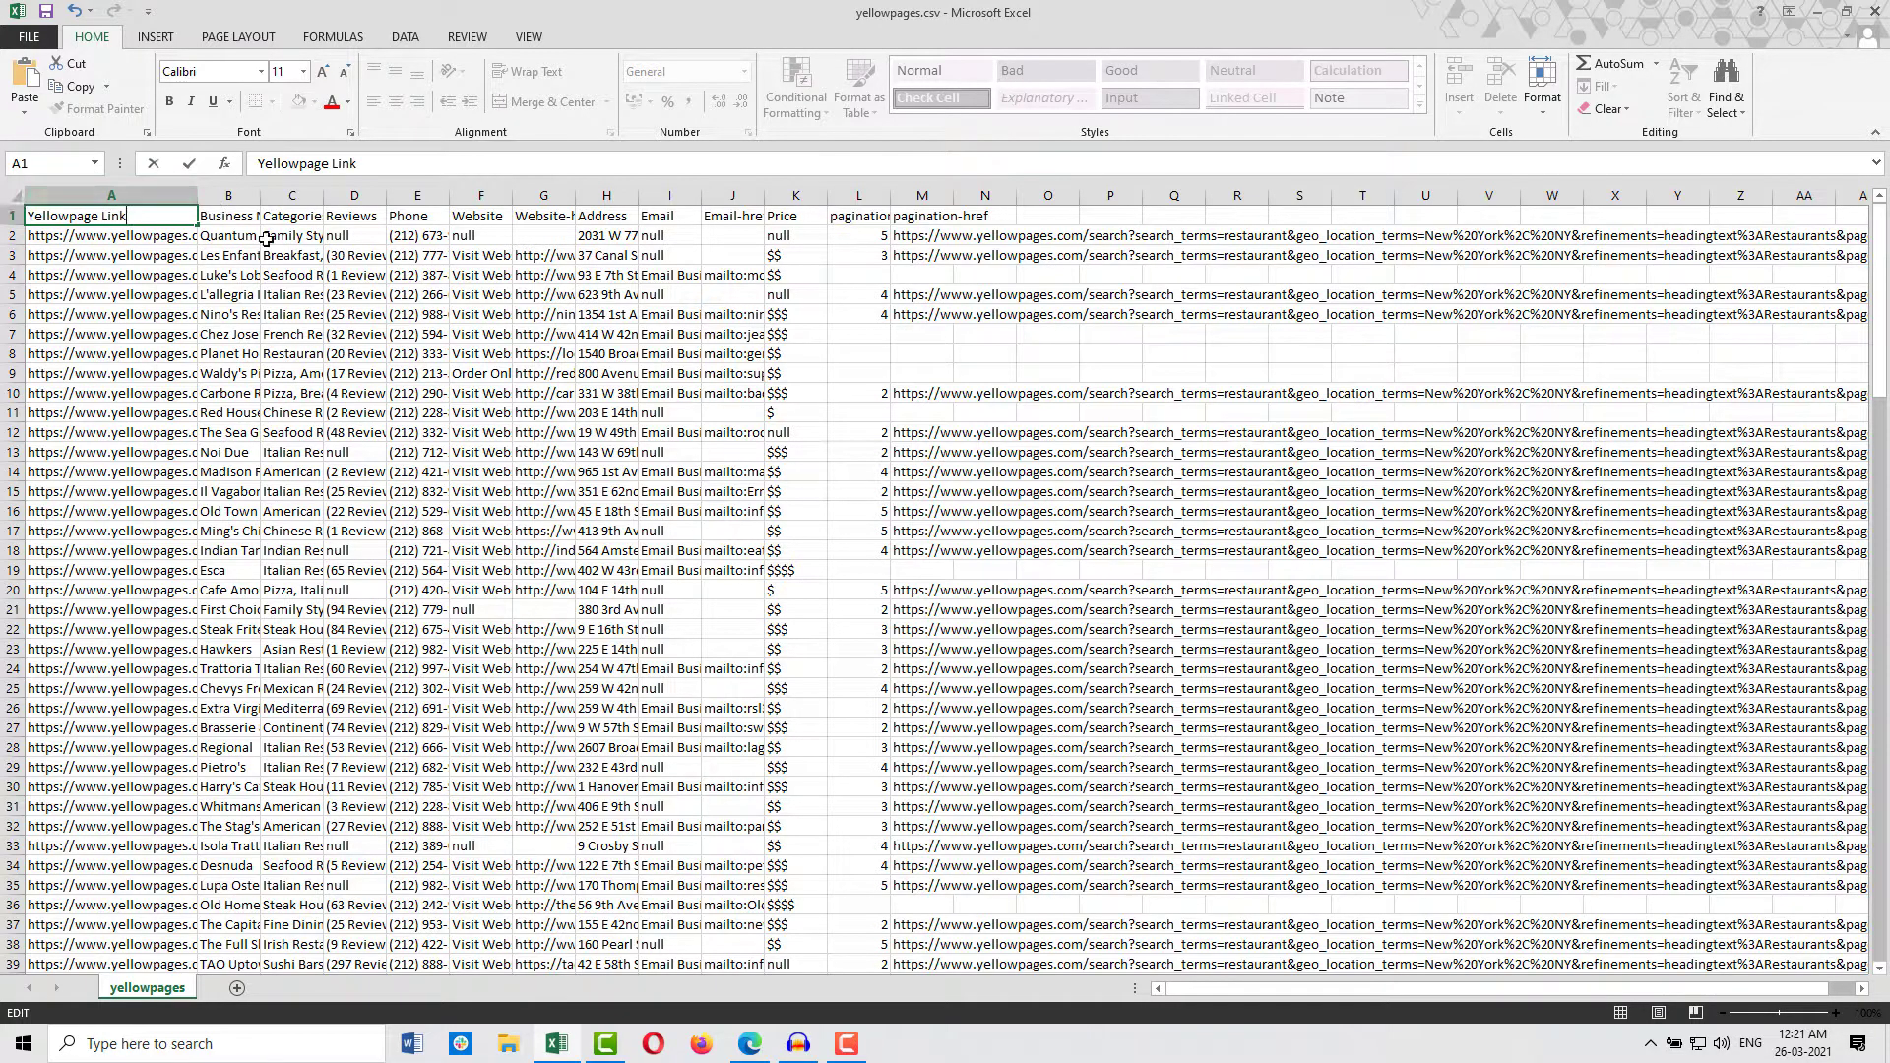
key(Return)
key(Right)
key(Right)
drag(261, 199, 289, 199)
key(Left)
key(Up)
key(Right)
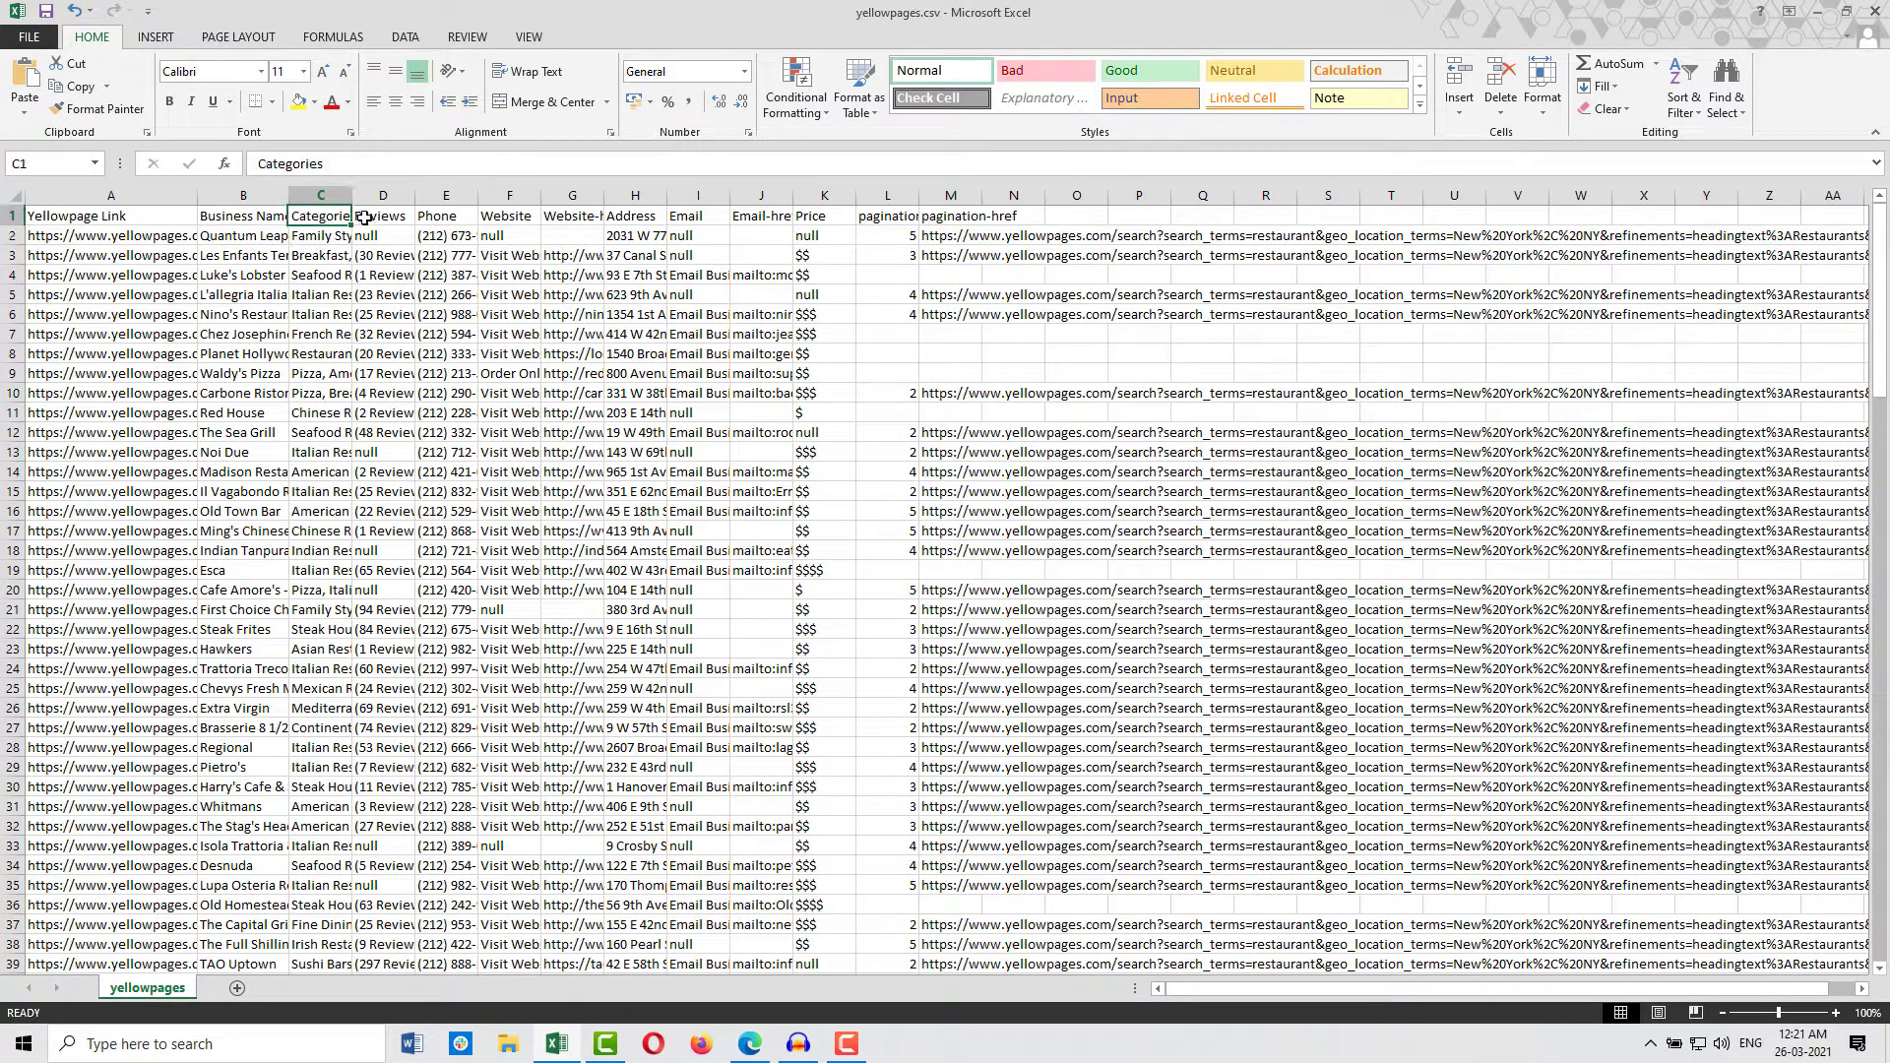
Widen the Website and Website-href columns to compare their contents.
click(387, 217)
click(439, 211)
drag(511, 197, 700, 196)
click(529, 232)
click(590, 227)
key(Down)
drag(542, 185, 621, 187)
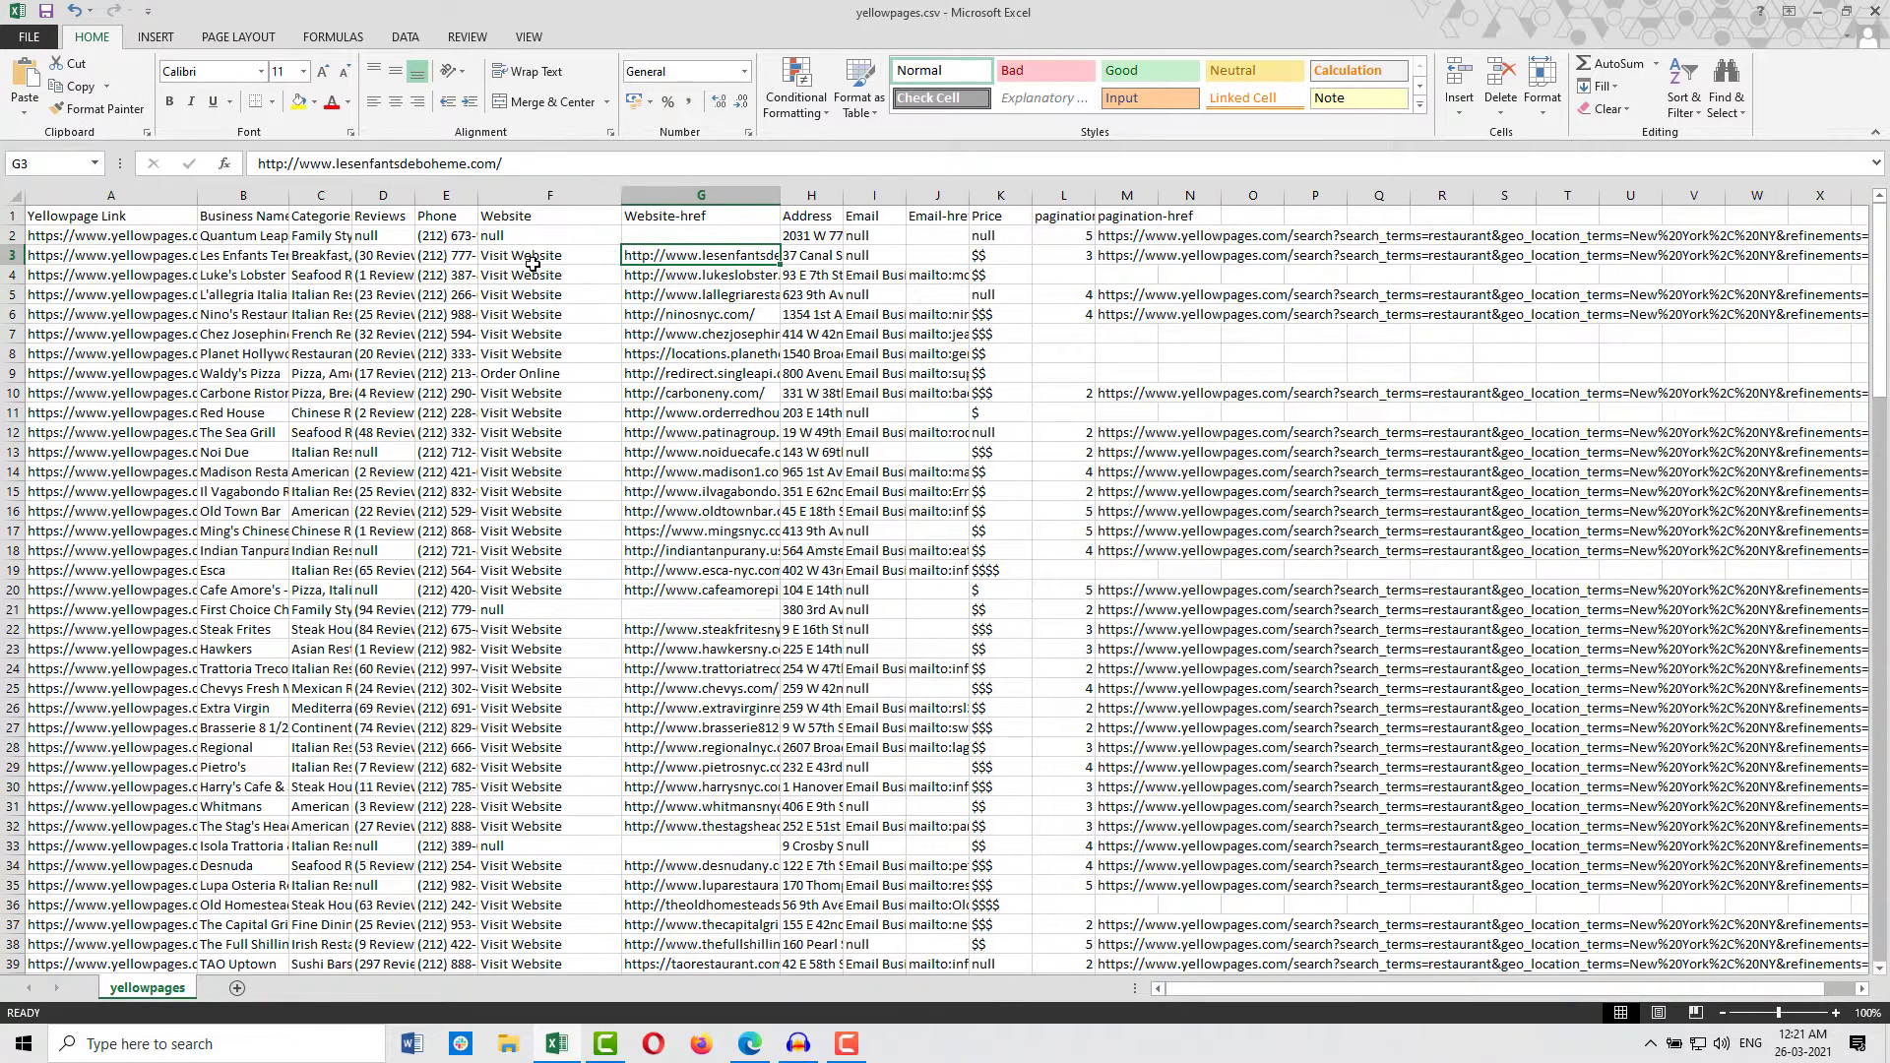
Delete the Website column, keeping the Website-href column.
drag(528, 258, 532, 335)
click(557, 196)
right_click(557, 197)
click(590, 366)
click(539, 219)
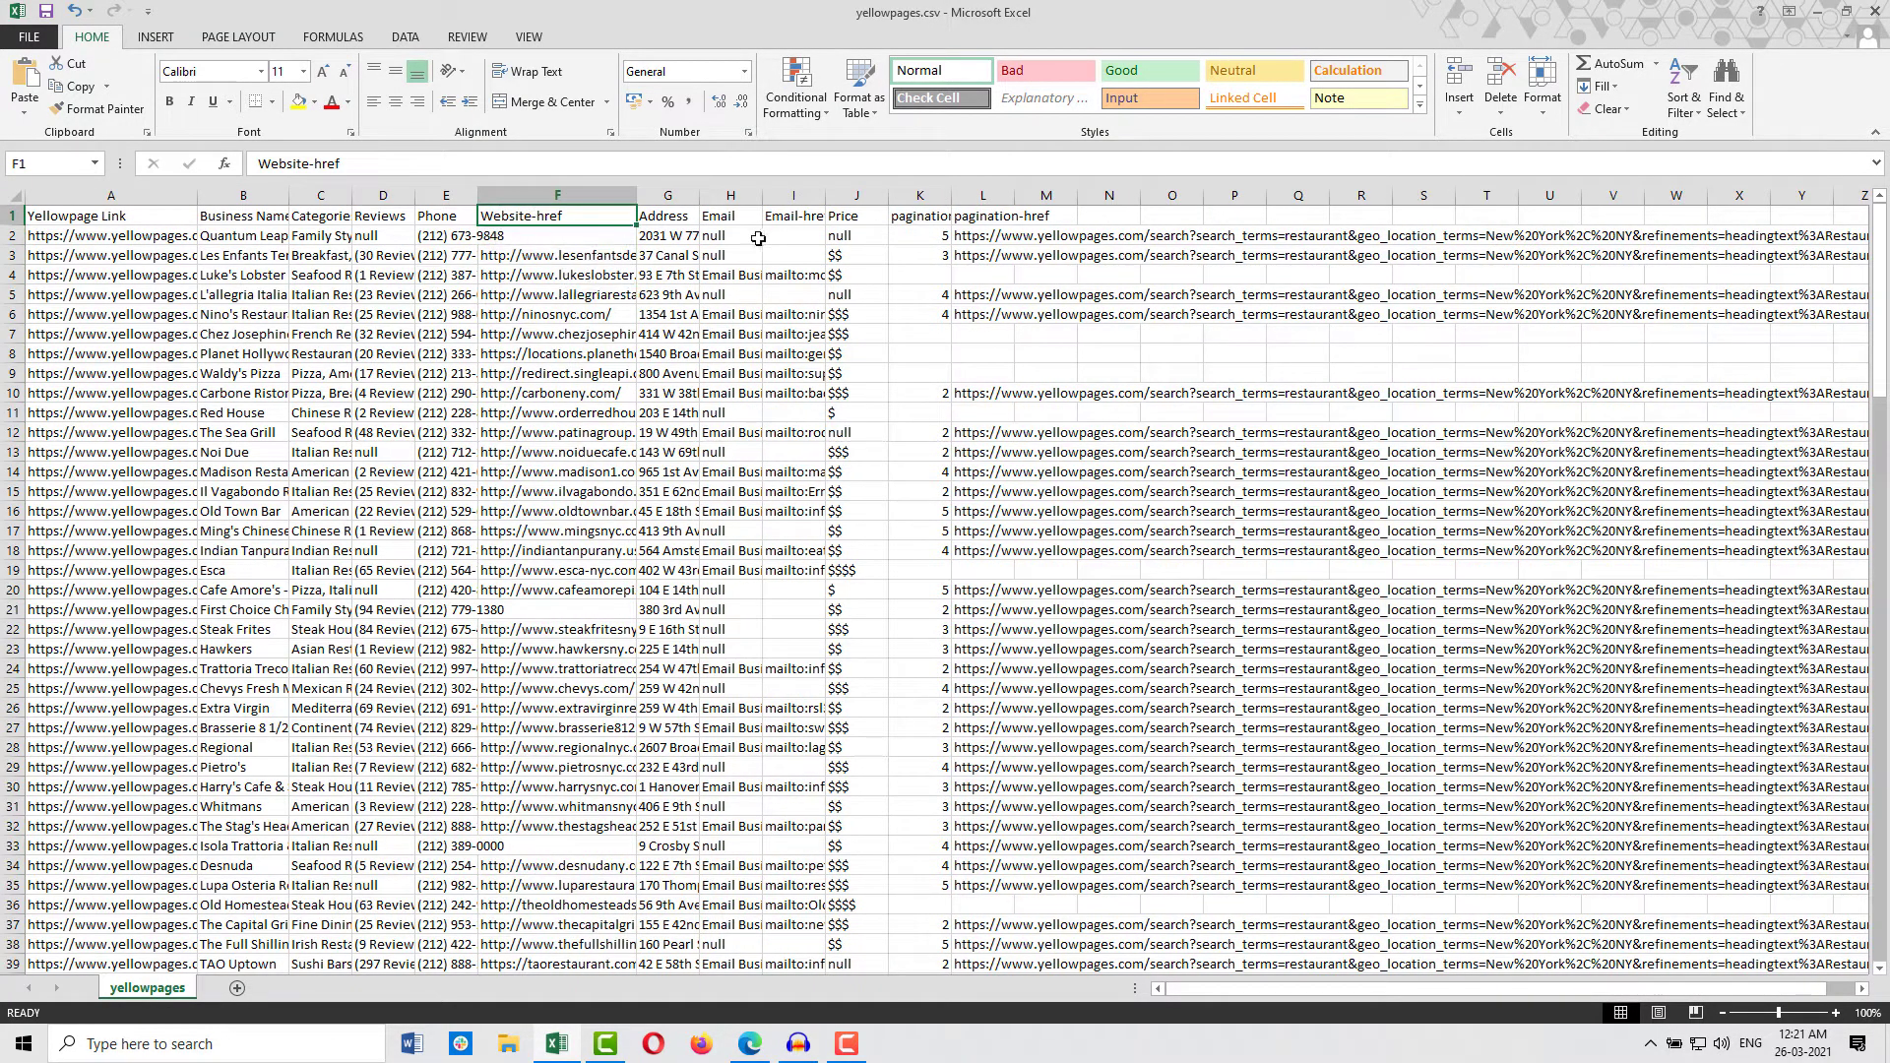
Widen the Email-href column and delete the Email column beside it.
drag(825, 196, 937, 195)
click(847, 216)
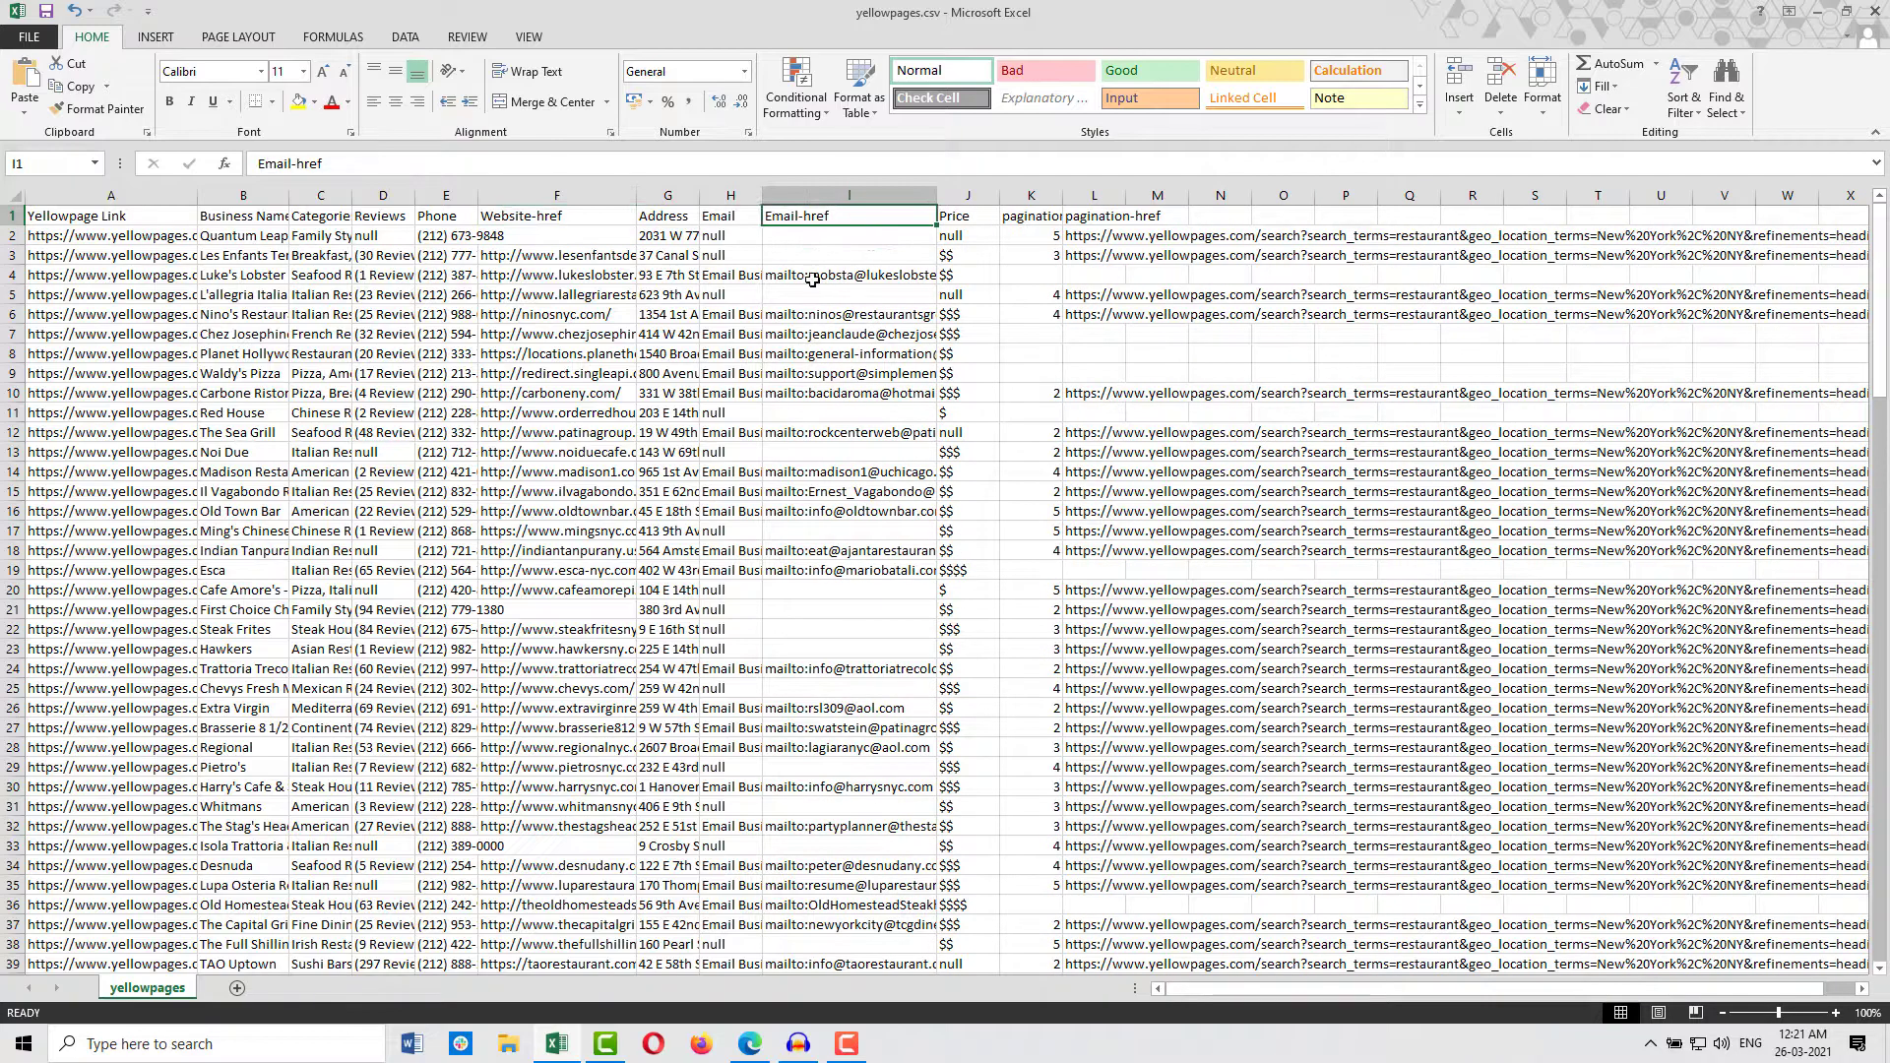
click(722, 187)
right_click(721, 189)
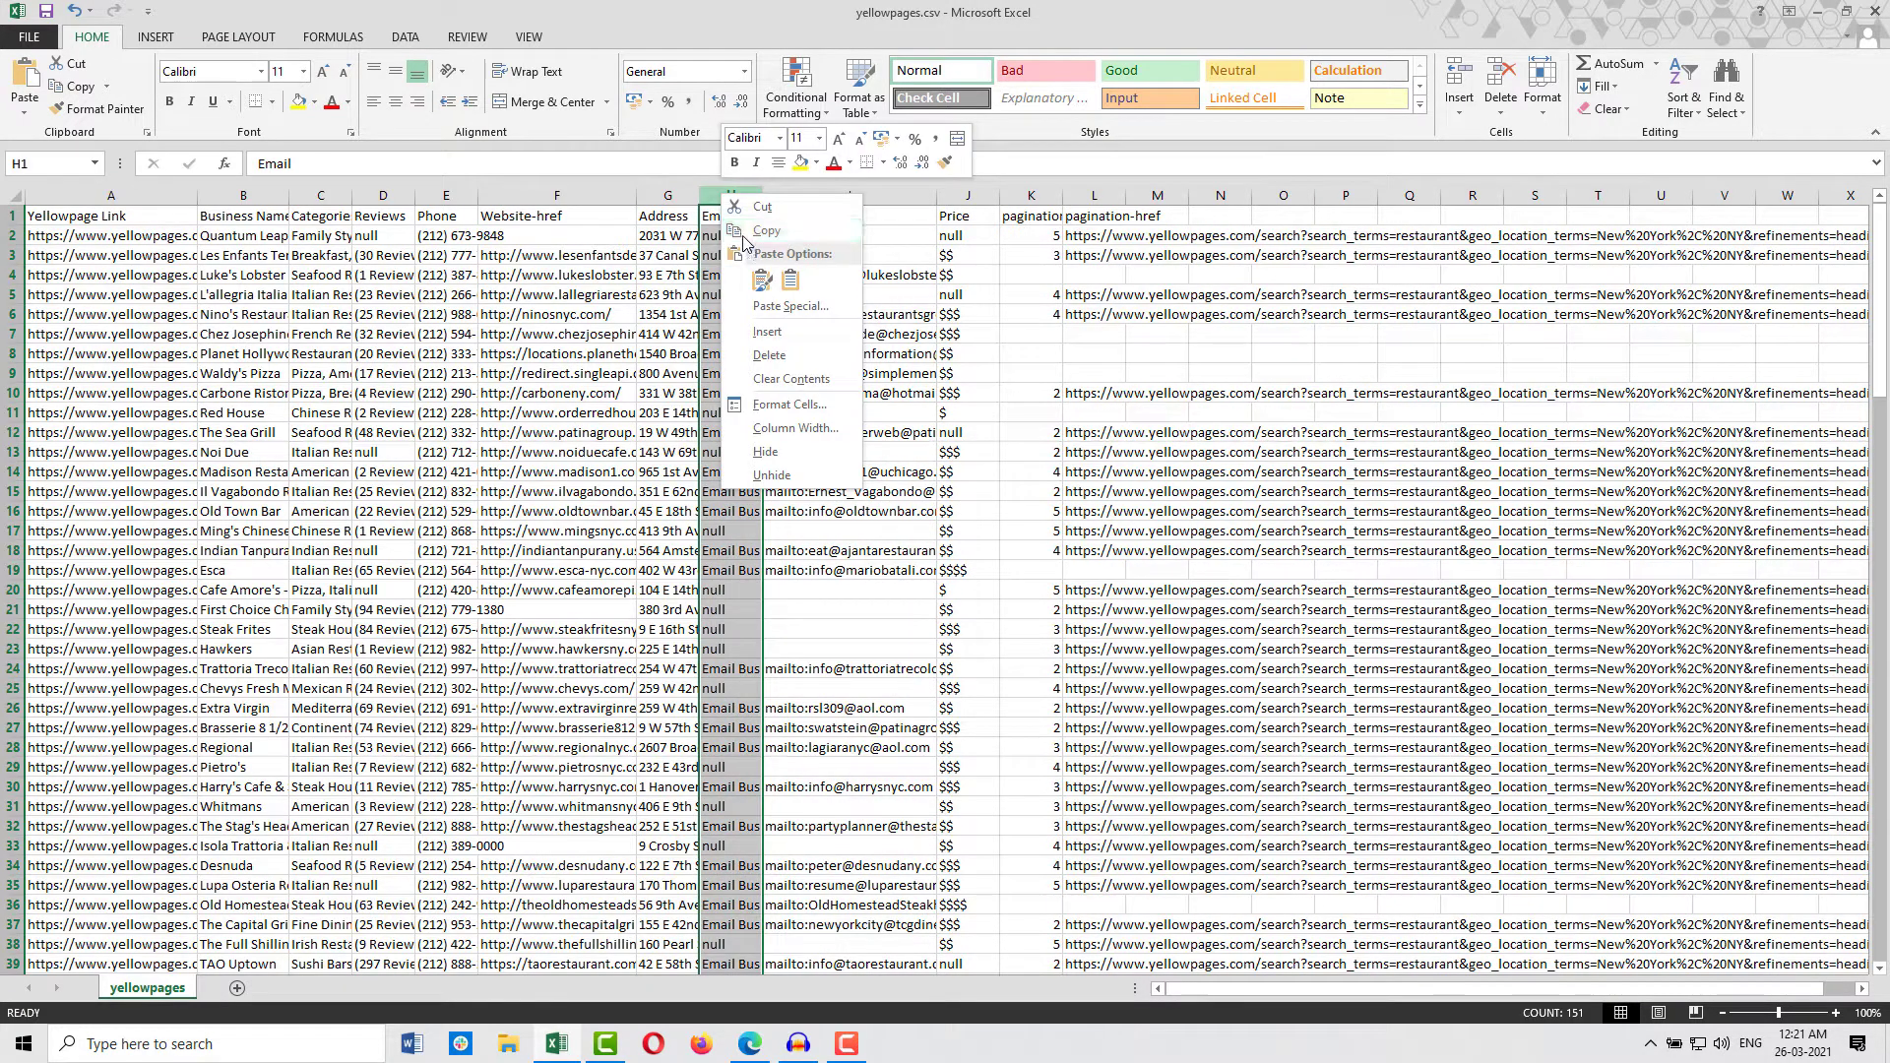
click(767, 355)
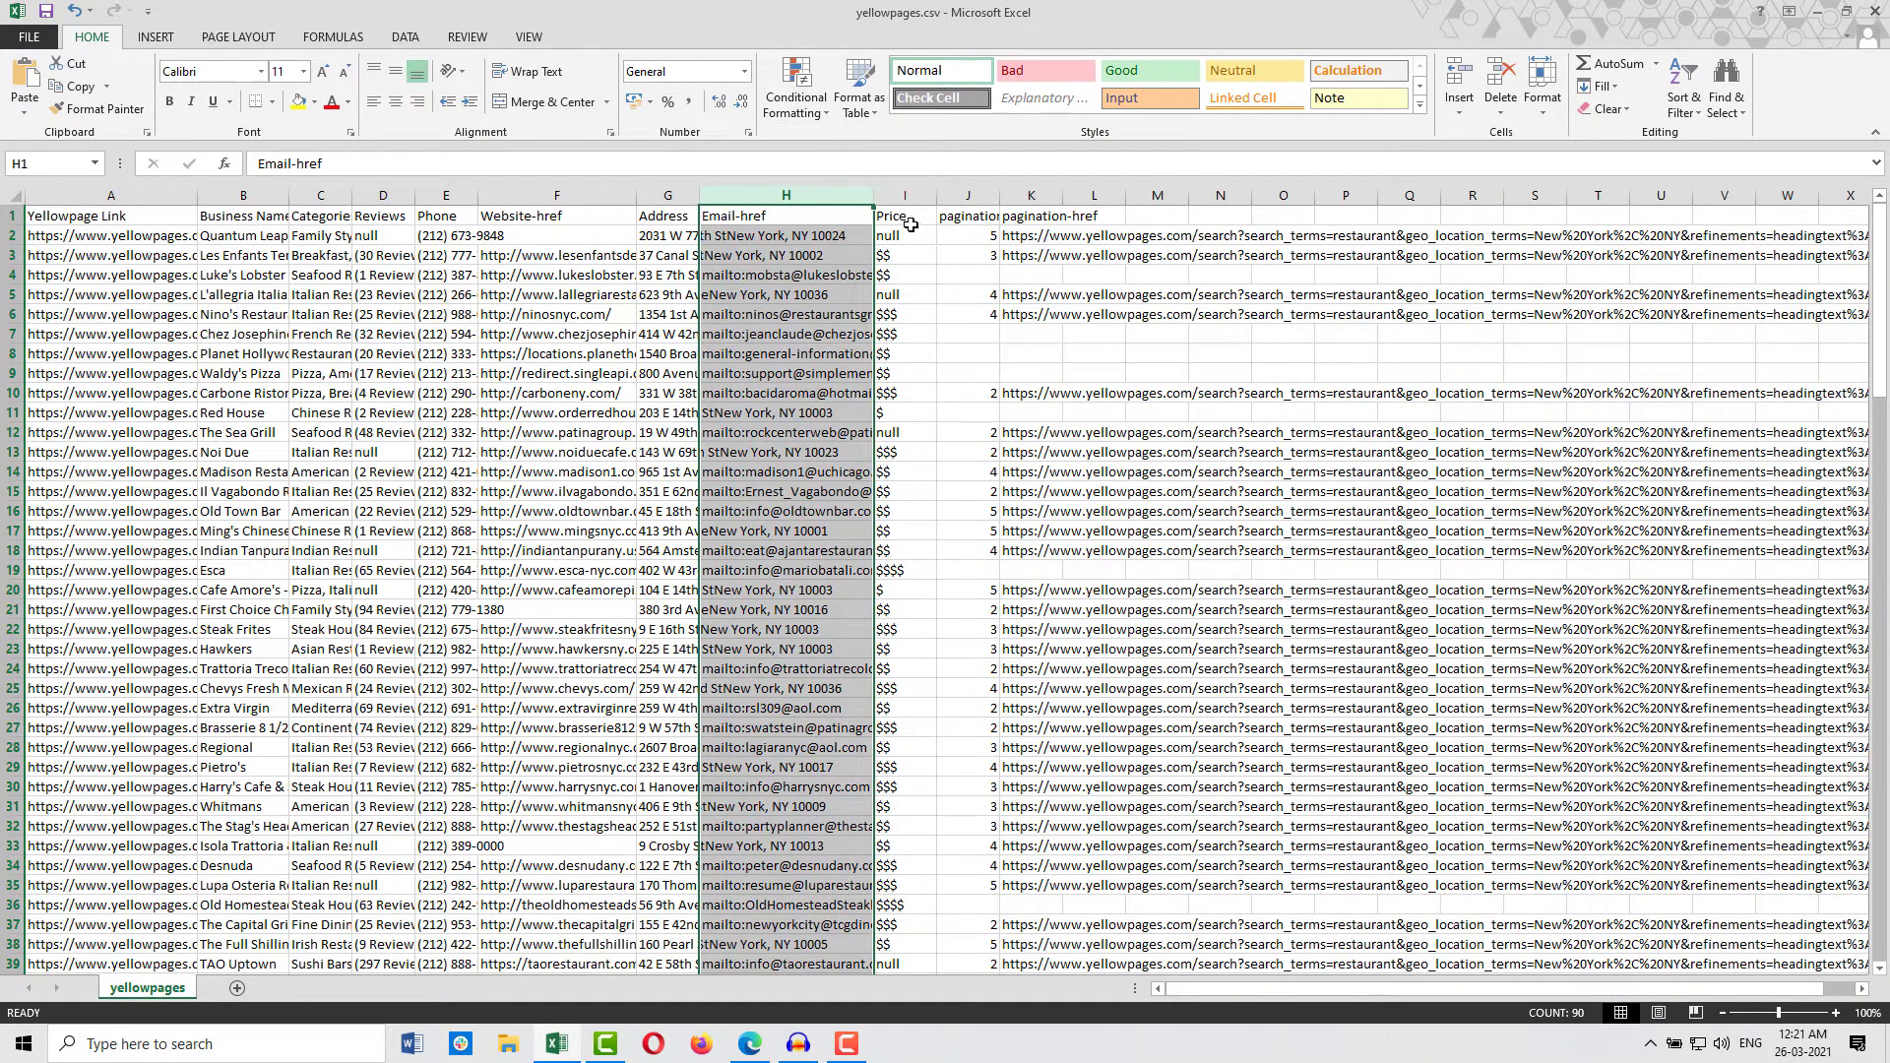
Delete the pagination and pagination-href columns, and auto-fit the Address column to its contents.
click(903, 234)
click(969, 216)
click(1033, 215)
click(1109, 219)
drag(968, 194, 1093, 194)
right_click(1062, 196)
click(1123, 385)
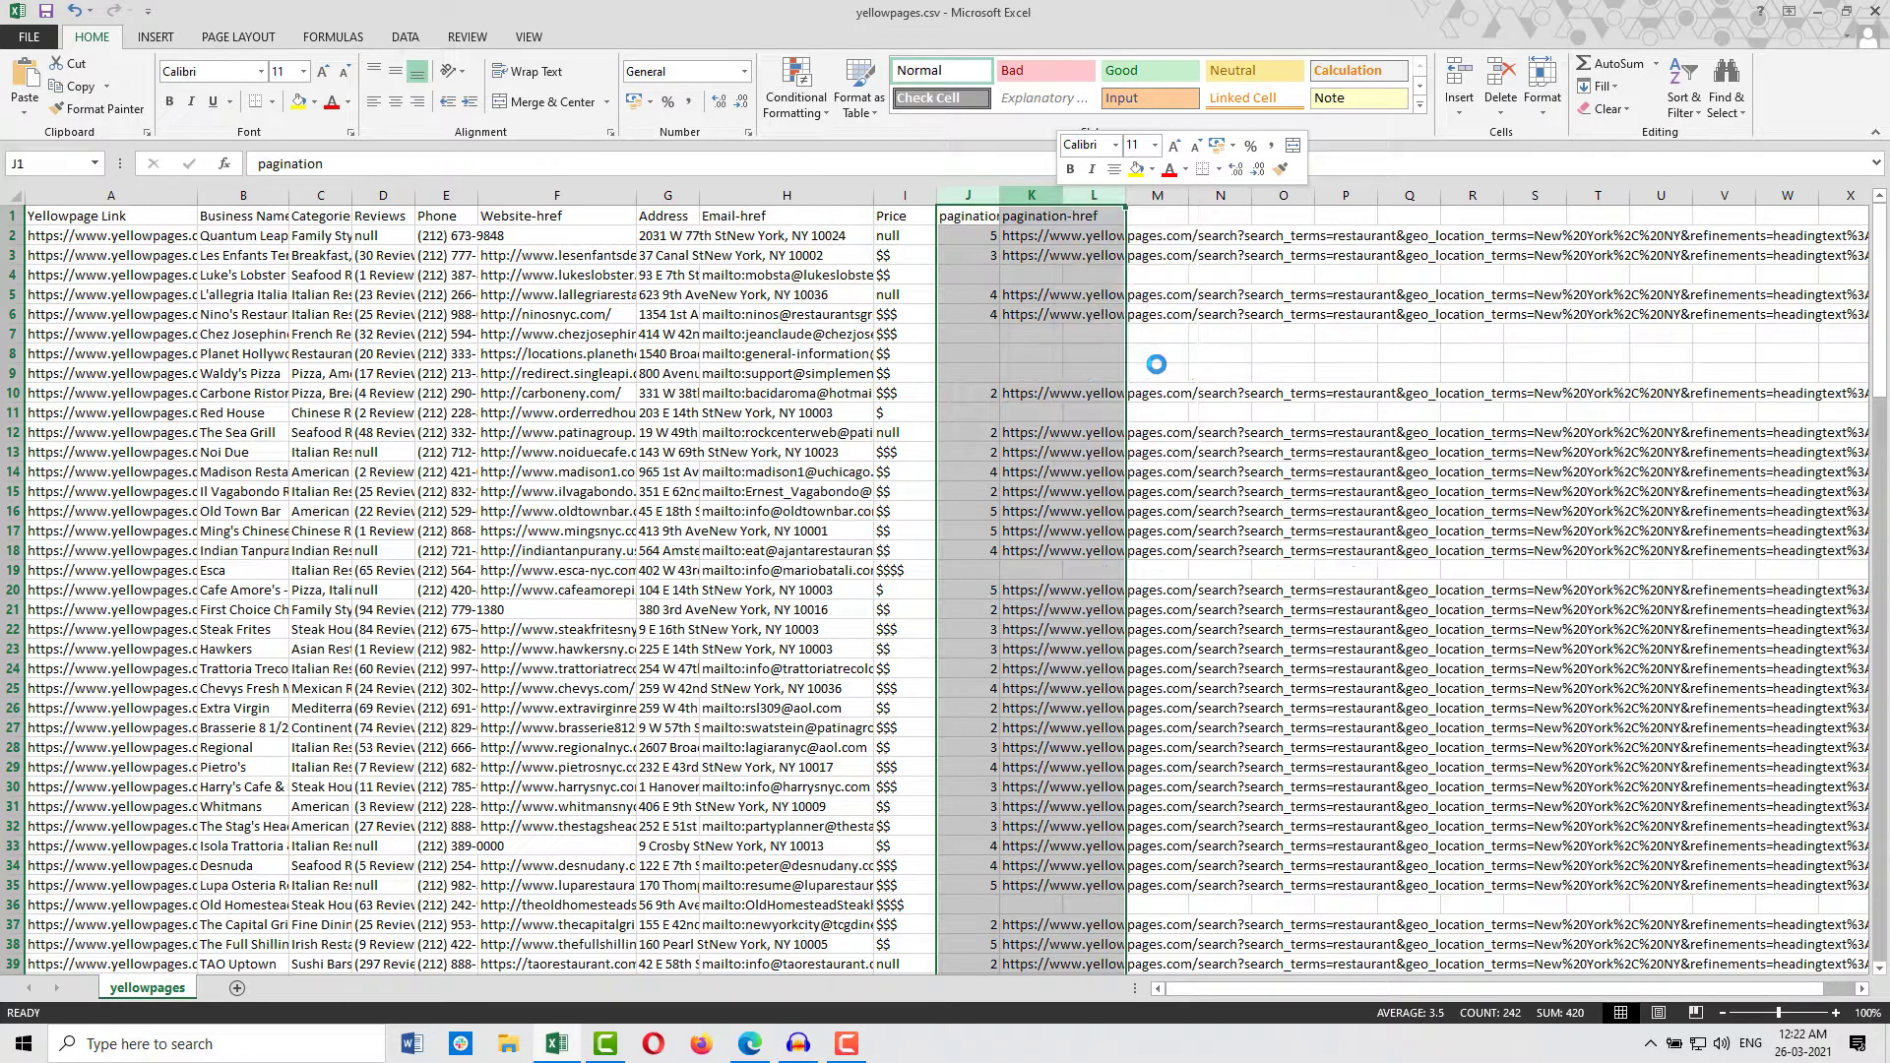
click(148, 196)
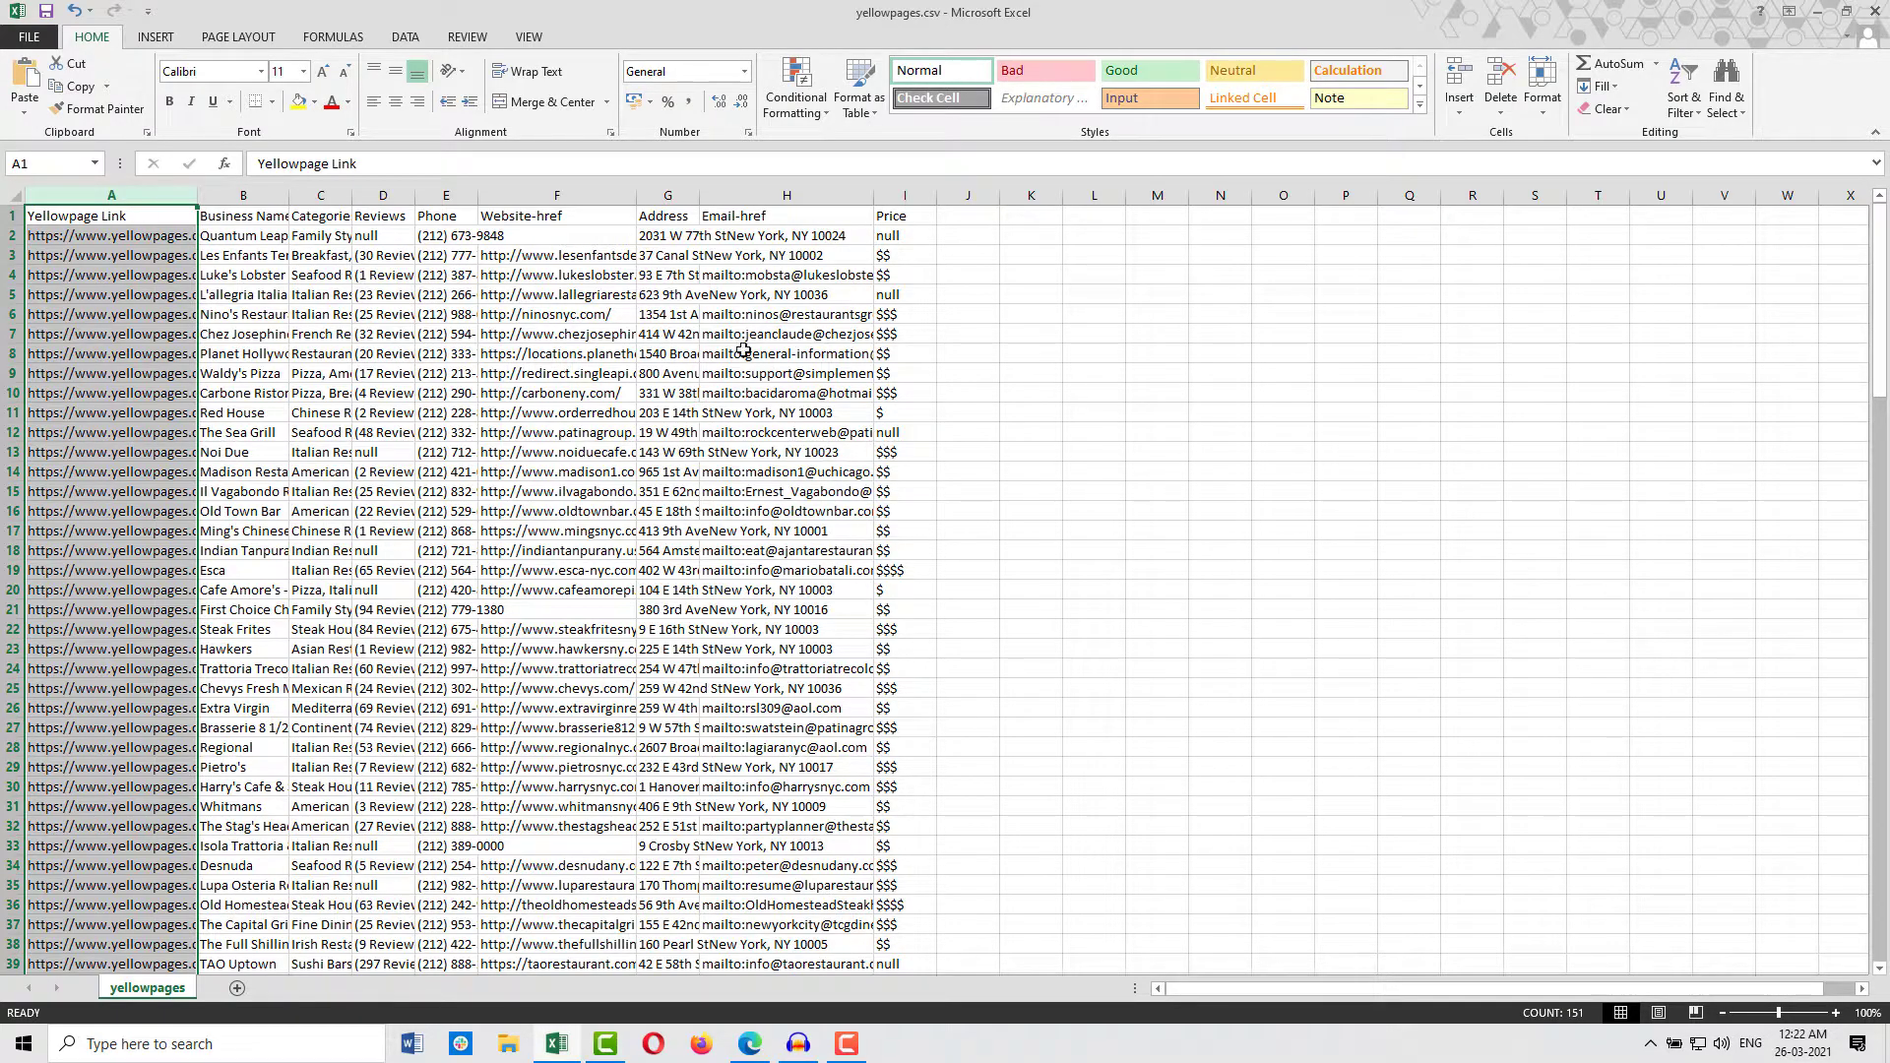
double_click(701, 204)
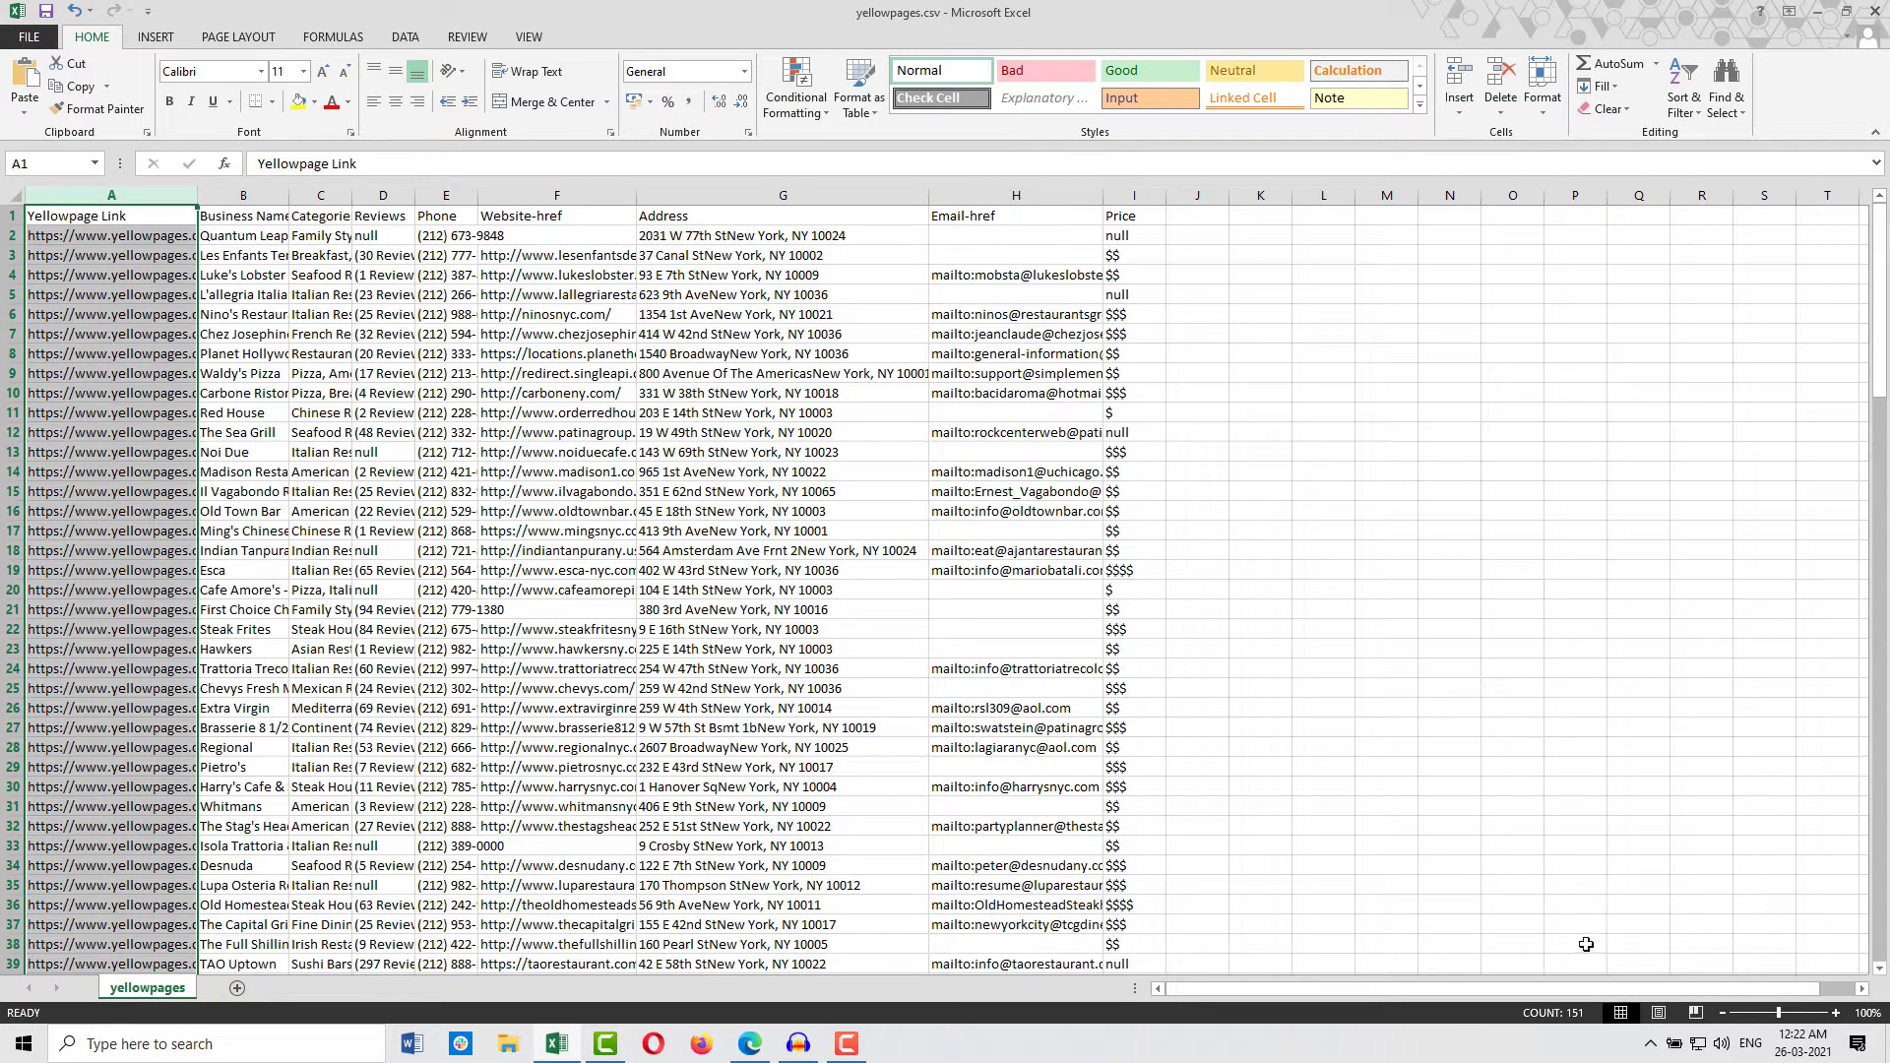
Remove the "mailto:" prefix throughout the Email-href column by replacing all occurrences with nothing.
double_click(974, 274)
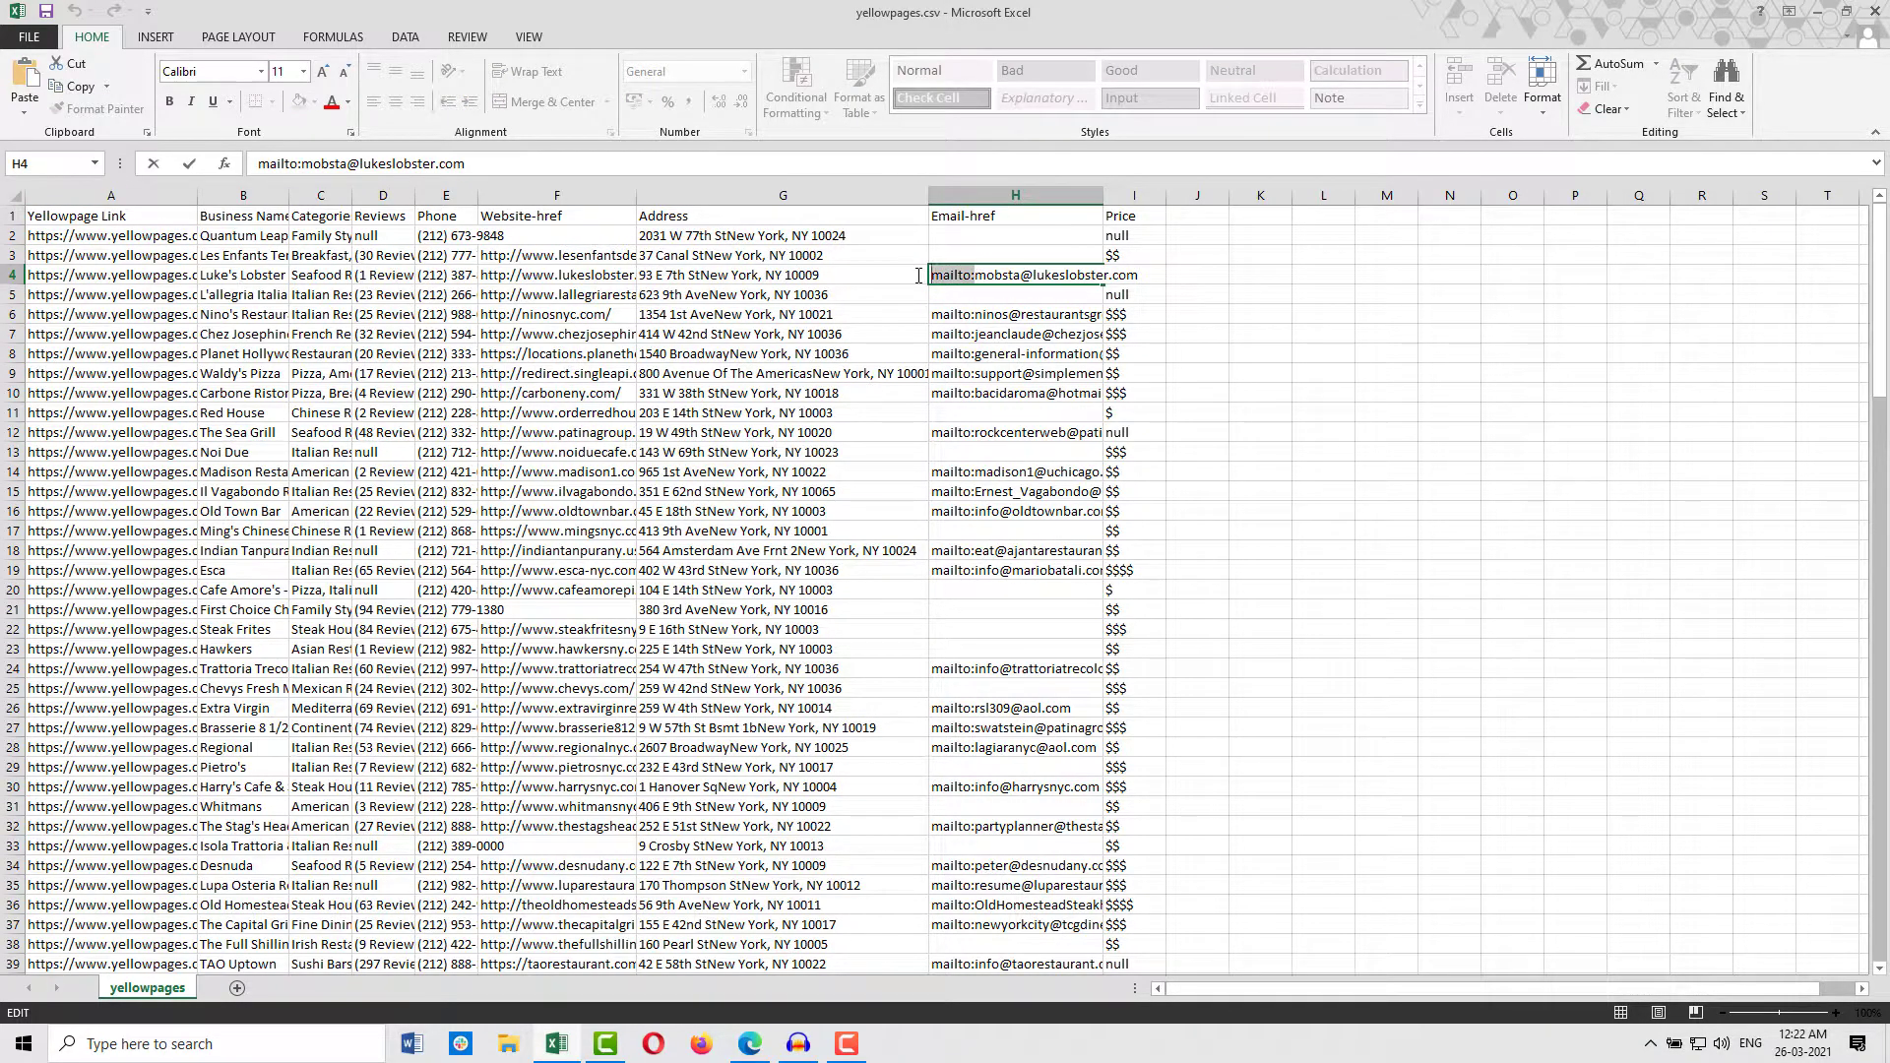
click(999, 195)
click(1725, 86)
click(1762, 158)
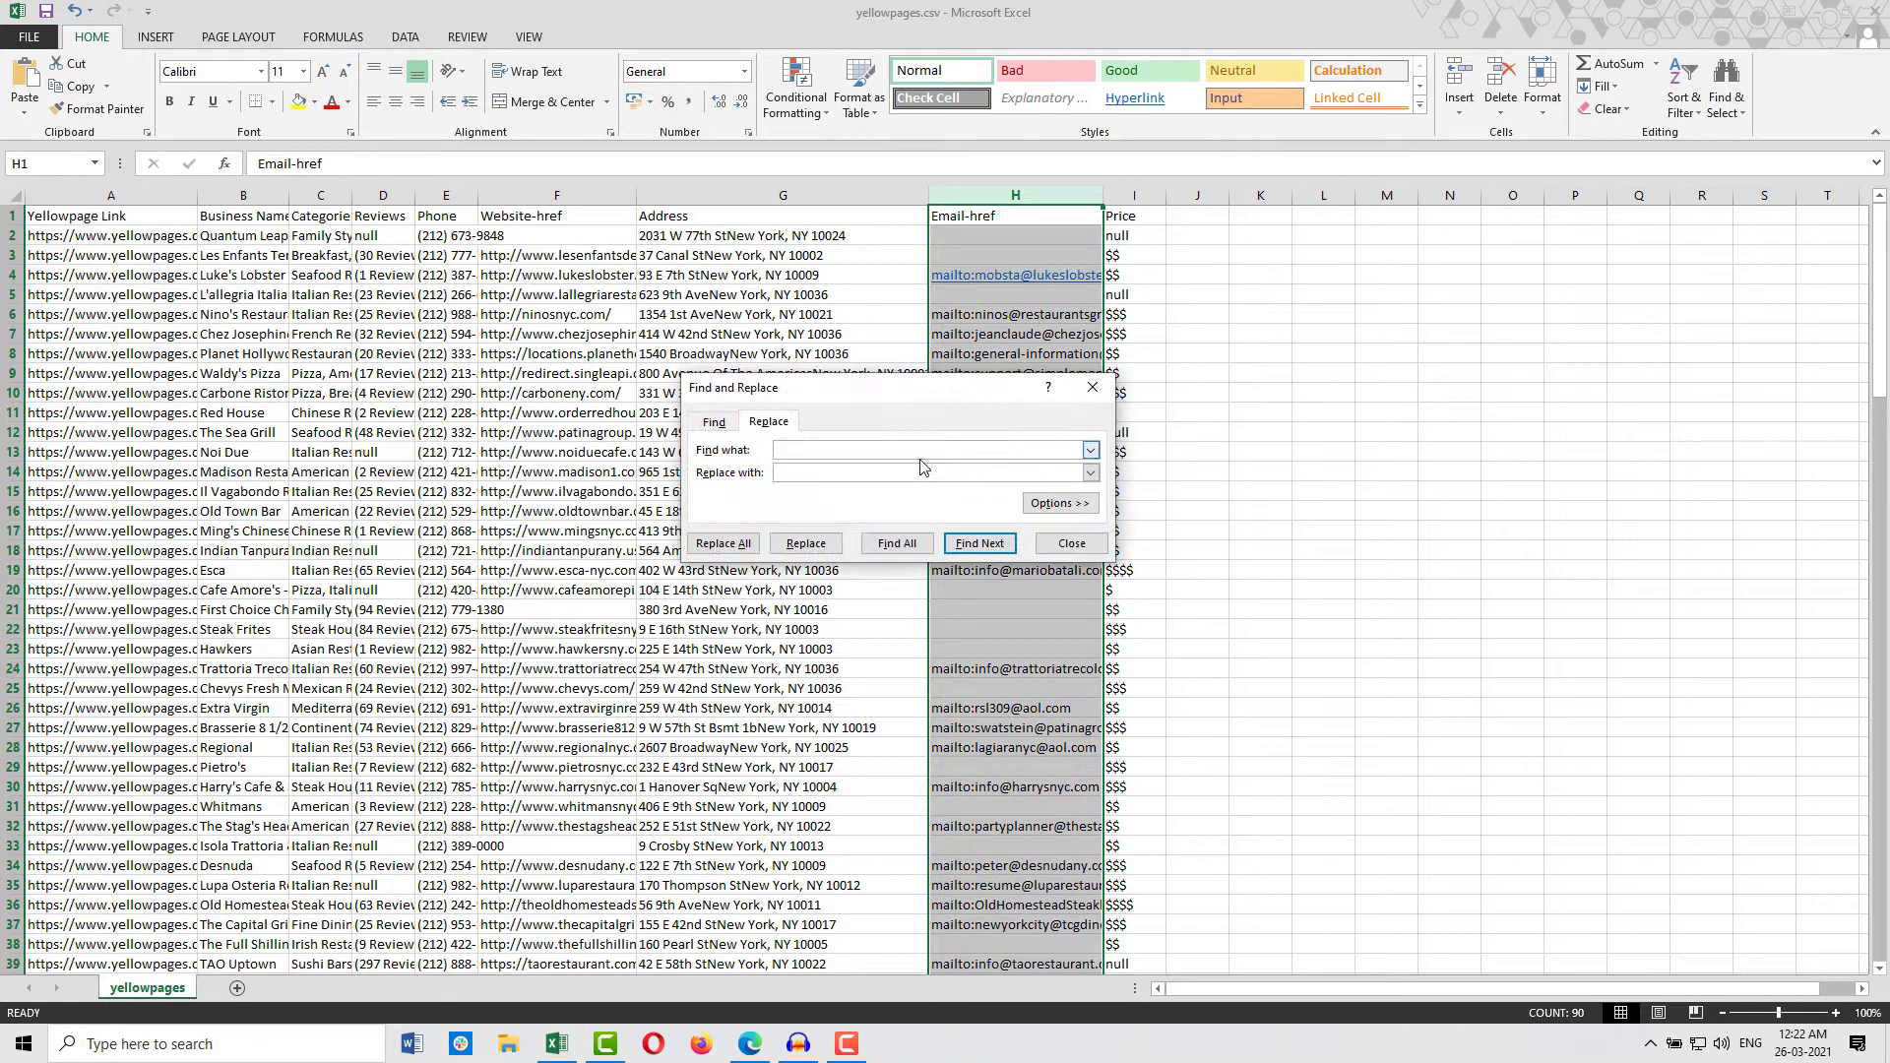
click(724, 544)
click(947, 571)
click(1092, 387)
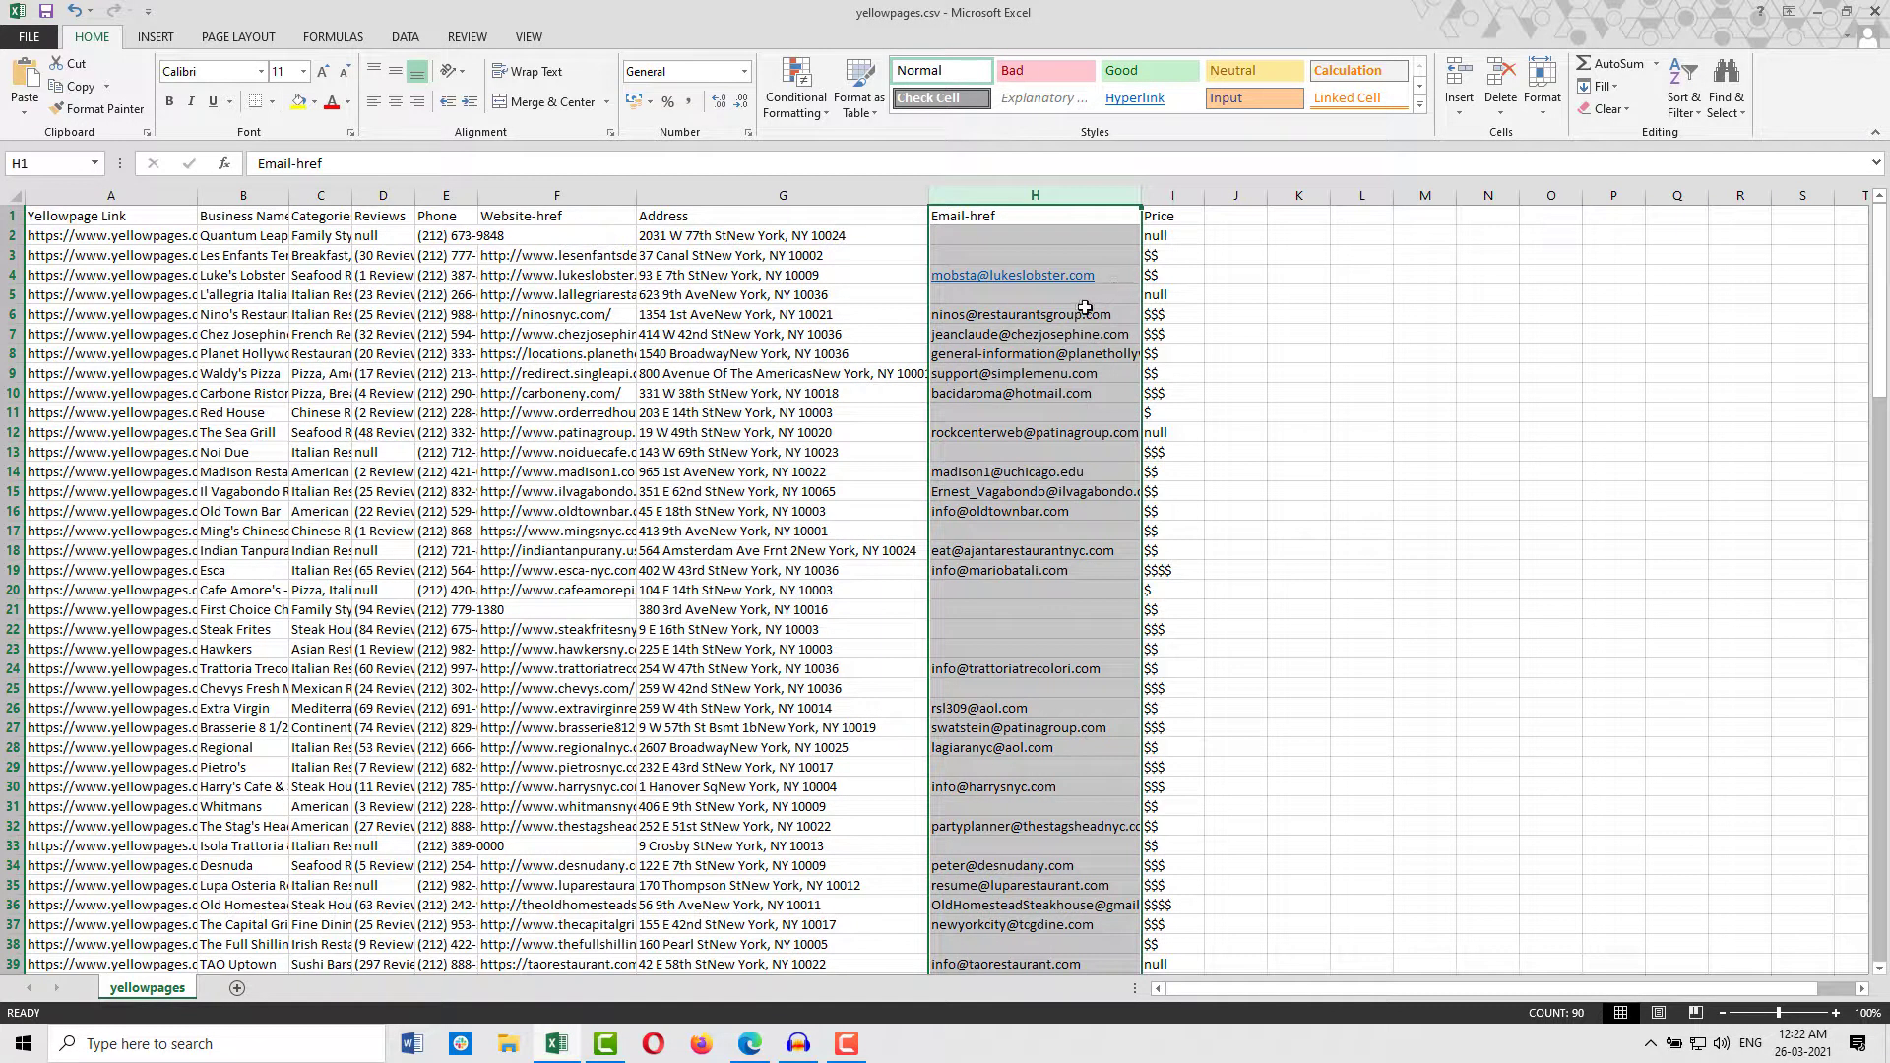
drag(1062, 306, 1043, 491)
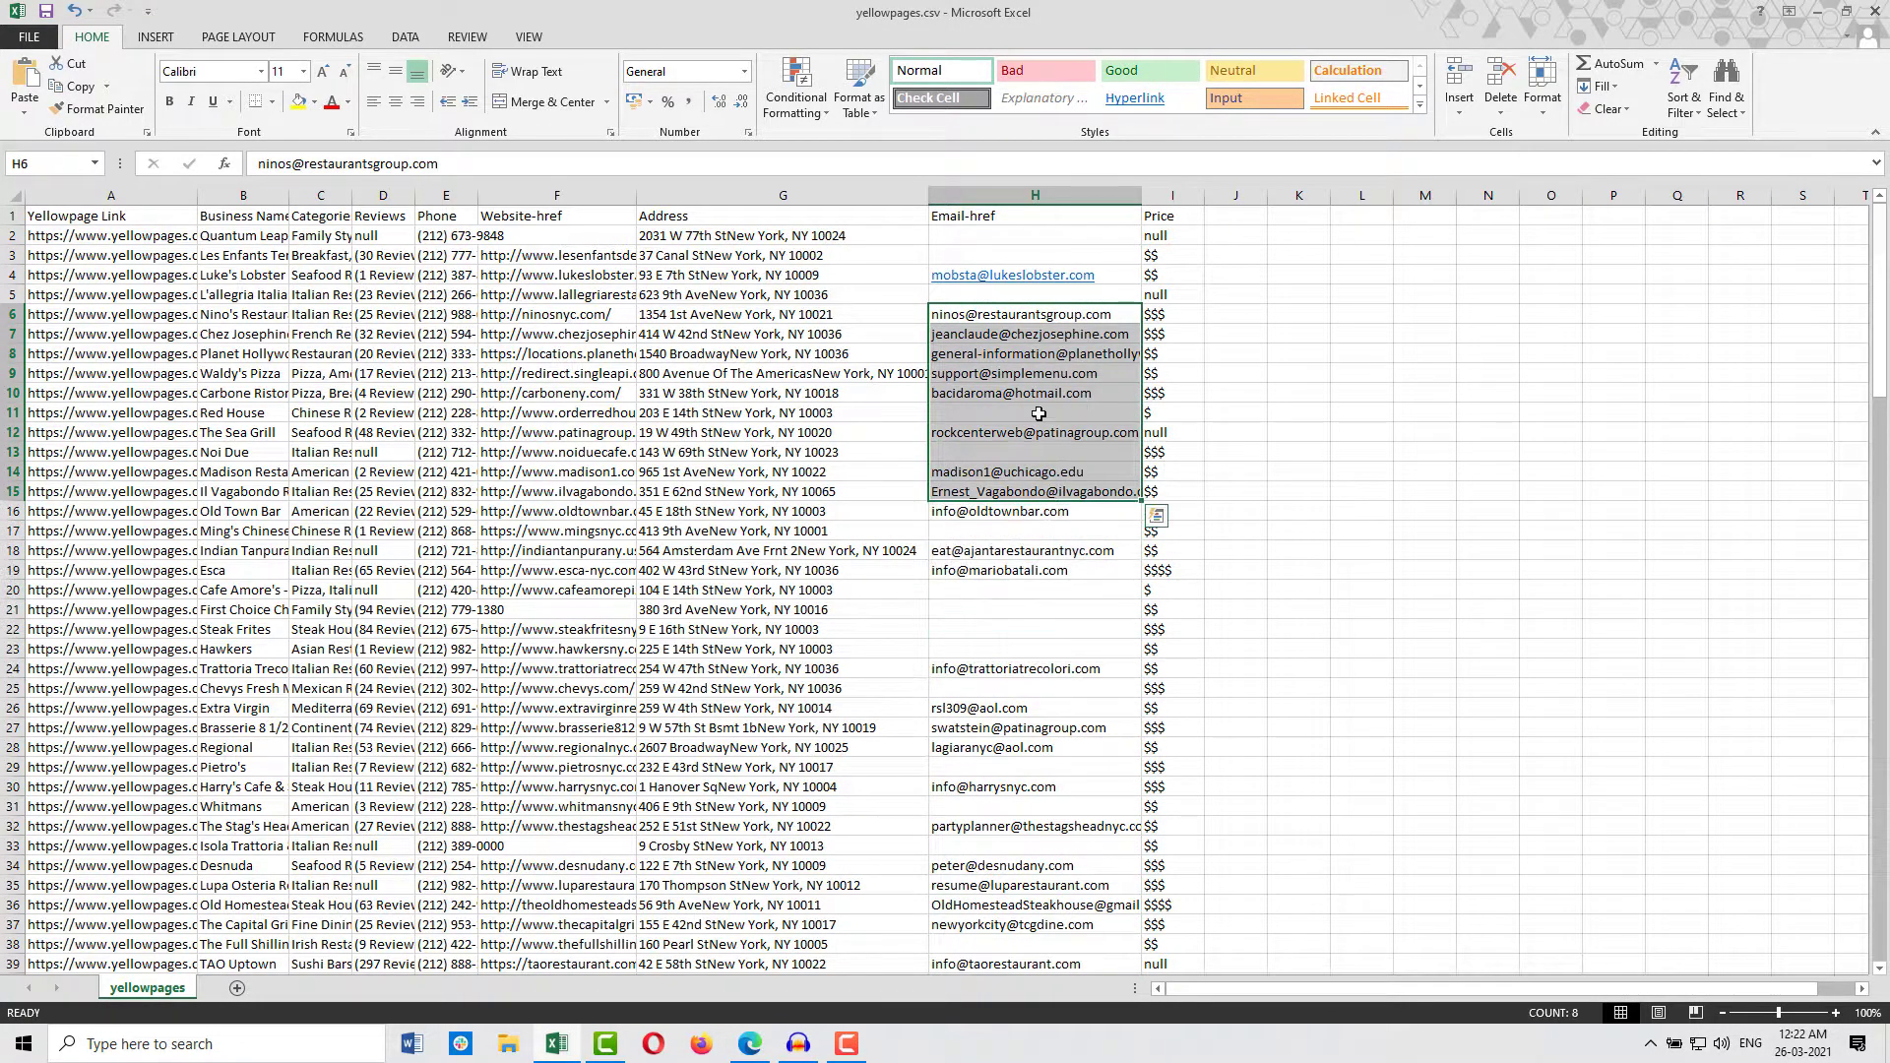
Replace every "null" across the whole sheet with nothing, and widen all columns equally.
click(1171, 236)
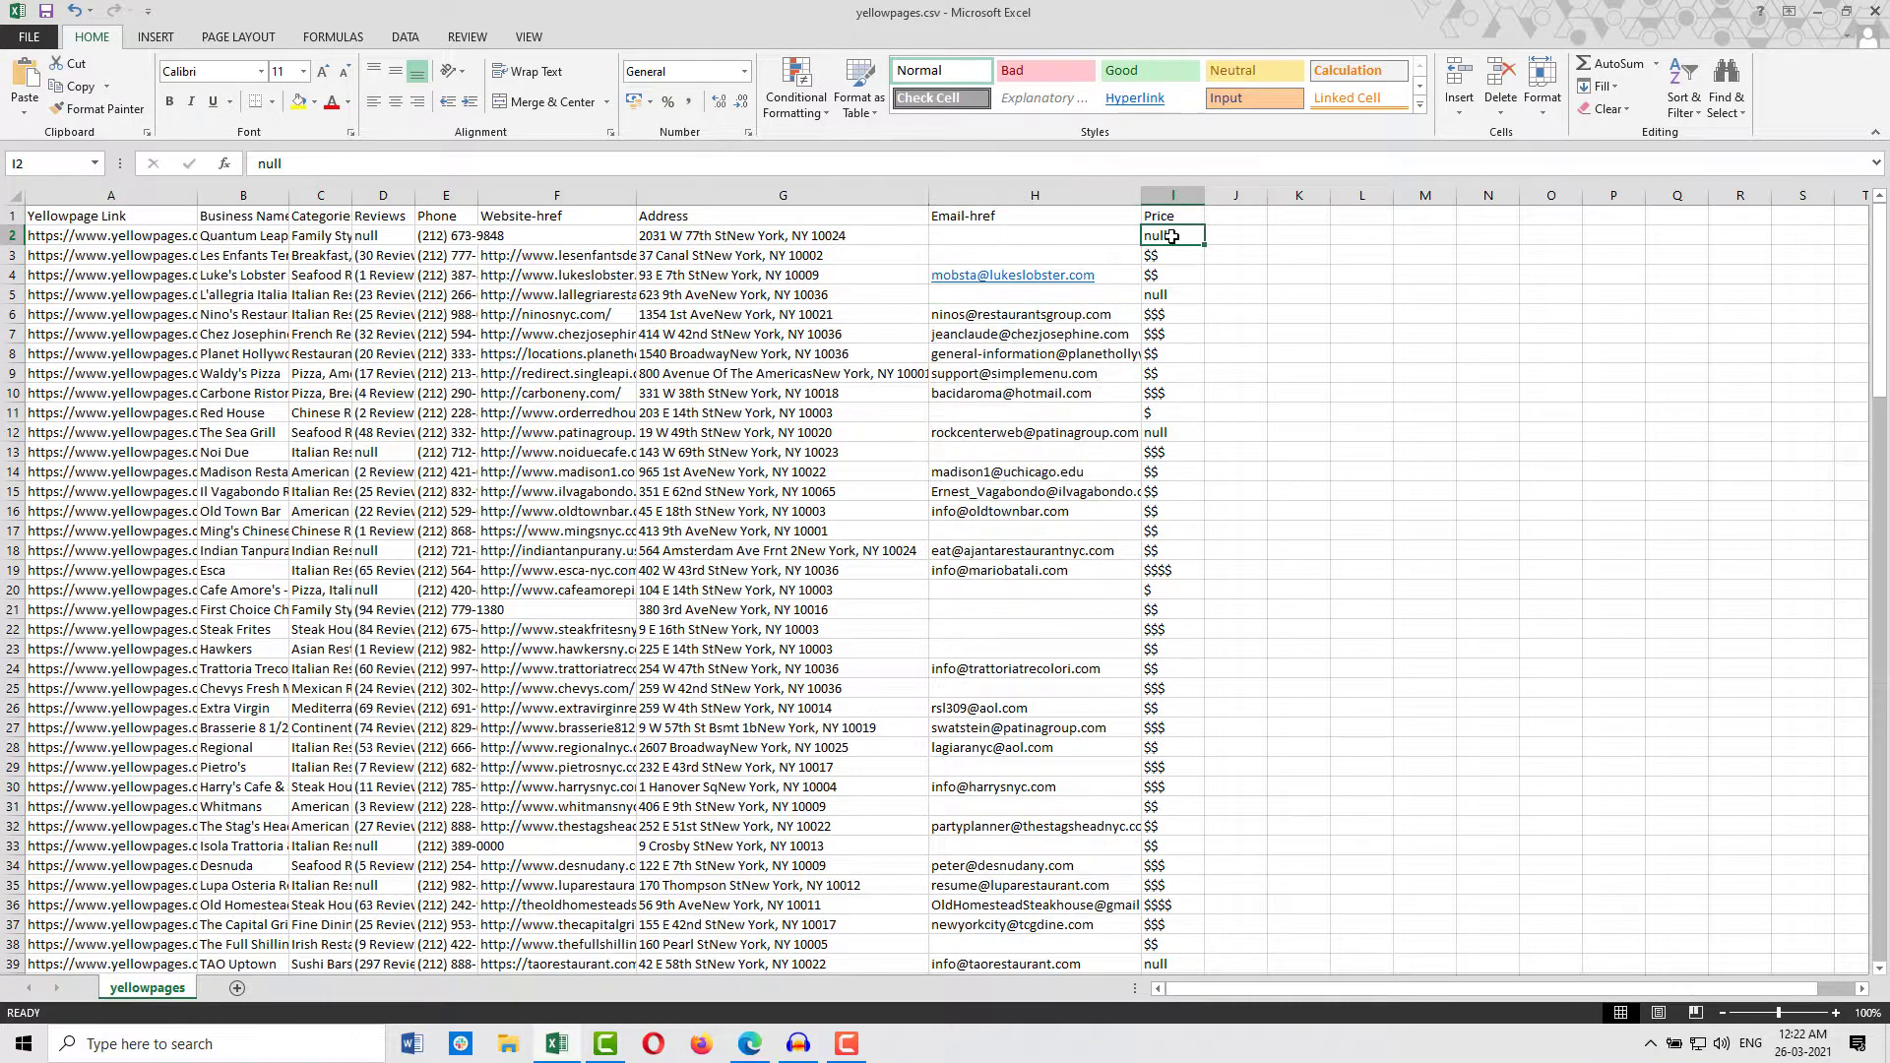
key(ctrl+c)
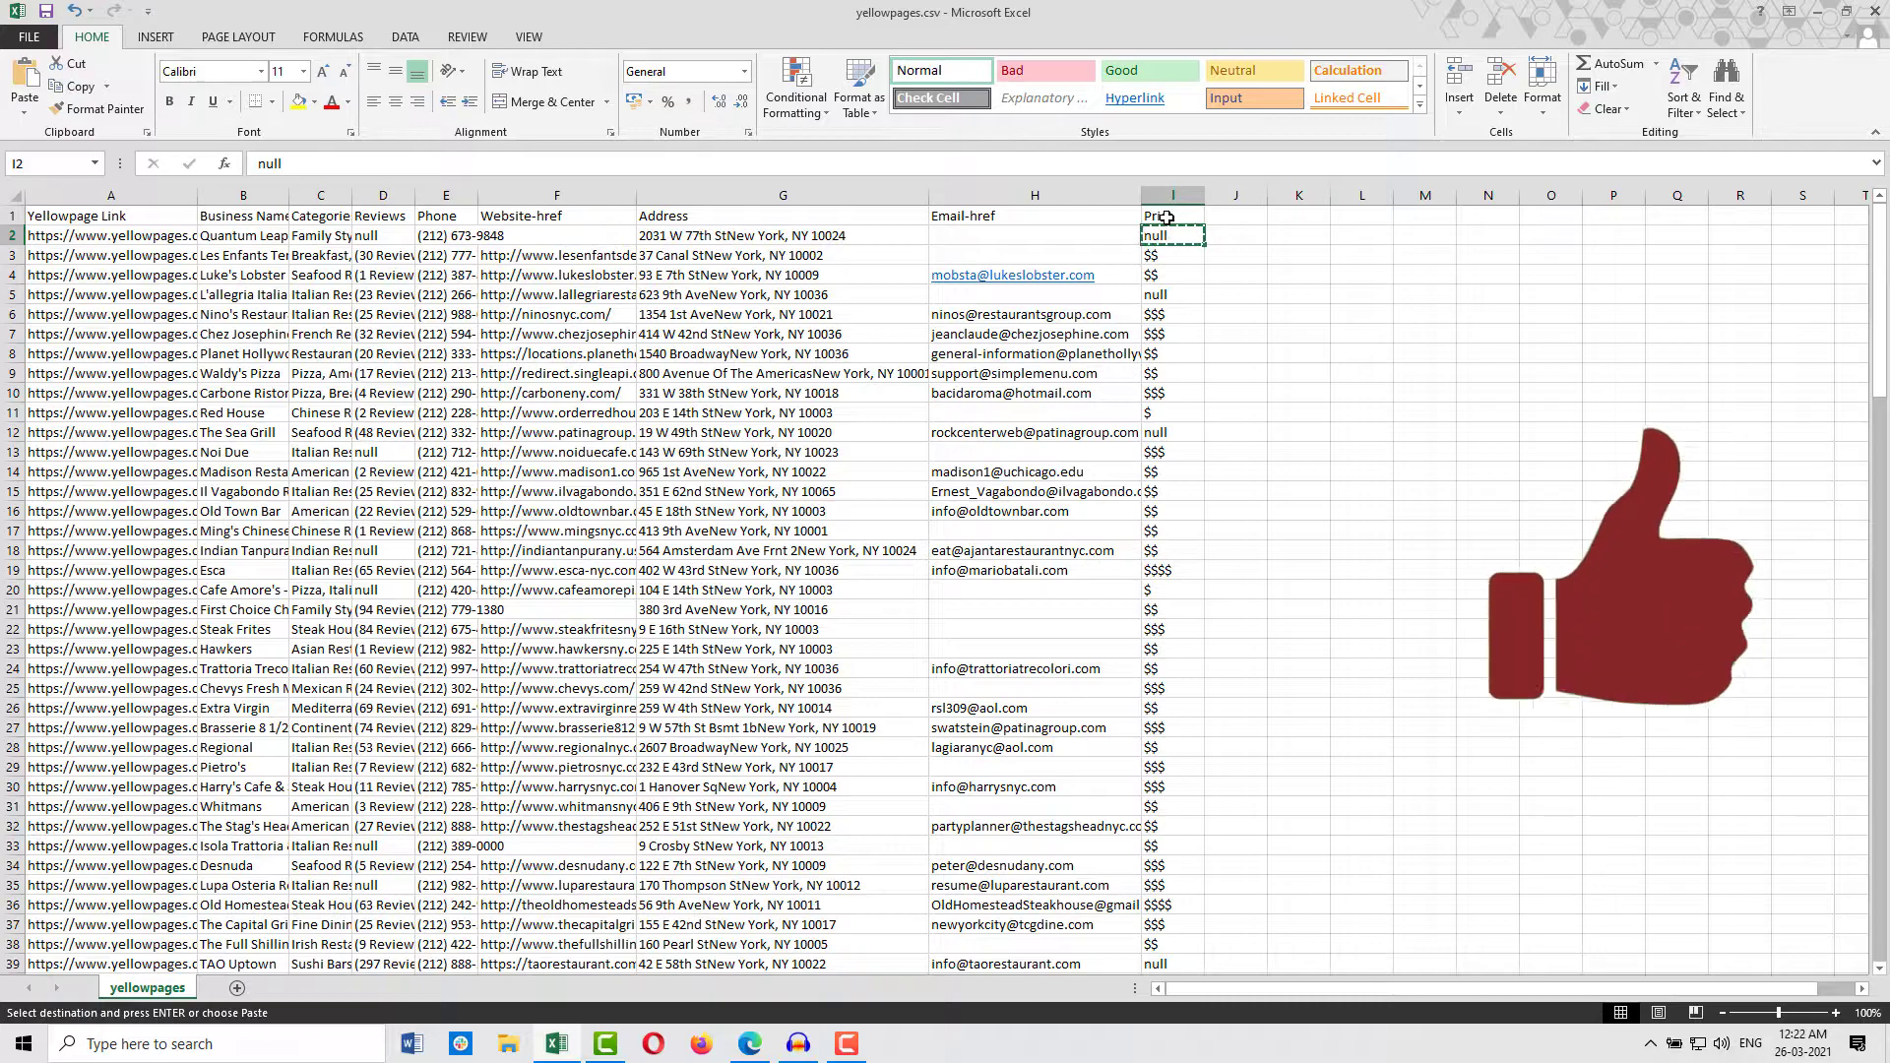
key(Down)
click(1172, 234)
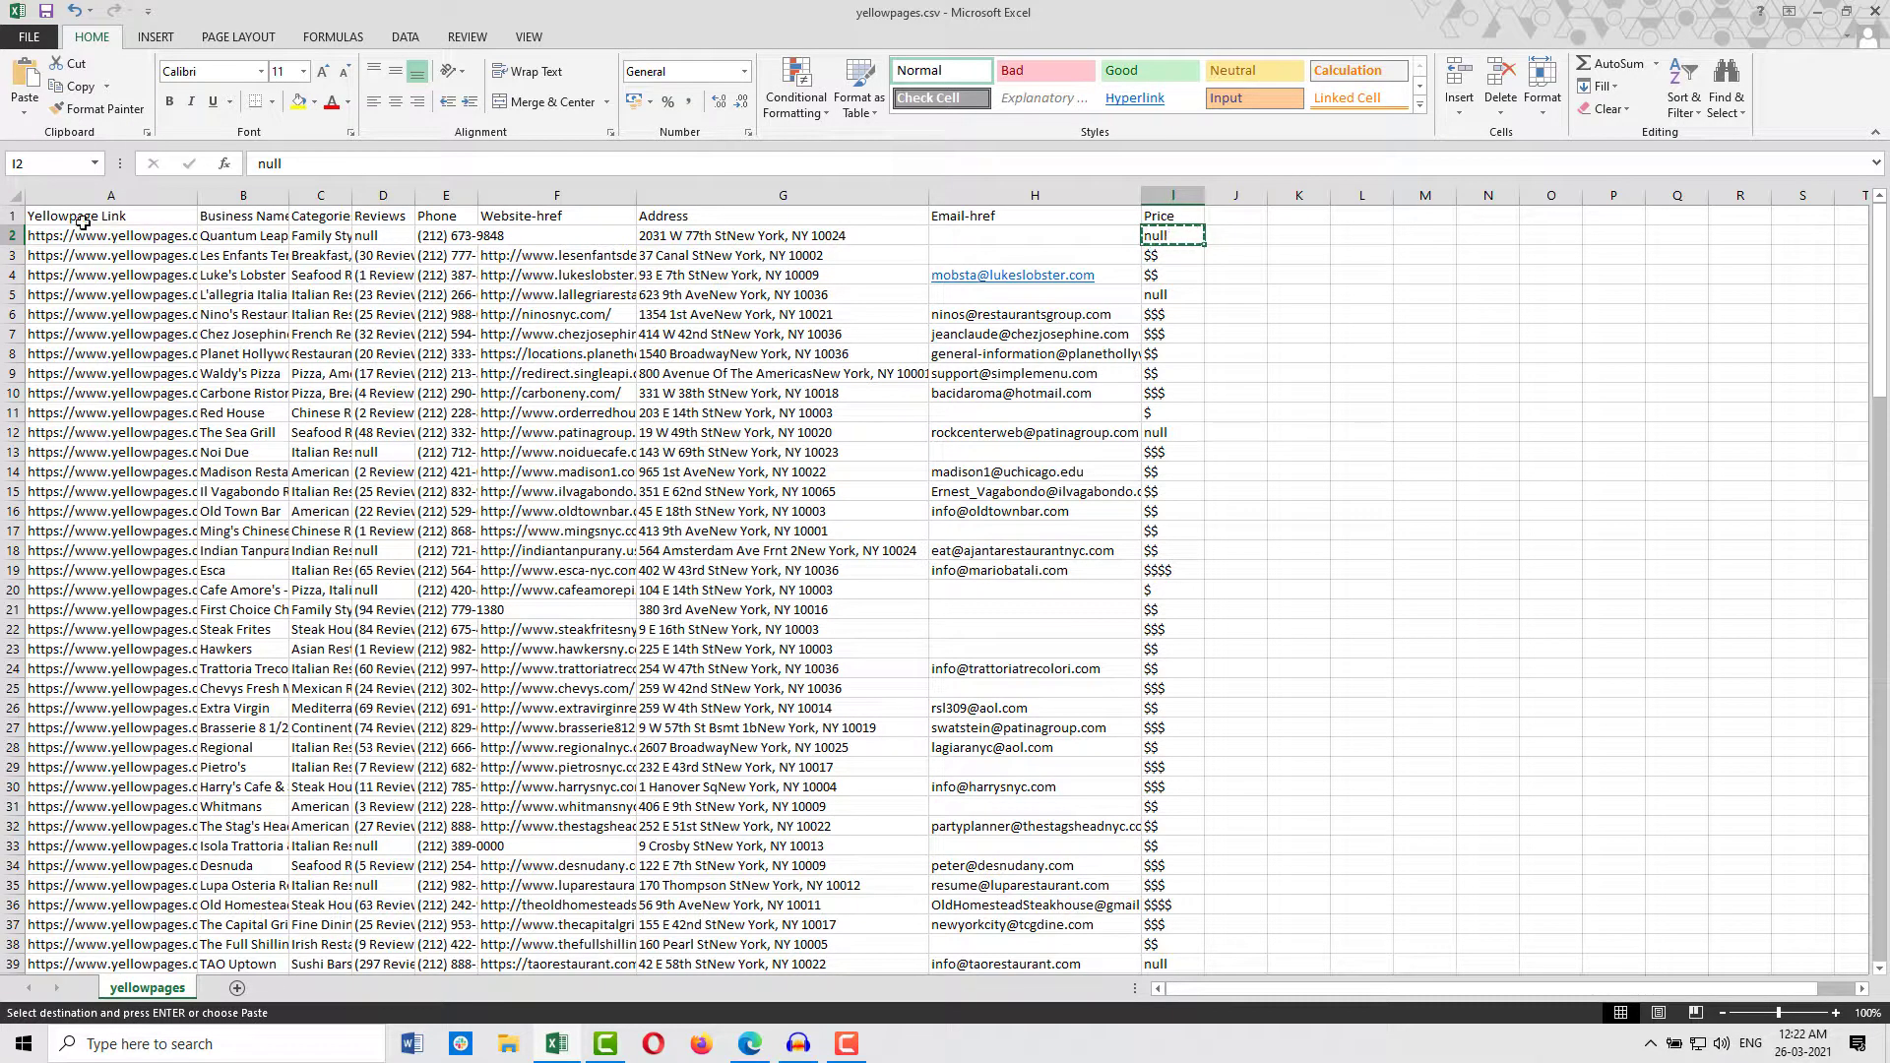
click(12, 196)
click(1725, 84)
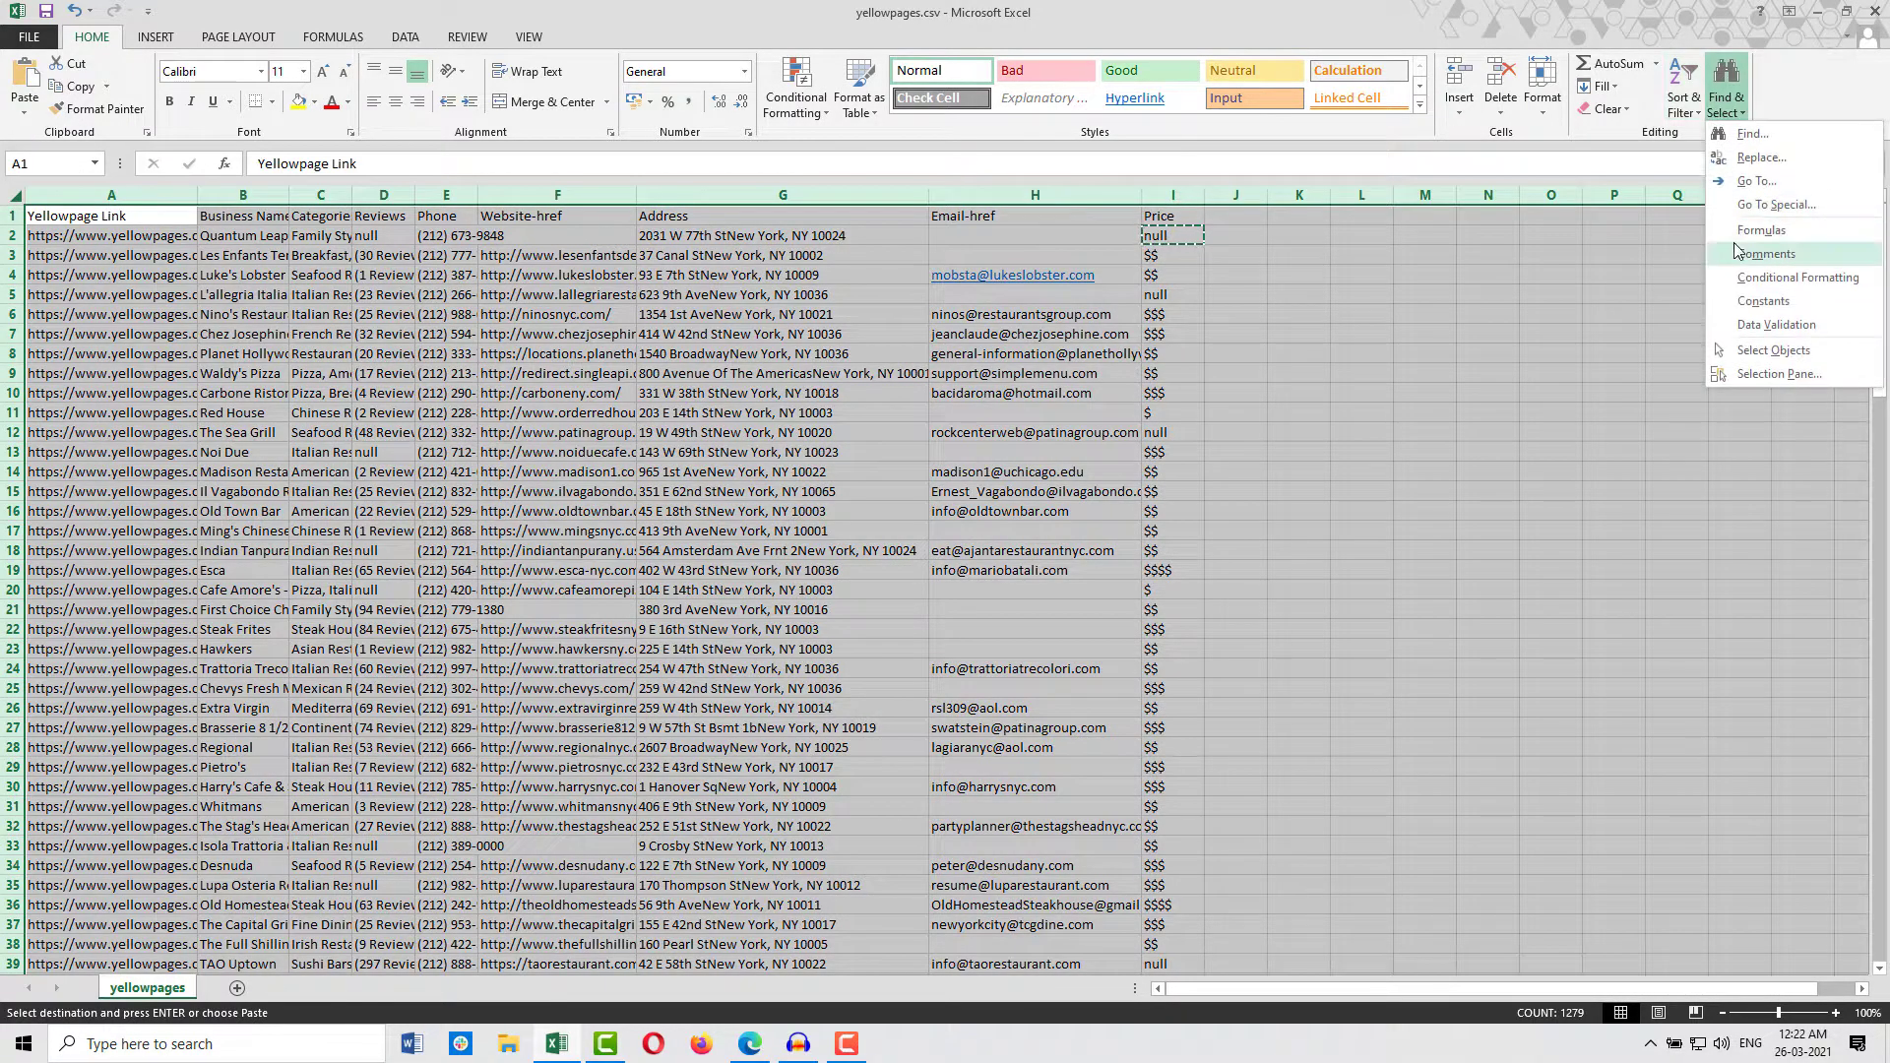
click(1750, 160)
text(null)
click(723, 570)
click(950, 579)
click(1069, 570)
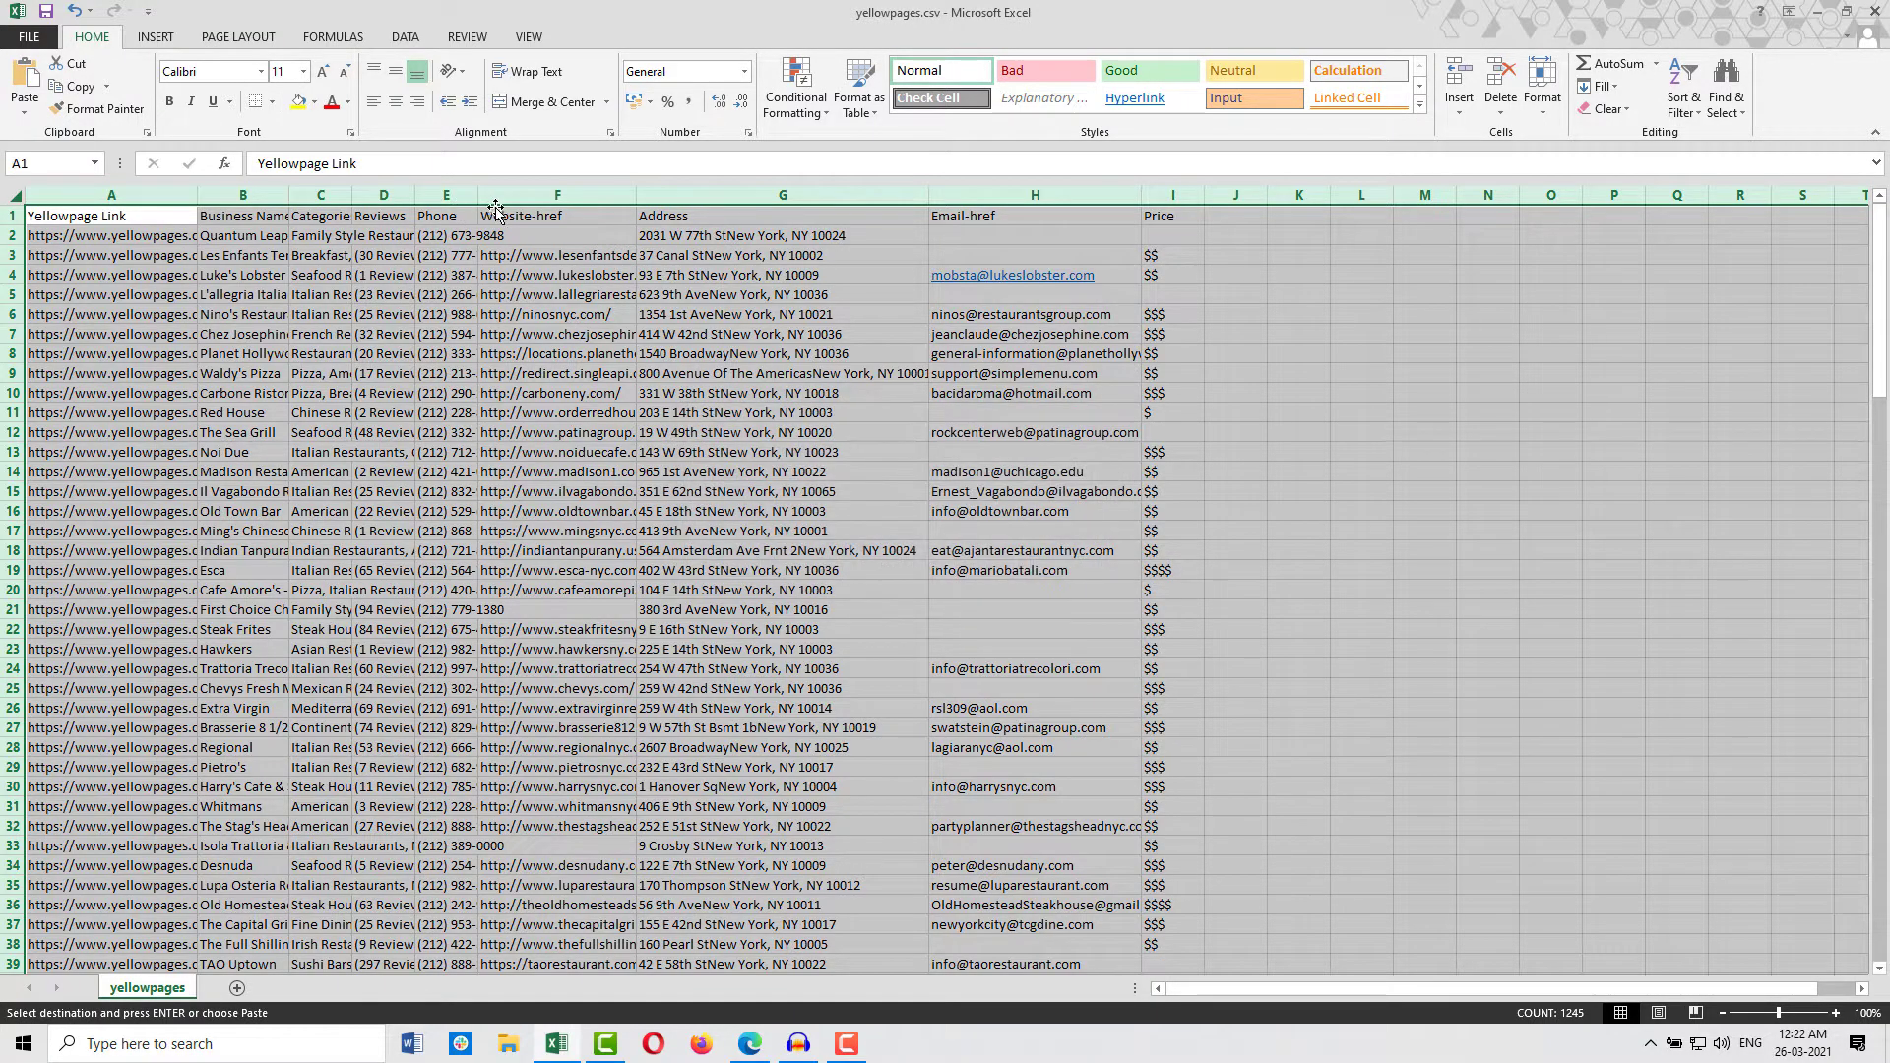
double_click(414, 190)
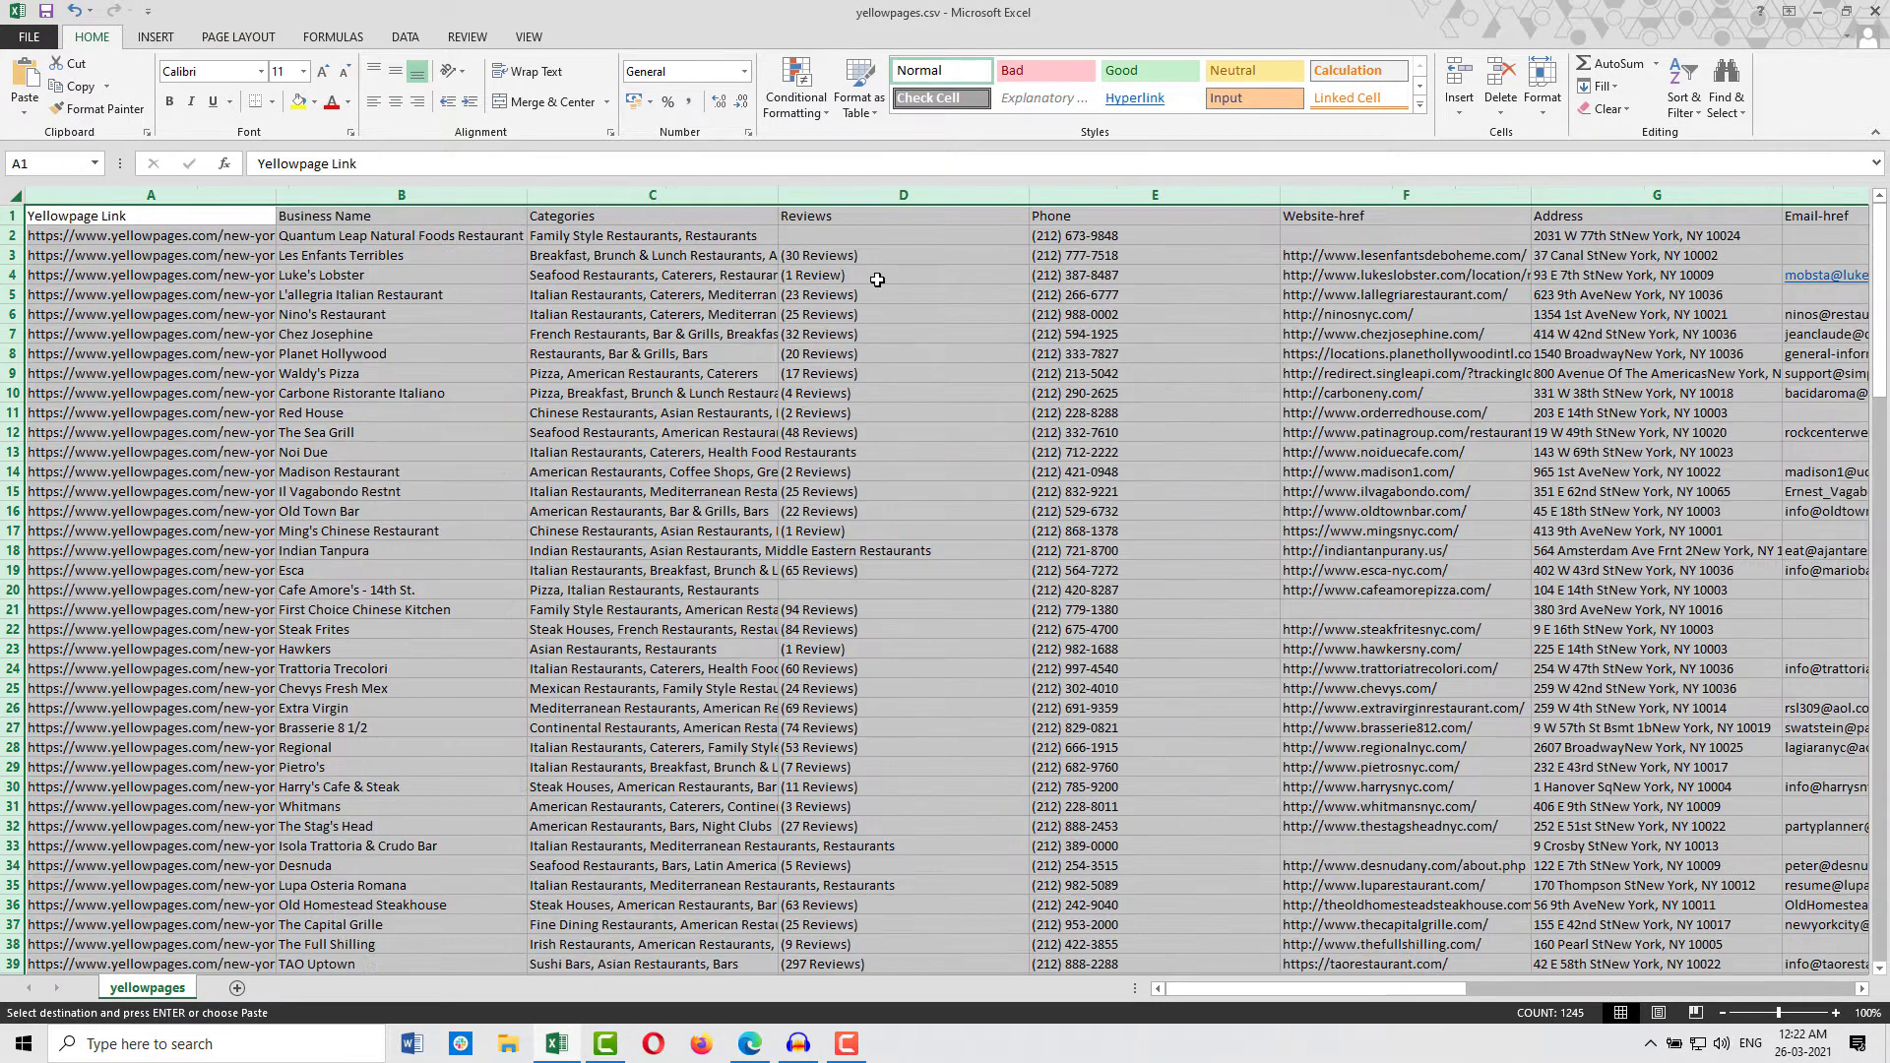
Replace all occurrences of " Reviews)" in the Reviews column with nothing.
click(820, 258)
key(Down)
key(Down)
key(F2)
click(818, 258)
double_click(807, 253)
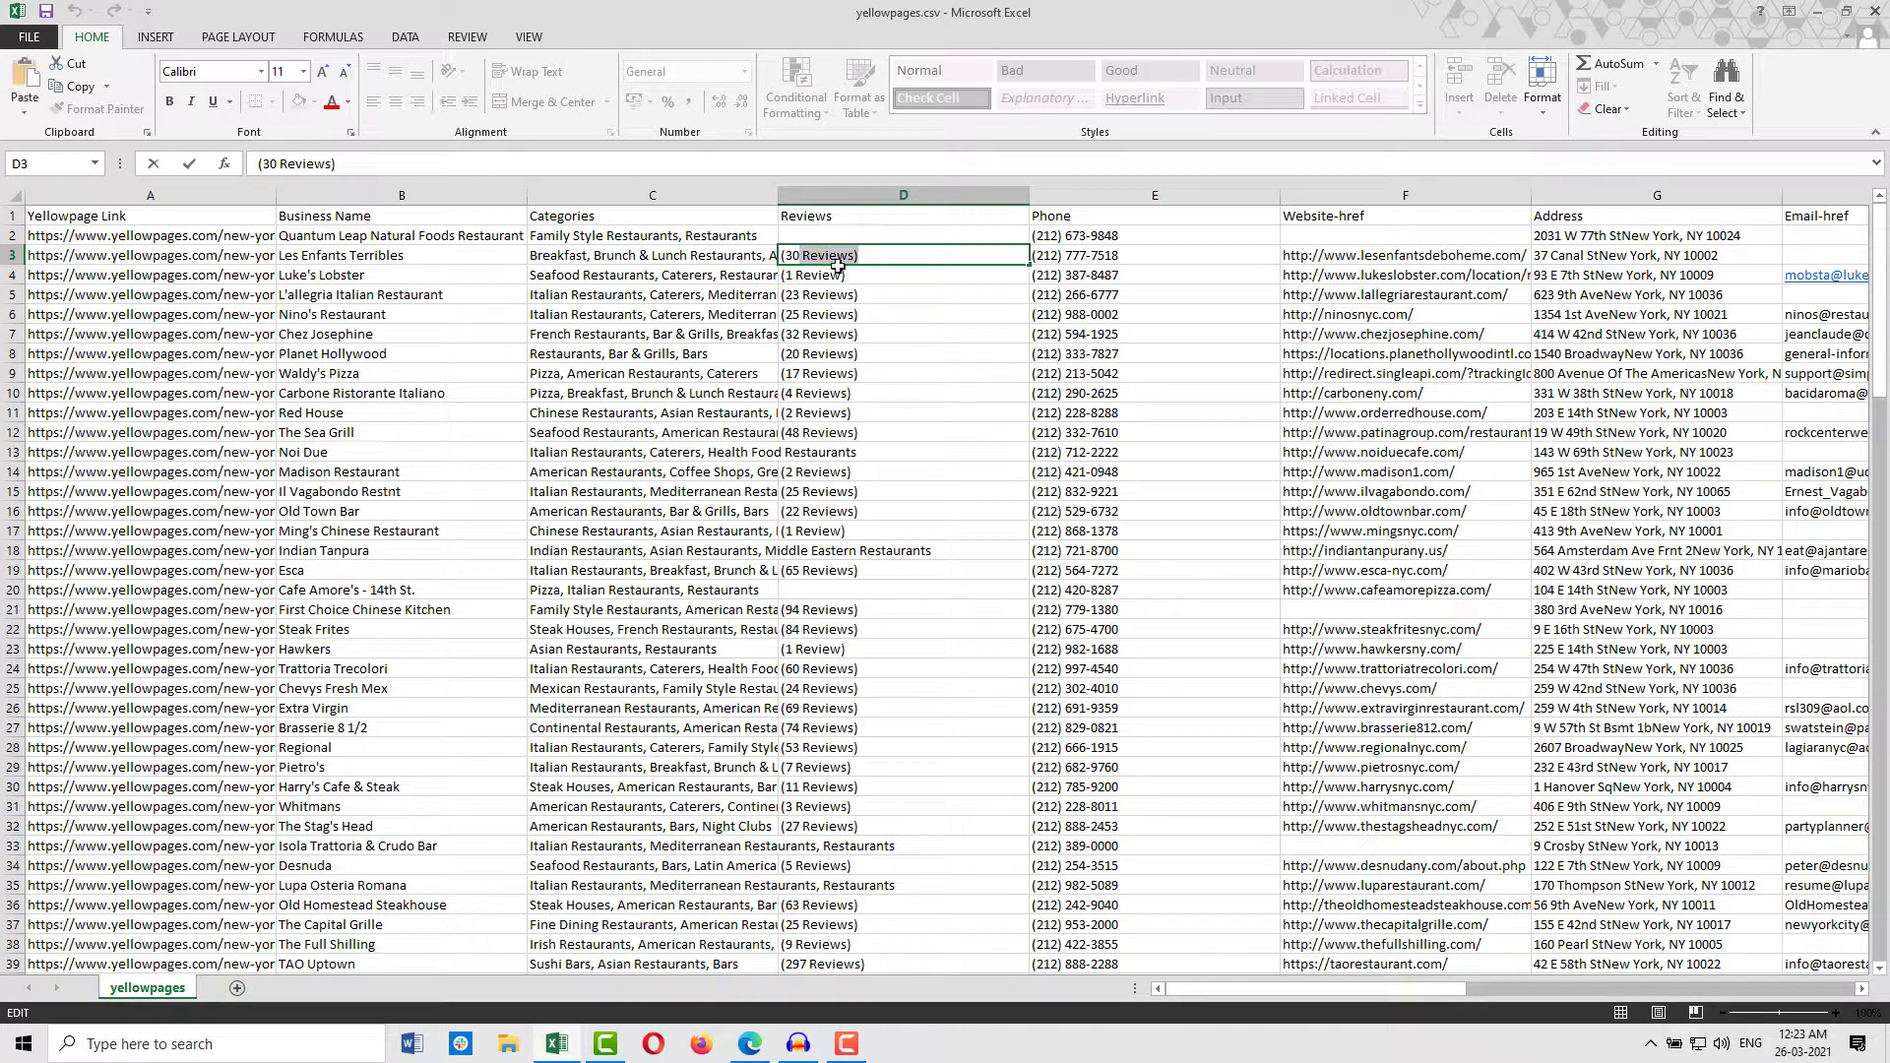
click(857, 196)
click(1726, 83)
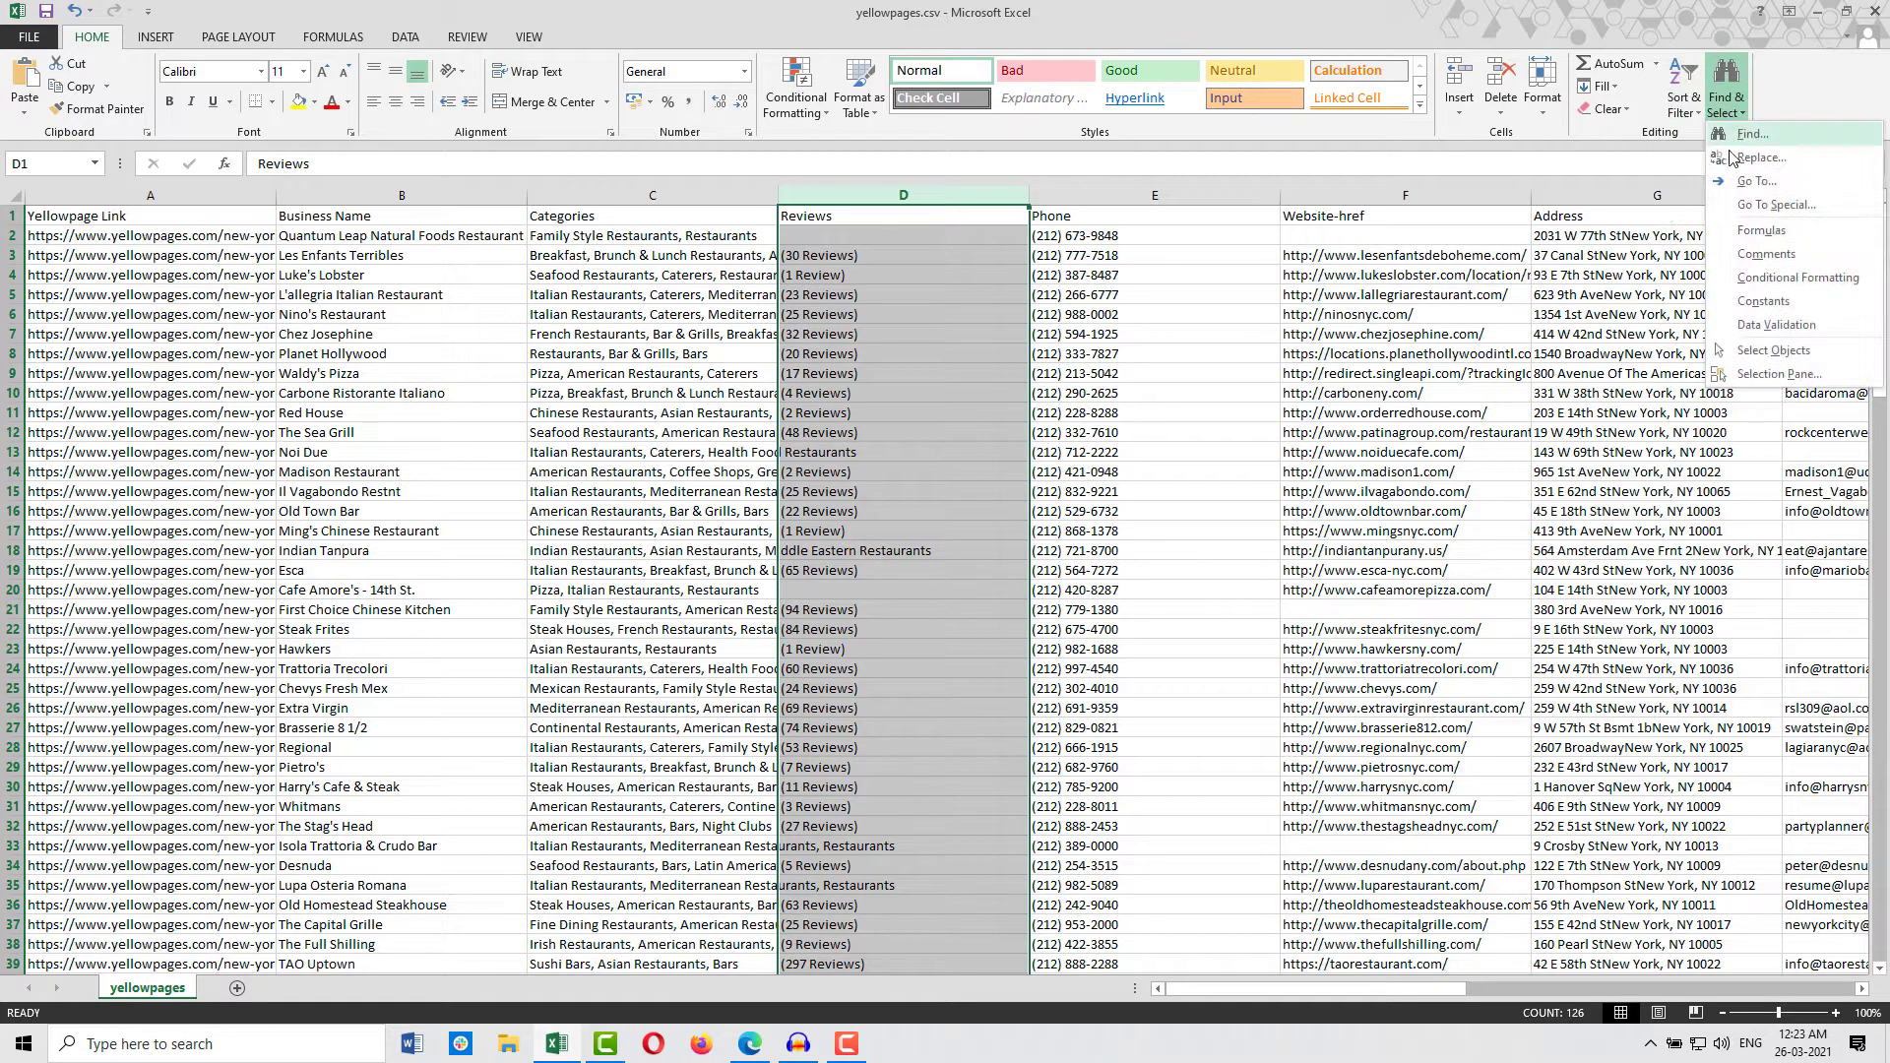
click(1757, 158)
key(ctrl+v)
click(722, 597)
click(945, 572)
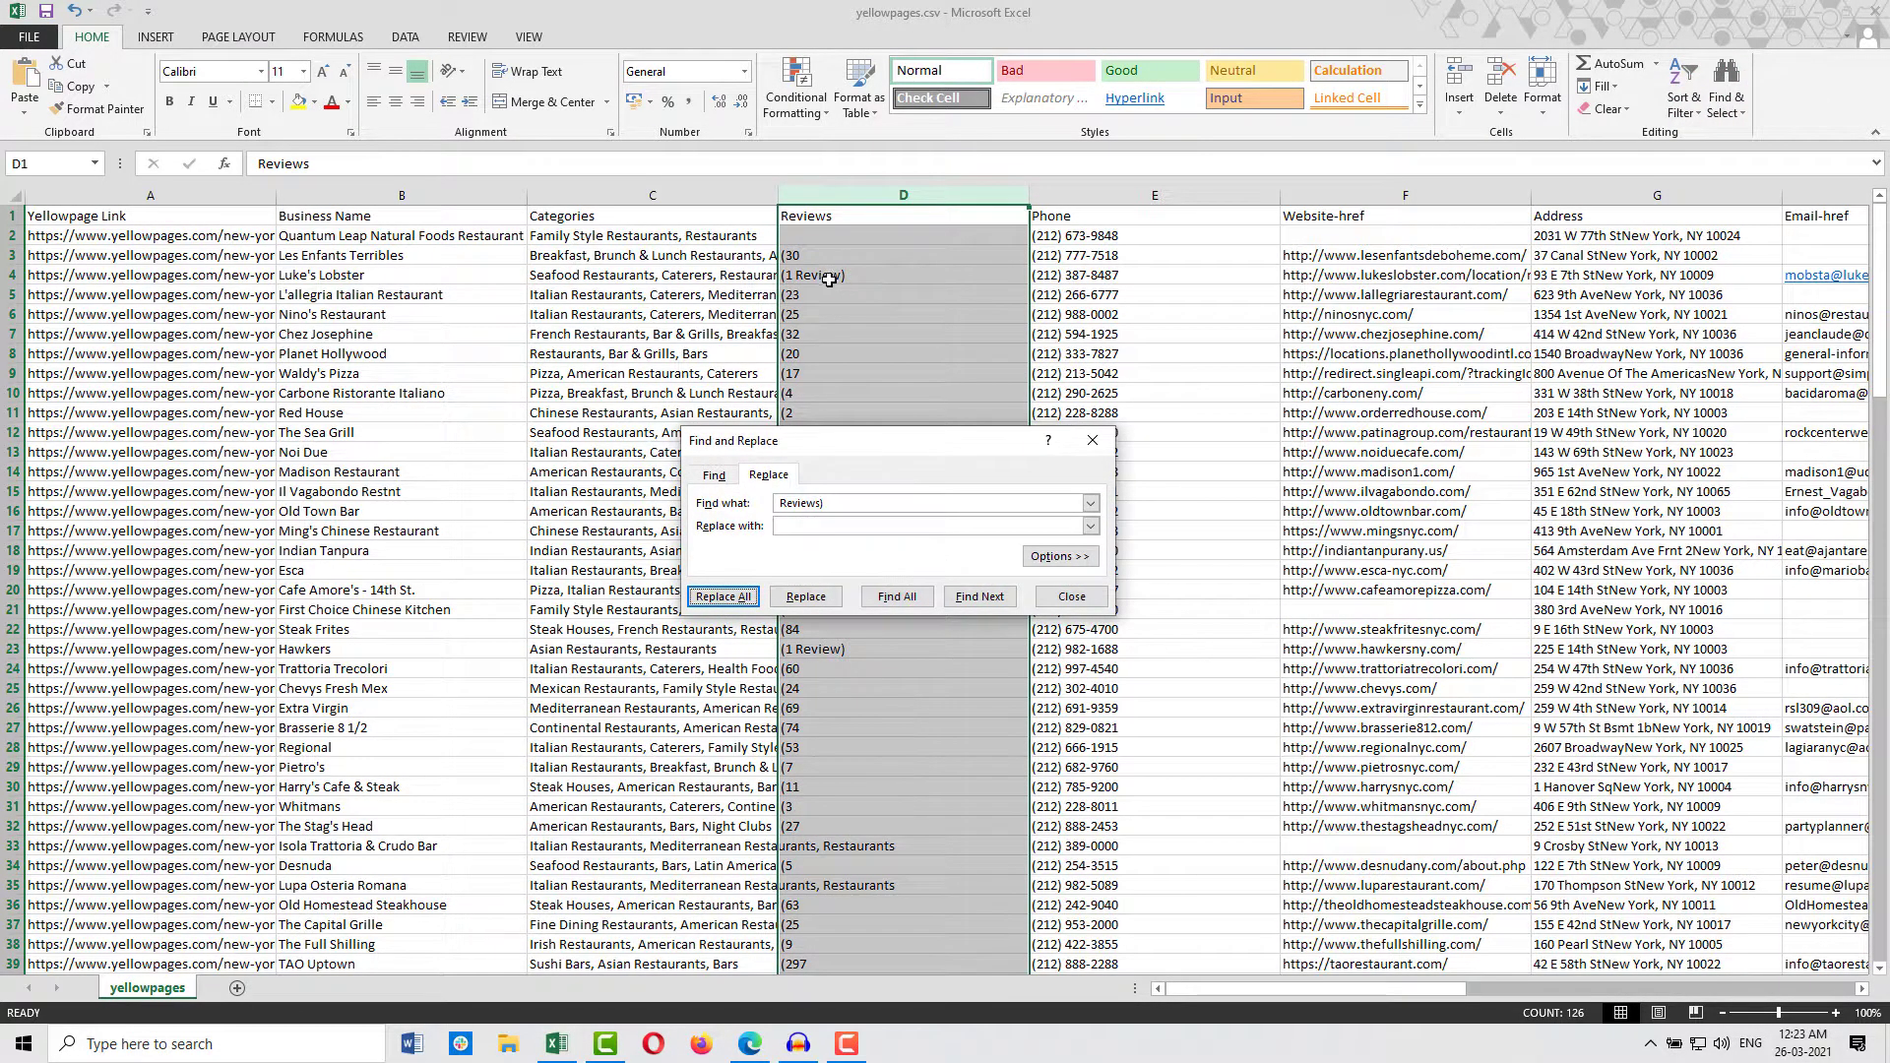
Replace all occurrences of the singular " Review)" in the Reviews column with nothing and close the replace dialog.
click(818, 505)
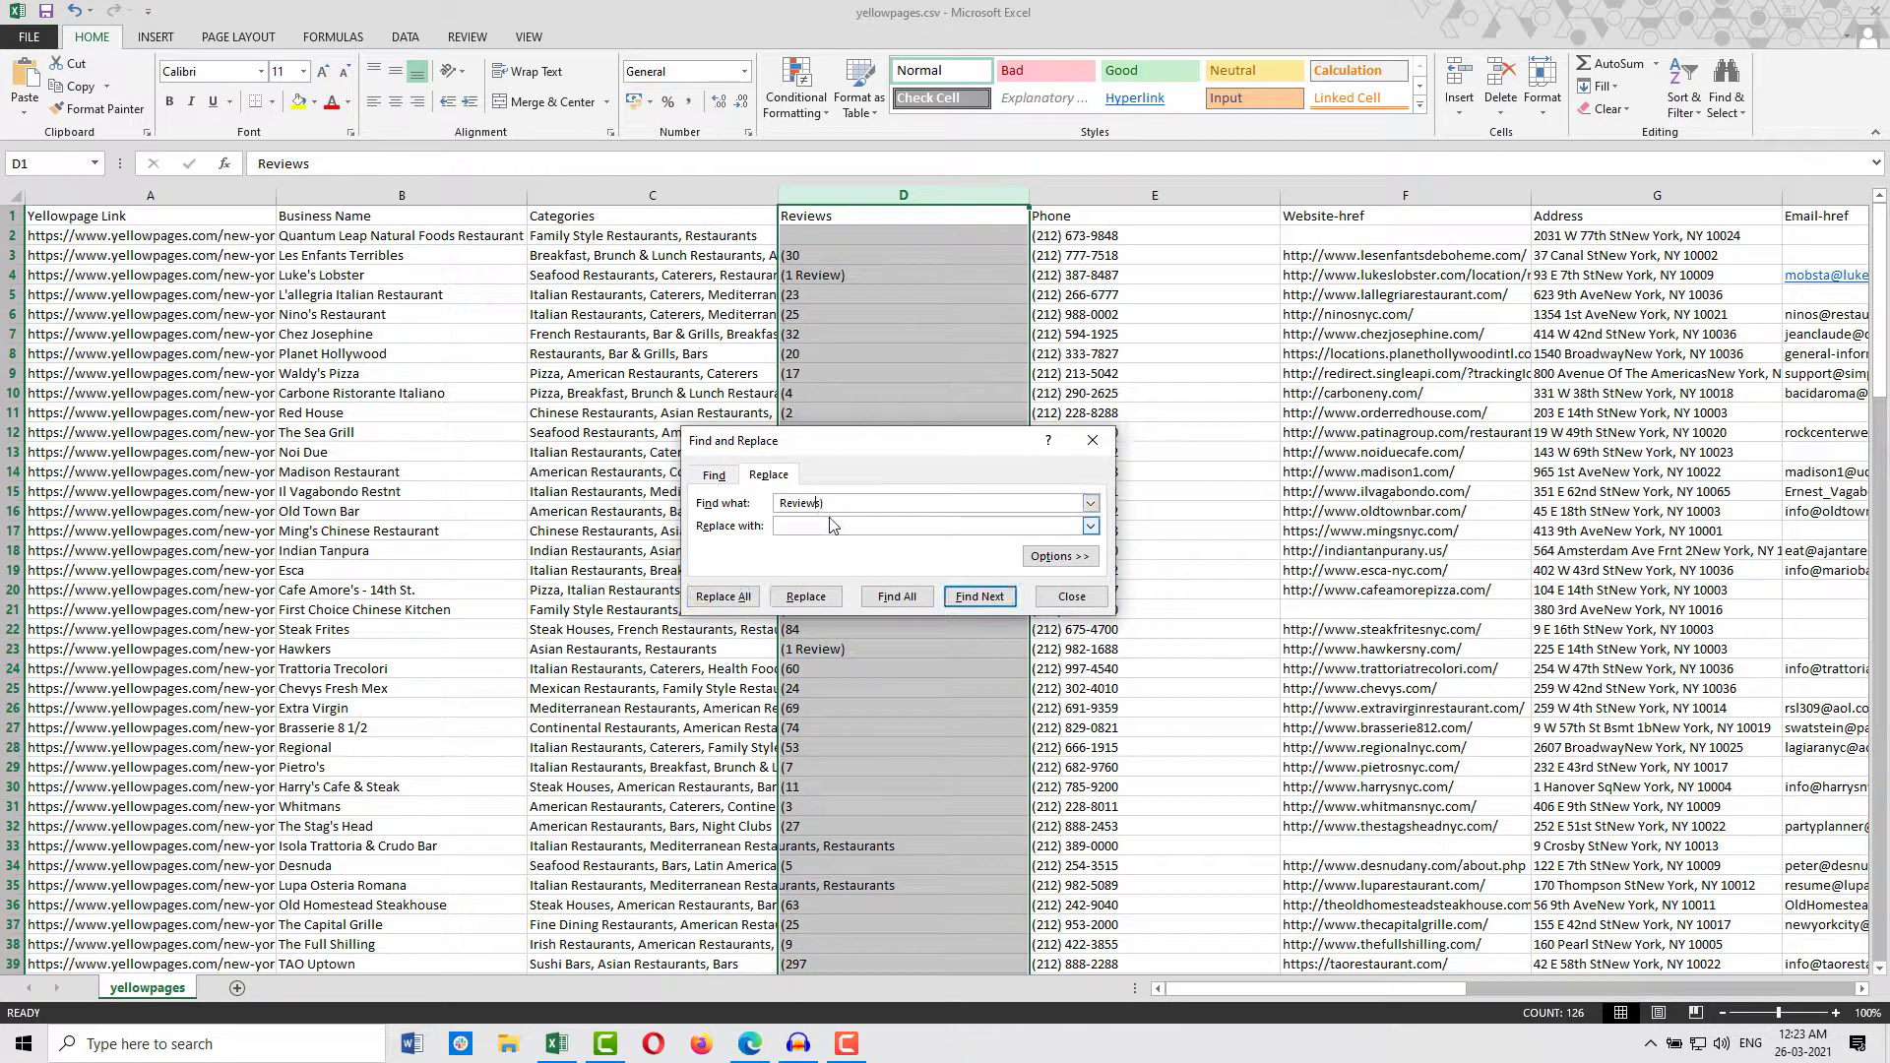
text())
click(723, 596)
click(942, 571)
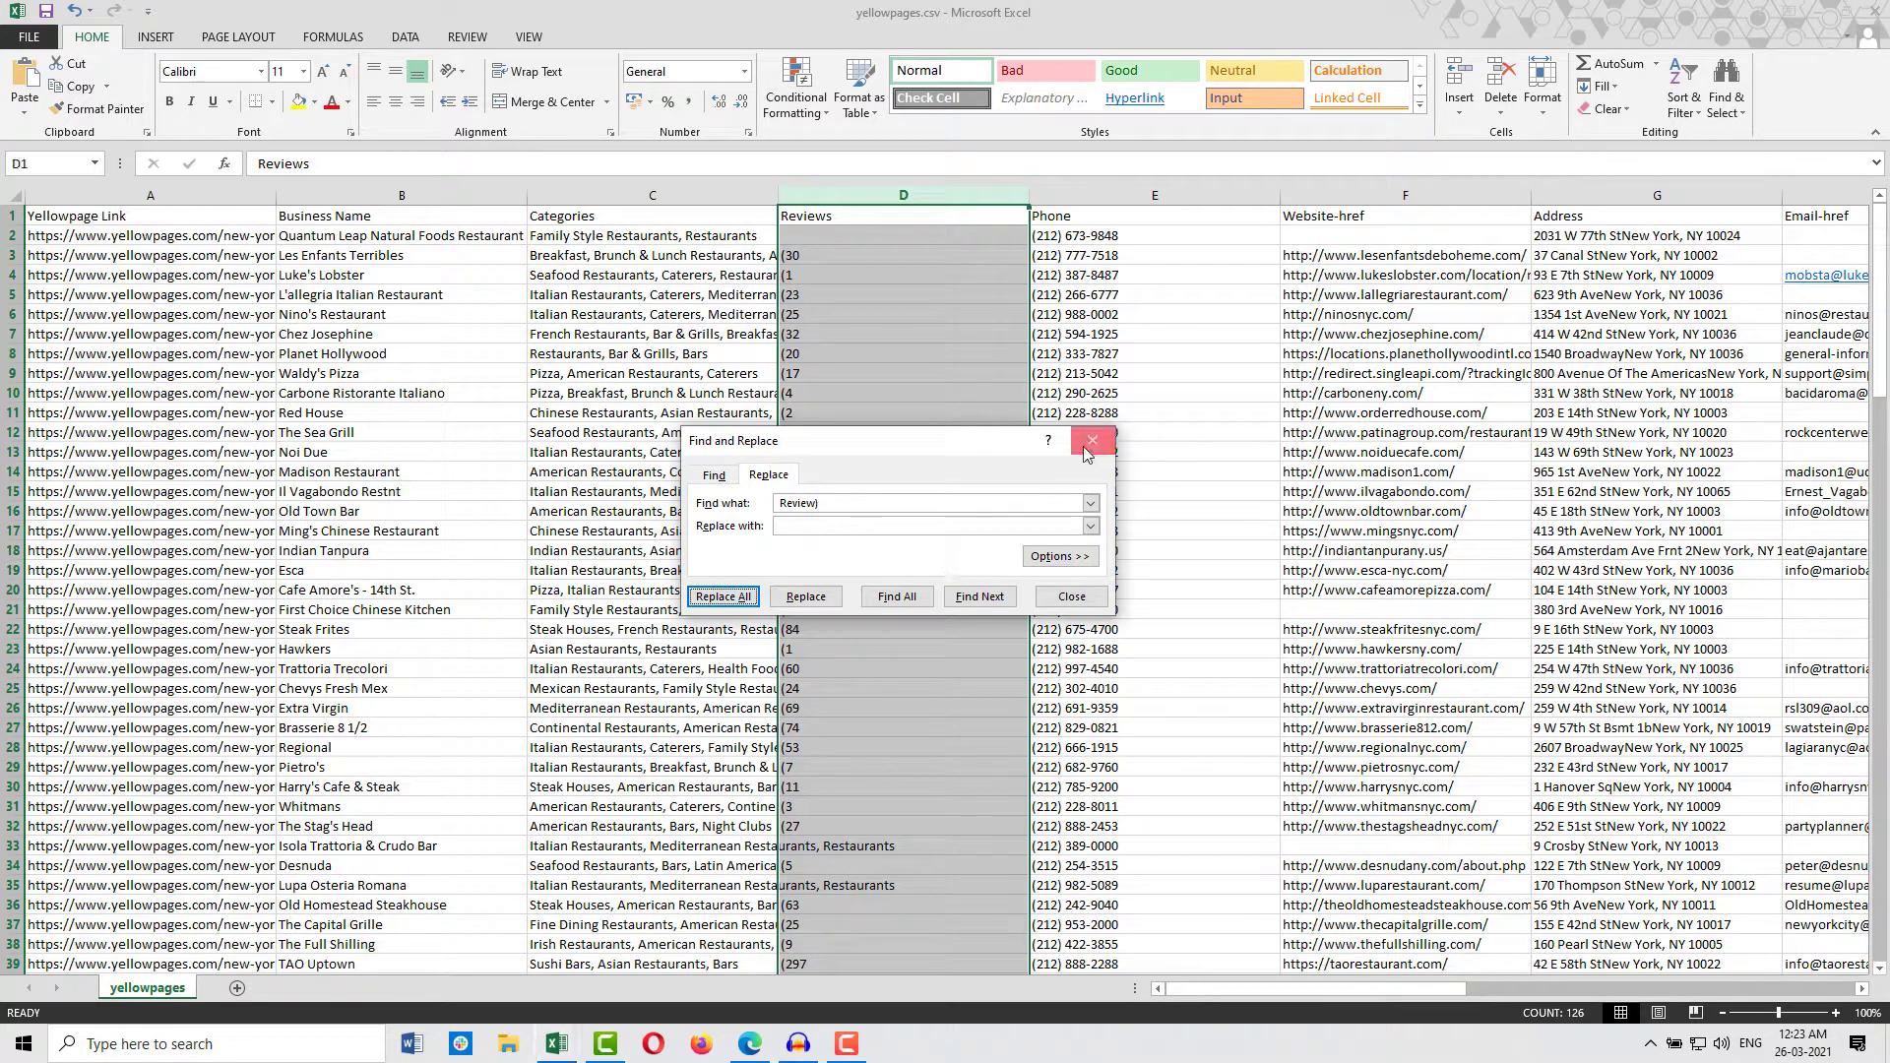
click(1092, 440)
Remove all opening parentheses "(" from the Reviews column so only the numbers are left.
click(1724, 88)
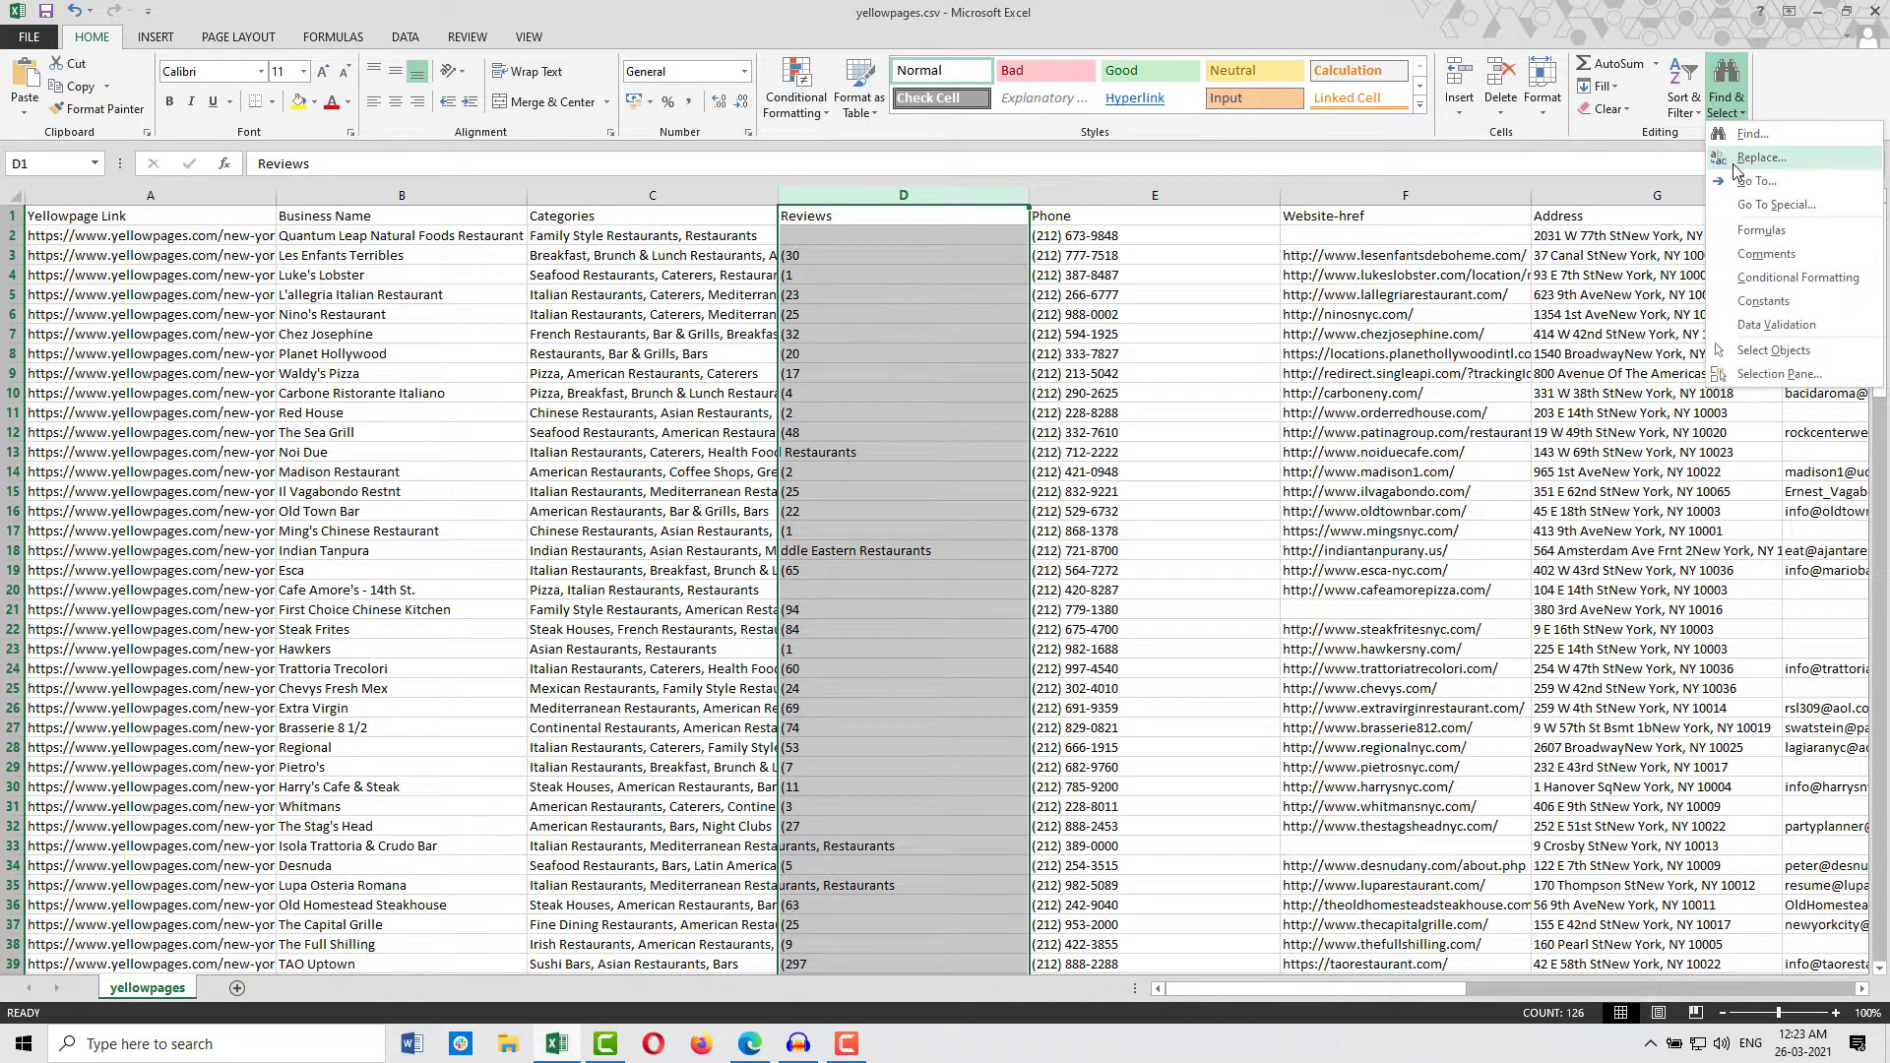
click(1762, 158)
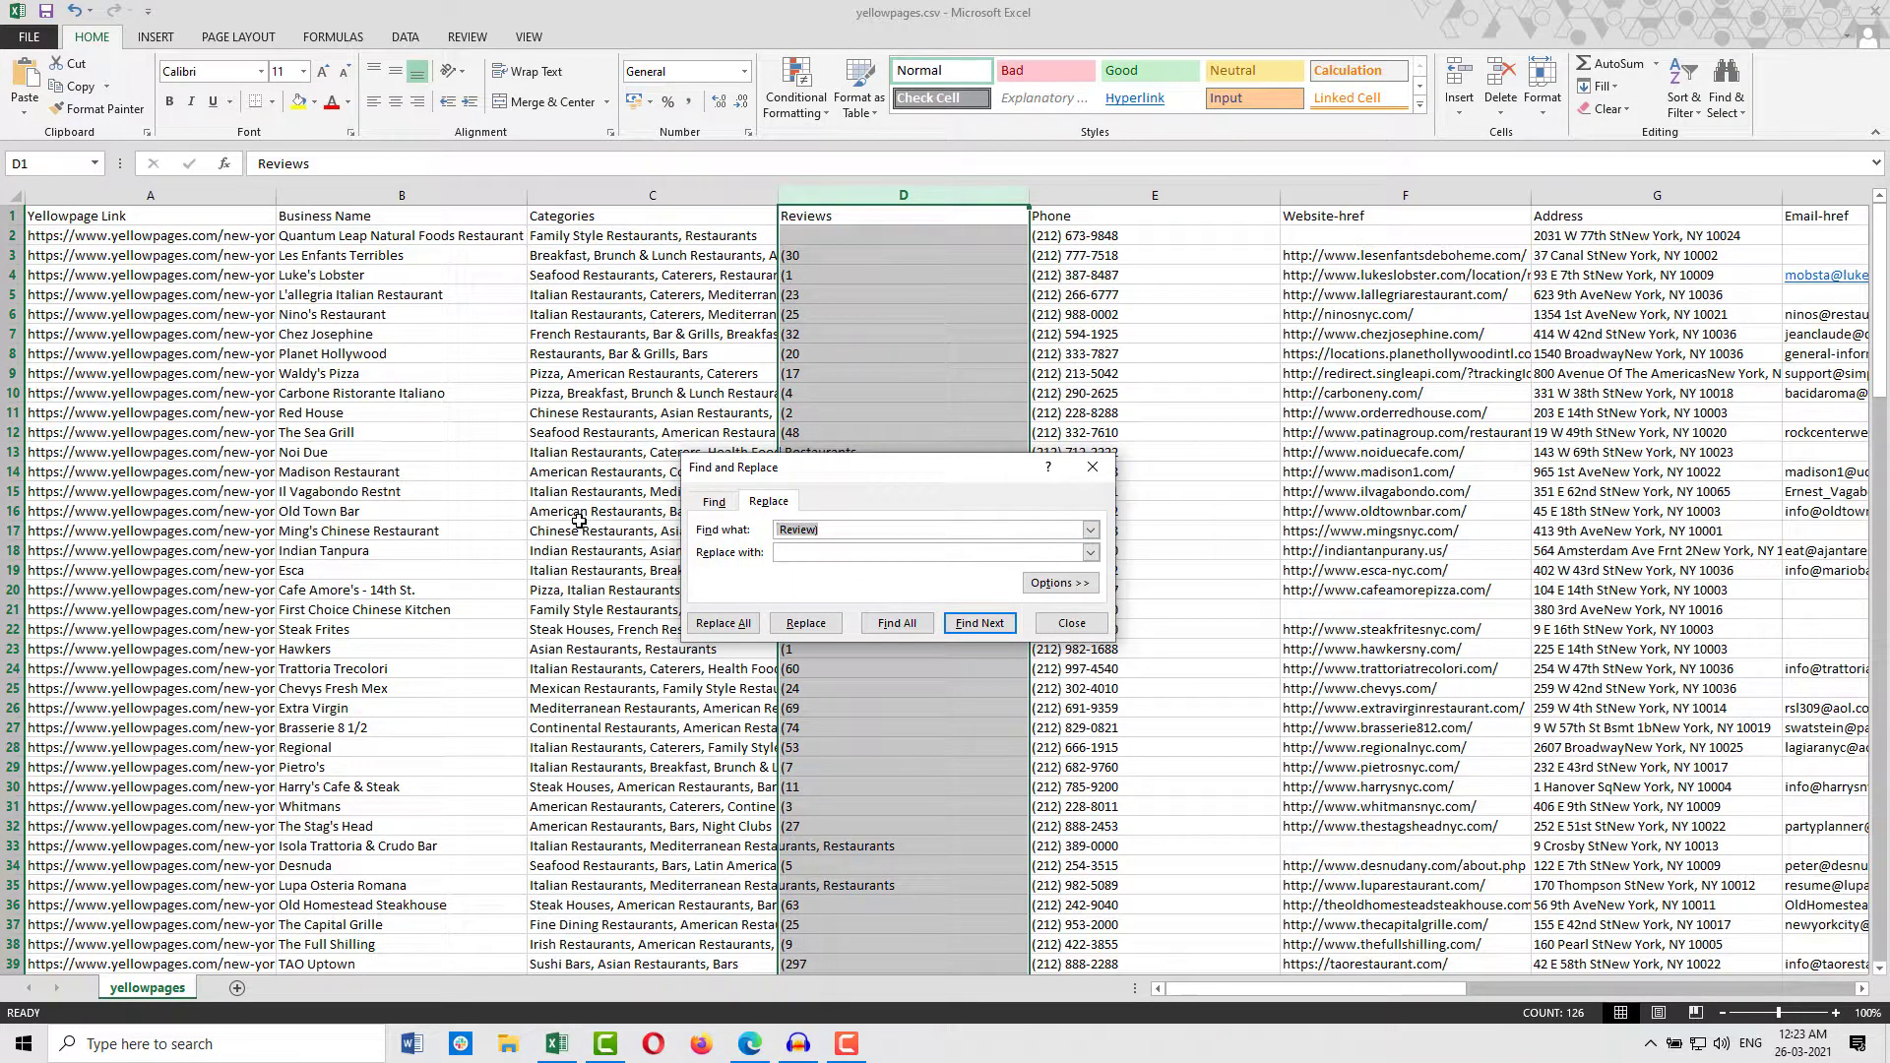
click(718, 625)
click(1055, 583)
key(Escape)
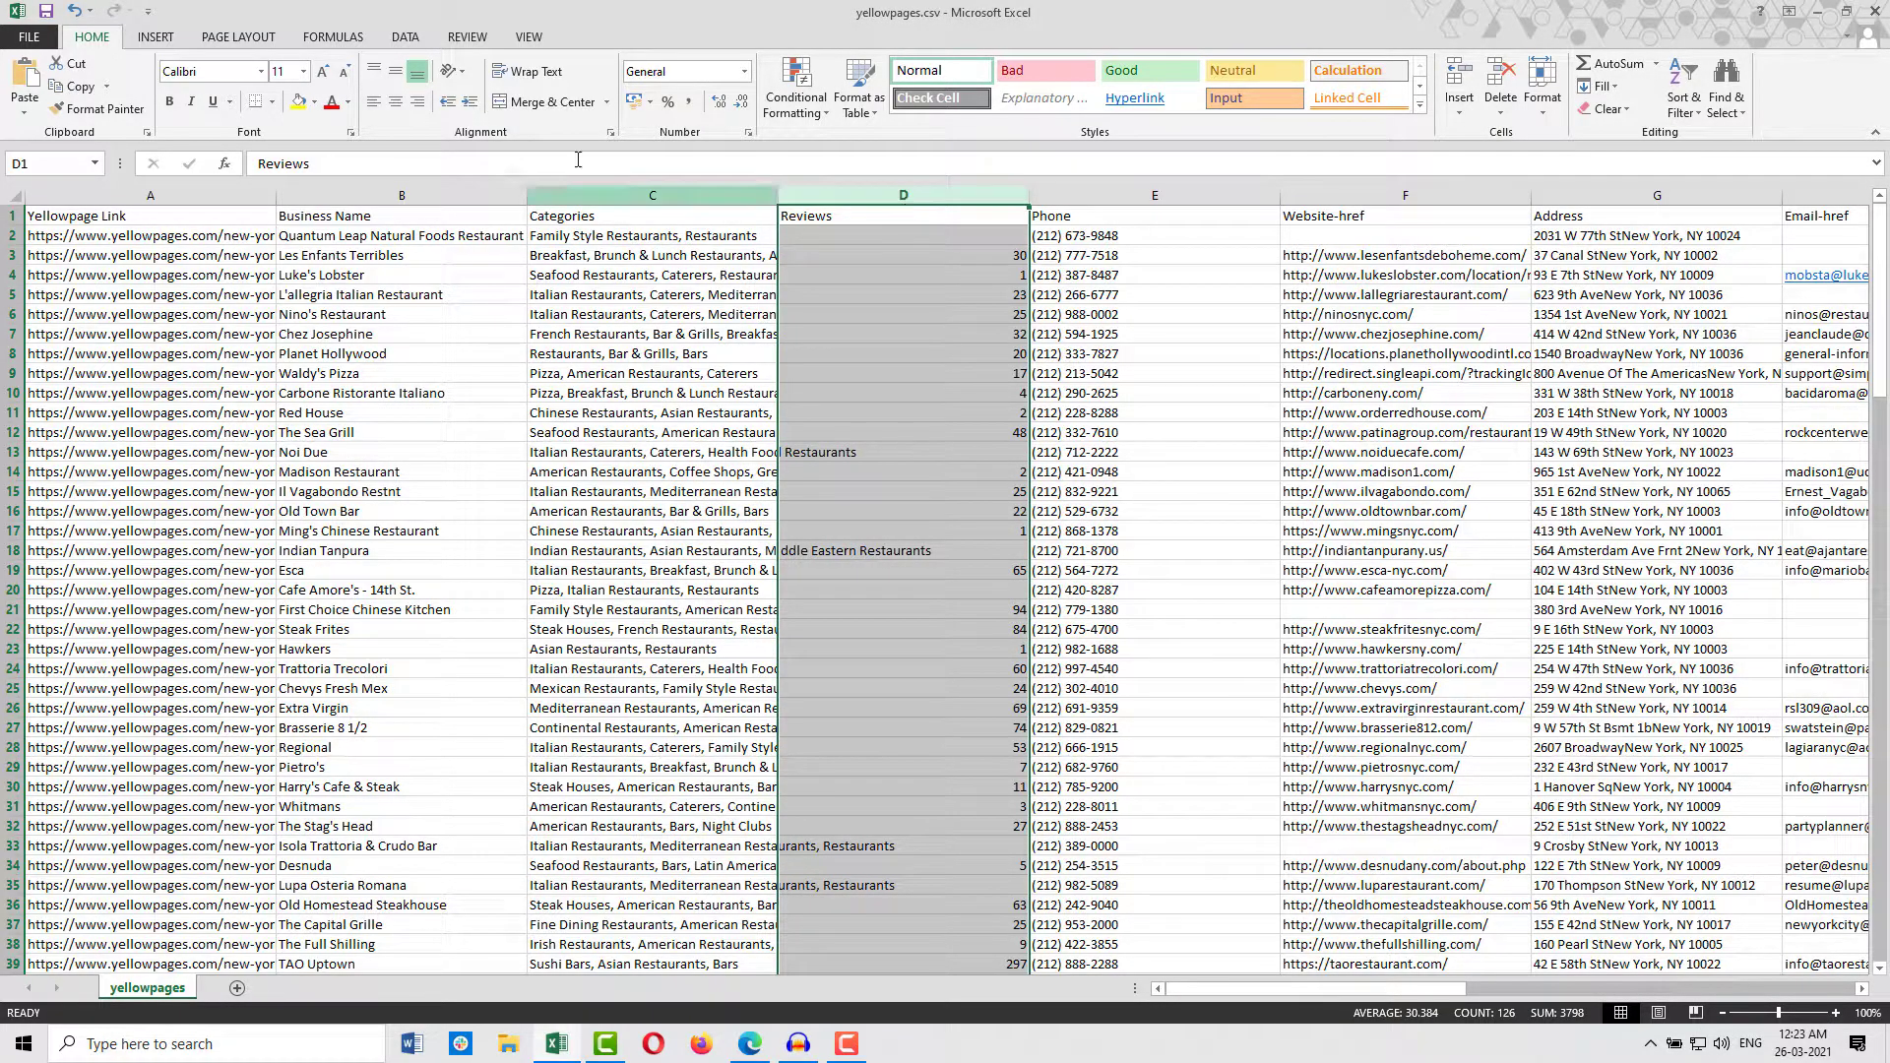
Centre the contents of the Reviews column and narrow the Business Name column.
click(395, 102)
click(904, 275)
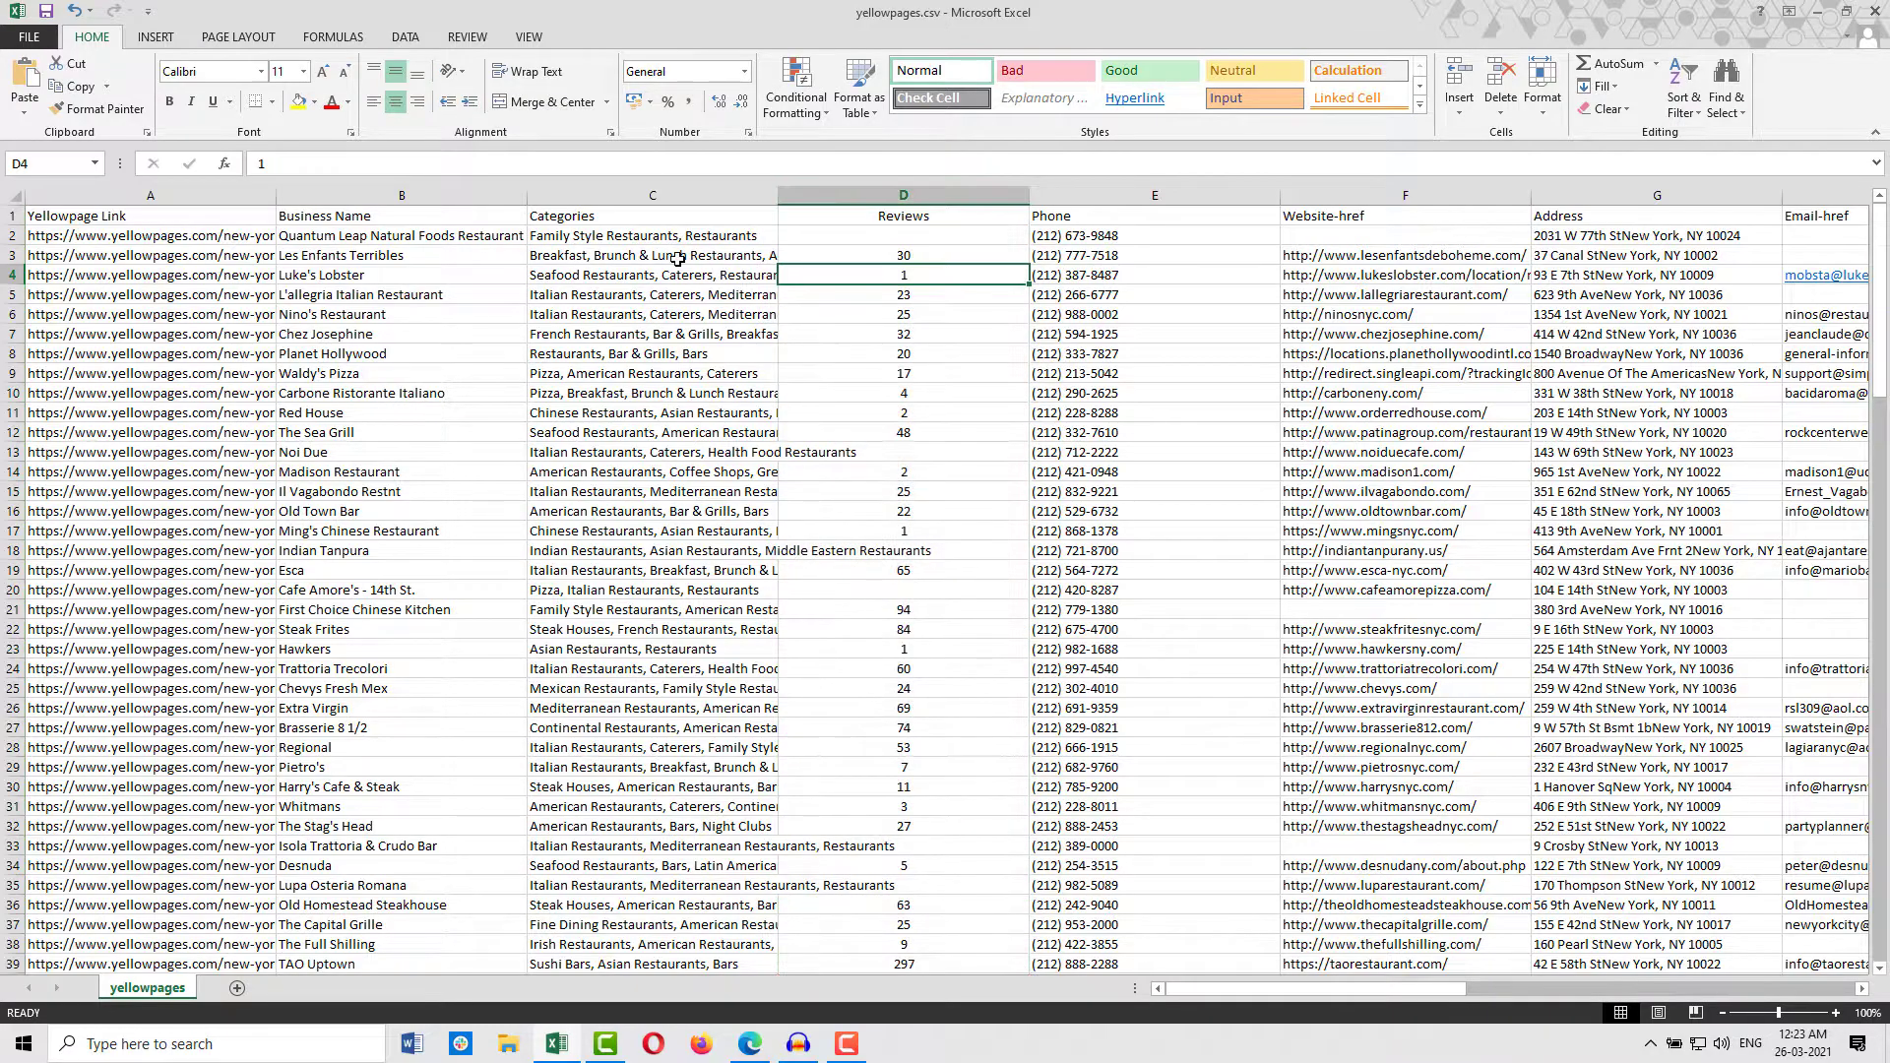
drag(527, 197, 407, 197)
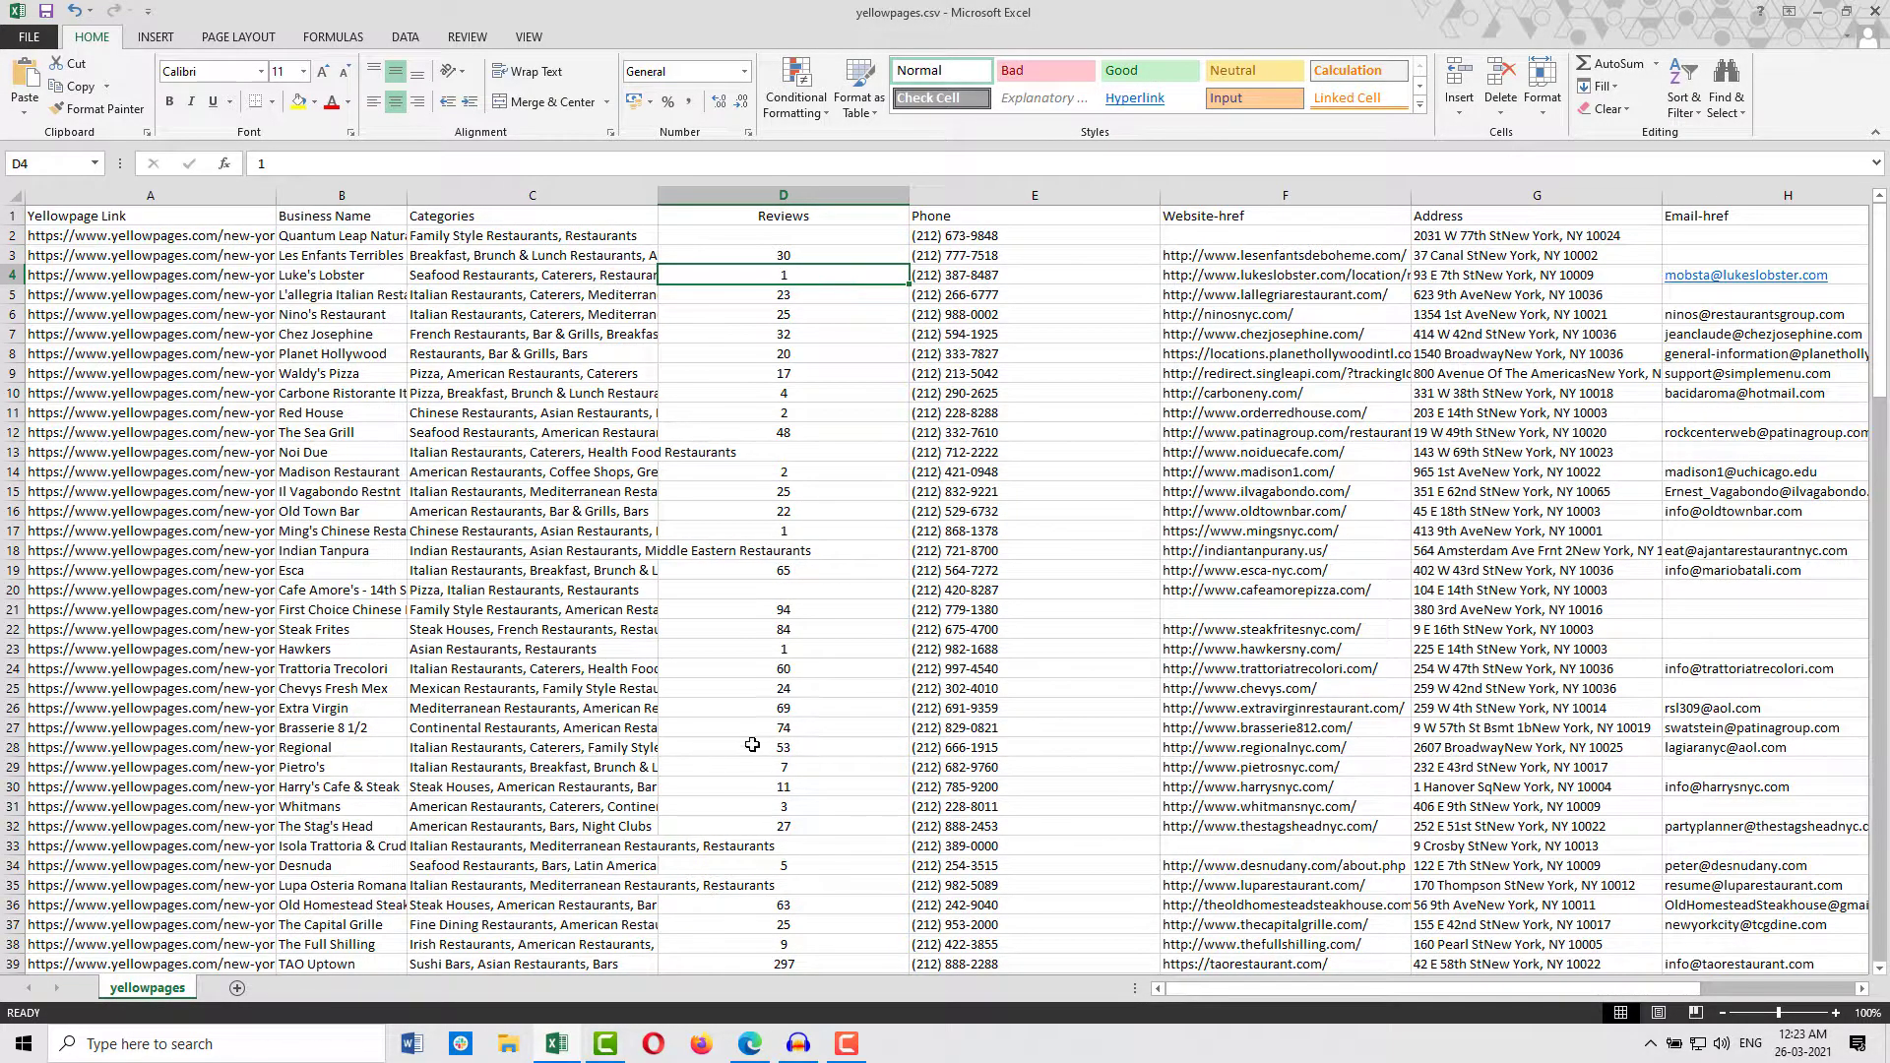
Switch to the Yellow Pages results in the browser and examine the pagination and how the page number appears in the URL.
click(751, 1043)
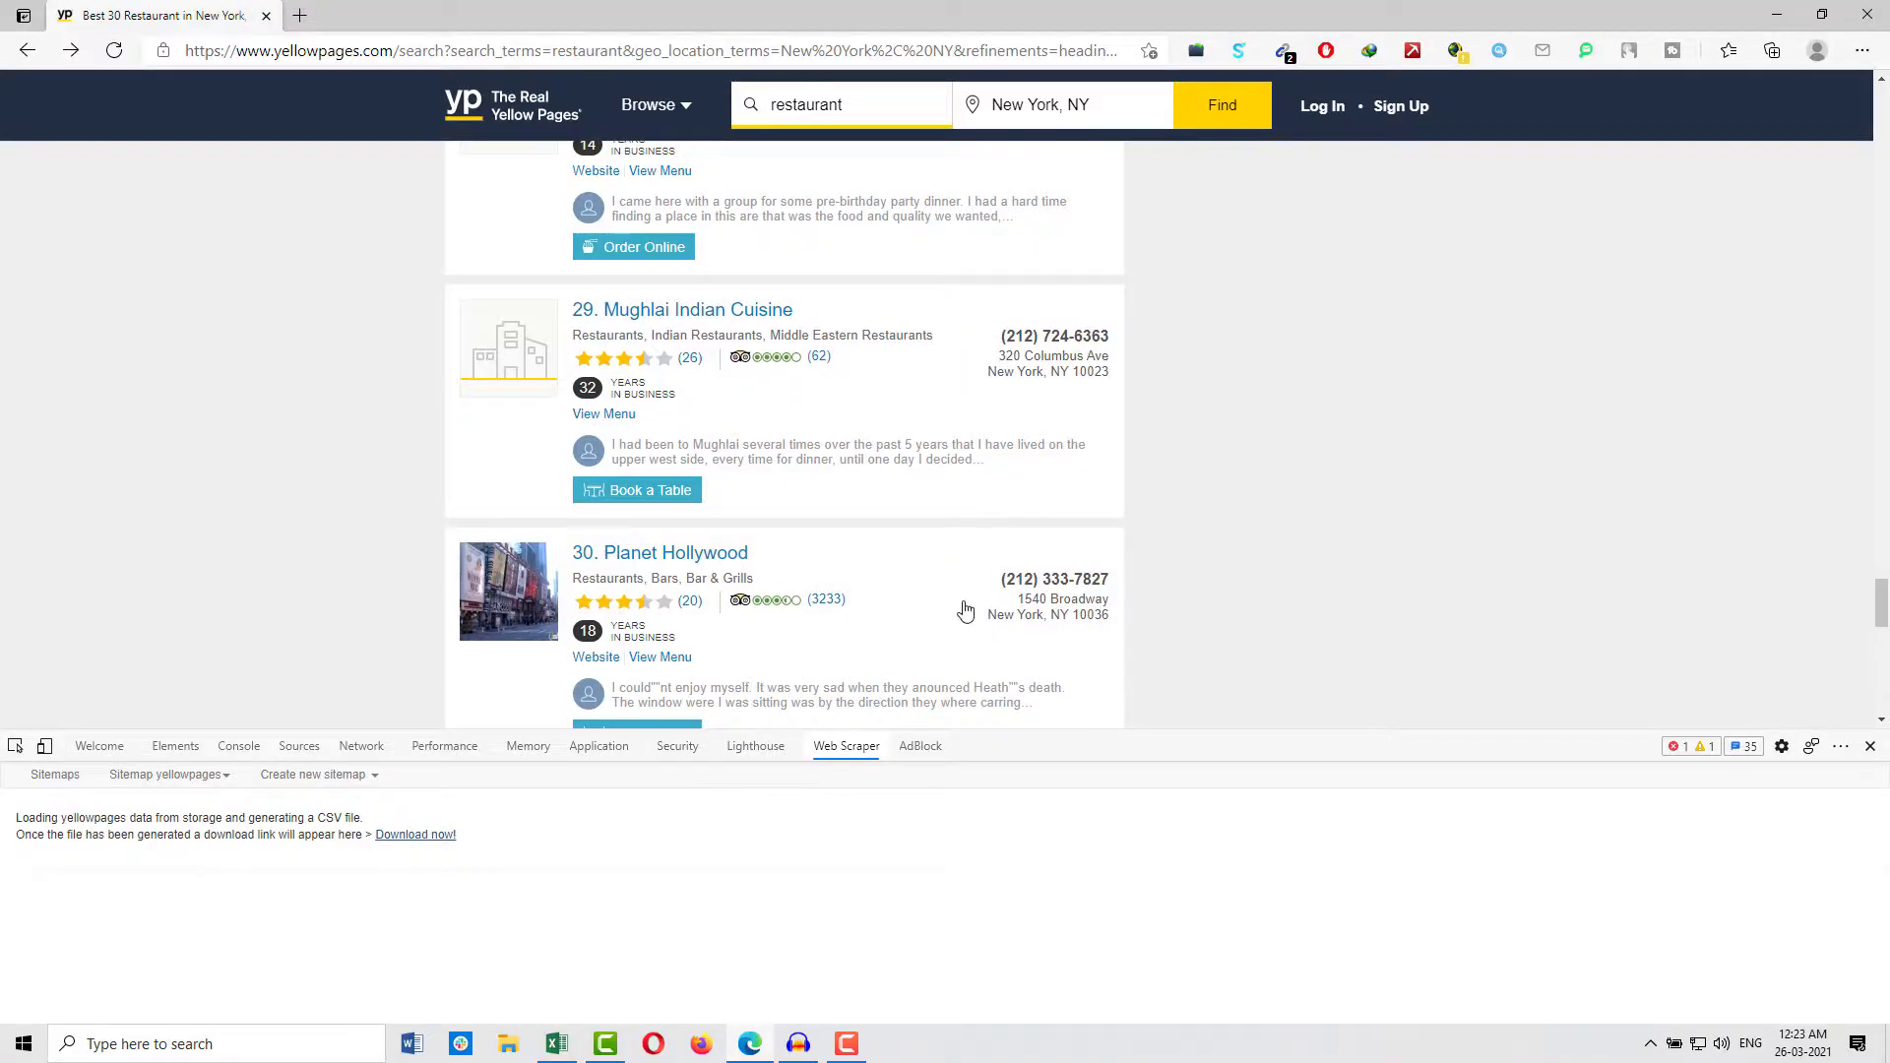
scroll(990, 614, down, 5)
scroll(989, 614, up, 3)
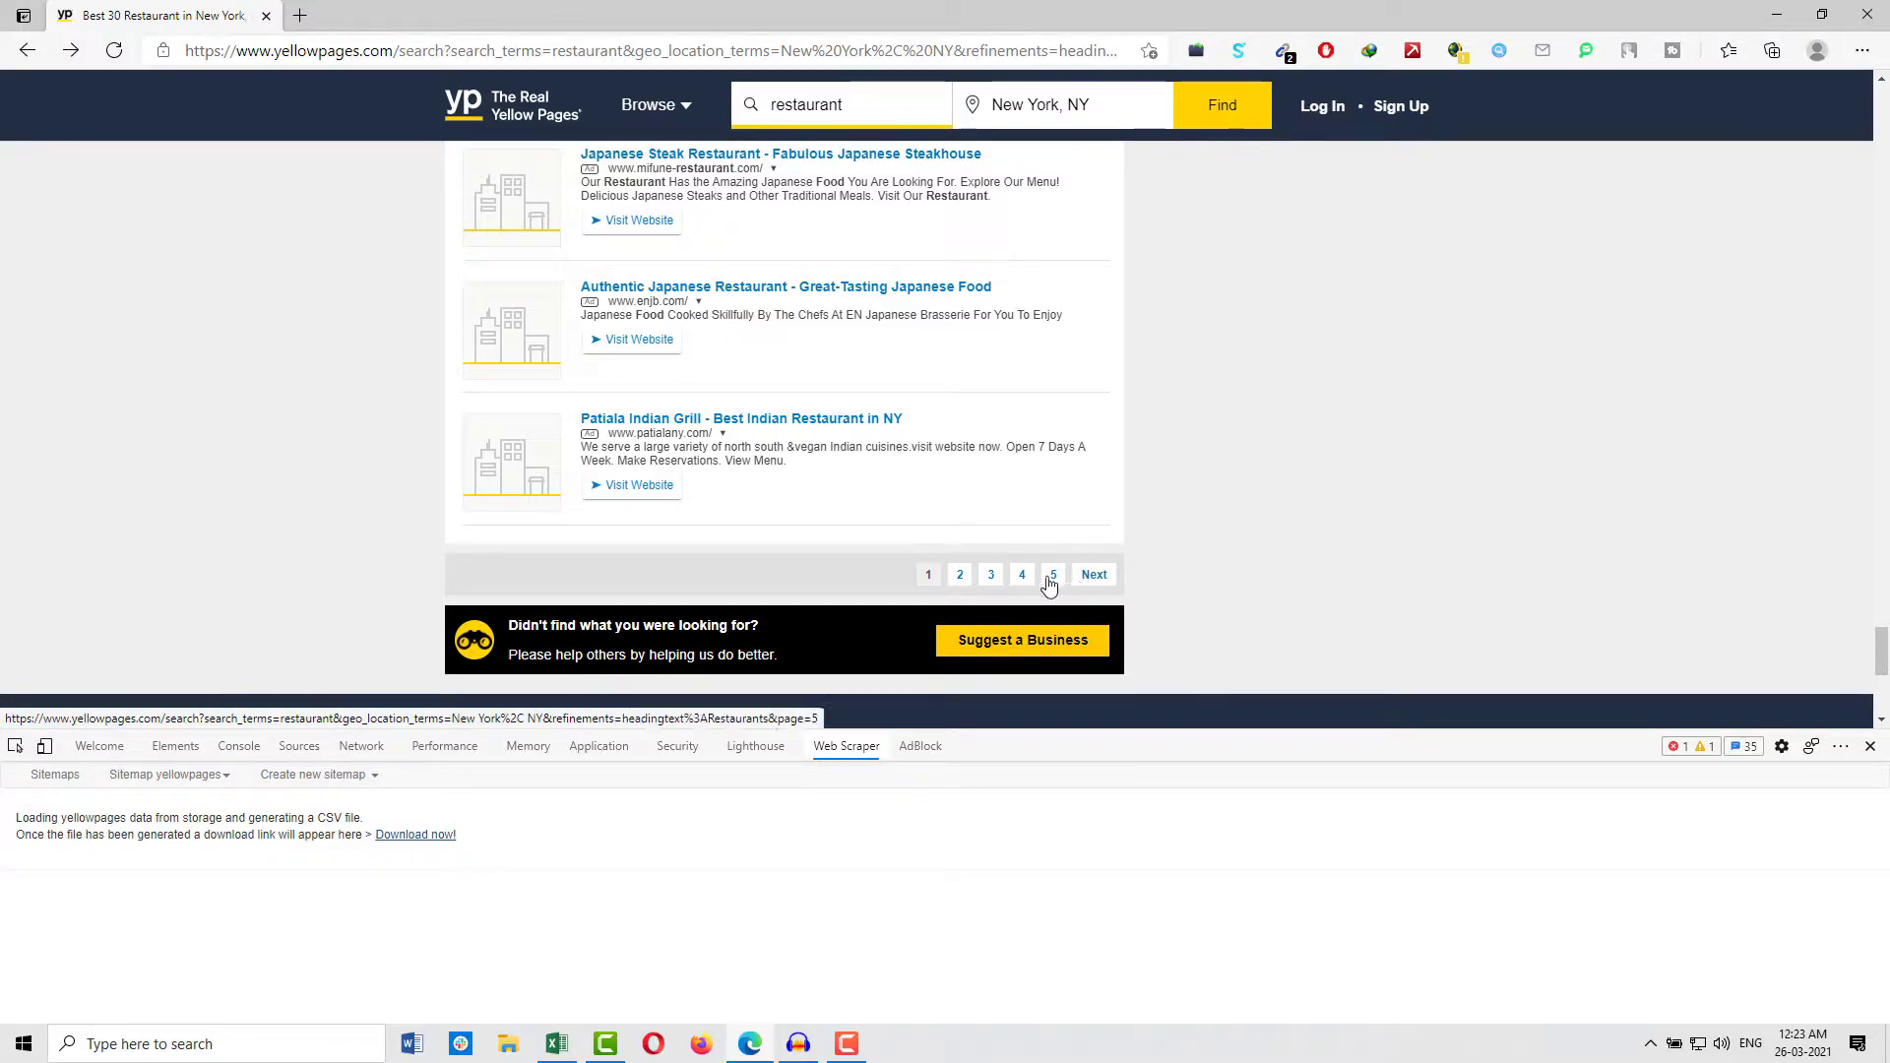
drag(809, 50, 1325, 56)
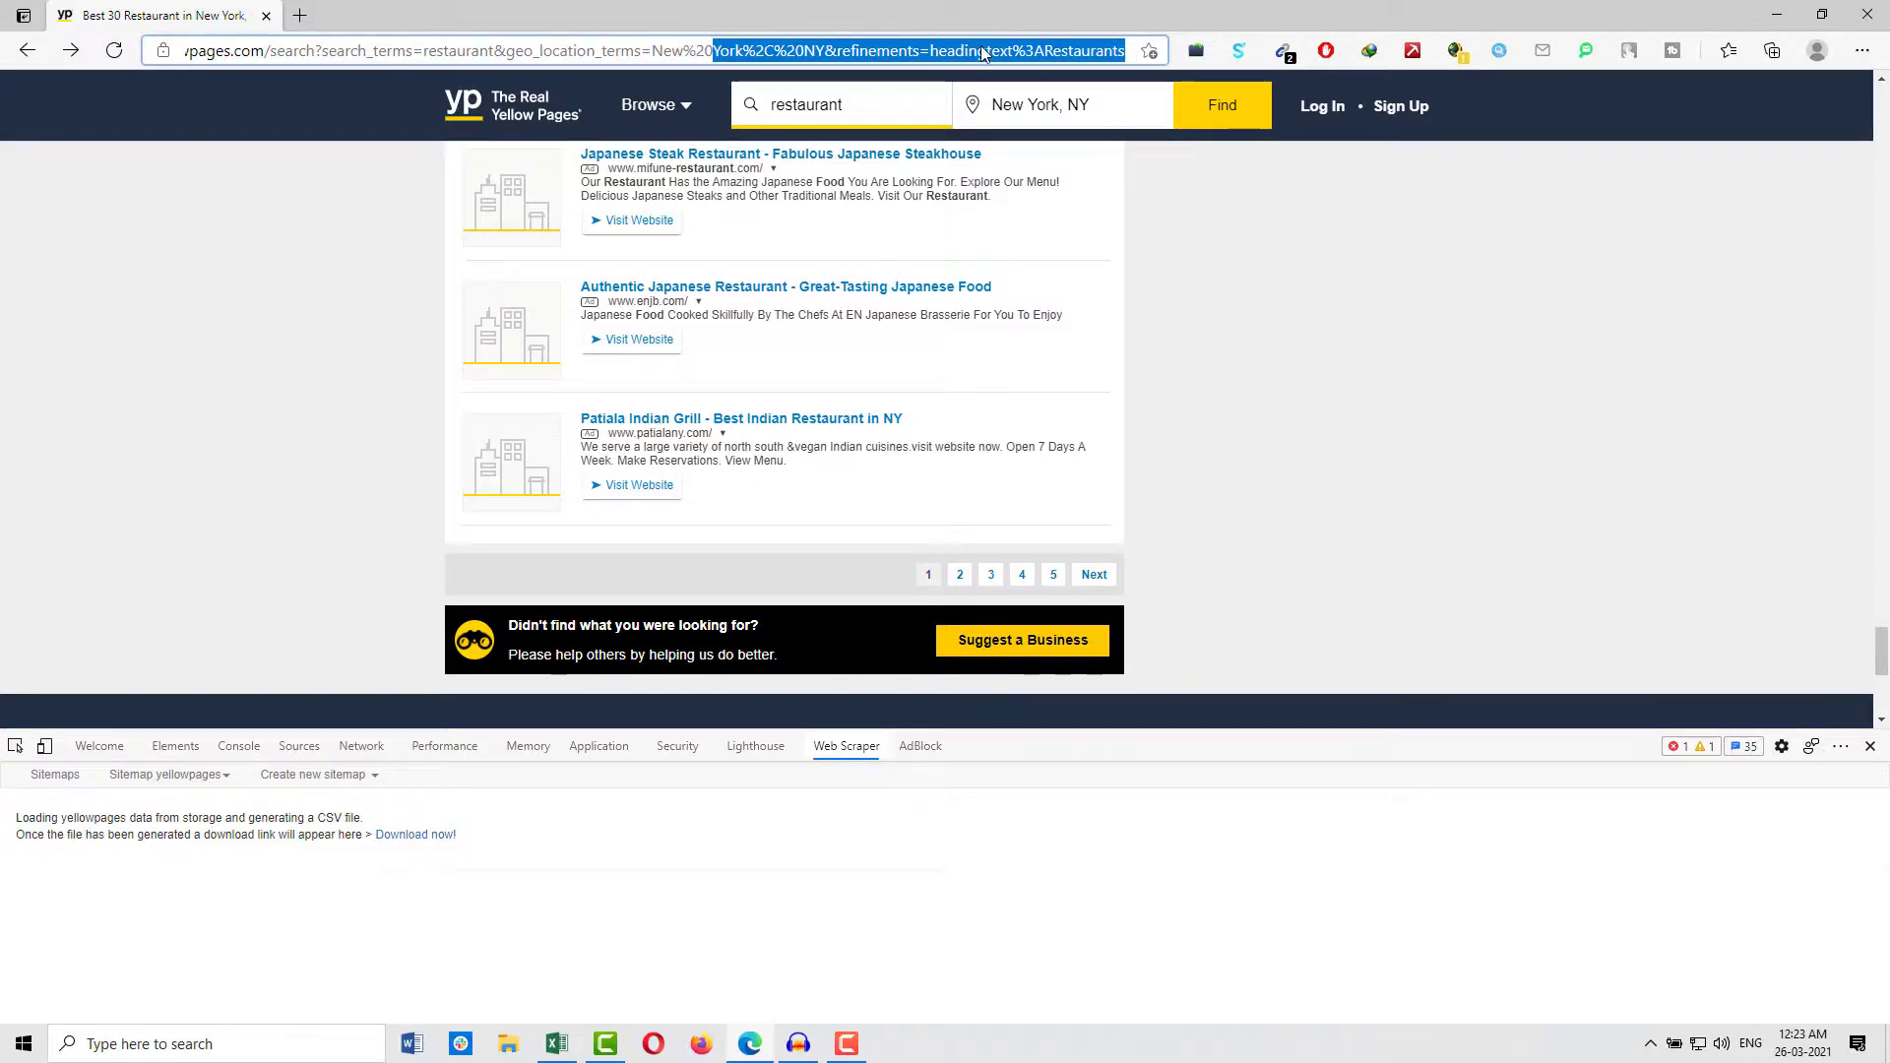
click(581, 55)
key(Return)
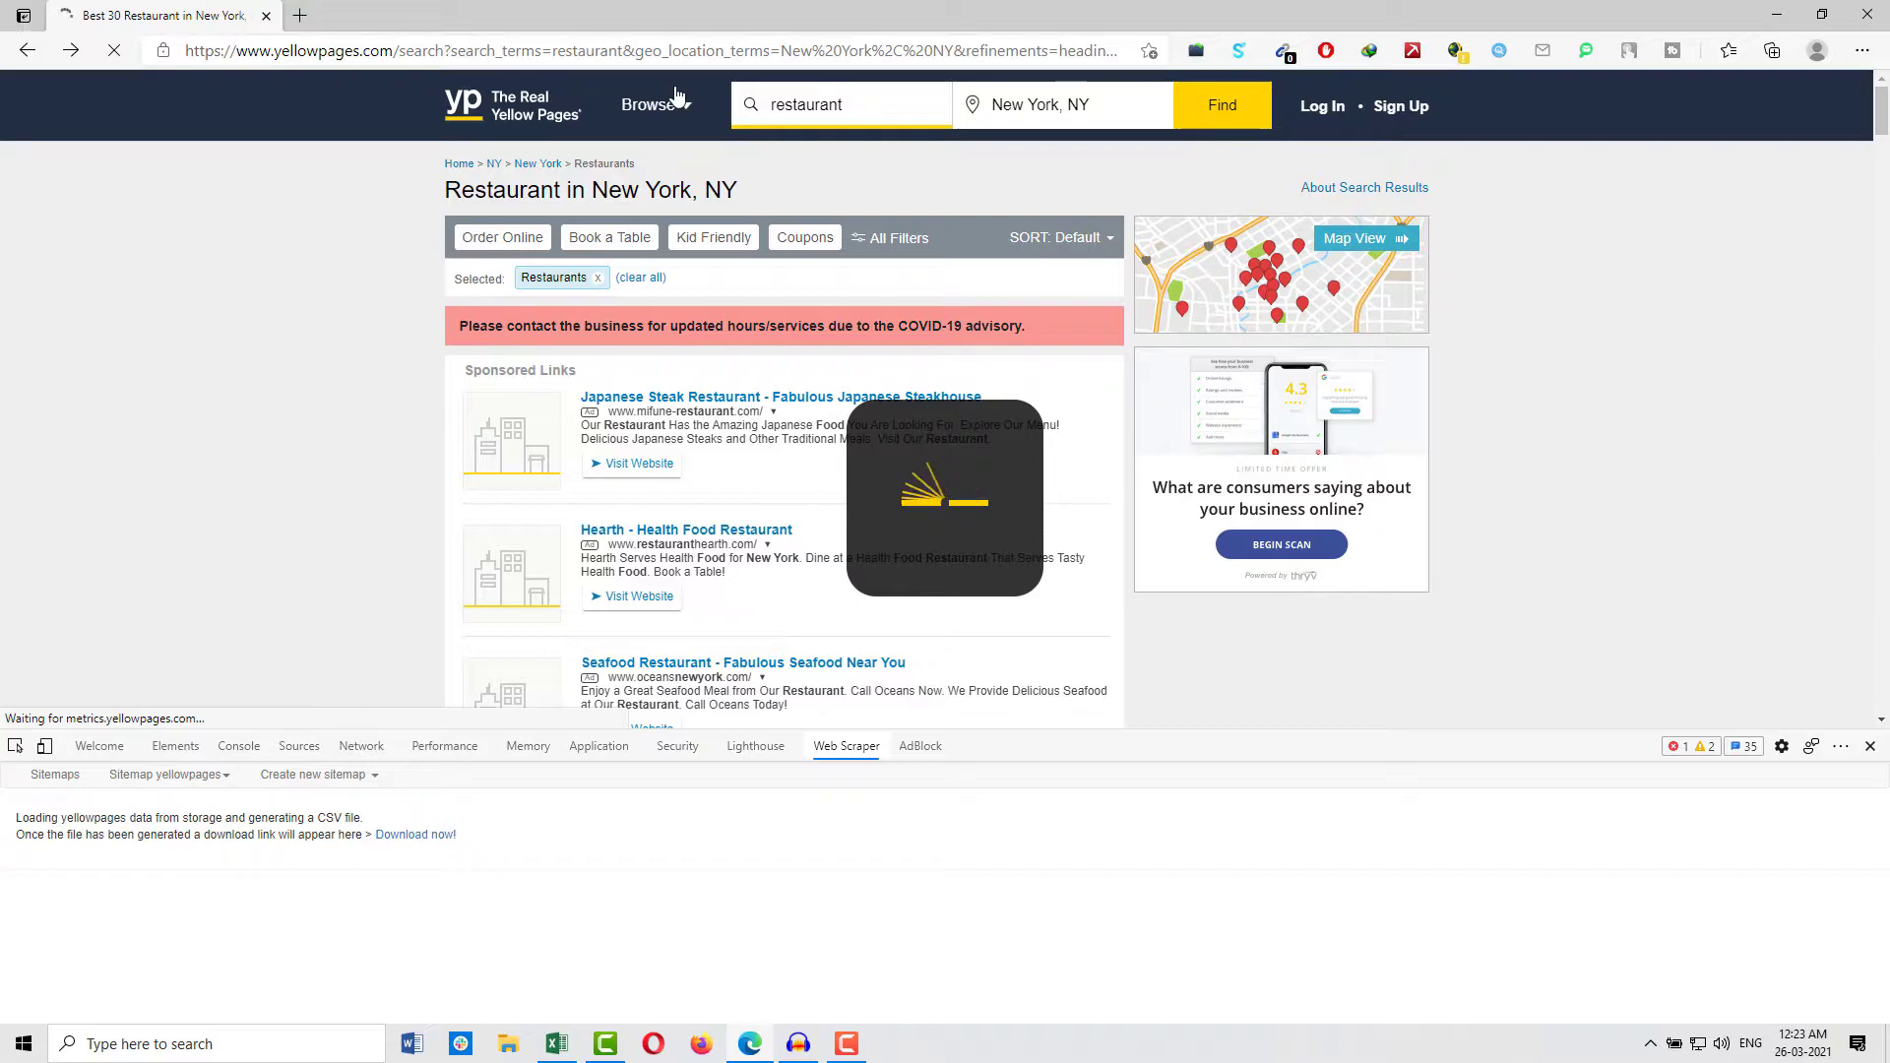
click(599, 50)
drag(782, 50, 1319, 54)
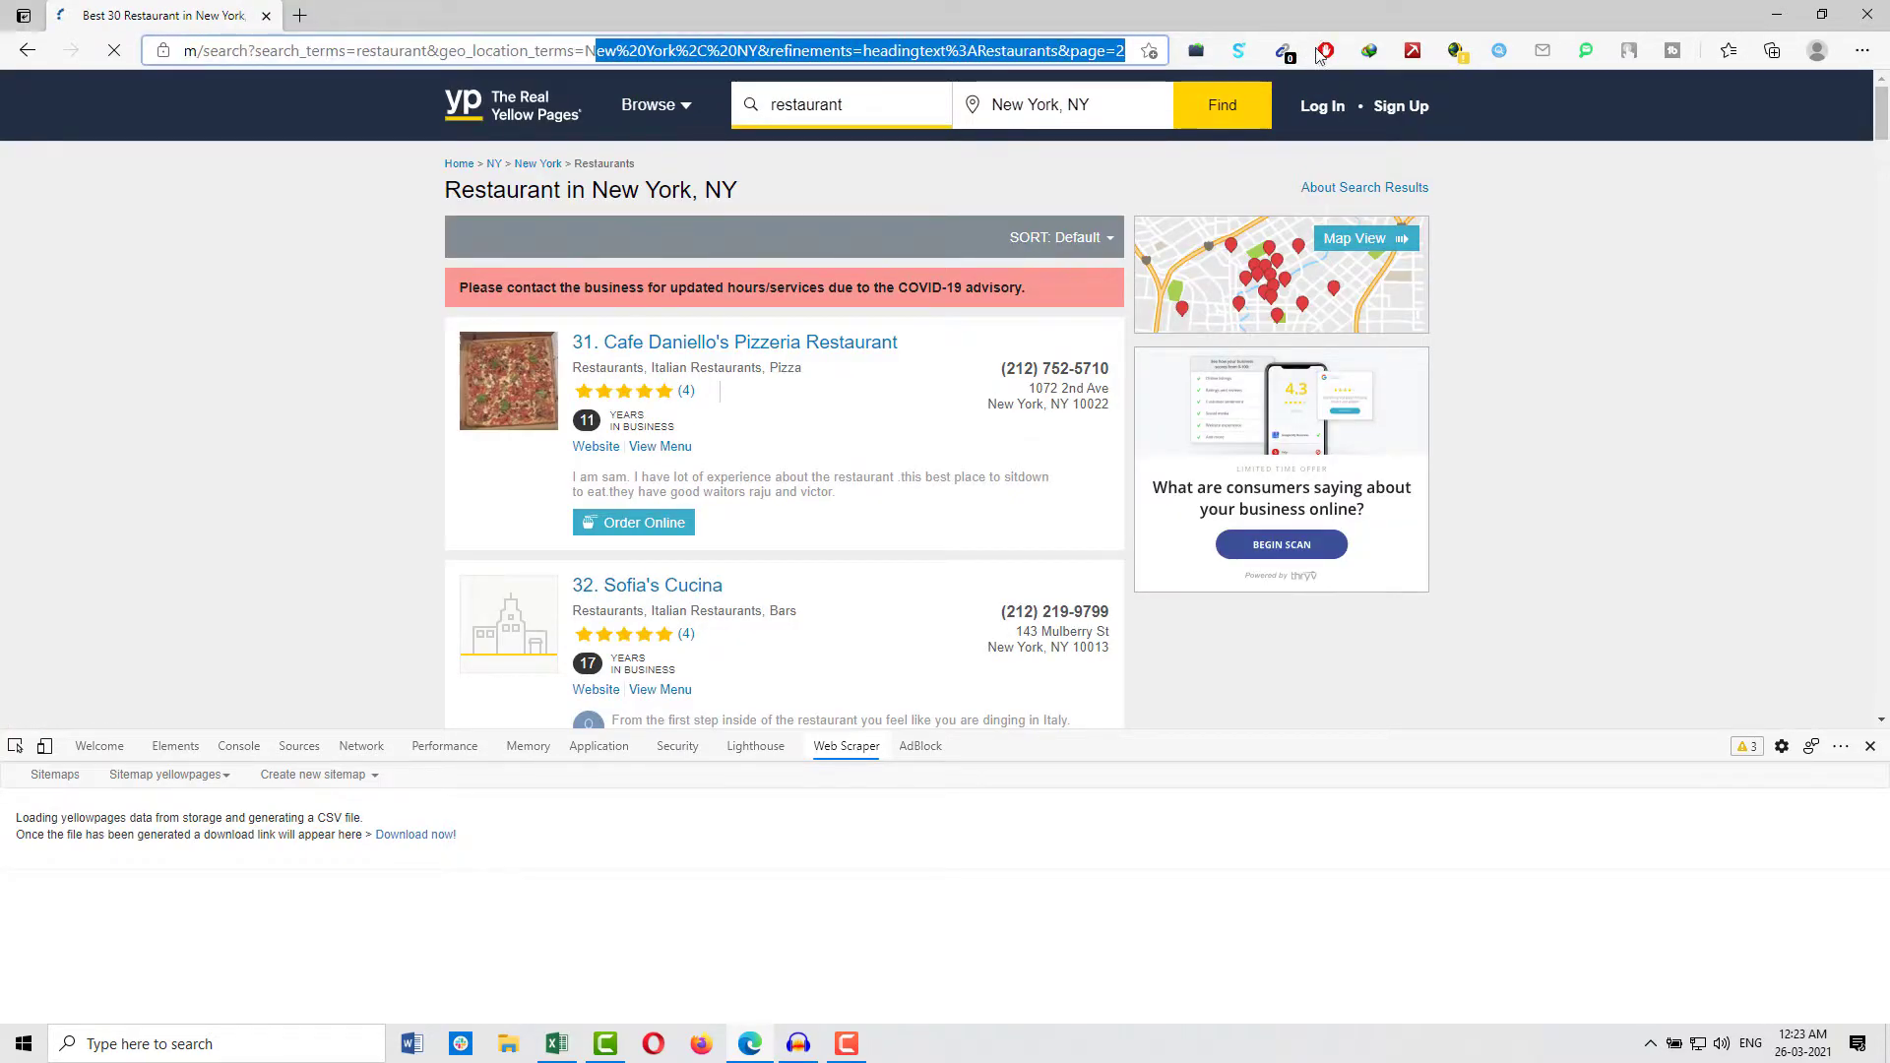
Change the page number in the results URL to 7, load that page and go to its end.
double_click(1120, 50)
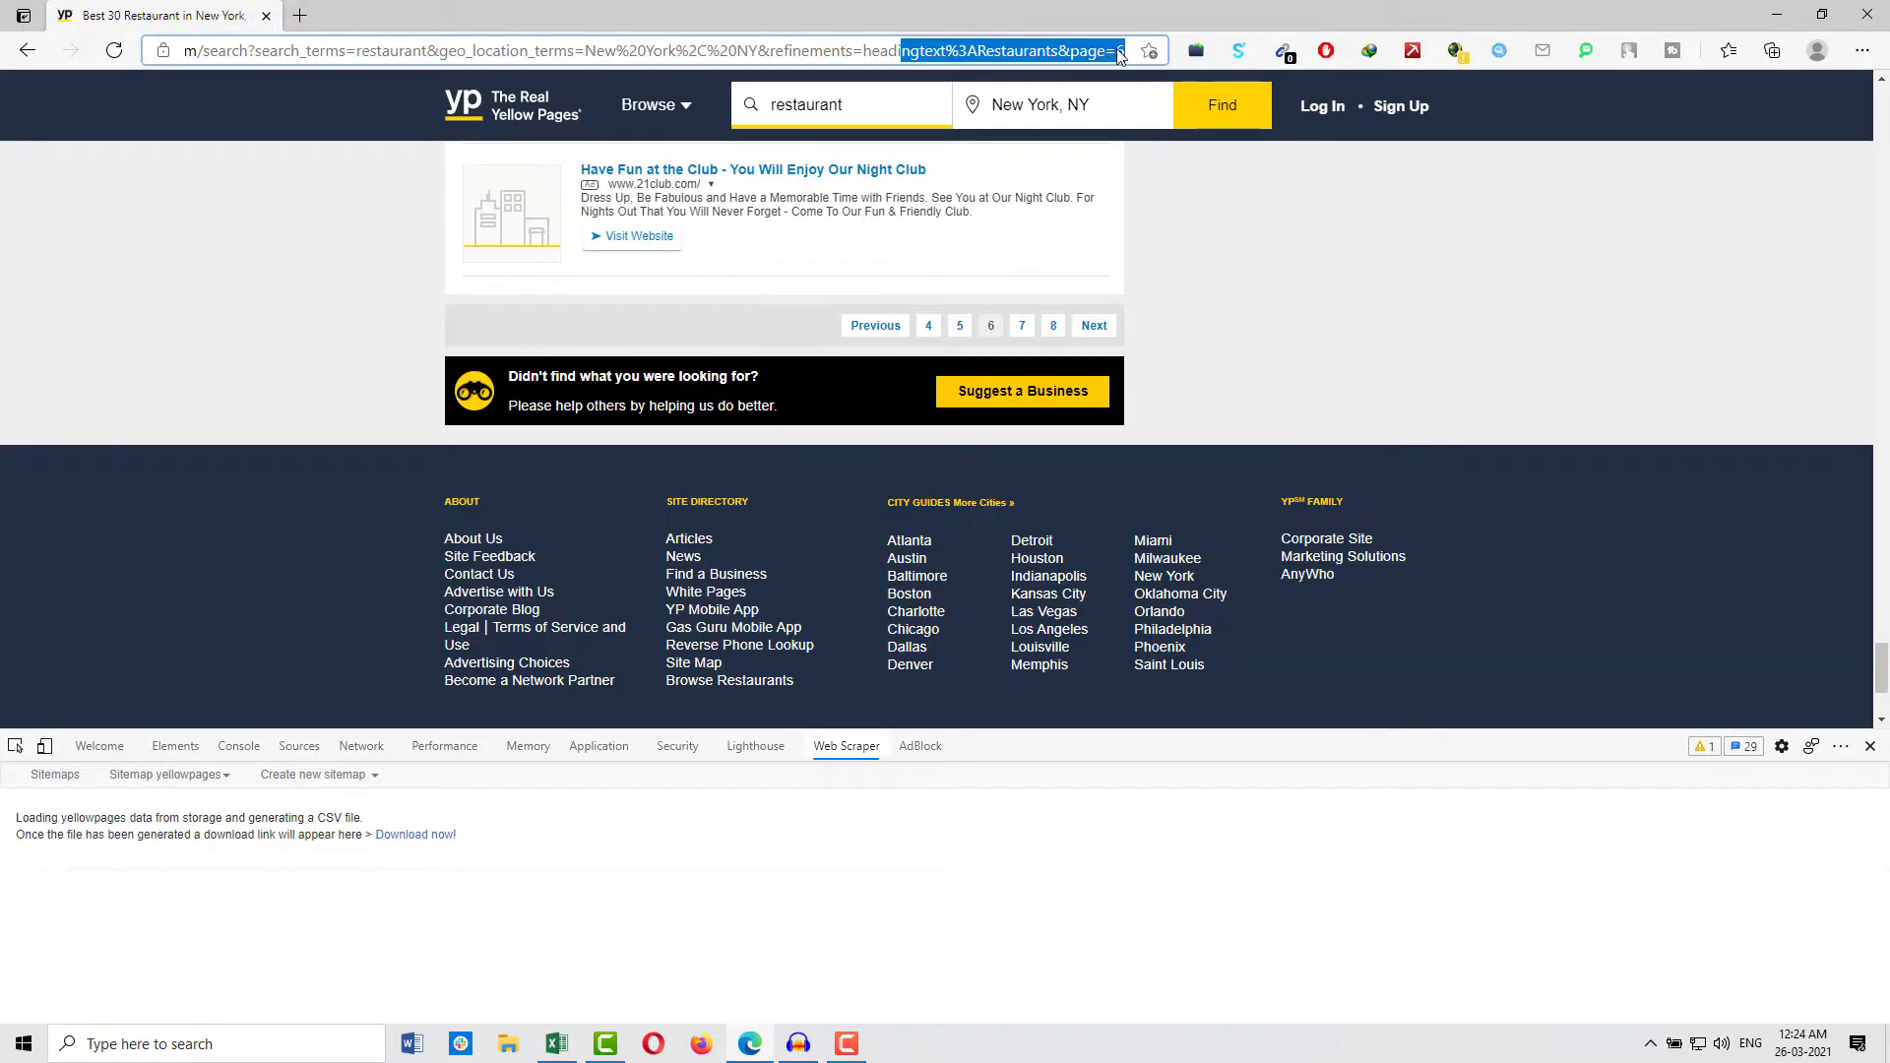
drag(1116, 53, 1154, 54)
text(7)
key(Return)
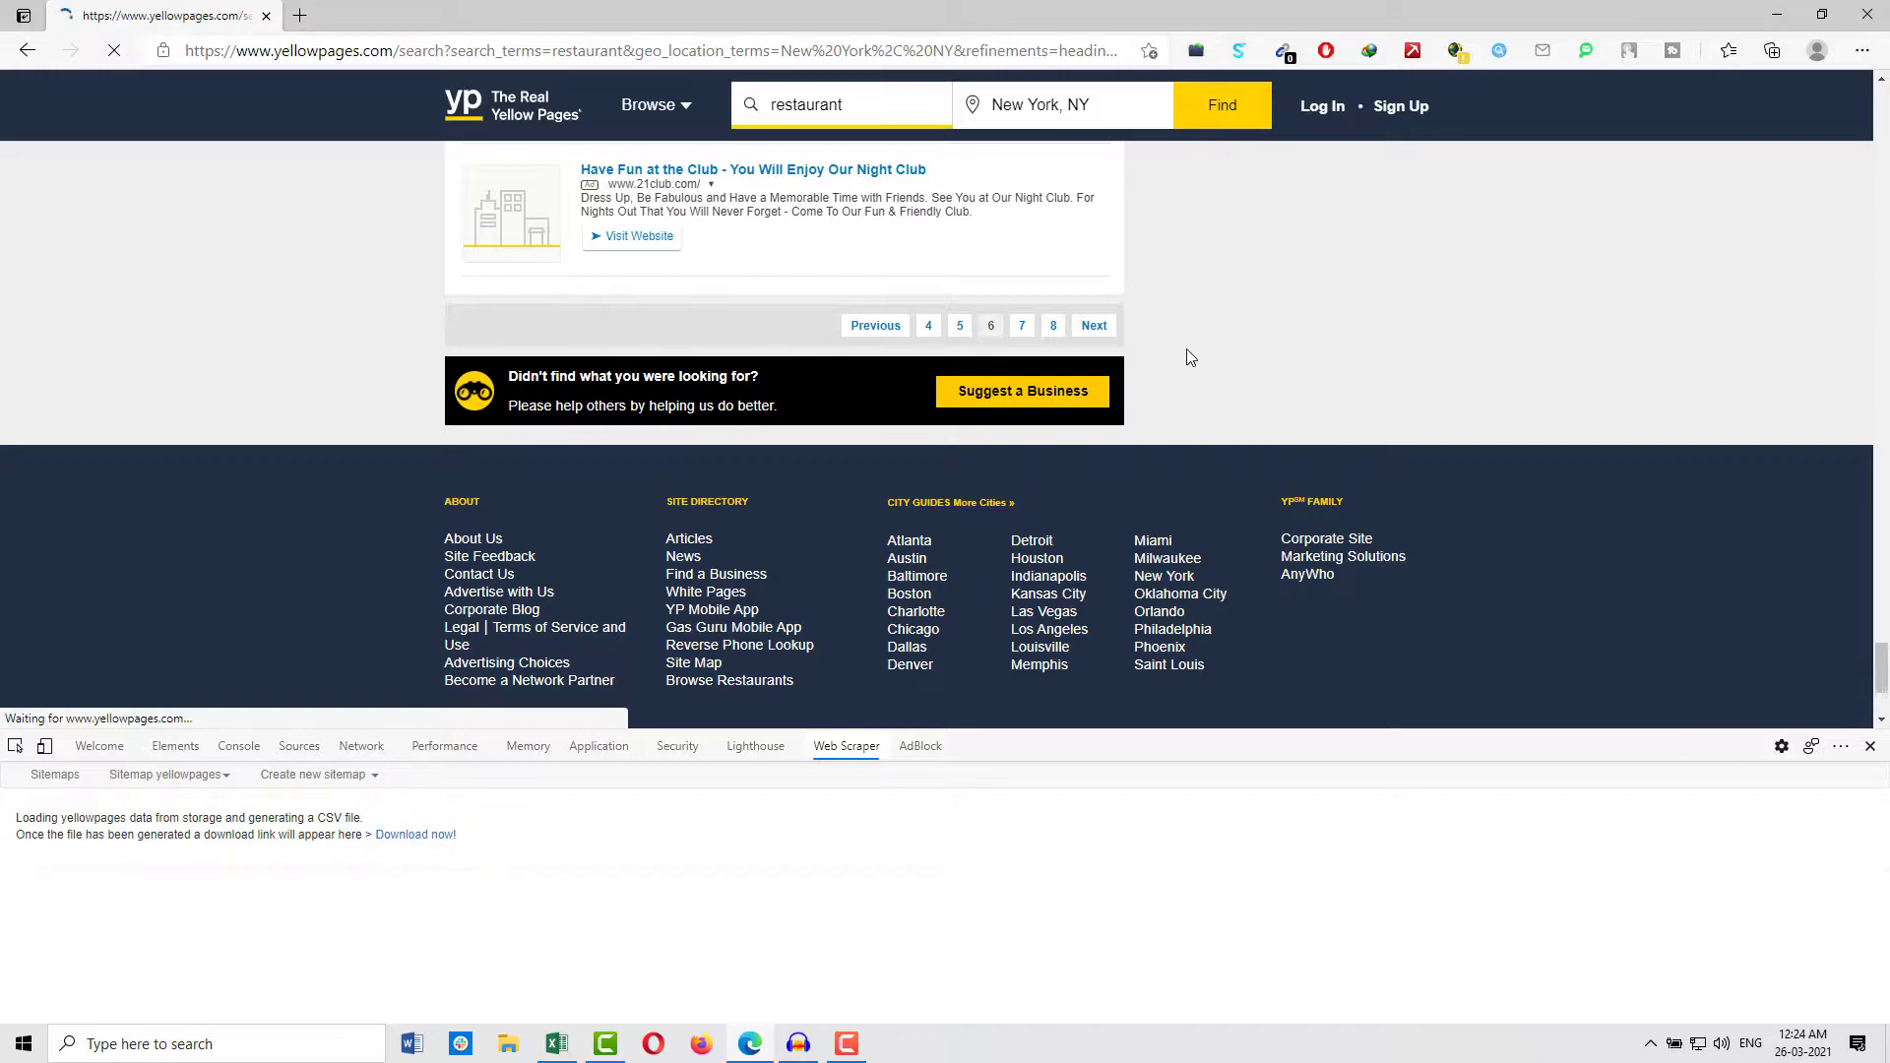
key(End)
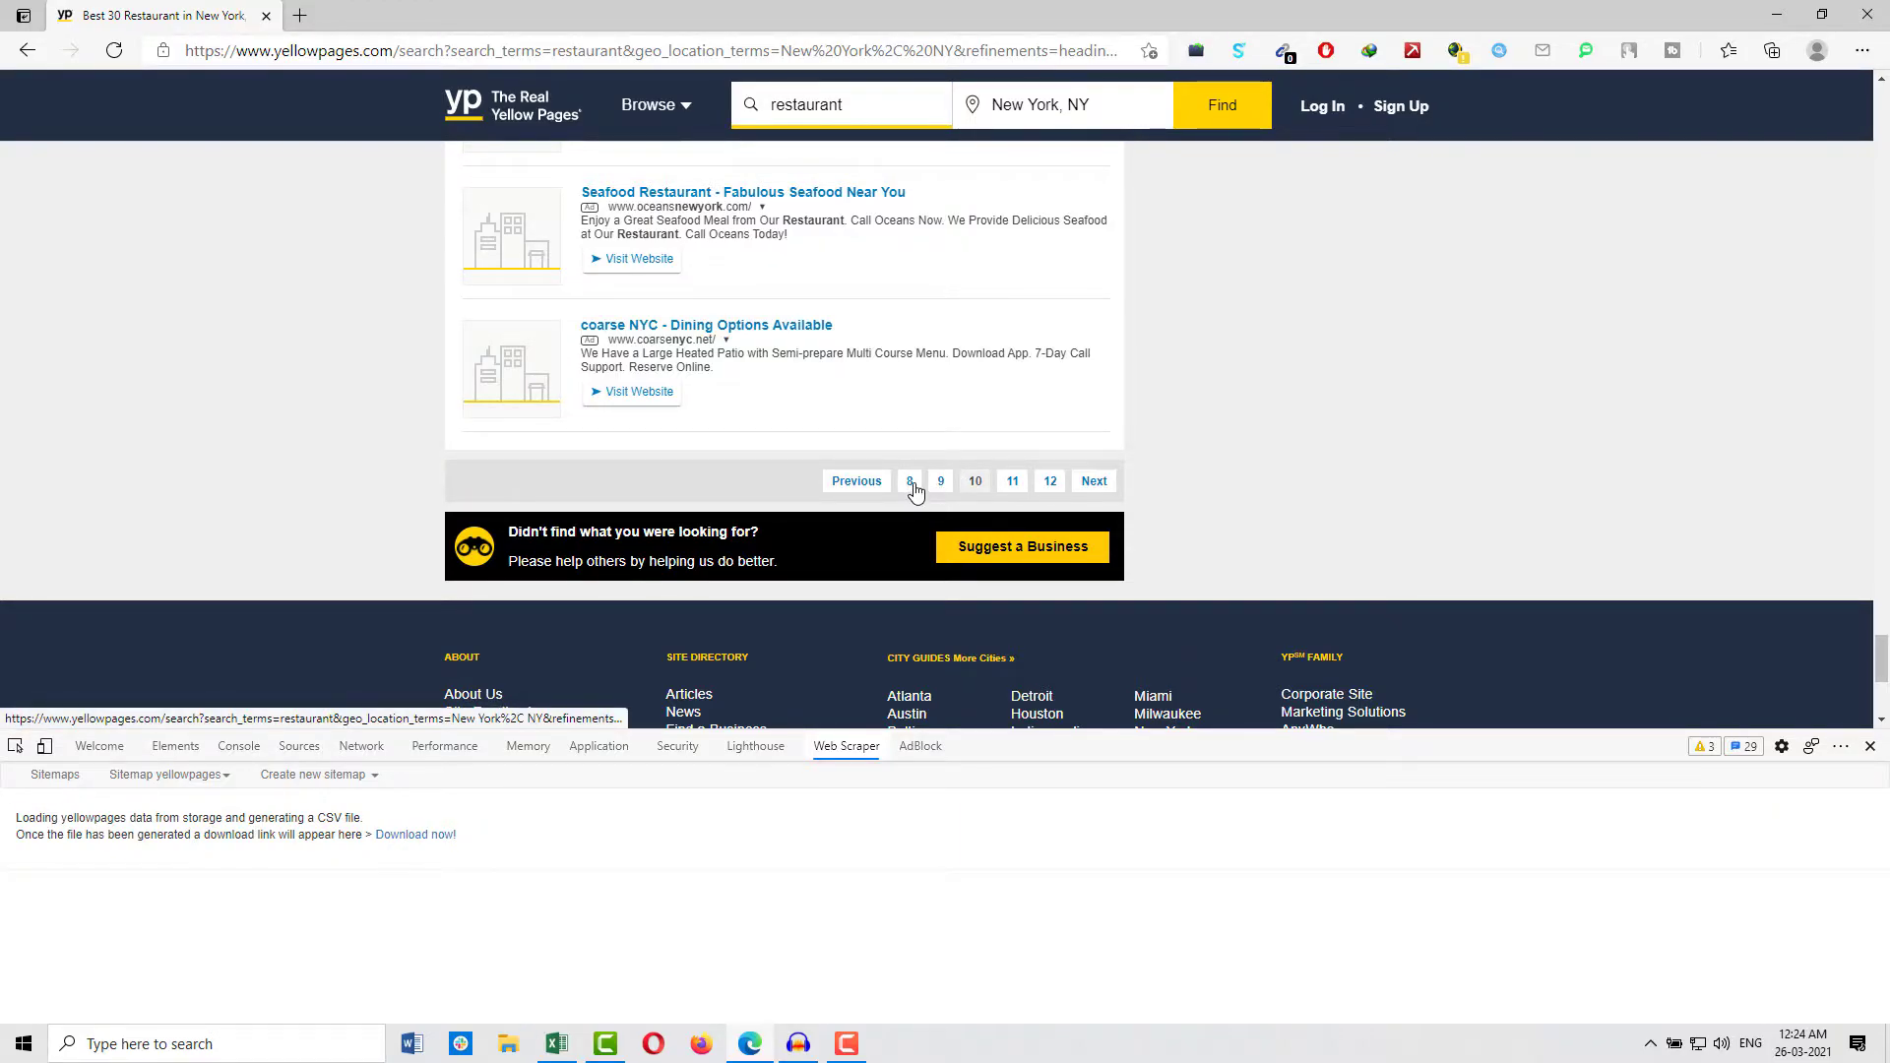
Open page 8 of the restaurant results and copy its full URL.
click(912, 482)
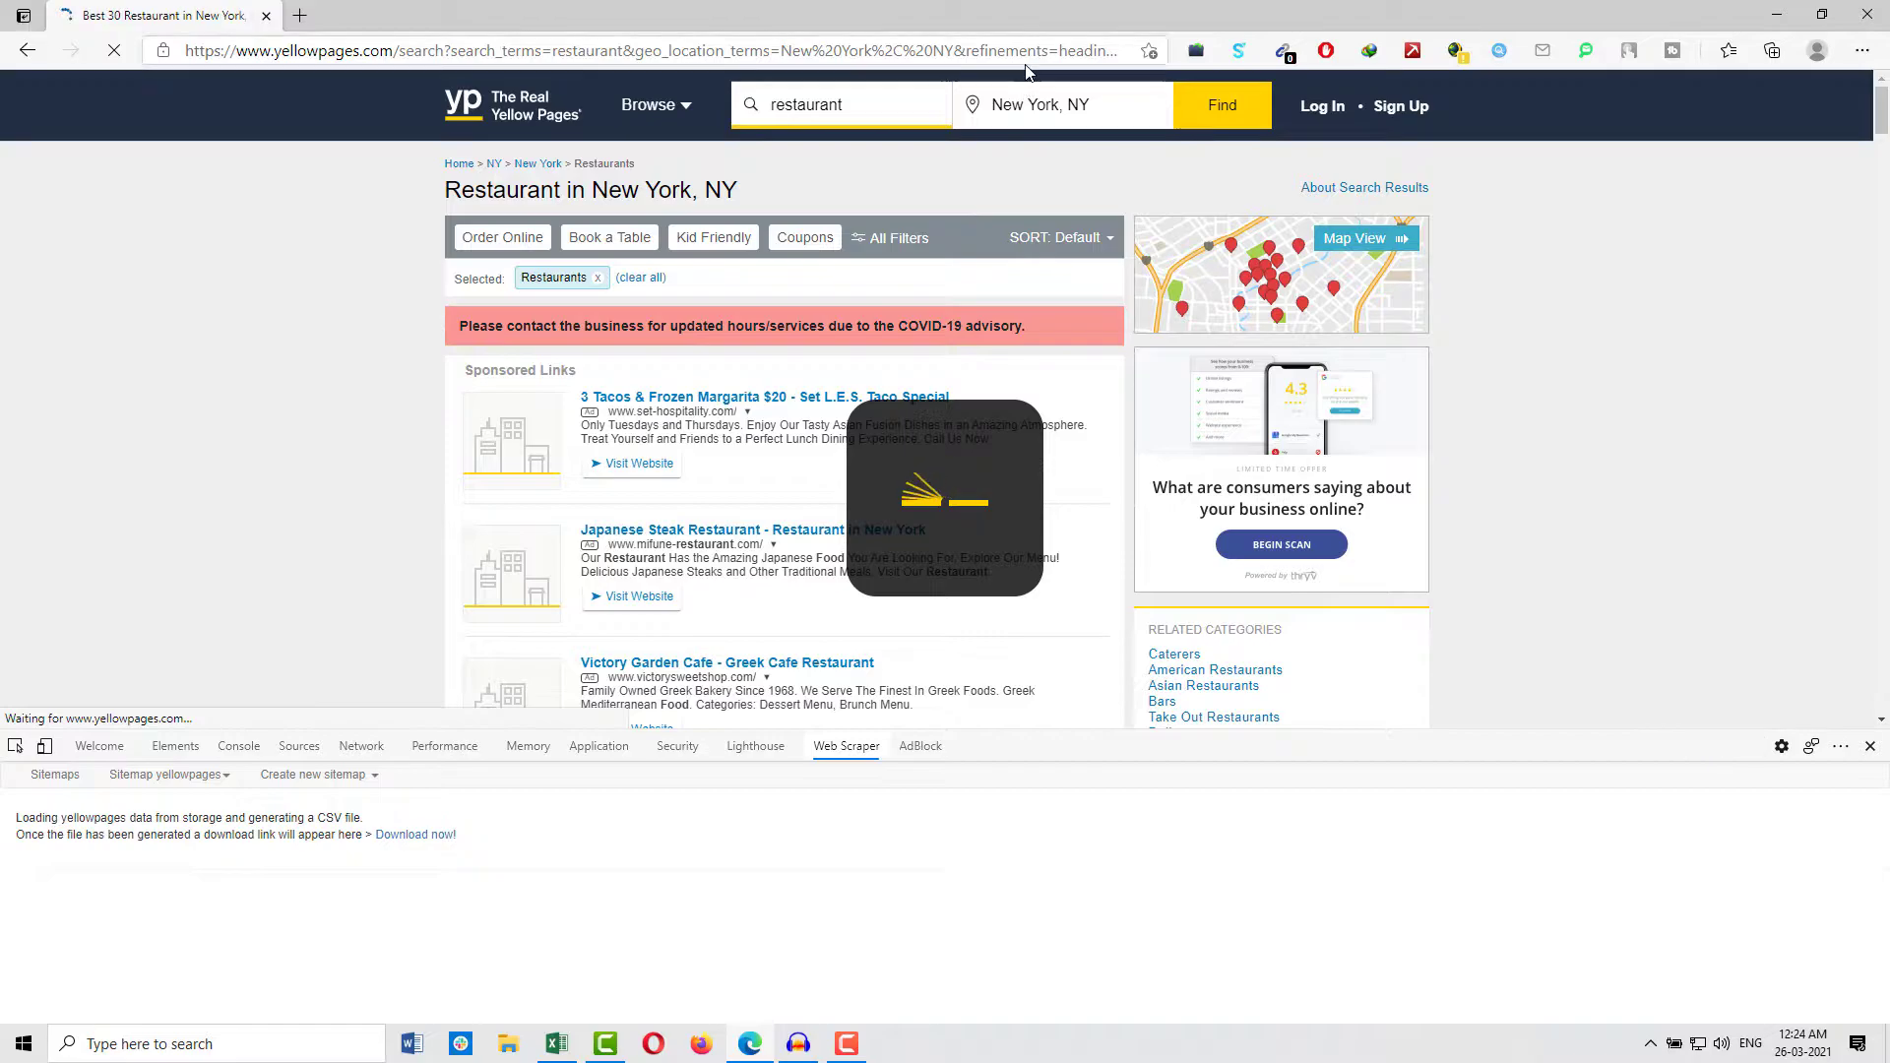
drag(1036, 54, 1153, 54)
click(1088, 57)
double_click(1088, 58)
triple_click(1083, 59)
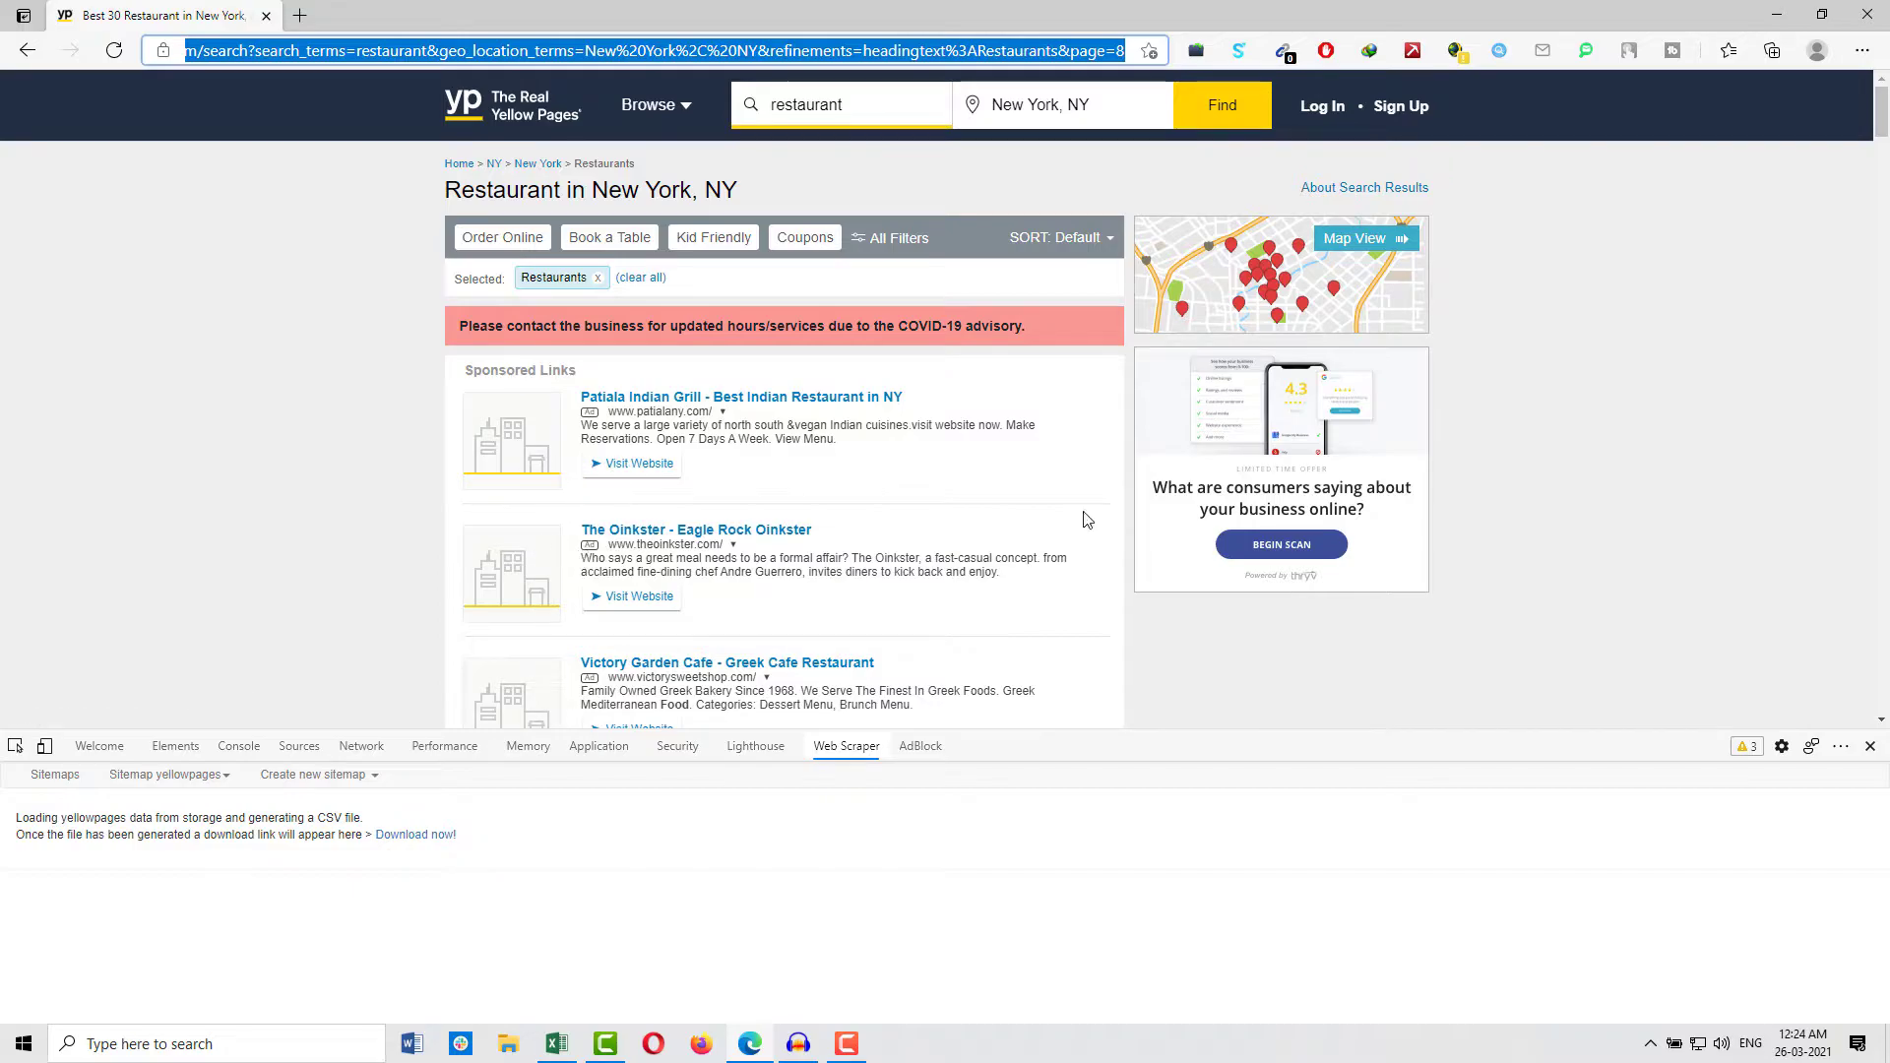
click(1855, 175)
scroll(923, 616, down, 15)
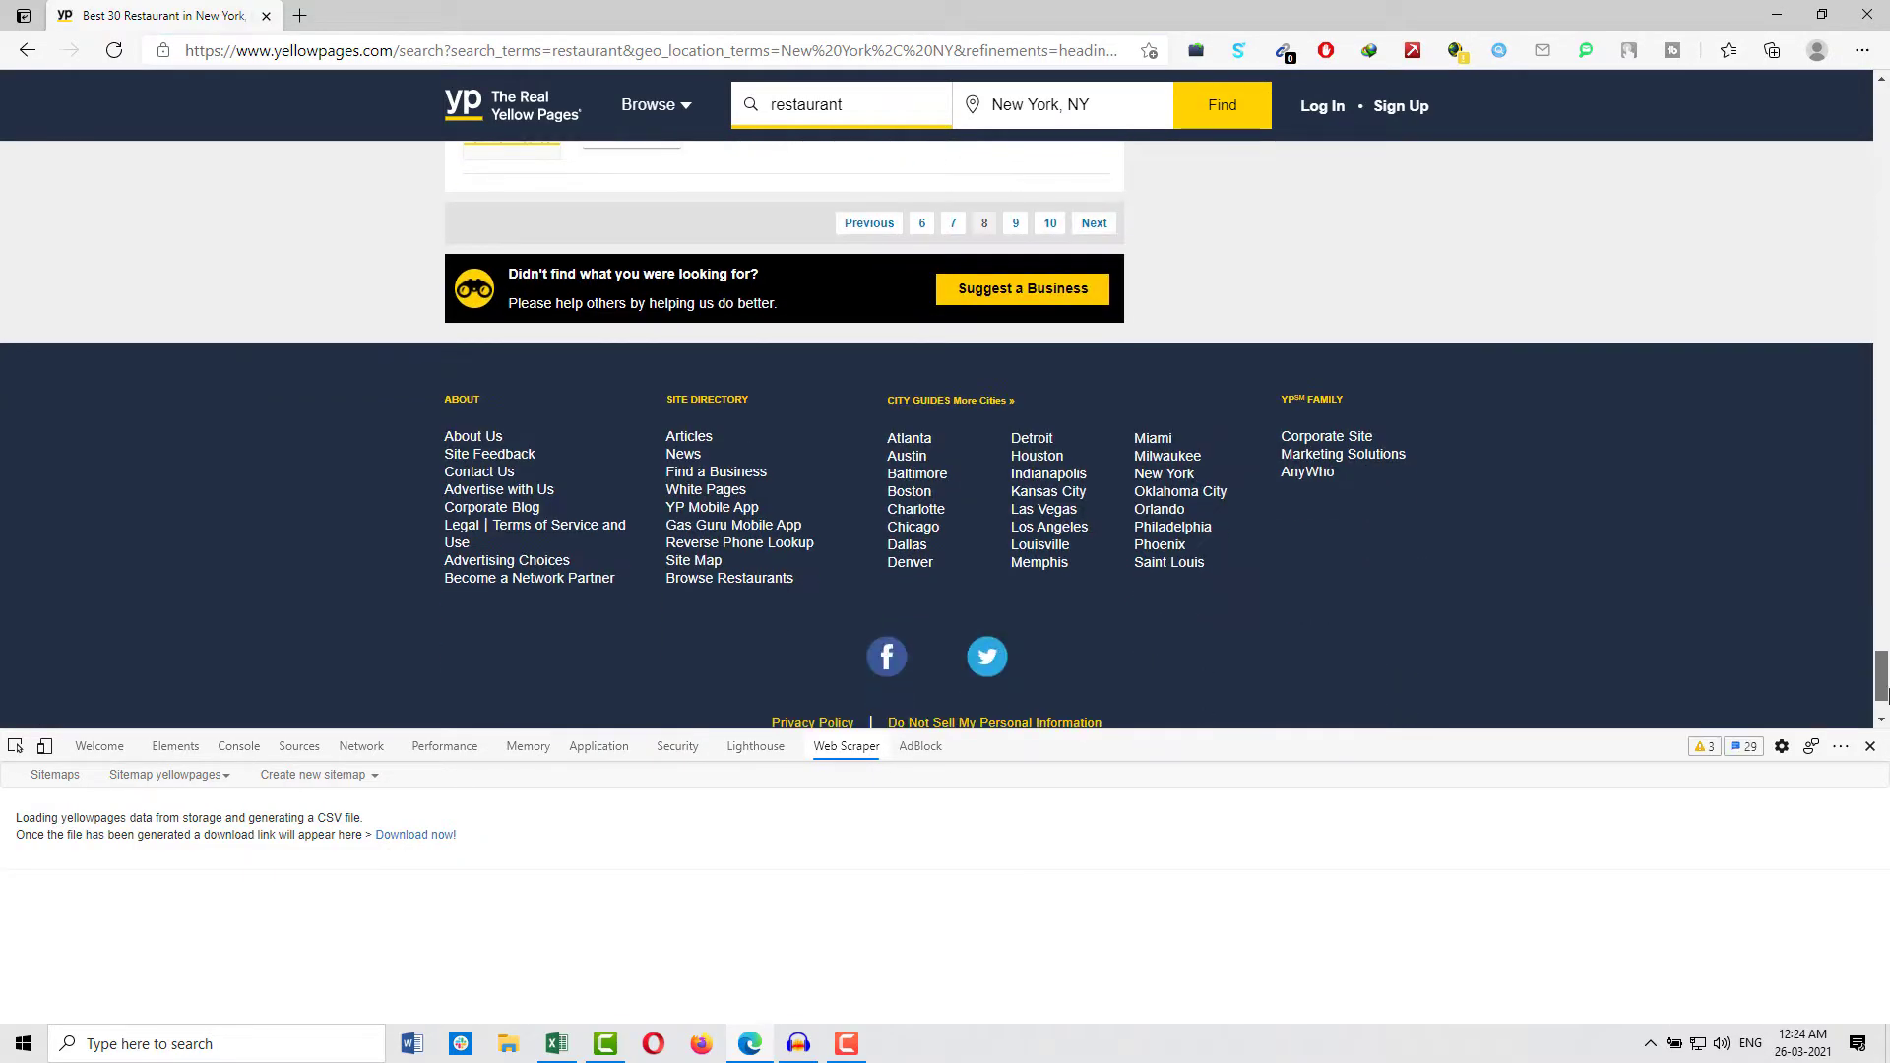
Replace the yellowpages sitemap's start URL with the copied page 8 URL and save the sitemap.
click(169, 774)
click(410, 891)
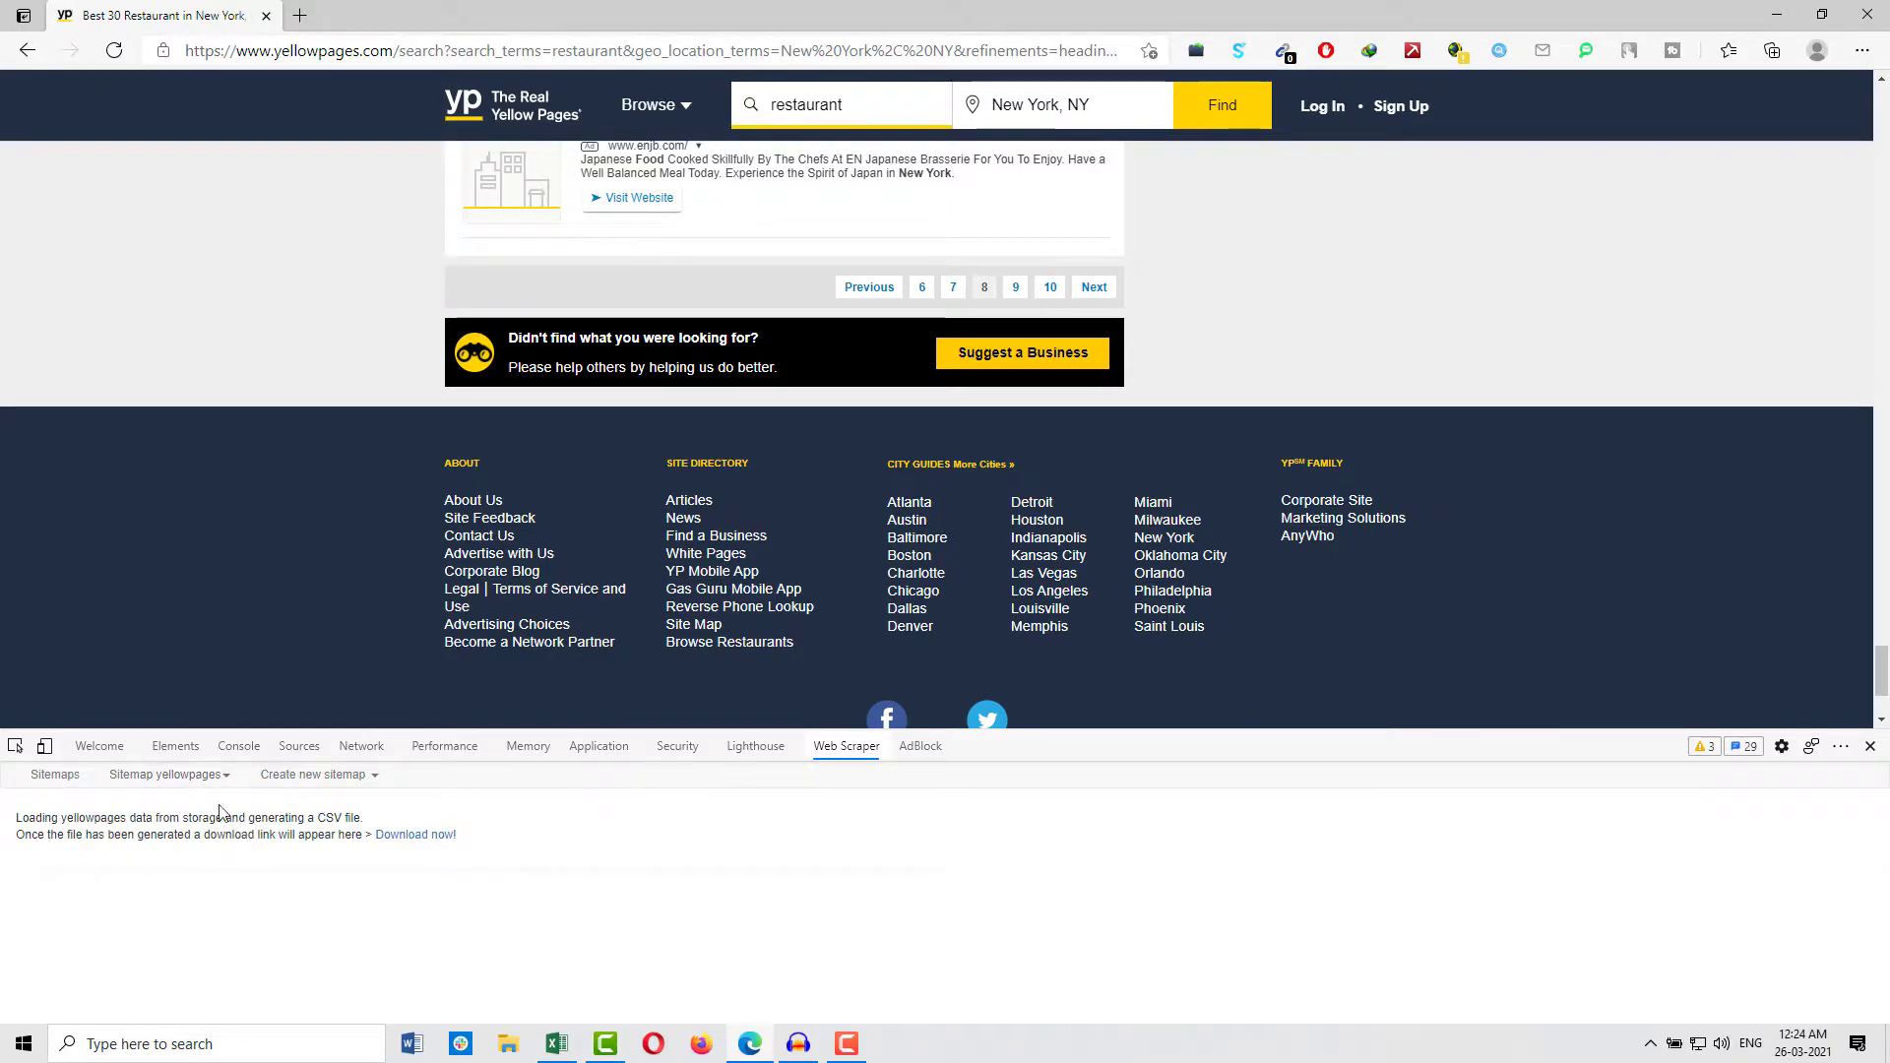
click(187, 784)
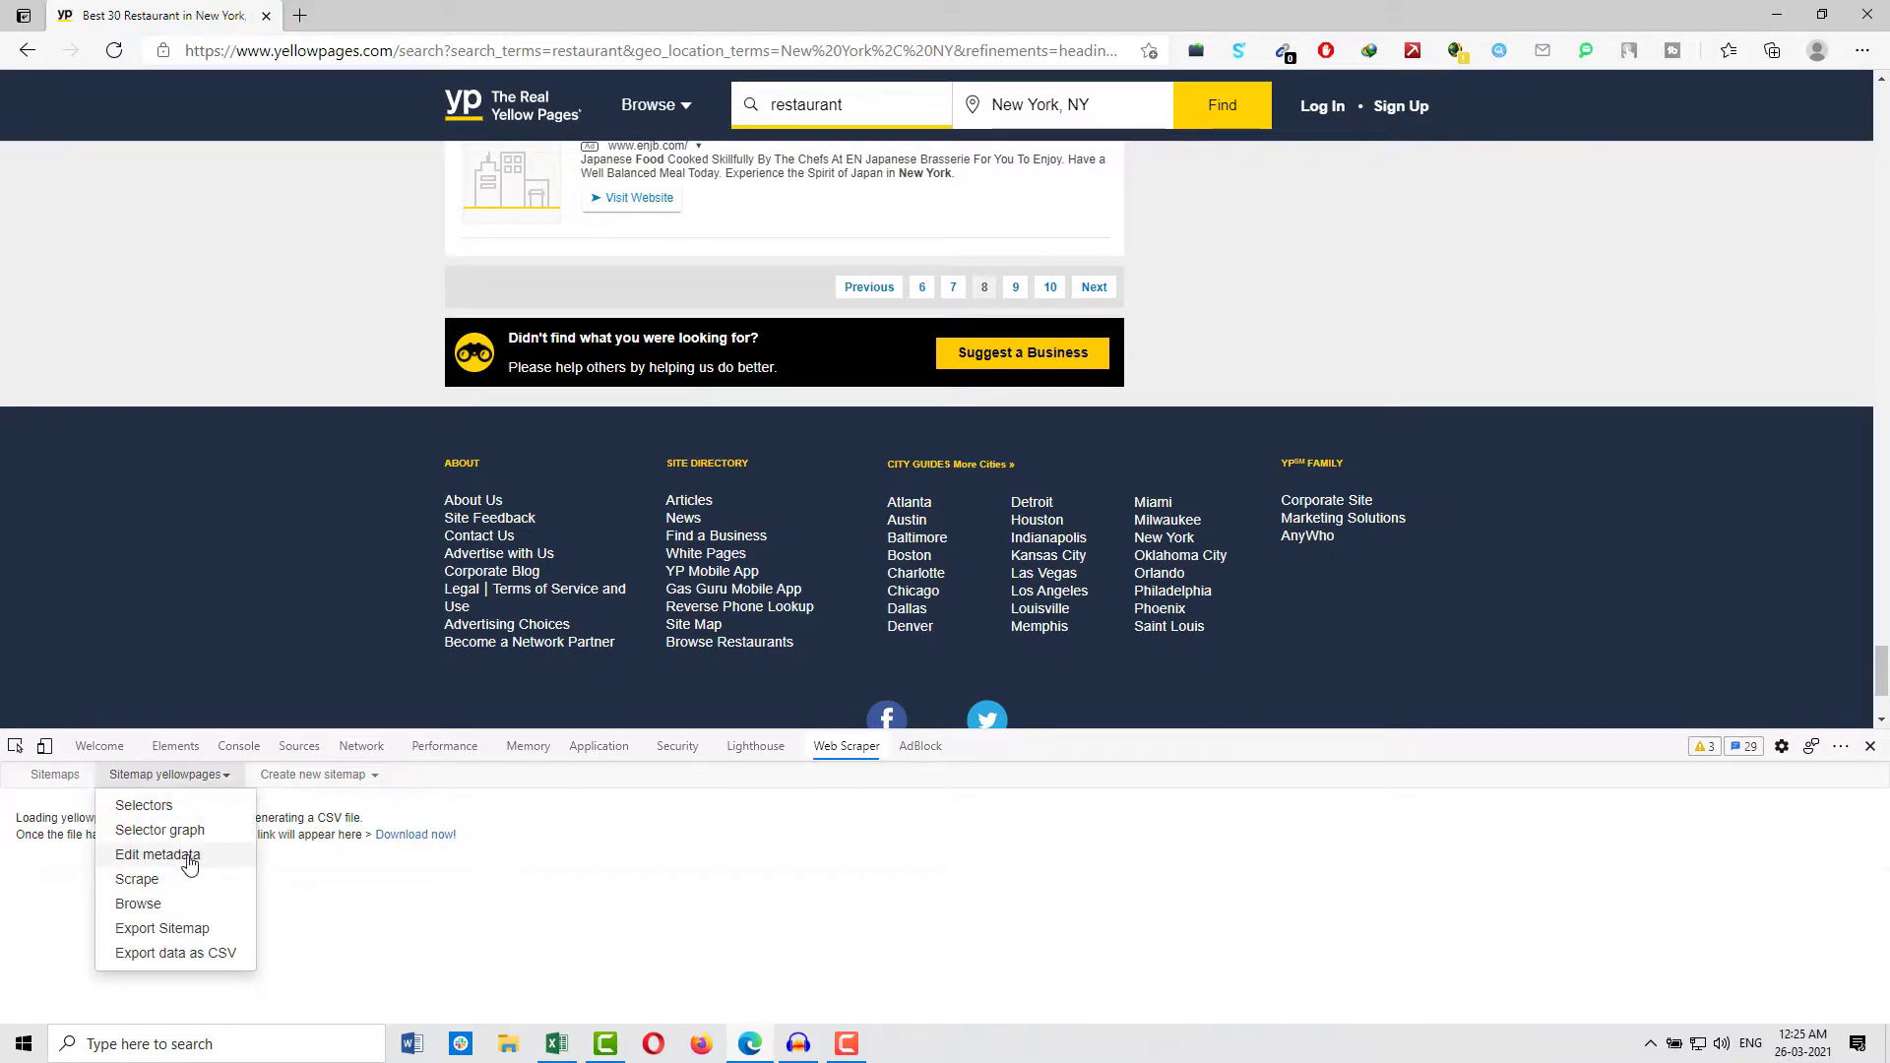
click(190, 859)
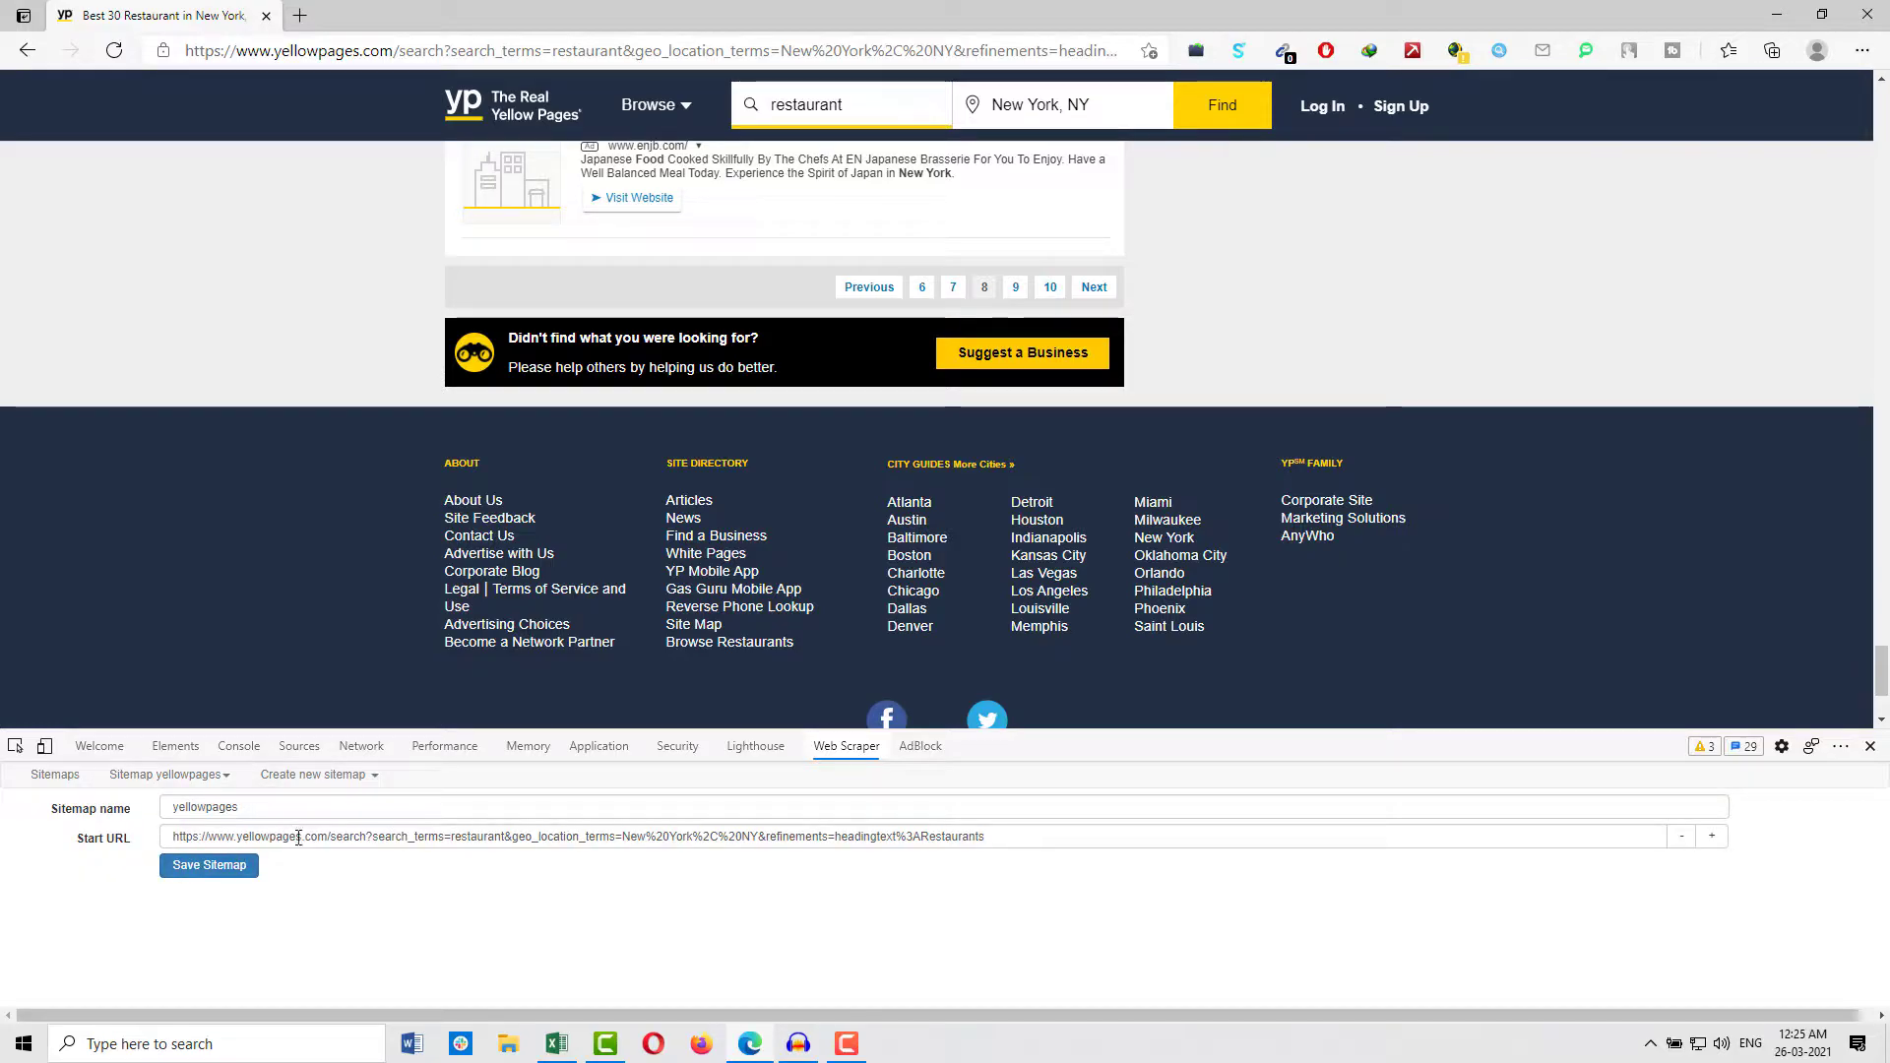
drag(1012, 836, 218, 843)
key(ctrl+v)
click(207, 864)
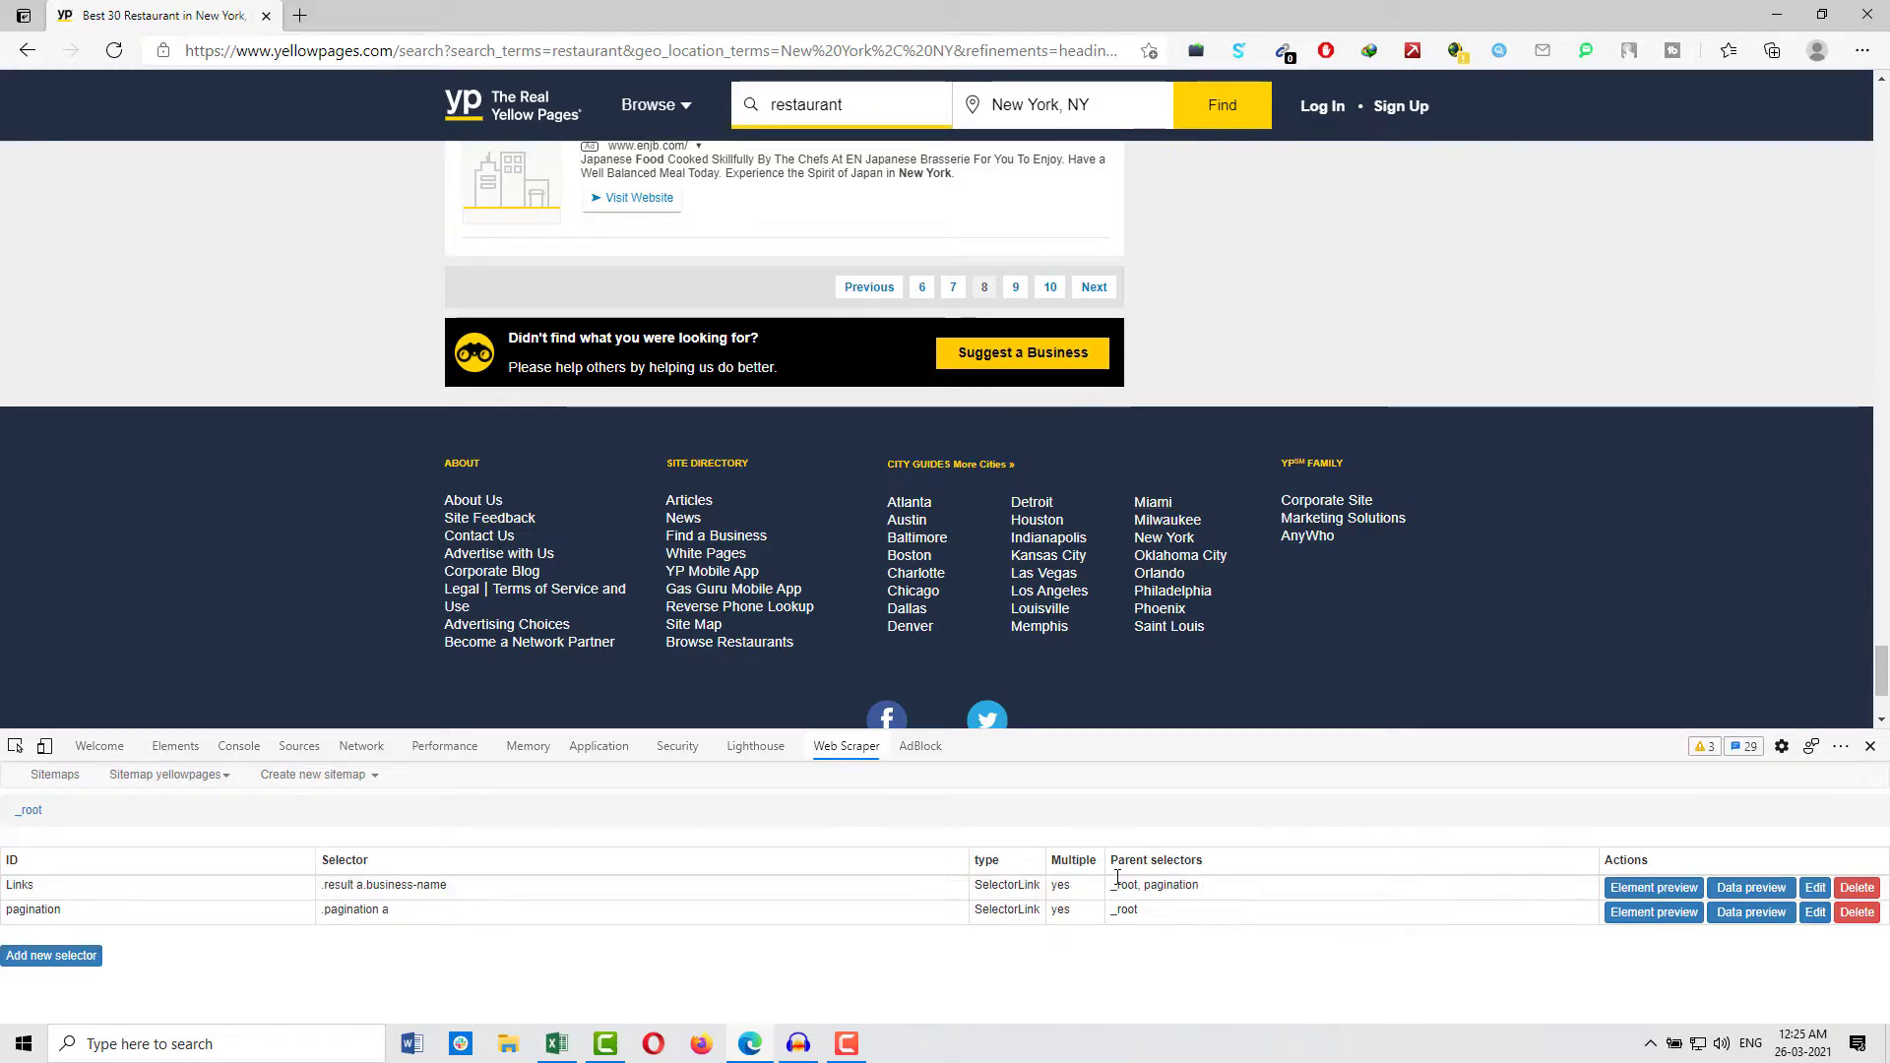
Preview the page elements matched by the pagination selector.
click(1678, 915)
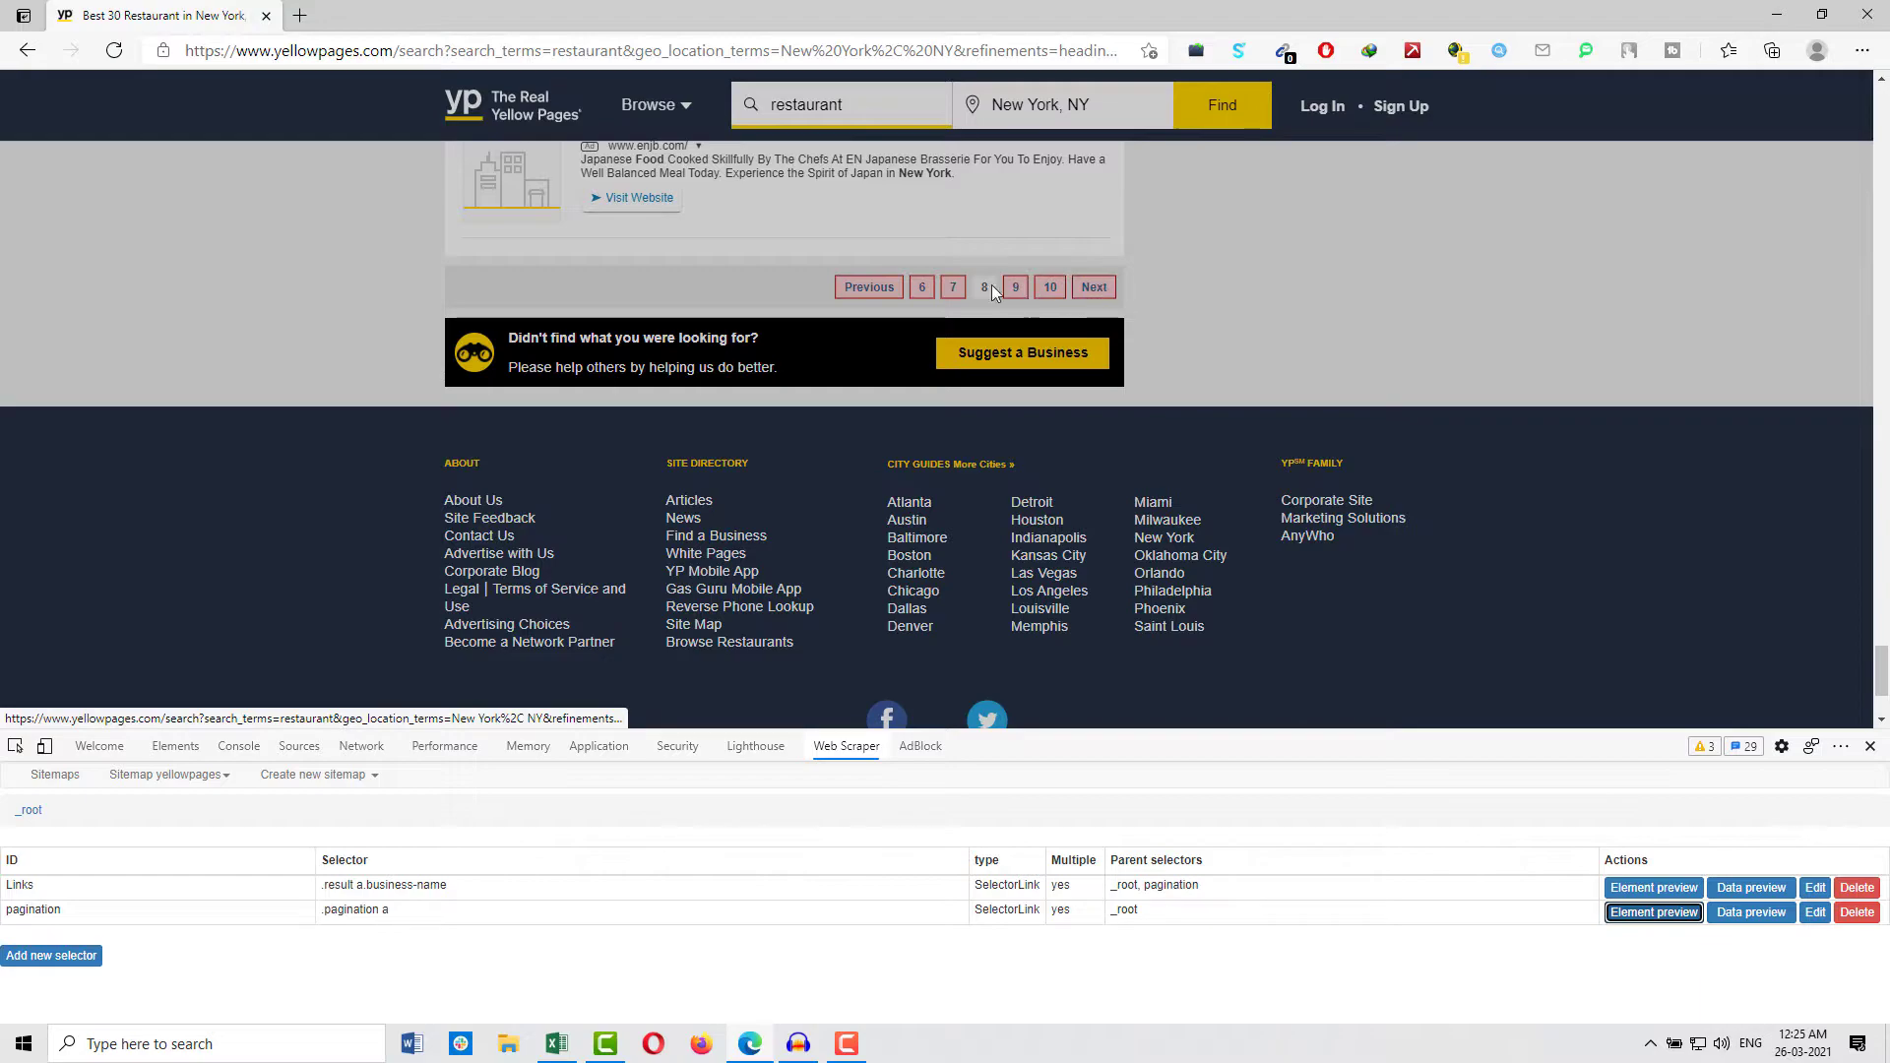
Switch to Excel and check the Business Name column for duplicate values, leaving without applying the highlighting.
click(559, 1041)
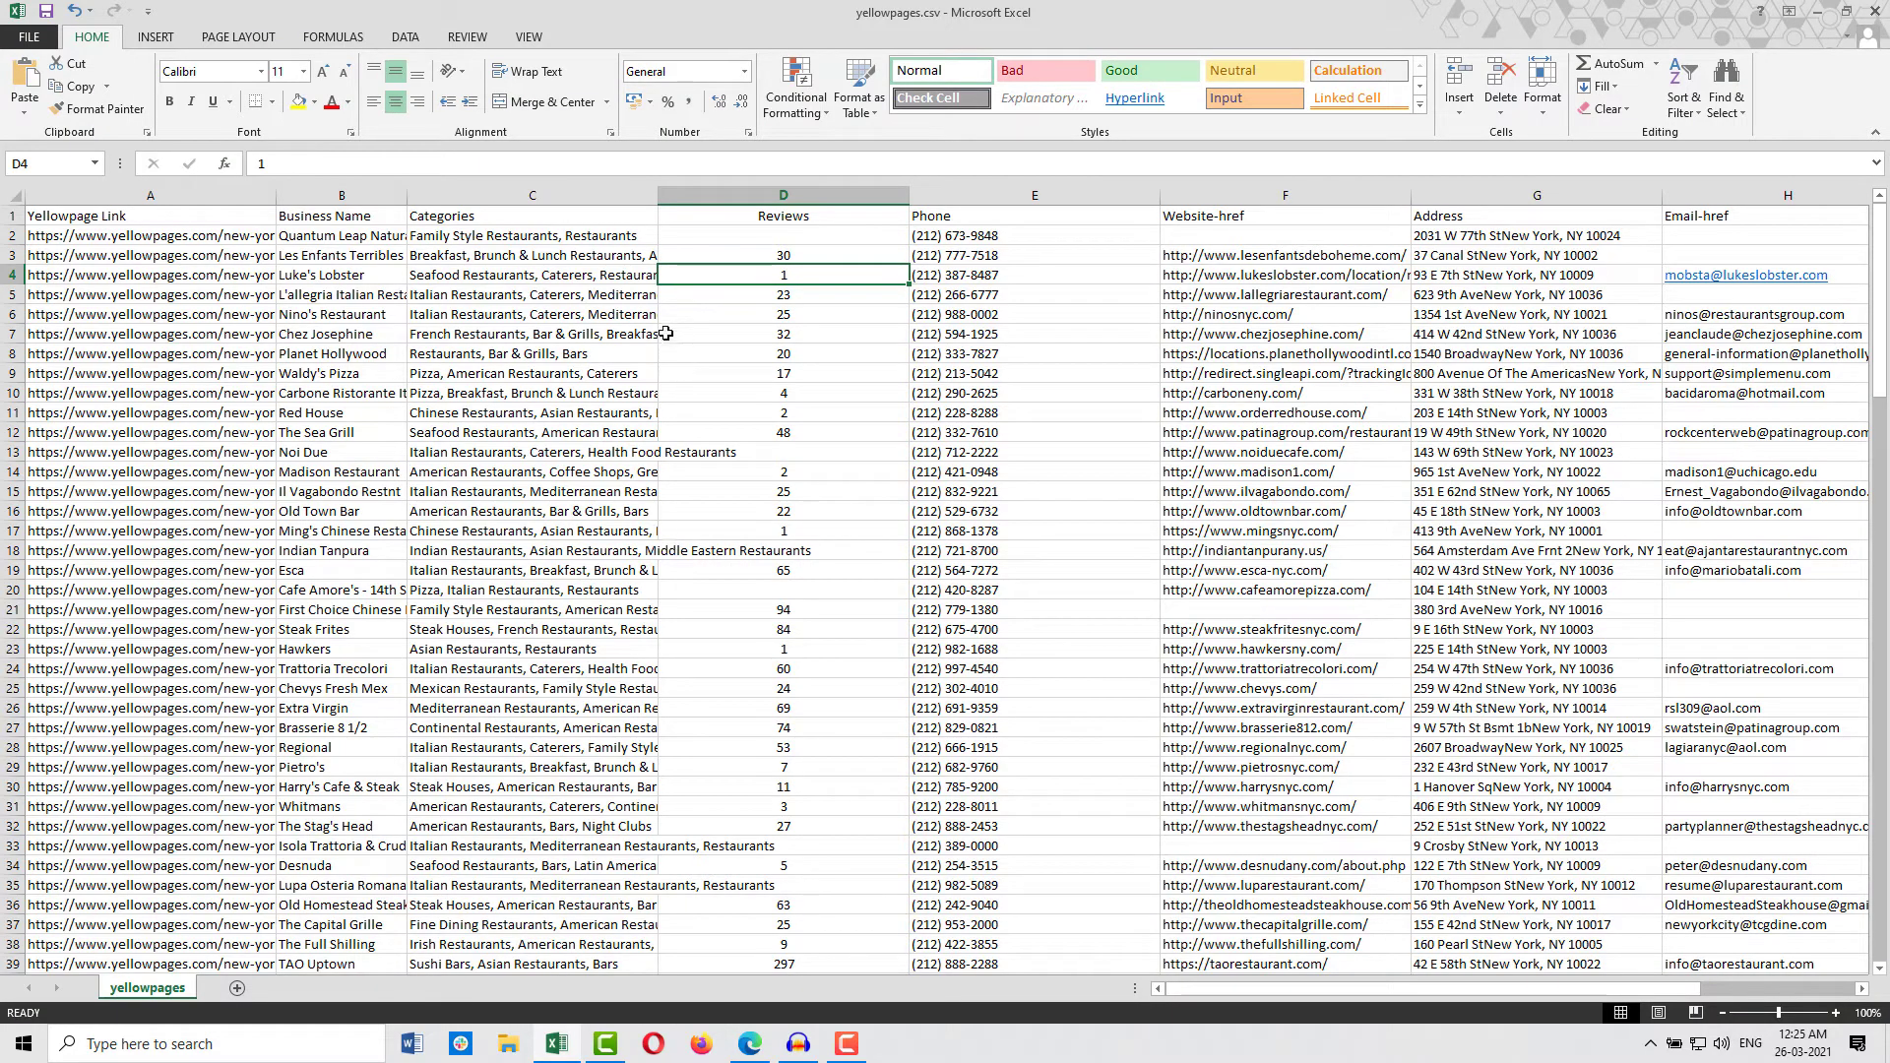
click(379, 184)
click(796, 89)
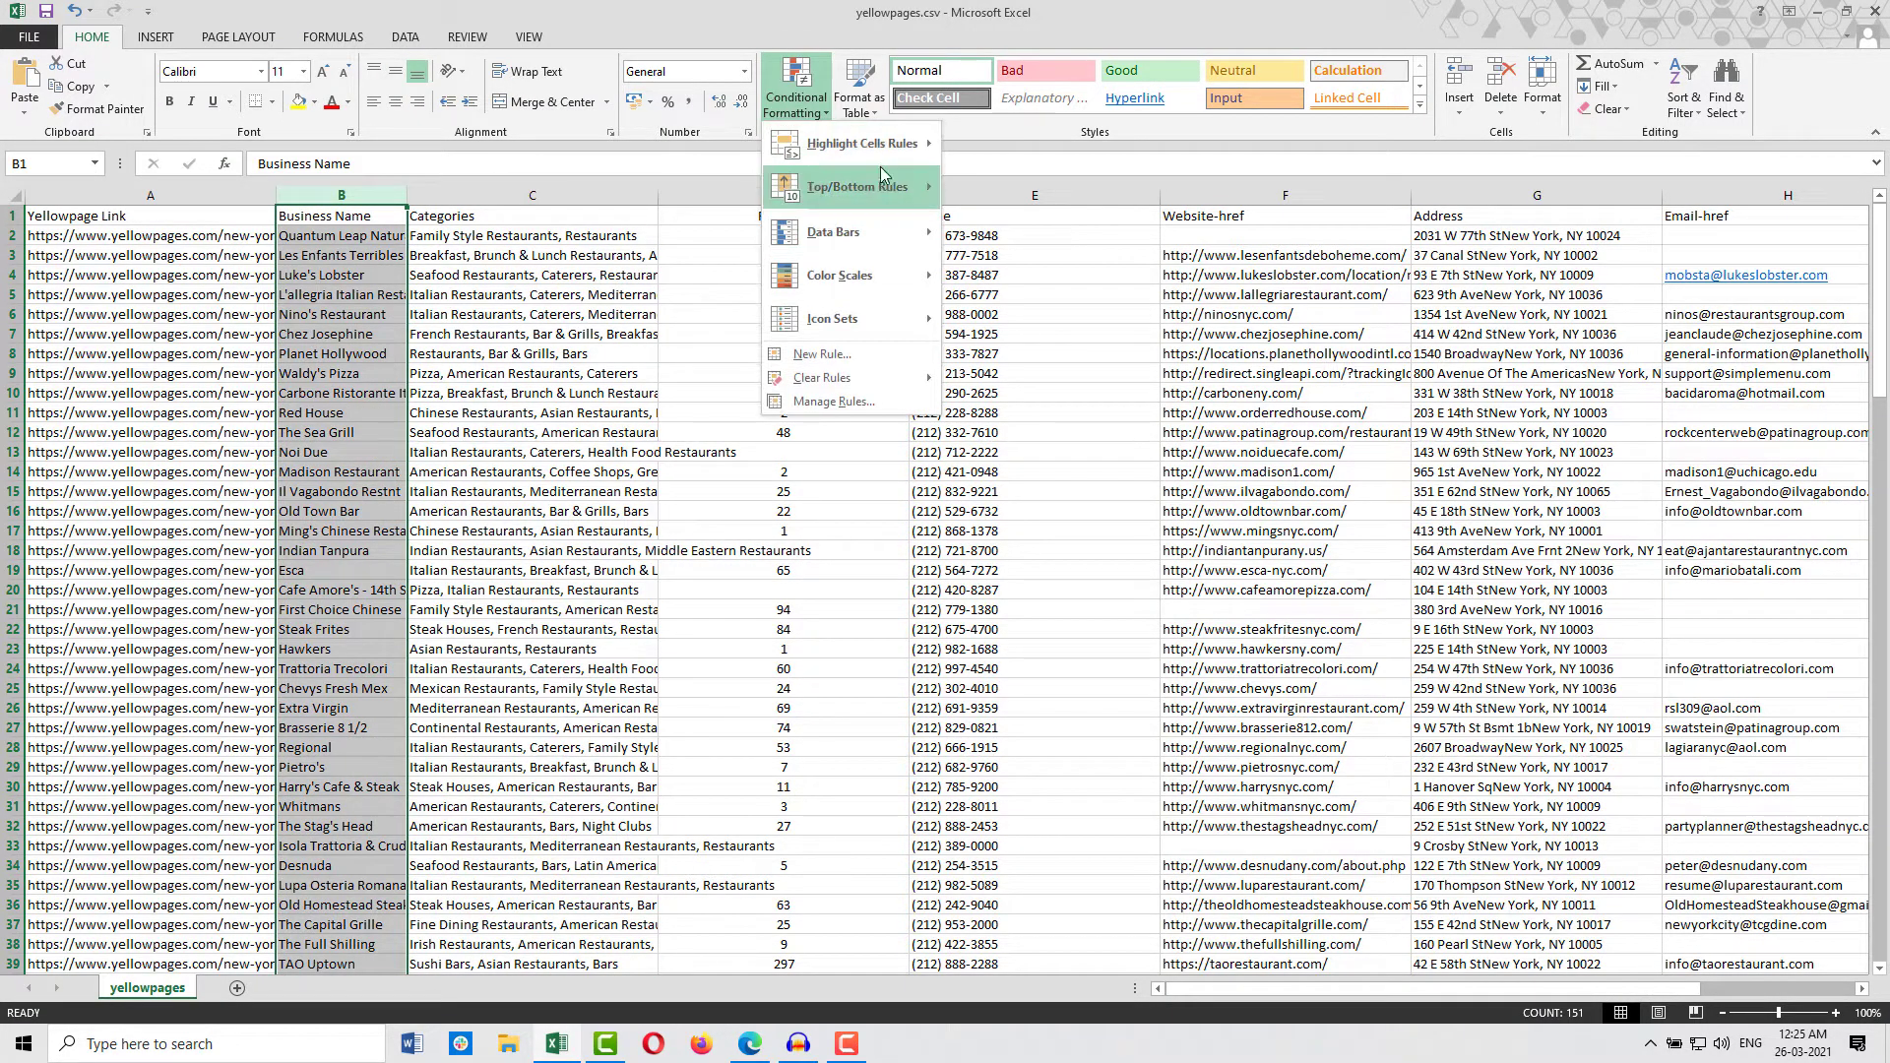
mouse_move(882, 164)
click(1032, 404)
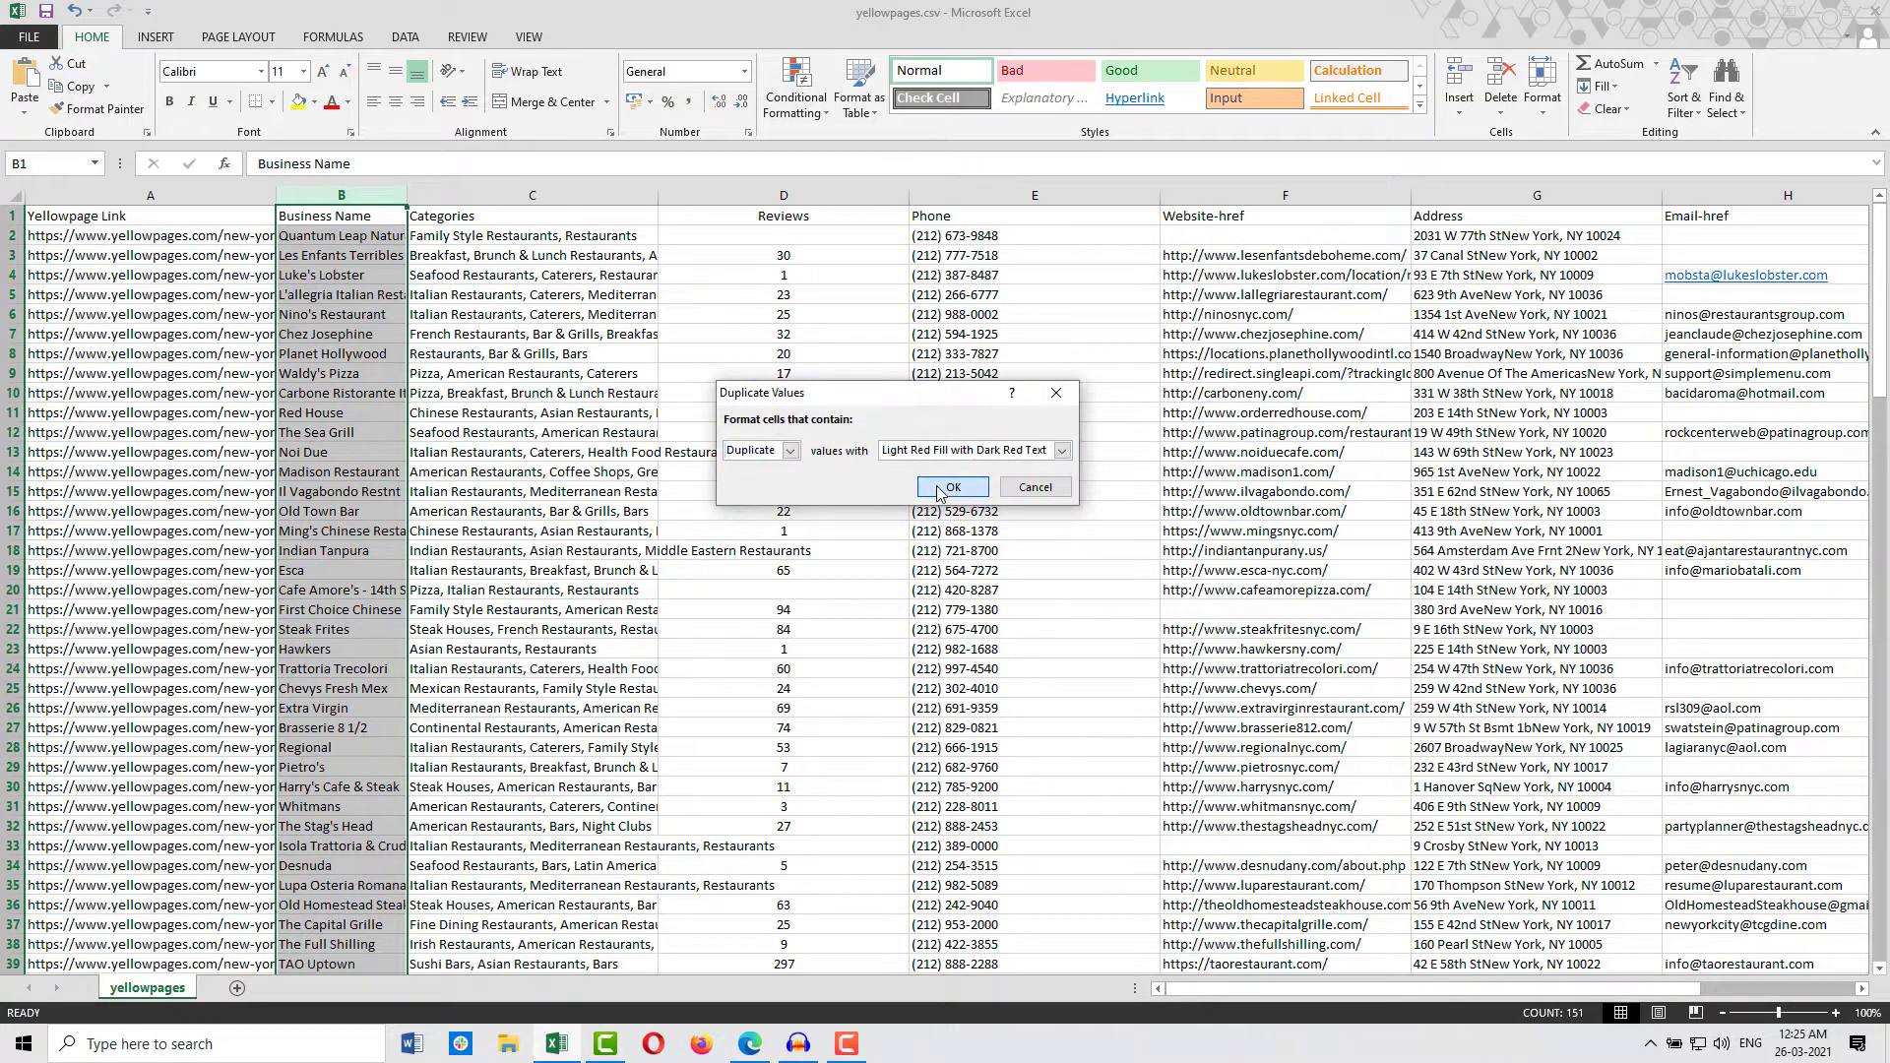
click(1028, 483)
scroll(448, 500, down, 1)
scroll(448, 500, down, 20)
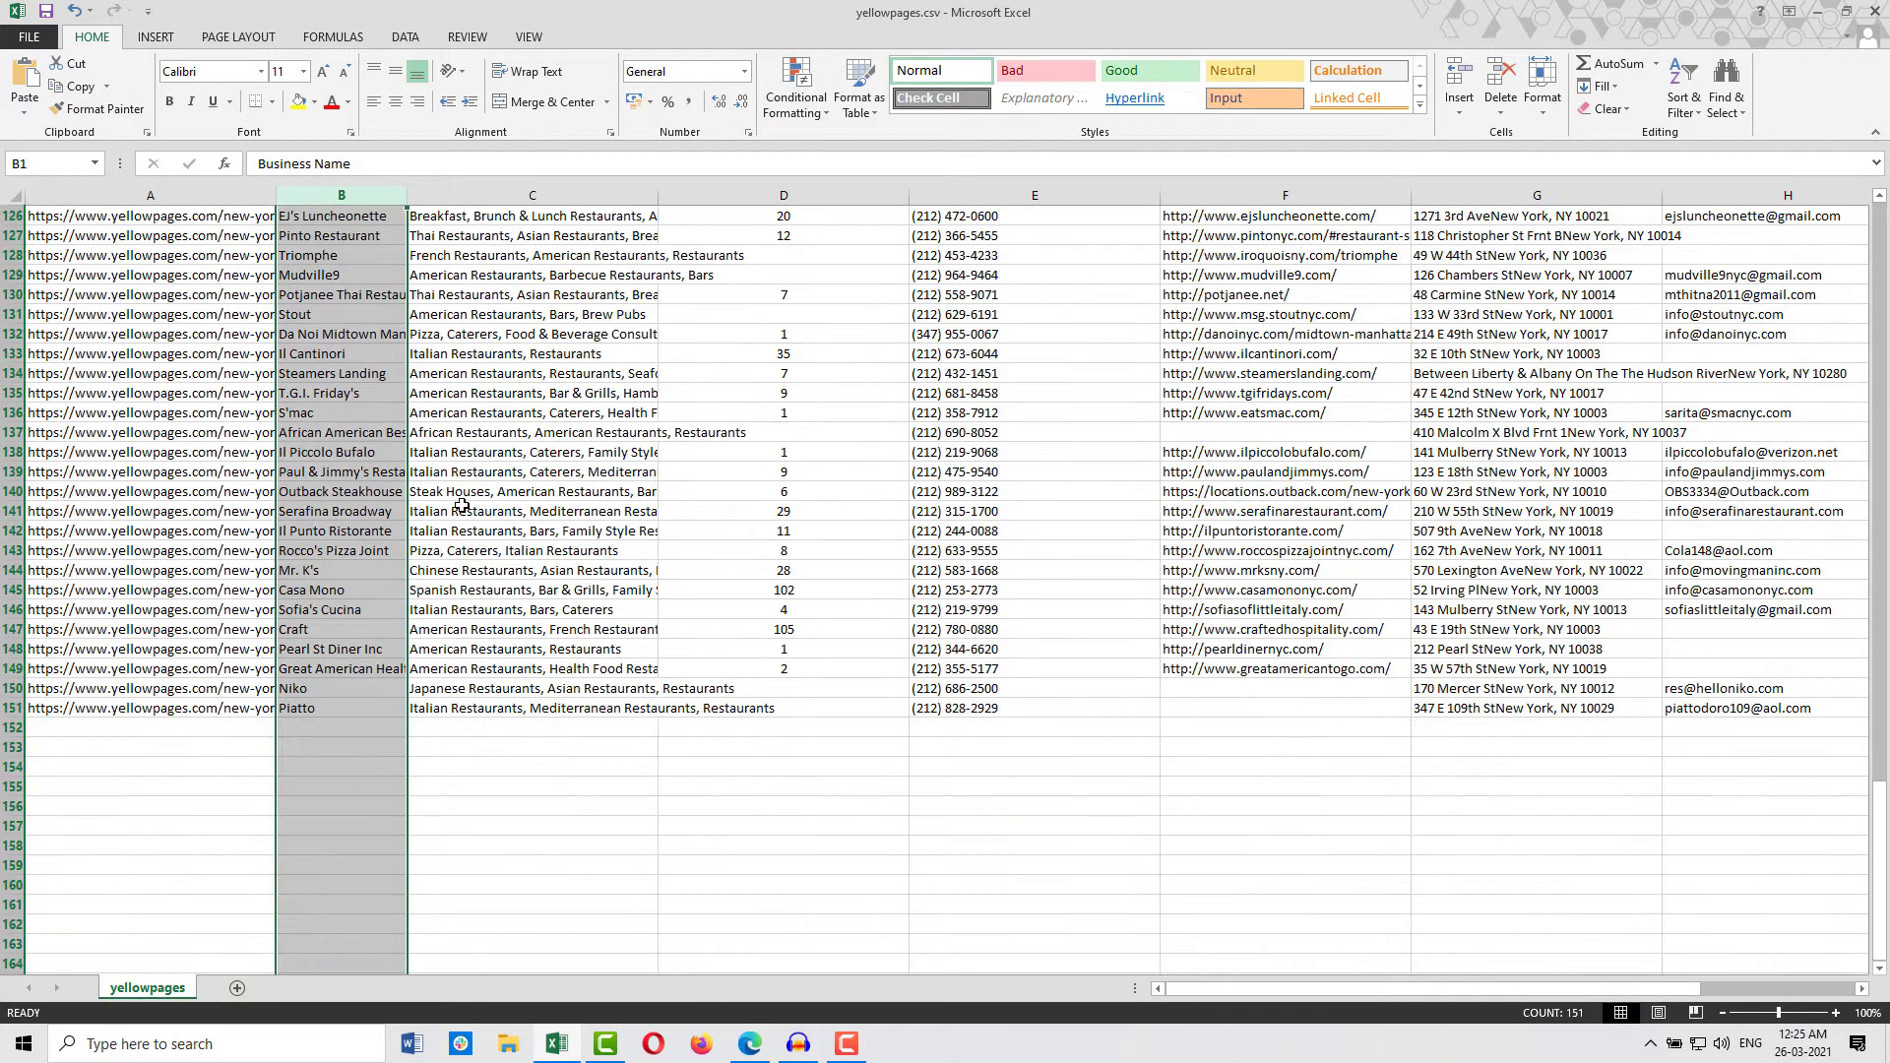
scroll(507, 473, up, 20)
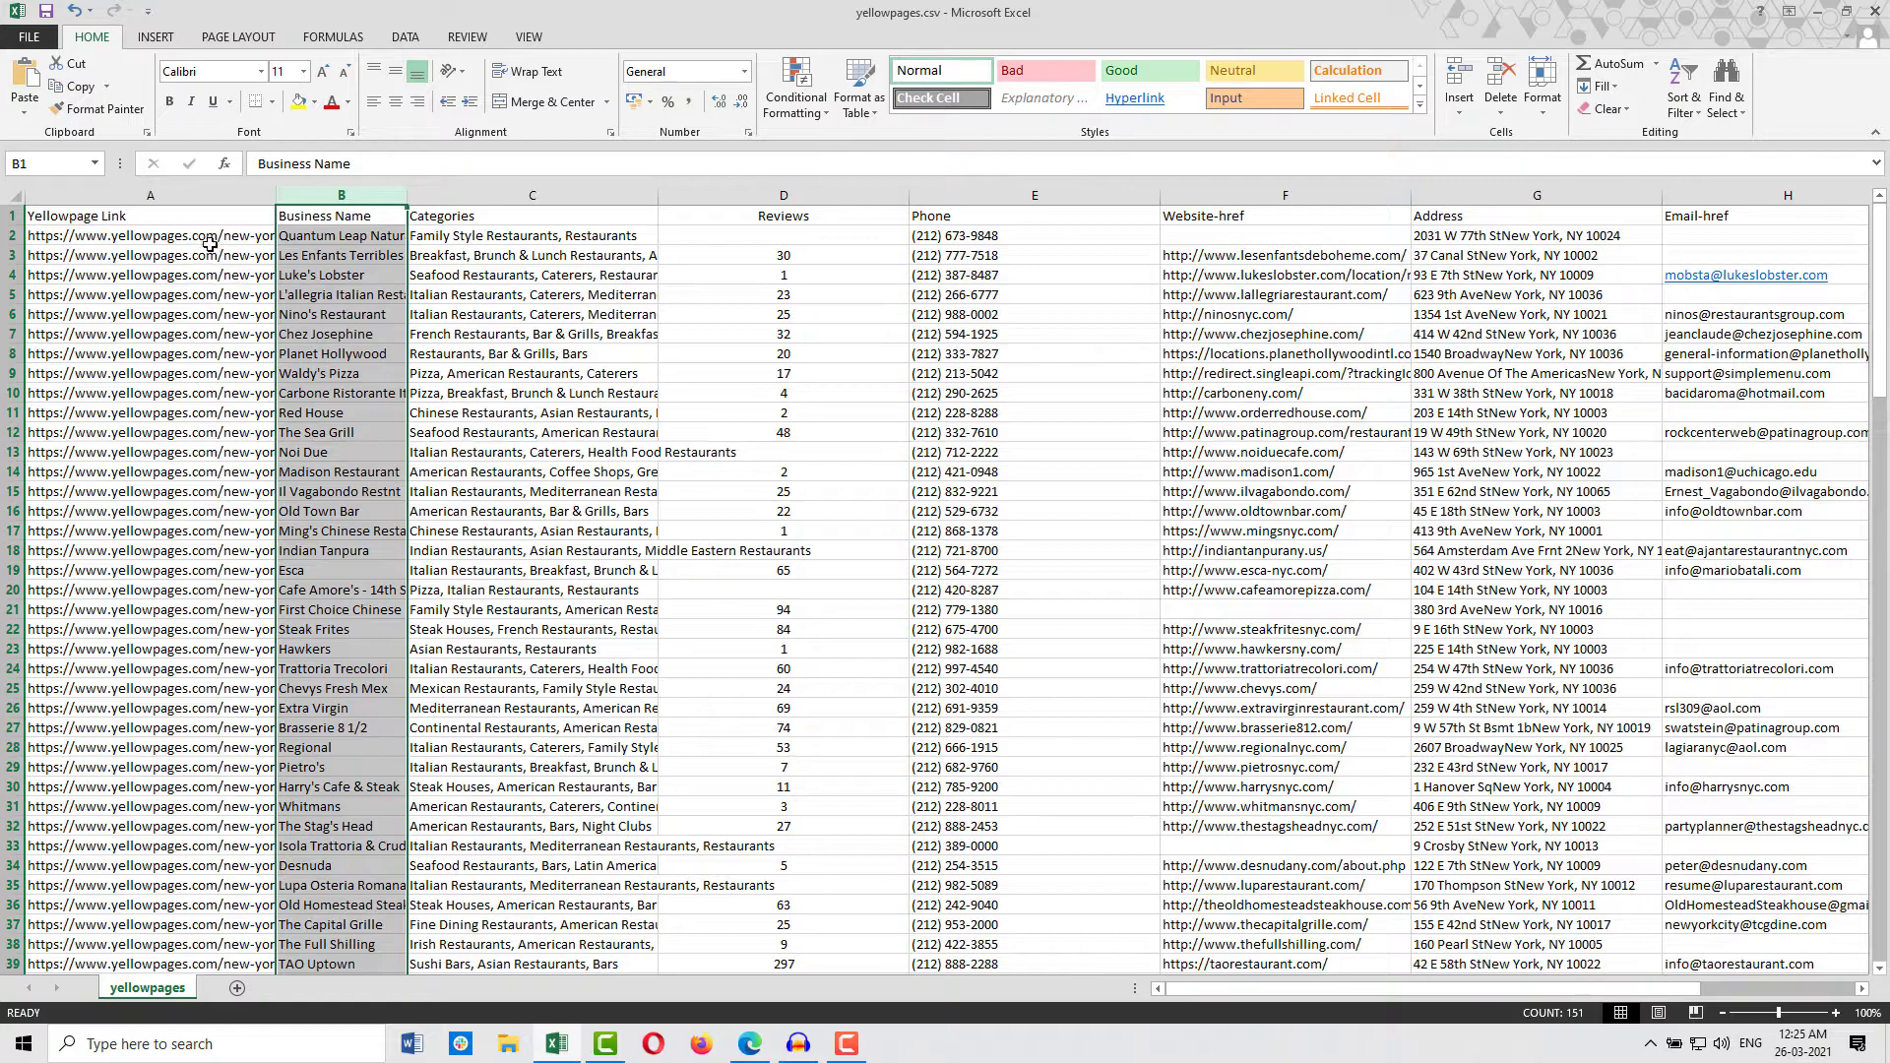
click(209, 243)
click(220, 276)
click(215, 242)
click(210, 274)
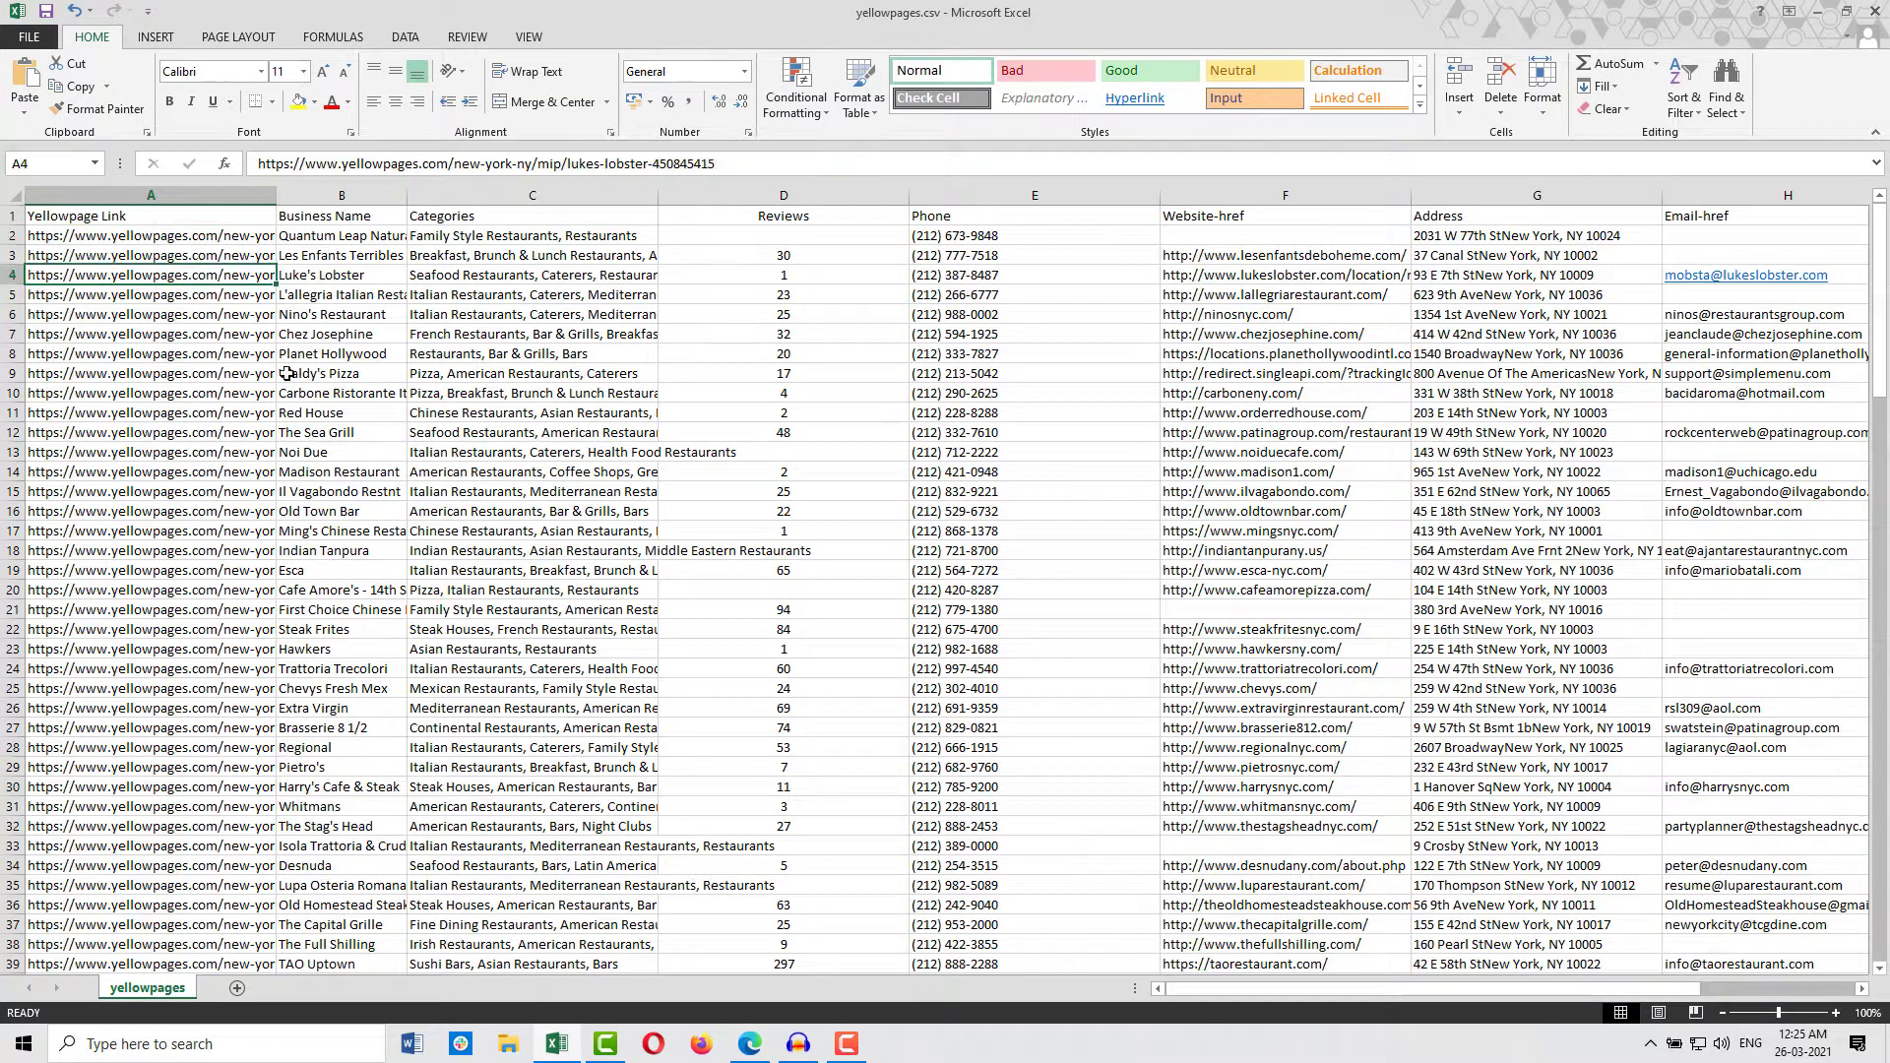
Switch back to the browser, export the yellowpages sitemap and select its complete JSON code.
click(752, 1041)
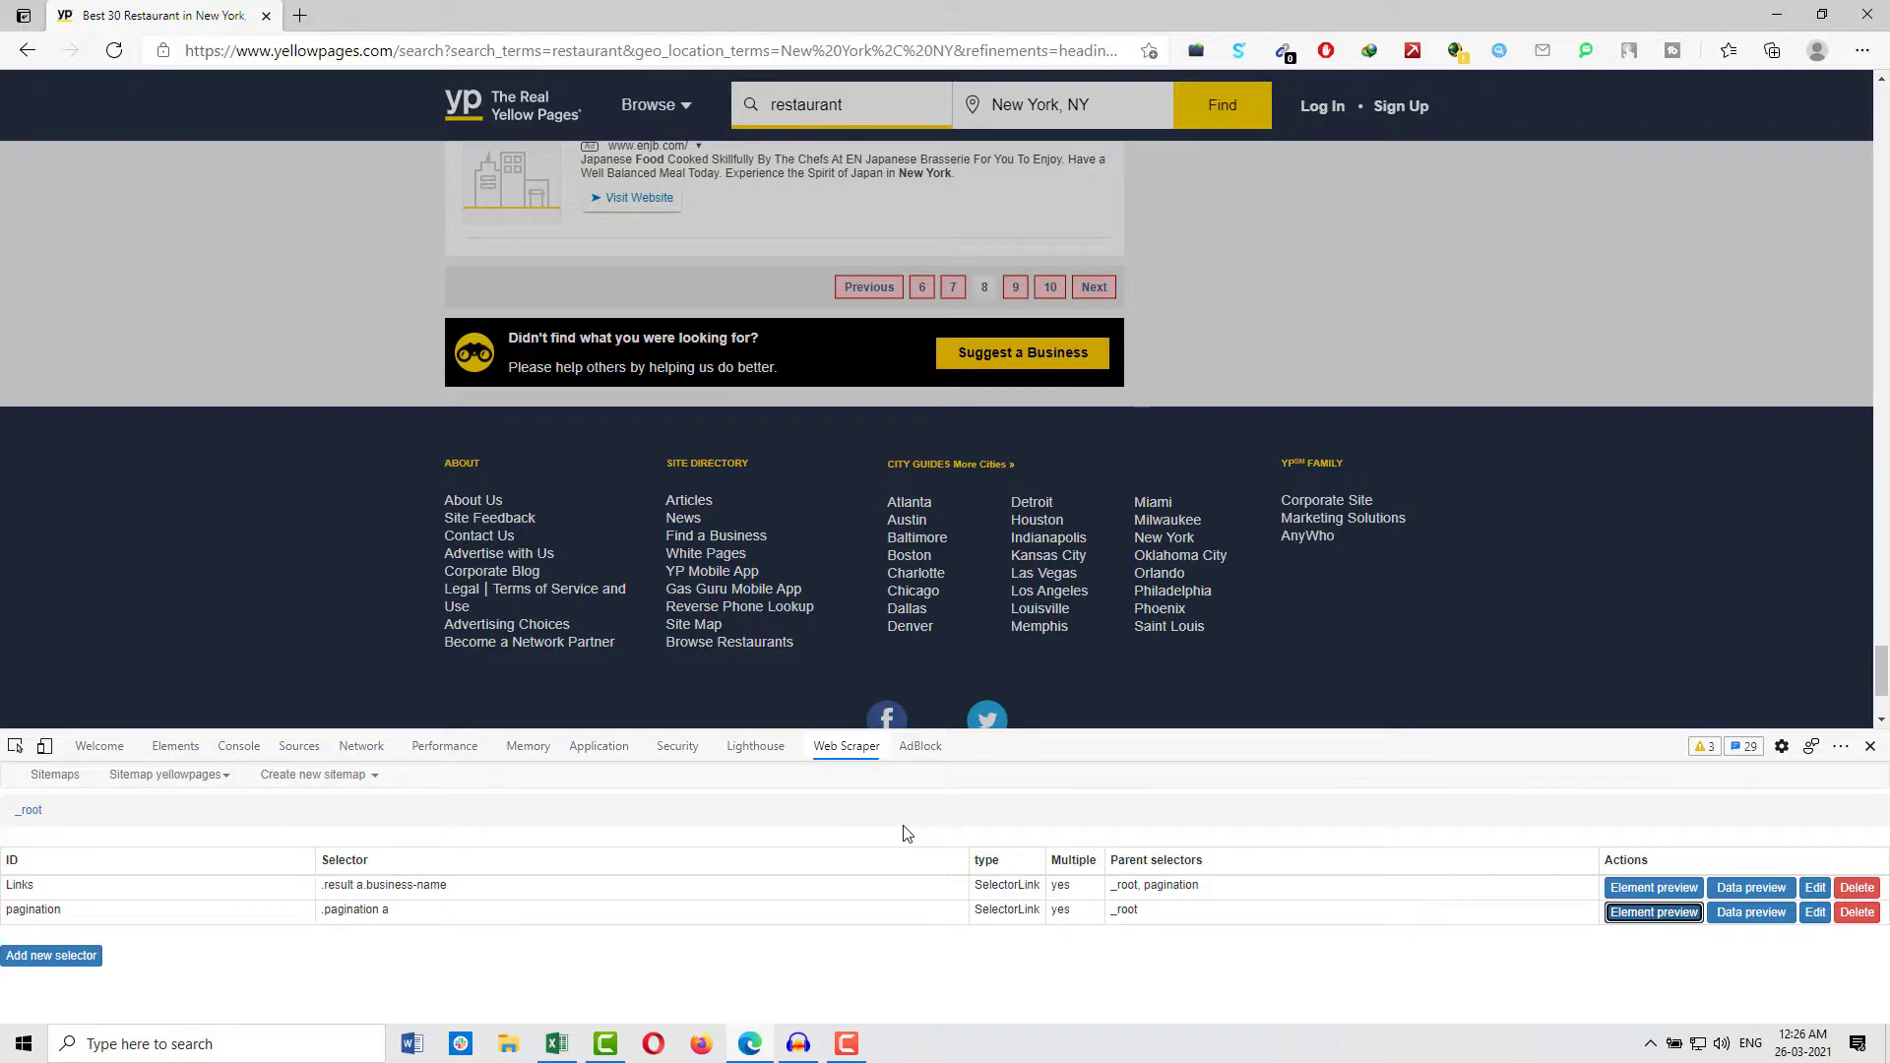
click(167, 774)
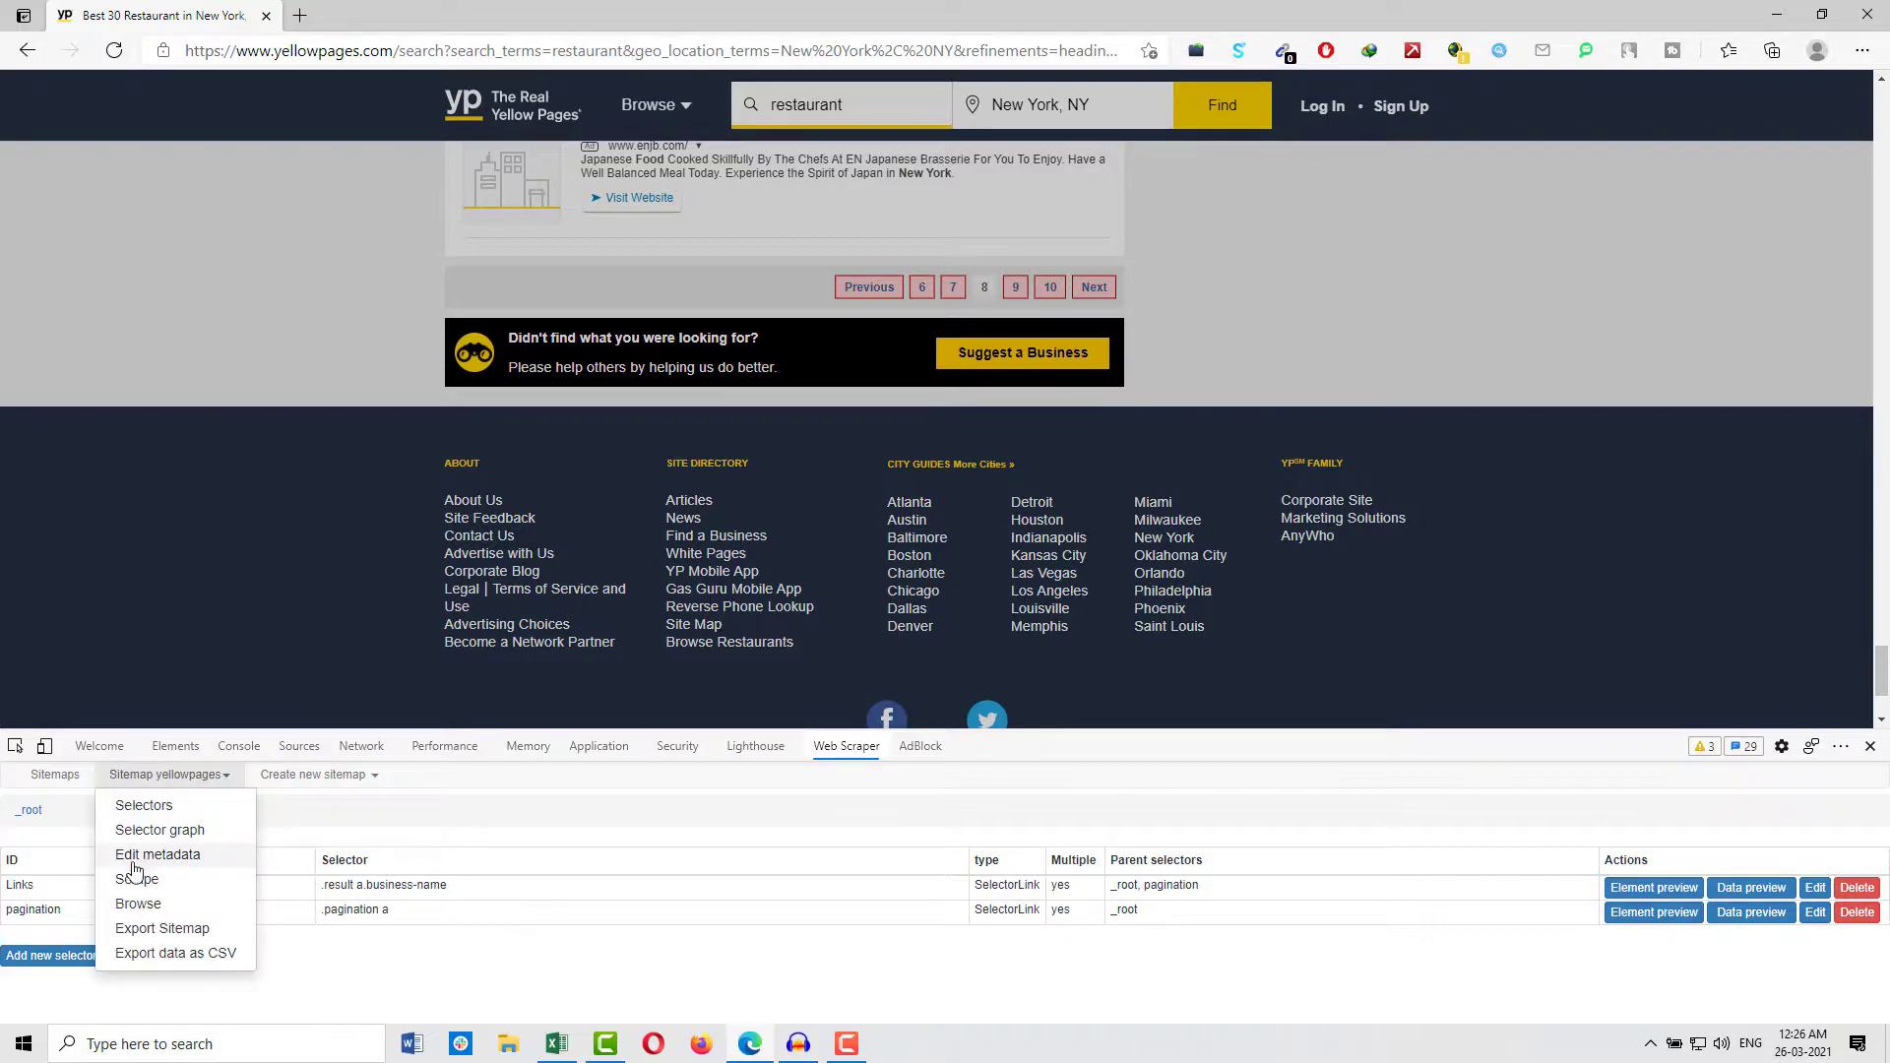
click(162, 929)
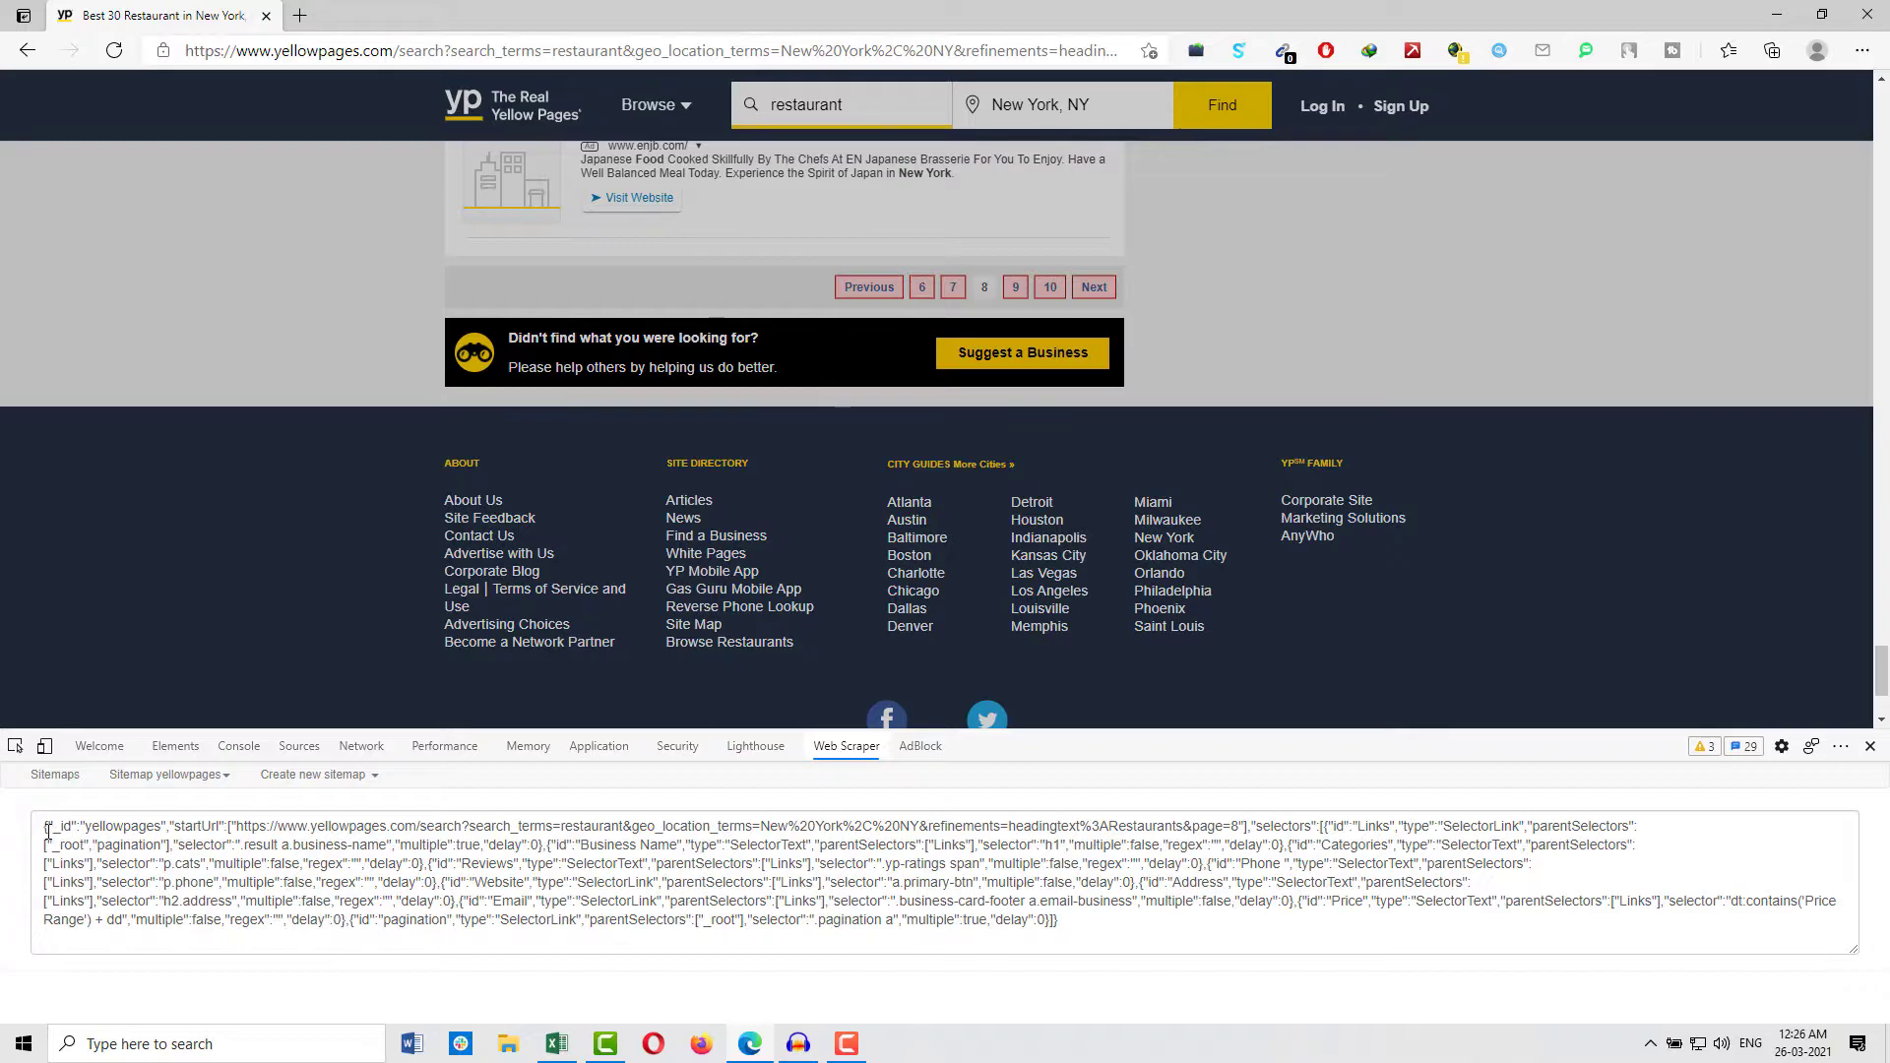
drag(48, 831, 1118, 938)
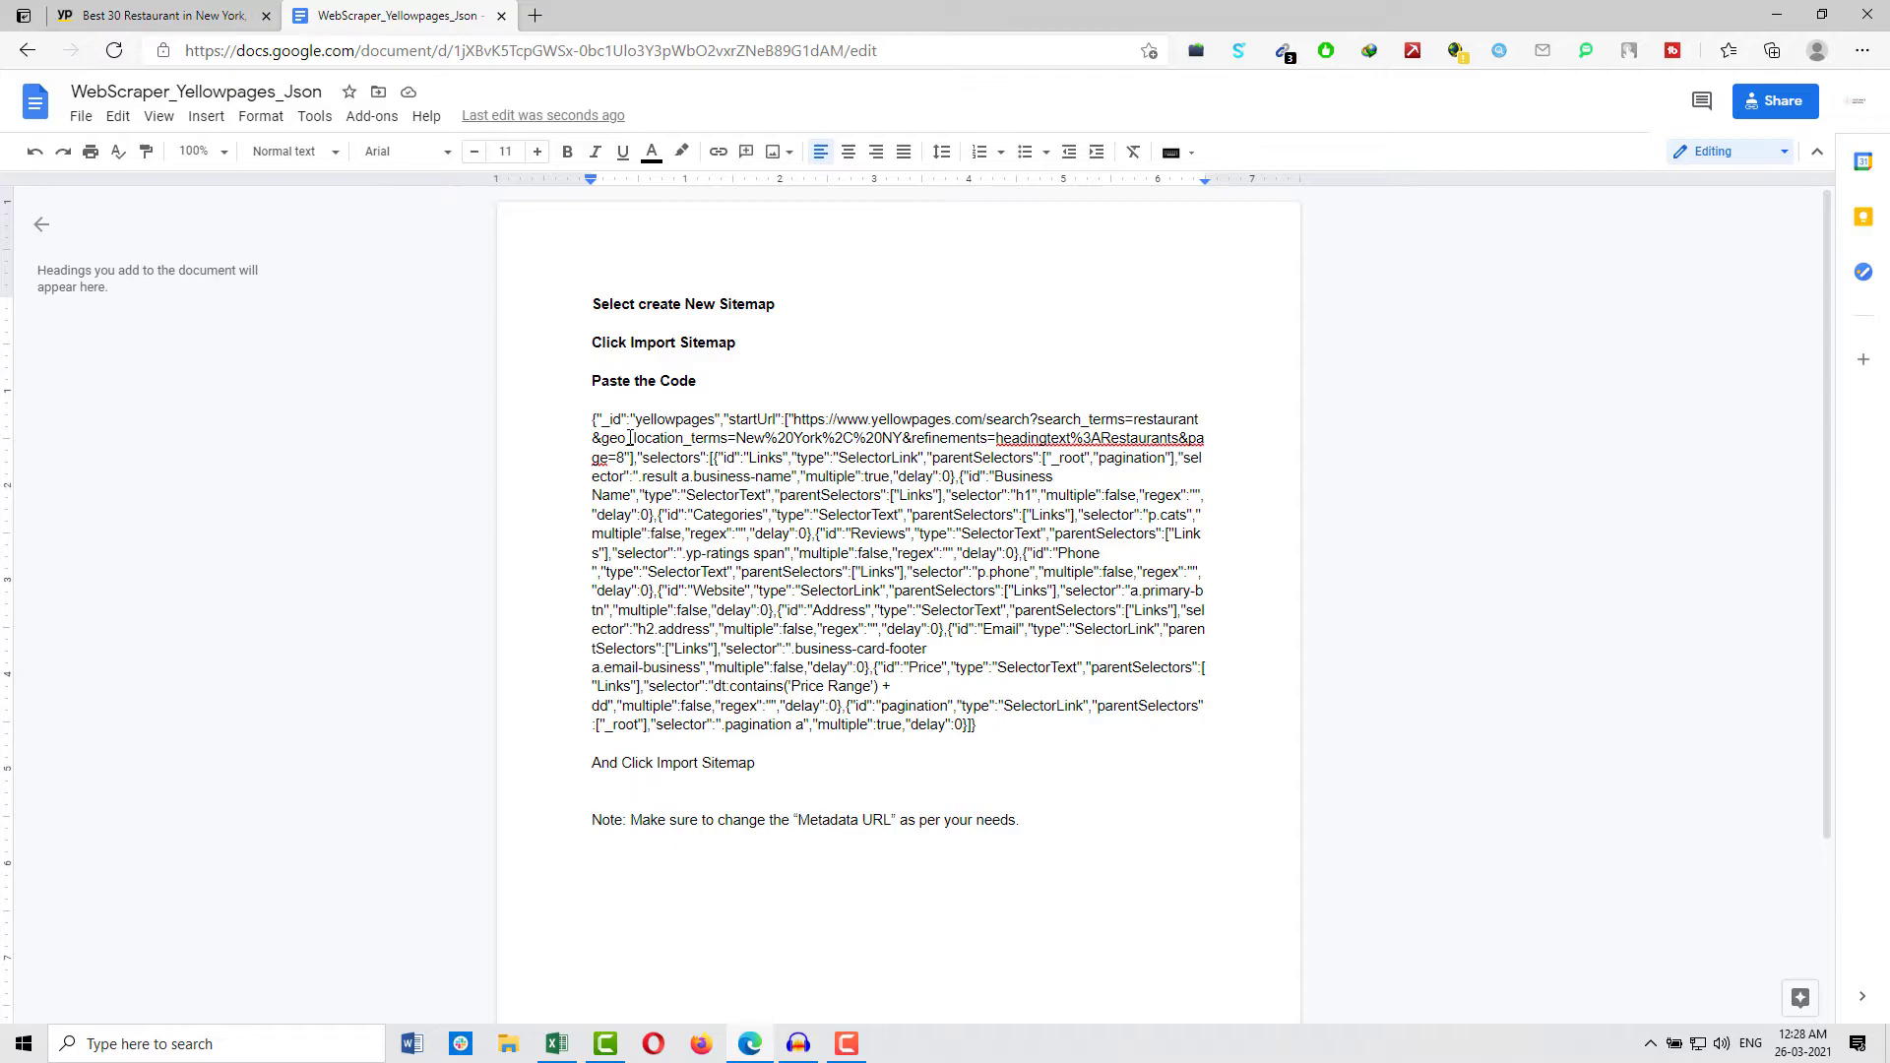
Make the closing lines "And Click Import Sitemap" and the "Metadata URL" note bold in the WebScraper_Yellowpages_Json document.
drag(591, 419, 1002, 732)
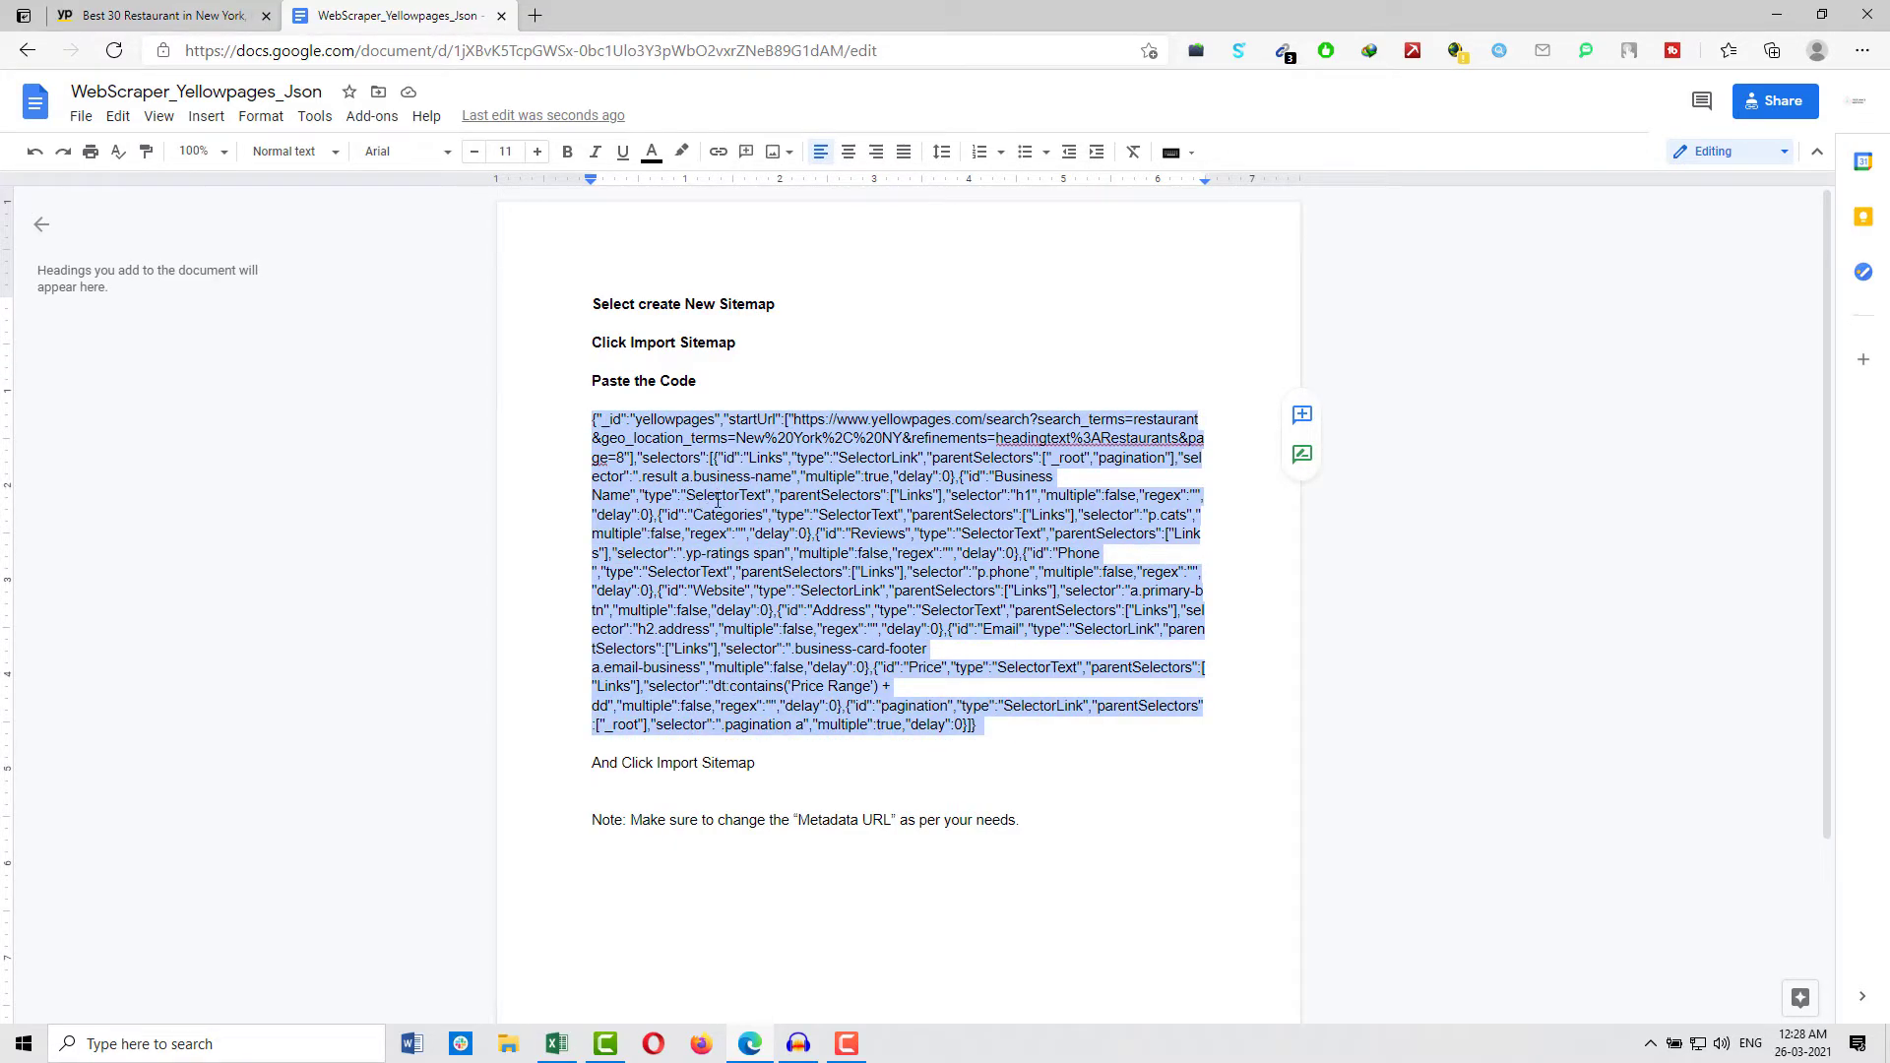
drag(594, 759, 1025, 821)
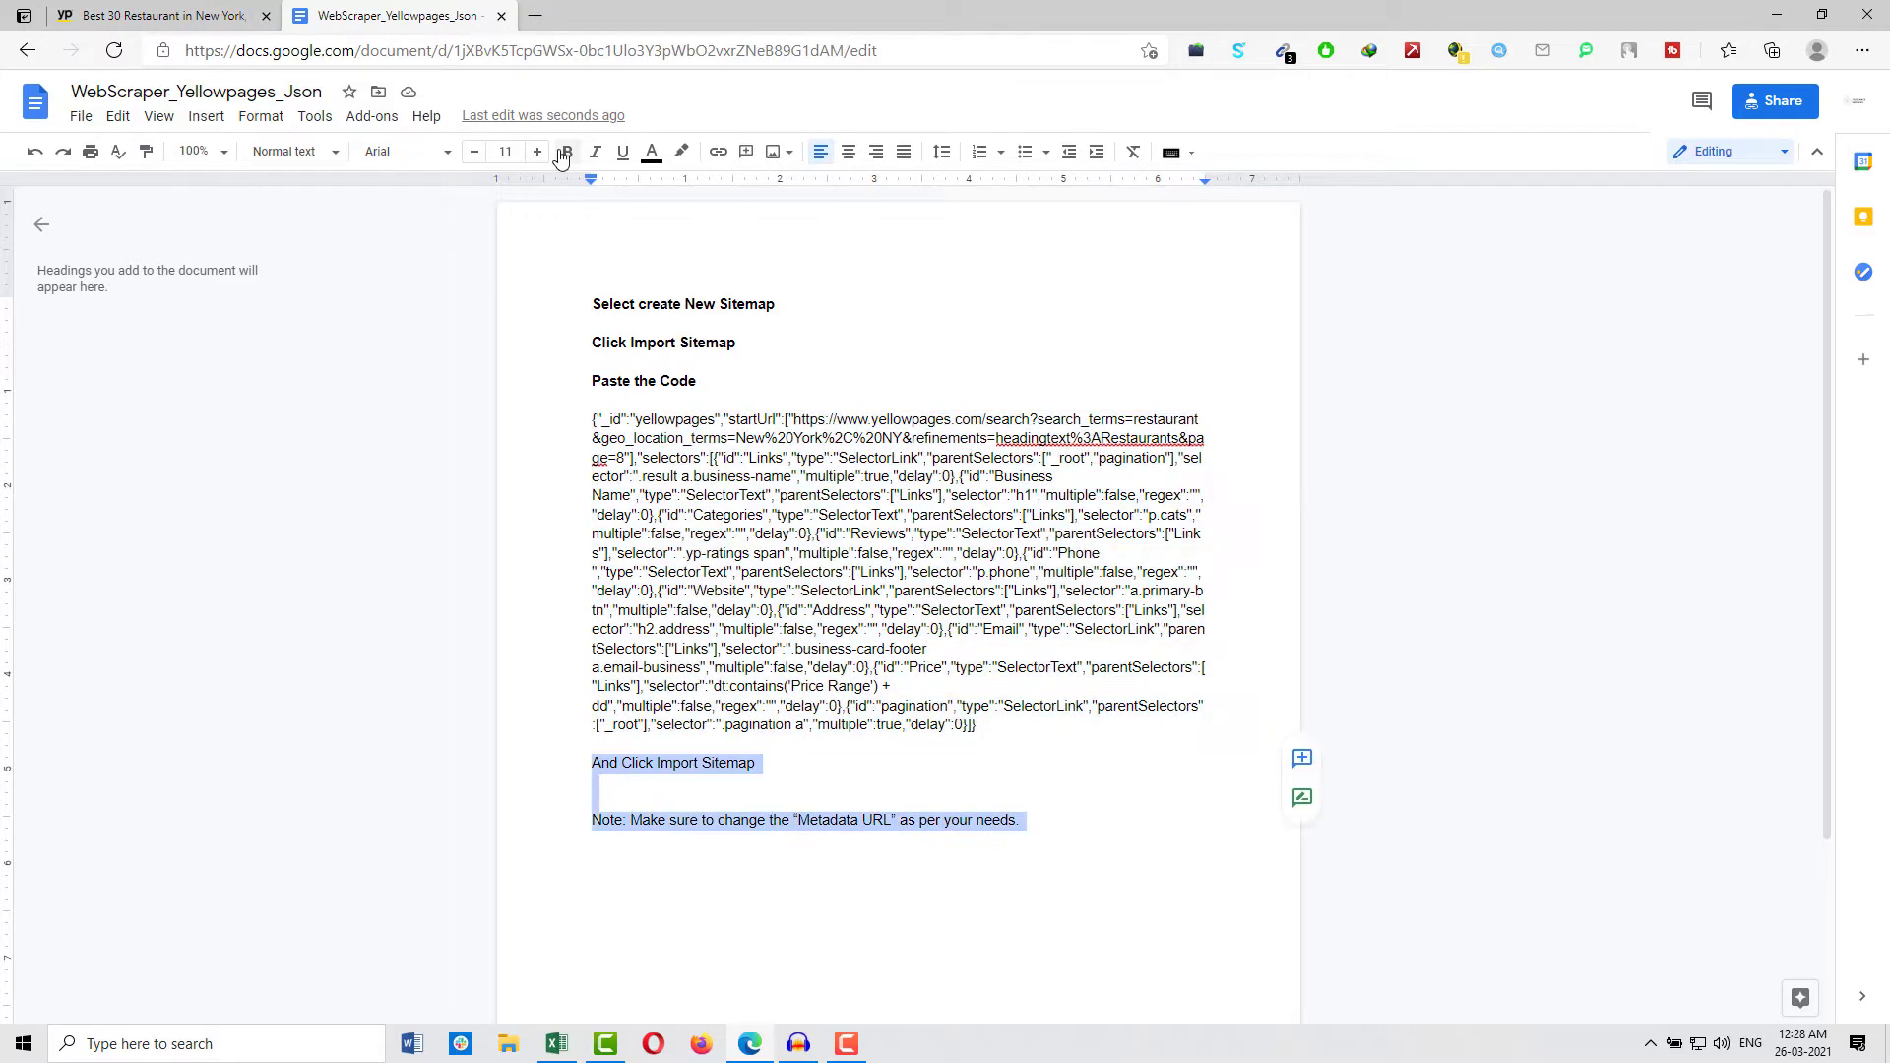
click(767, 514)
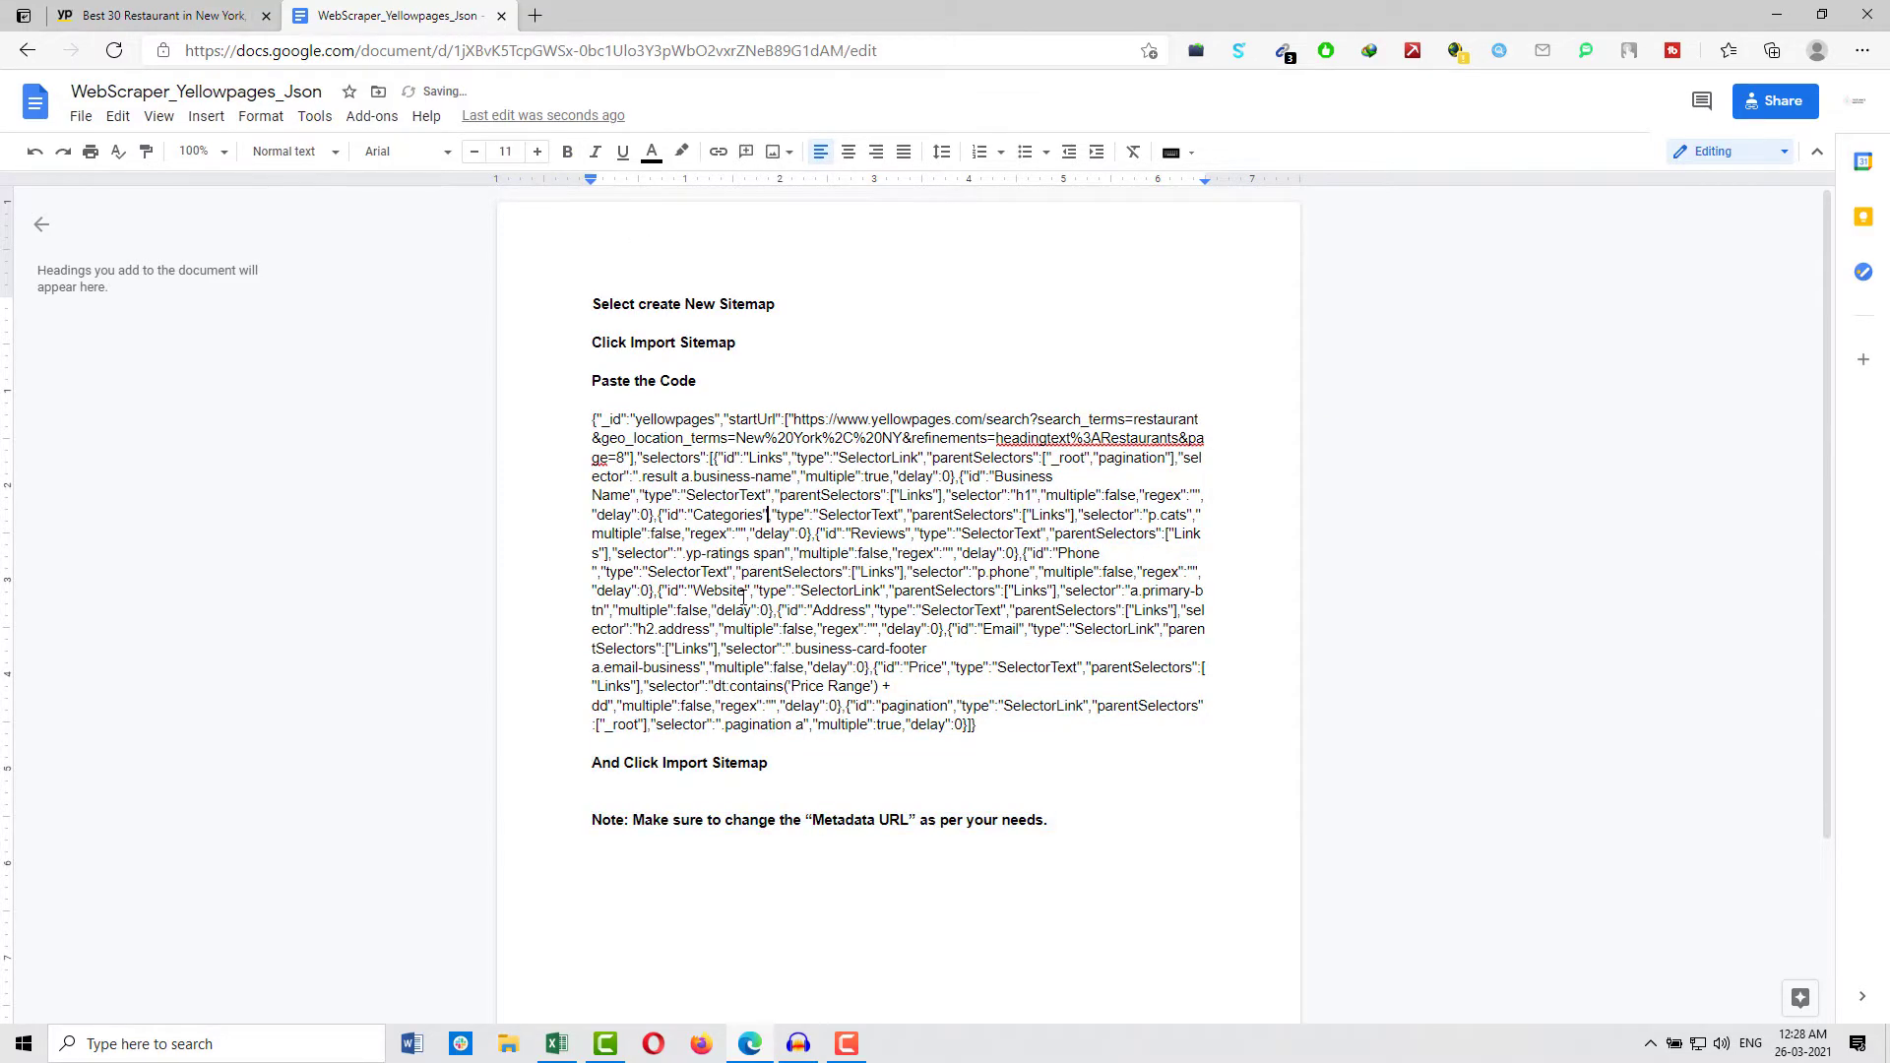
Return to the Yellow Pages tab and open the form for importing a new sitemap from JSON.
click(237, 17)
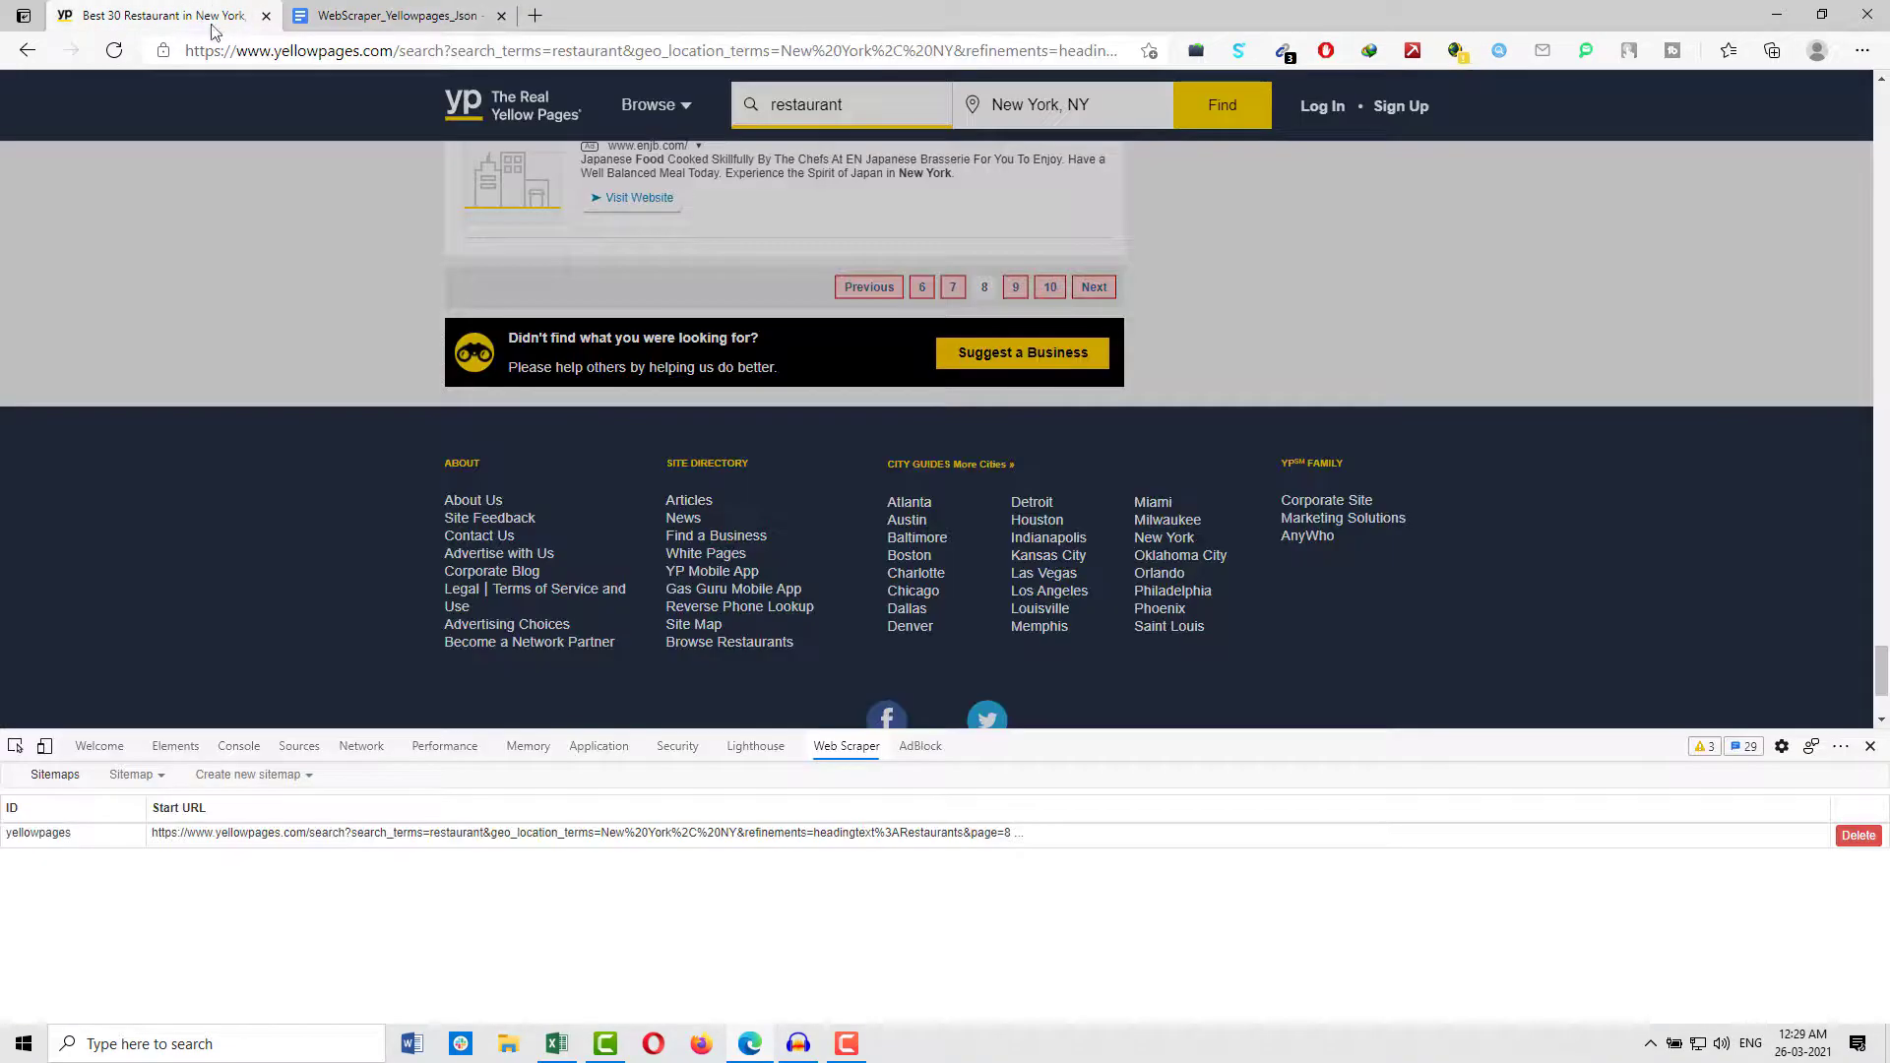
click(277, 778)
click(258, 829)
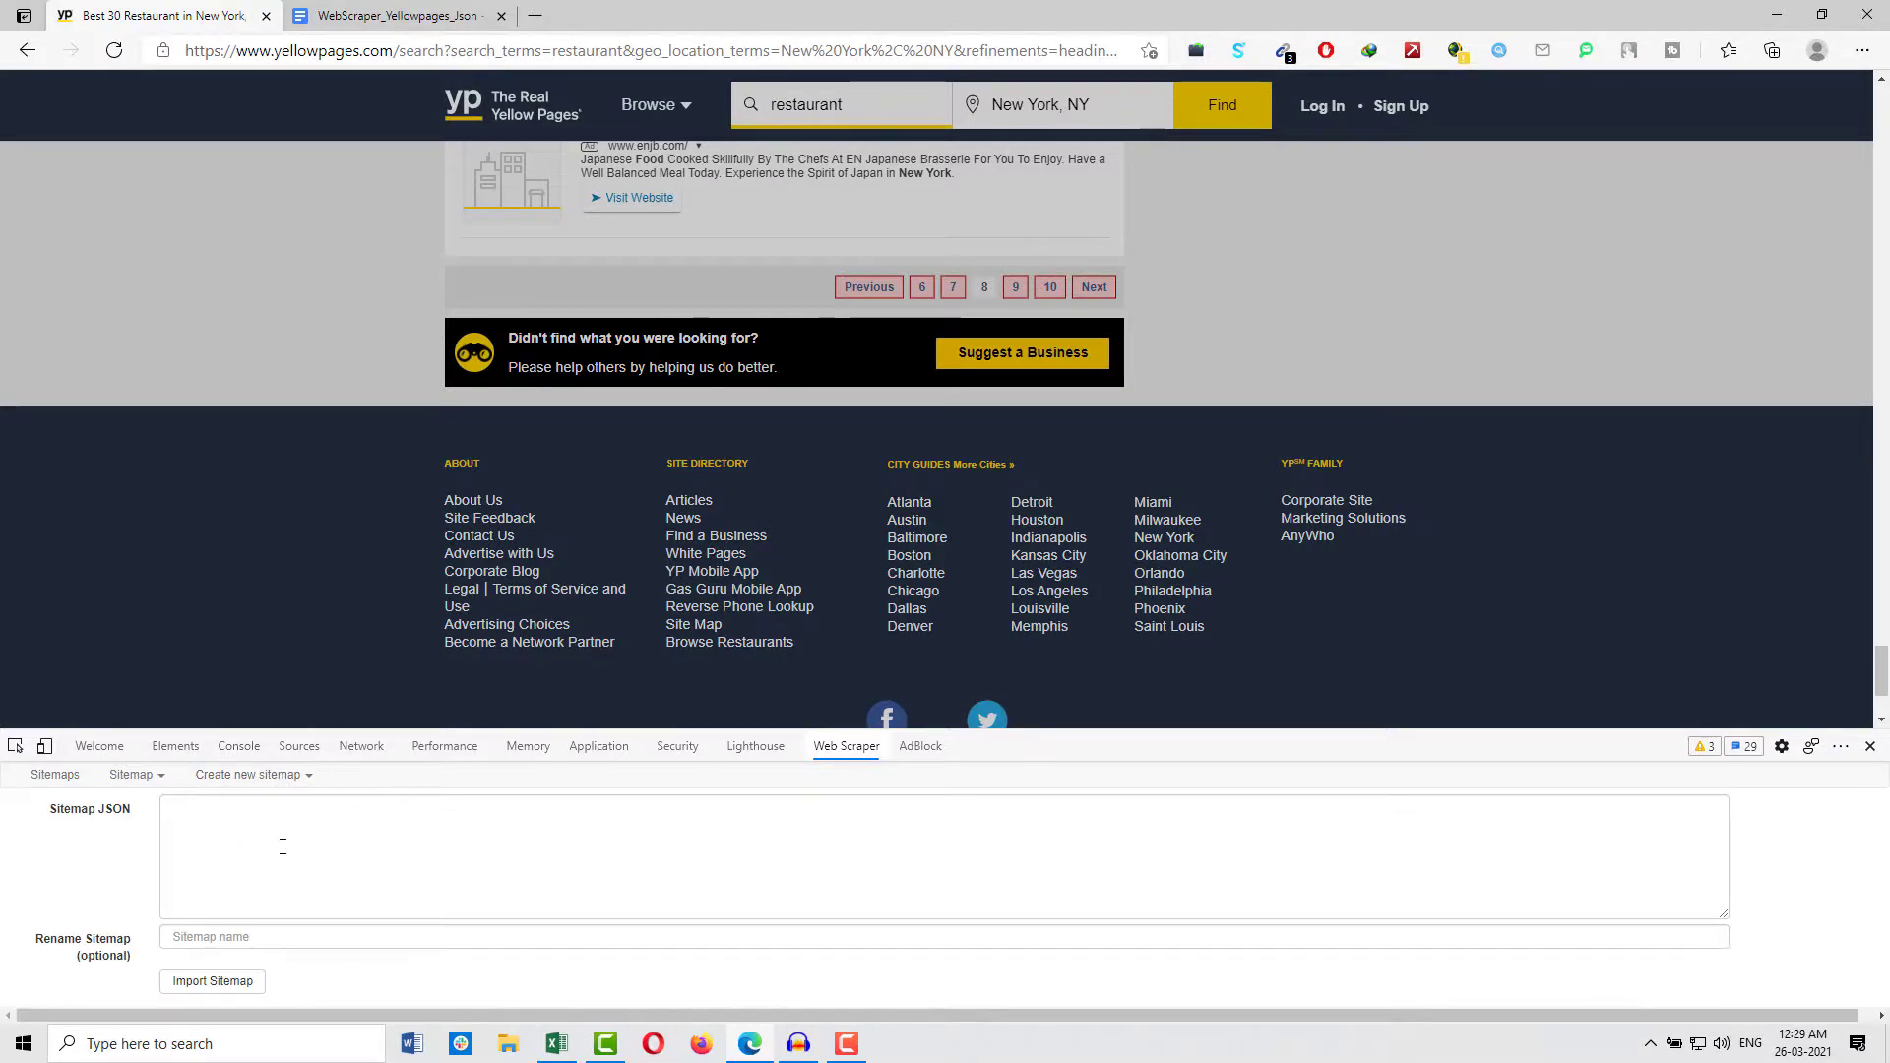
click(274, 836)
click(210, 833)
Copy the full sitemap JSON code from the WebScraper_Yellowpages_Json document and return to the import form.
click(401, 17)
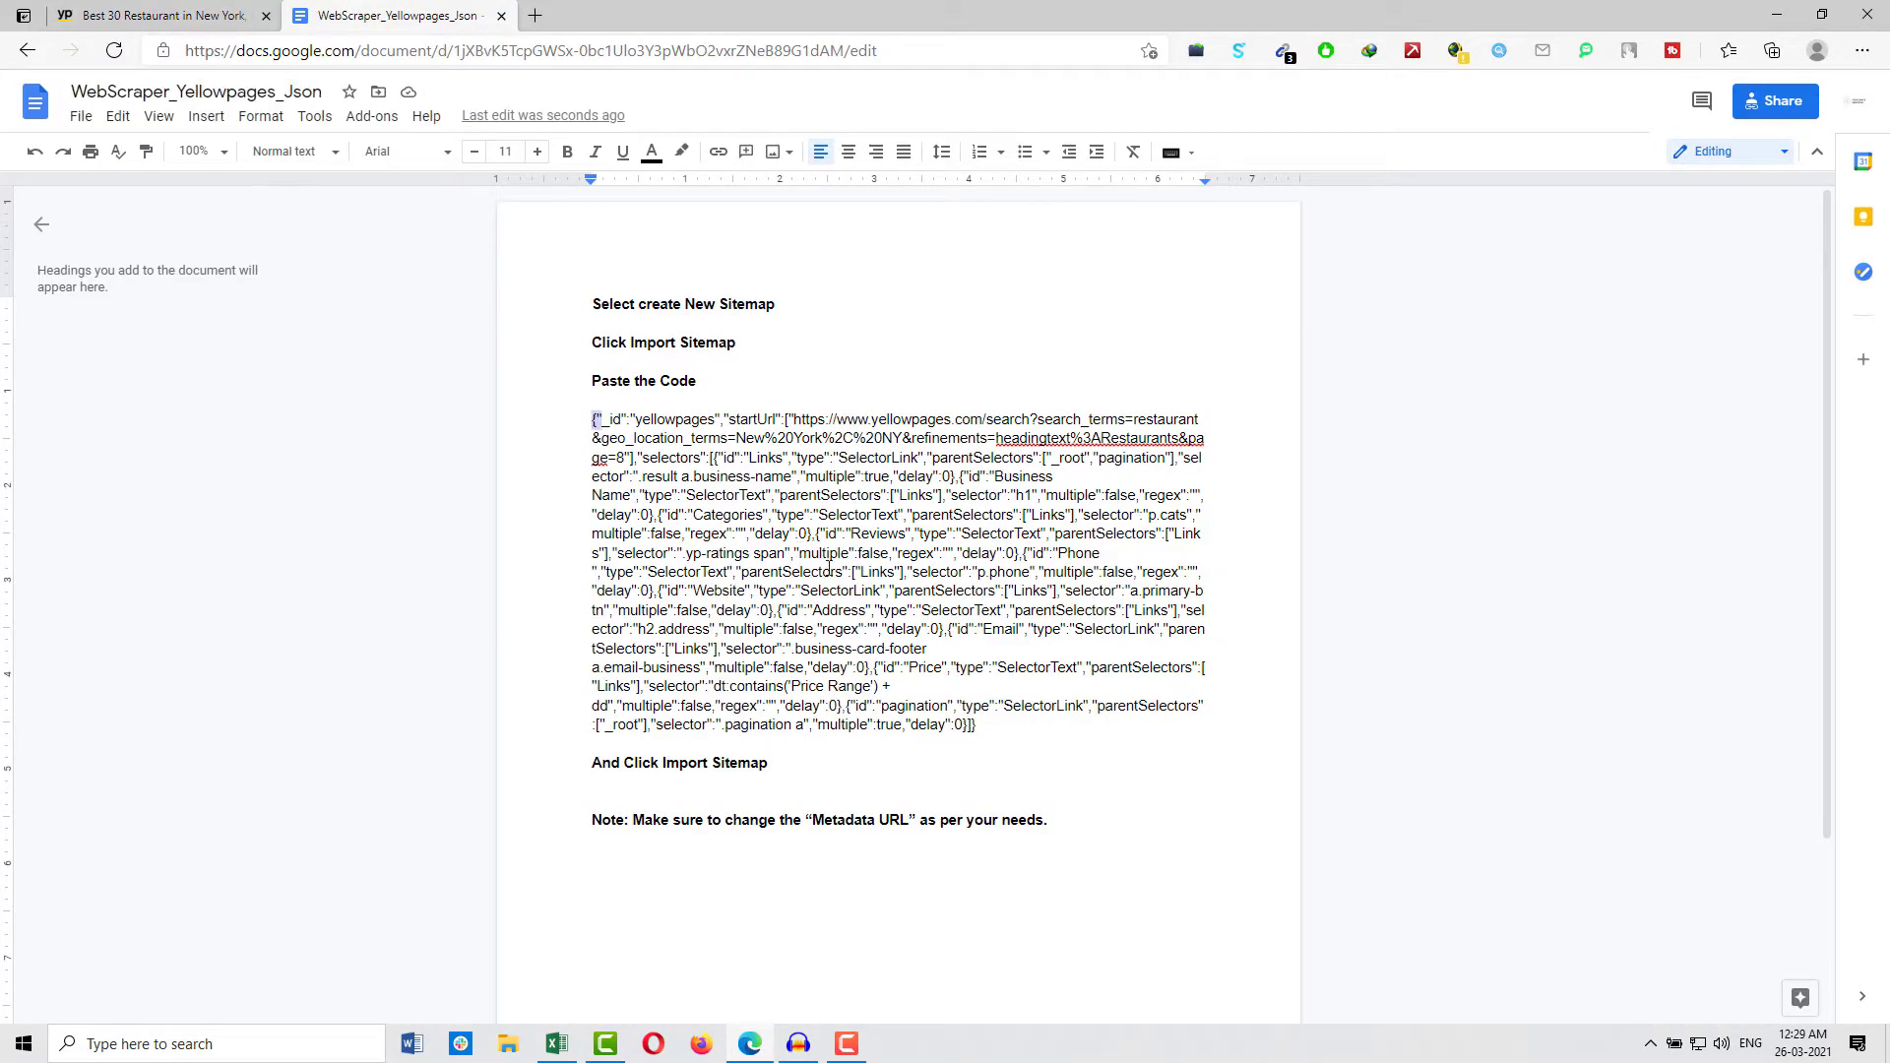
drag(799, 551, 985, 741)
key(ctrl+c)
click(158, 16)
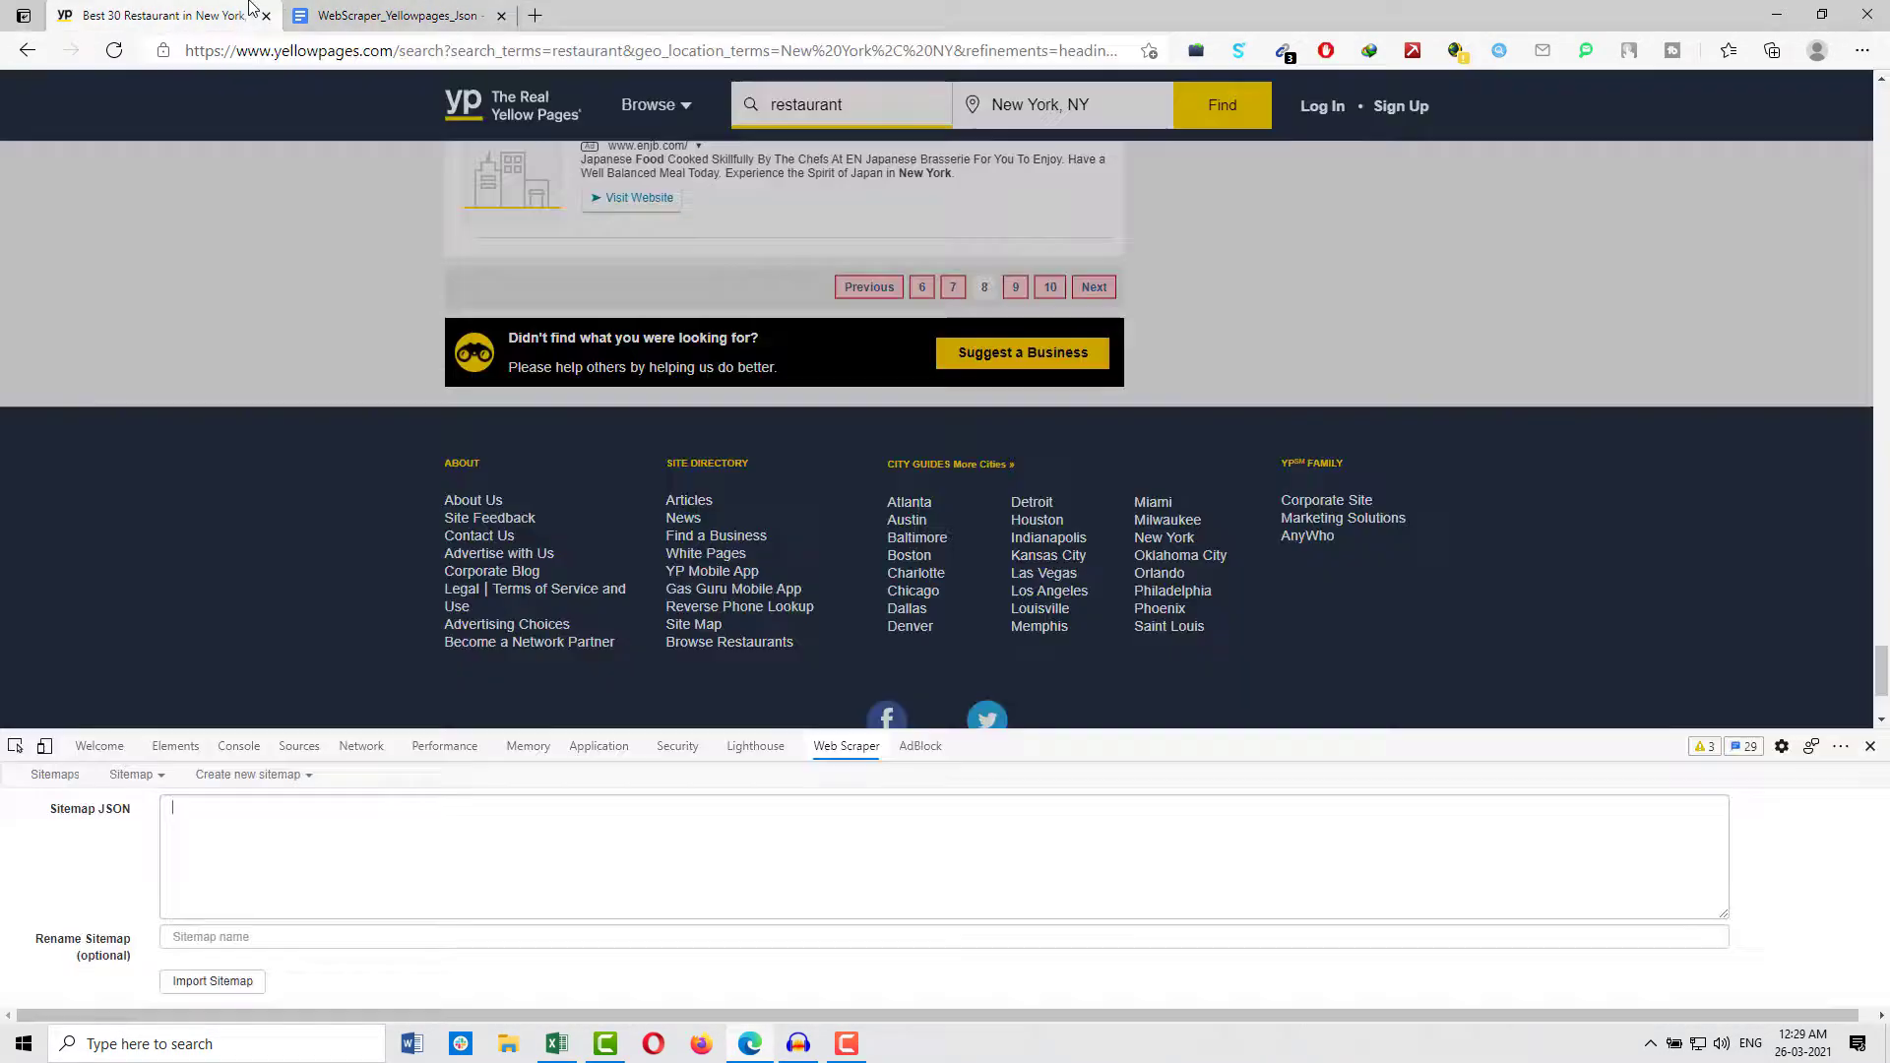
Paste the copied JSON code into the sitemap import form, rename the sitemap as test and import it.
key(ctrl+v)
click(291, 937)
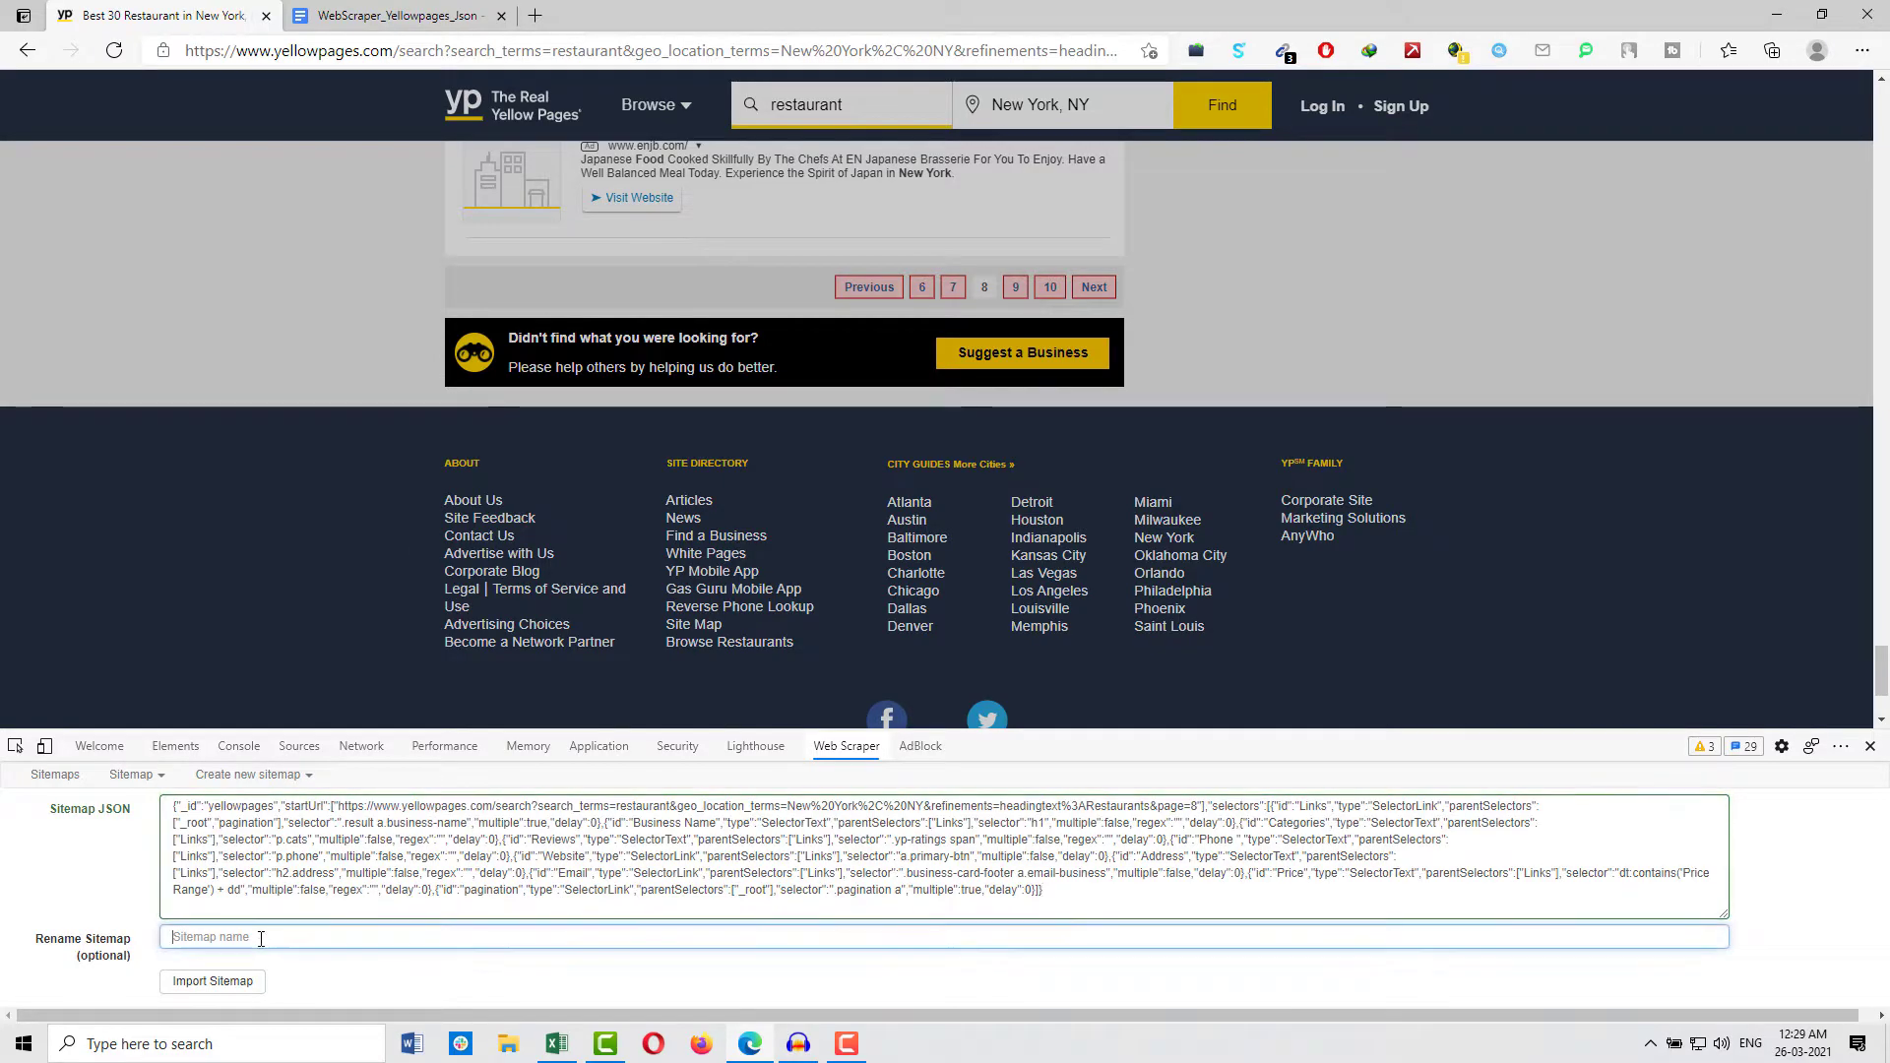
text(Test)
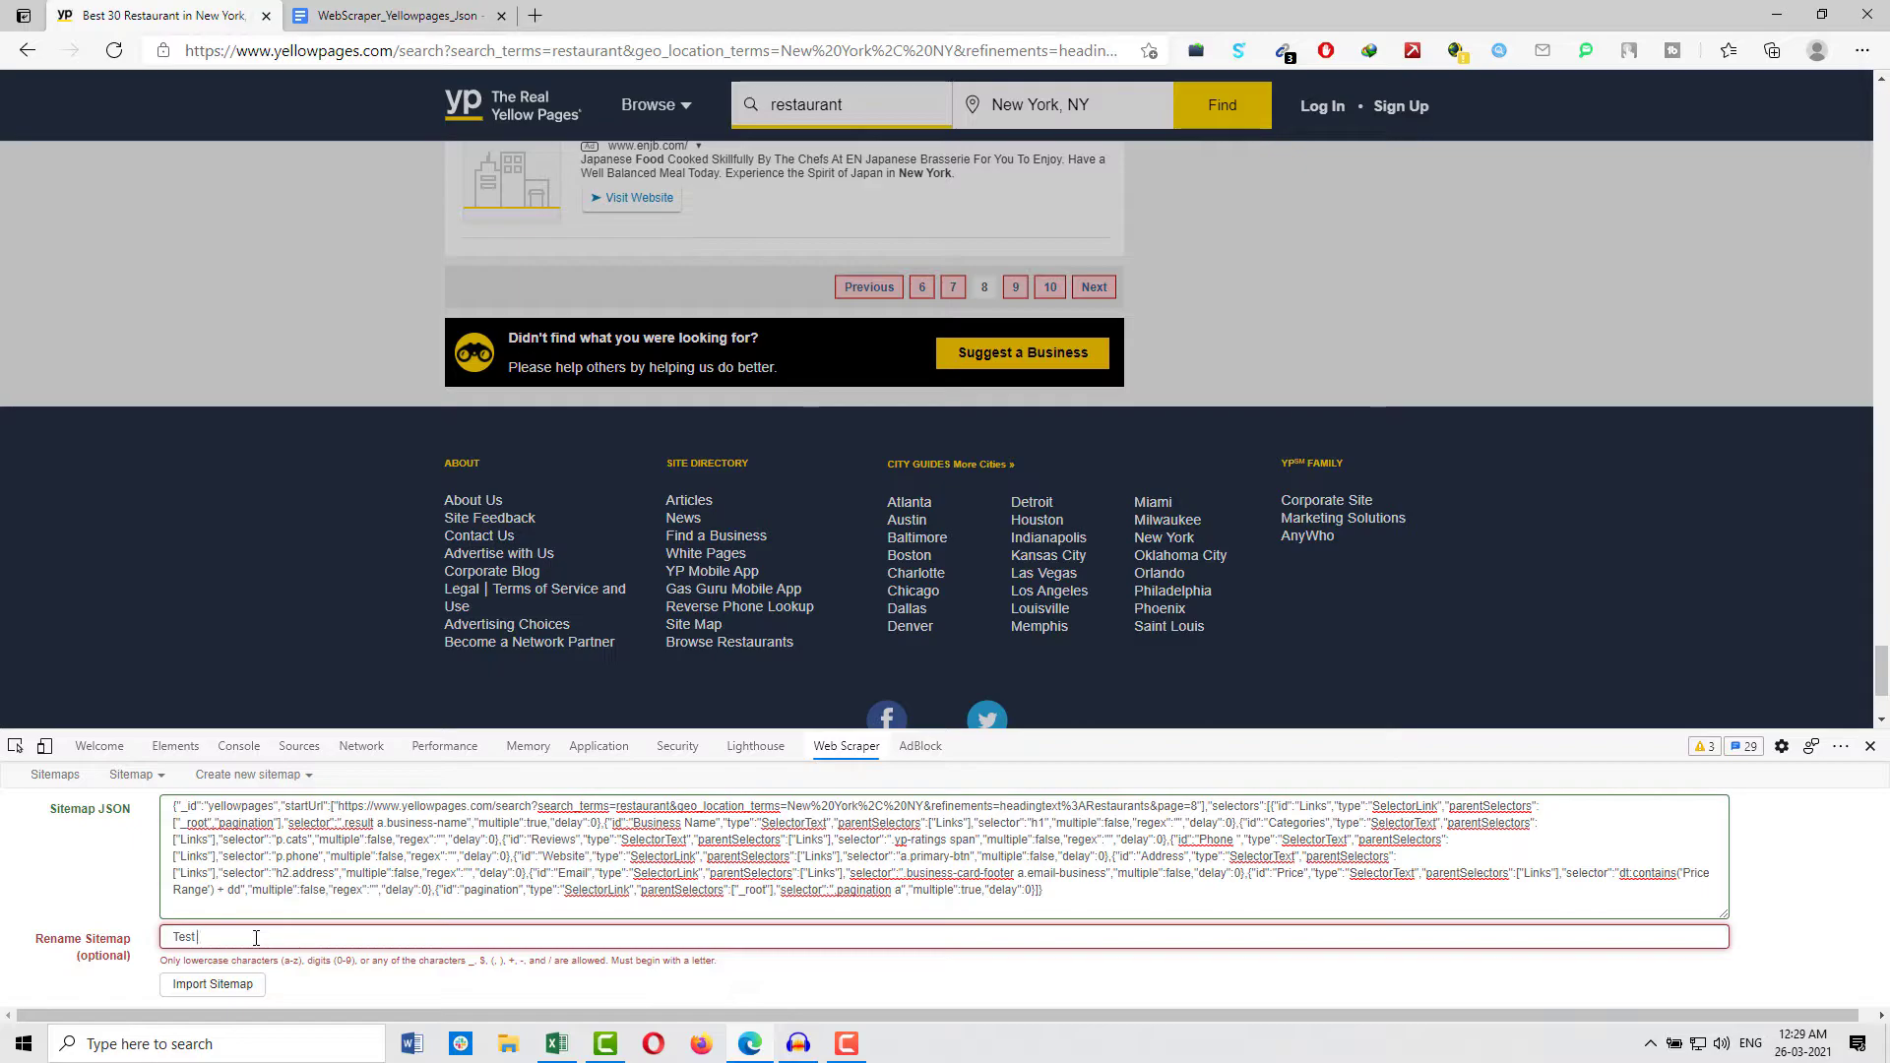
key(BackSpace)
key(BackSpace)
key(BackSpace)
key(BackSpace)
text(test)
click(212, 982)
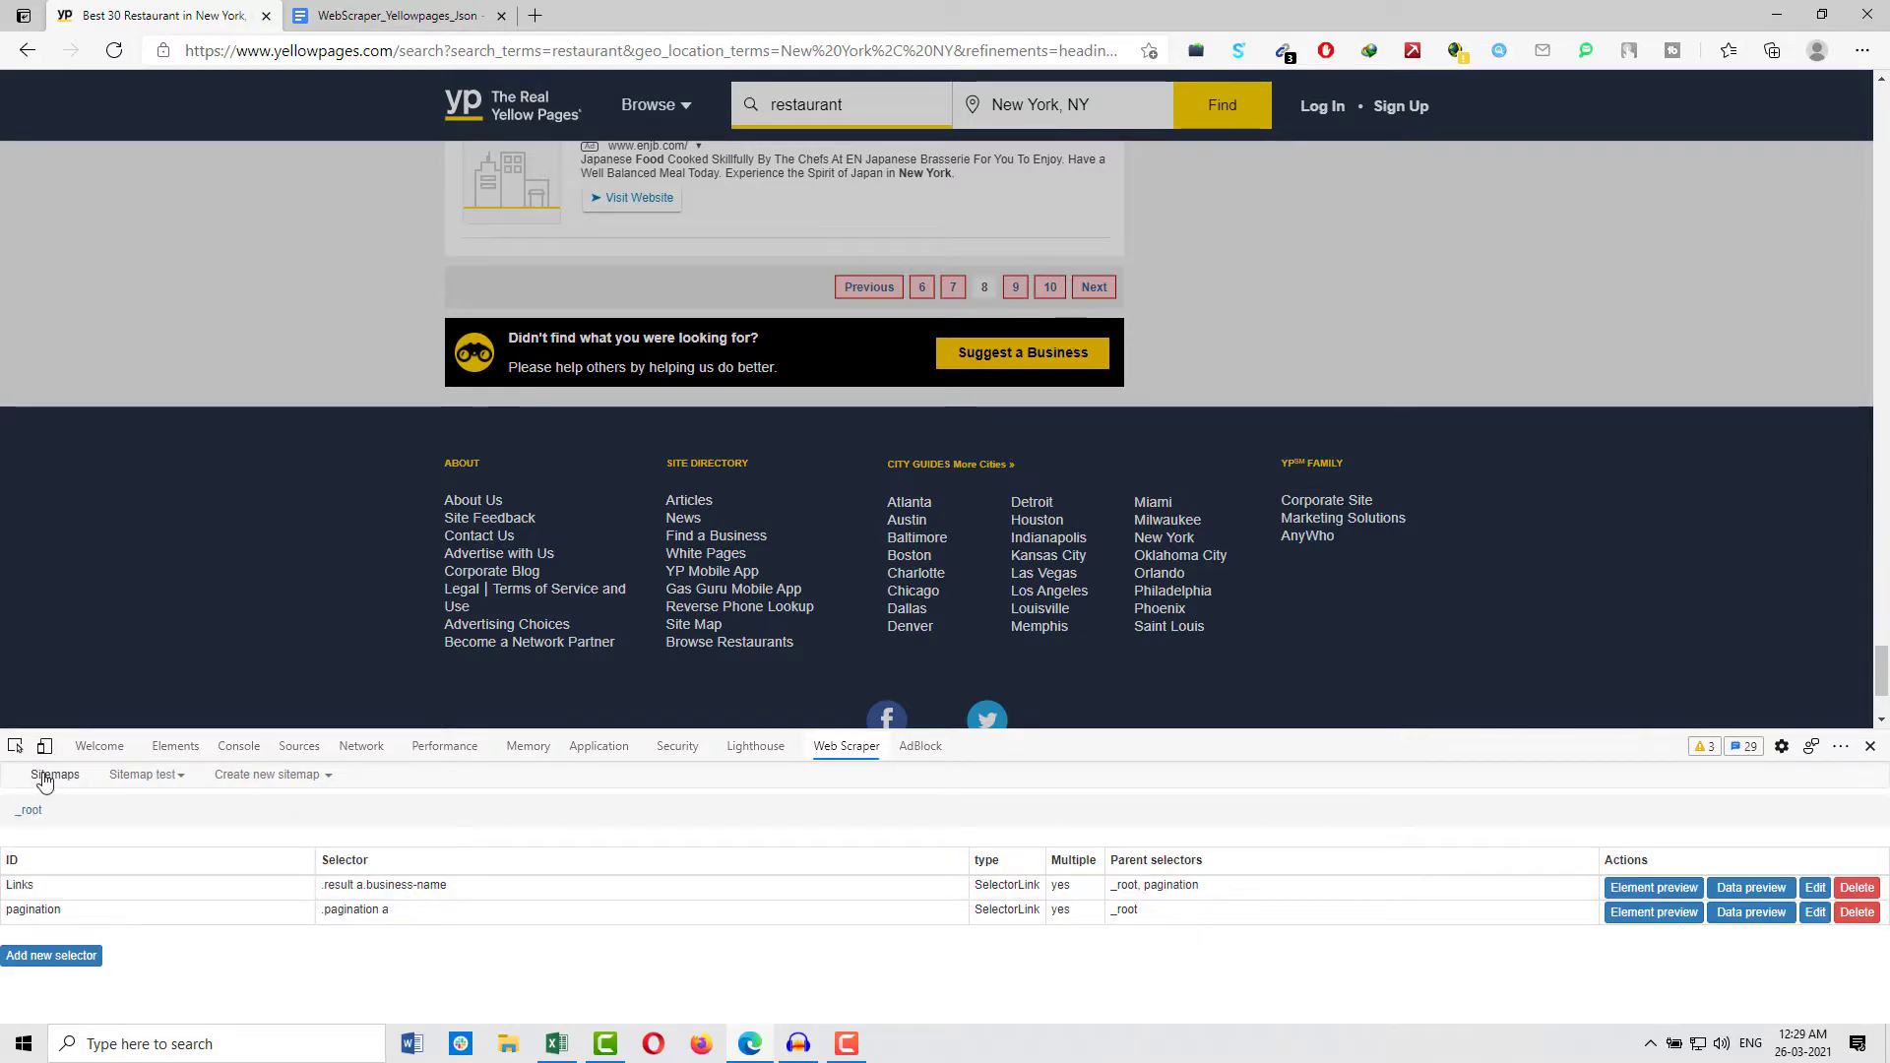
Review the yellowpages and test sitemaps from the sitemap list, and check the WebScraper_Yellowpages_Json document.
click(43, 777)
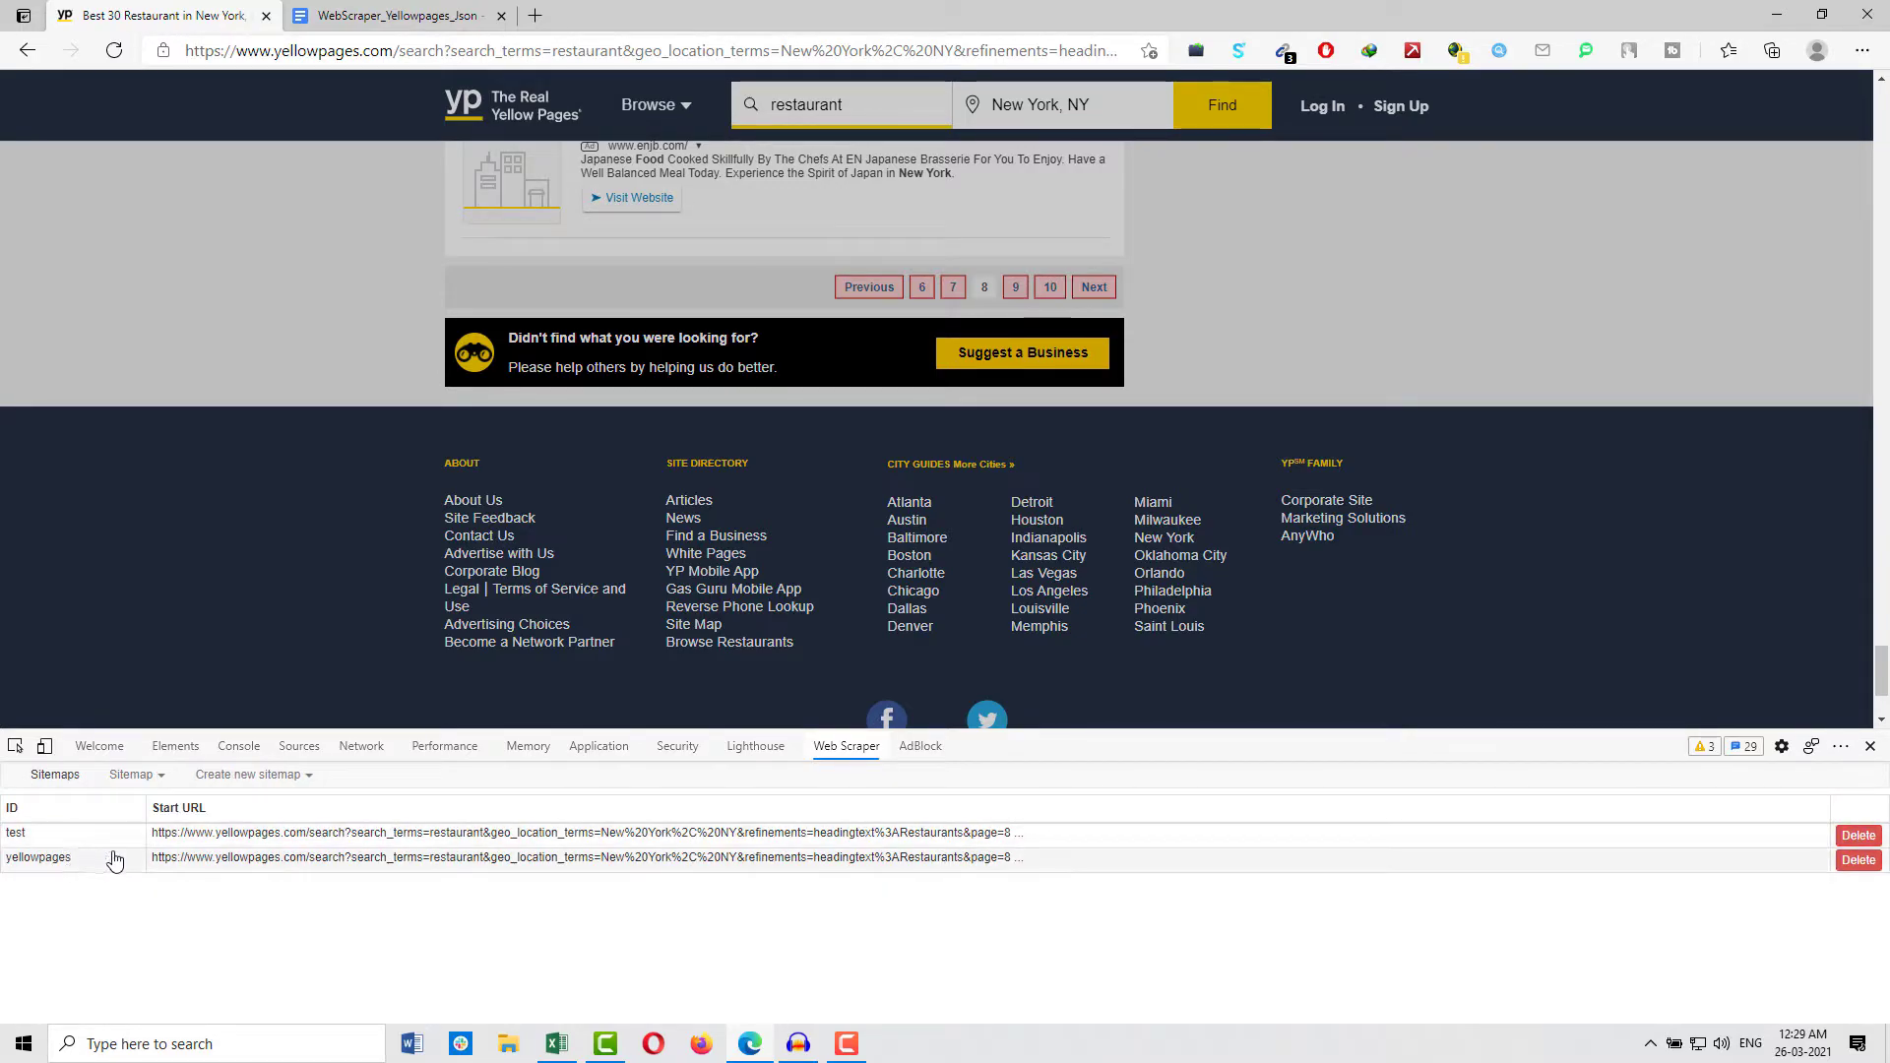
click(190, 866)
click(55, 774)
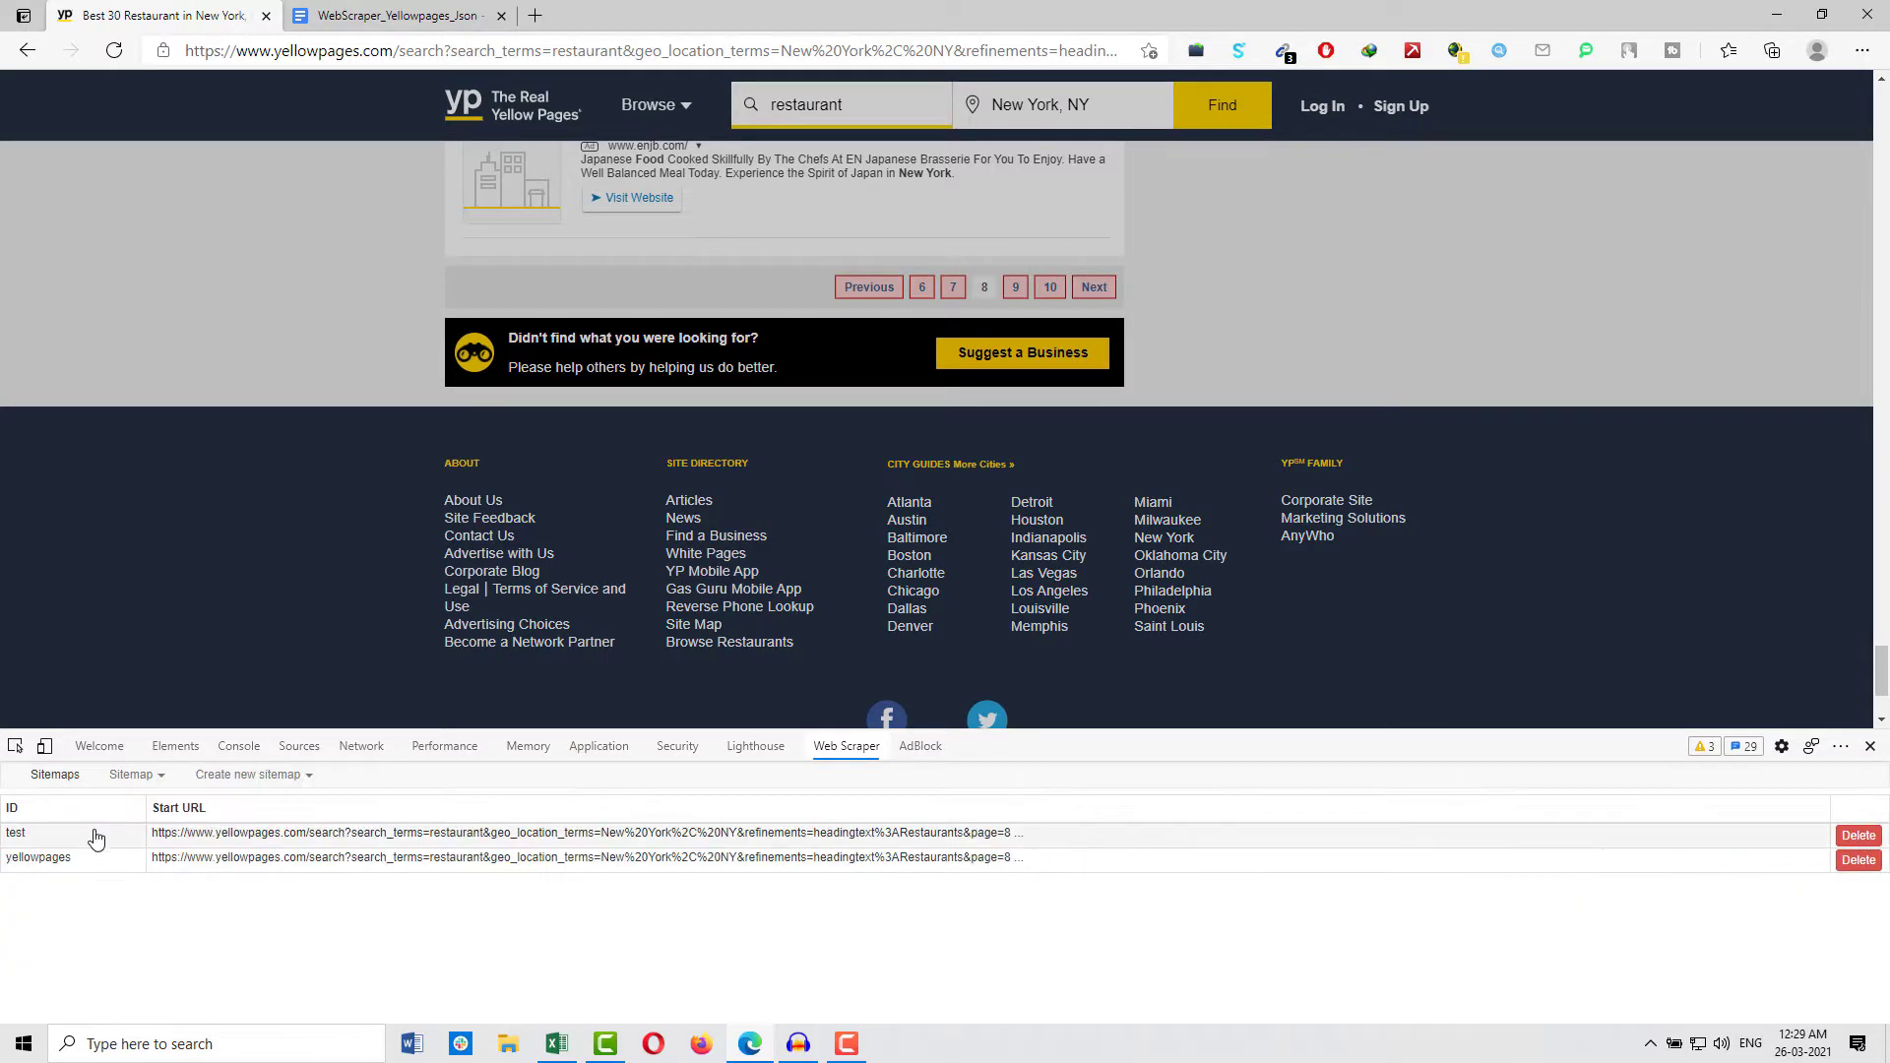
click(189, 836)
click(56, 783)
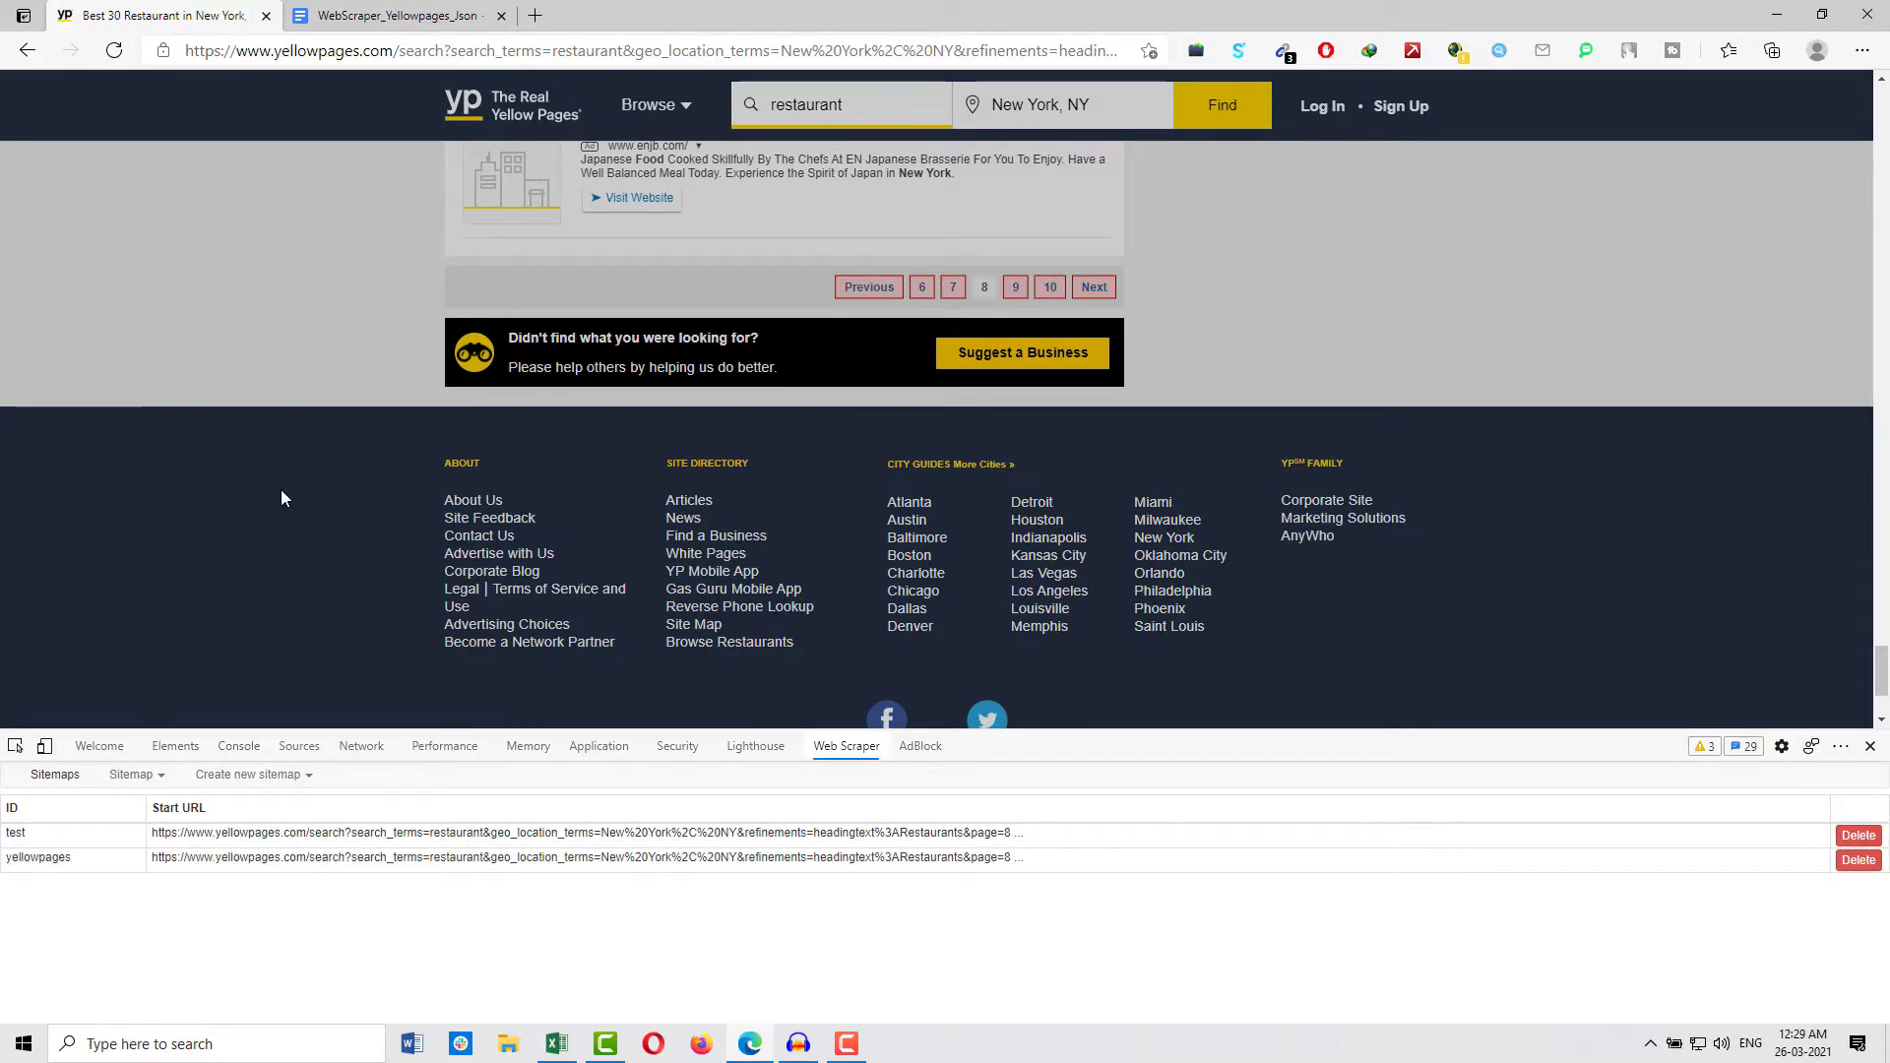
click(394, 15)
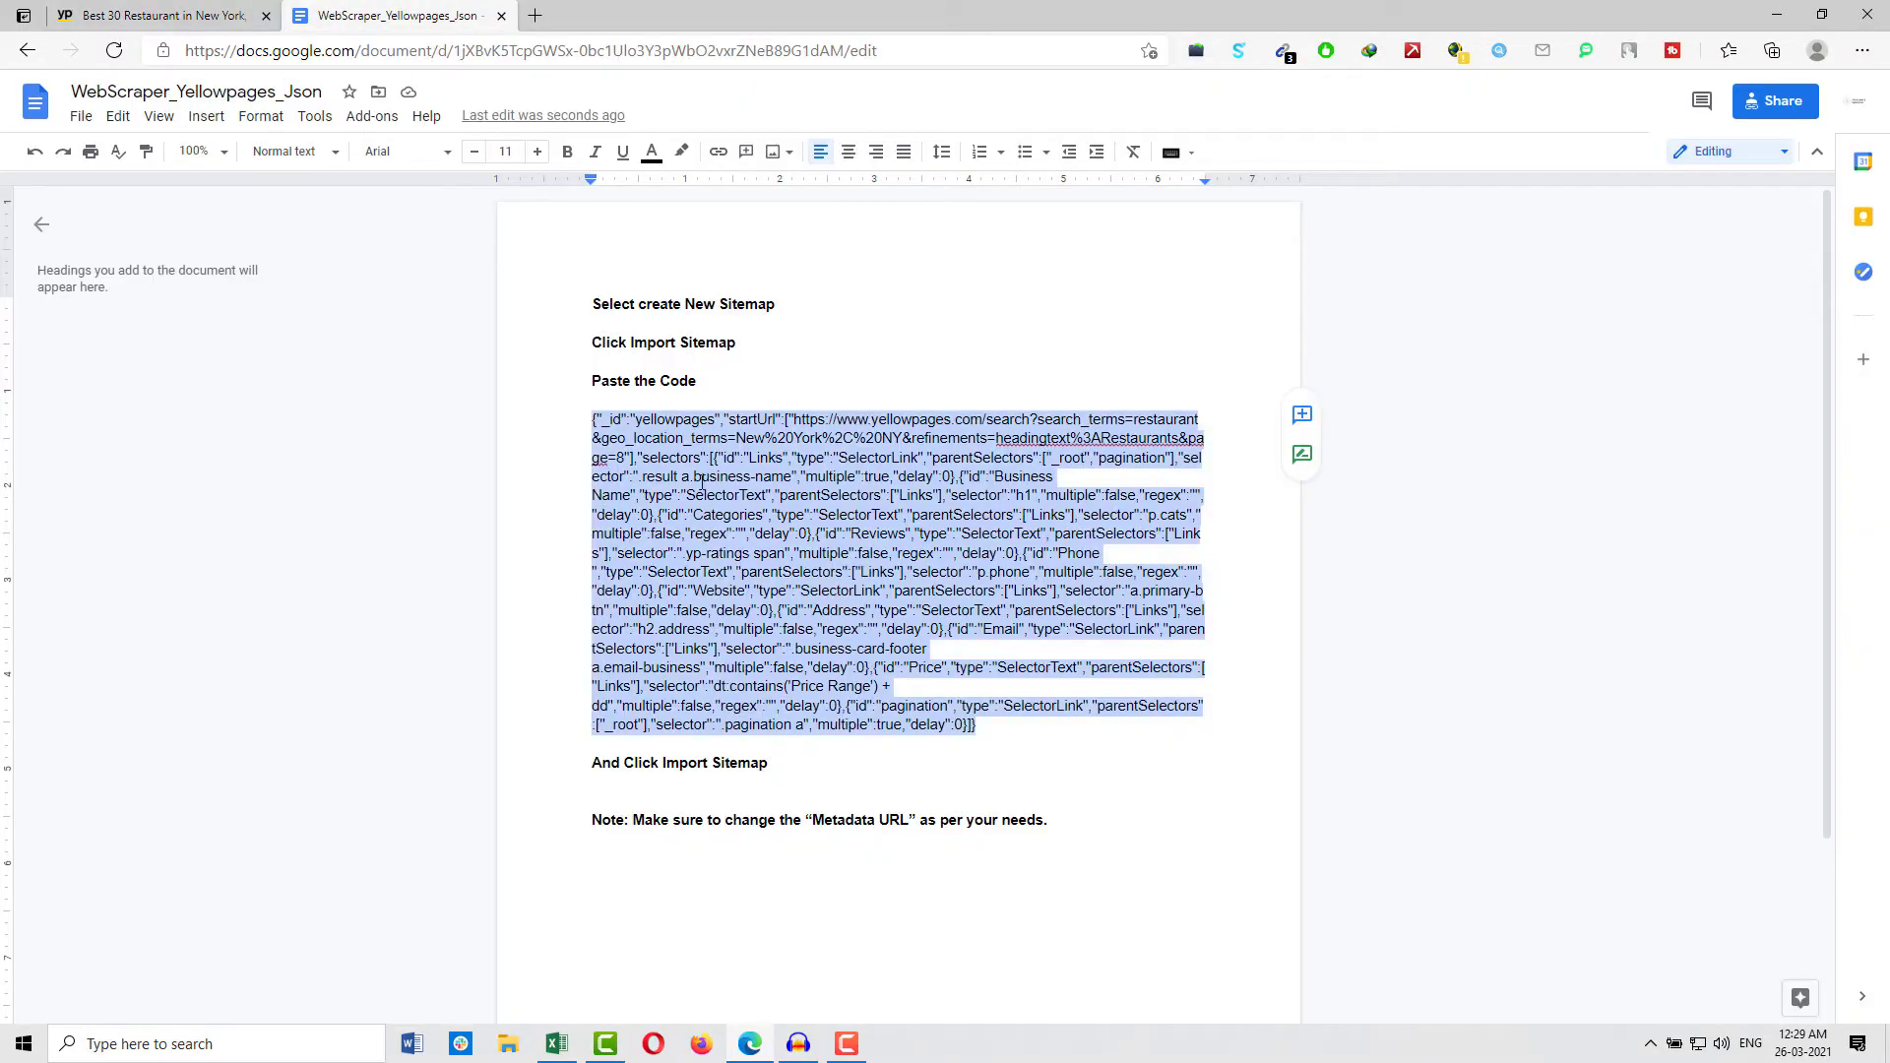
click(174, 8)
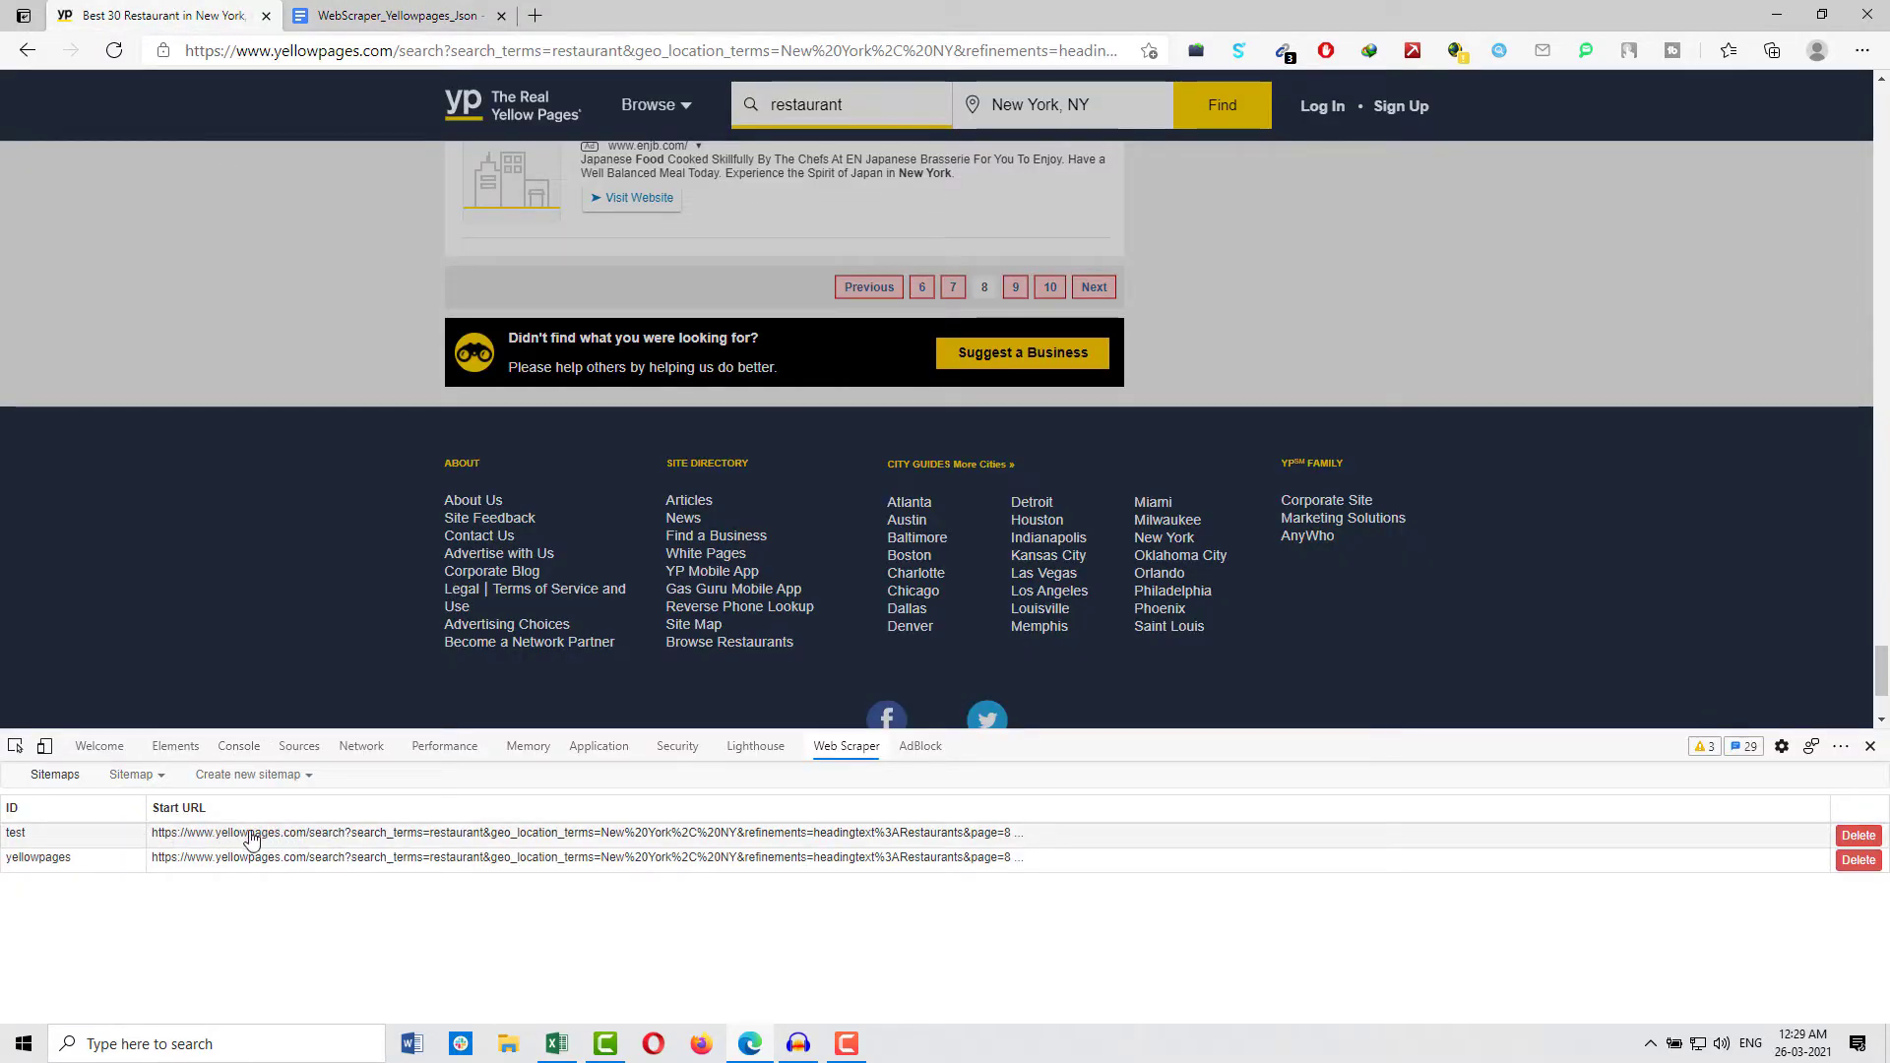
Search Yellow Pages for Plumbers in New York, NY and copy the address of the results page.
scroll(637, 309, up, 10)
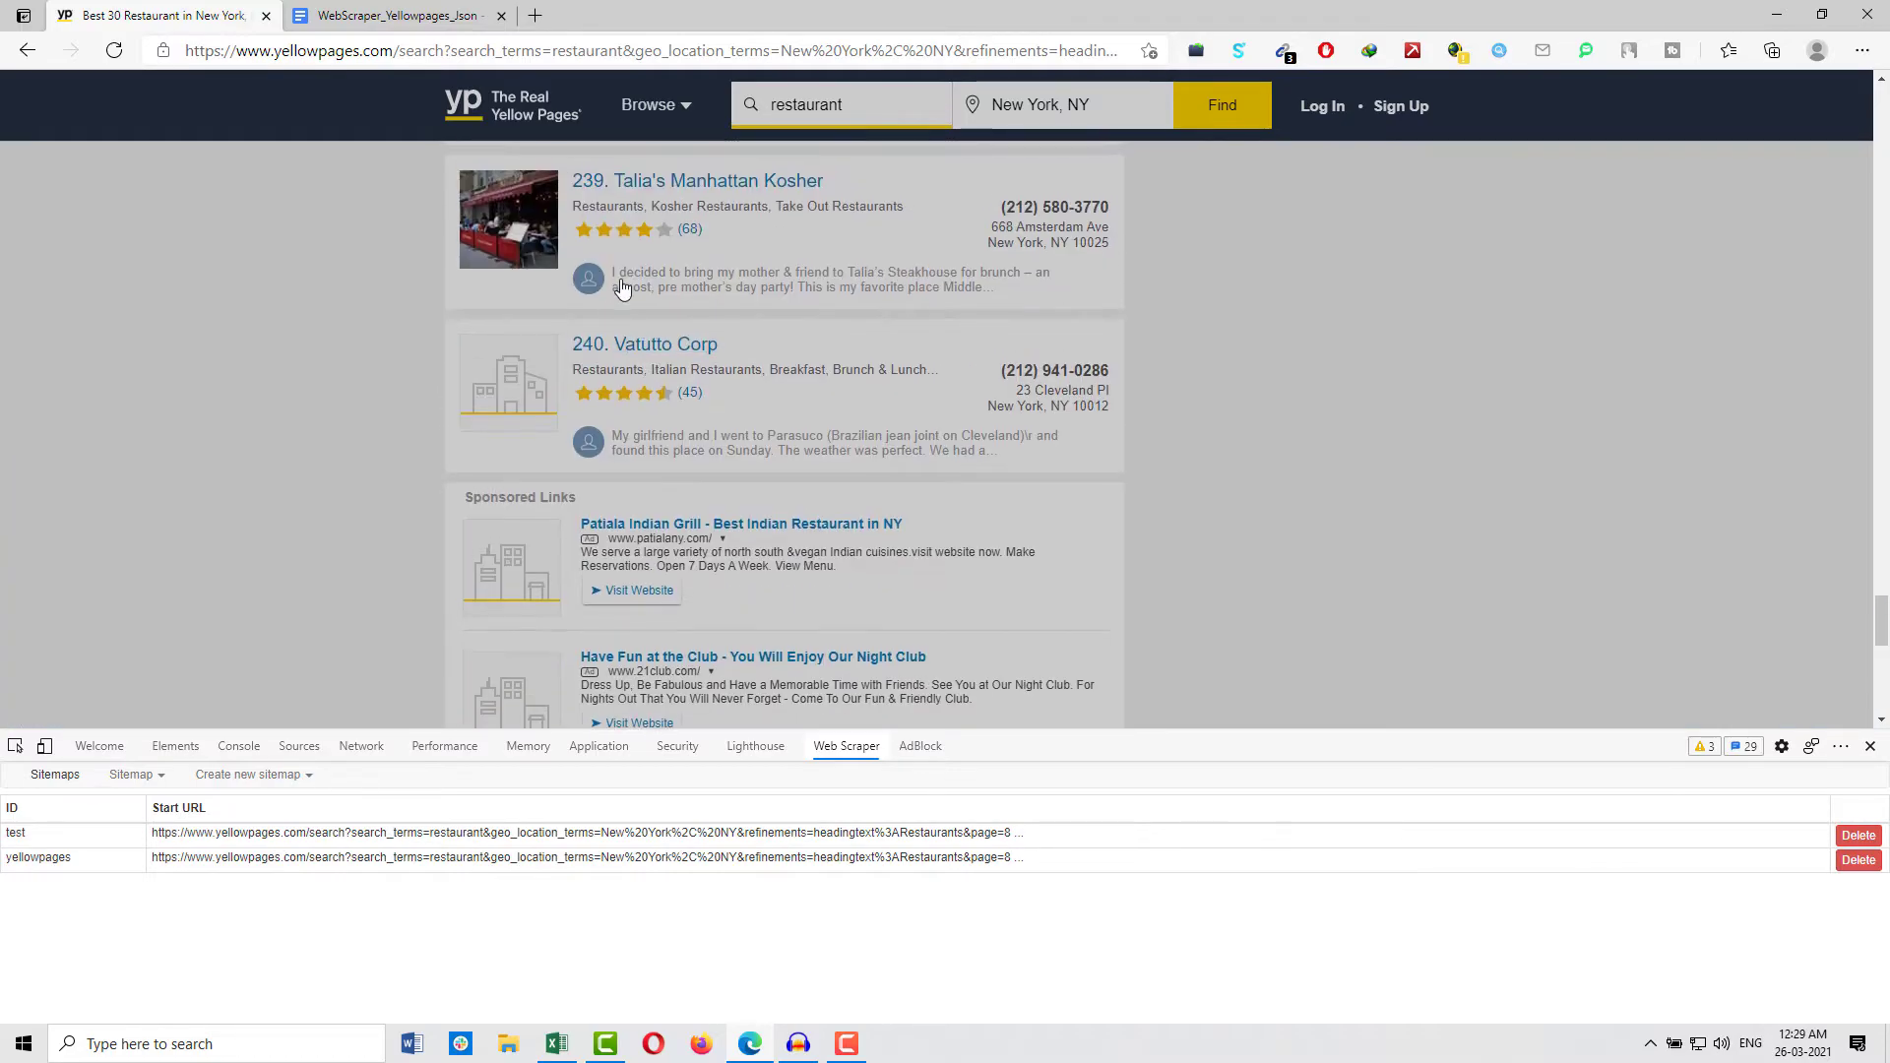
scroll(689, 264, down, 3)
scroll(689, 264, up, 20)
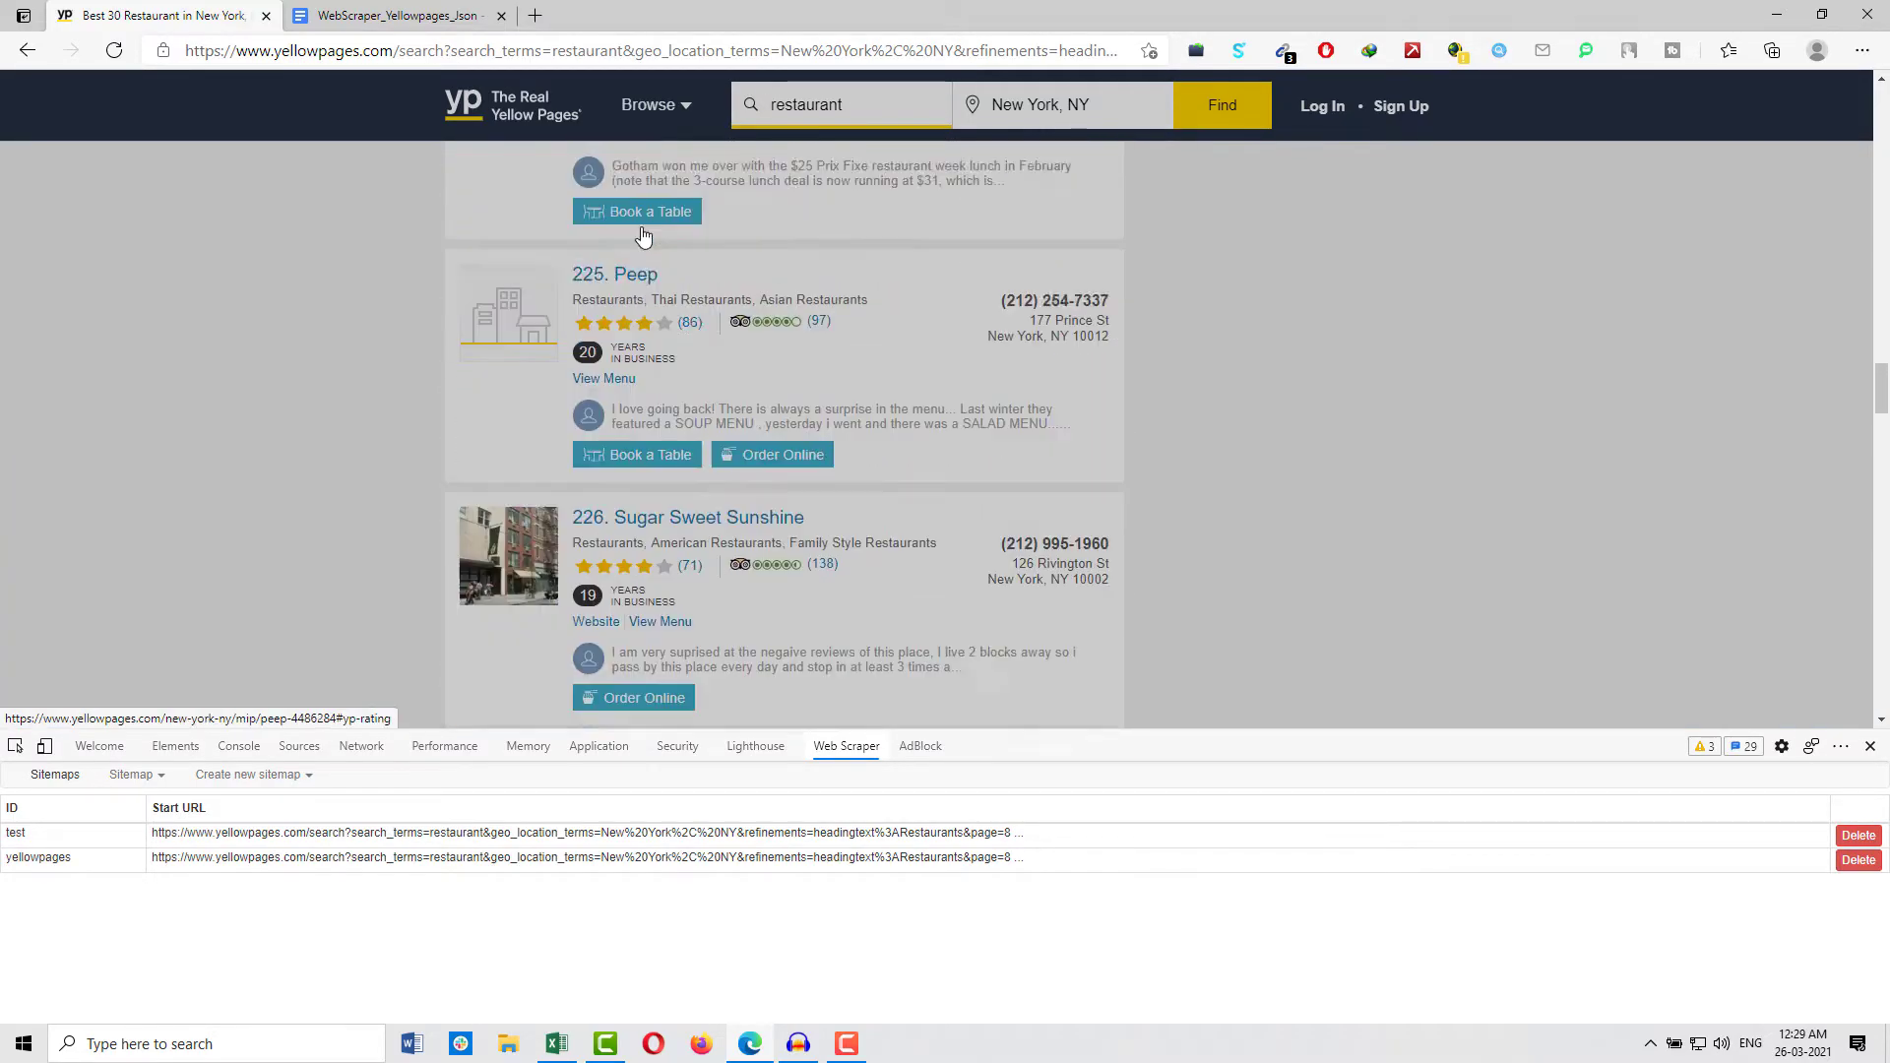
double_click(813, 105)
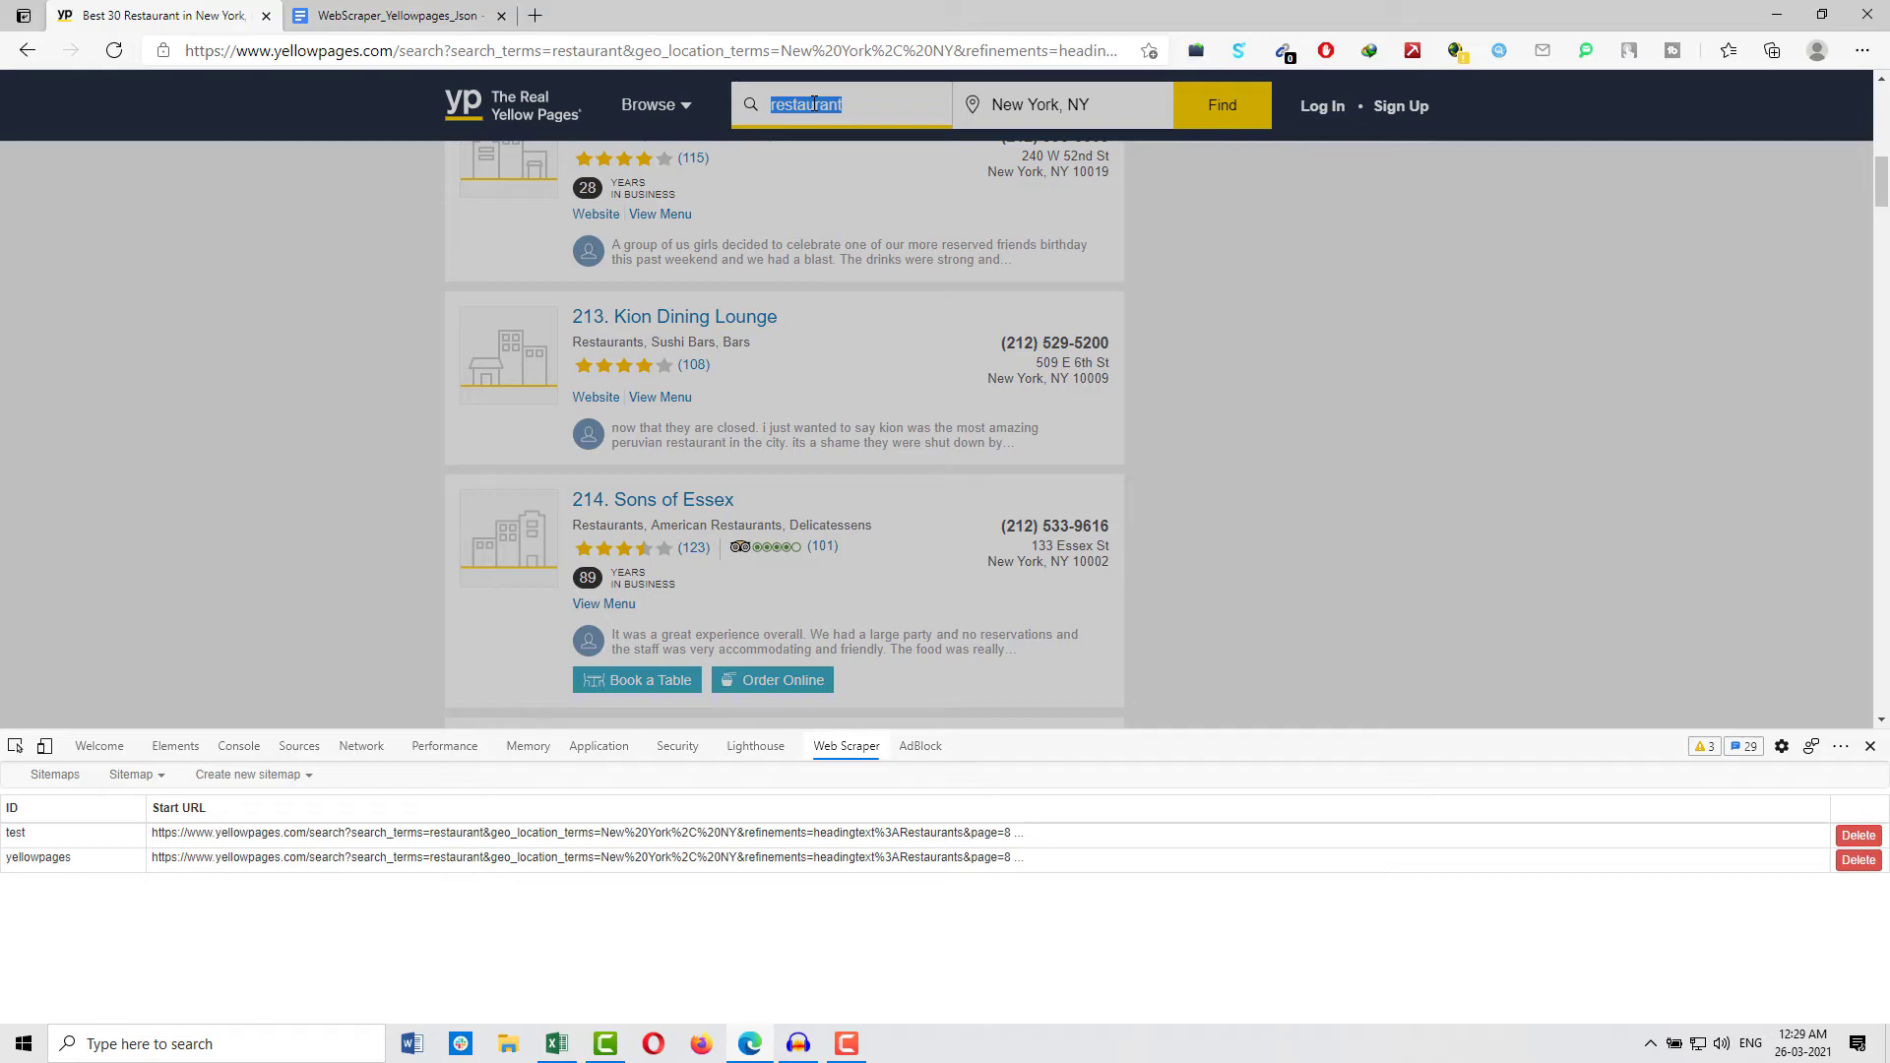
text(Plumbers)
key(Return)
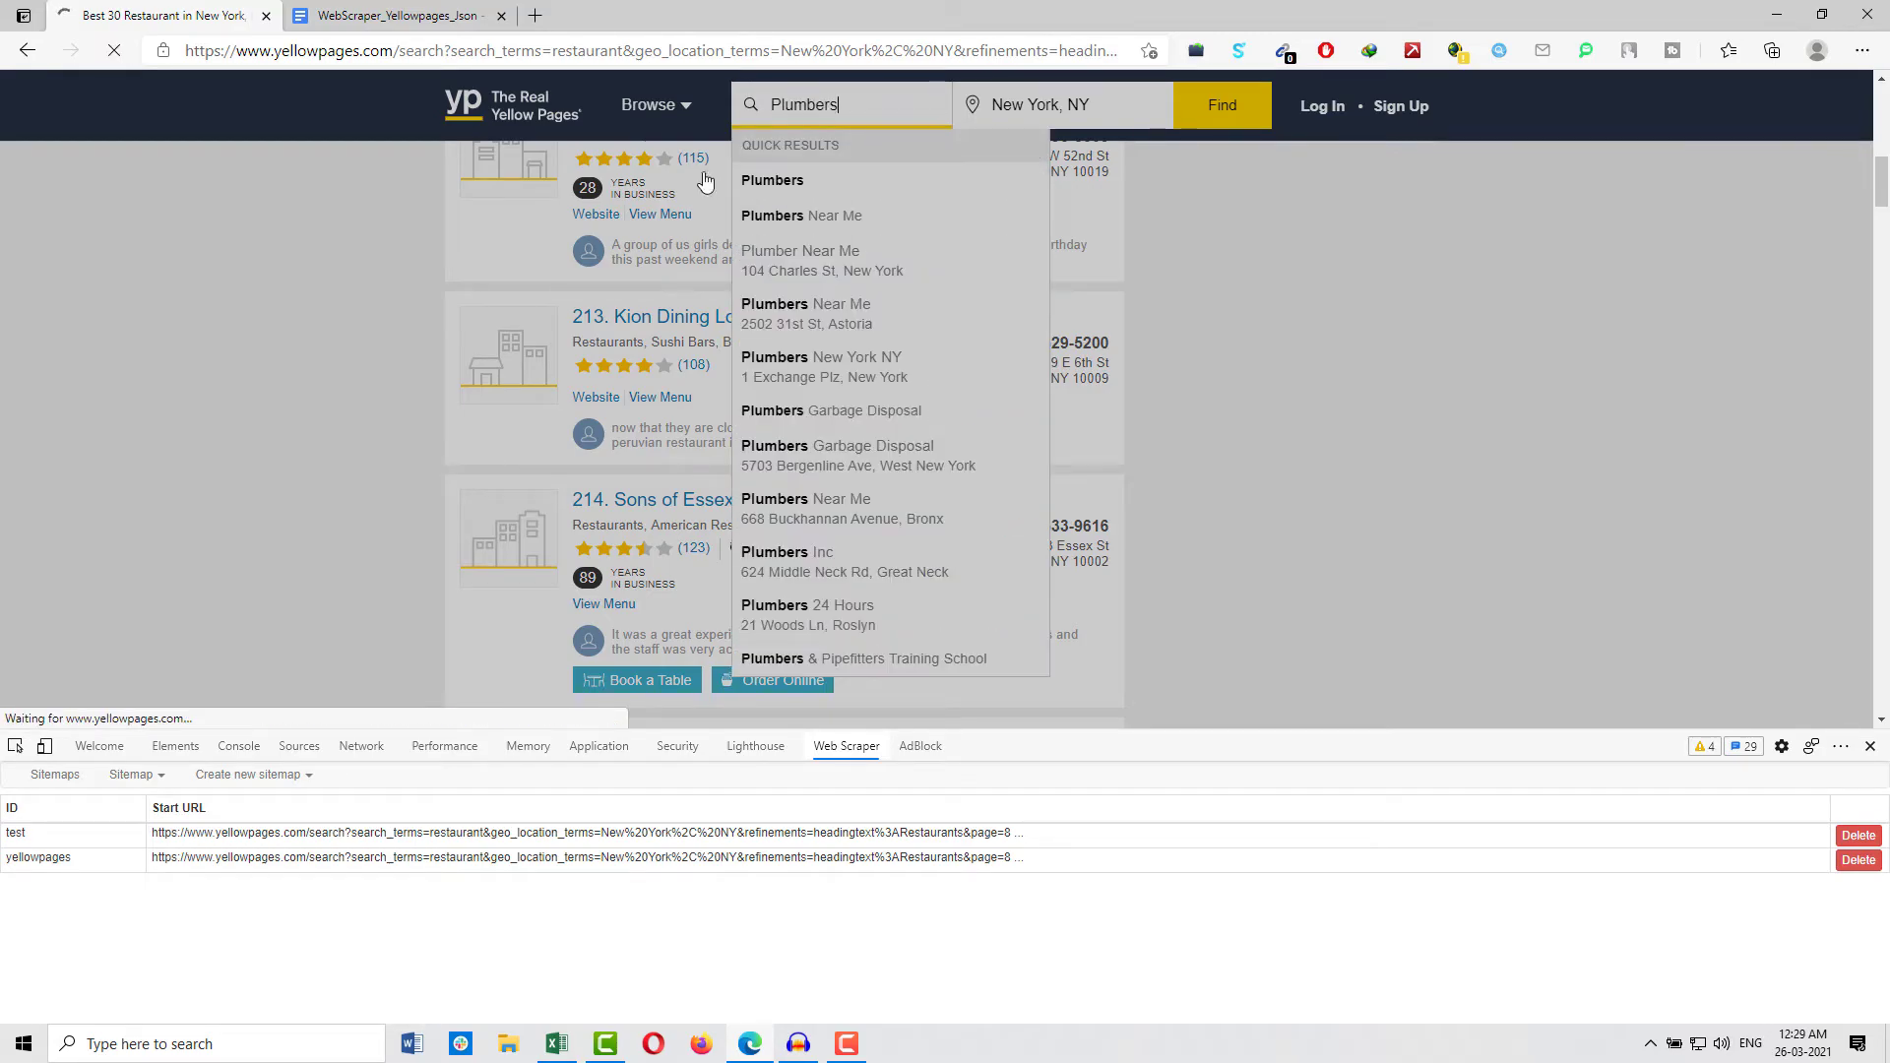
click(644, 50)
key(ctrl+c)
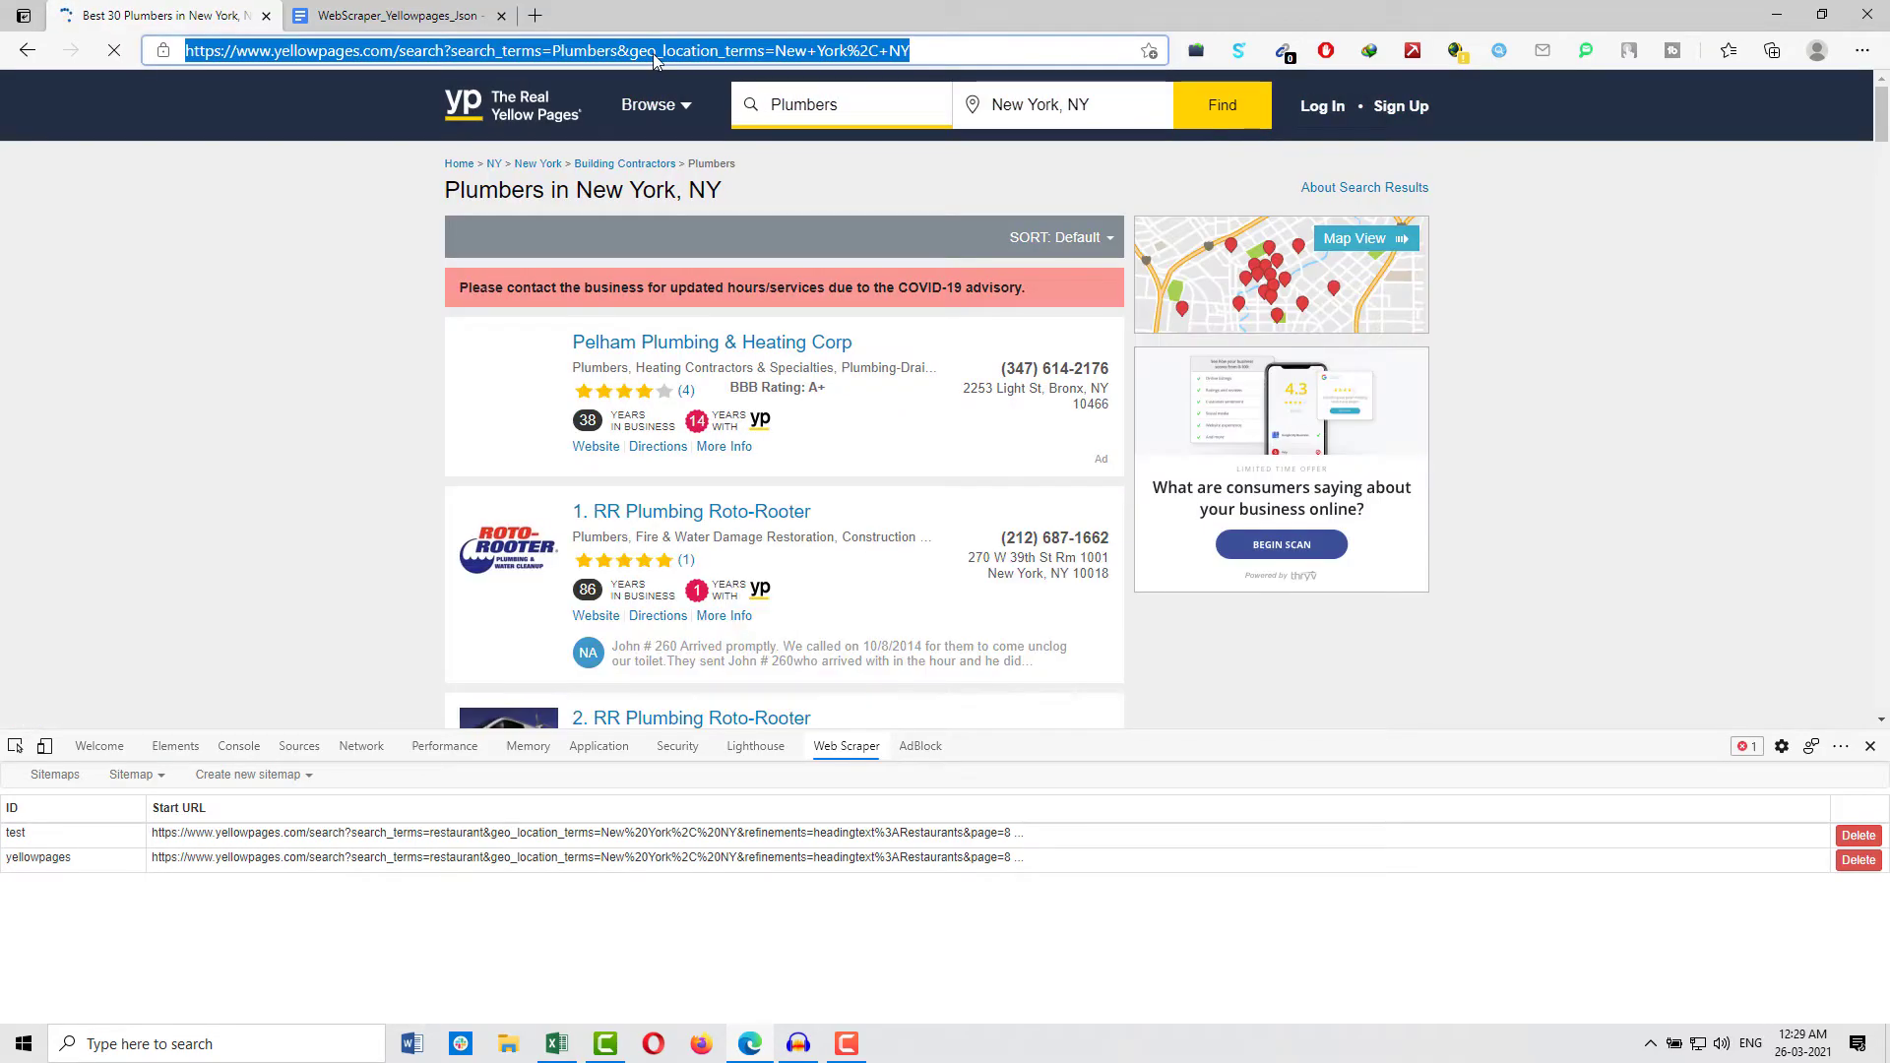
Replace the test sitemap's start URL in its metadata with the copied Plumbers search address and save the sitemap.
click(204, 844)
click(145, 775)
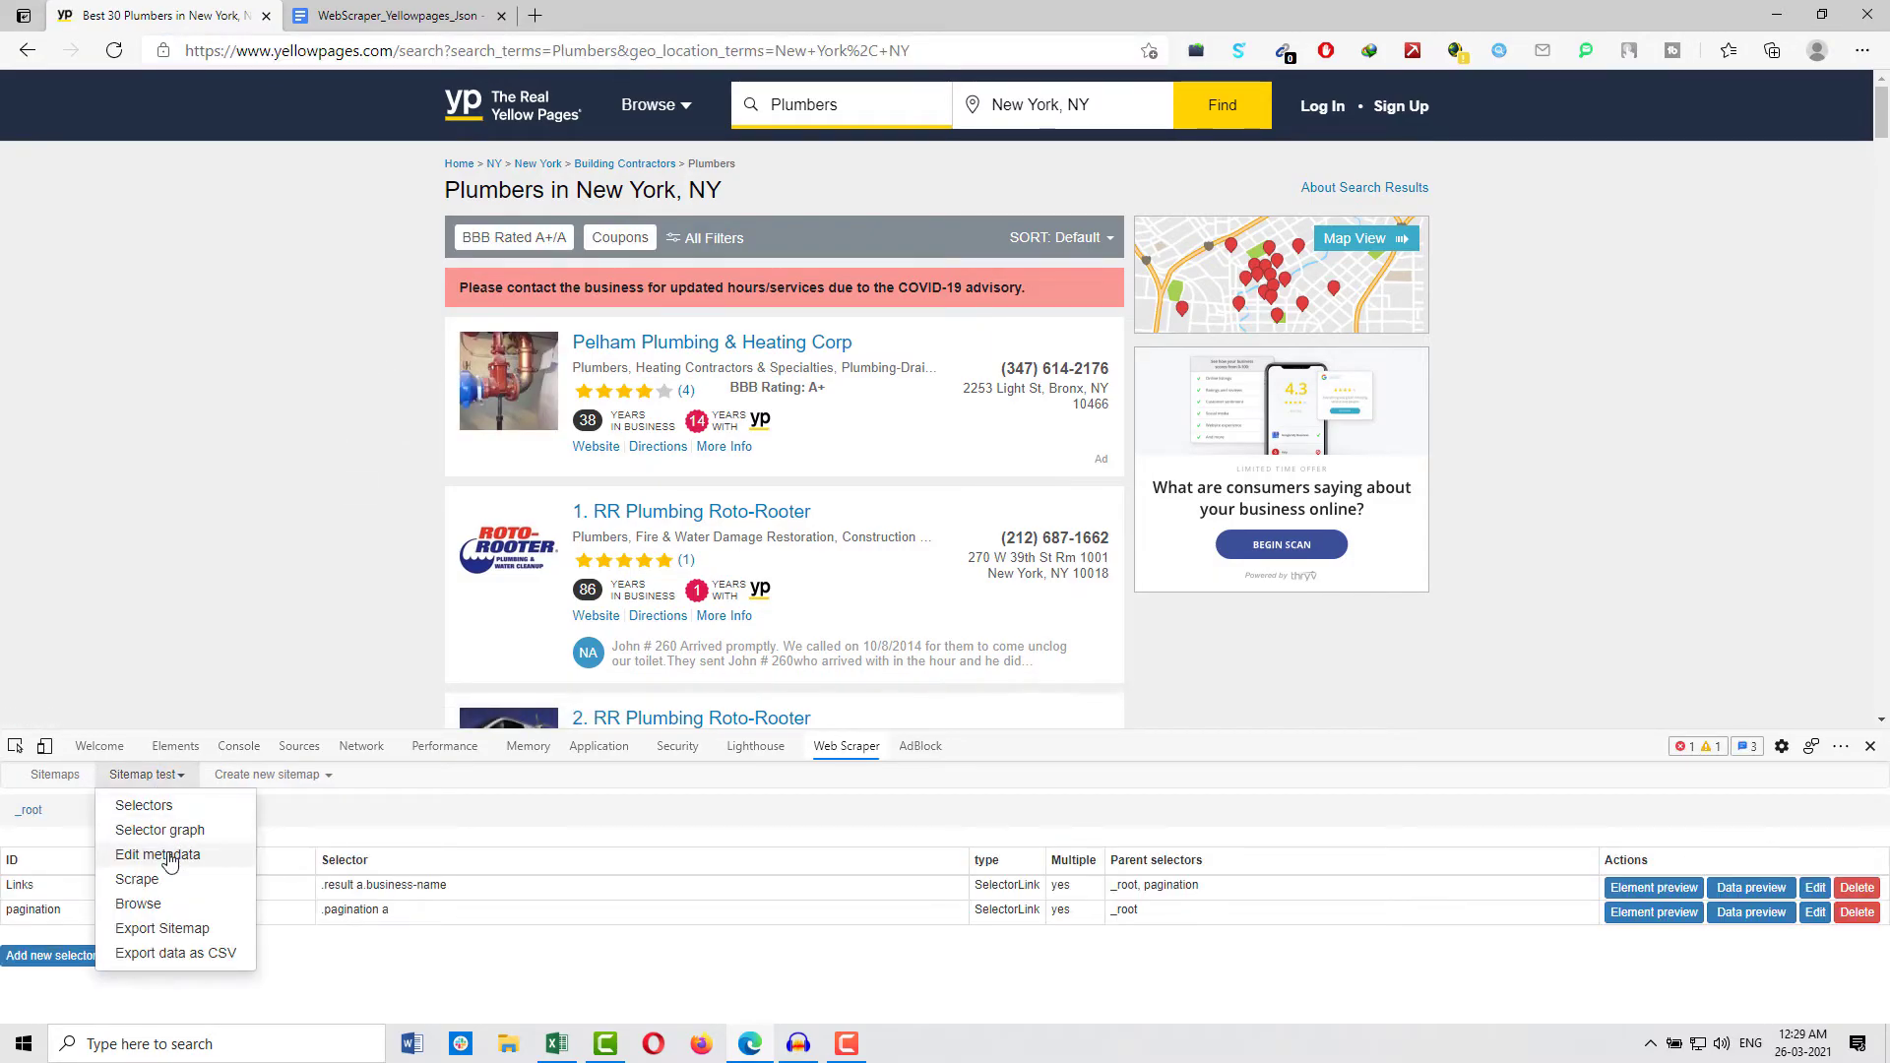
click(162, 857)
click(295, 836)
key(ctrl+a)
key(ctrl+v)
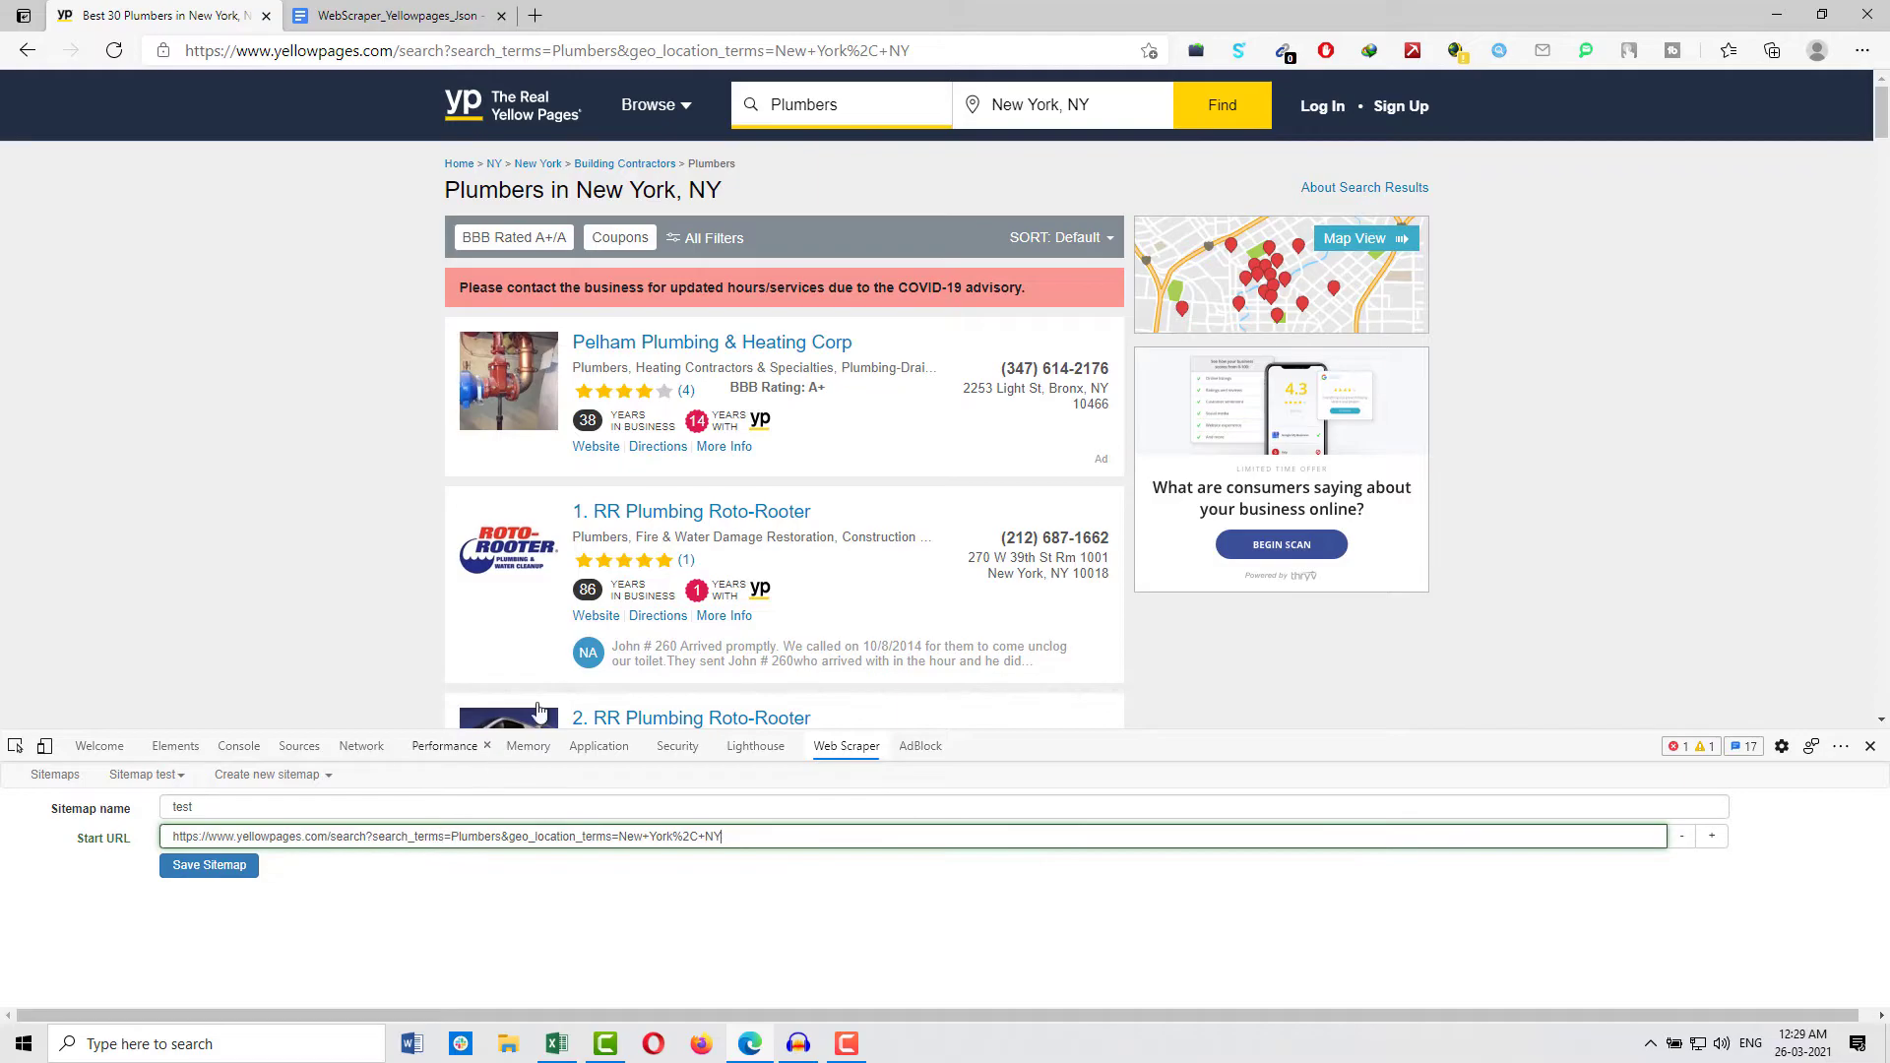
click(223, 868)
click(143, 776)
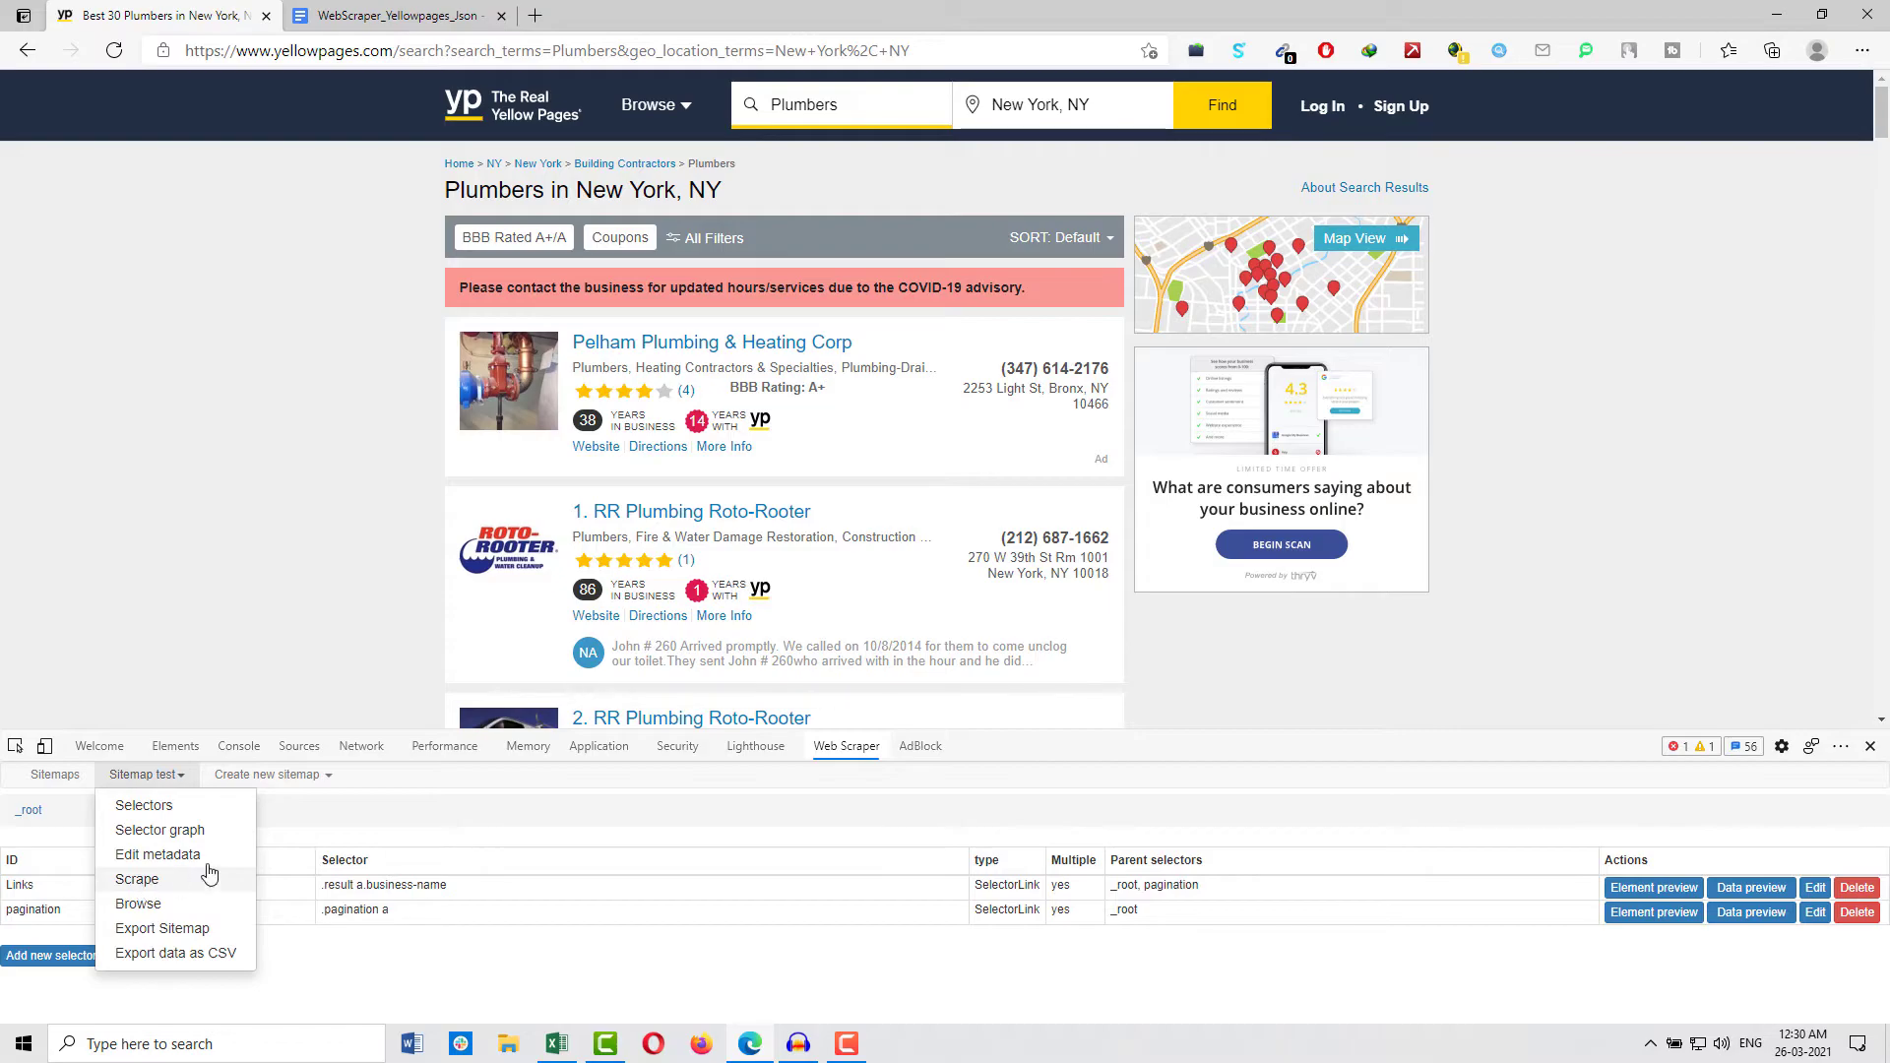
drag(447, 190, 651, 224)
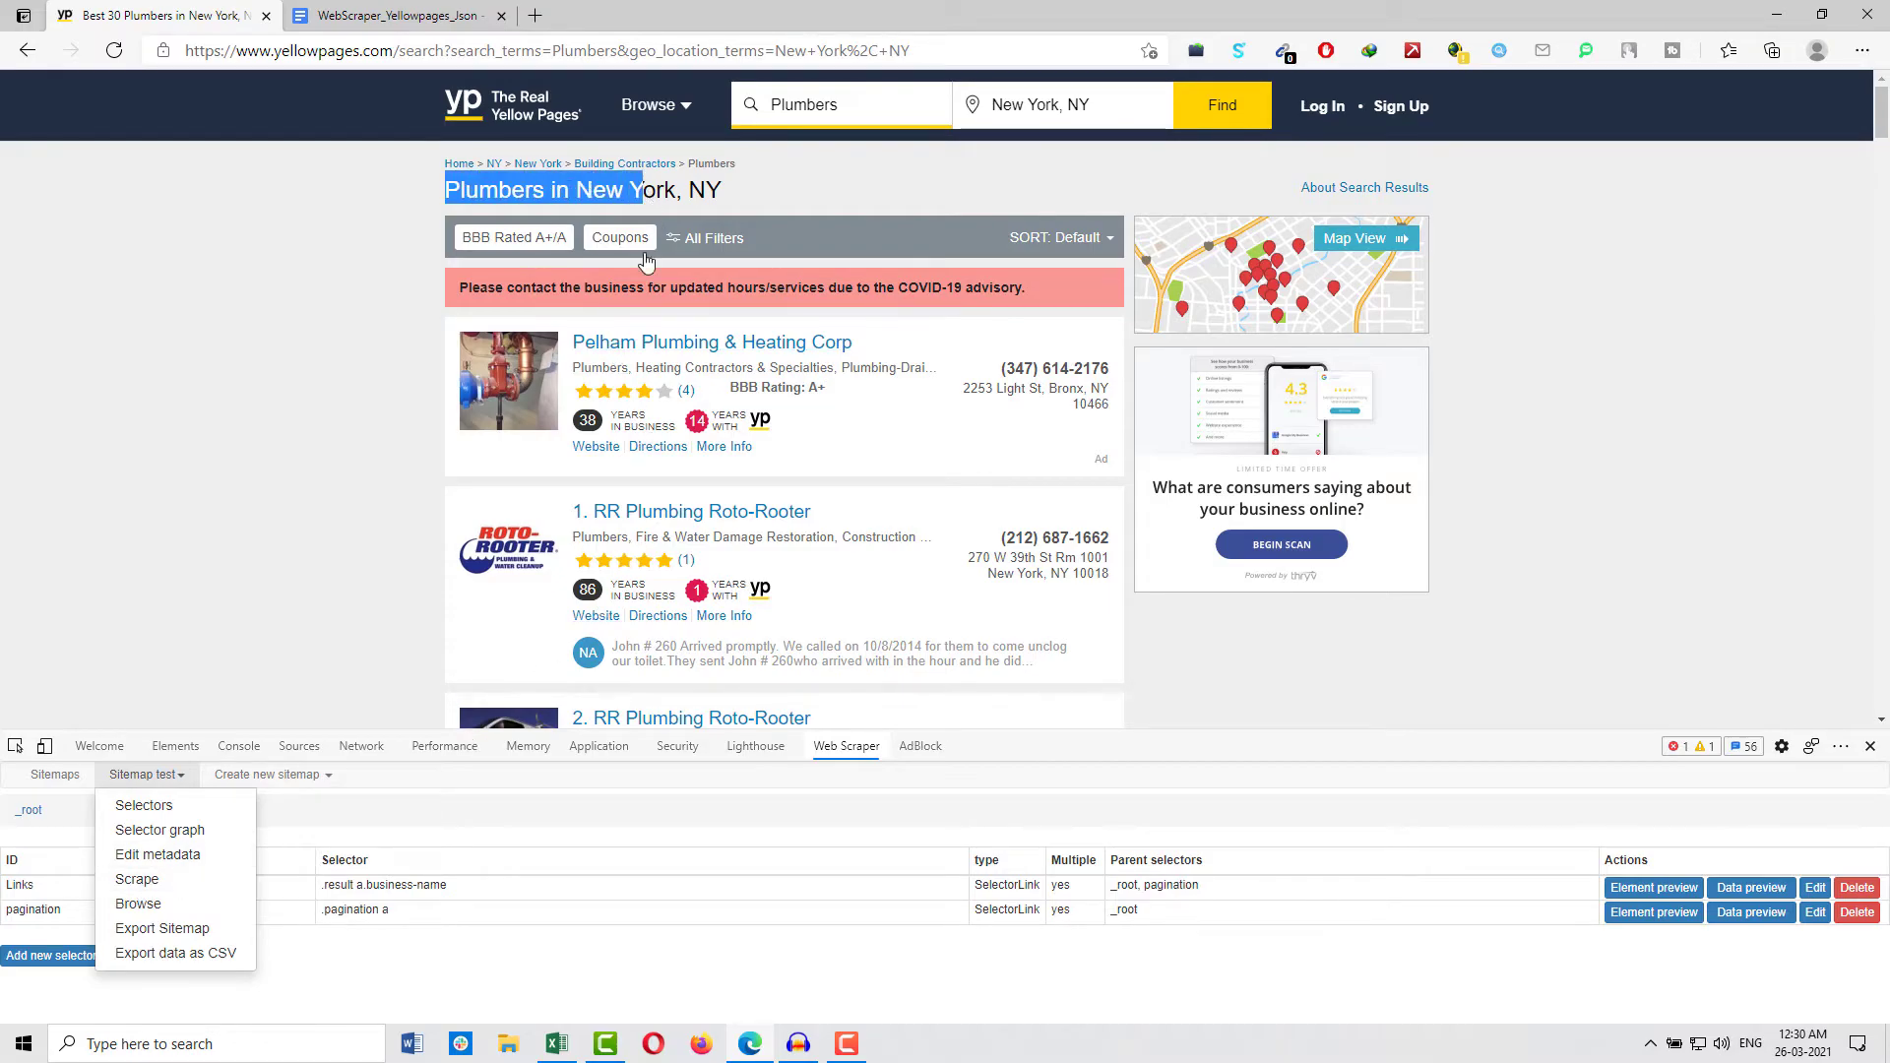
click(604, 393)
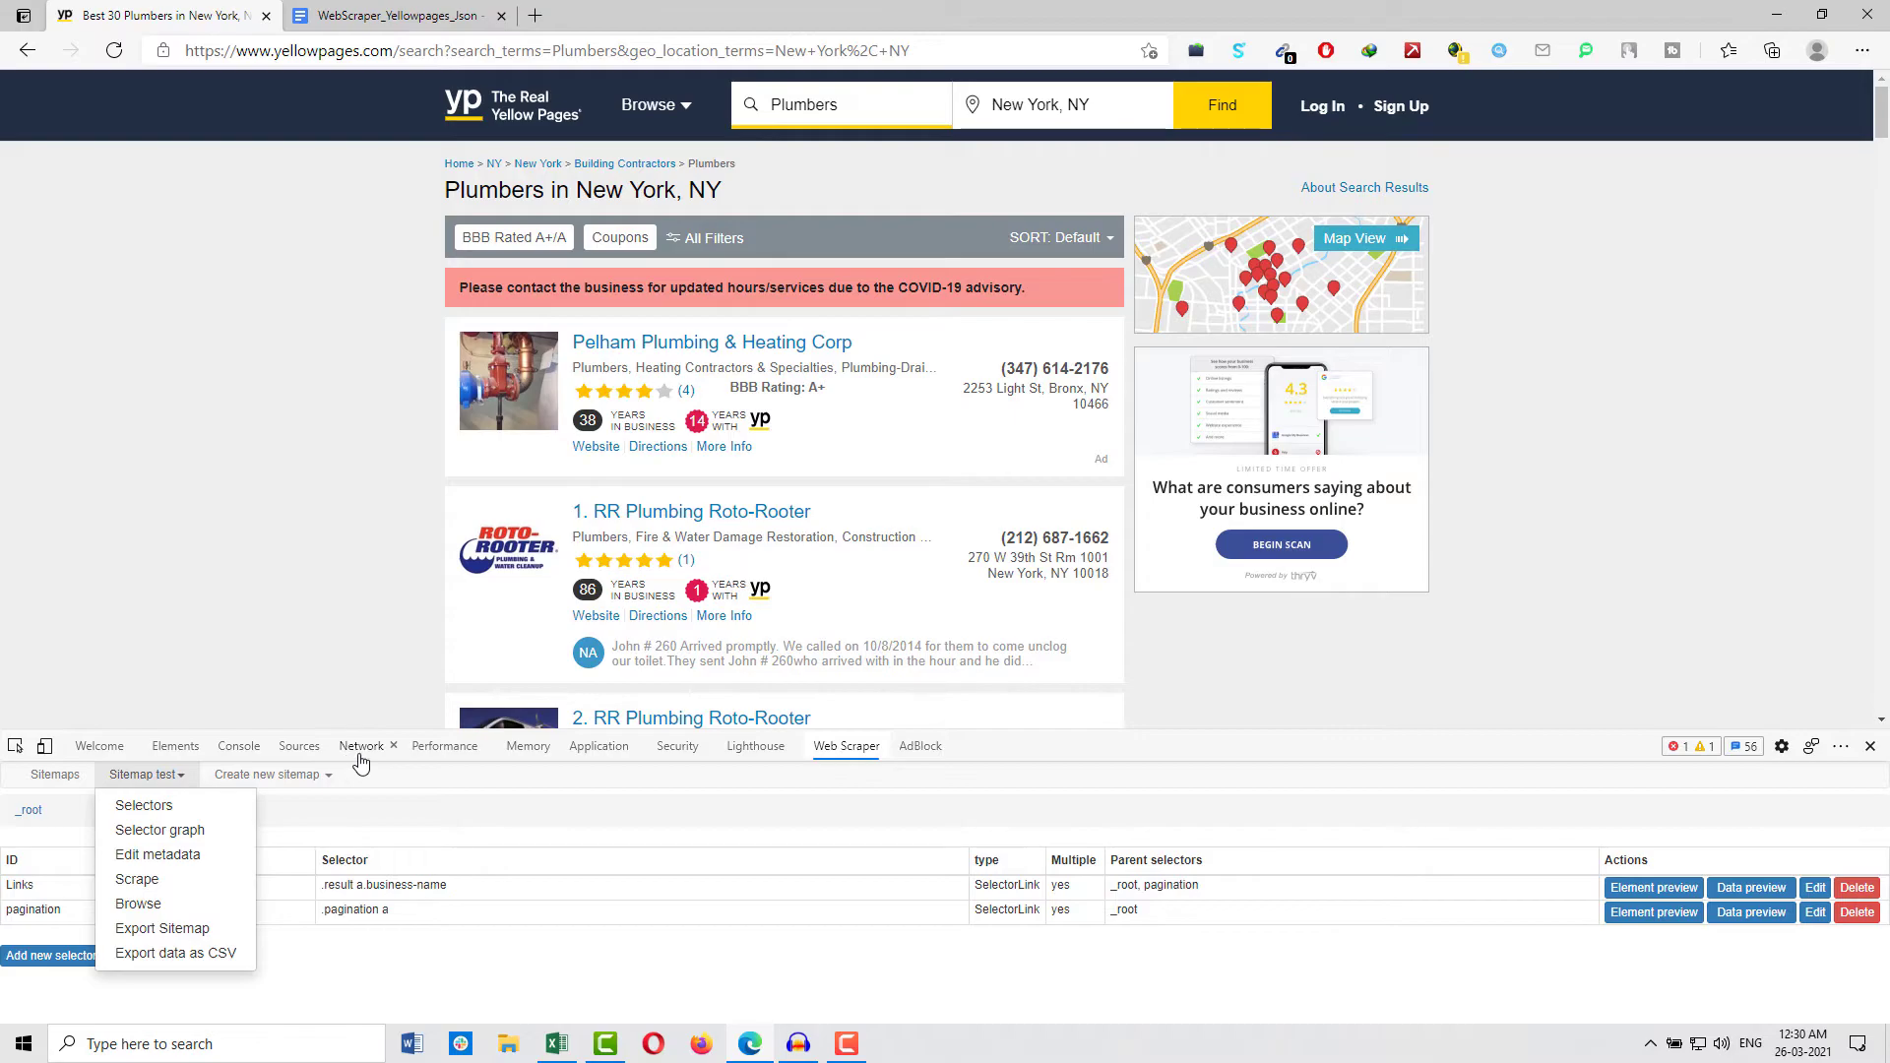
click(380, 782)
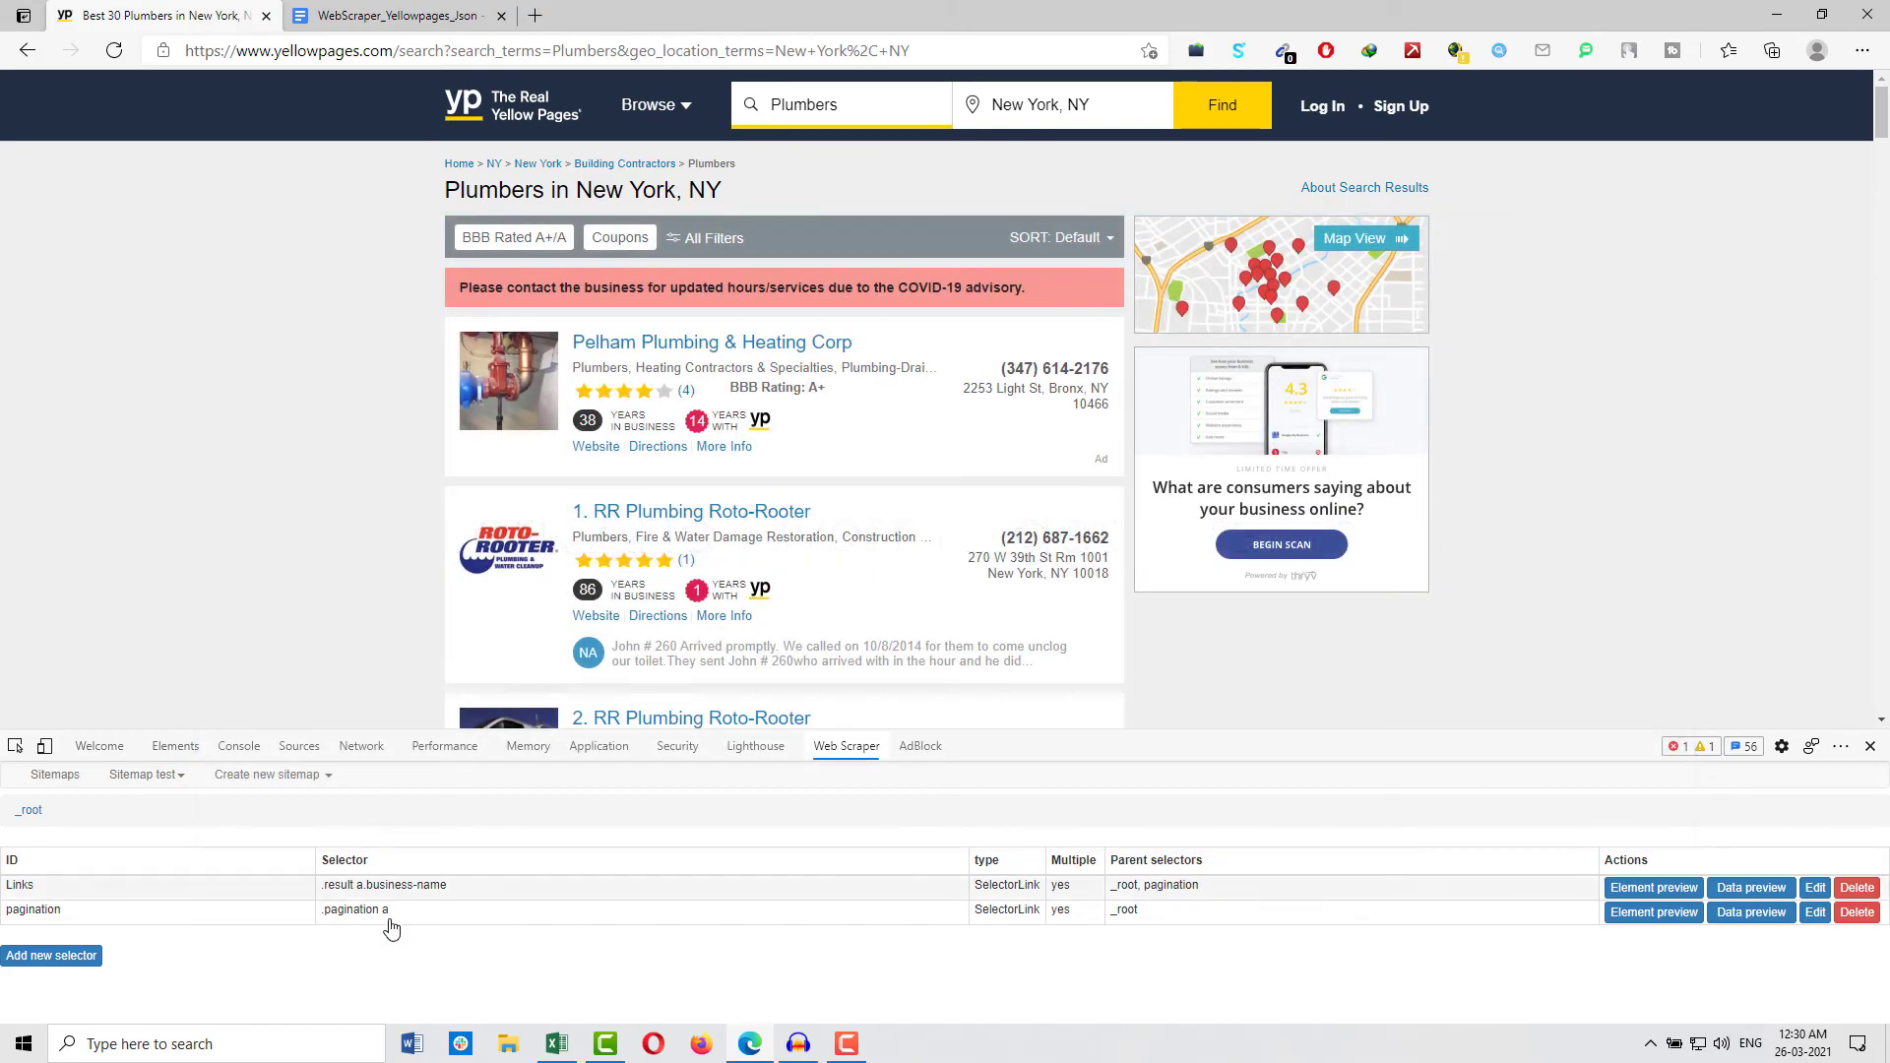
Switch to yellowpages.csv in Excel and narrow the Categories and Reviews columns.
click(556, 1044)
click(561, 491)
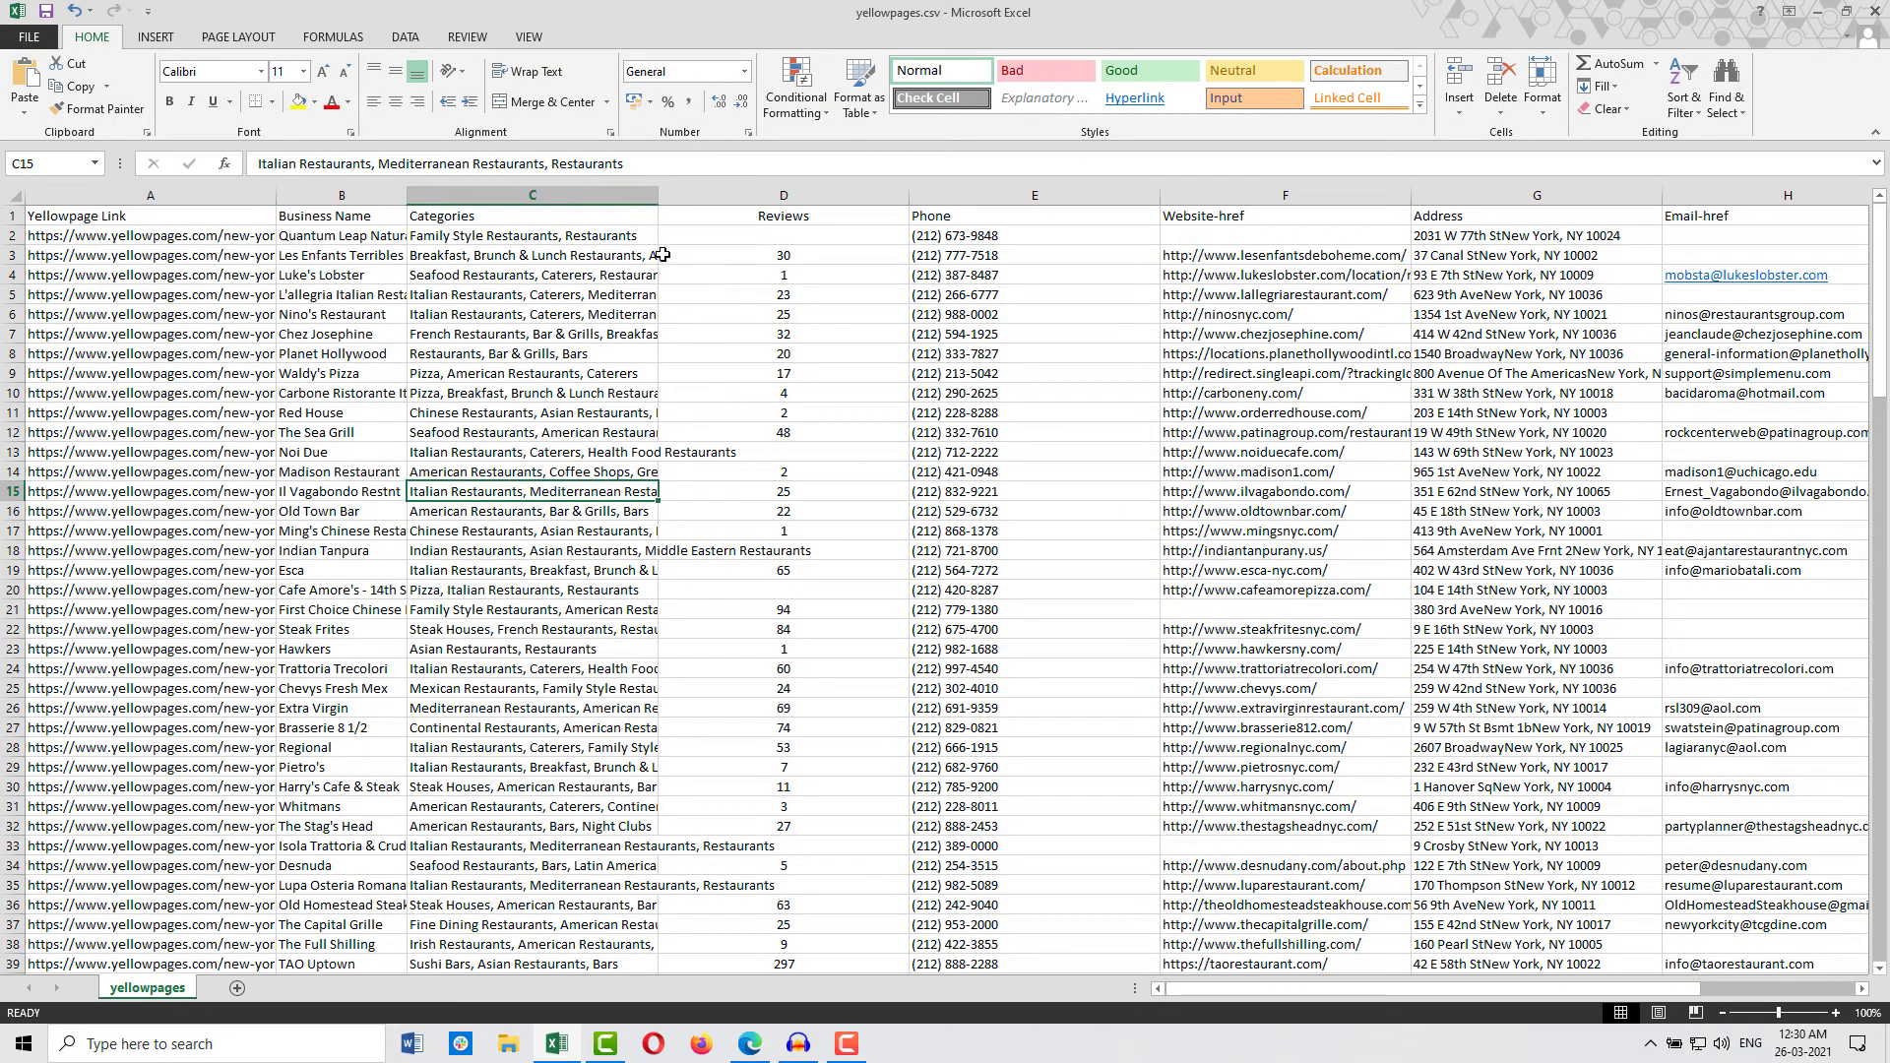
drag(652, 194, 586, 194)
drag(836, 194, 756, 214)
drag(586, 197, 644, 202)
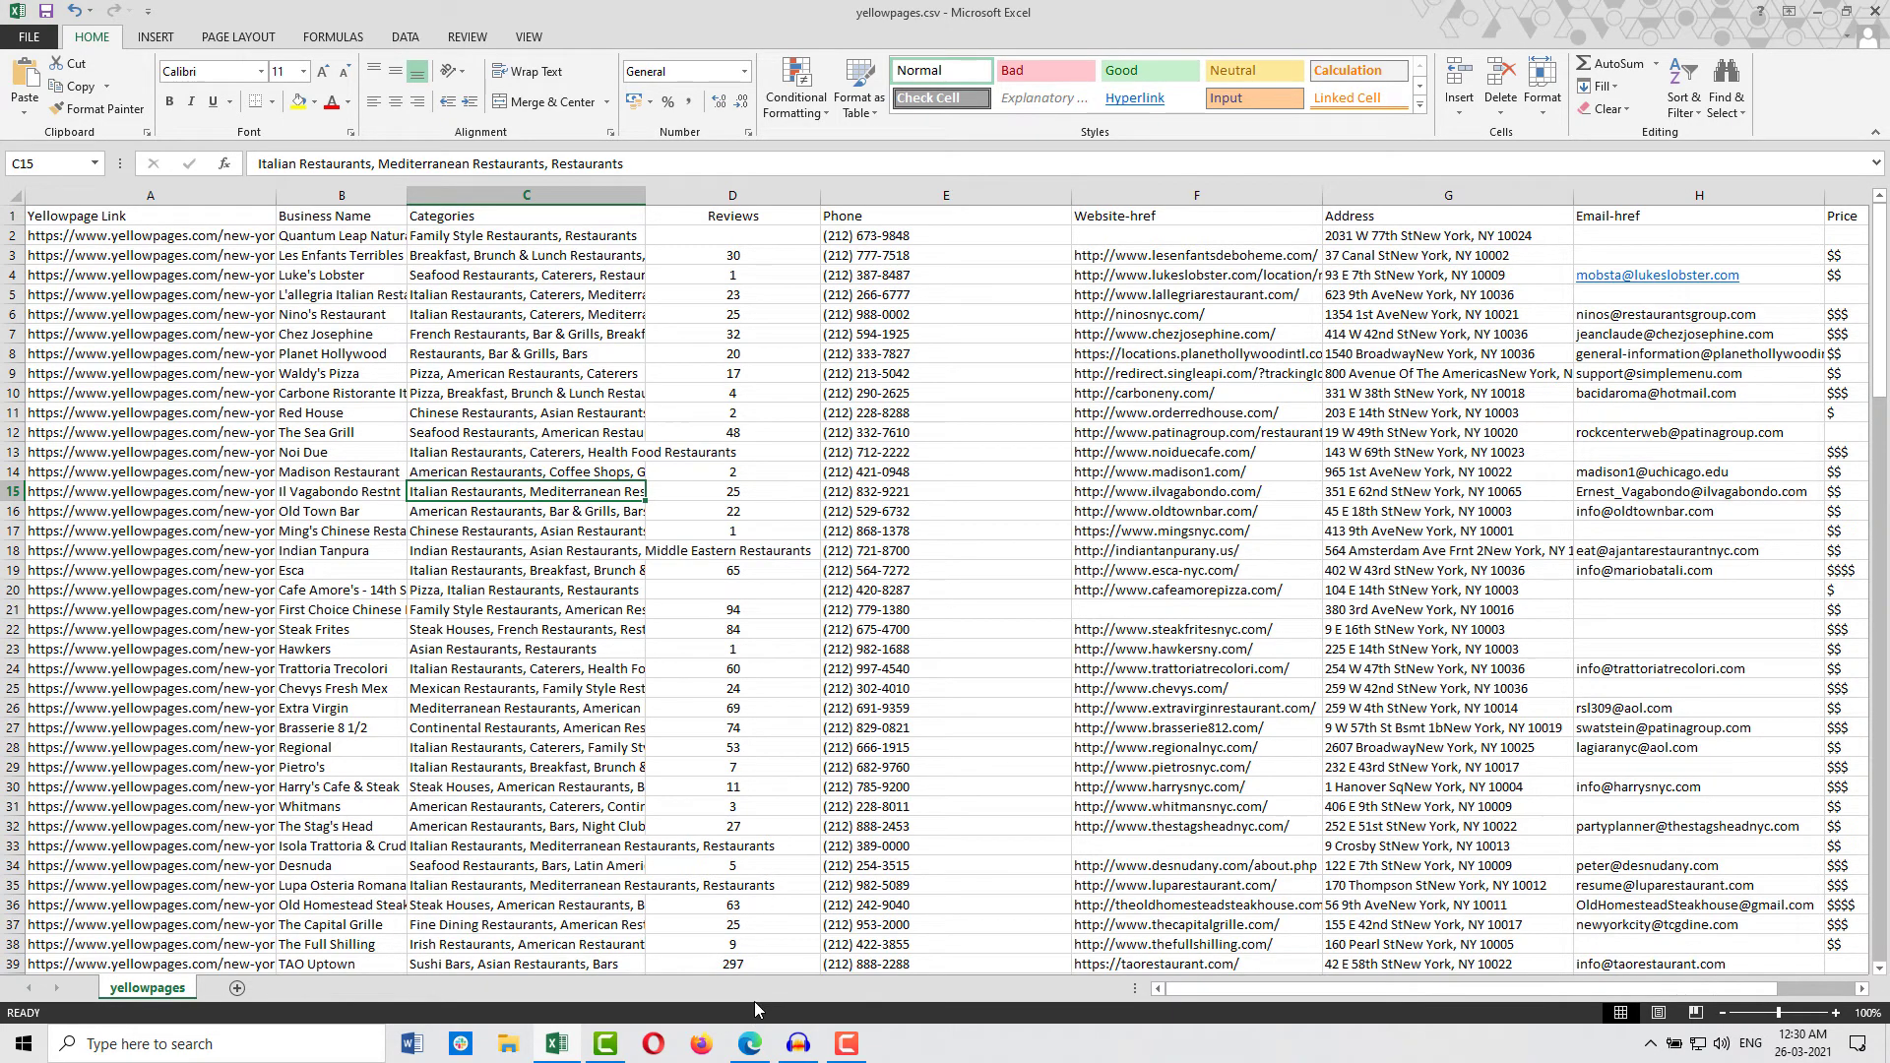
Switch back to the browser and bring up the WebScraper_Yellowpages_Json document.
click(751, 1042)
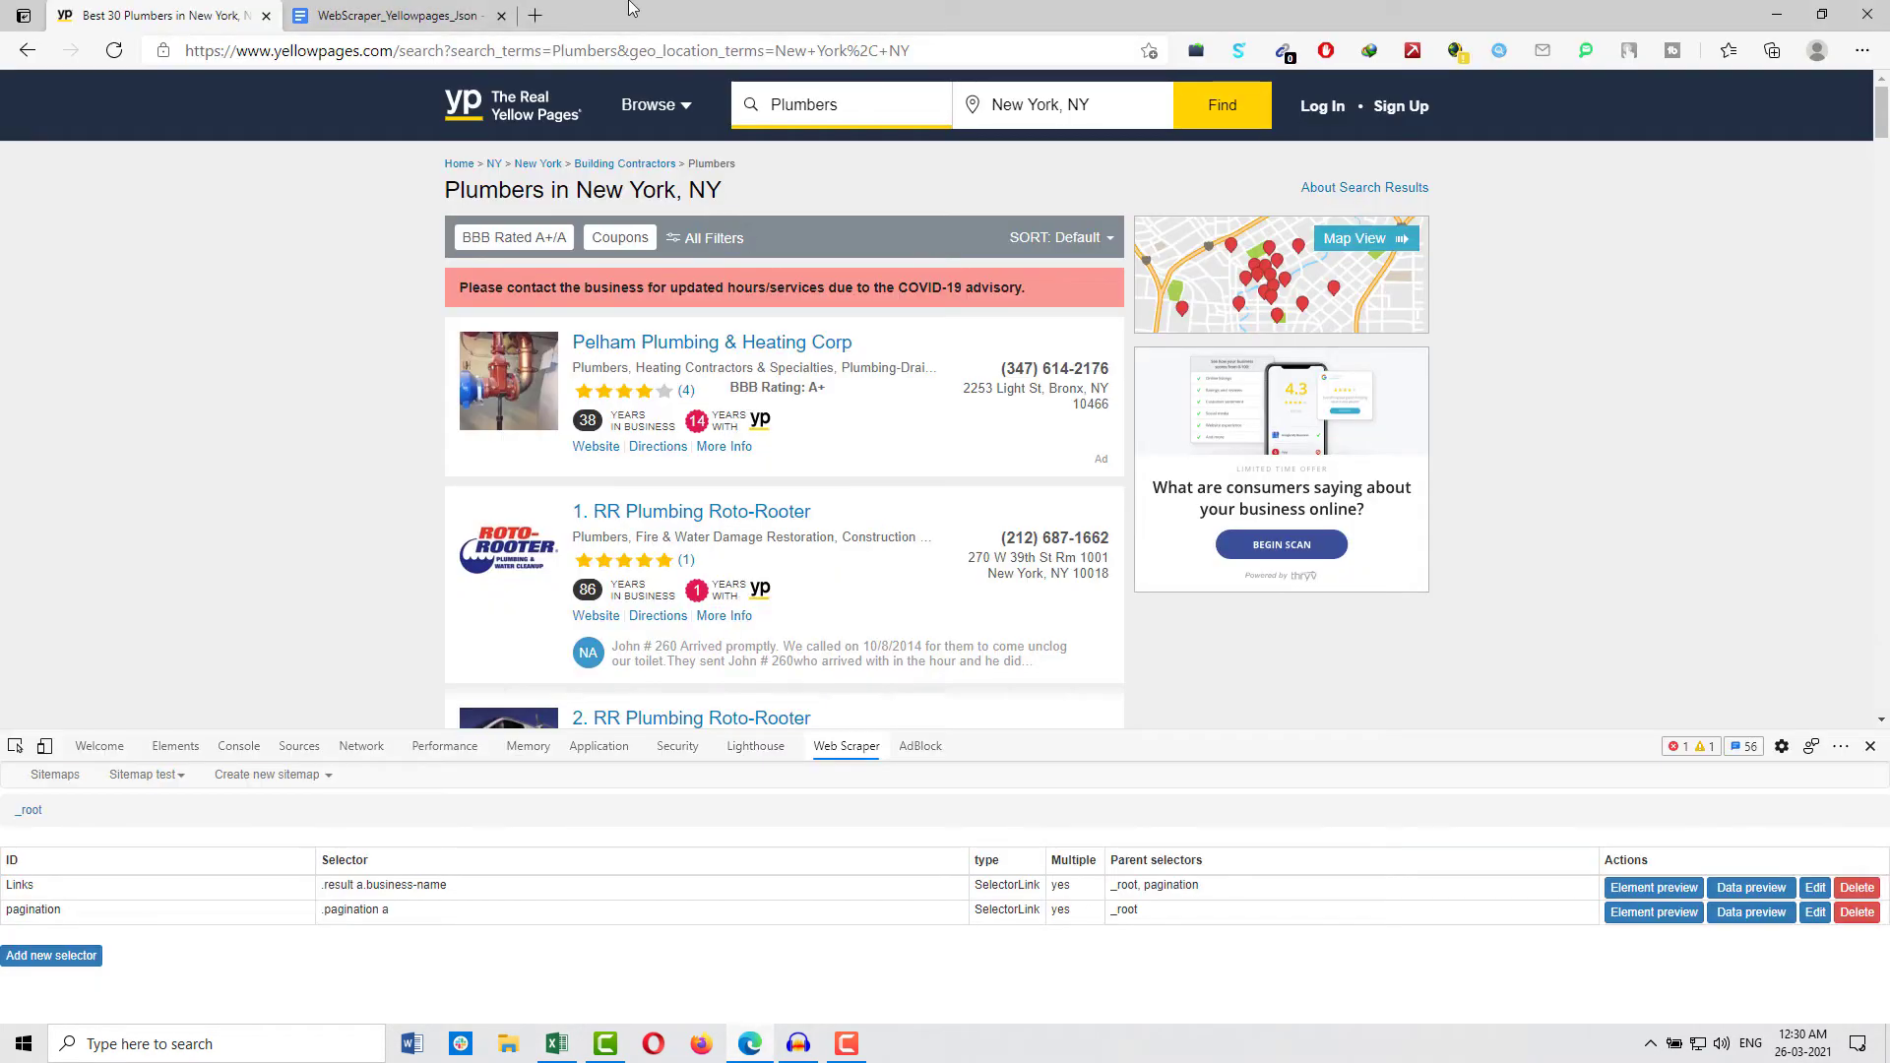
click(399, 14)
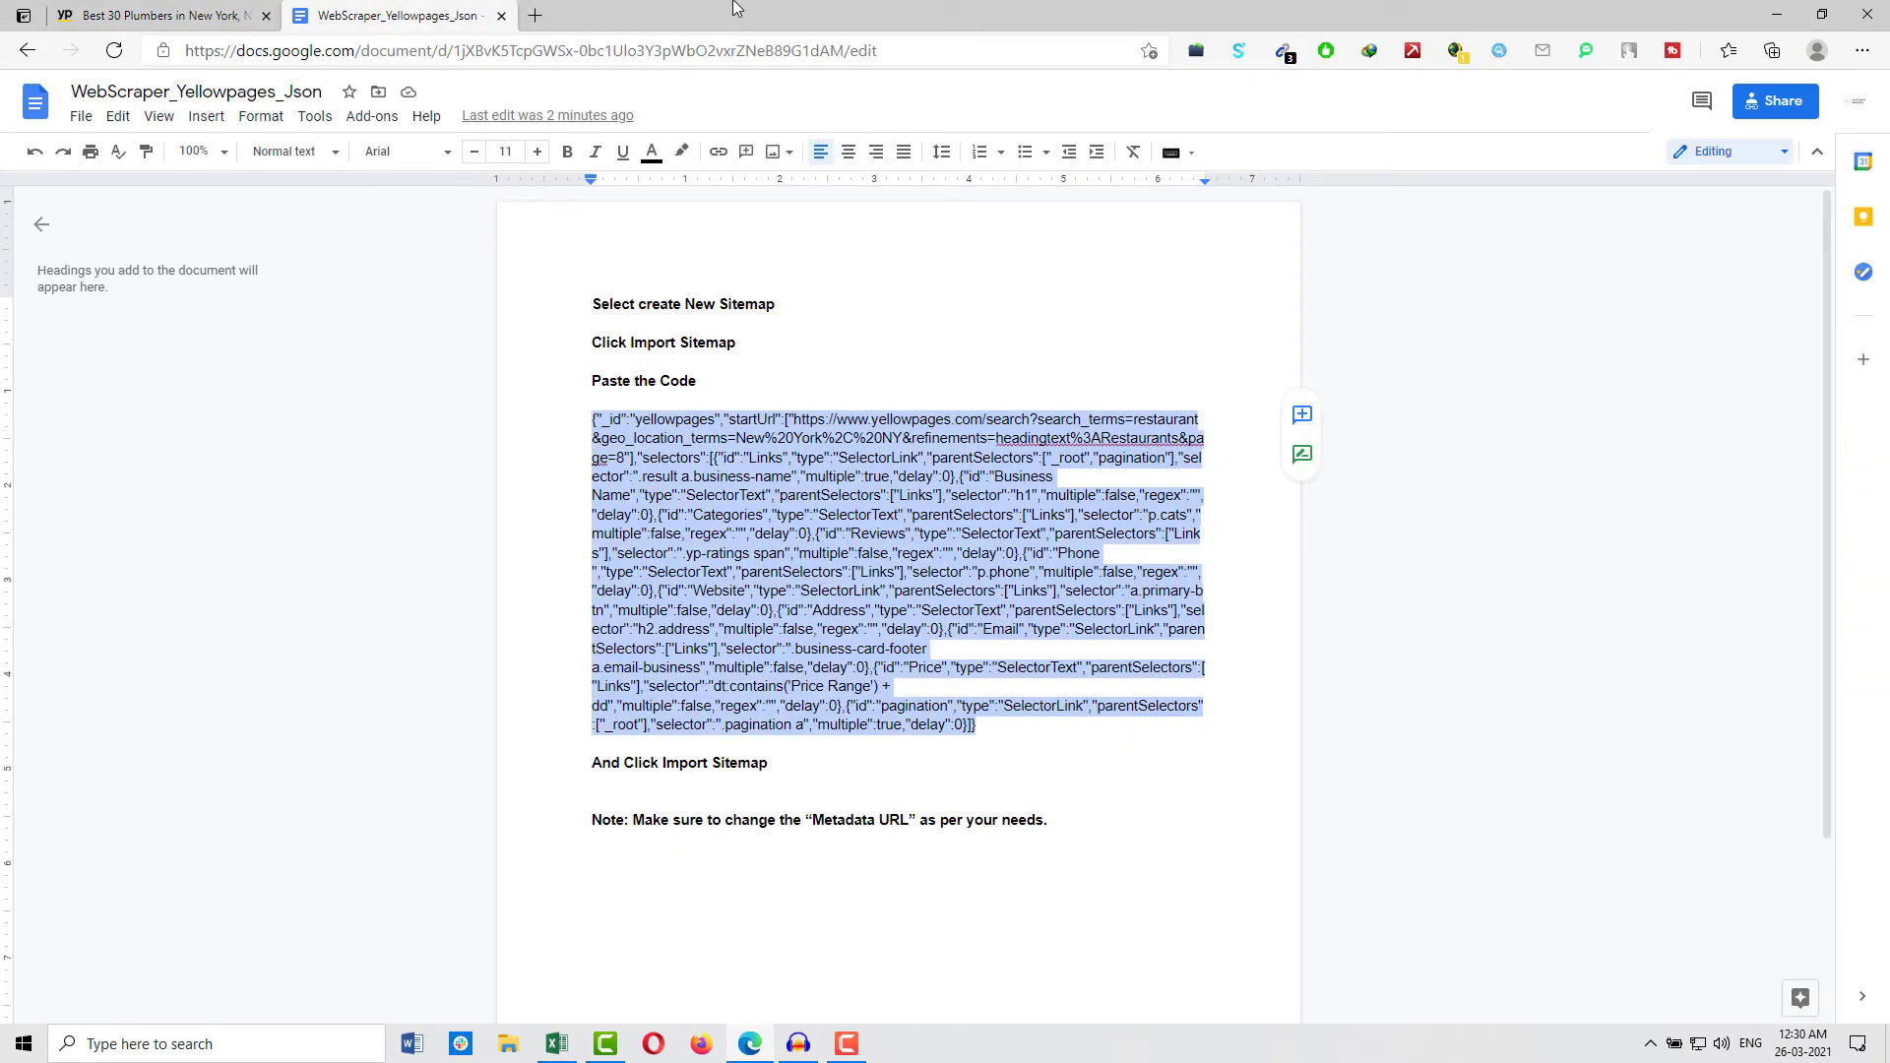